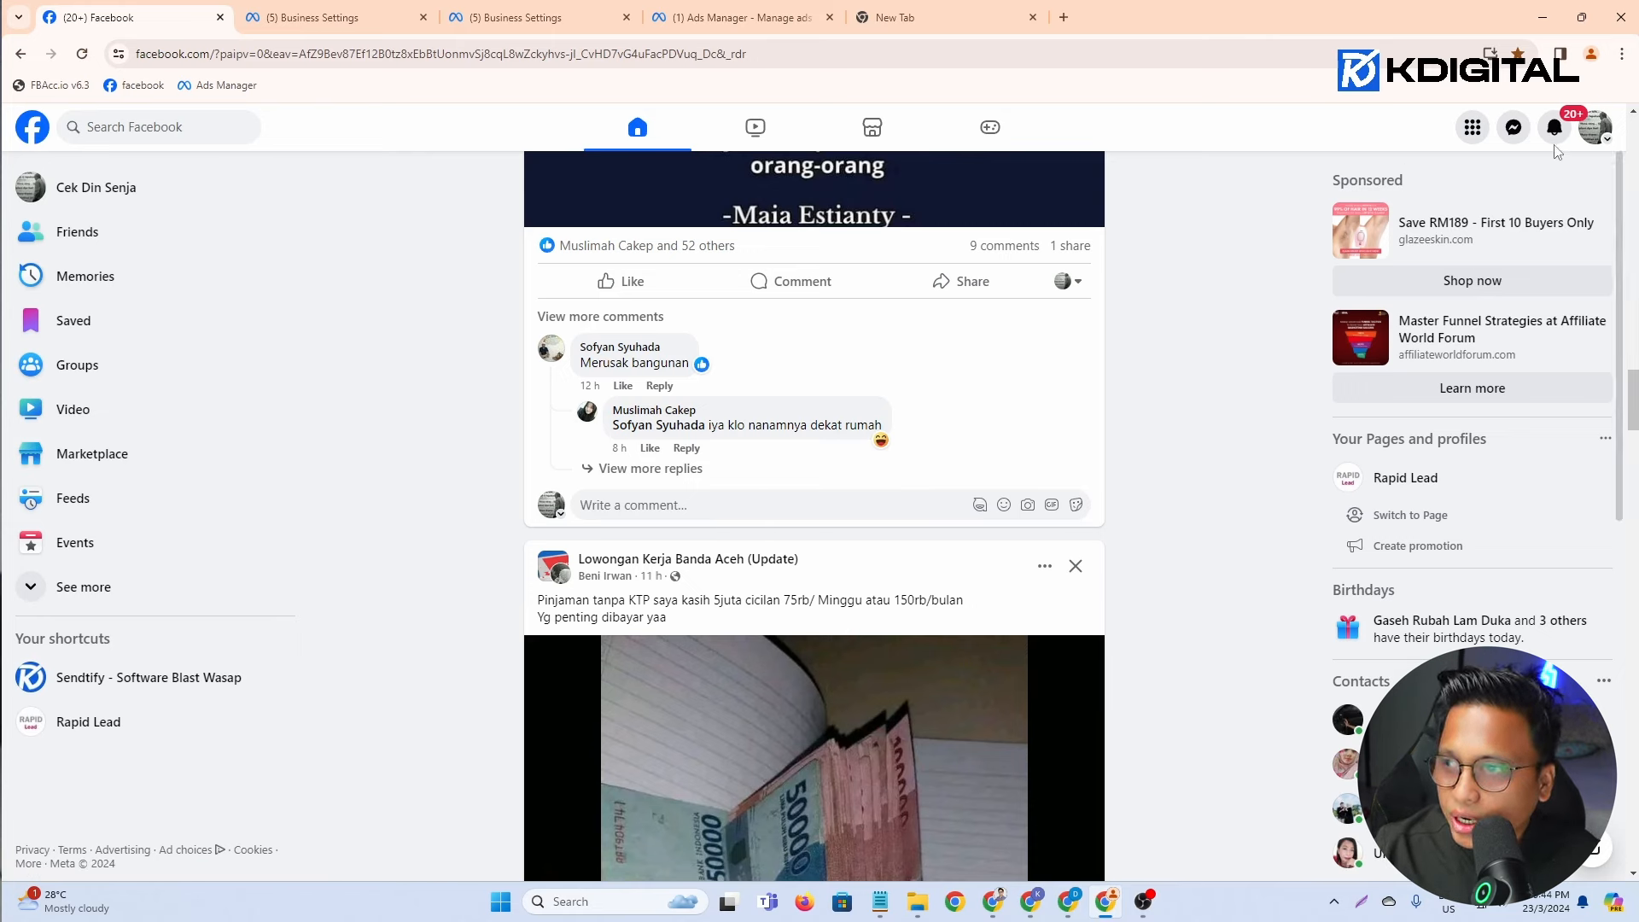
# Step: Check which Pages can be switched to from the personal Facebook profile
pyautogui.click(1587, 128)
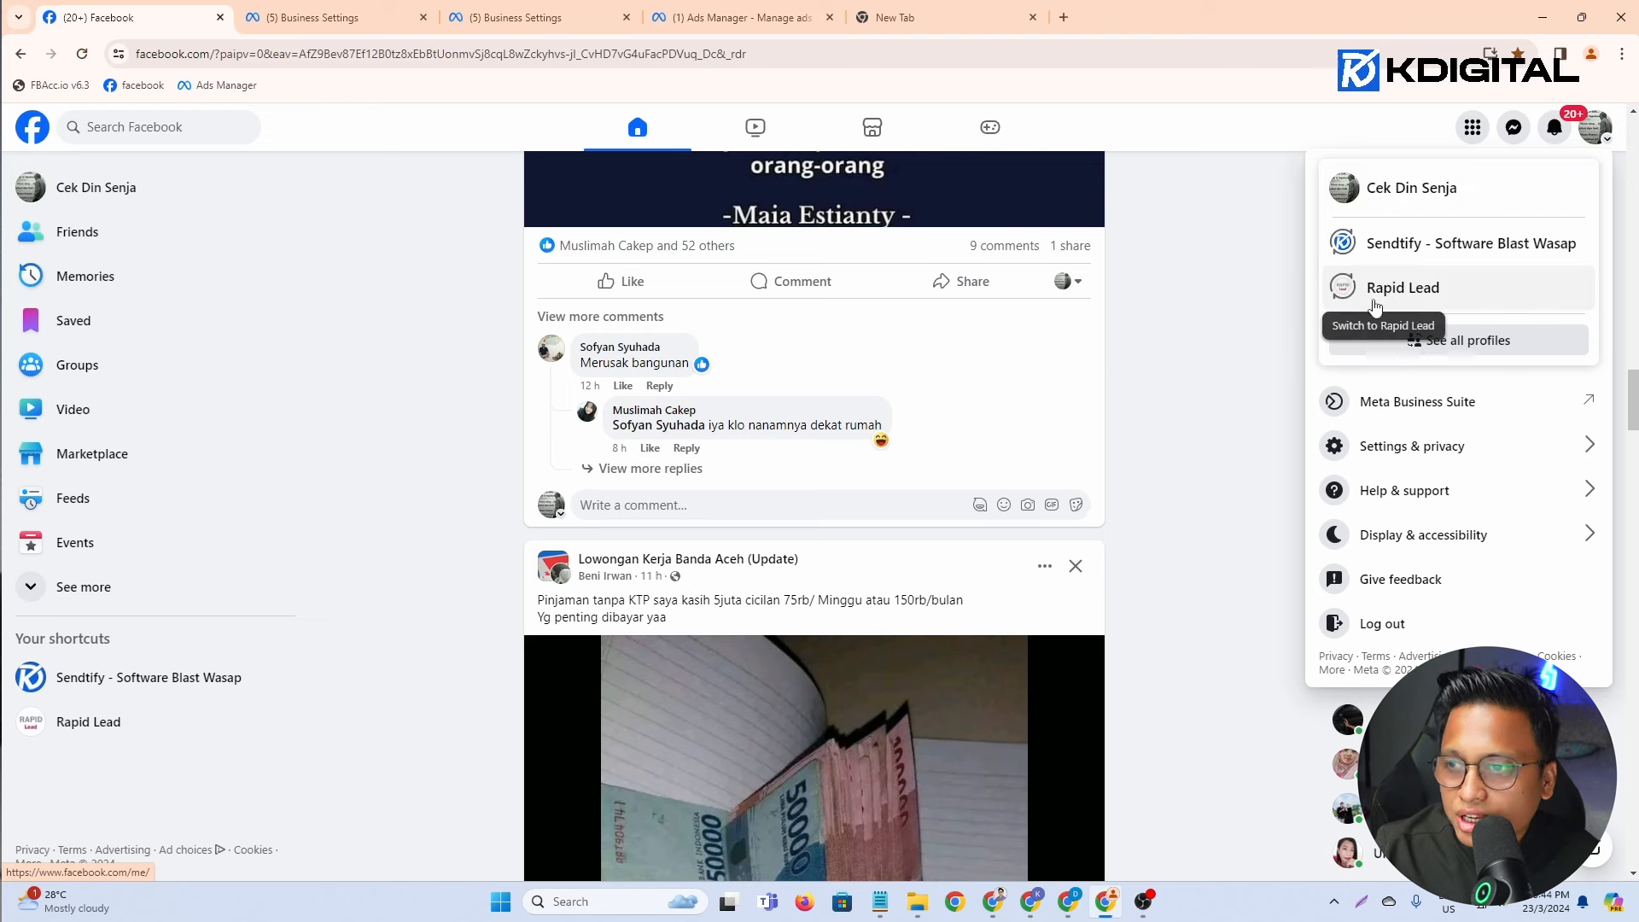
pyautogui.click(1414, 292)
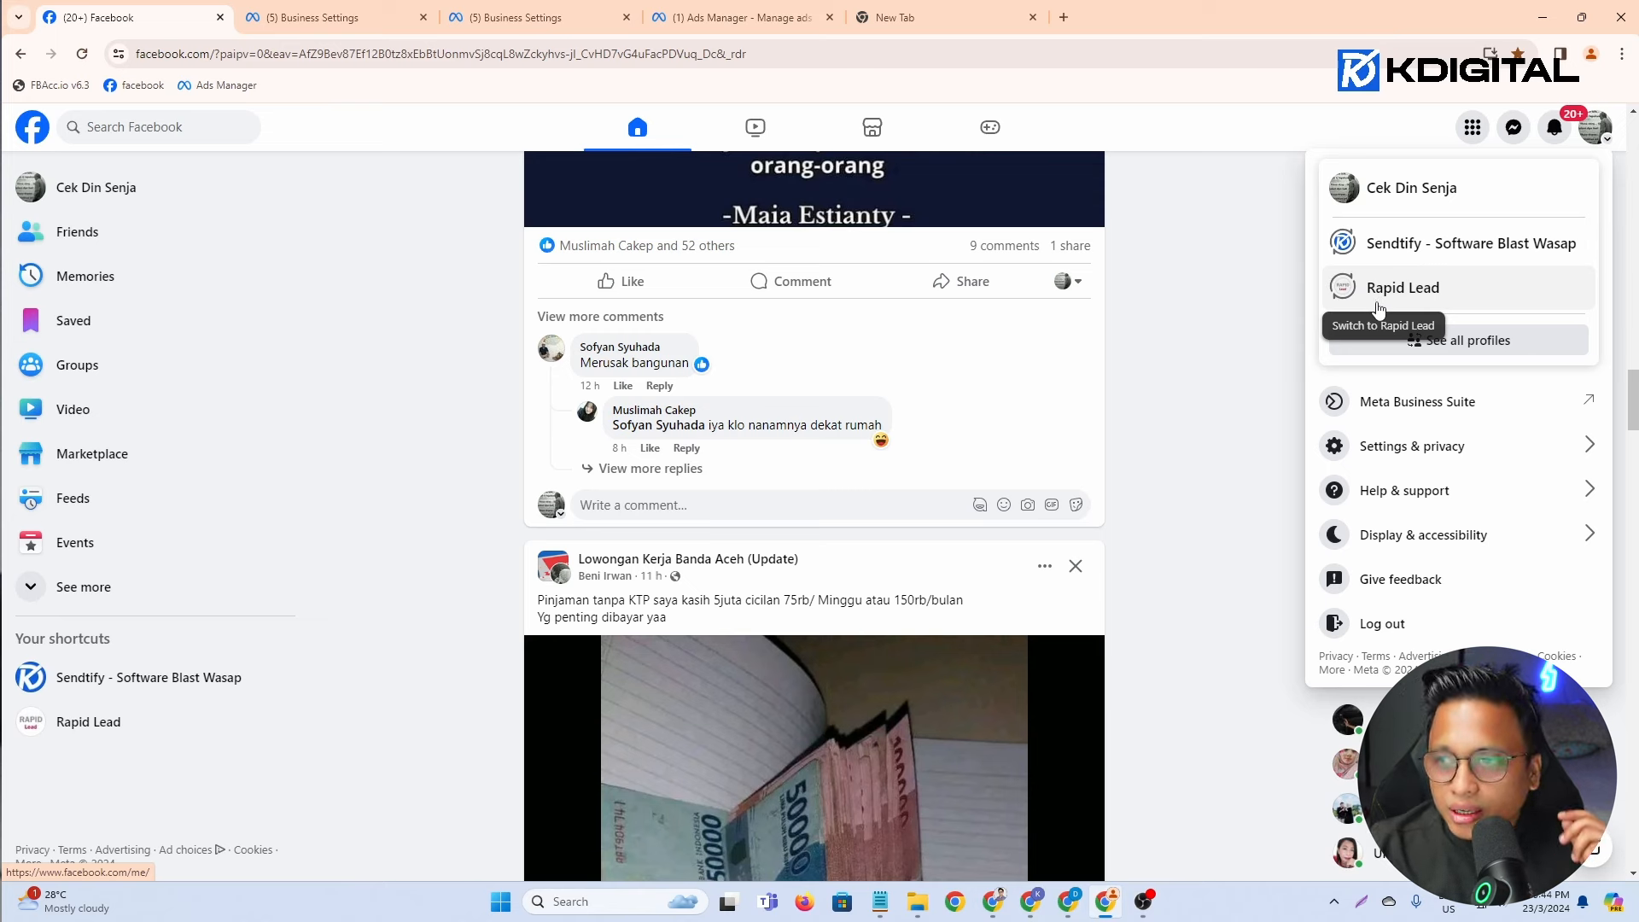
pyautogui.click(1244, 306)
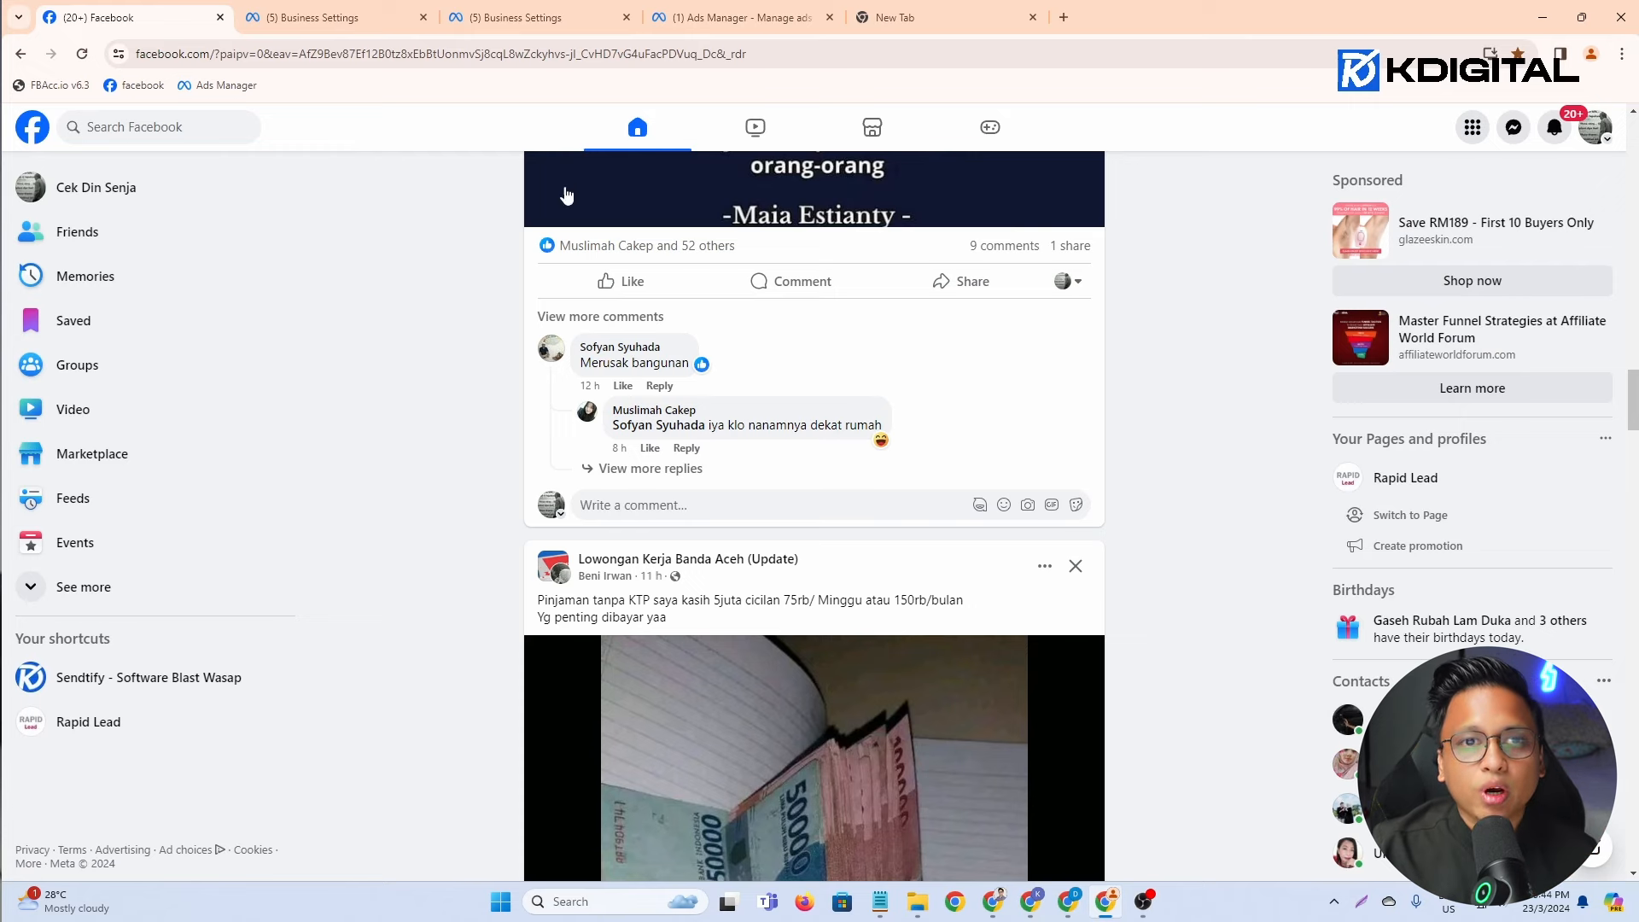
# Step: Go to the business settings of BM250 and check who has access to each of its two ad accounts
pyautogui.click(344, 26)
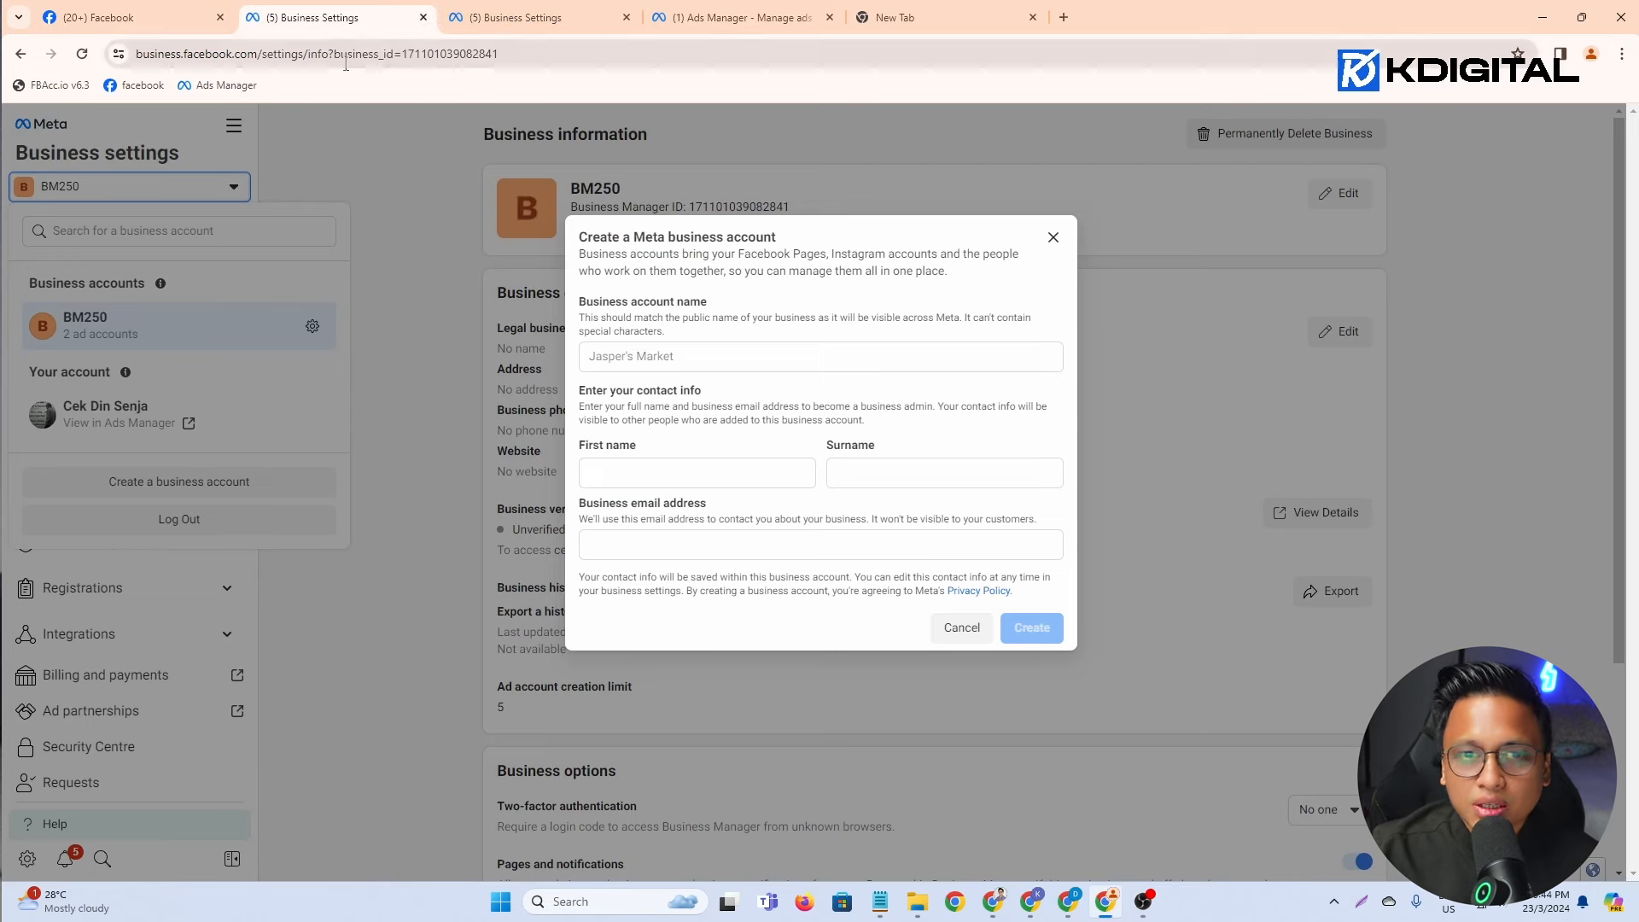
pyautogui.click(502, 17)
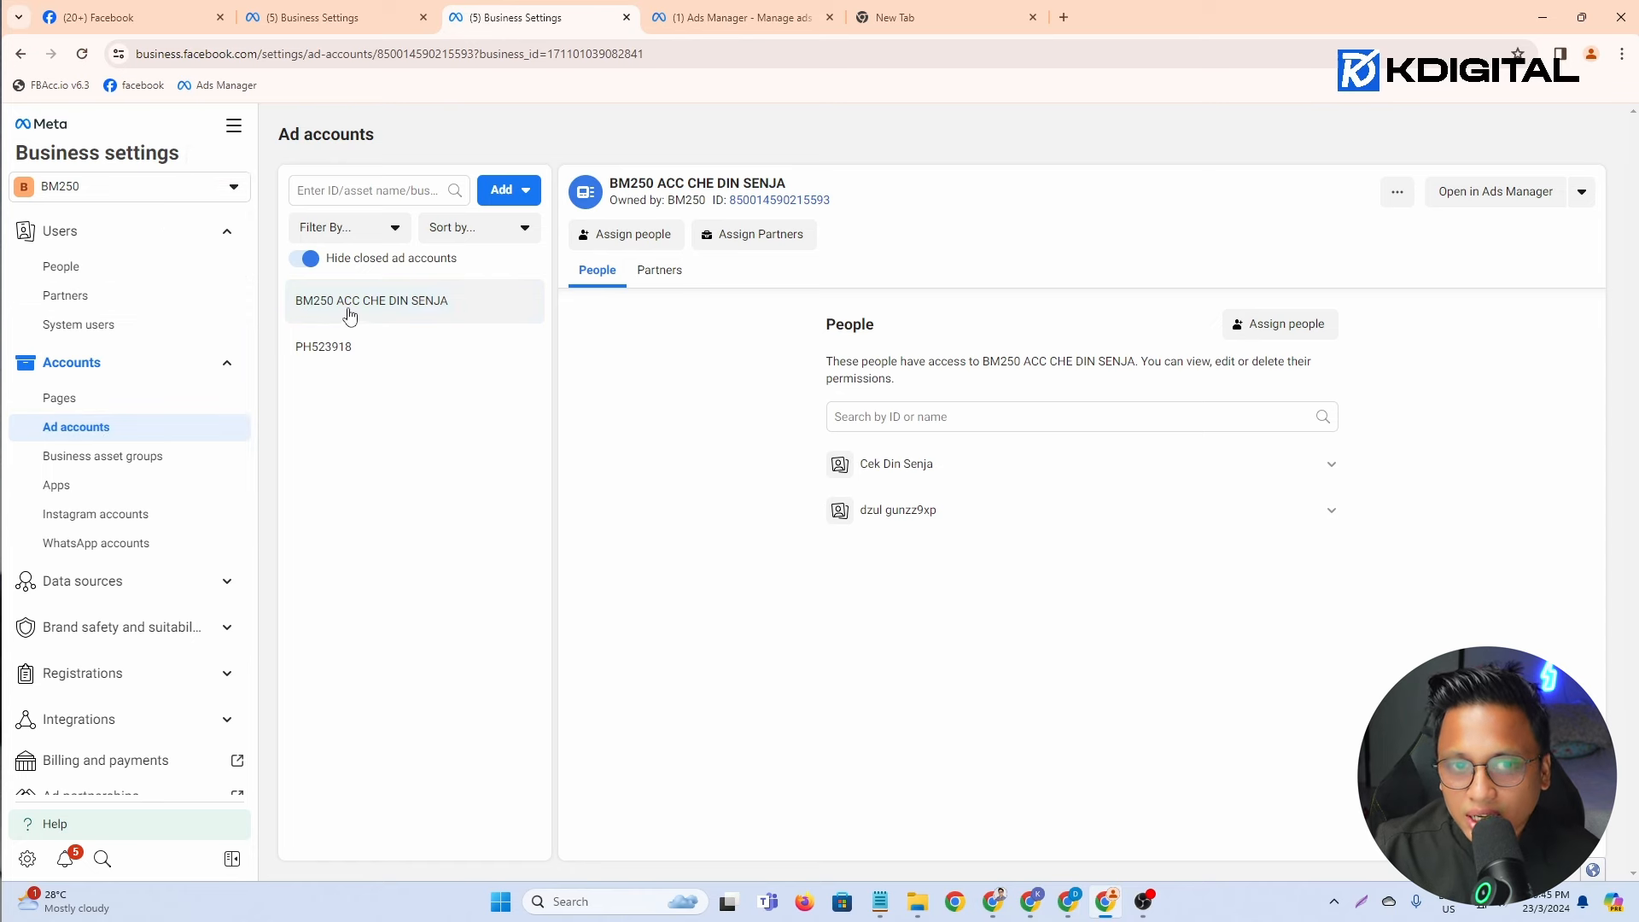
pyautogui.click(337, 362)
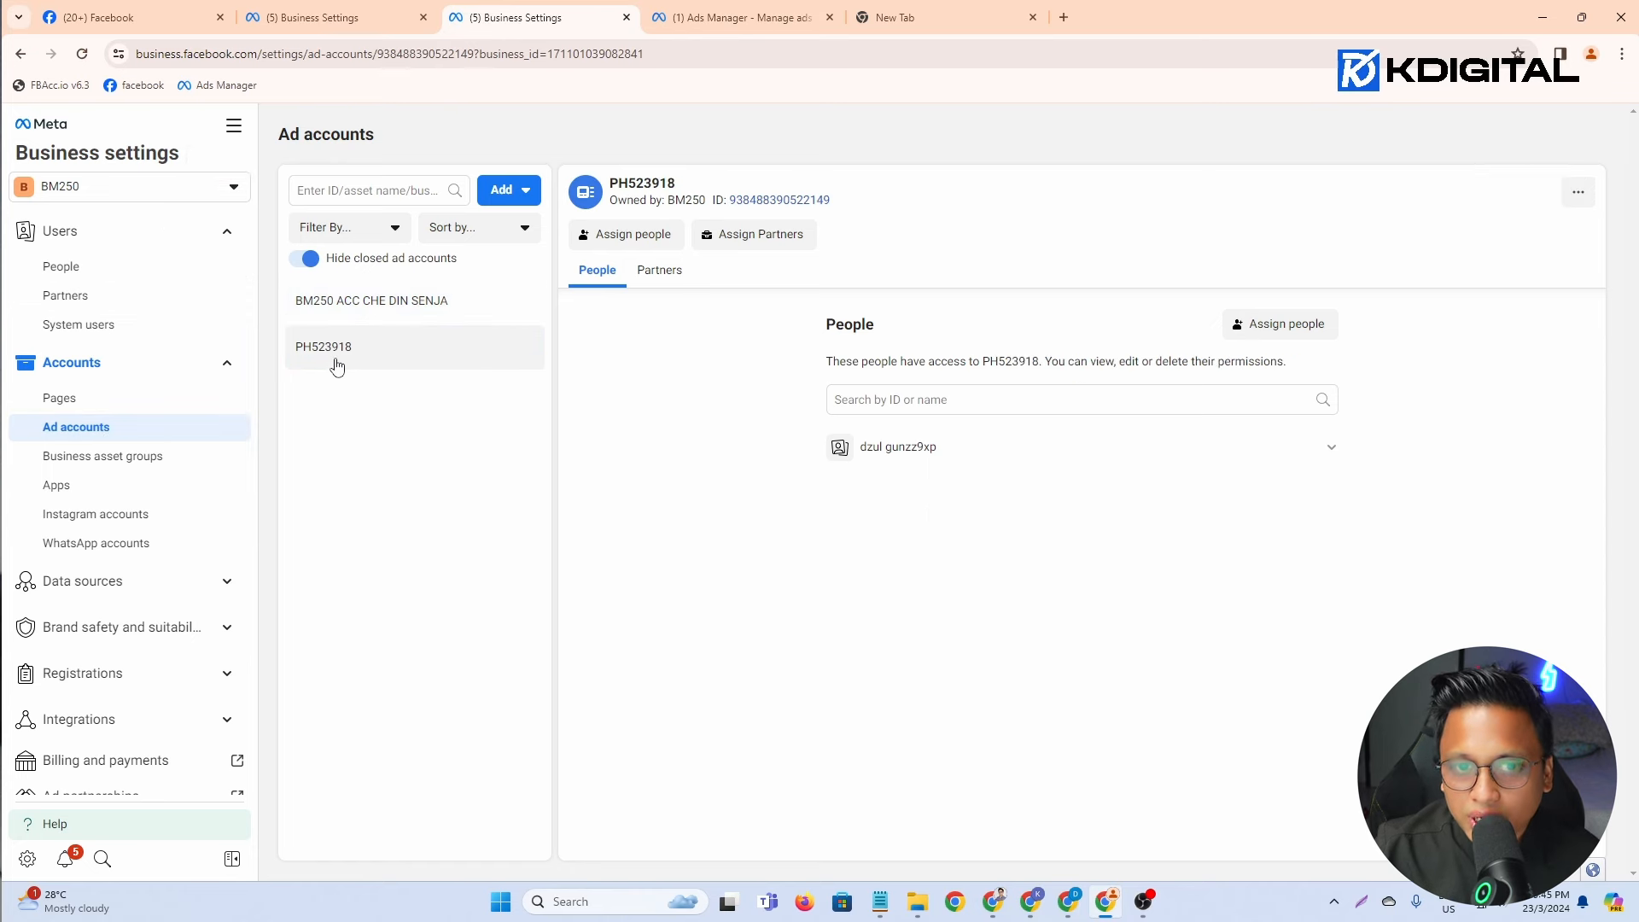
pyautogui.click(352, 300)
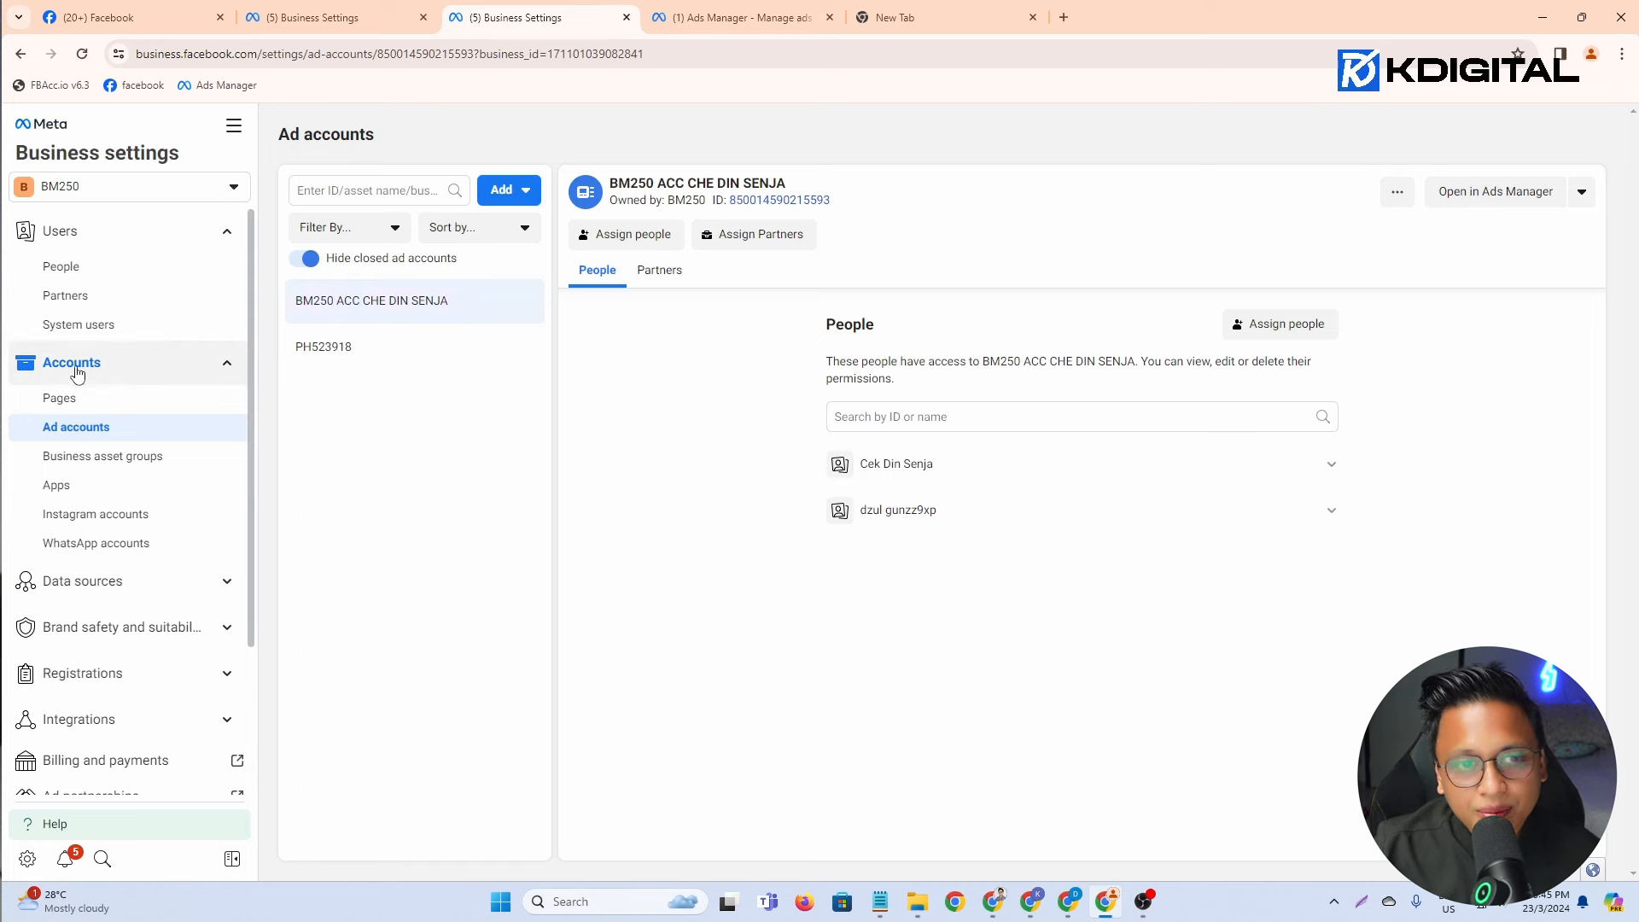
# Step: Request access to a Page in BM250 and choose to add an owned Page as its required primary Page
pyautogui.click(54, 410)
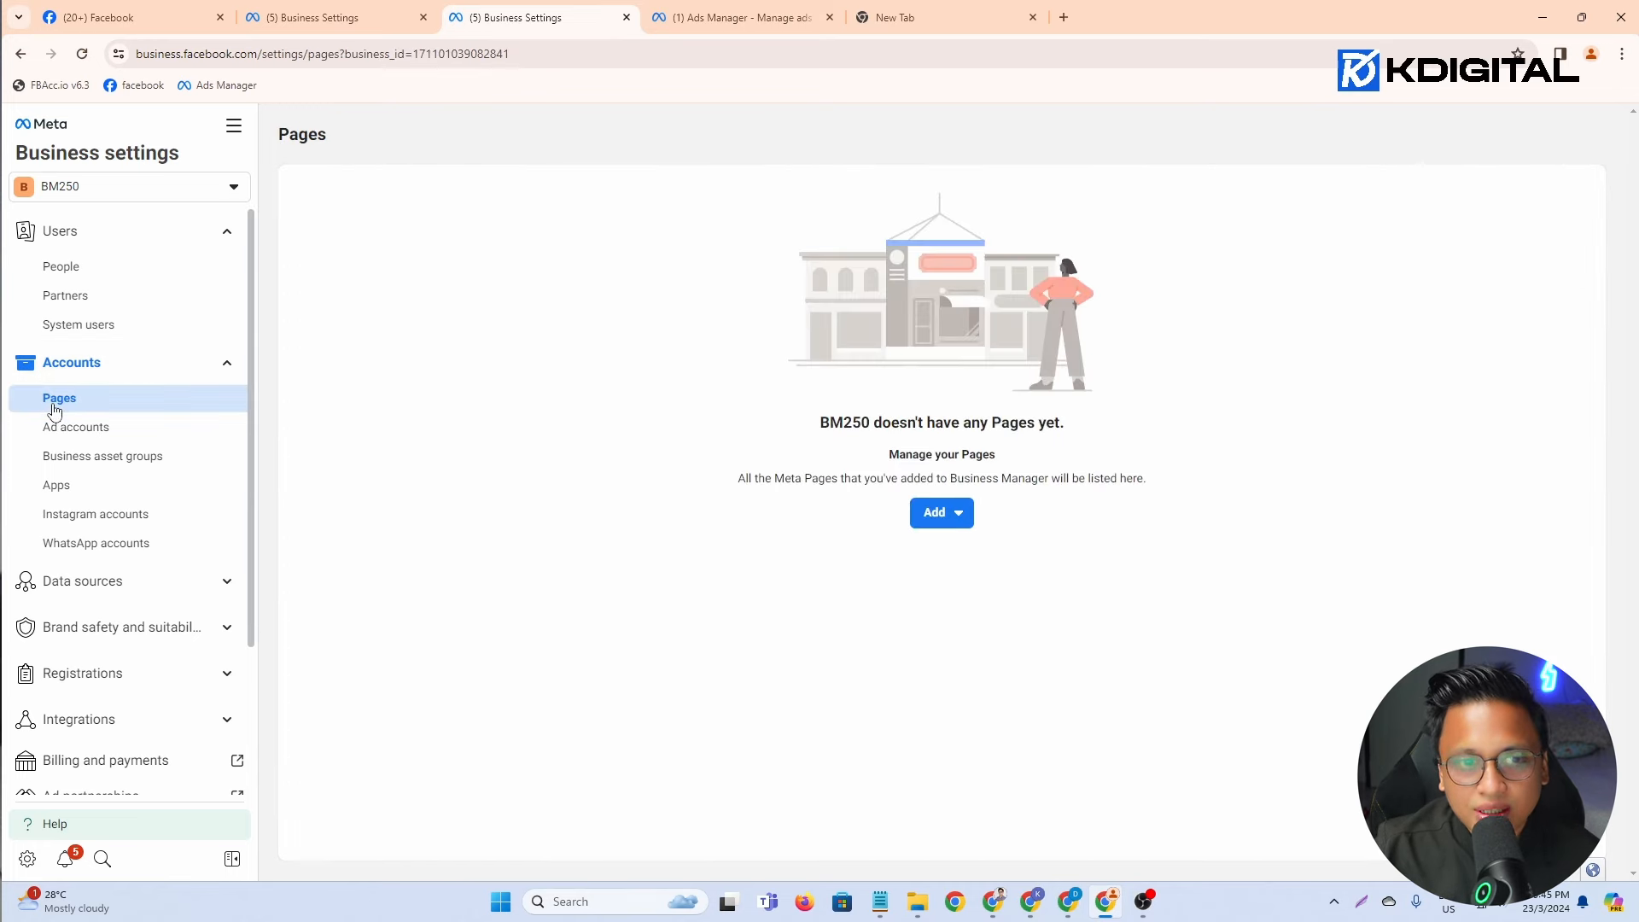
pyautogui.click(942, 525)
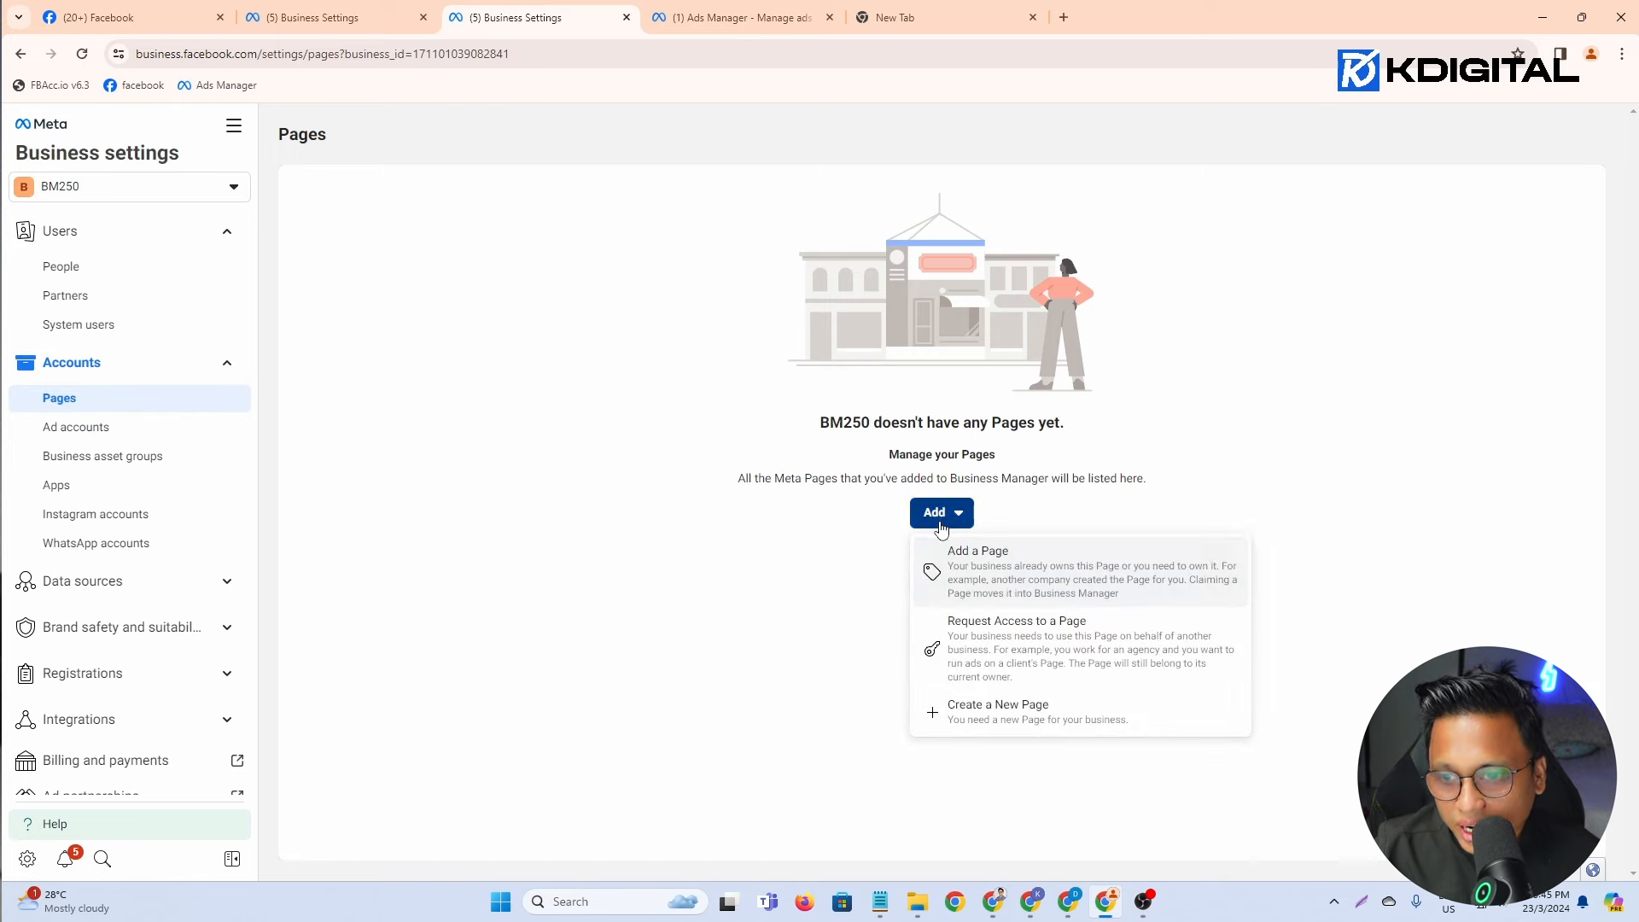
pyautogui.click(1034, 662)
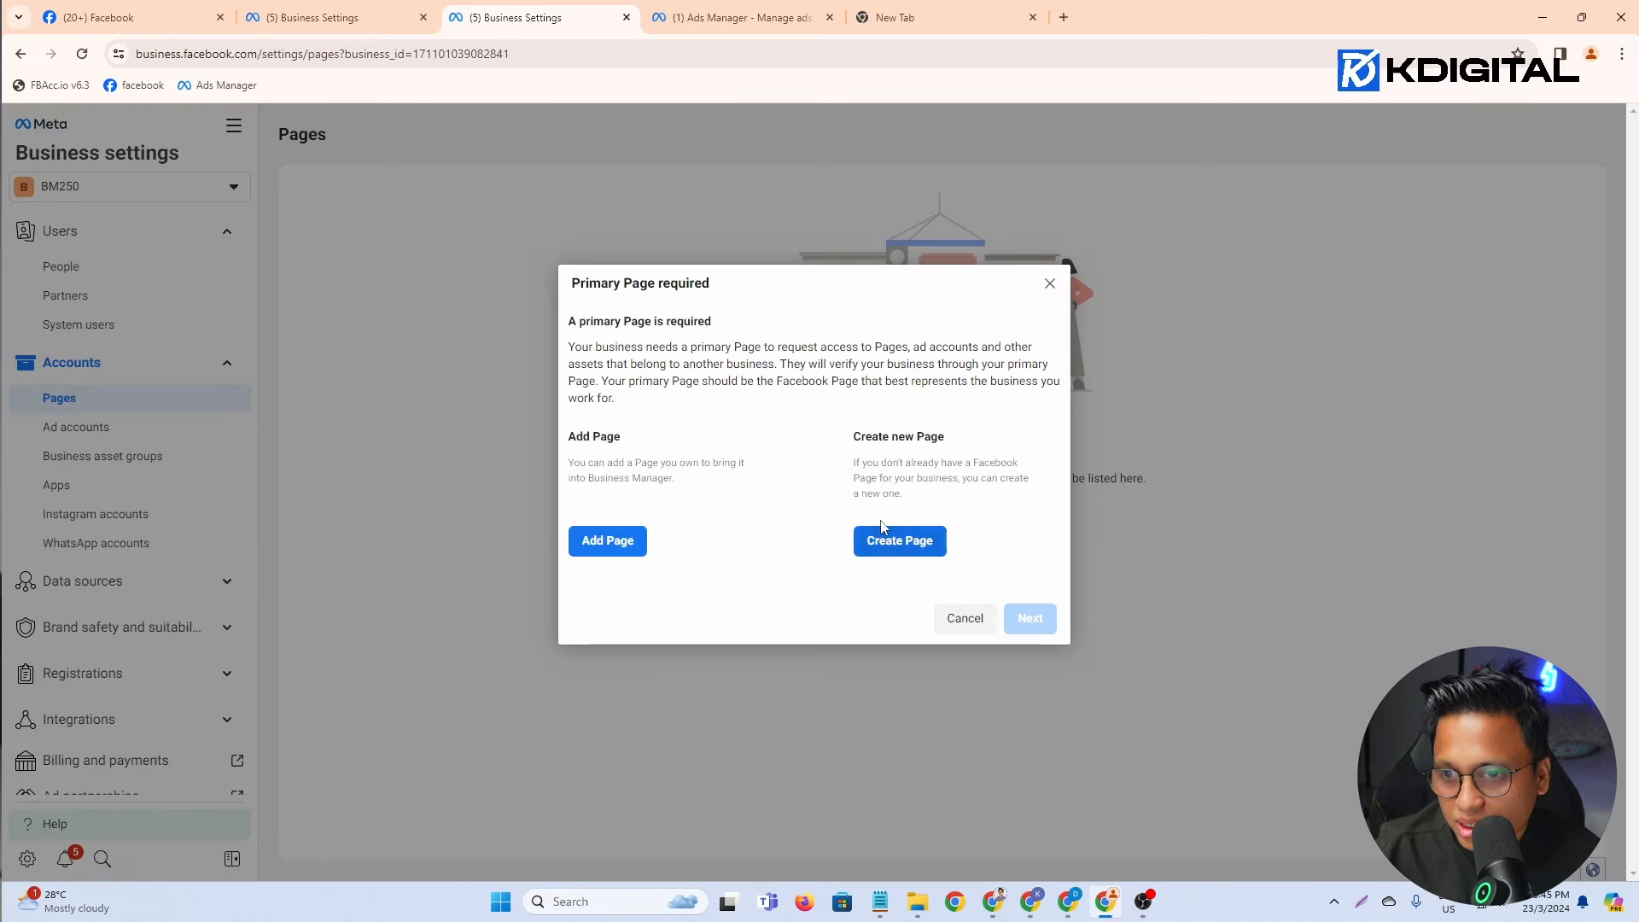
pyautogui.click(621, 549)
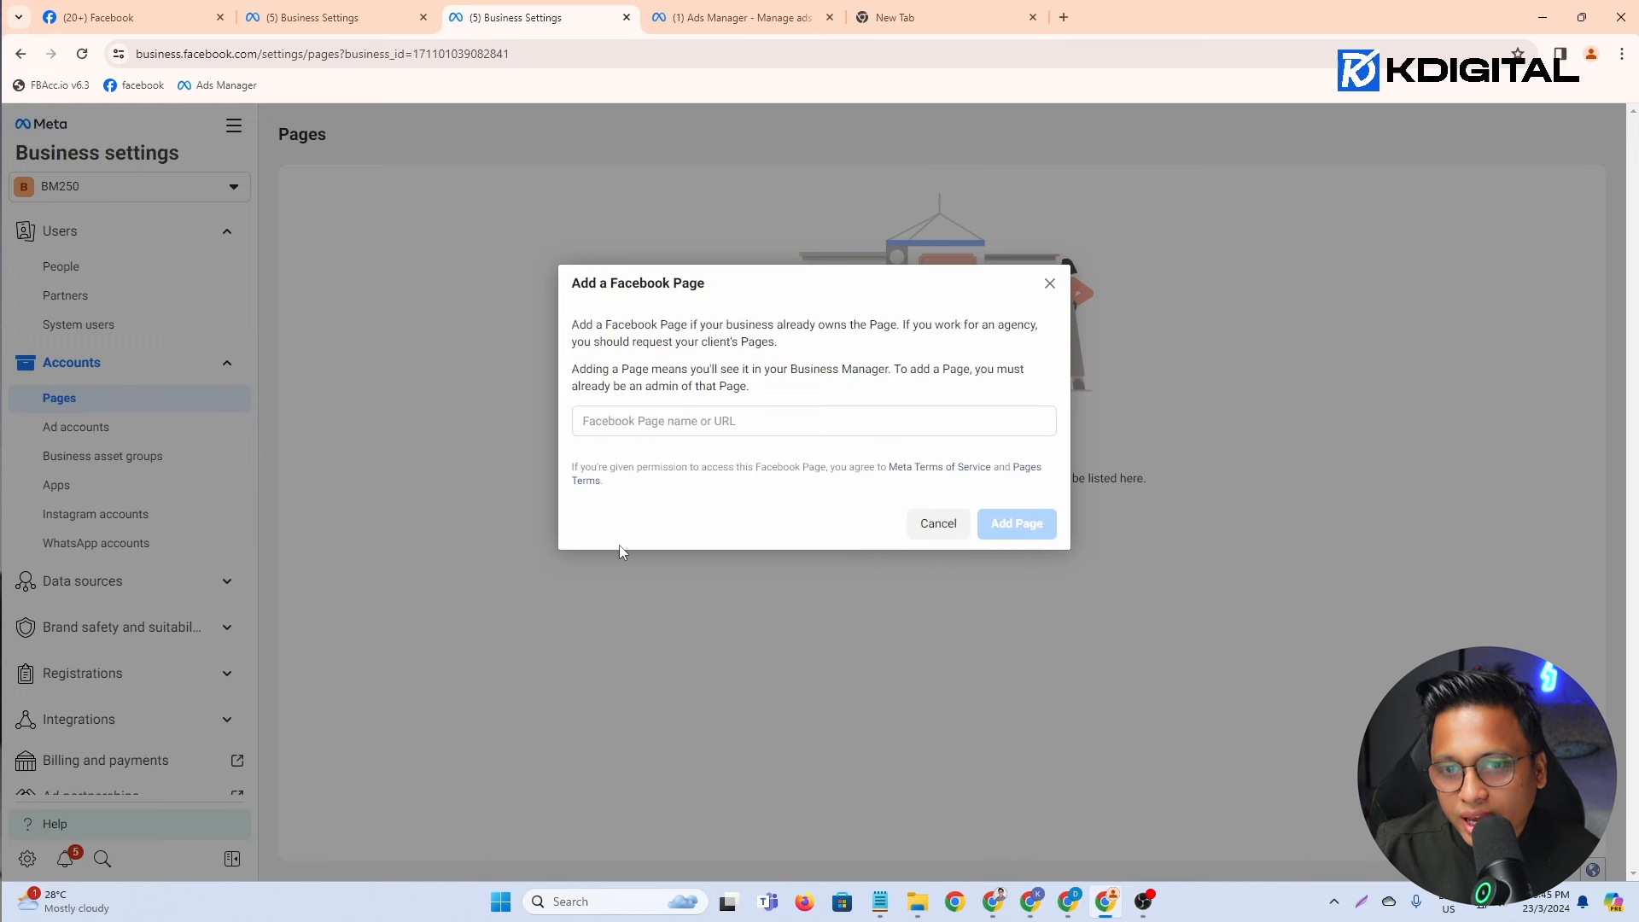
# Step: Add the Rapid Lead consulting agency Page to BM250, and cancel the selection of a primary Page
pyautogui.click(658, 431)
pyautogui.write('ra')
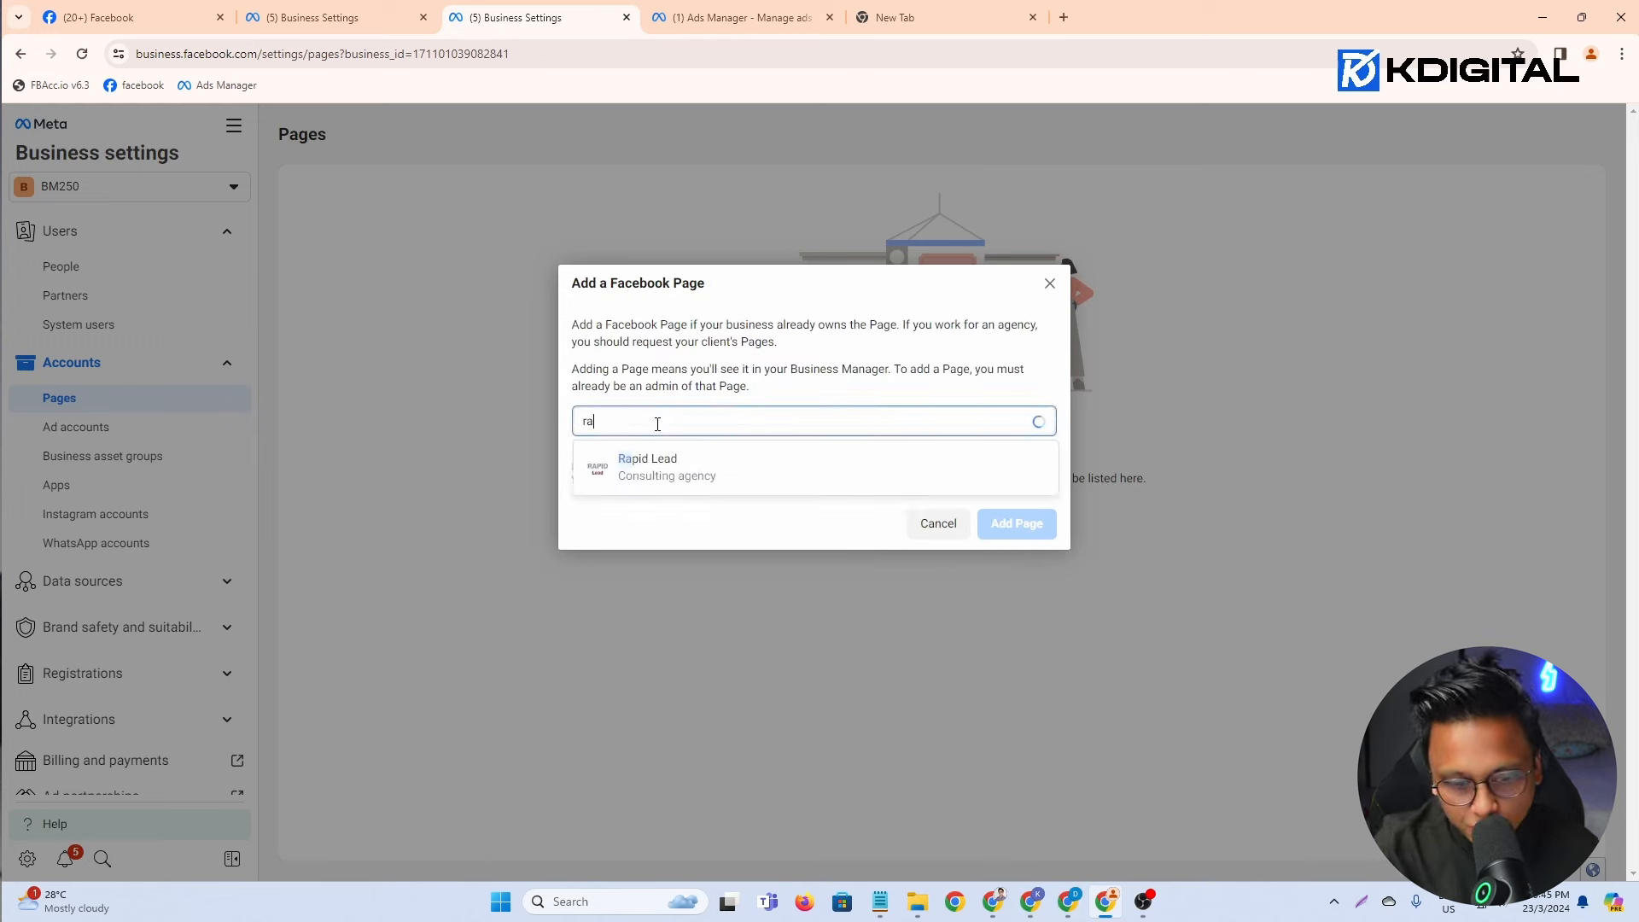
pyautogui.write('pid lea')
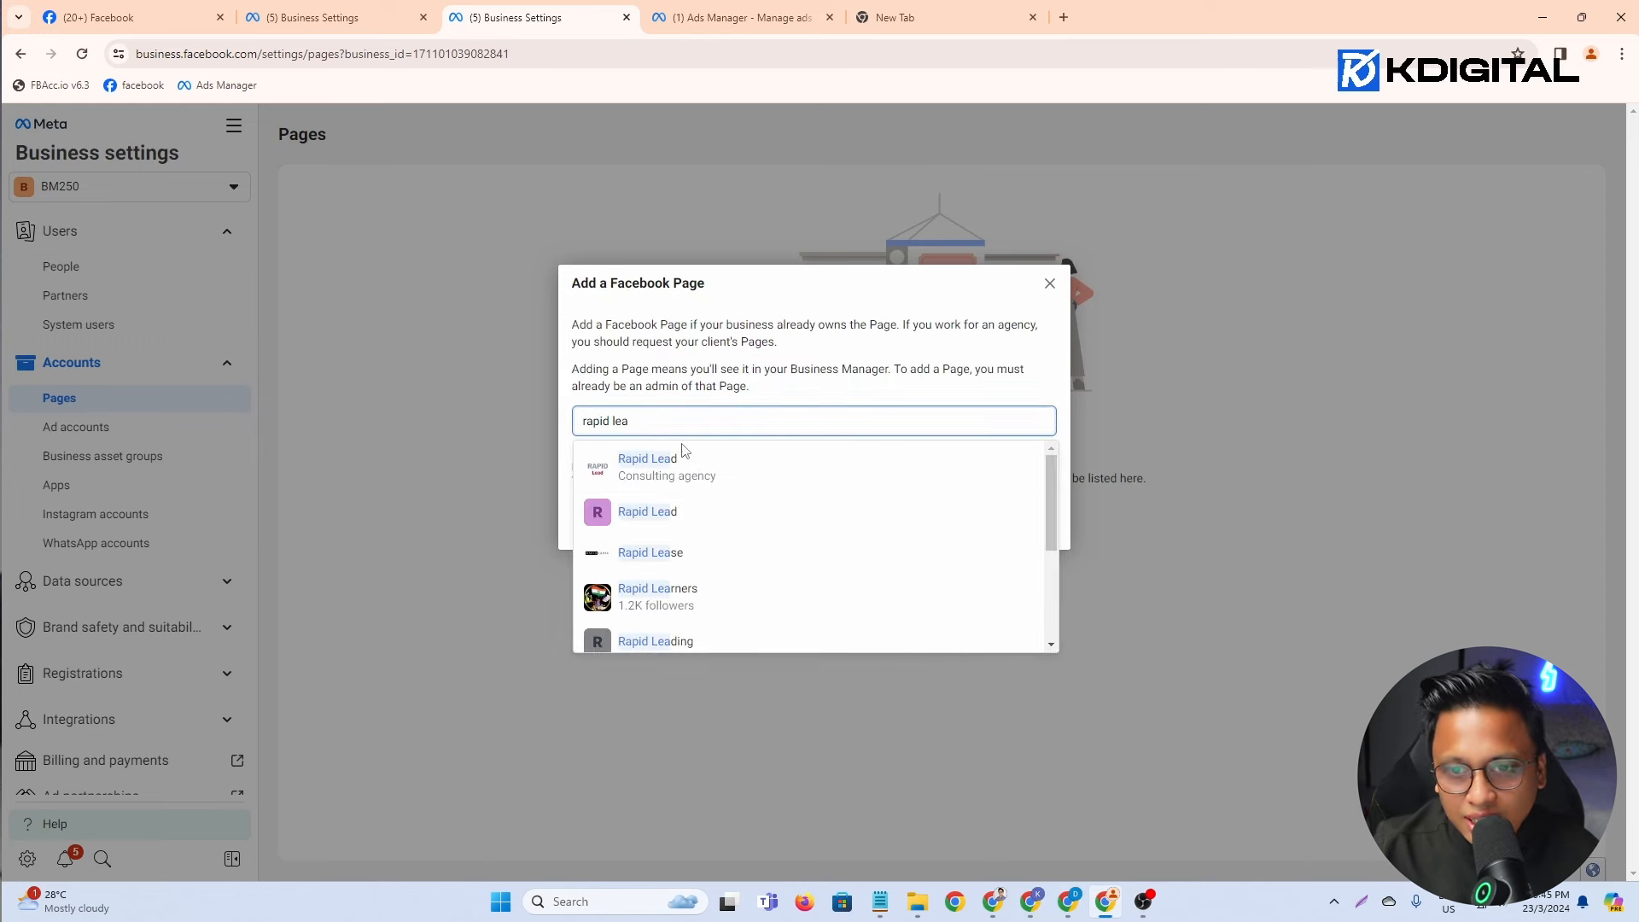
pyautogui.click(681, 472)
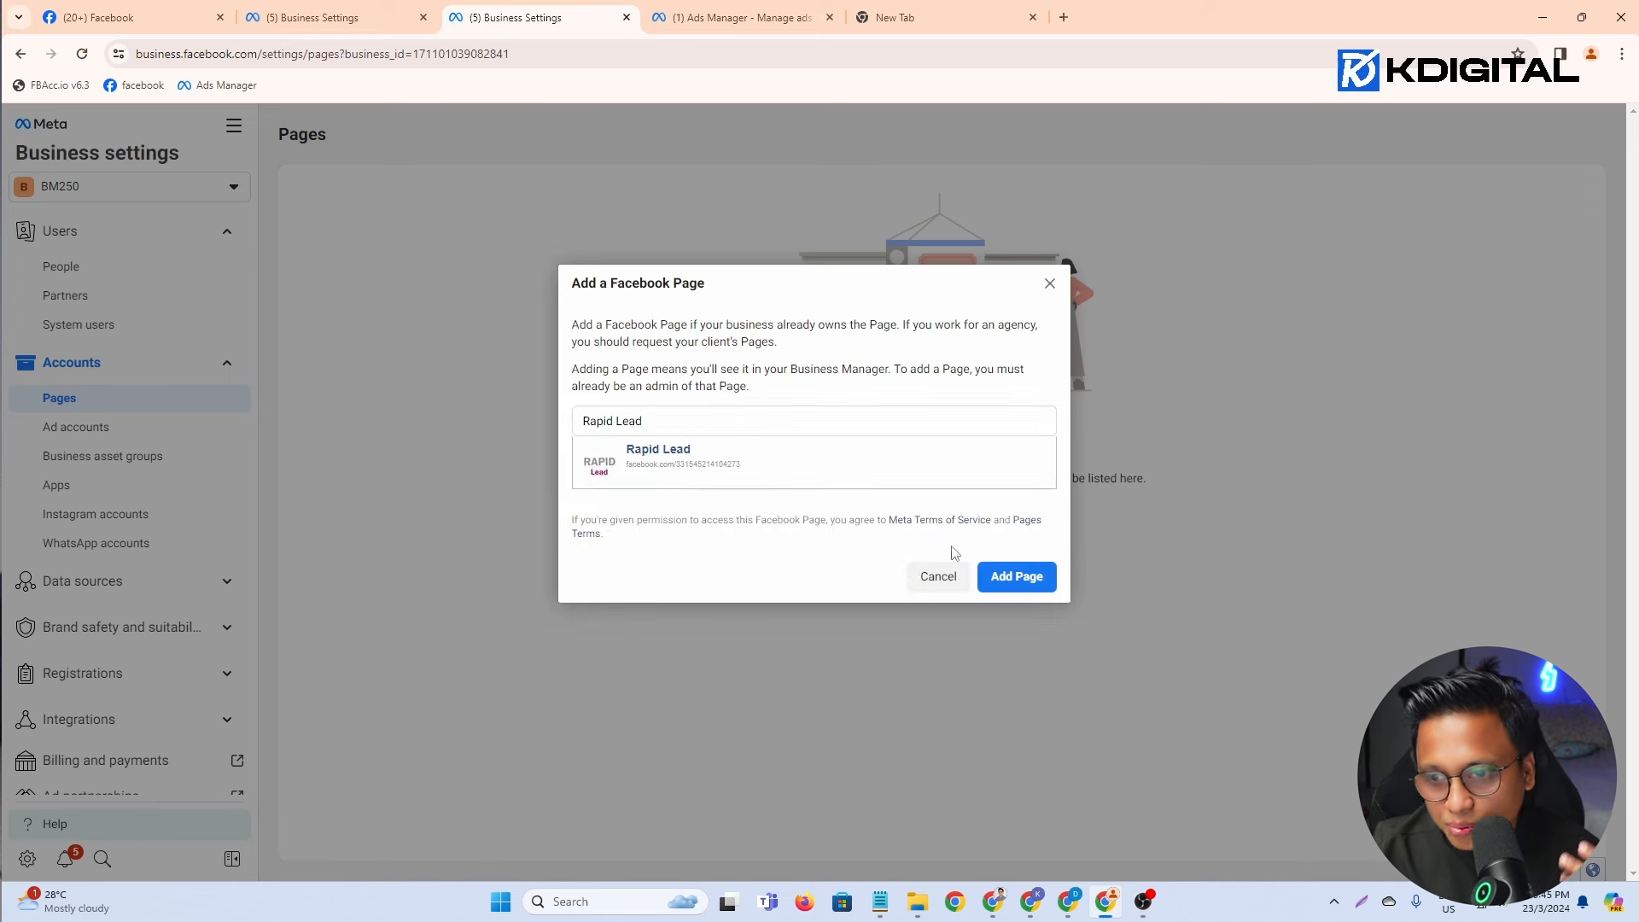
pyautogui.click(1008, 579)
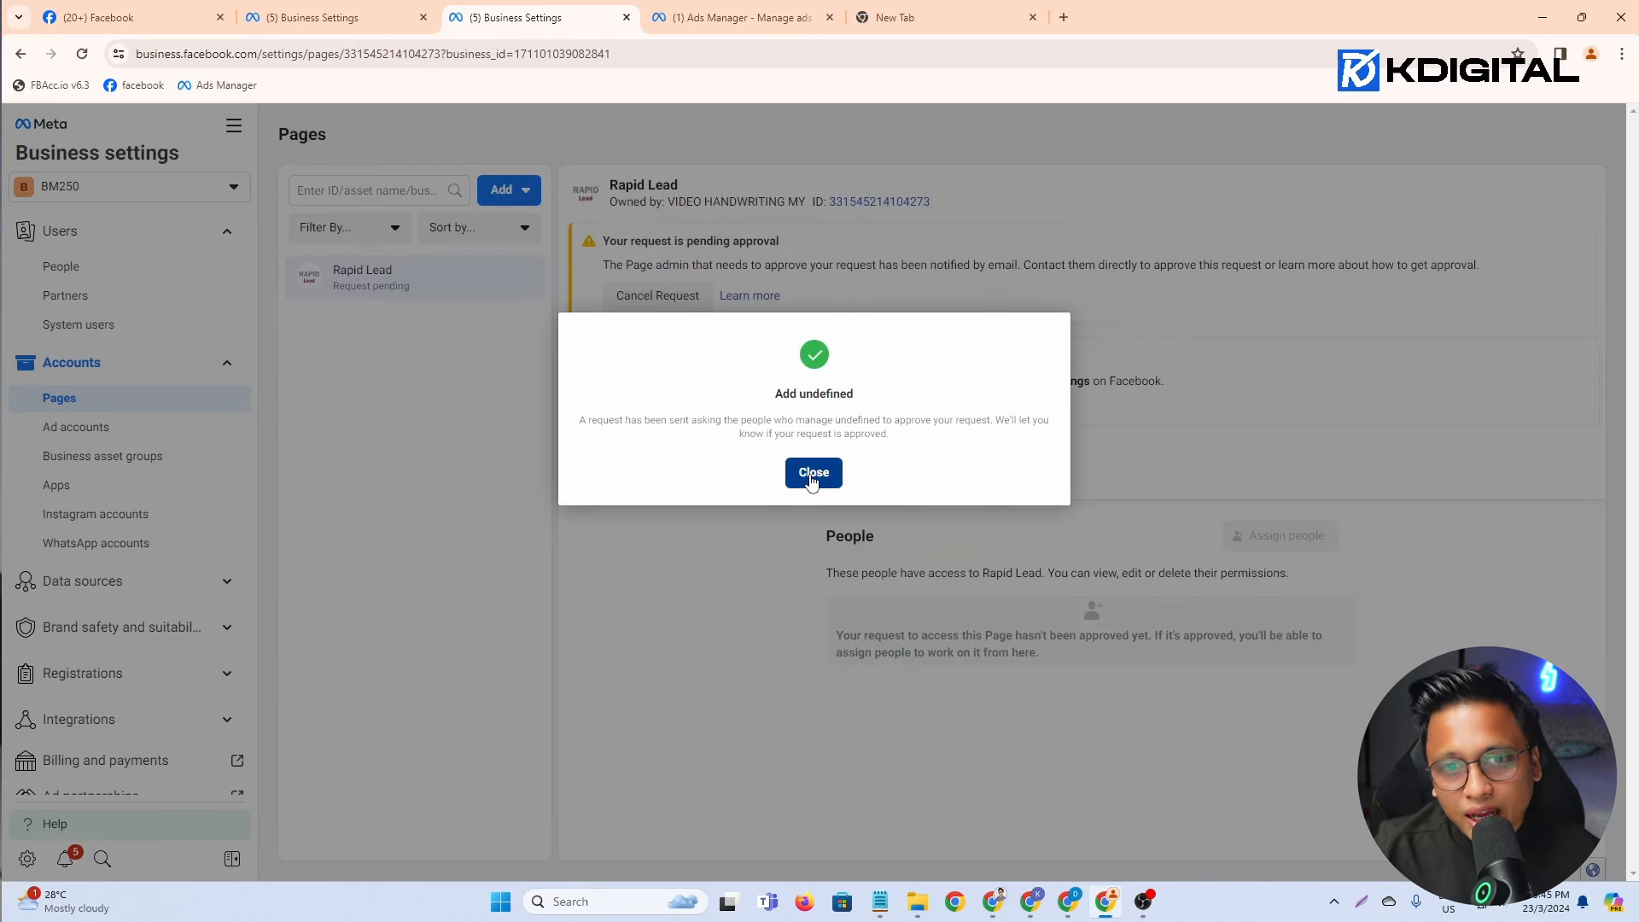
pyautogui.click(813, 475)
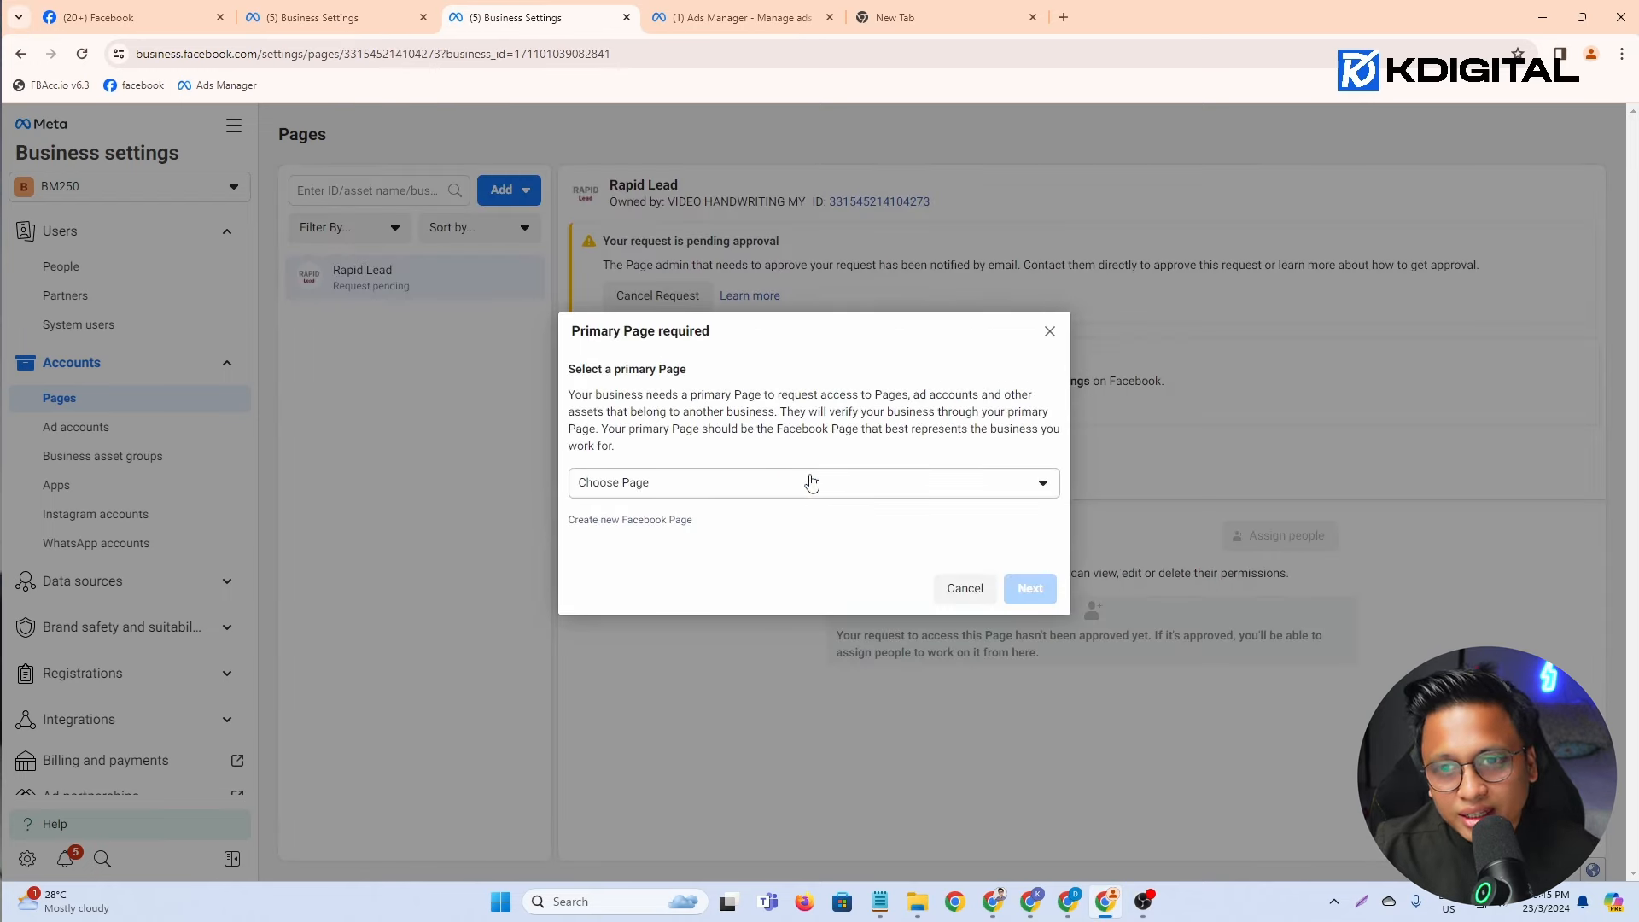
pyautogui.click(964, 591)
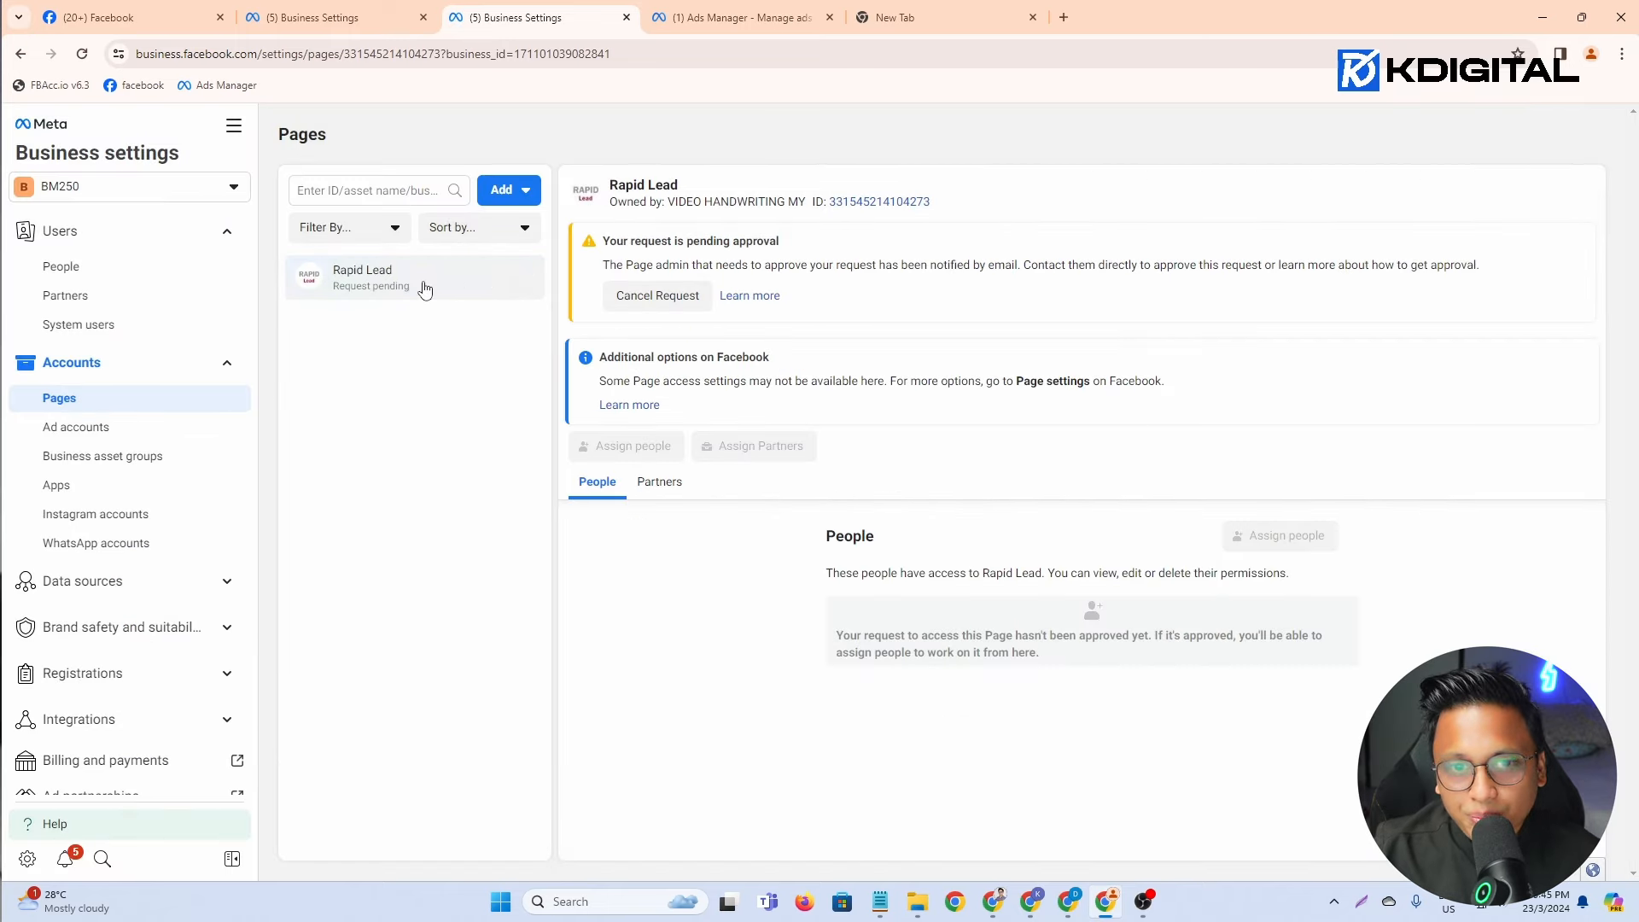
# Step: Review the people with access to BM250 and the approval status of the Rapid Lead Page
pyautogui.click(128, 427)
pyautogui.click(130, 406)
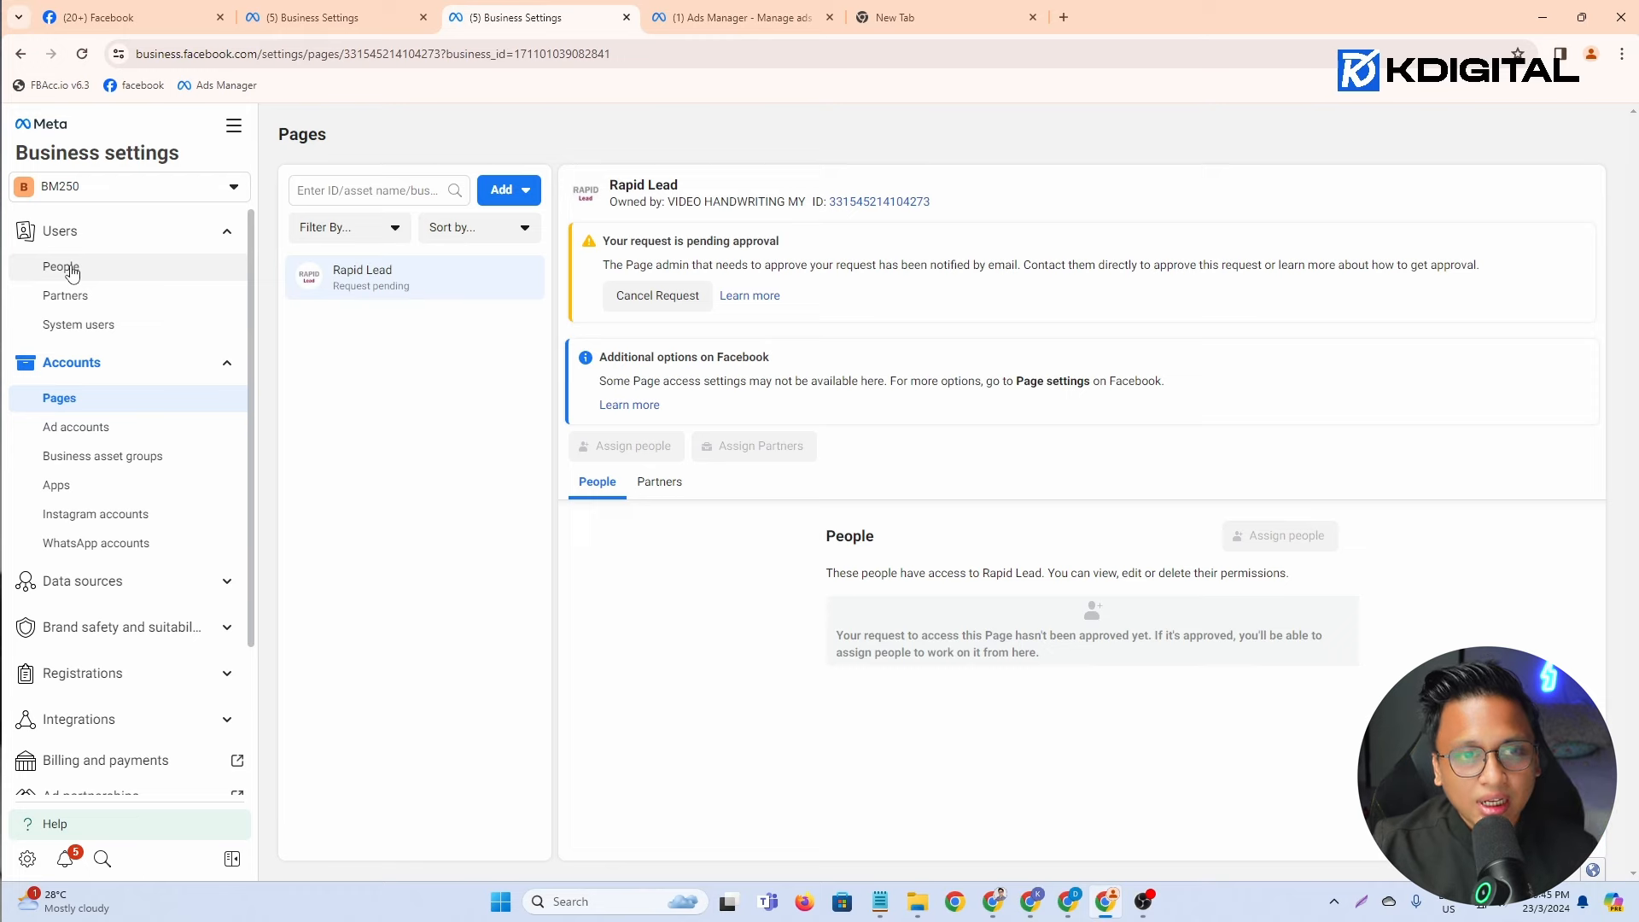
pyautogui.click(70, 269)
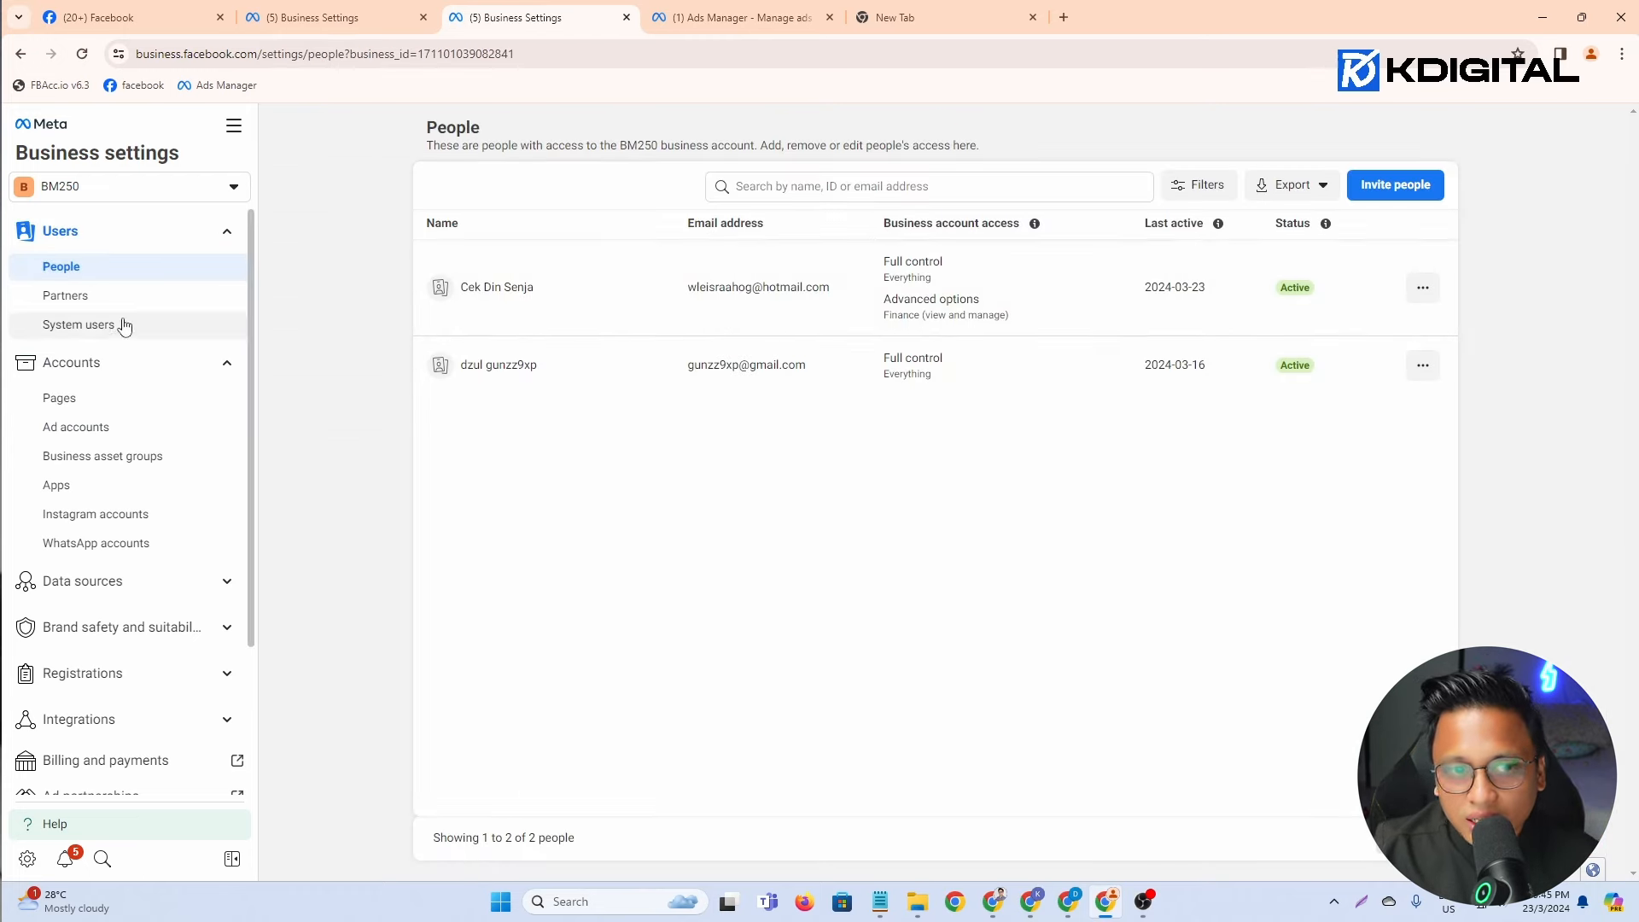
pyautogui.click(92, 400)
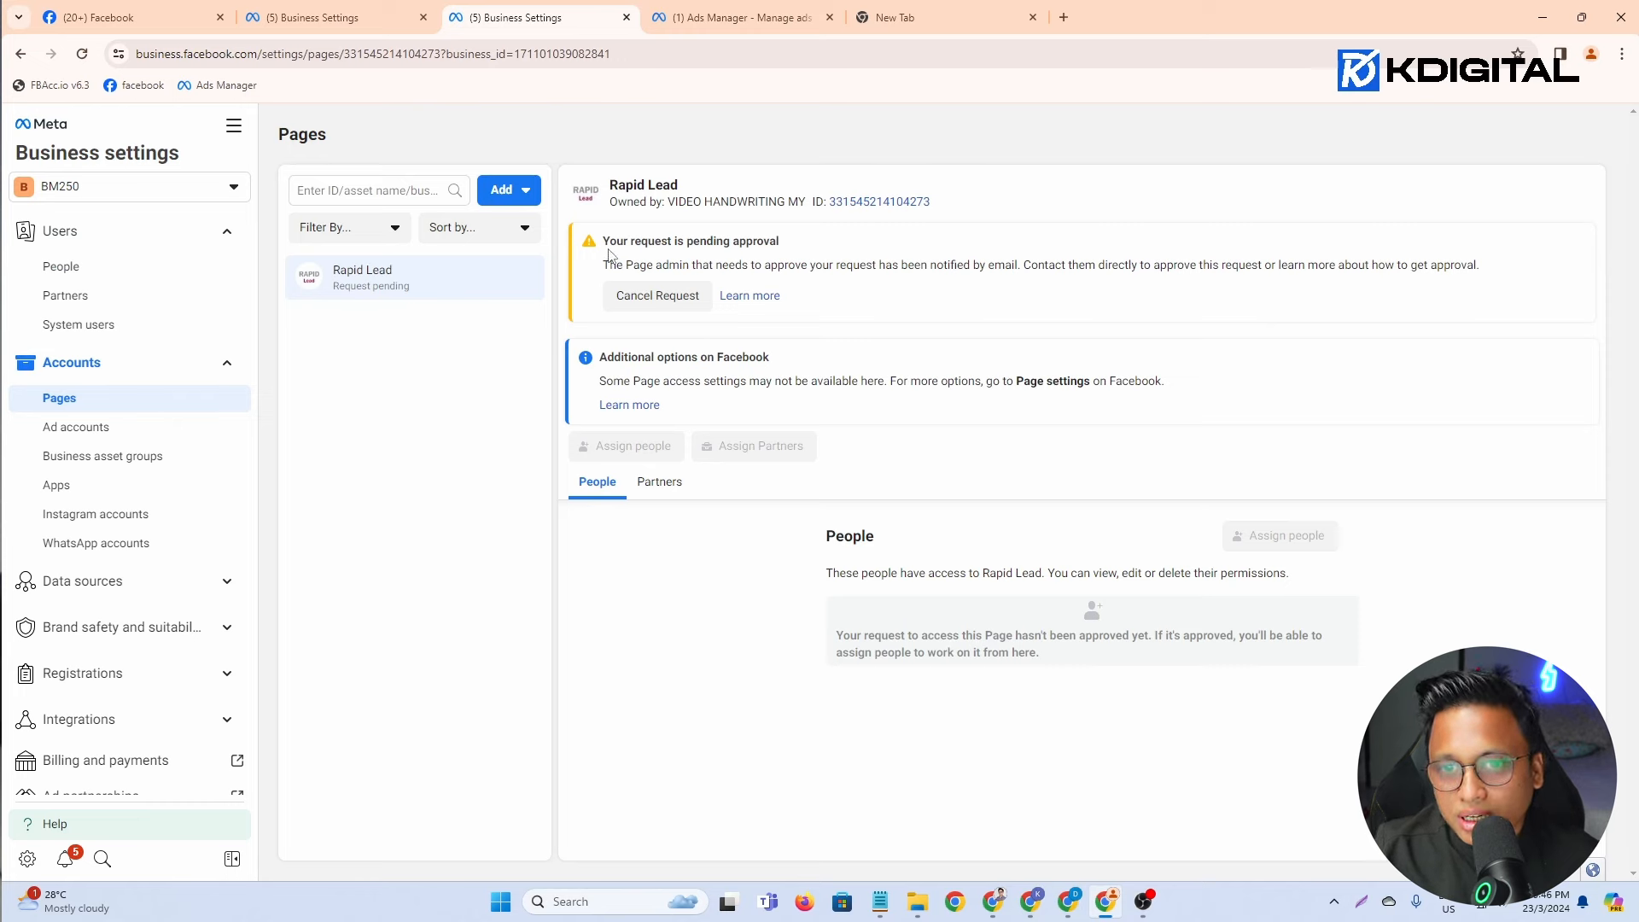
pyautogui.moveTo(666, 247); pyautogui.dragTo(790, 258)
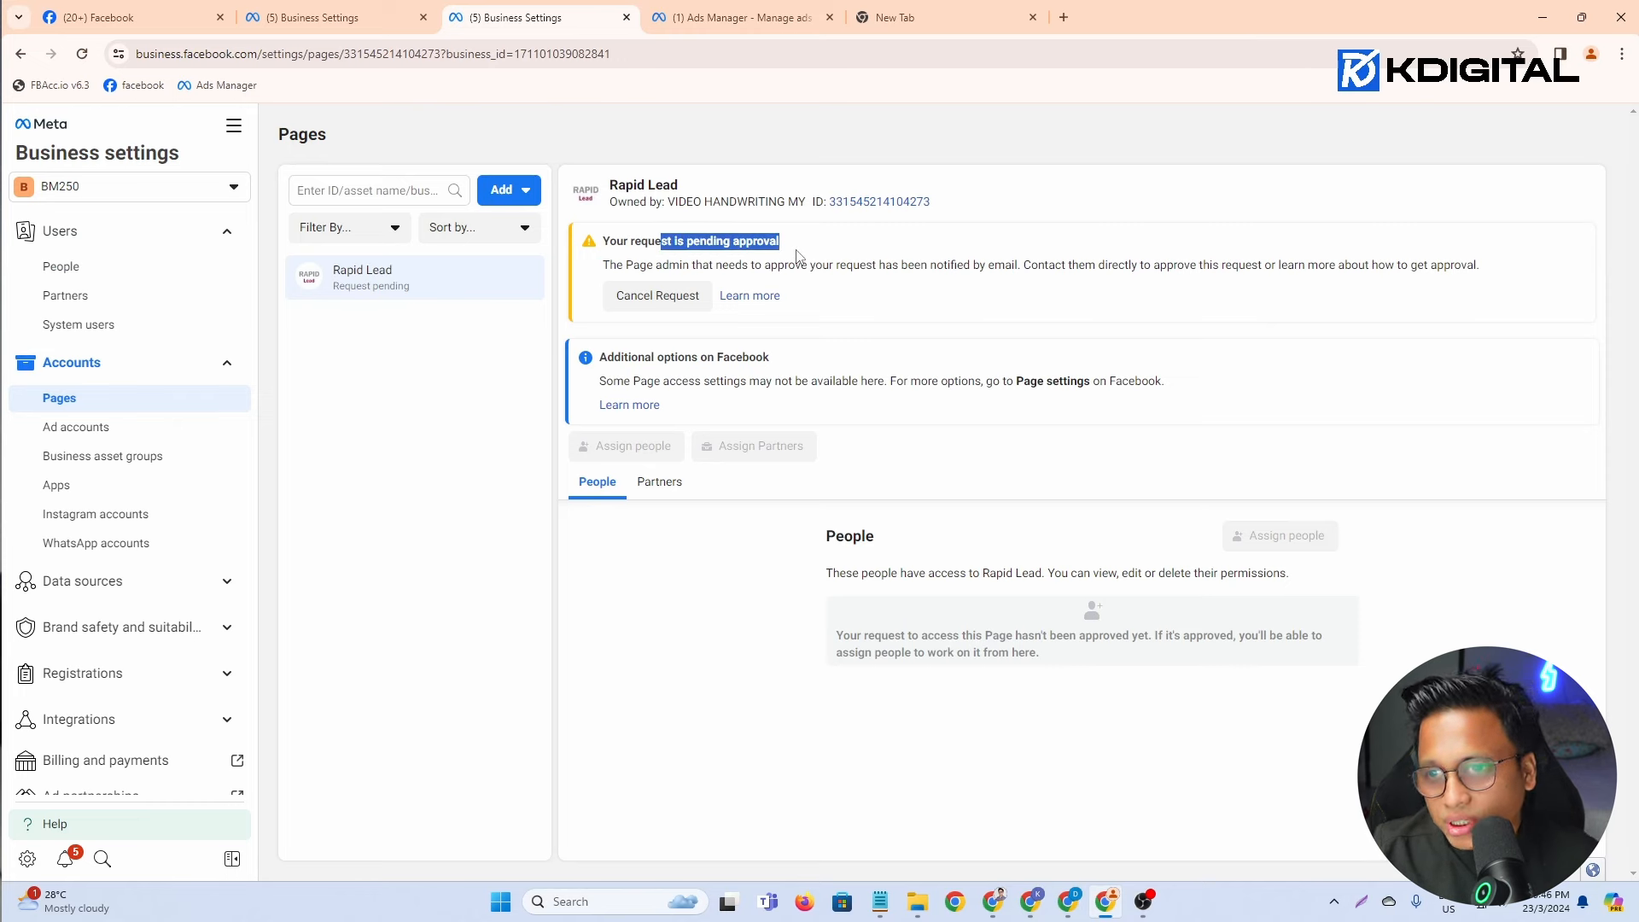
# Step: Compare the people assigned to the two ad accounts in BM250
pyautogui.click(380, 299)
pyautogui.click(120, 427)
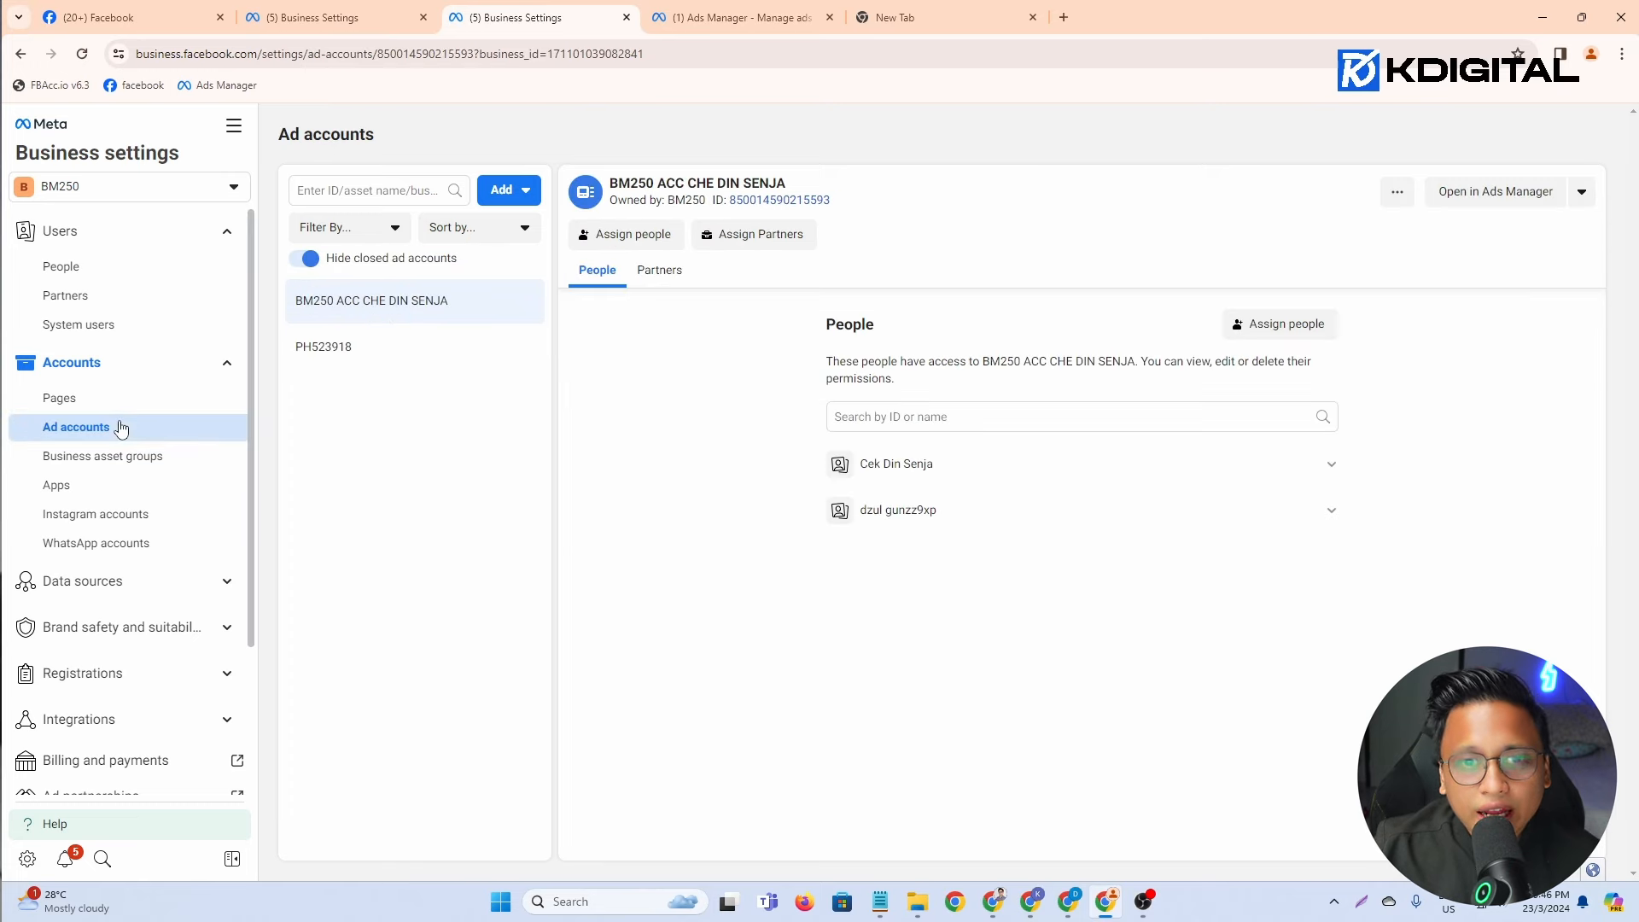
pyautogui.click(389, 348)
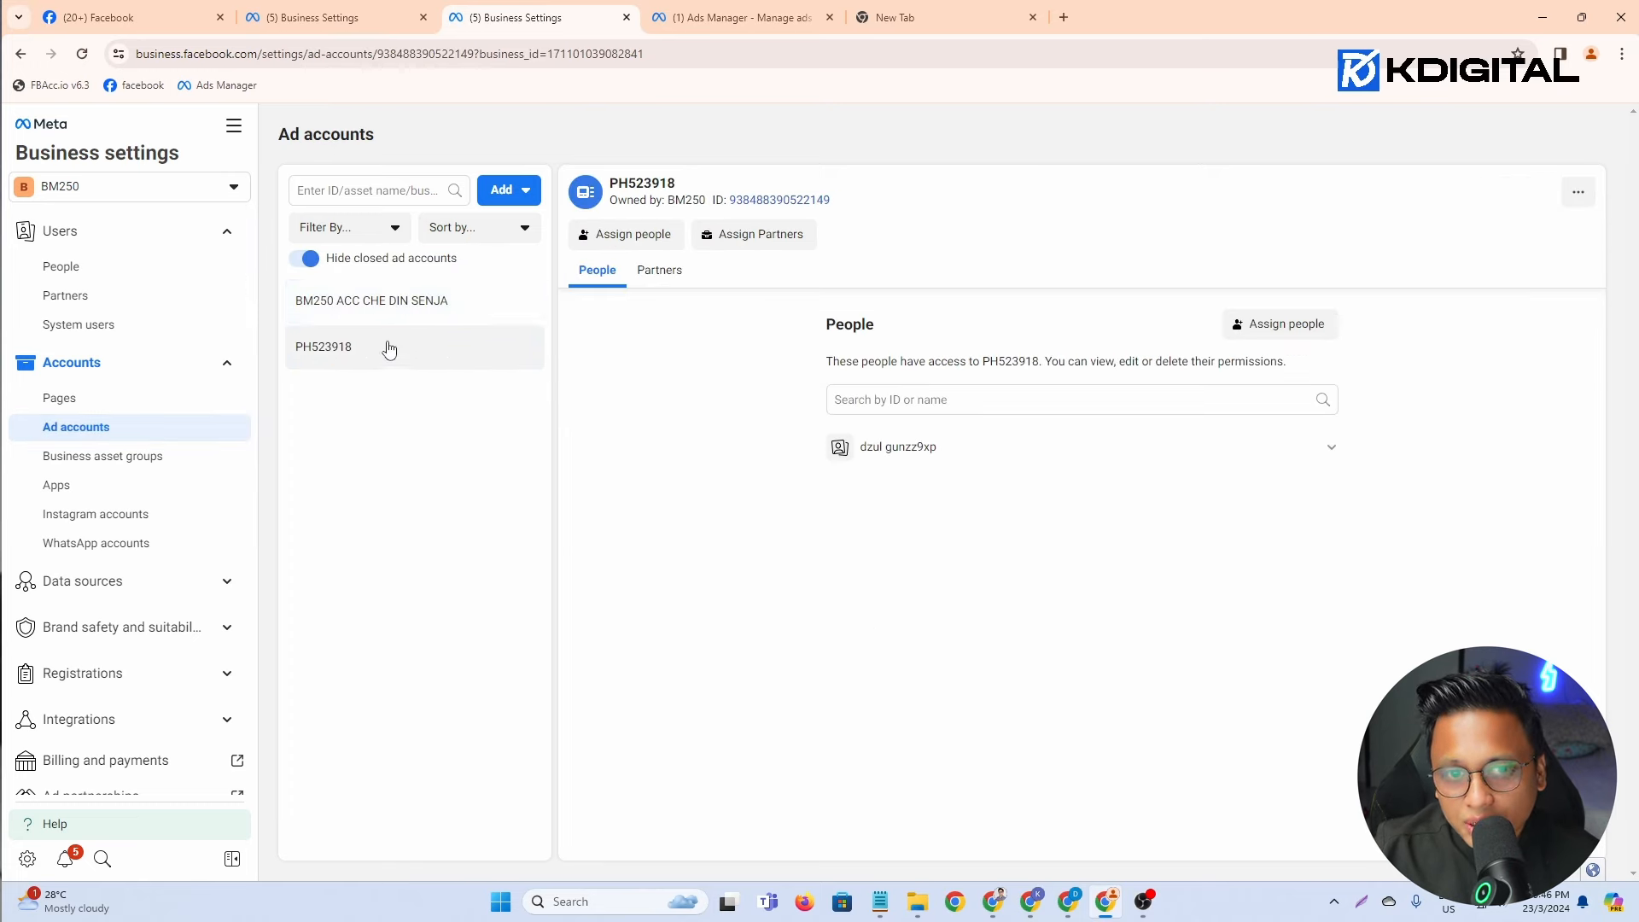
pyautogui.click(349, 309)
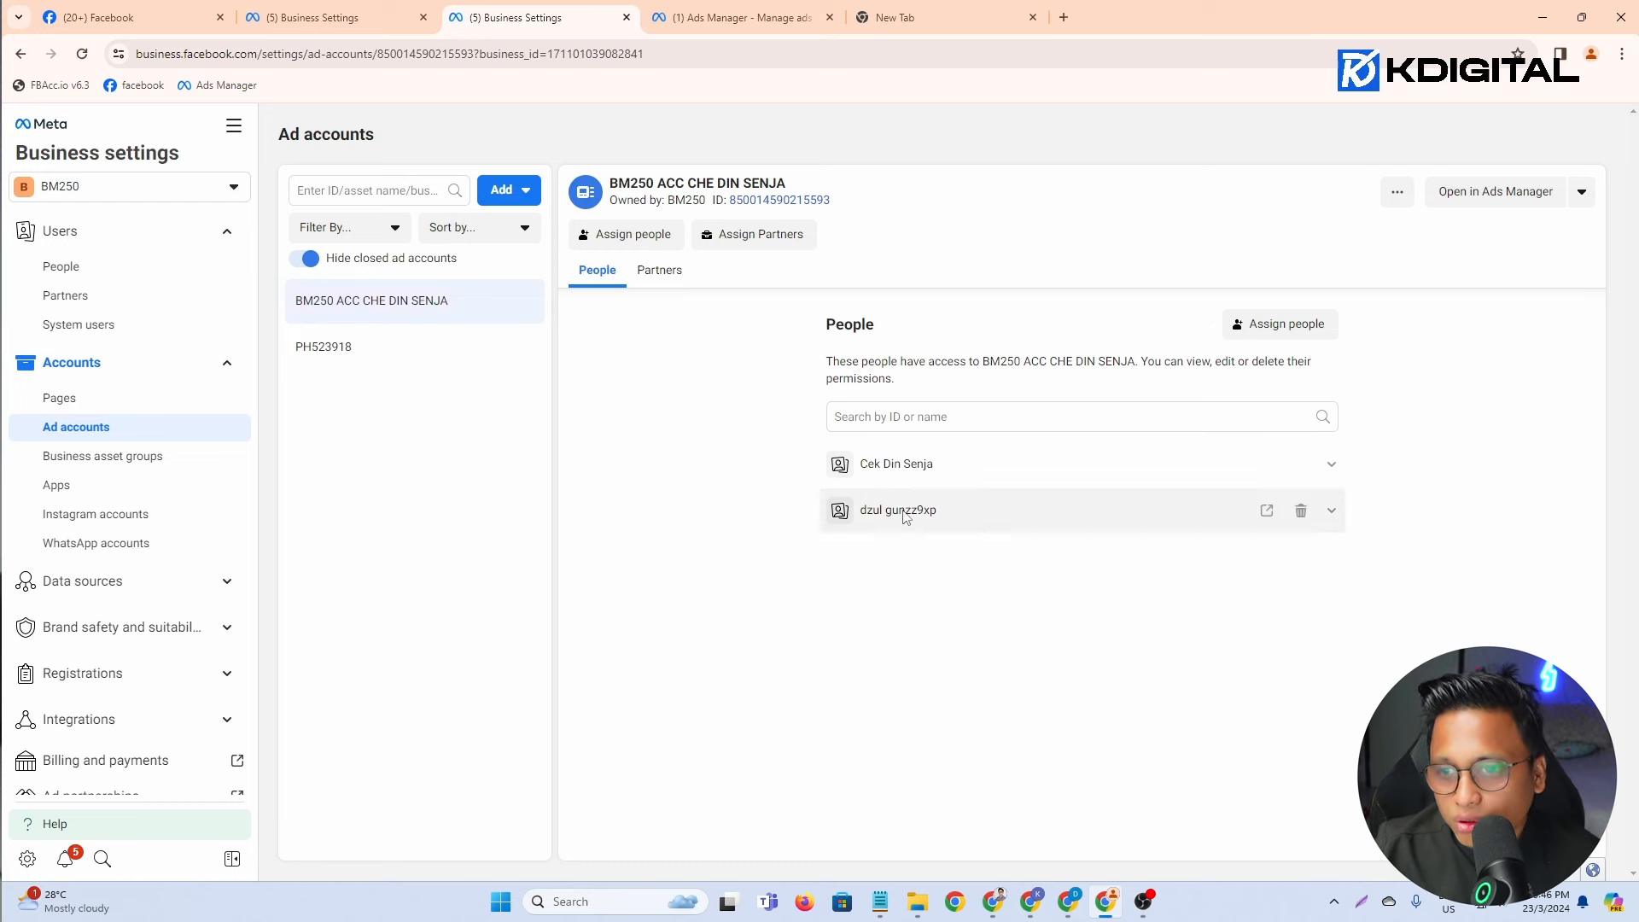
# Step: Read the approval notice of the Rapid Lead Page and compare it with the Pages listed under the Facebook profile
pyautogui.click(99, 400)
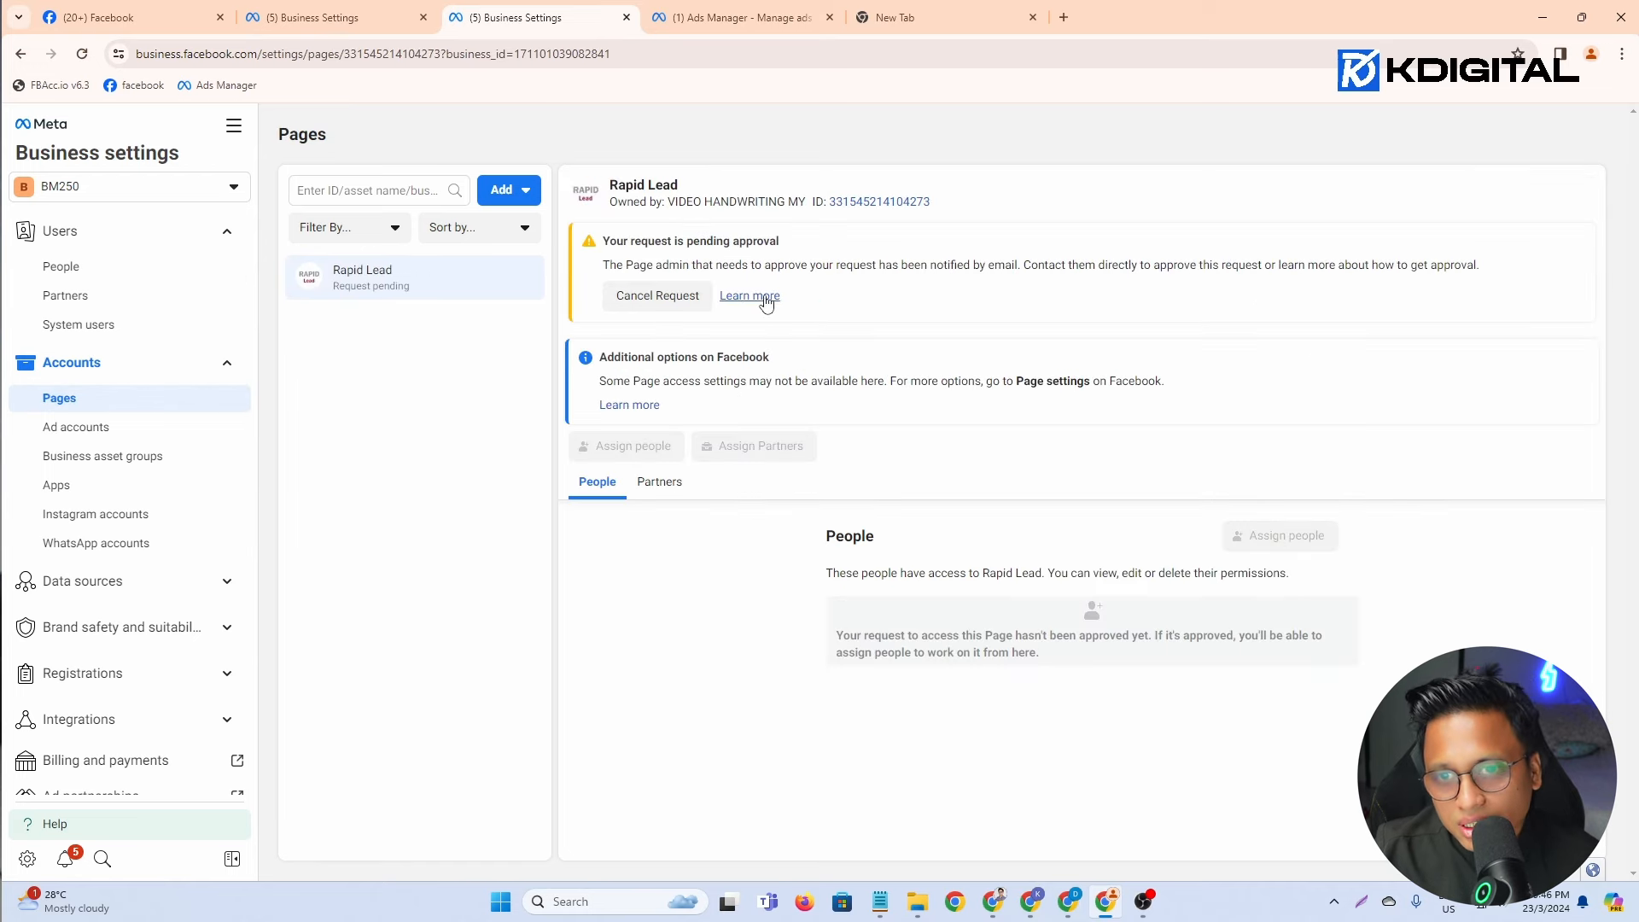
pyautogui.moveTo(631, 242); pyautogui.dragTo(765, 246)
pyautogui.moveTo(1069, 266); pyautogui.dragTo(1213, 266)
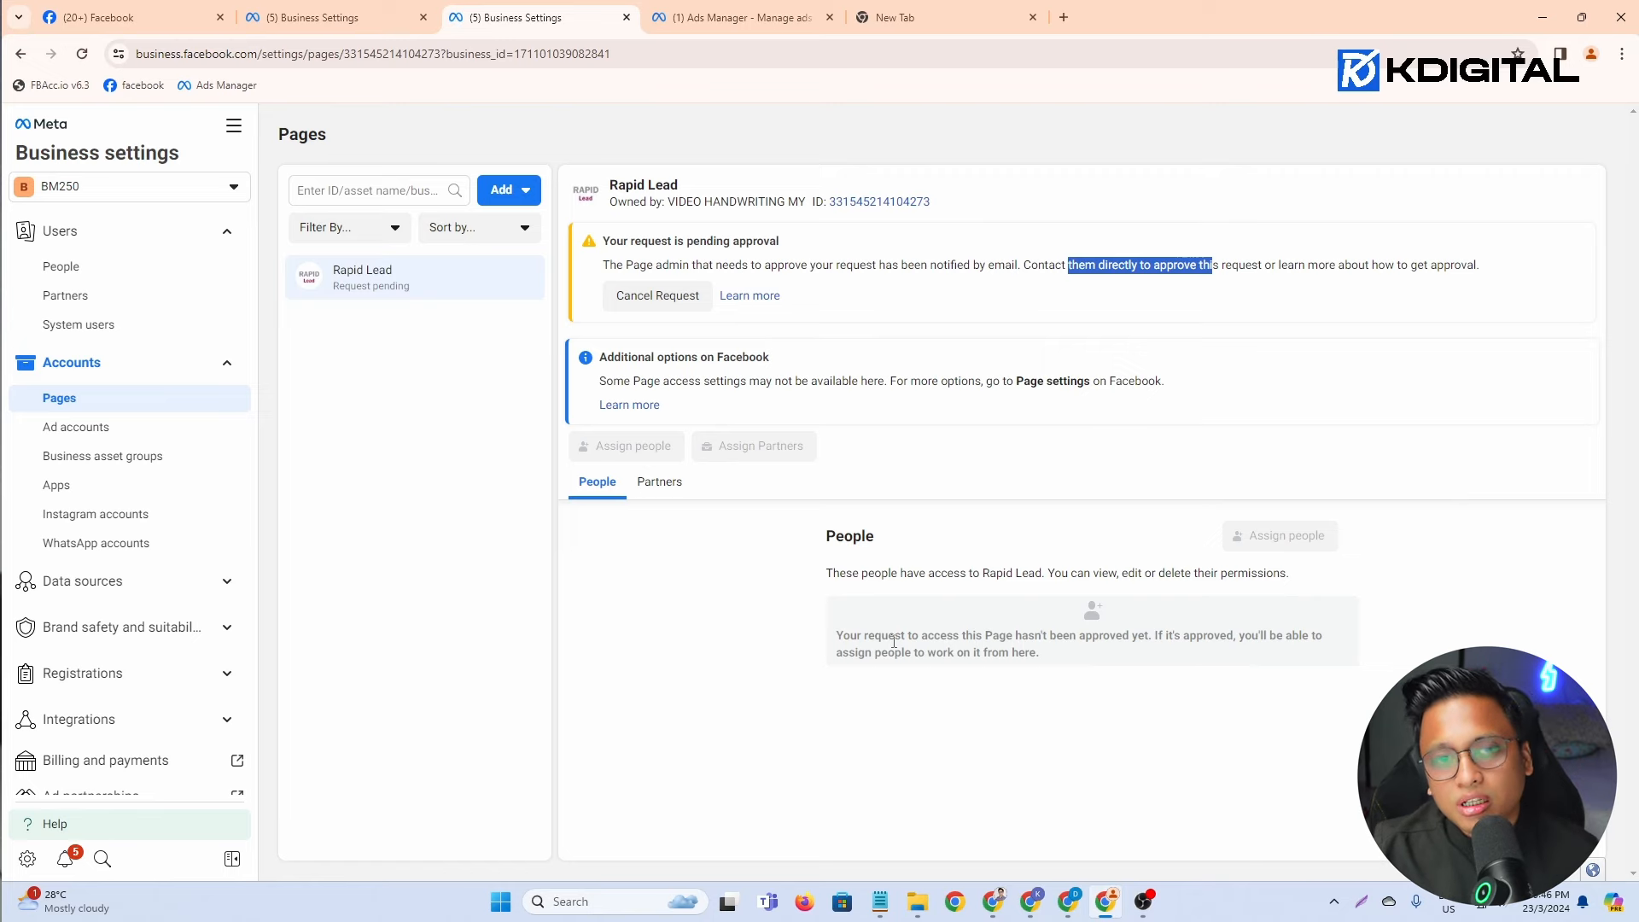
pyautogui.click(137, 17)
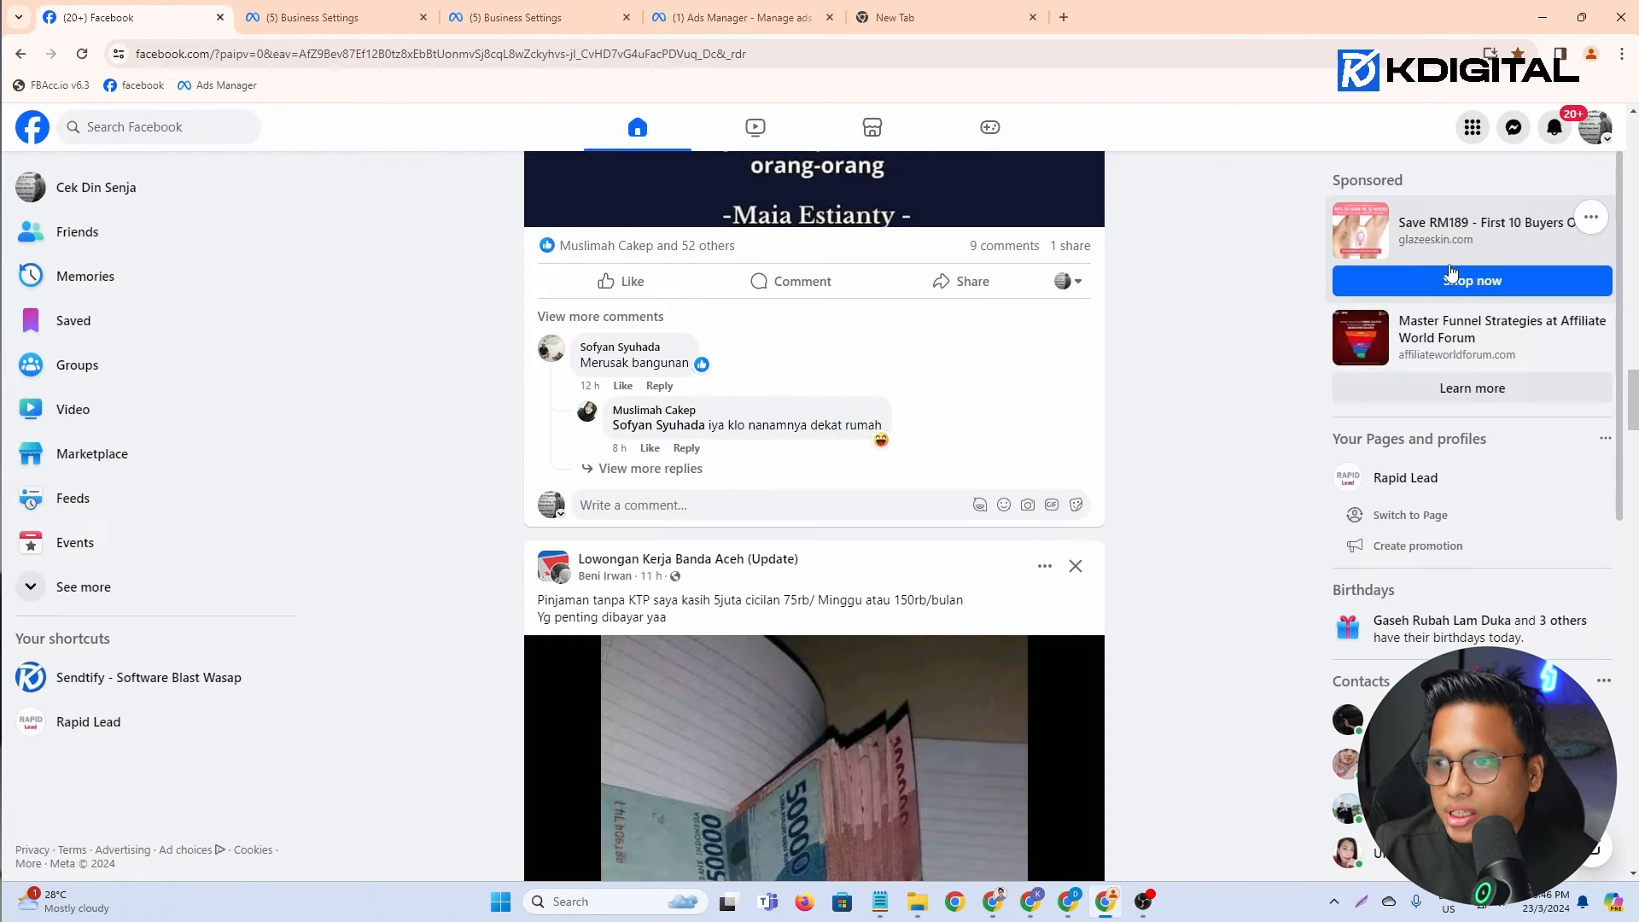
pyautogui.click(1593, 128)
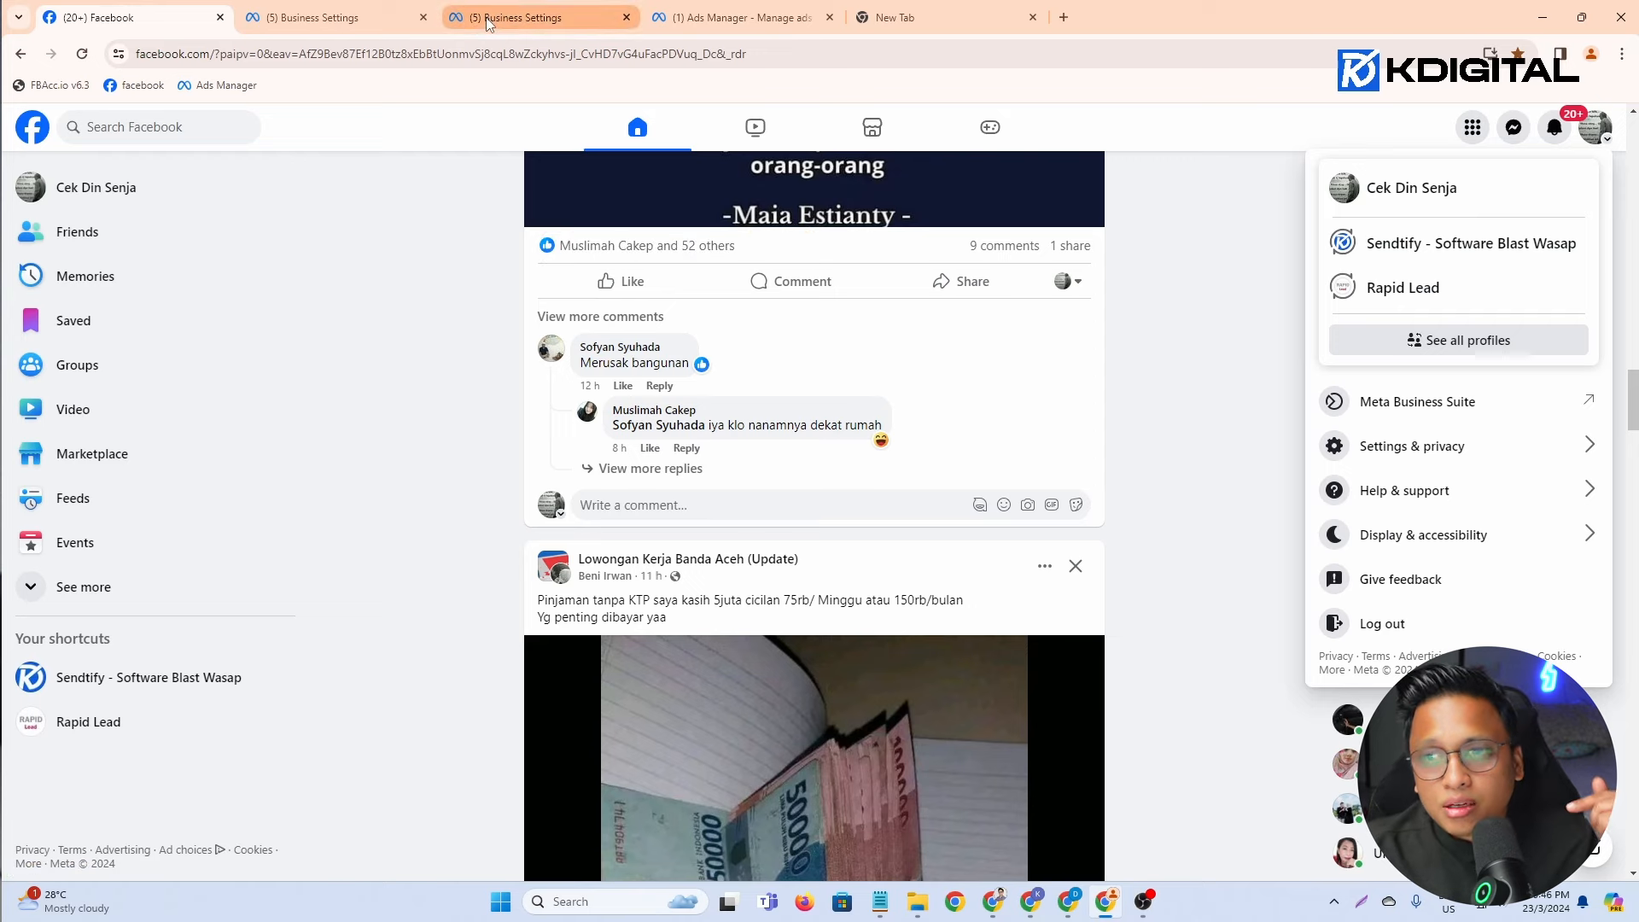
pyautogui.click(451, 24)
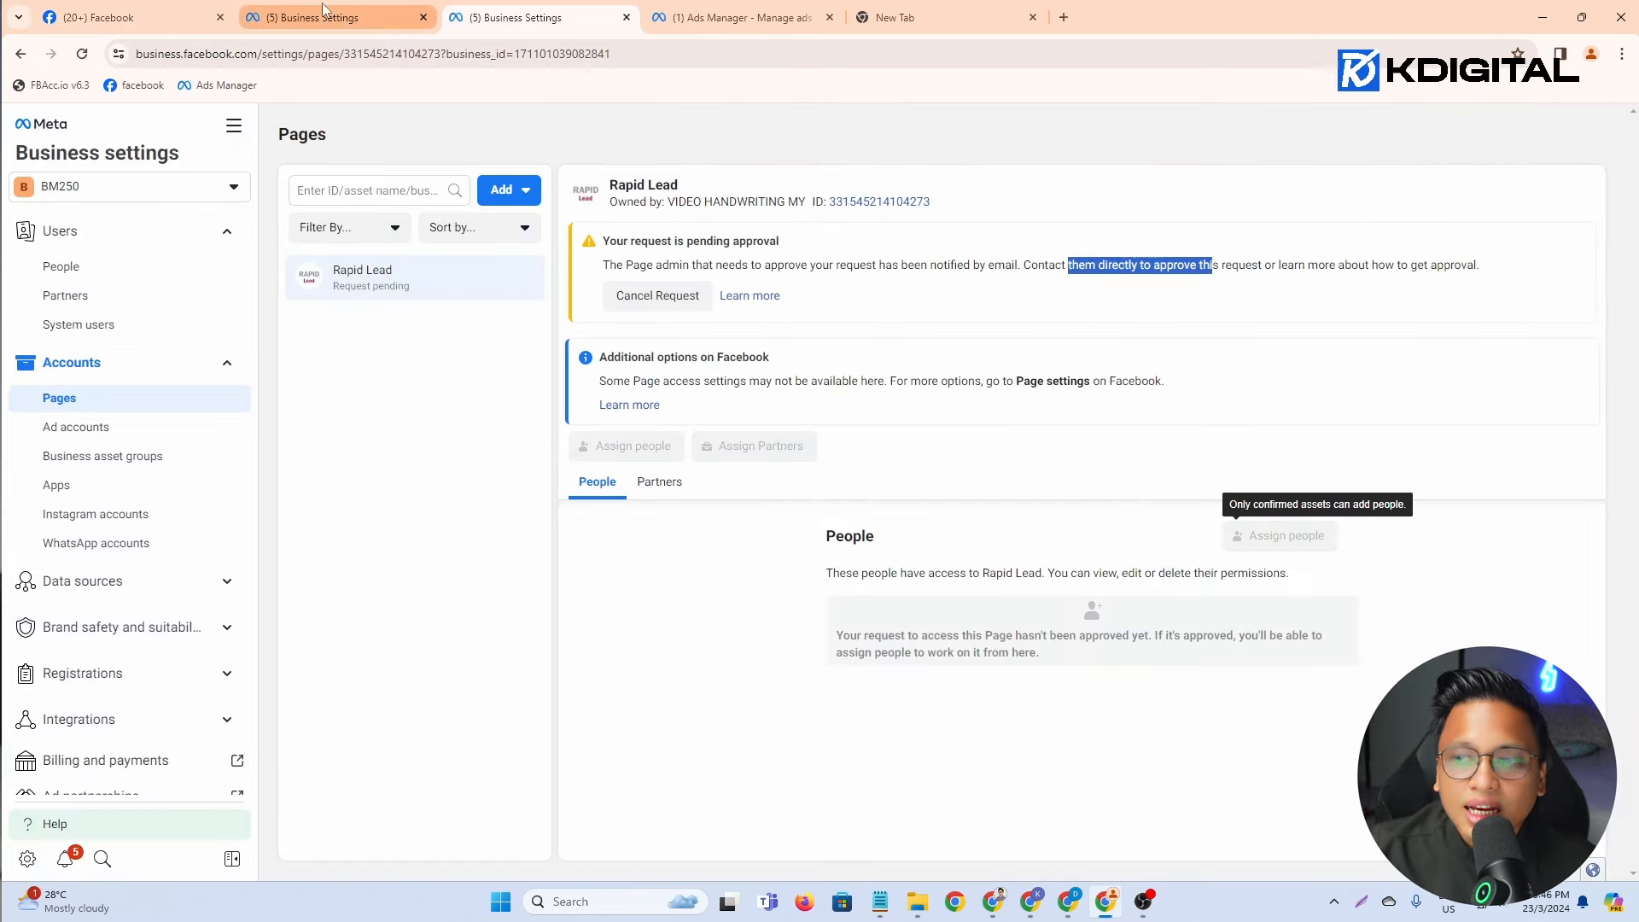
pyautogui.click(491, 528)
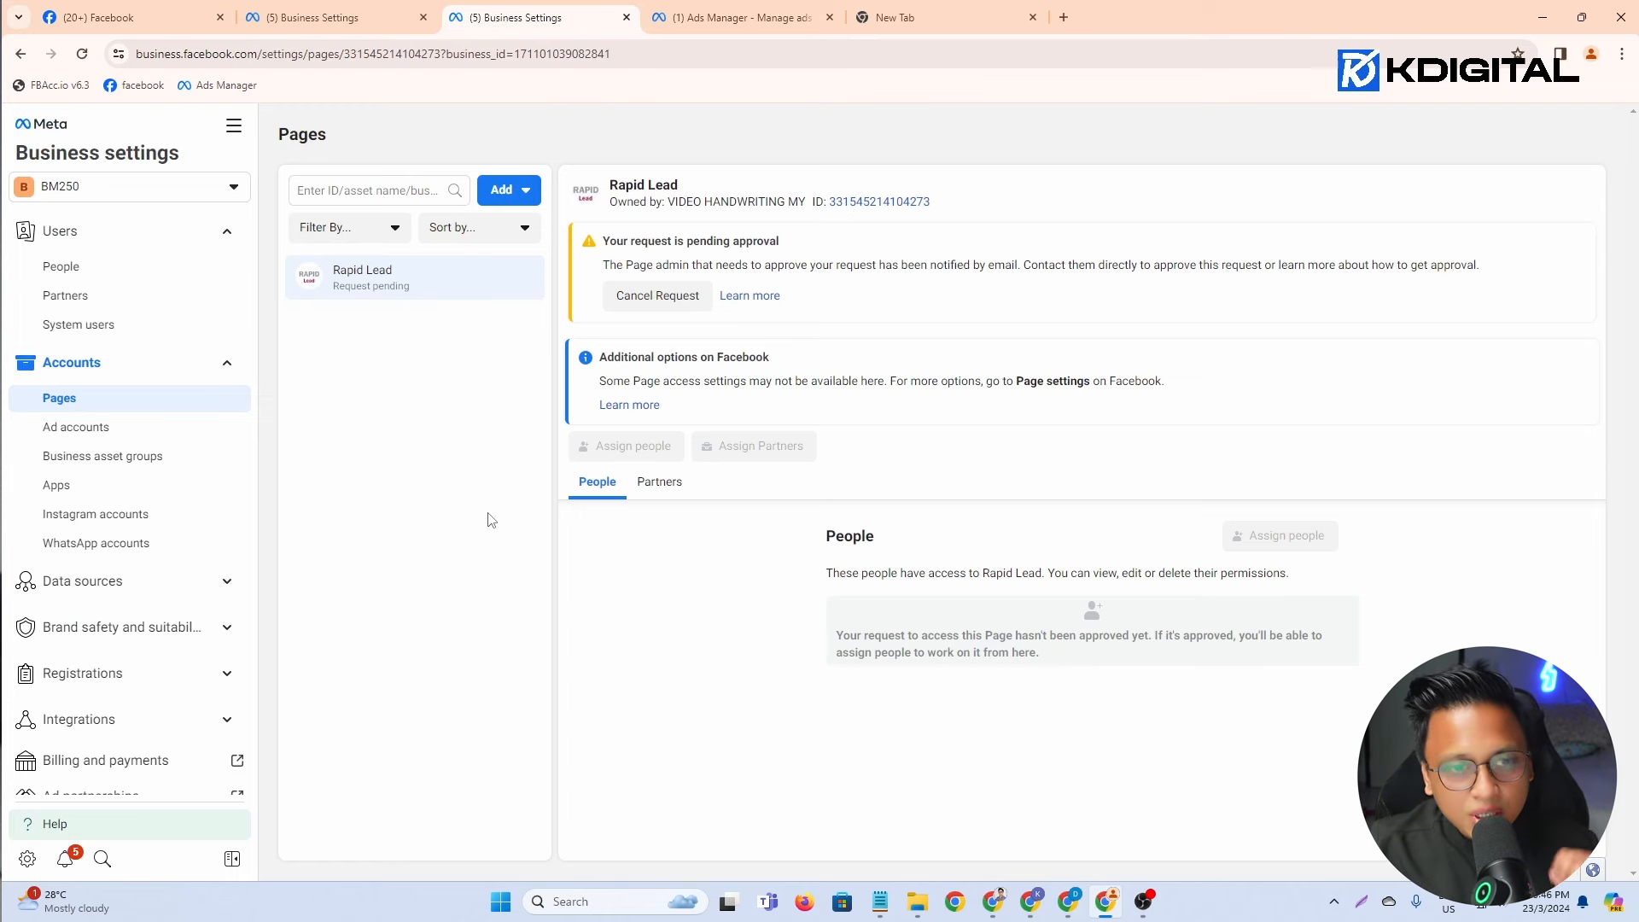
# Step: Examine the form for creating a Meta business account, including its business account name and first name fields
pyautogui.click(335, 14)
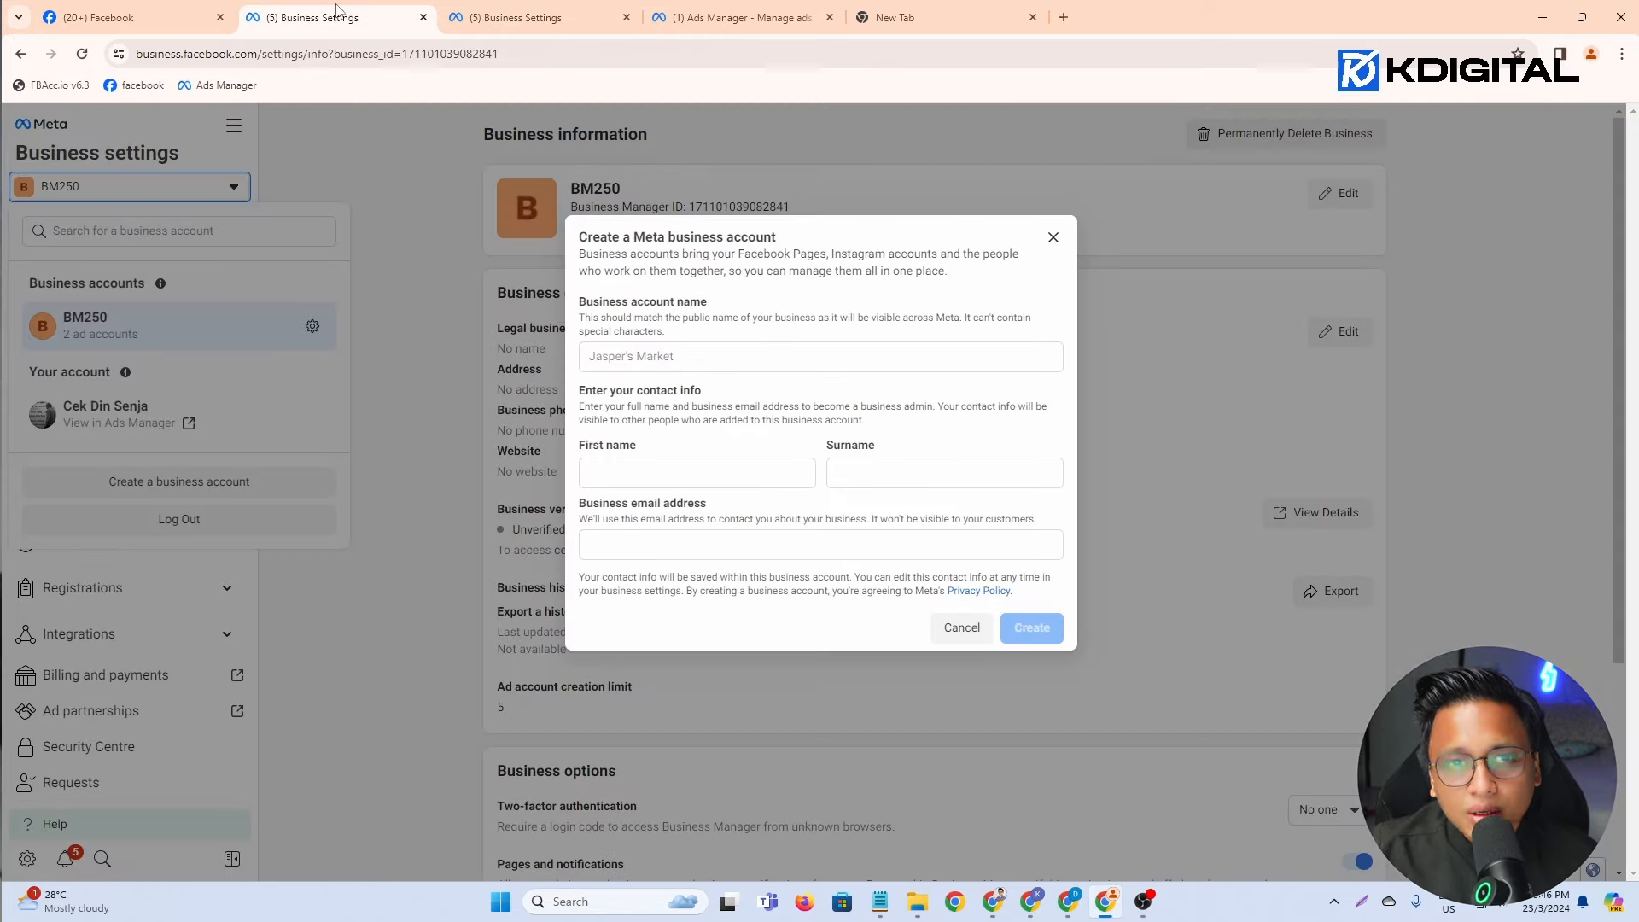
pyautogui.click(517, 17)
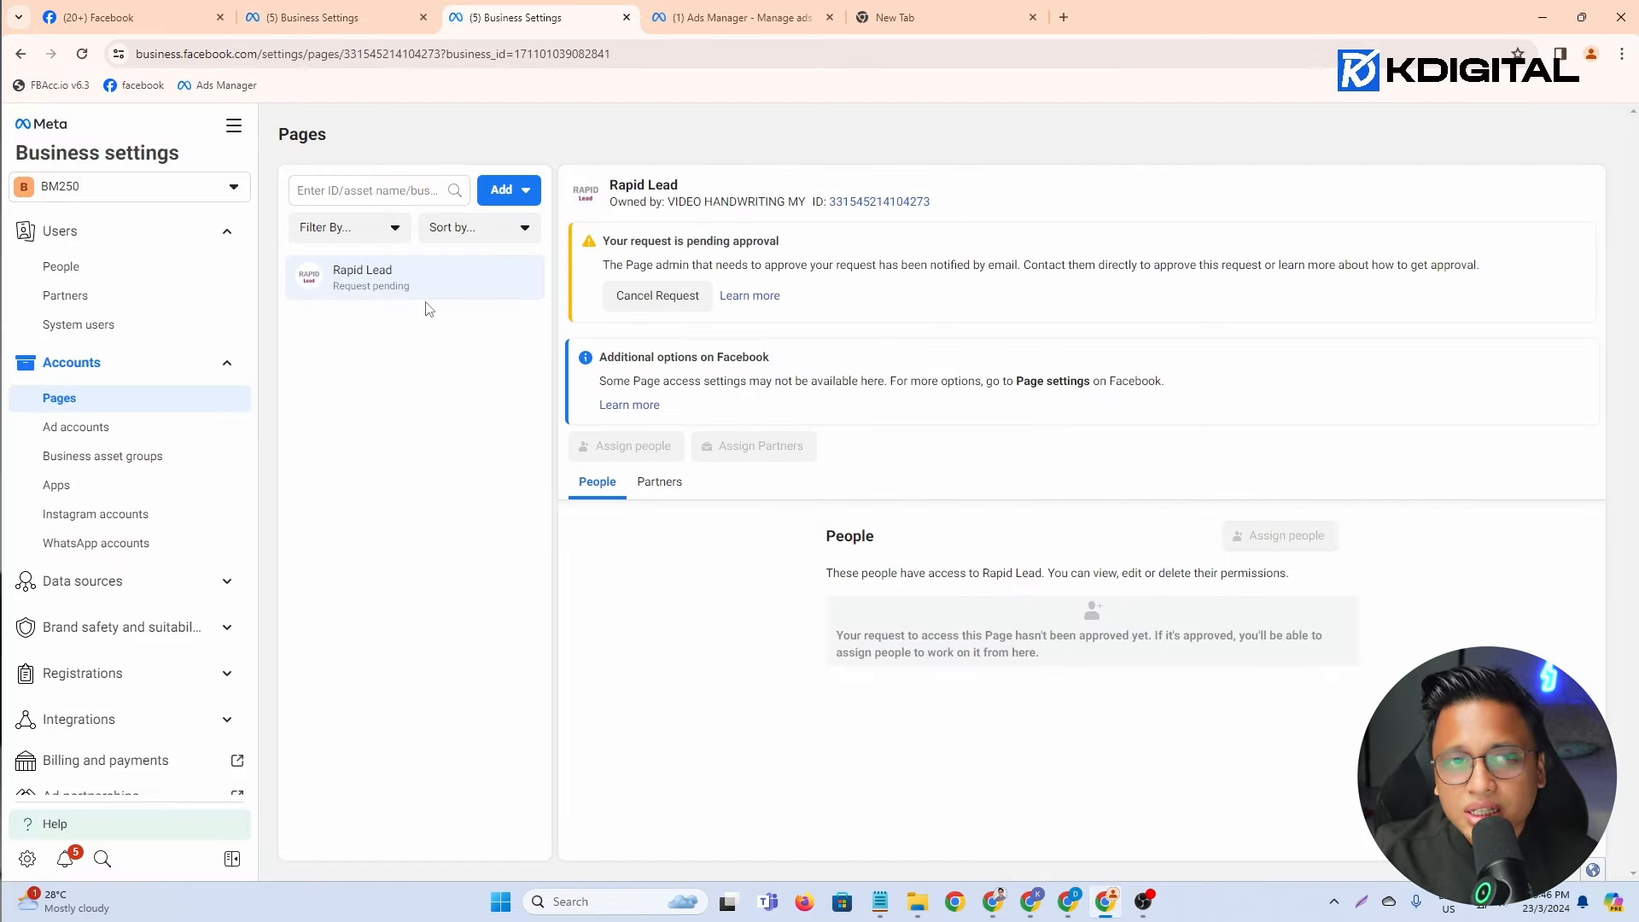
pyautogui.moveTo(258, 54); pyautogui.dragTo(96, 71)
pyautogui.click(392, 9)
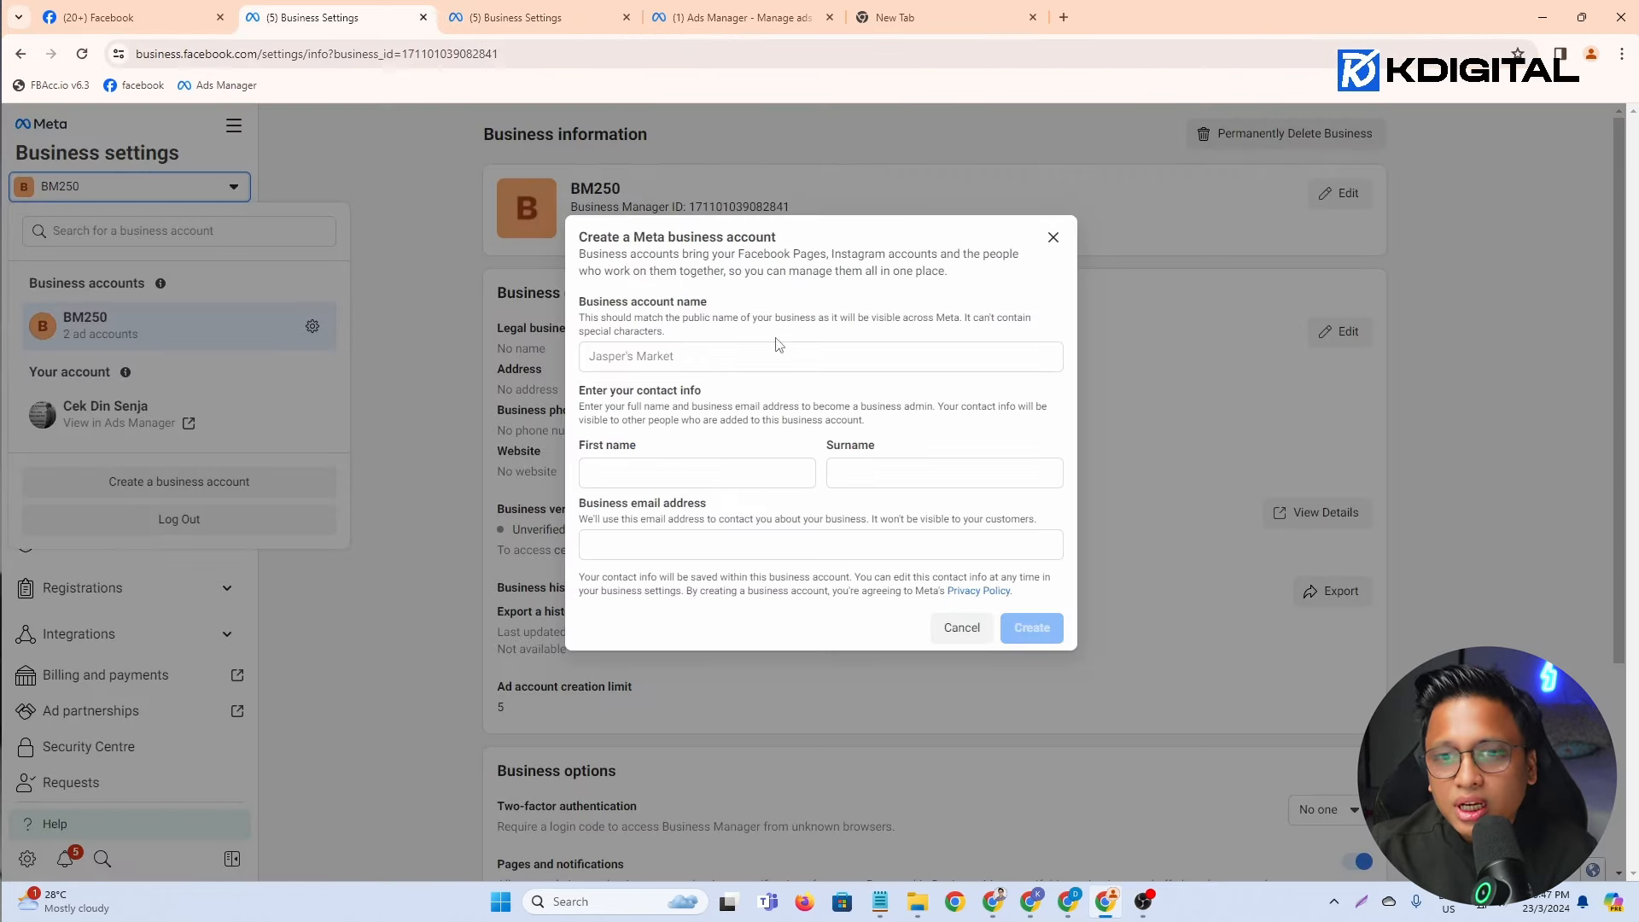
pyautogui.moveTo(600, 236); pyautogui.dragTo(794, 242)
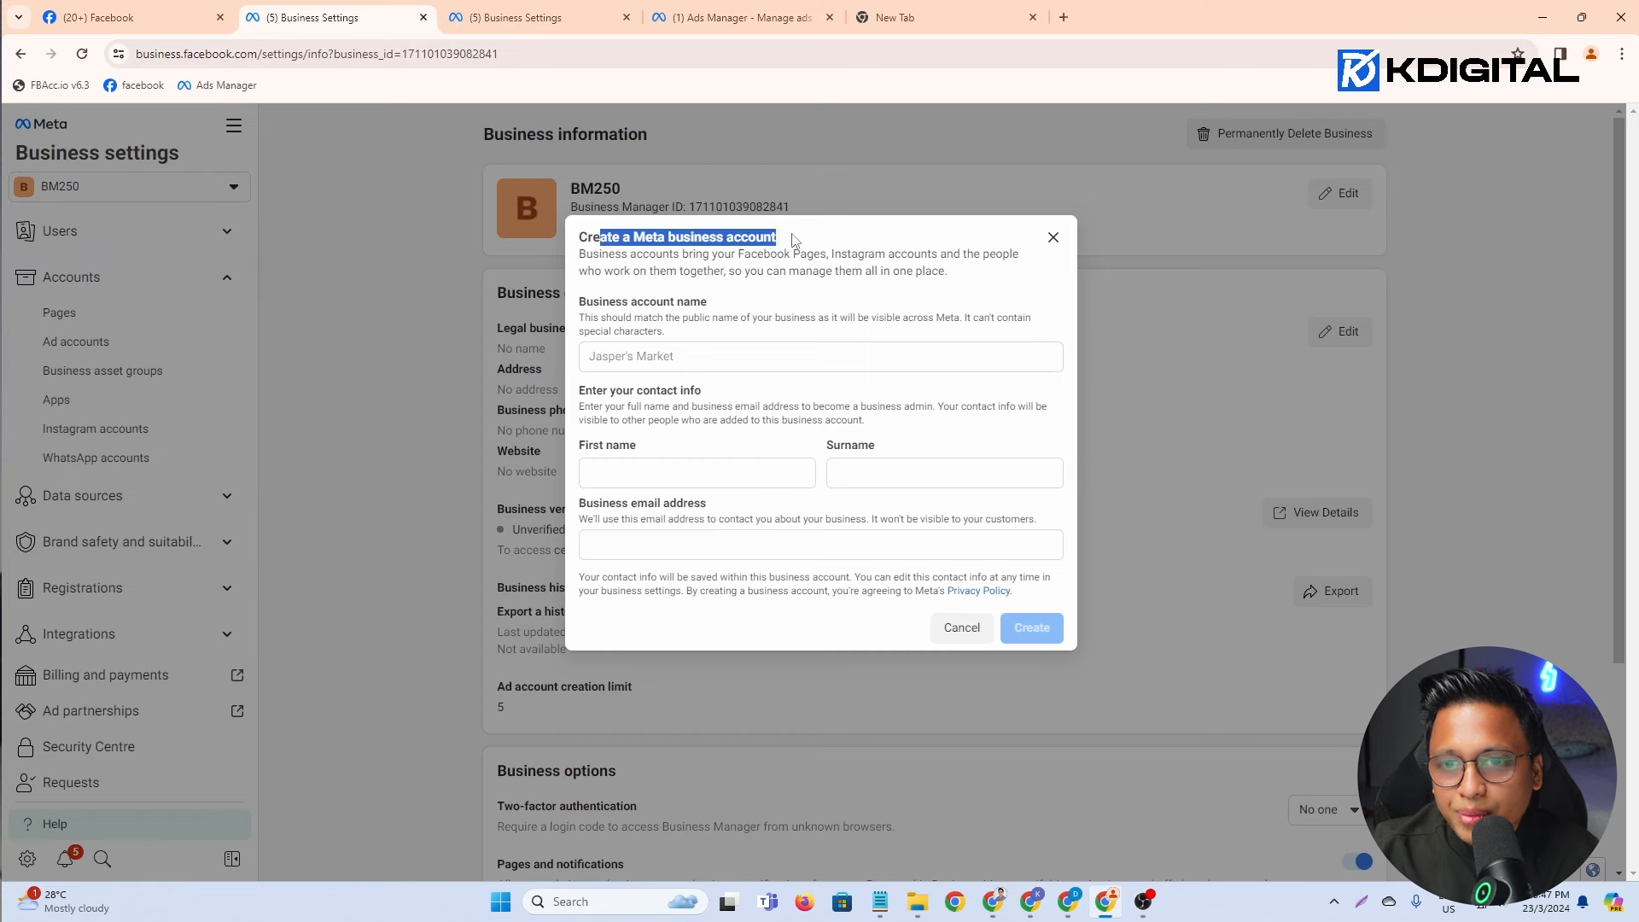
pyautogui.click(689, 360)
pyautogui.click(689, 467)
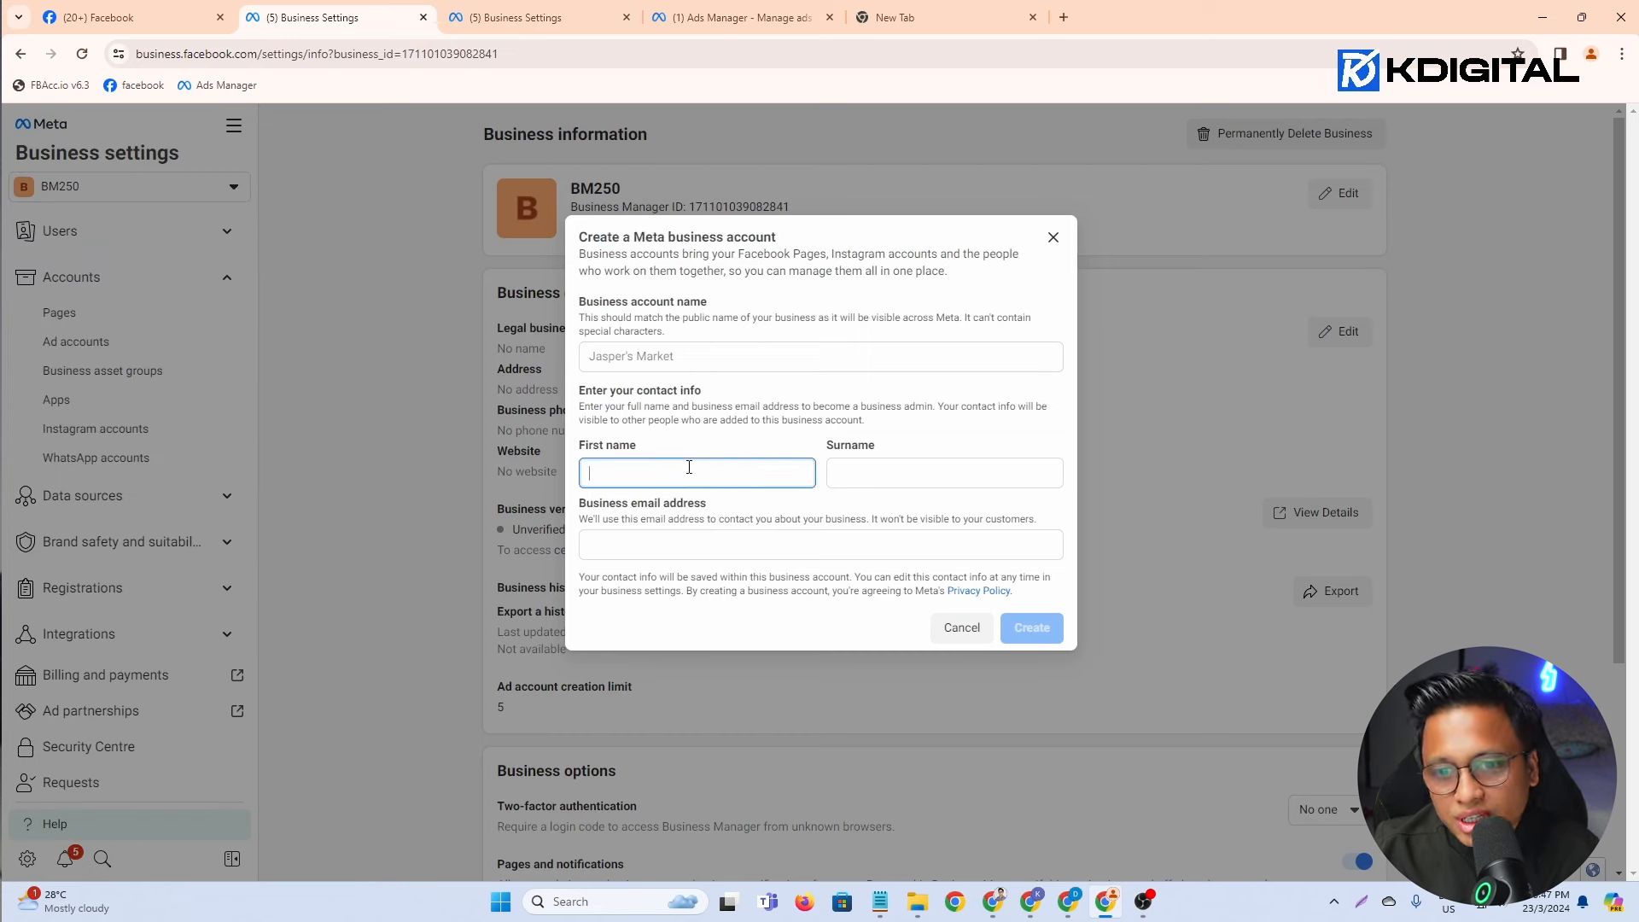
# Step: Examine the surname and business email fields of the business account form and the list of available business accounts
pyautogui.click(696, 540)
pyautogui.click(865, 466)
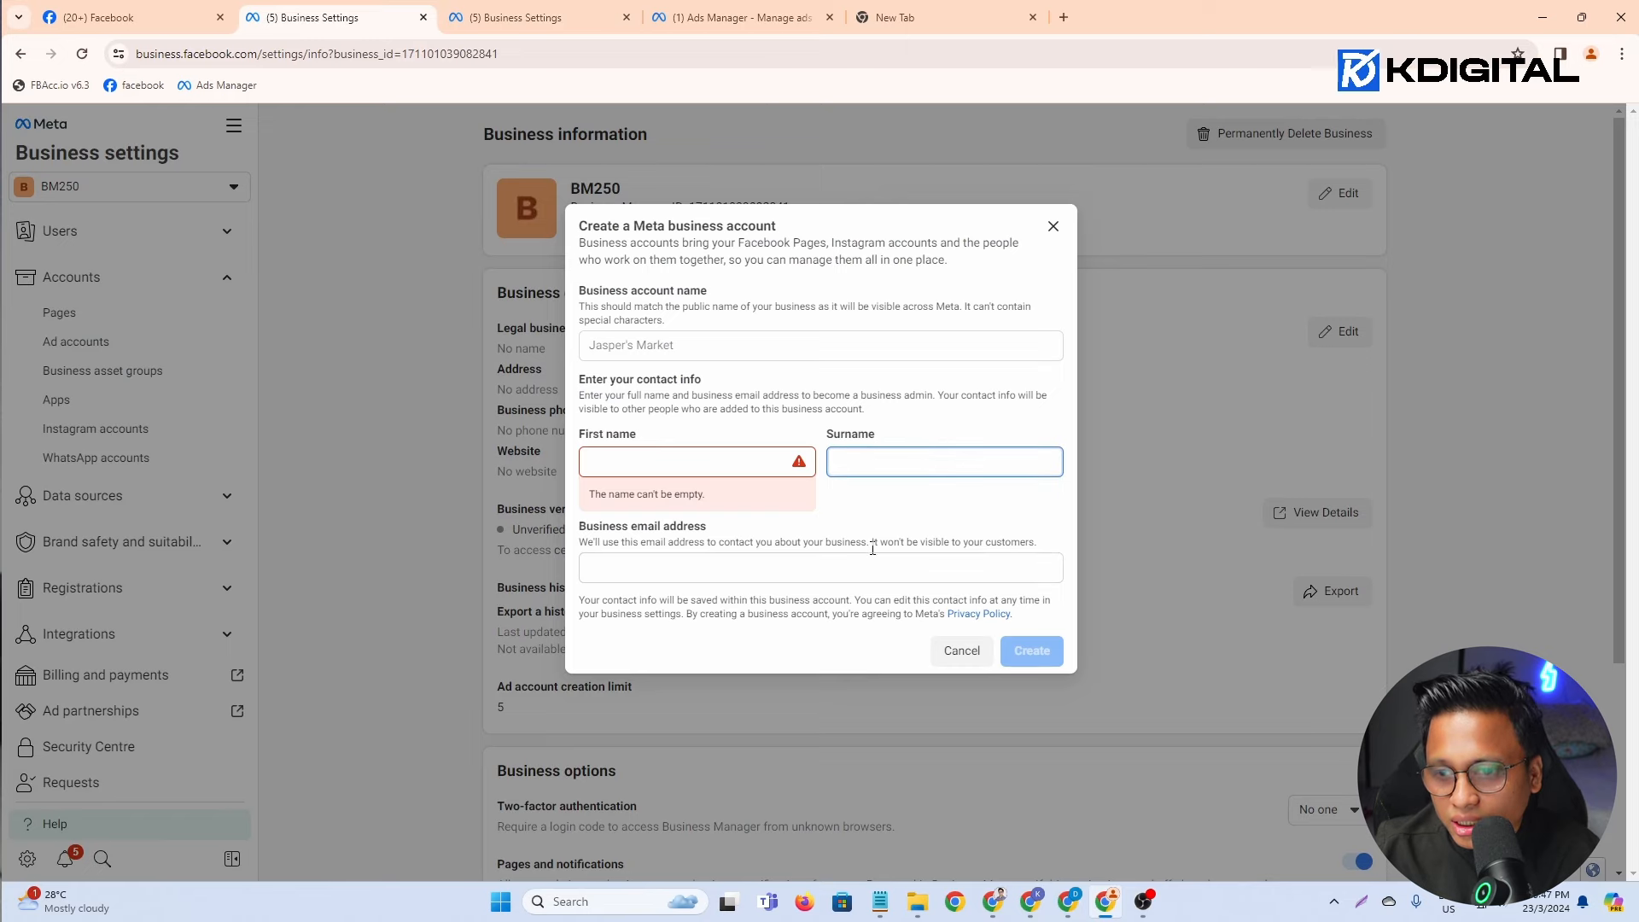
pyautogui.click(160, 190)
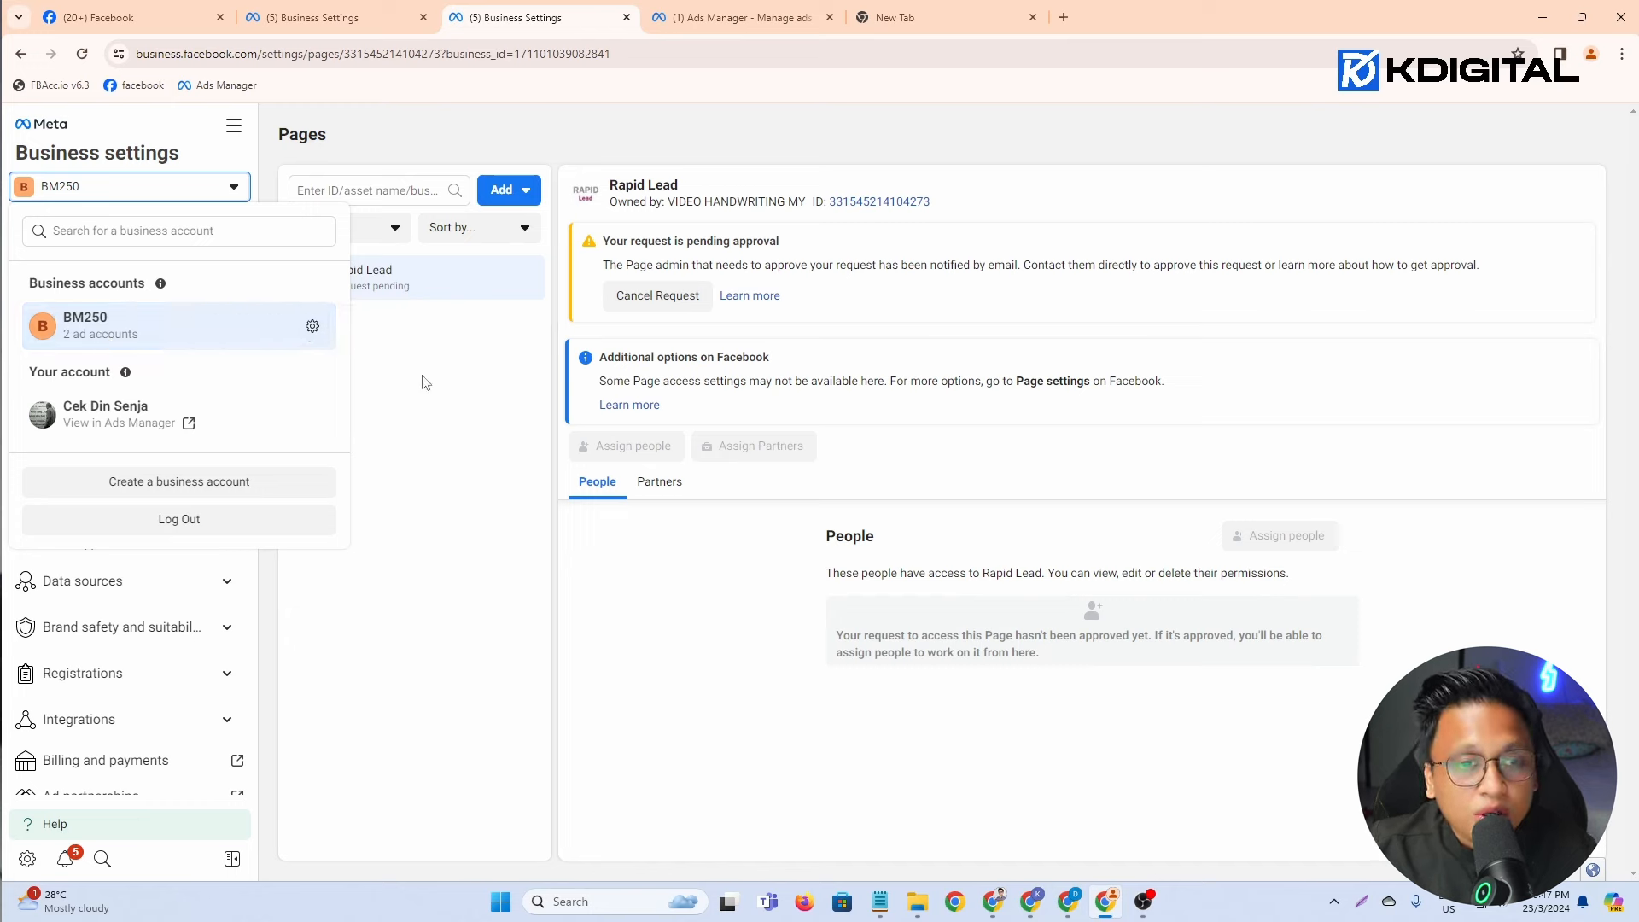
pyautogui.click(208, 345)
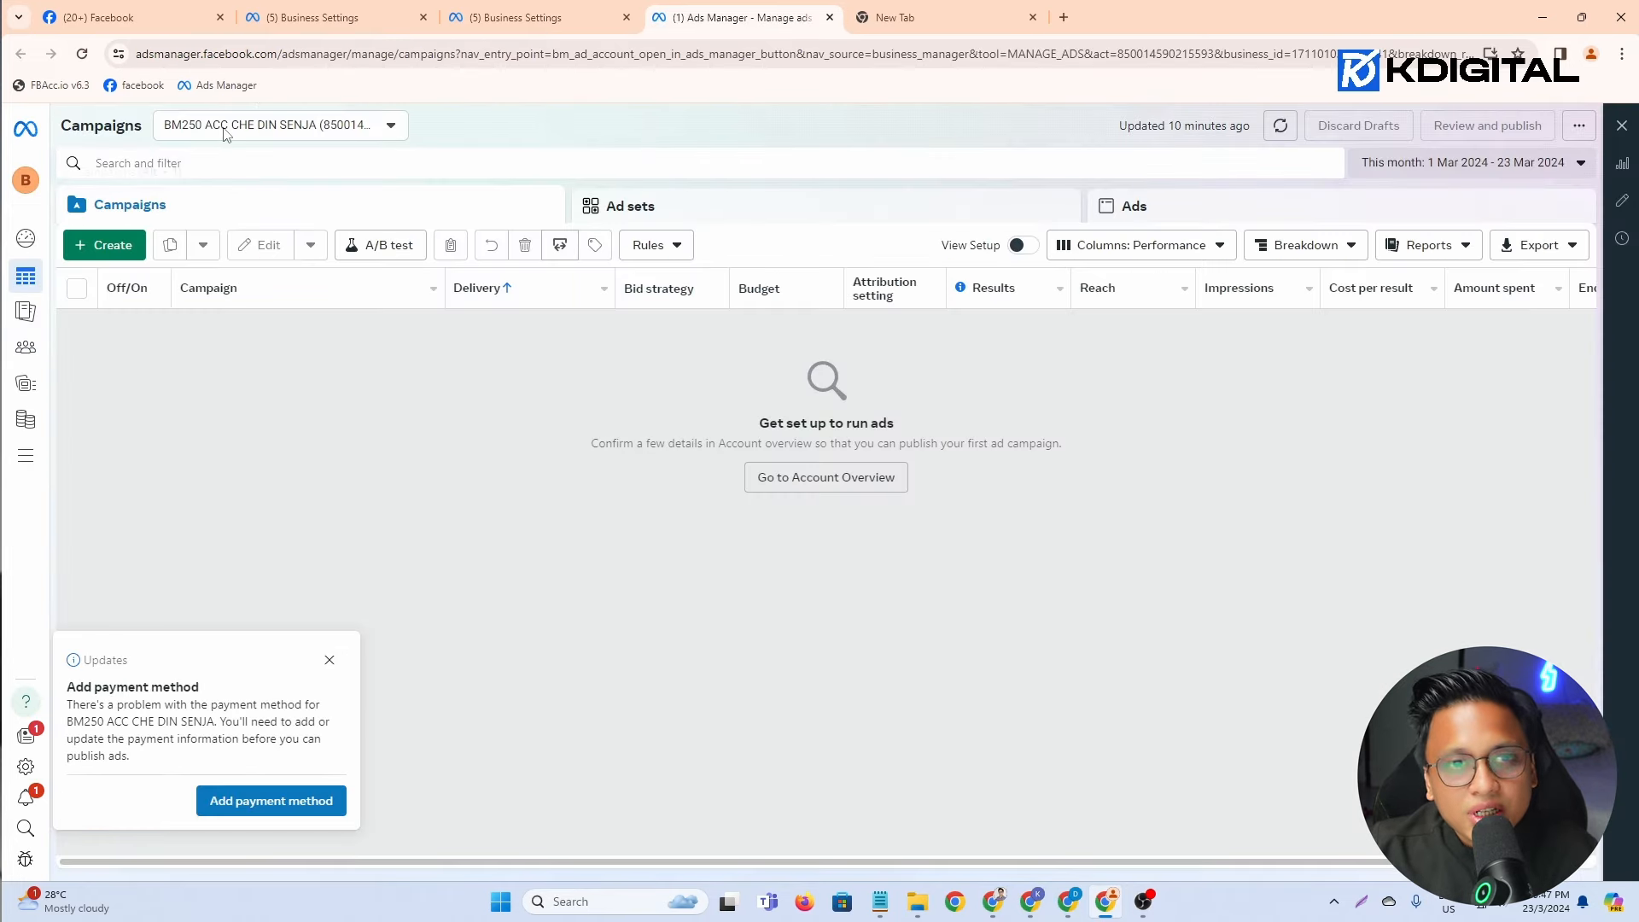
# Step: Switch Ads Manager from the BM250 ad account to the profile's personal ad account
pyautogui.click(226, 128)
pyautogui.click(223, 252)
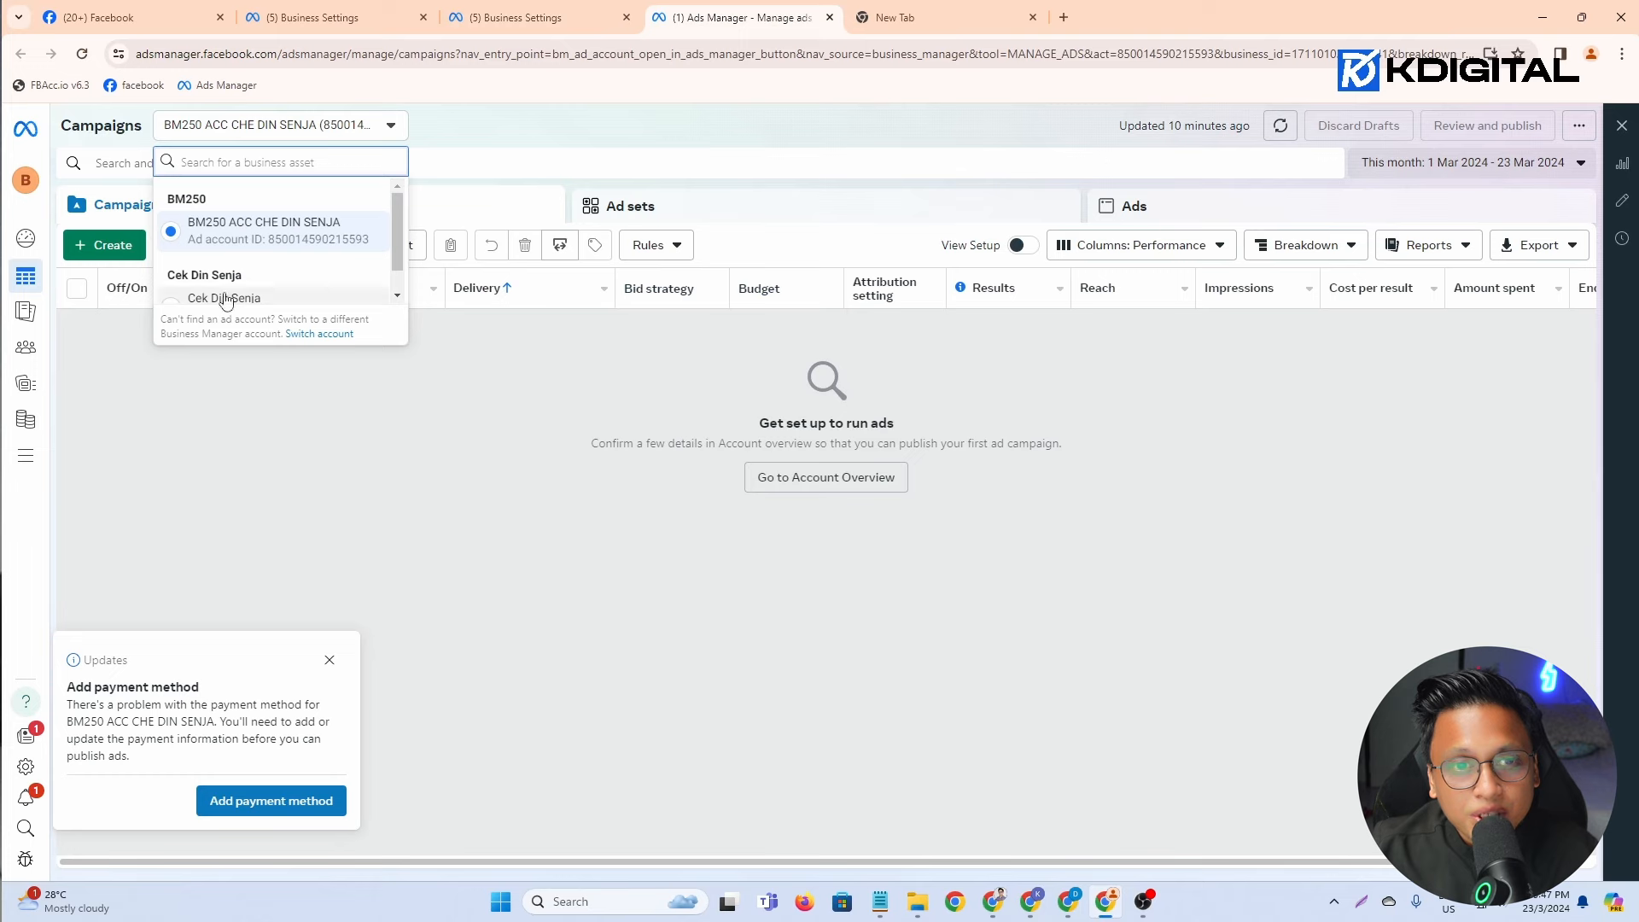
pyautogui.scroll(-1, 224, 301)
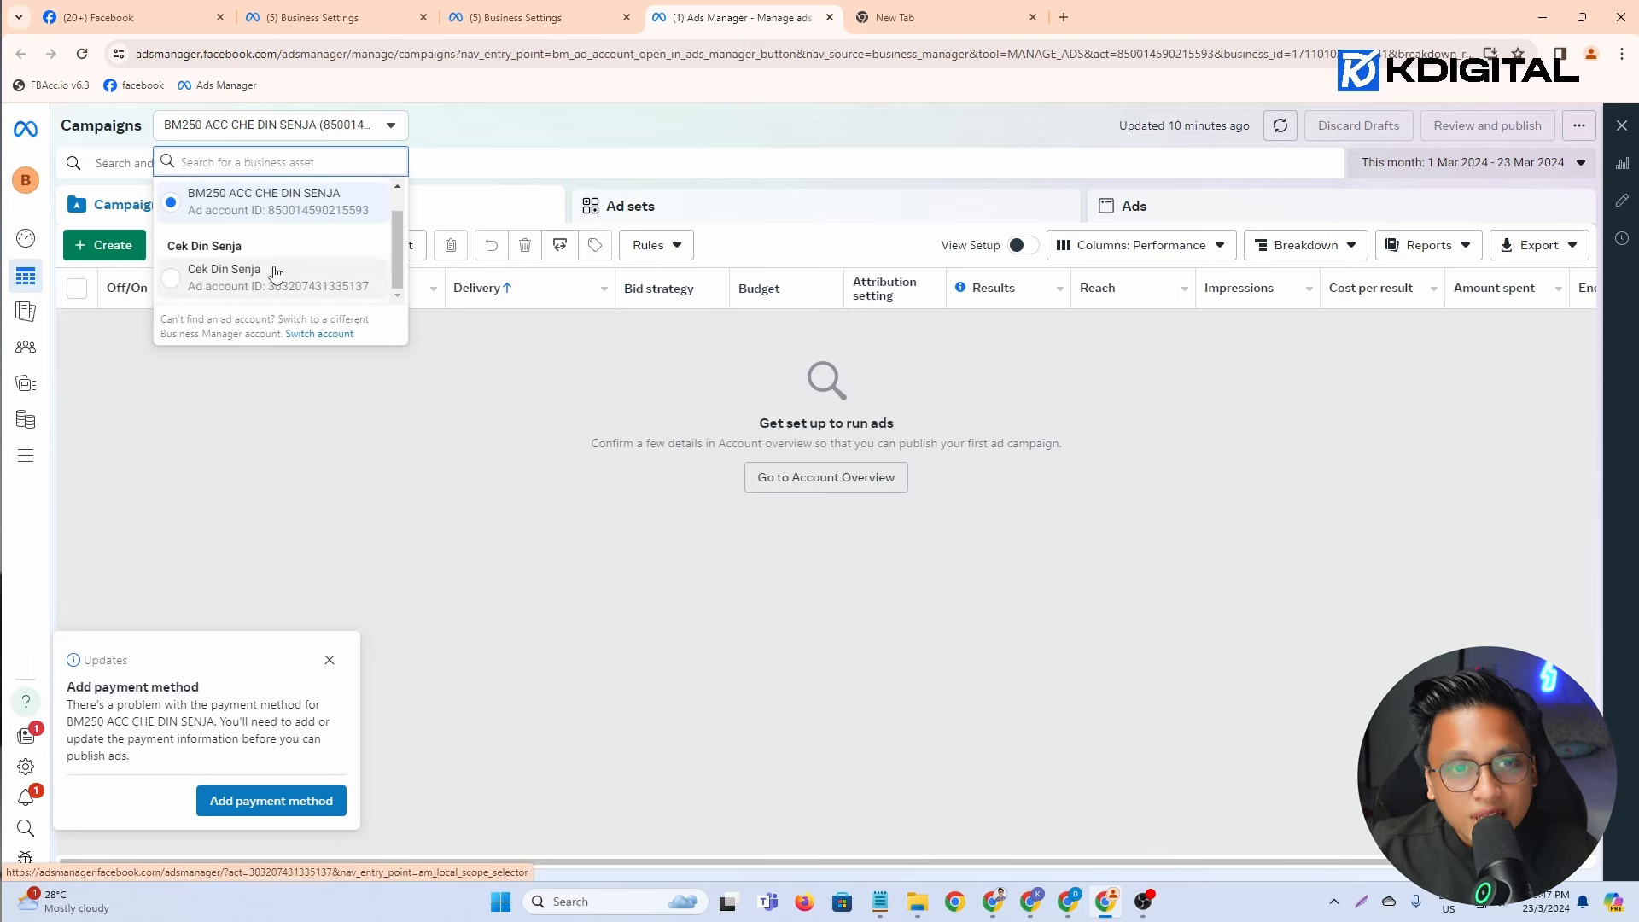
pyautogui.click(223, 282)
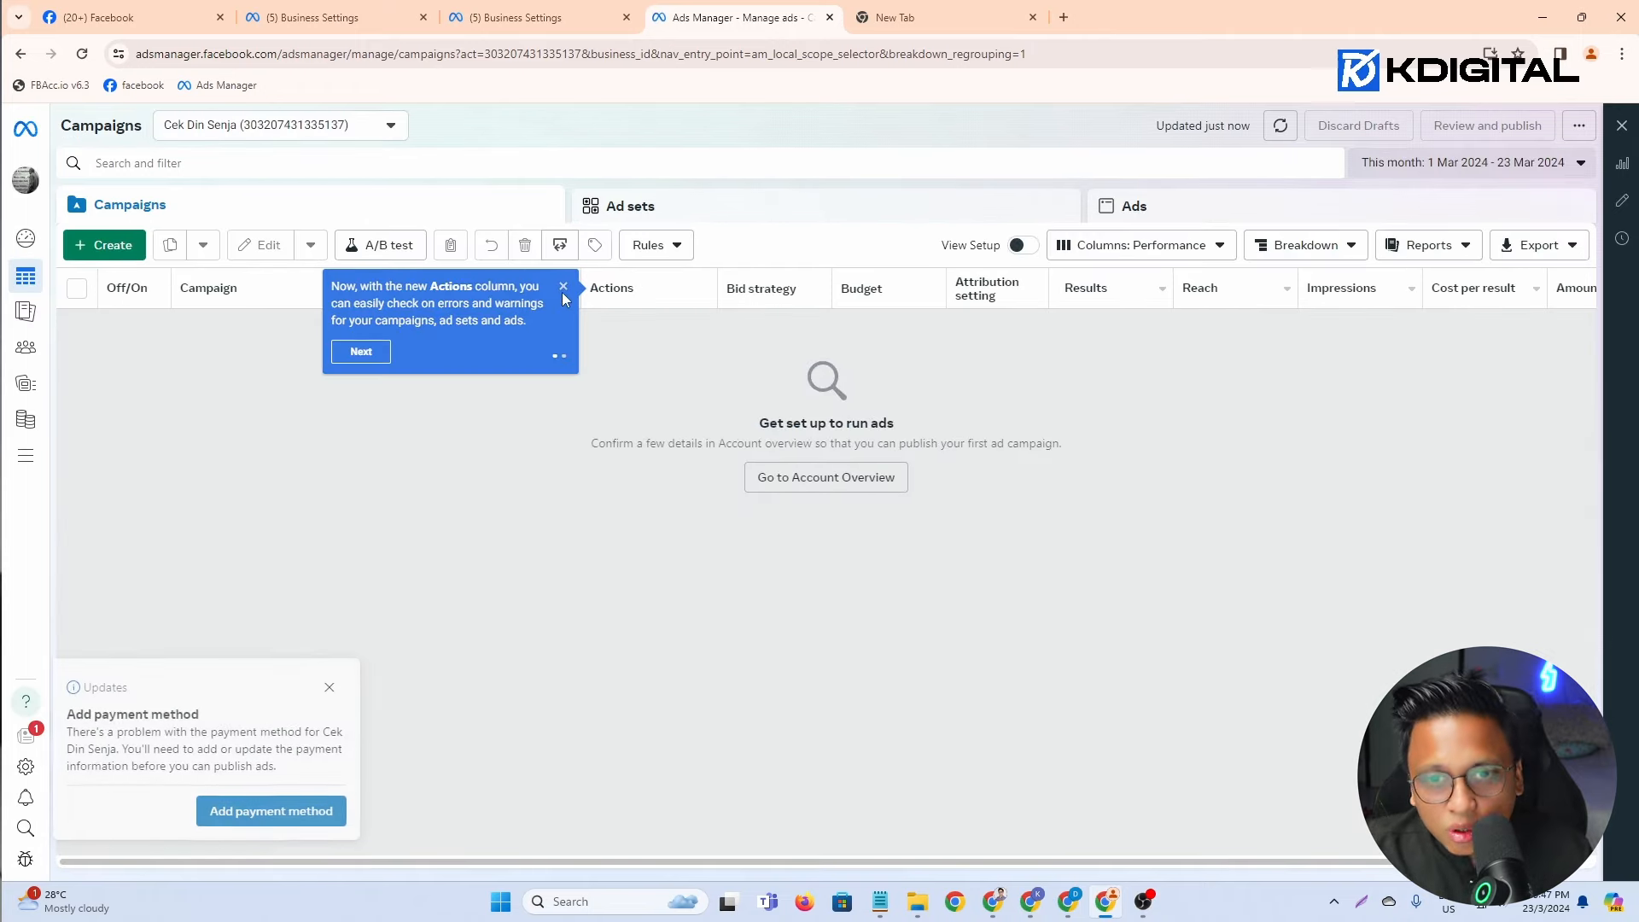
# Step: Compare the ad accounts selectable in Ads Manager with the Pages and ad accounts in BM250's business settings
pyautogui.click(294, 132)
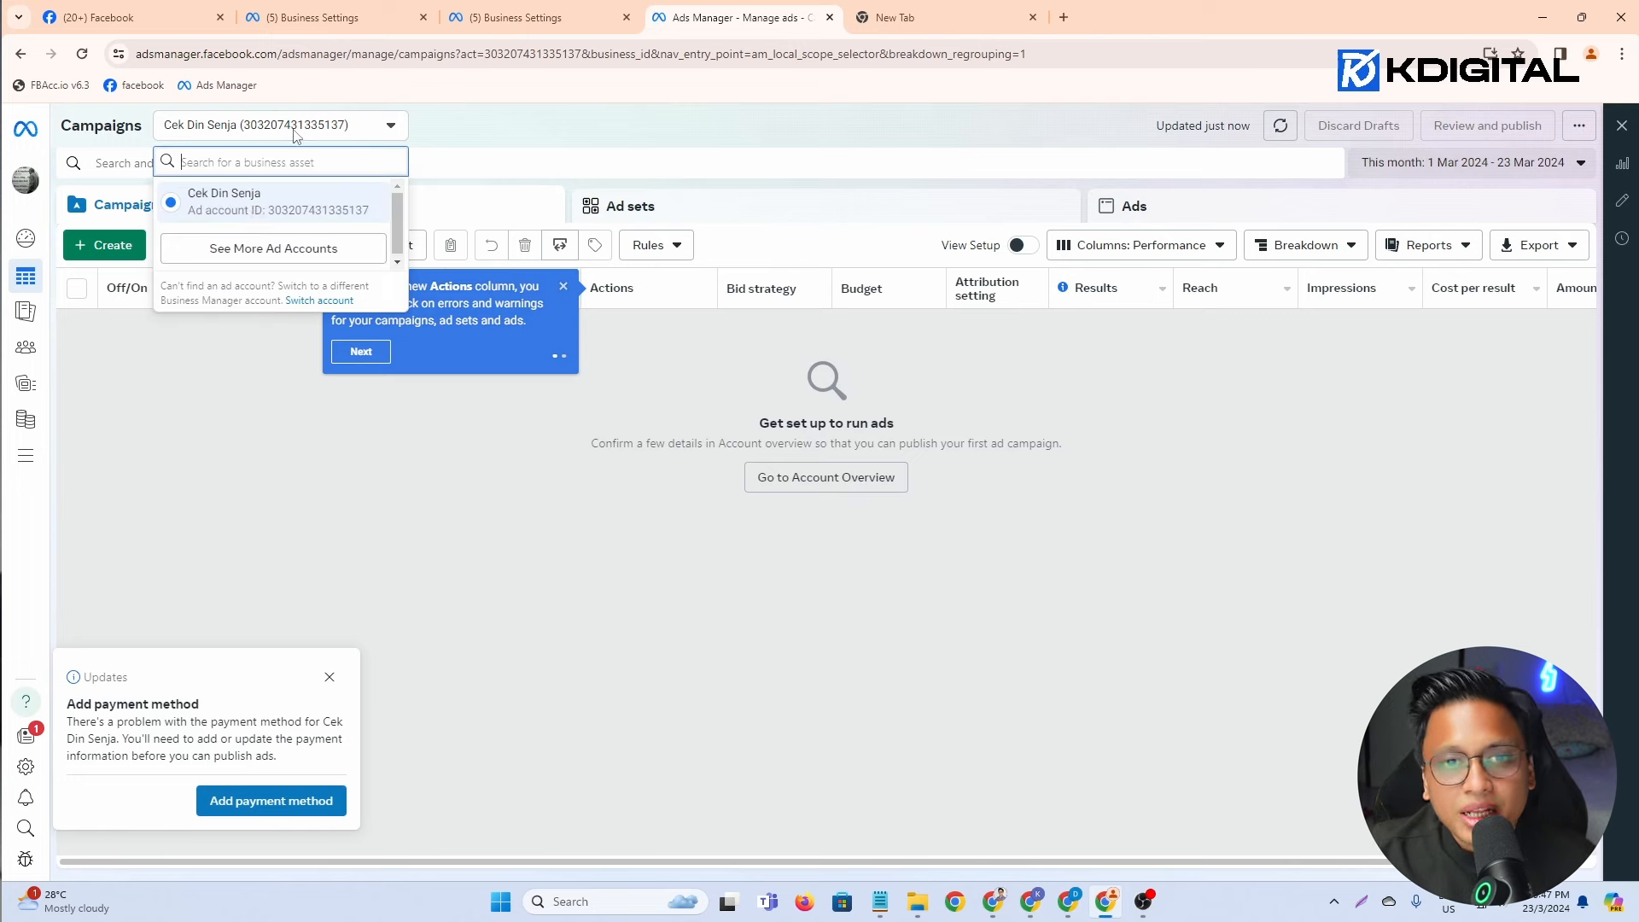
pyautogui.click(230, 249)
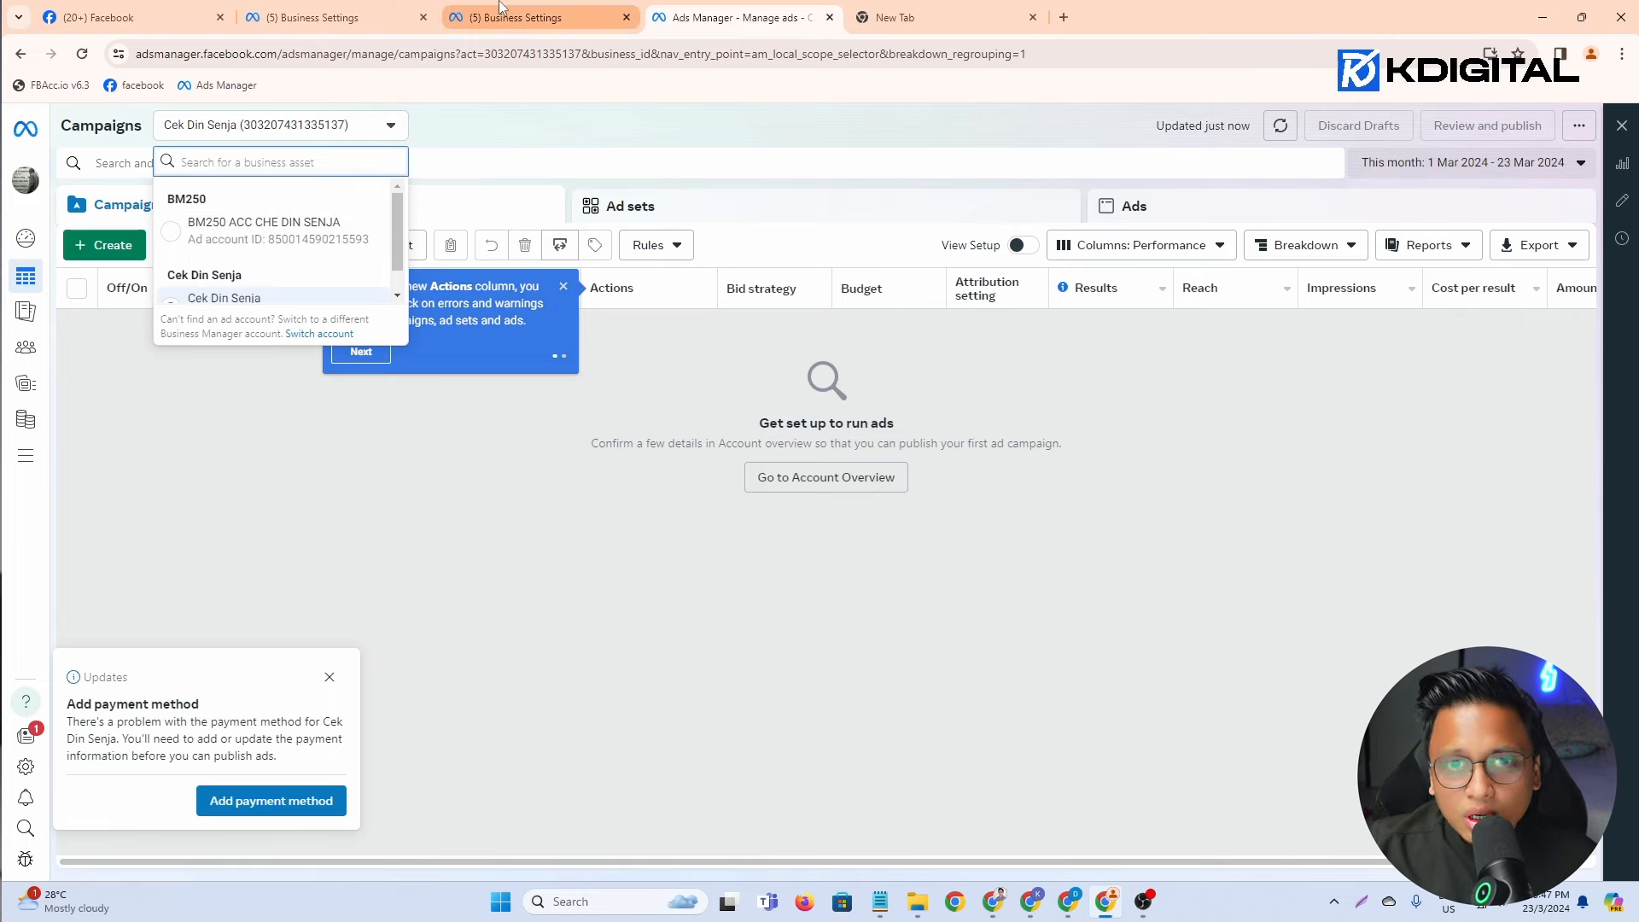
pyautogui.click(538, 17)
pyautogui.click(398, 301)
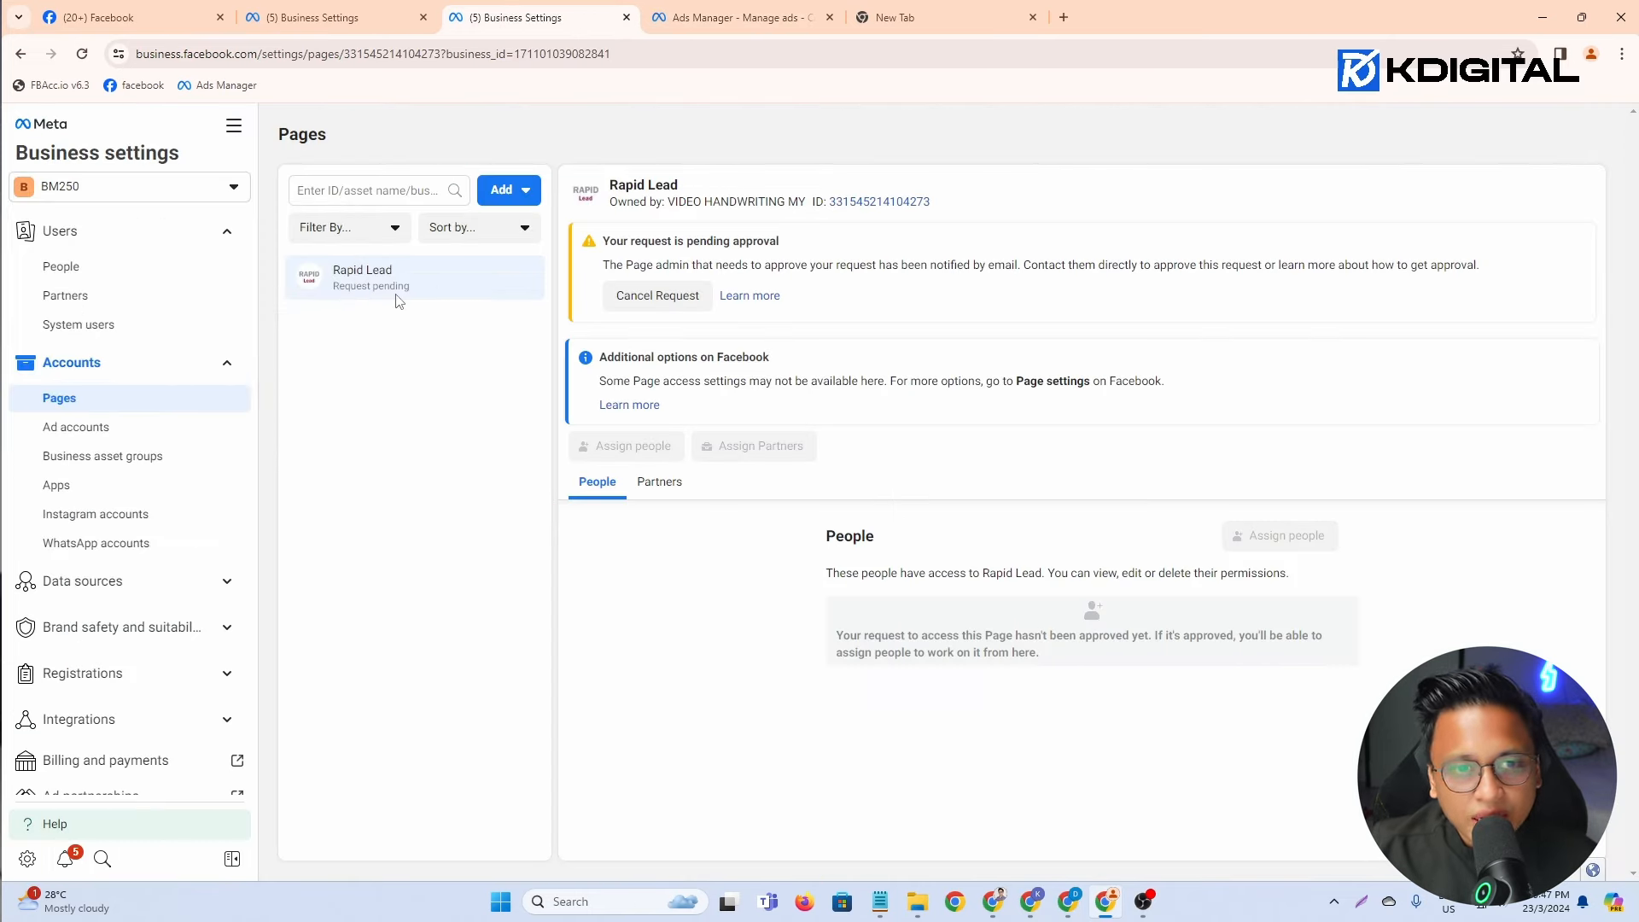
pyautogui.click(115, 429)
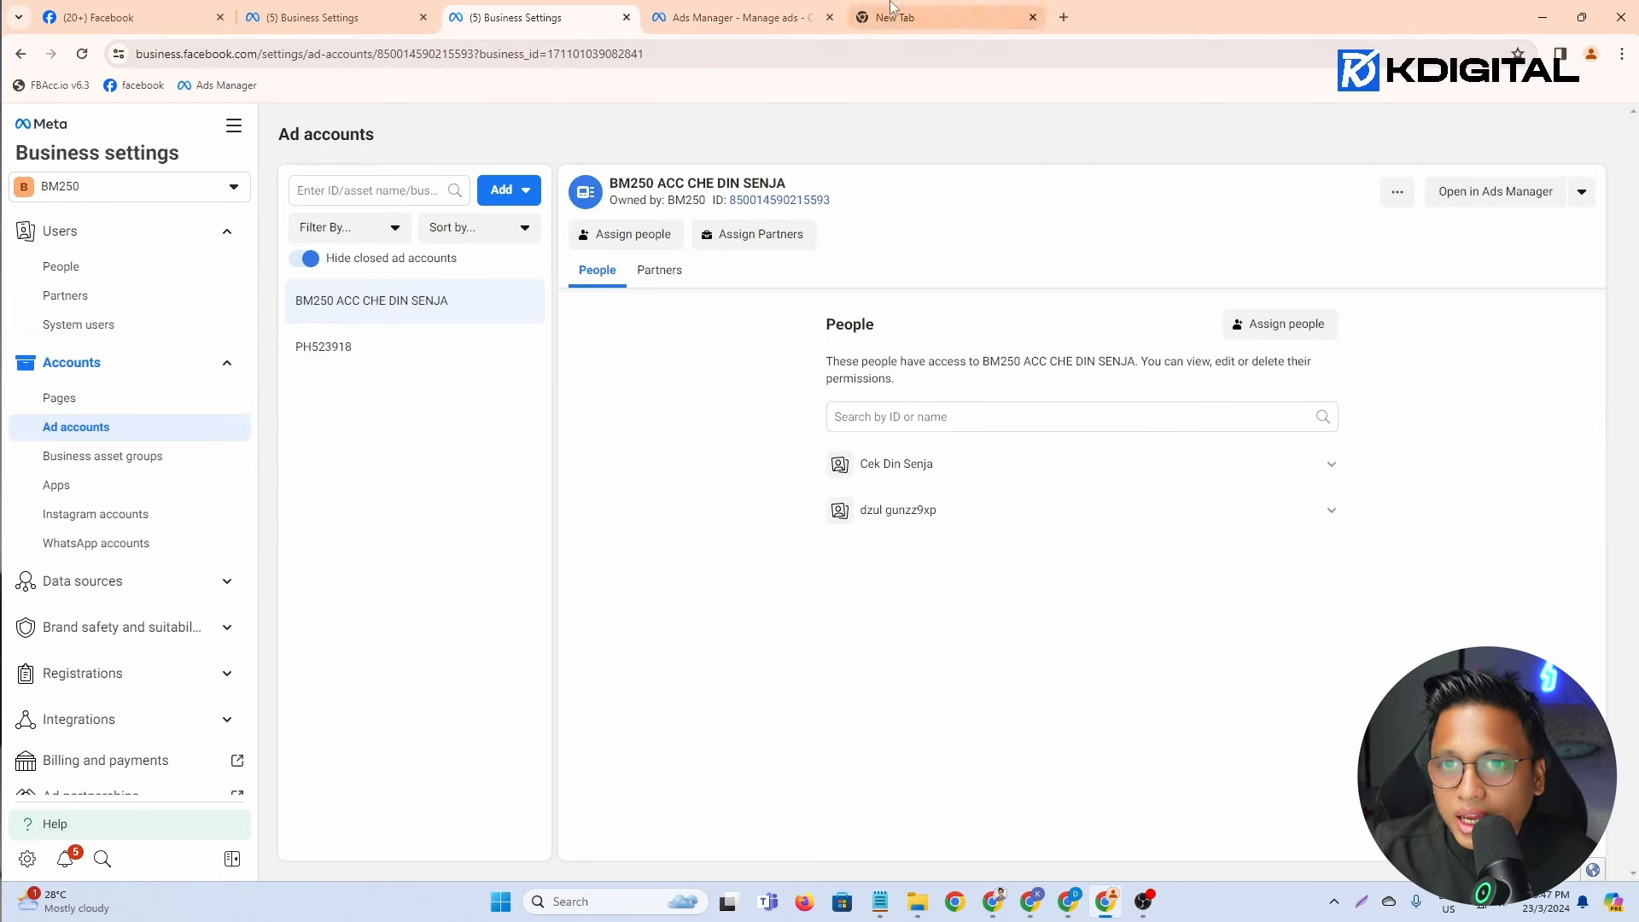
pyautogui.click(734, 17)
pyautogui.click(493, 401)
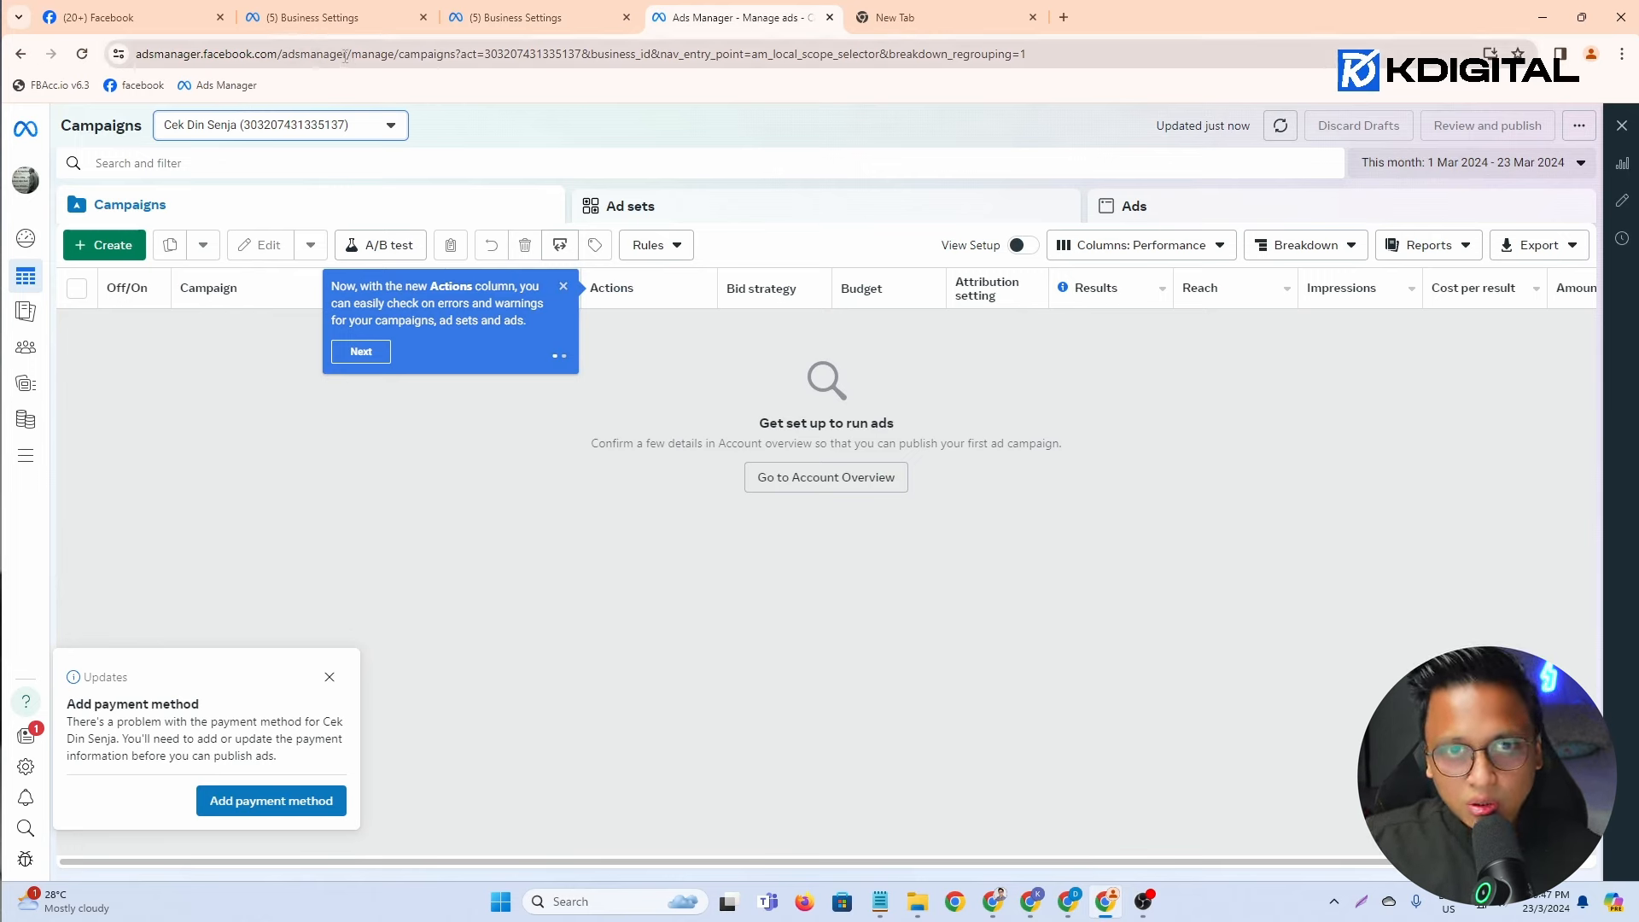
# Step: Examine the Ads Manager web address and the ad accounts grouped under BM250 and under the personal profile
pyautogui.moveTo(347, 53); pyautogui.dragTo(66, 58)
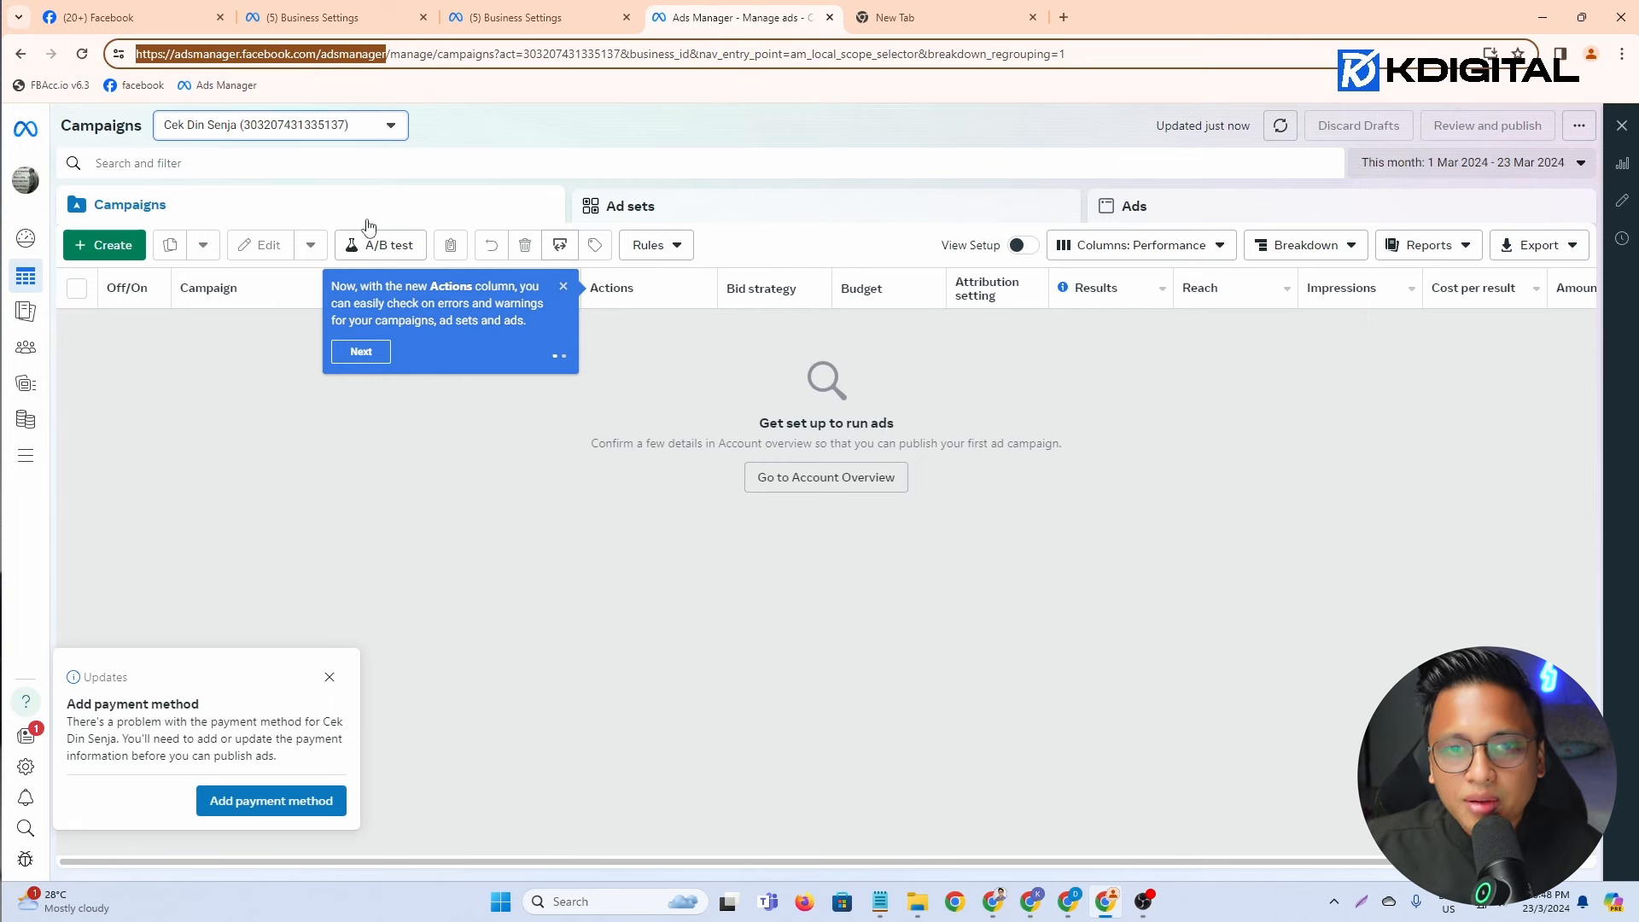
pyautogui.click(329, 411)
pyautogui.click(282, 125)
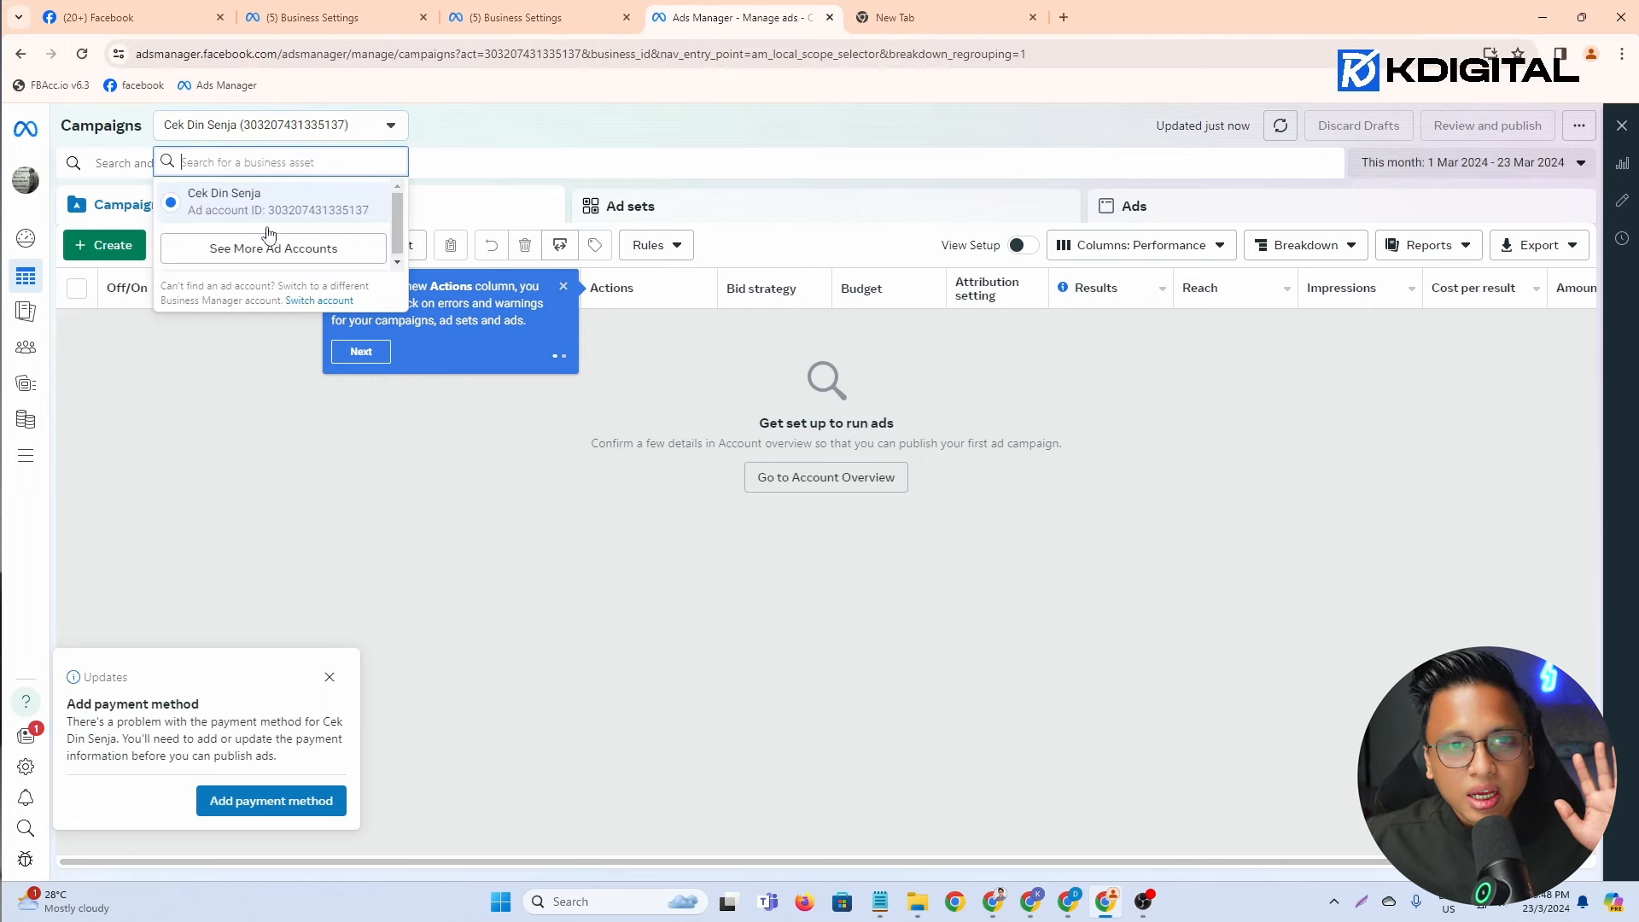
pyautogui.click(207, 133)
pyautogui.click(207, 132)
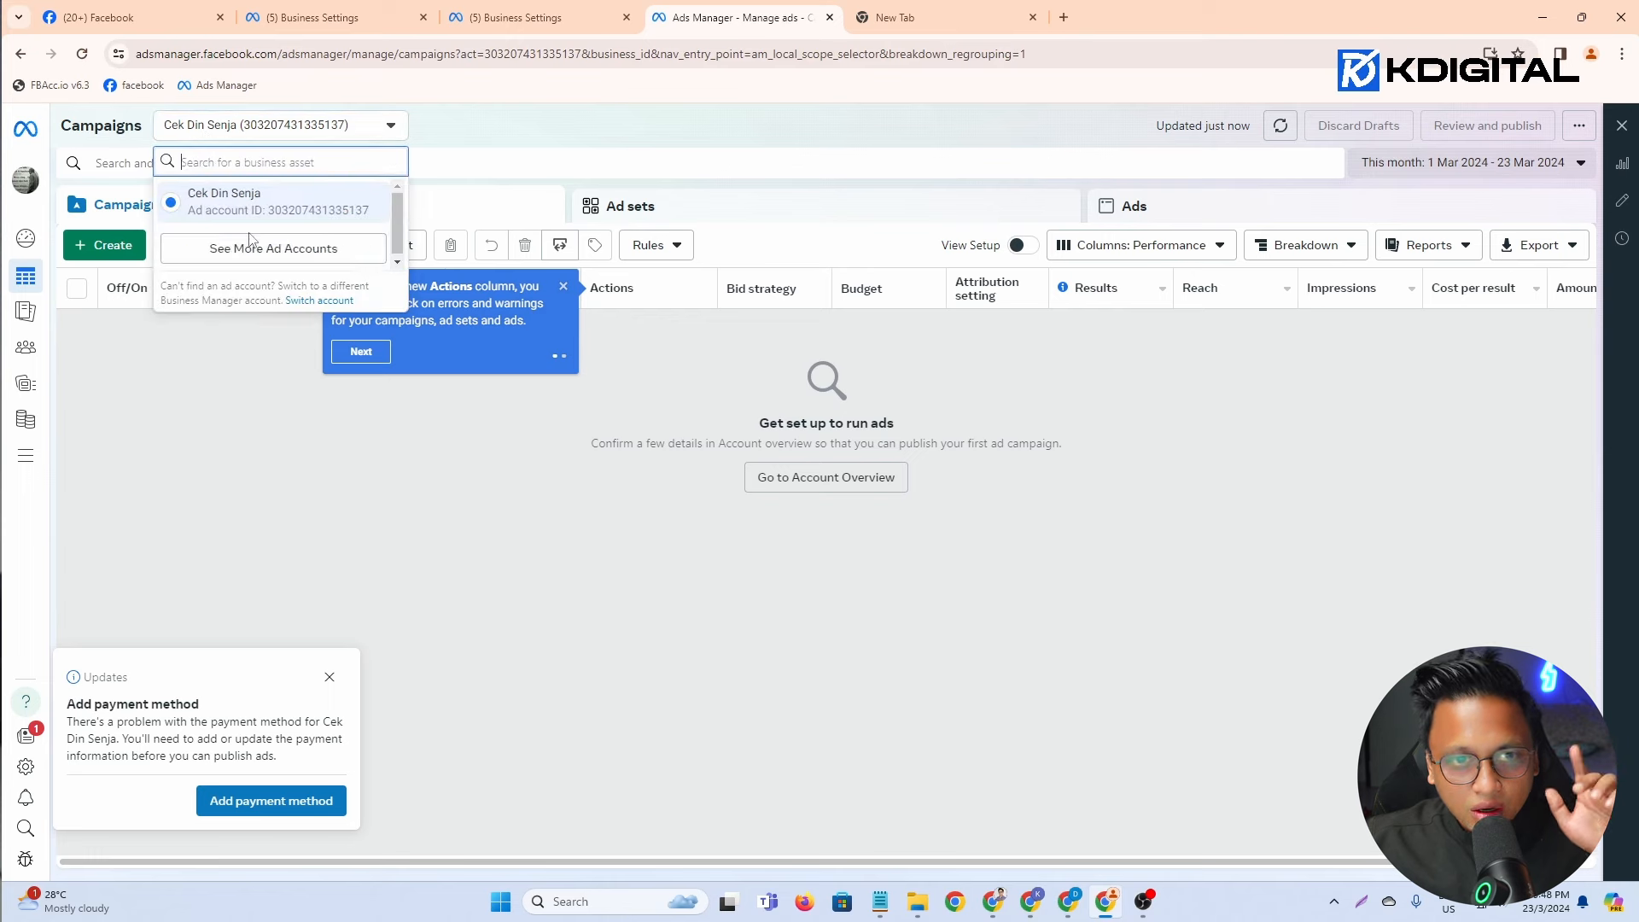
pyautogui.click(250, 243)
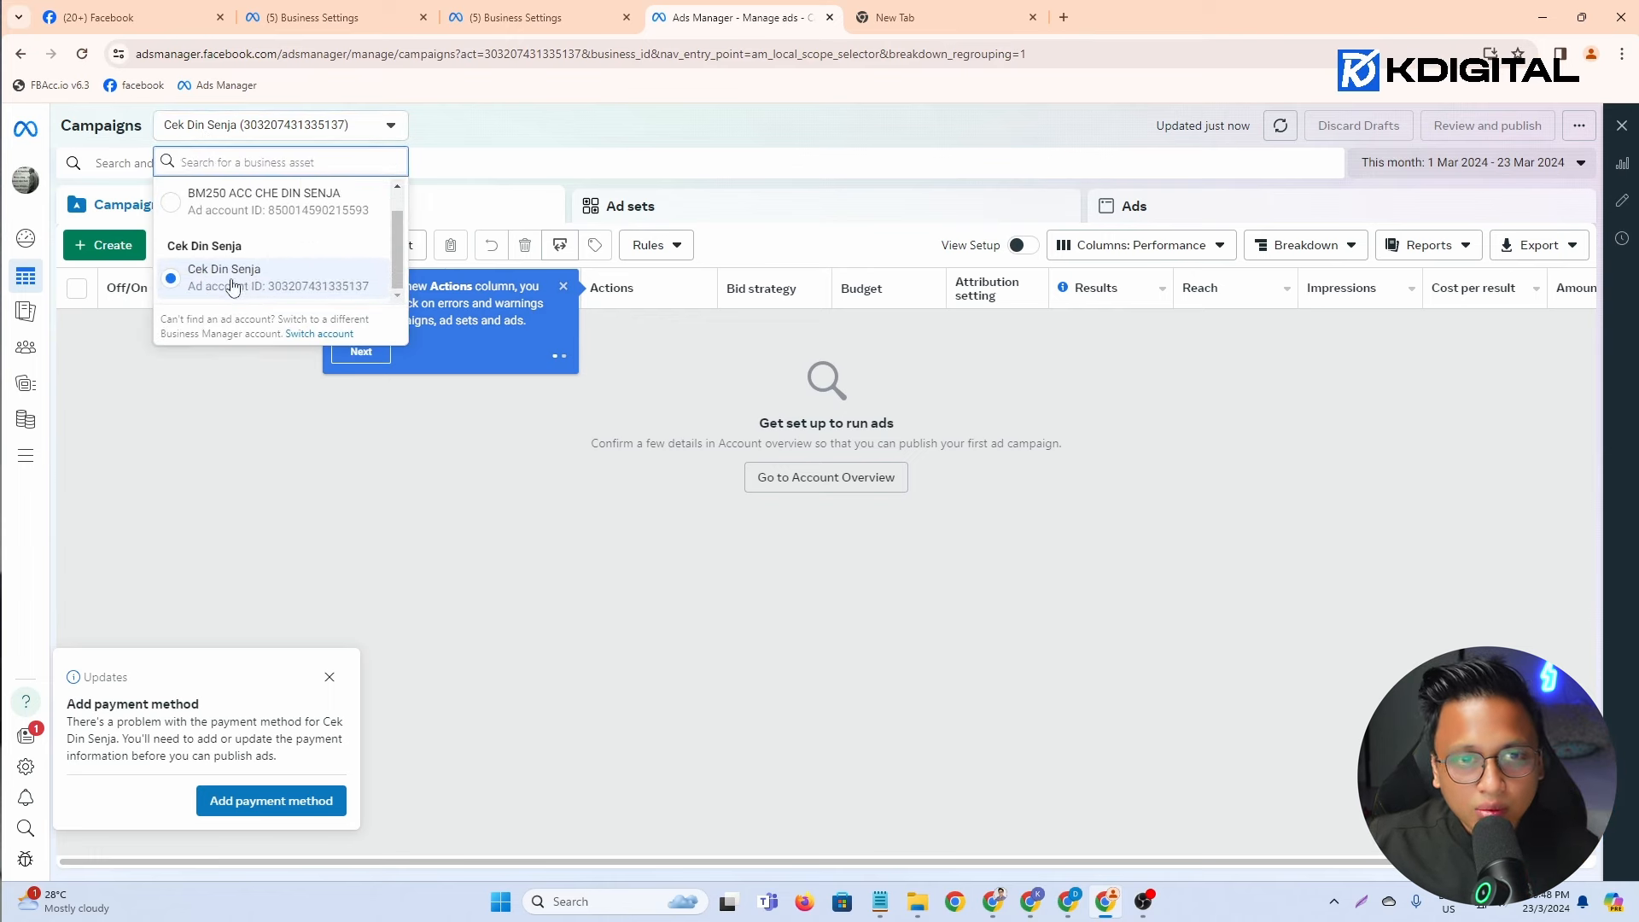
pyautogui.scroll(1, 273, 249)
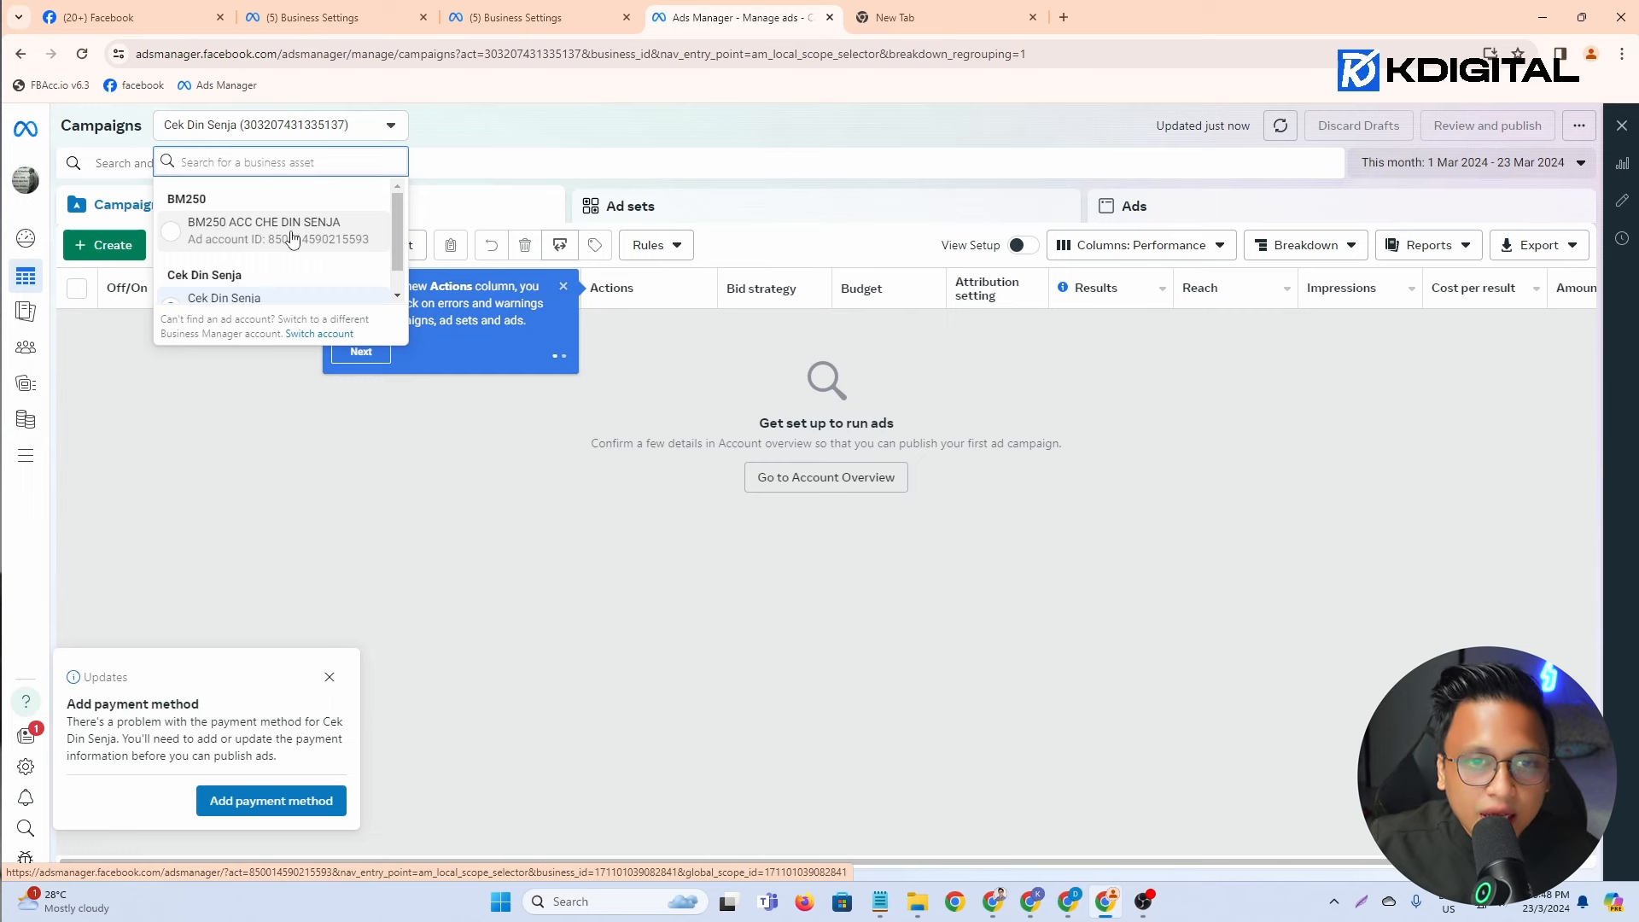
pyautogui.click(234, 433)
# Step: Switch Ads Manager to the ad account that belongs to BM250
pyautogui.click(291, 137)
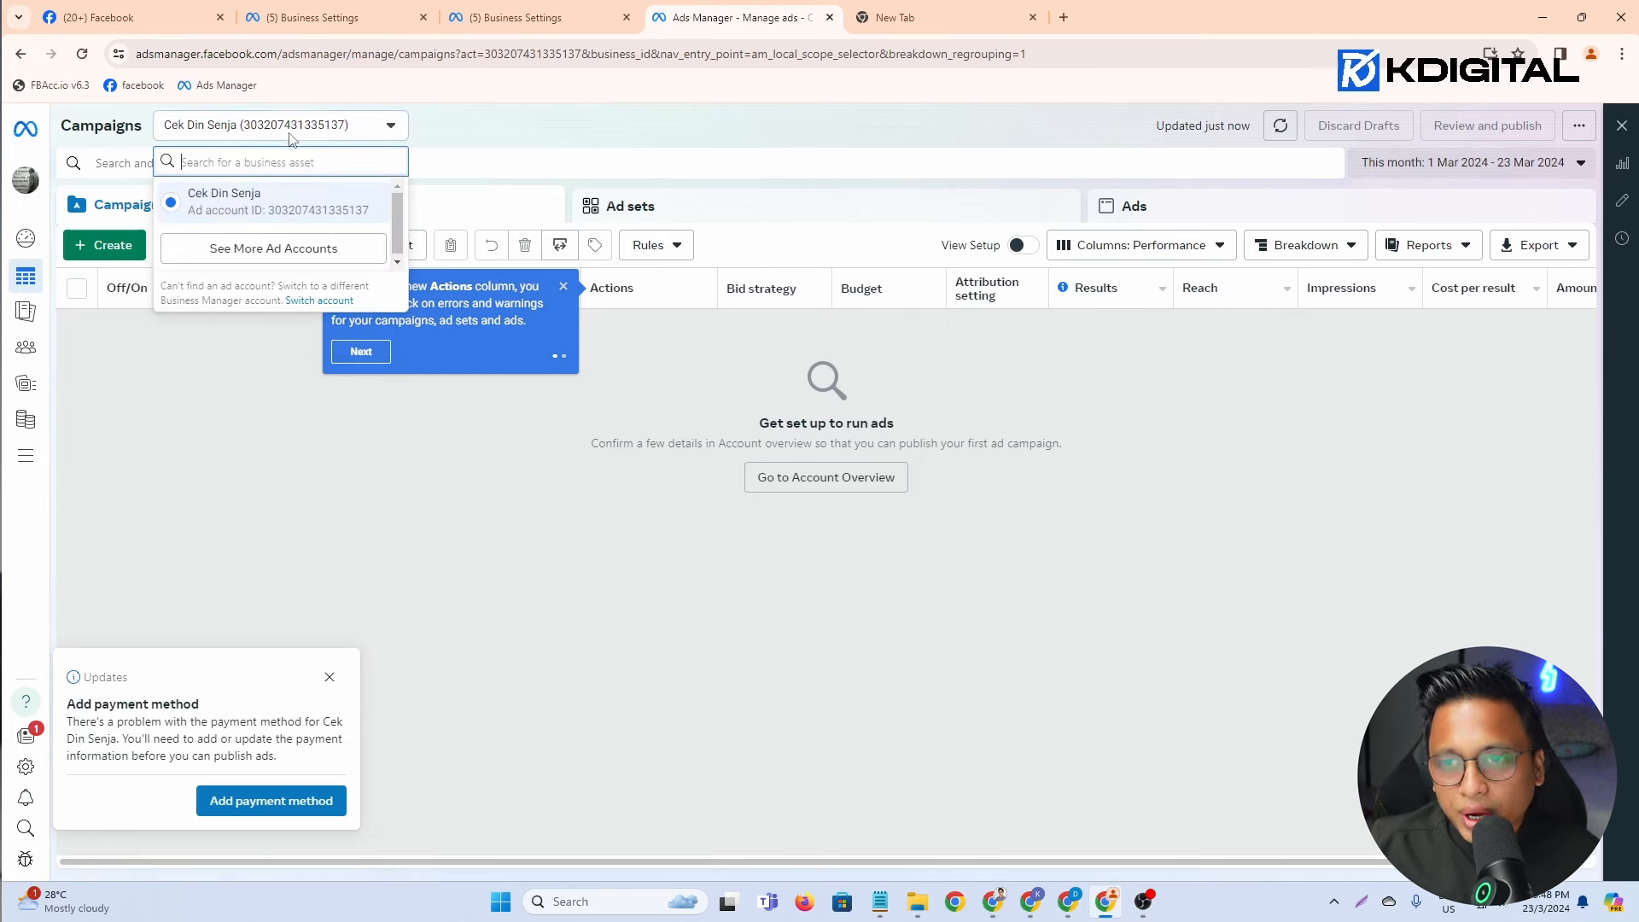
pyautogui.click(256, 247)
pyautogui.click(247, 227)
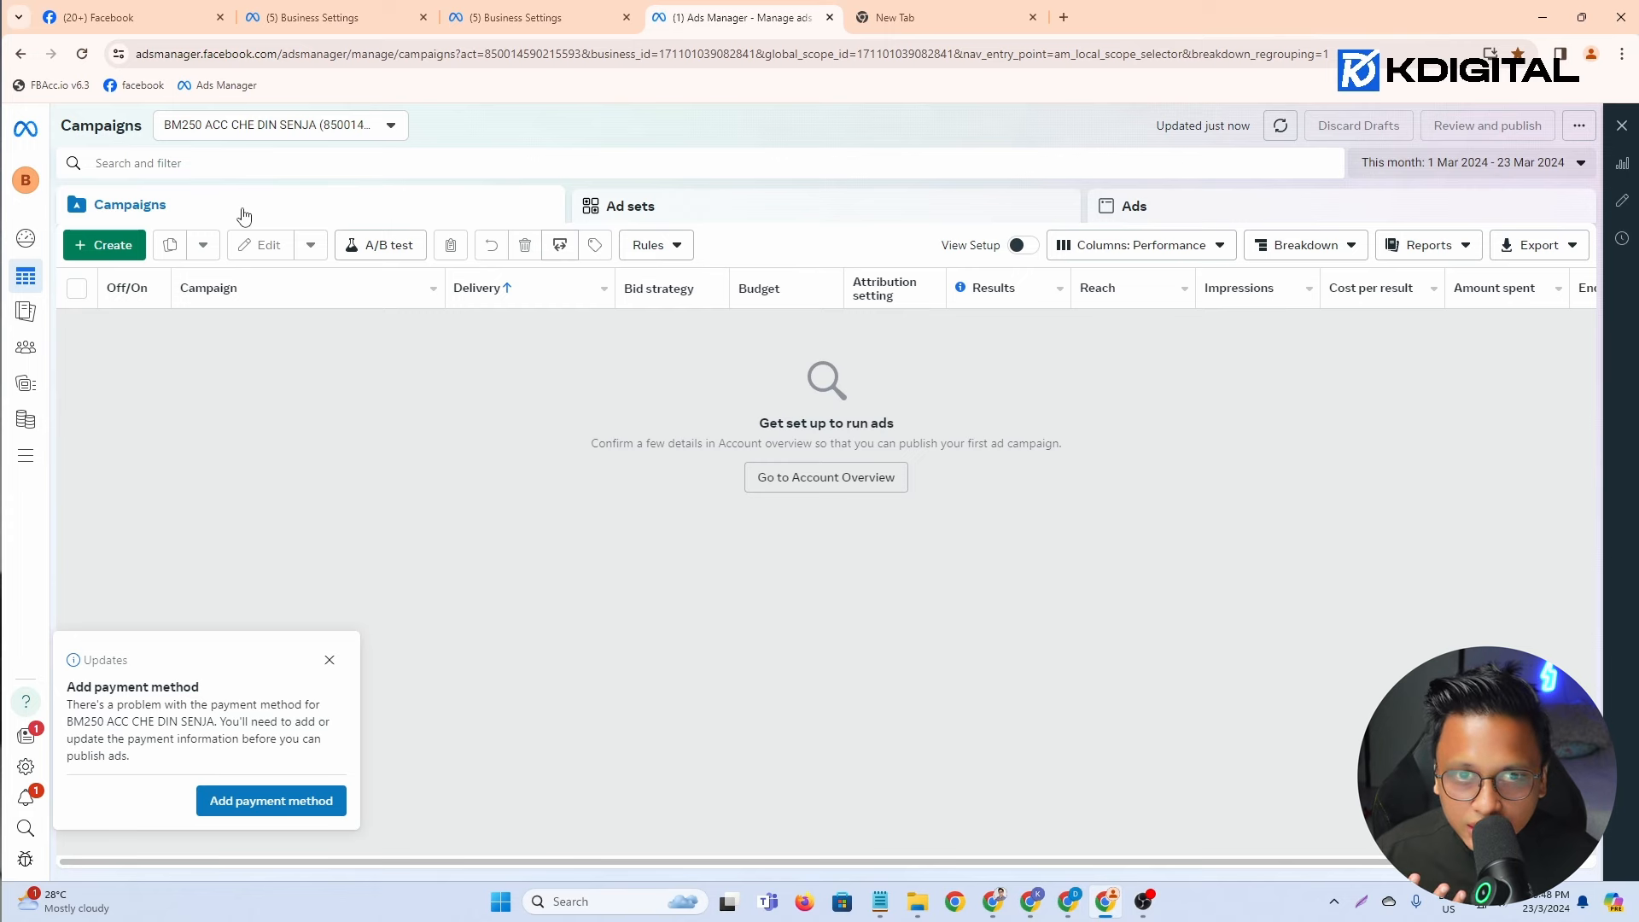
# Step: Review the country, currency and time zone in the payment information of the BM250 ad account and proceed to the payment methods
pyautogui.click(290, 807)
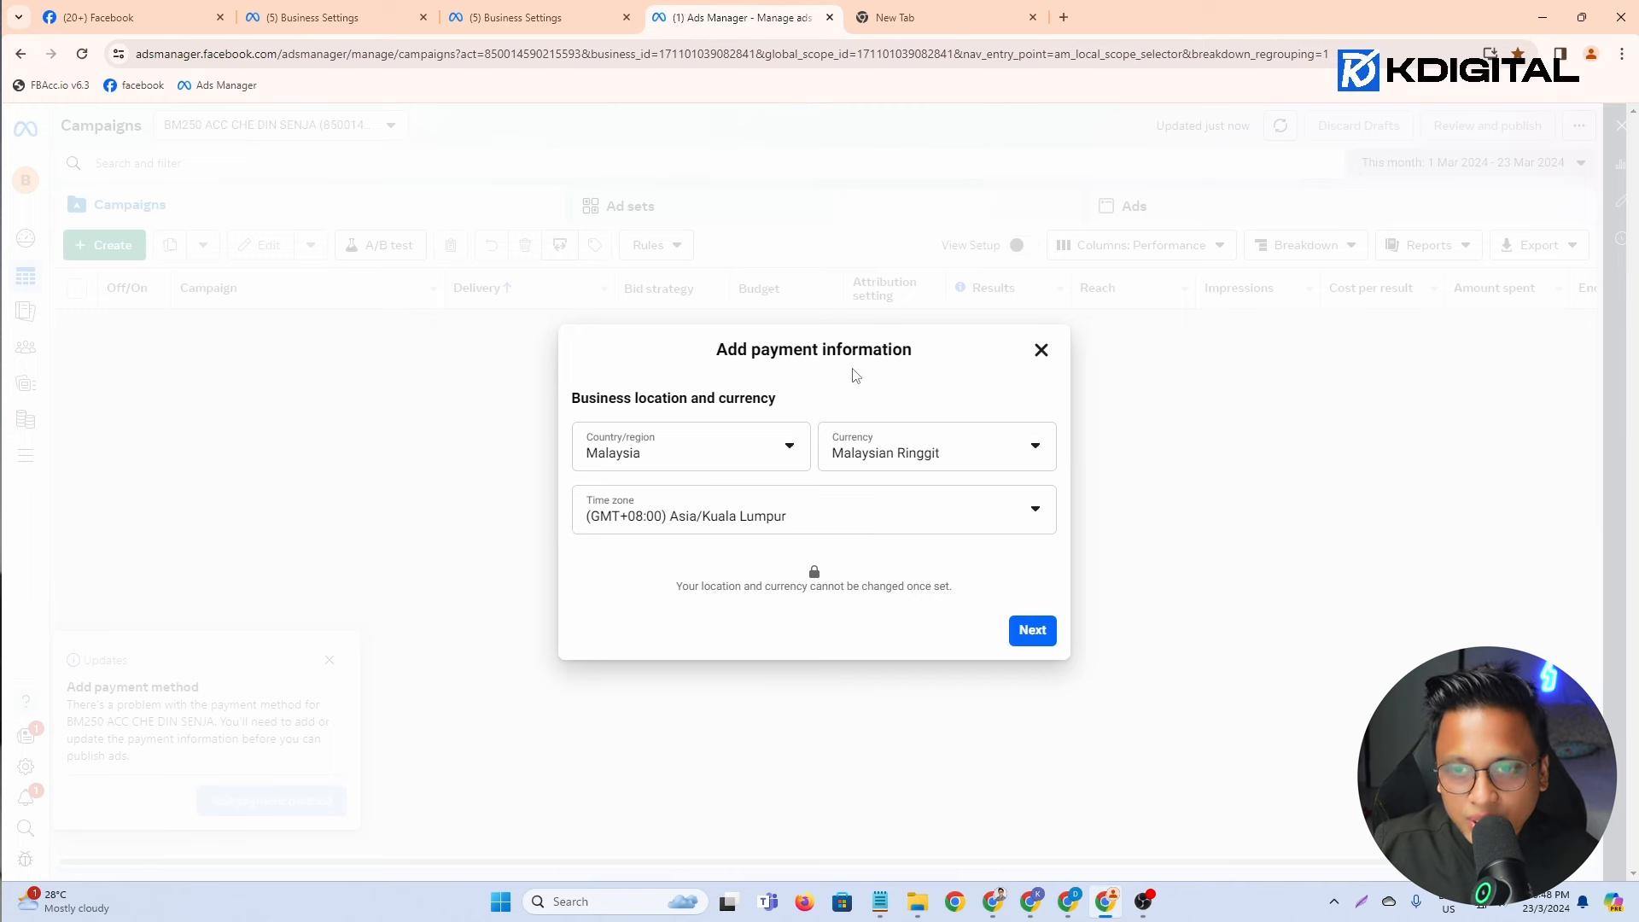
pyautogui.moveTo(715, 357); pyautogui.dragTo(933, 360)
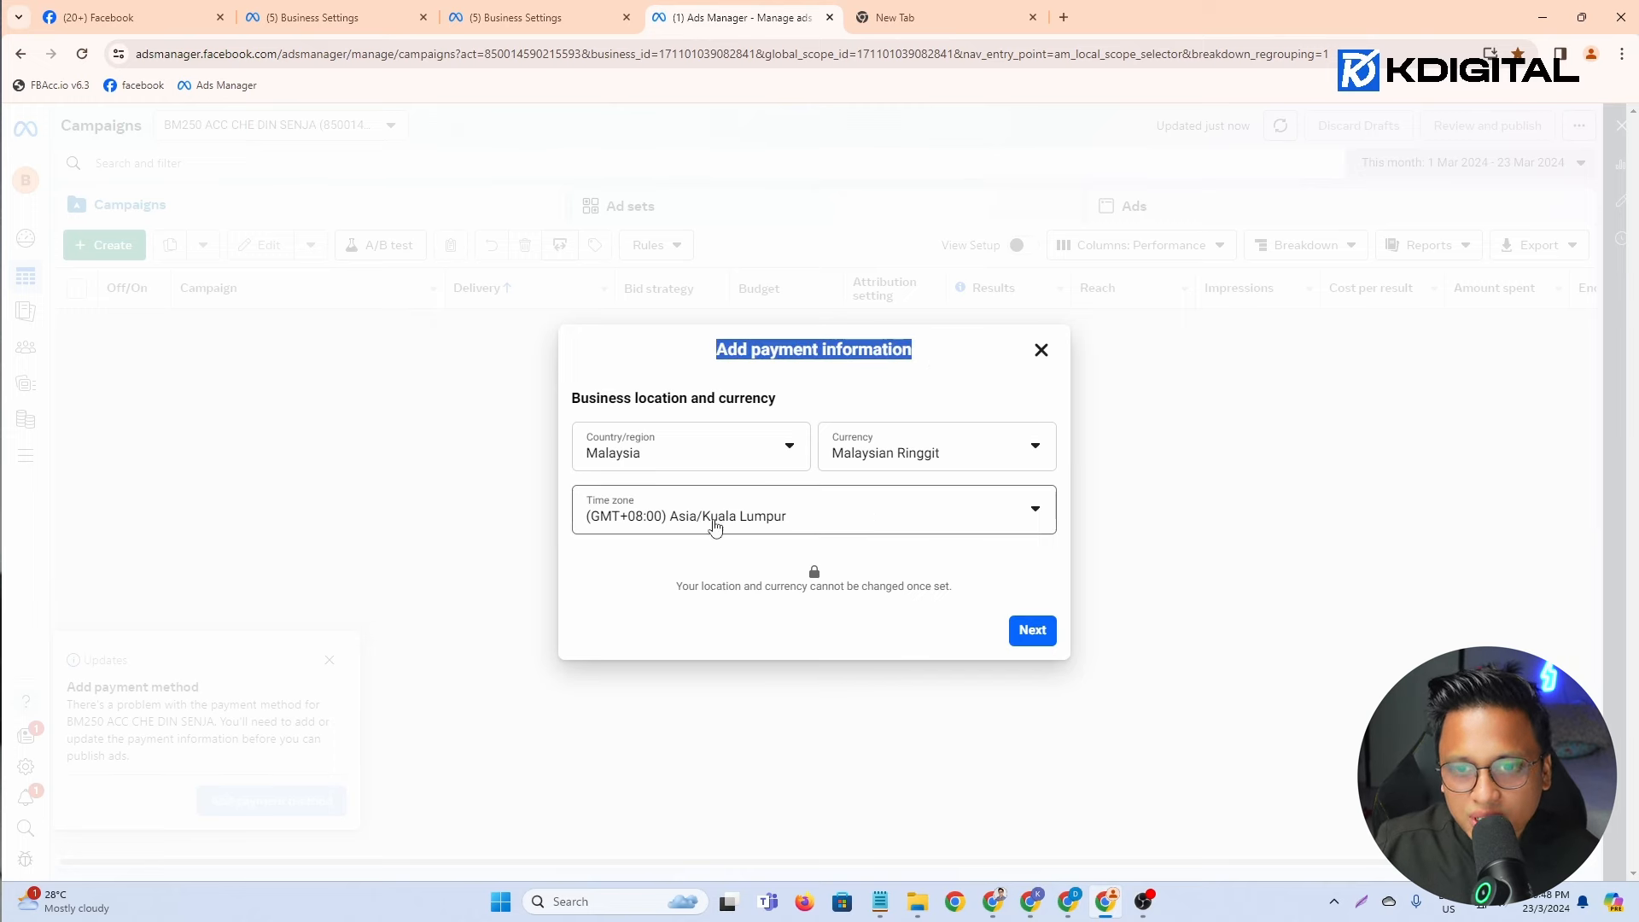
pyautogui.click(1034, 642)
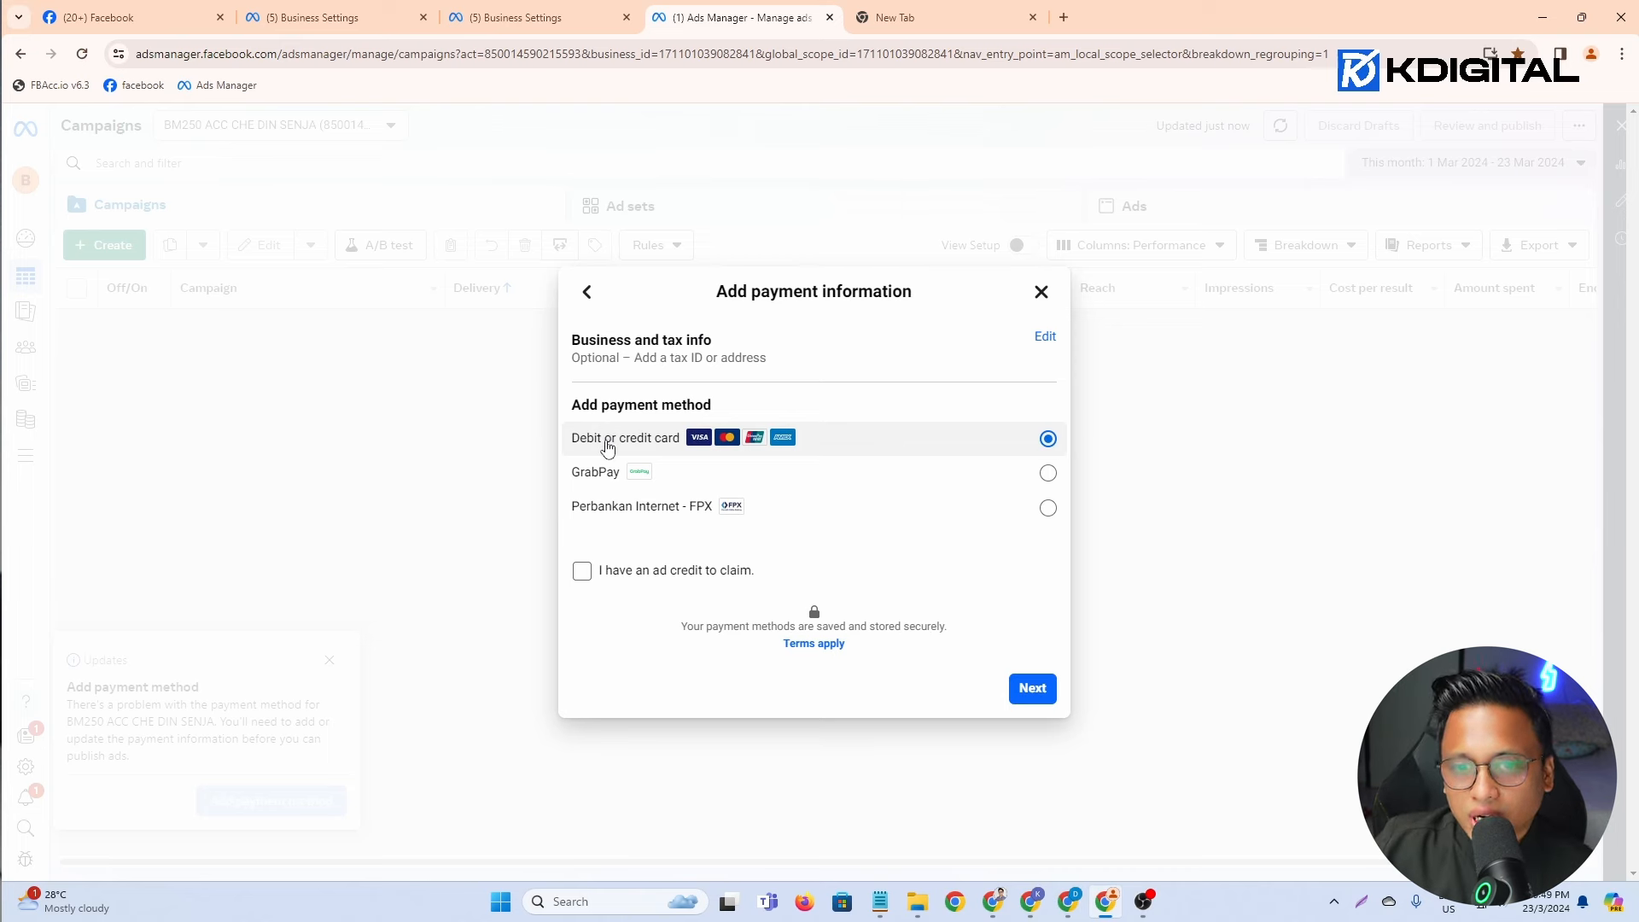
# Step: Compare the debit or credit card, GrabPay and FPX payment methods, and dismiss the payment form and notice without adding any
pyautogui.click(601, 512)
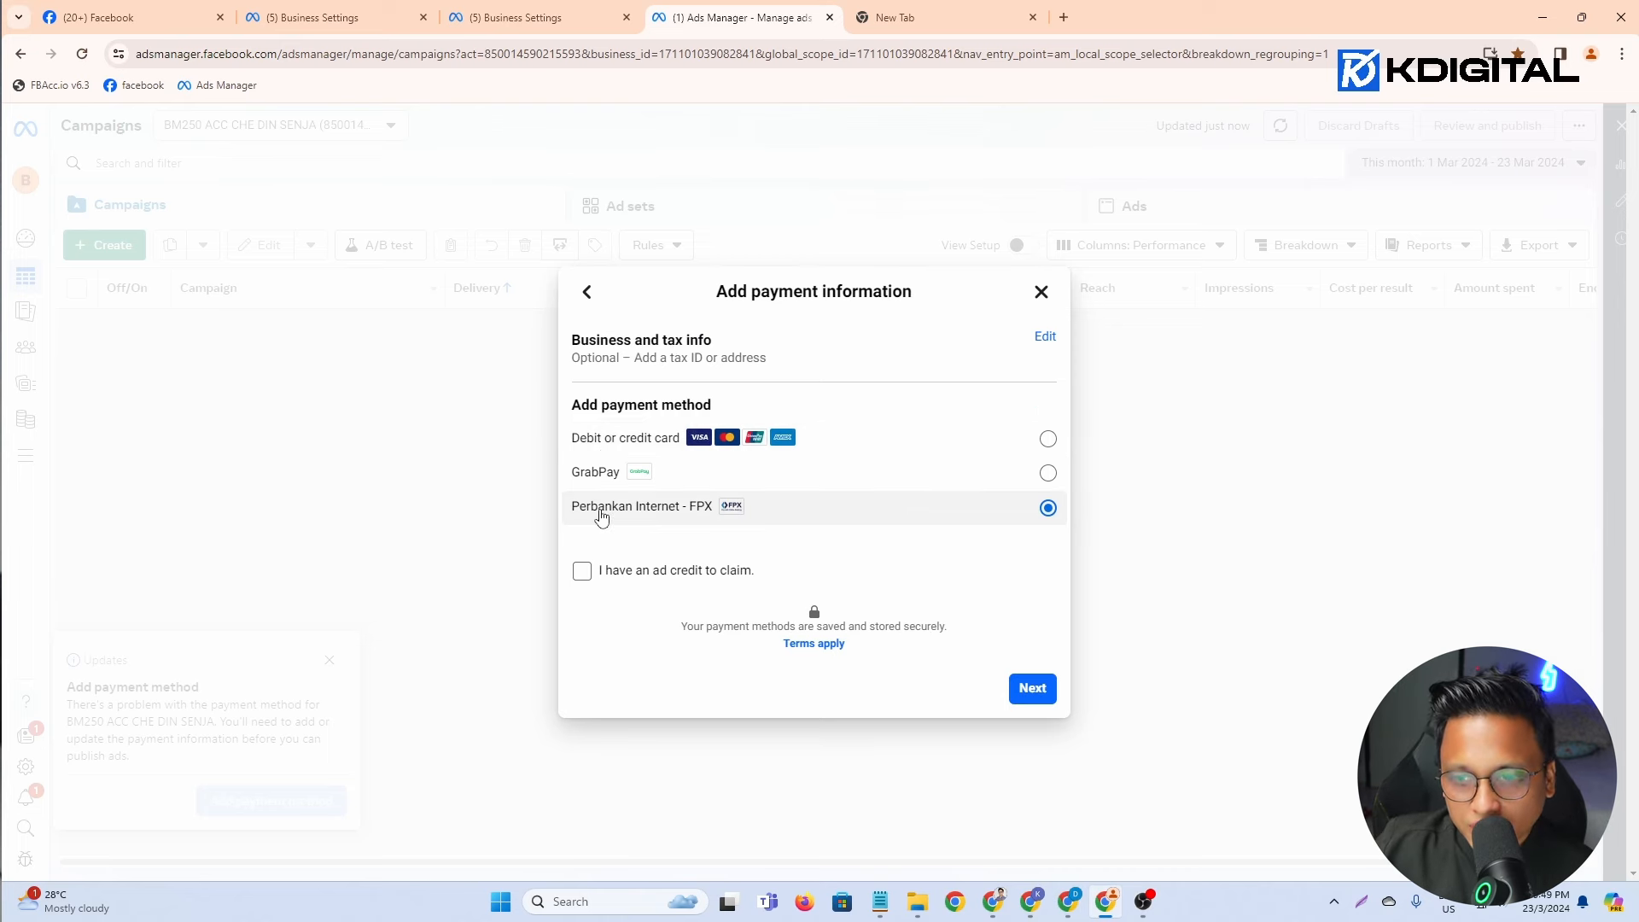
pyautogui.click(604, 472)
pyautogui.click(623, 441)
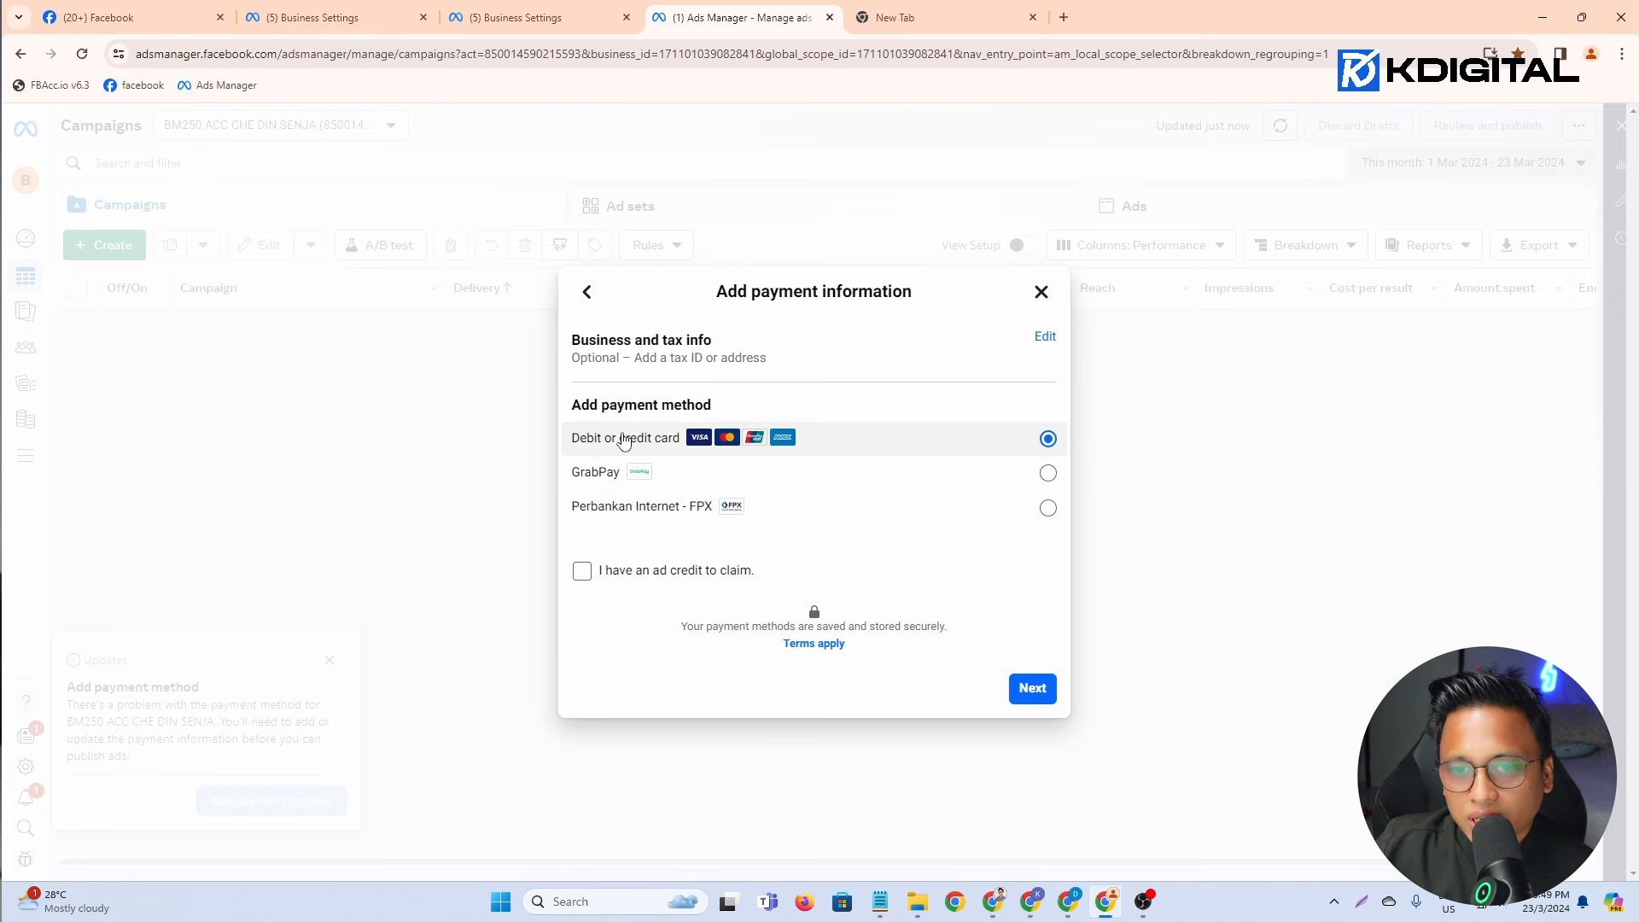
pyautogui.click(622, 510)
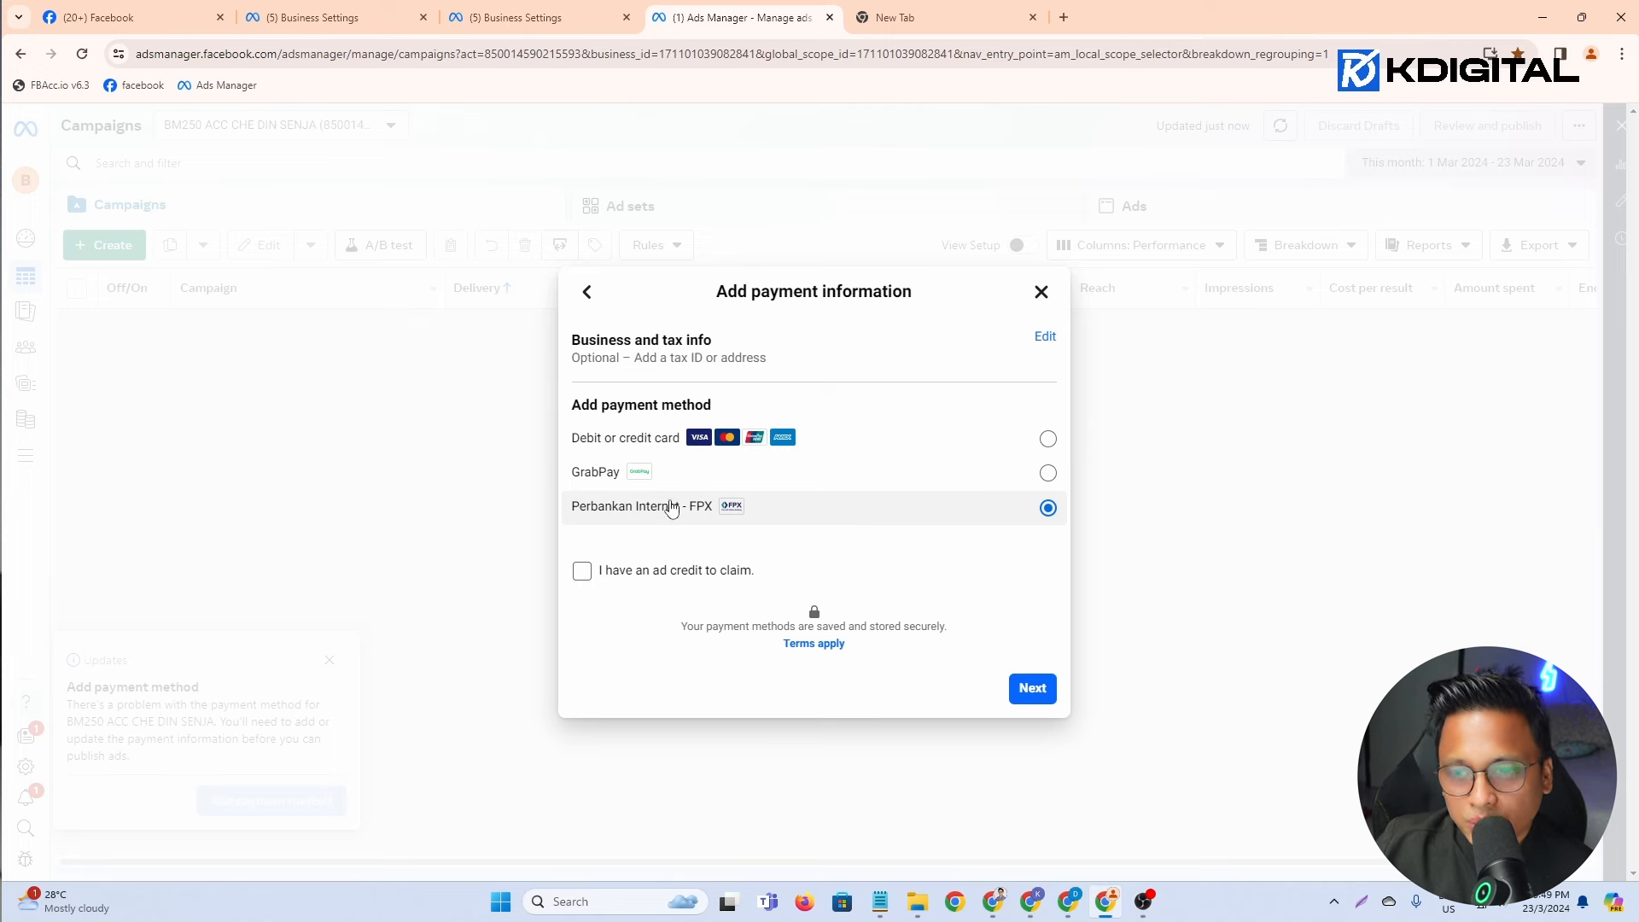
pyautogui.click(694, 441)
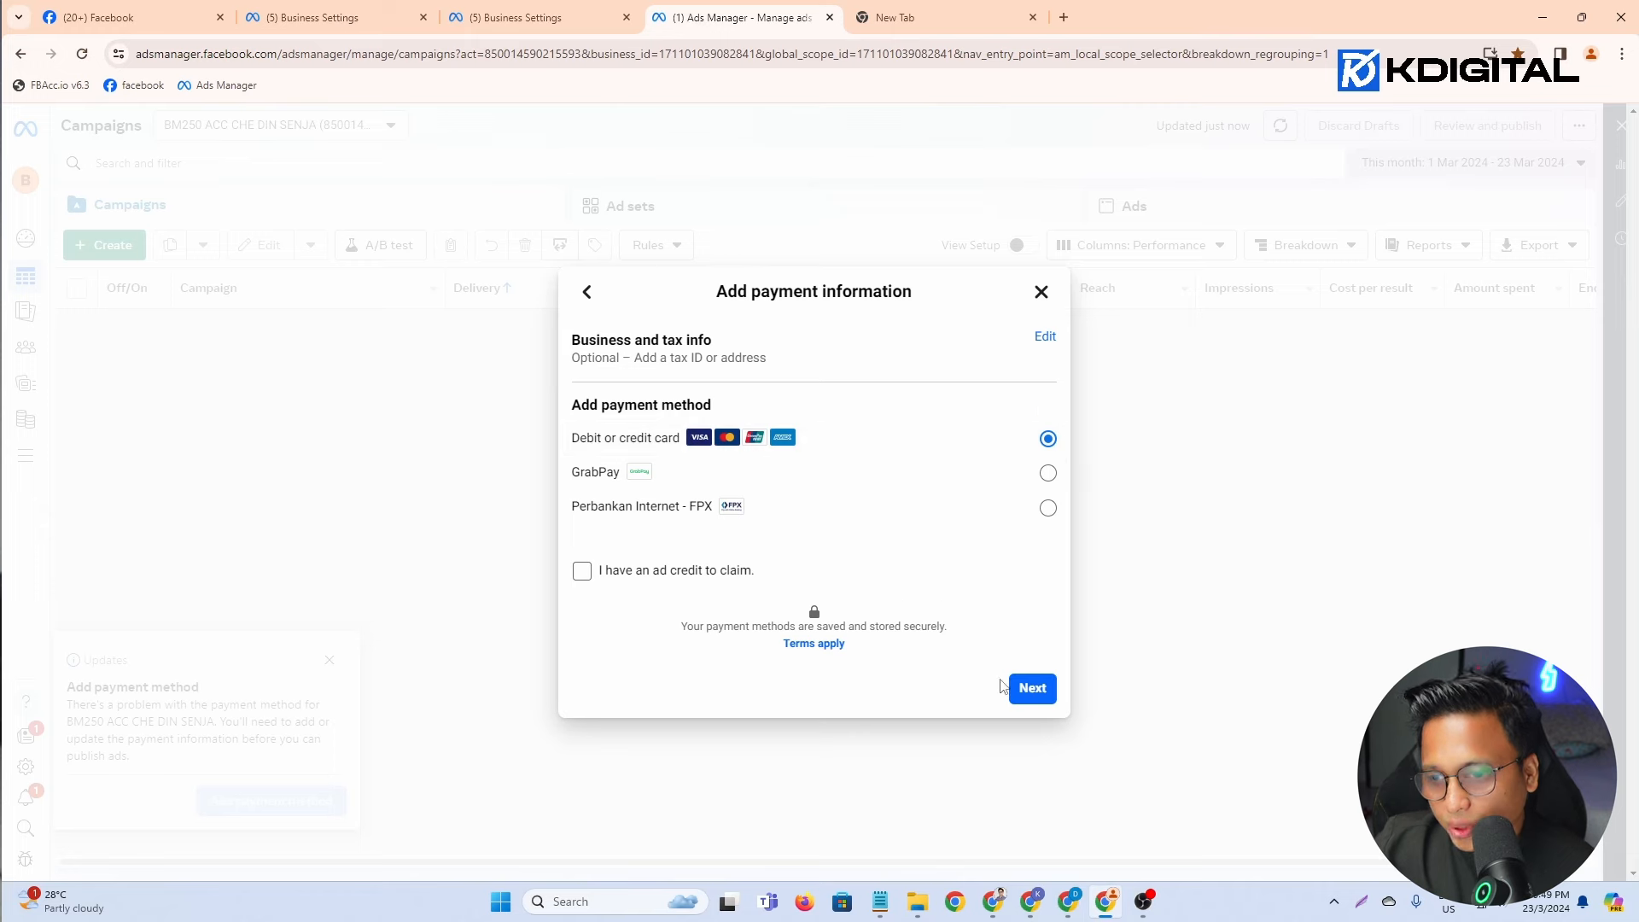
pyautogui.click(1041, 292)
pyautogui.click(329, 662)
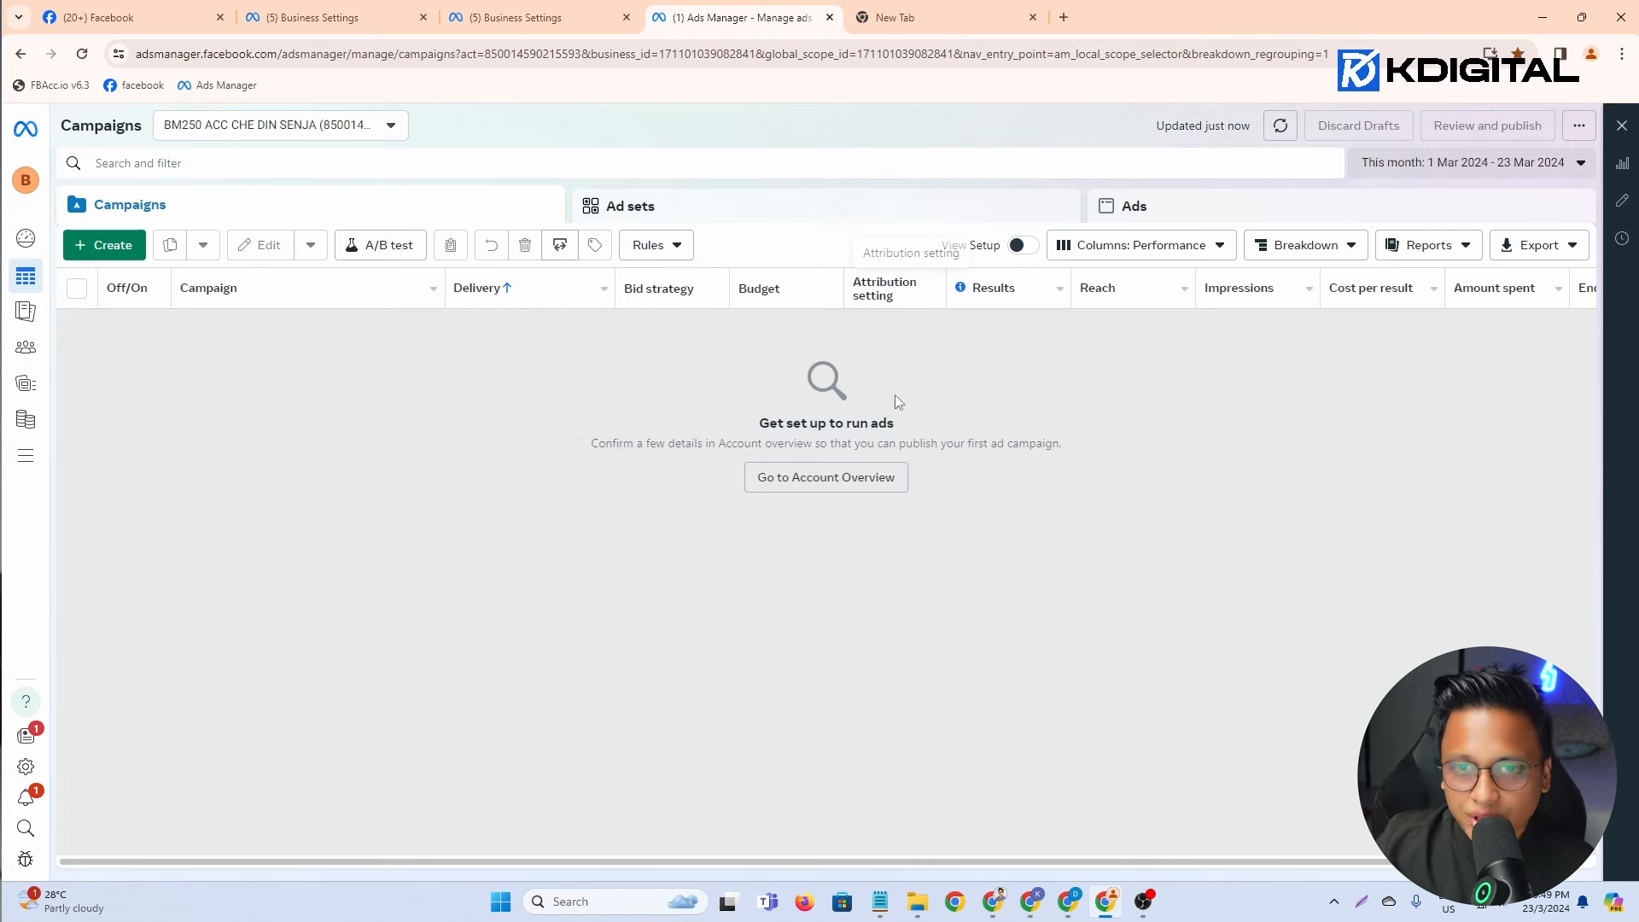
# Step: Look through the campaign, ad set and ad levels and the objectives offered for a new campaign
pyautogui.click(664, 210)
pyautogui.click(1103, 214)
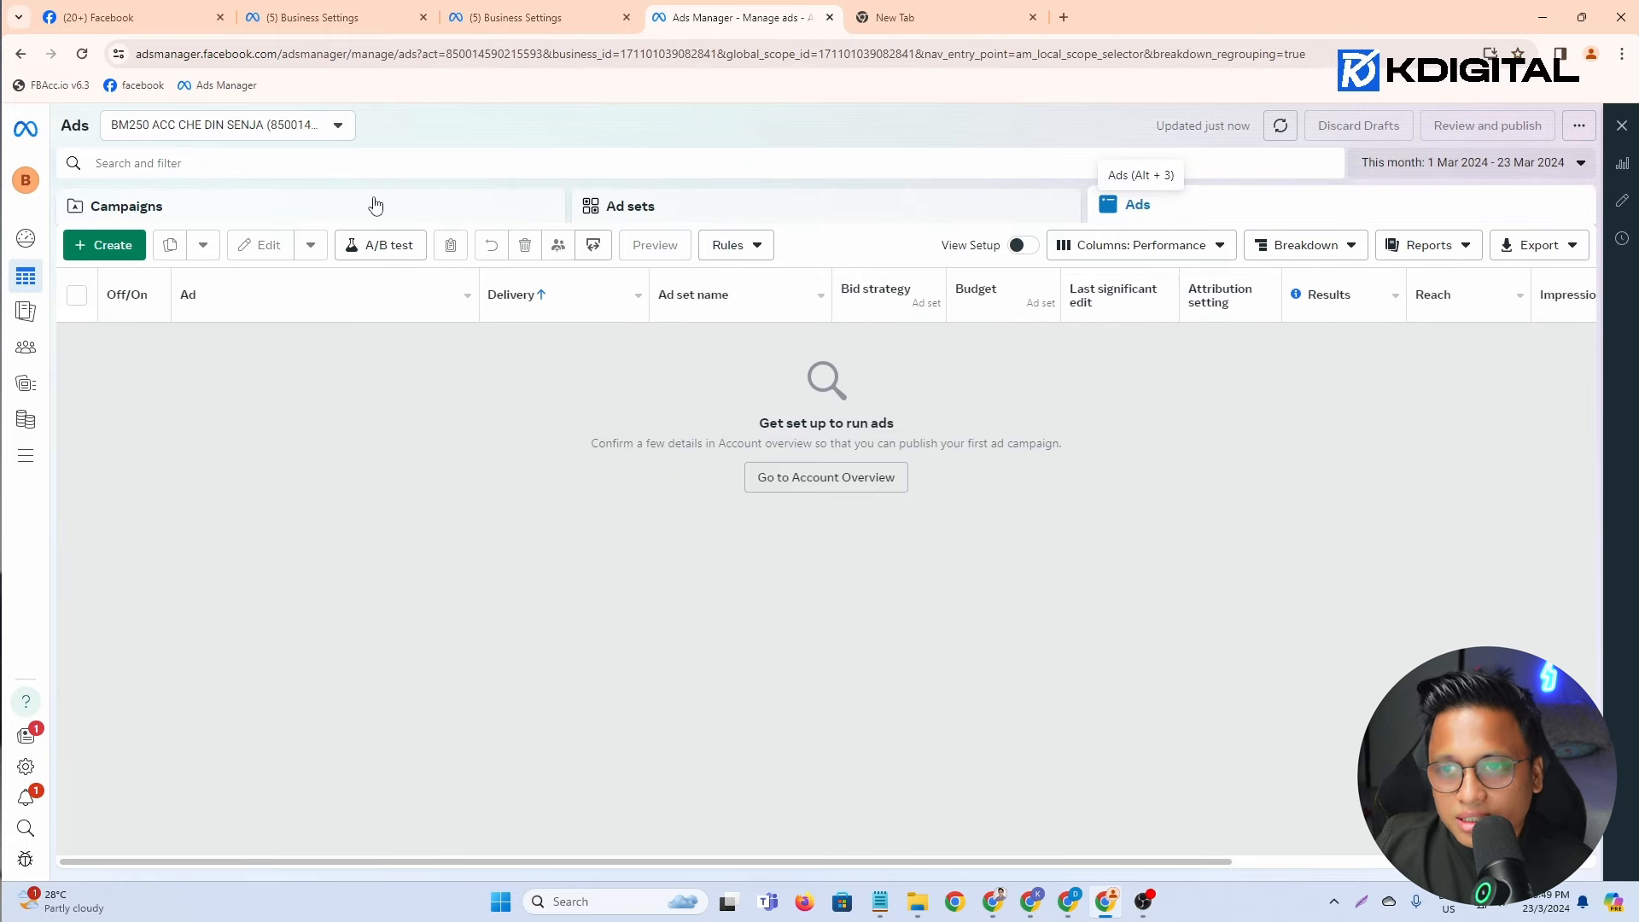
pyautogui.click(316, 207)
pyautogui.click(99, 245)
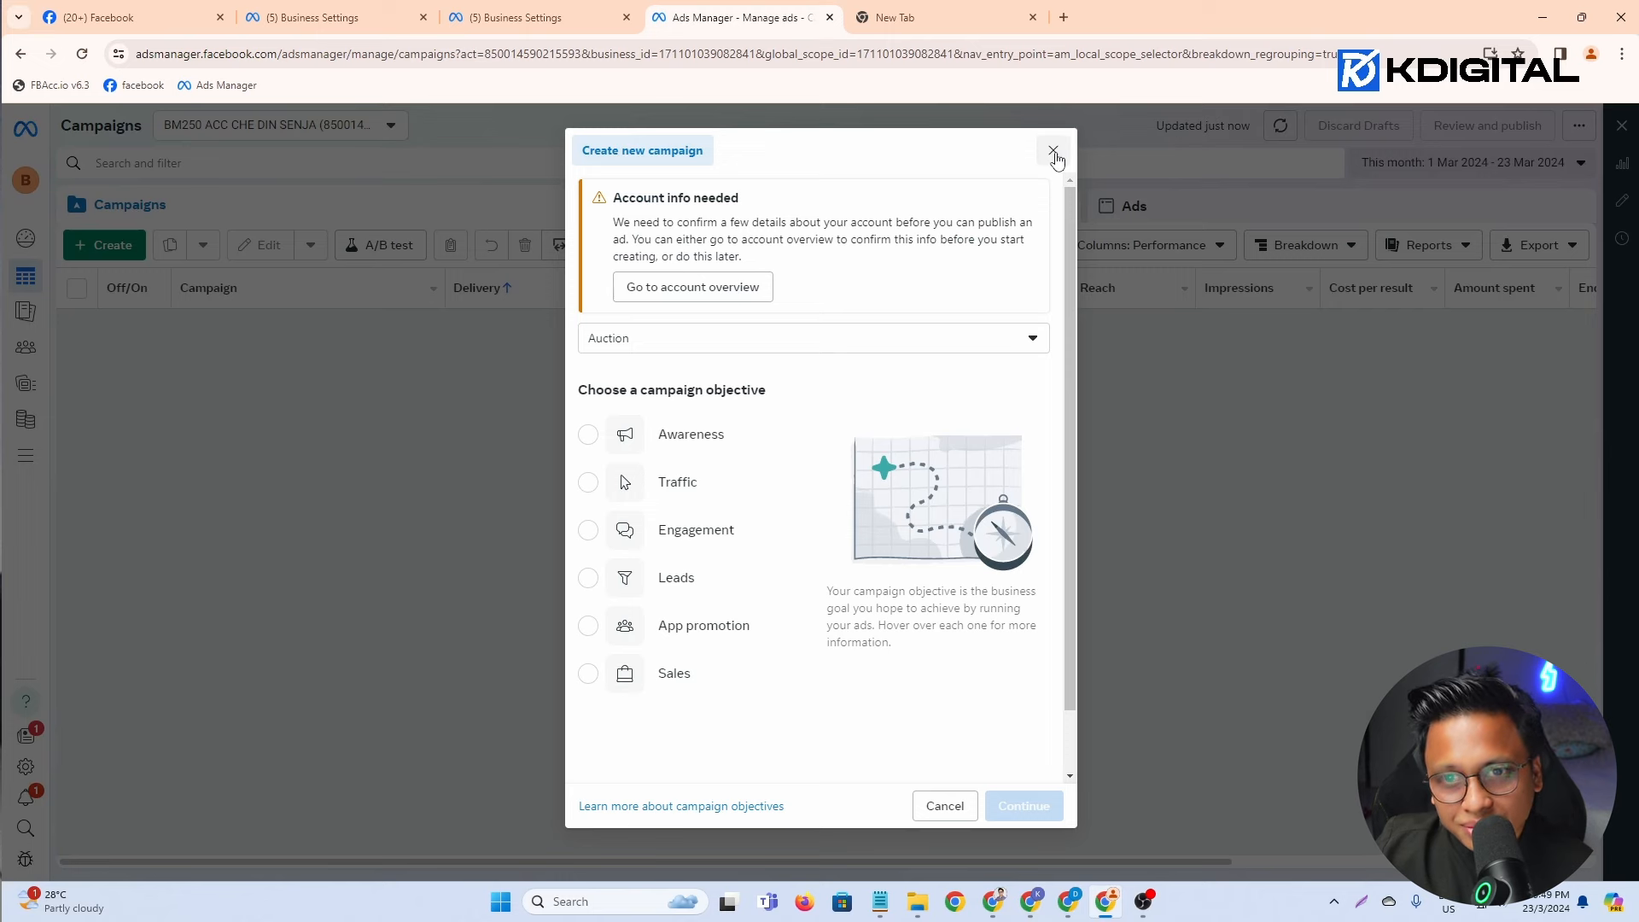
pyautogui.click(1055, 154)
pyautogui.click(650, 212)
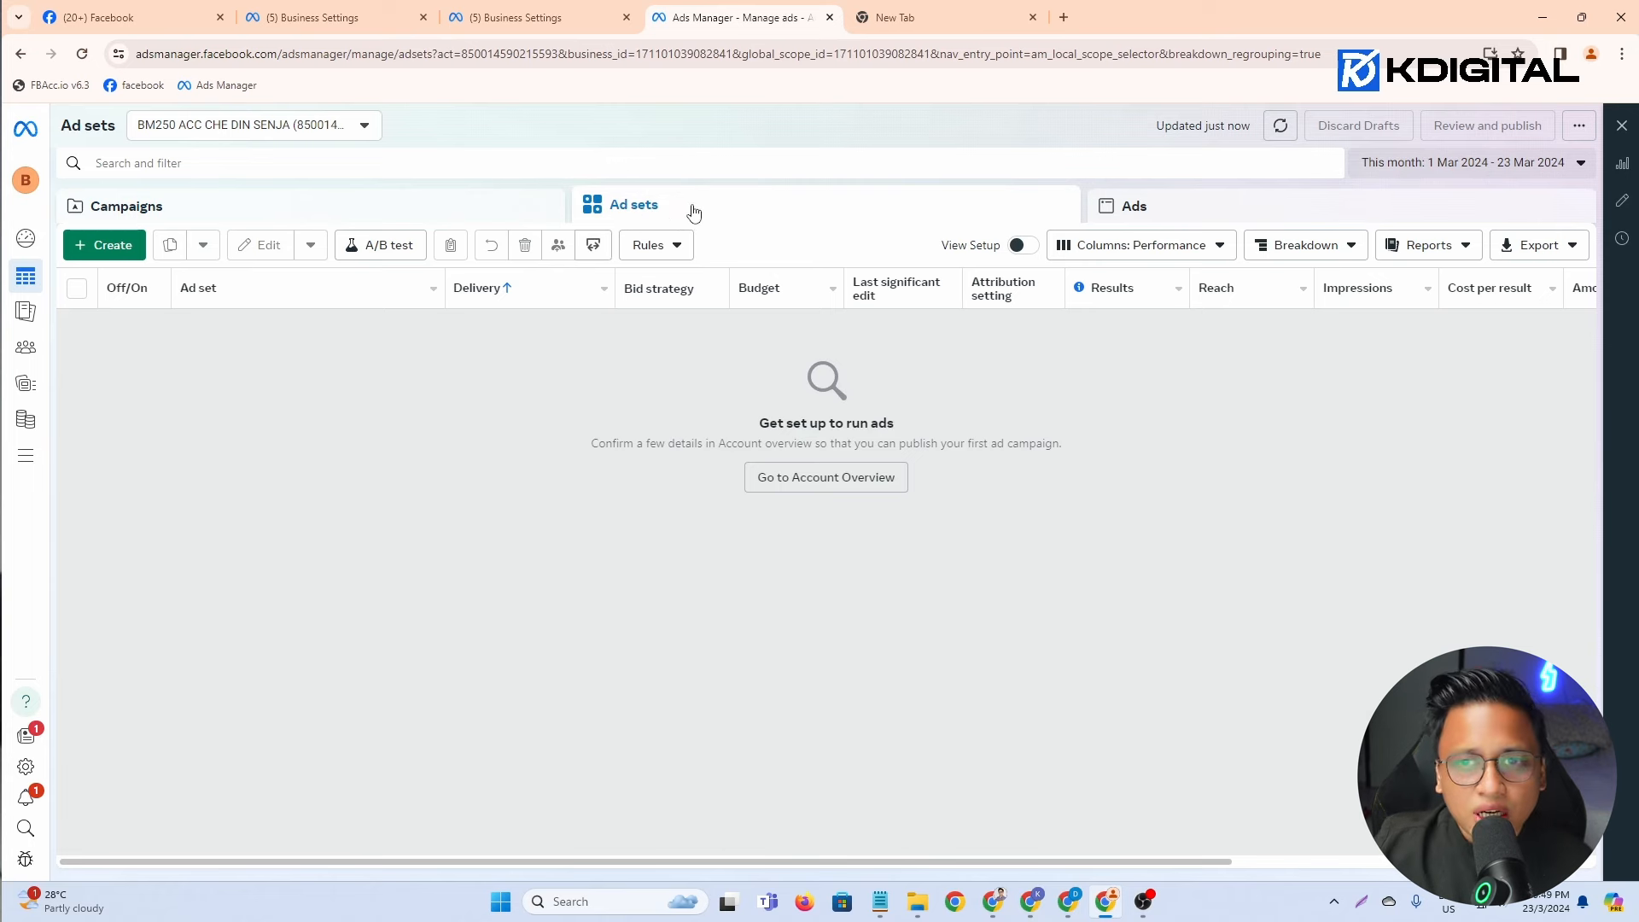
pyautogui.click(1186, 211)
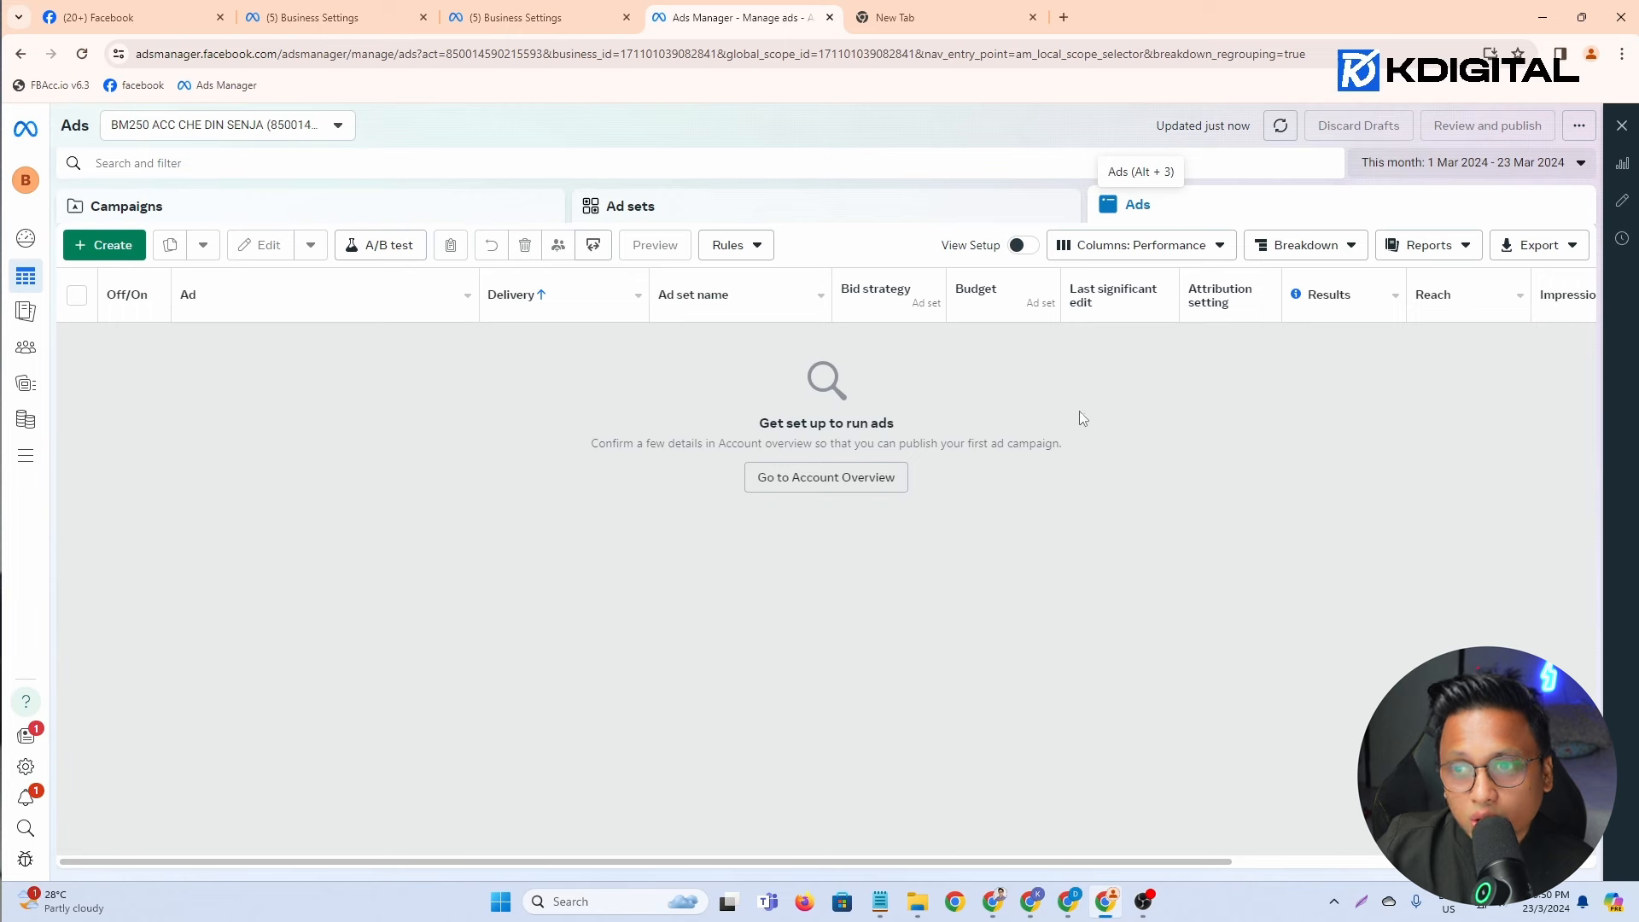
# Step: Try the Yesterday, Today and Last 7 days presets, and set the ads table's date range to Maximum
pyautogui.click(1400, 169)
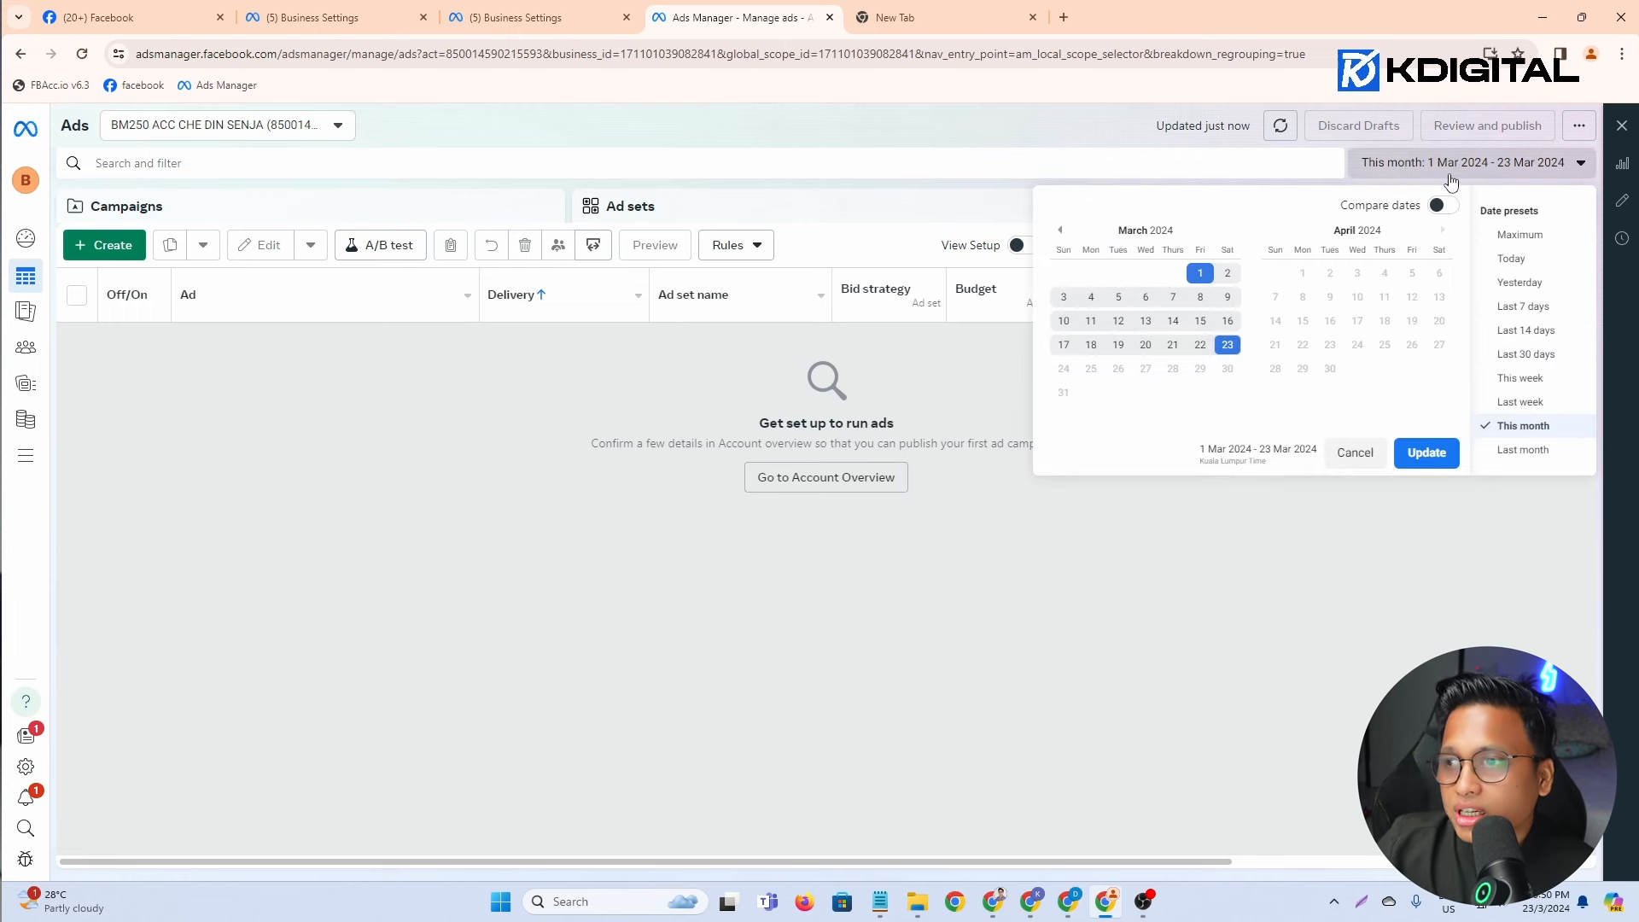
pyautogui.click(1519, 280)
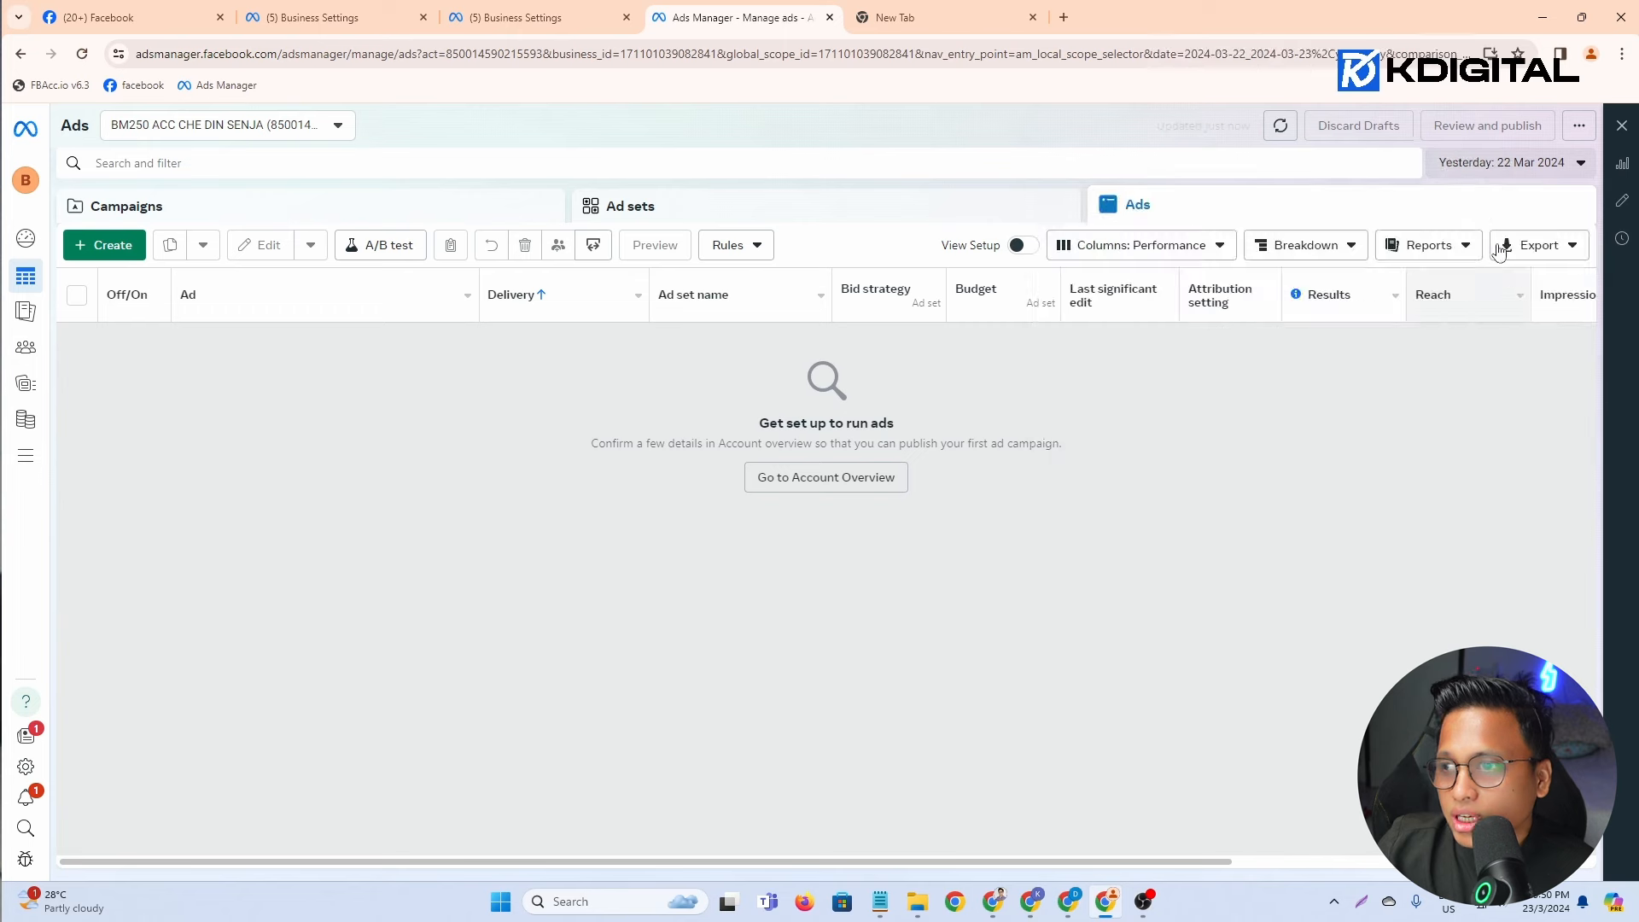
pyautogui.click(1501, 163)
pyautogui.click(1513, 260)
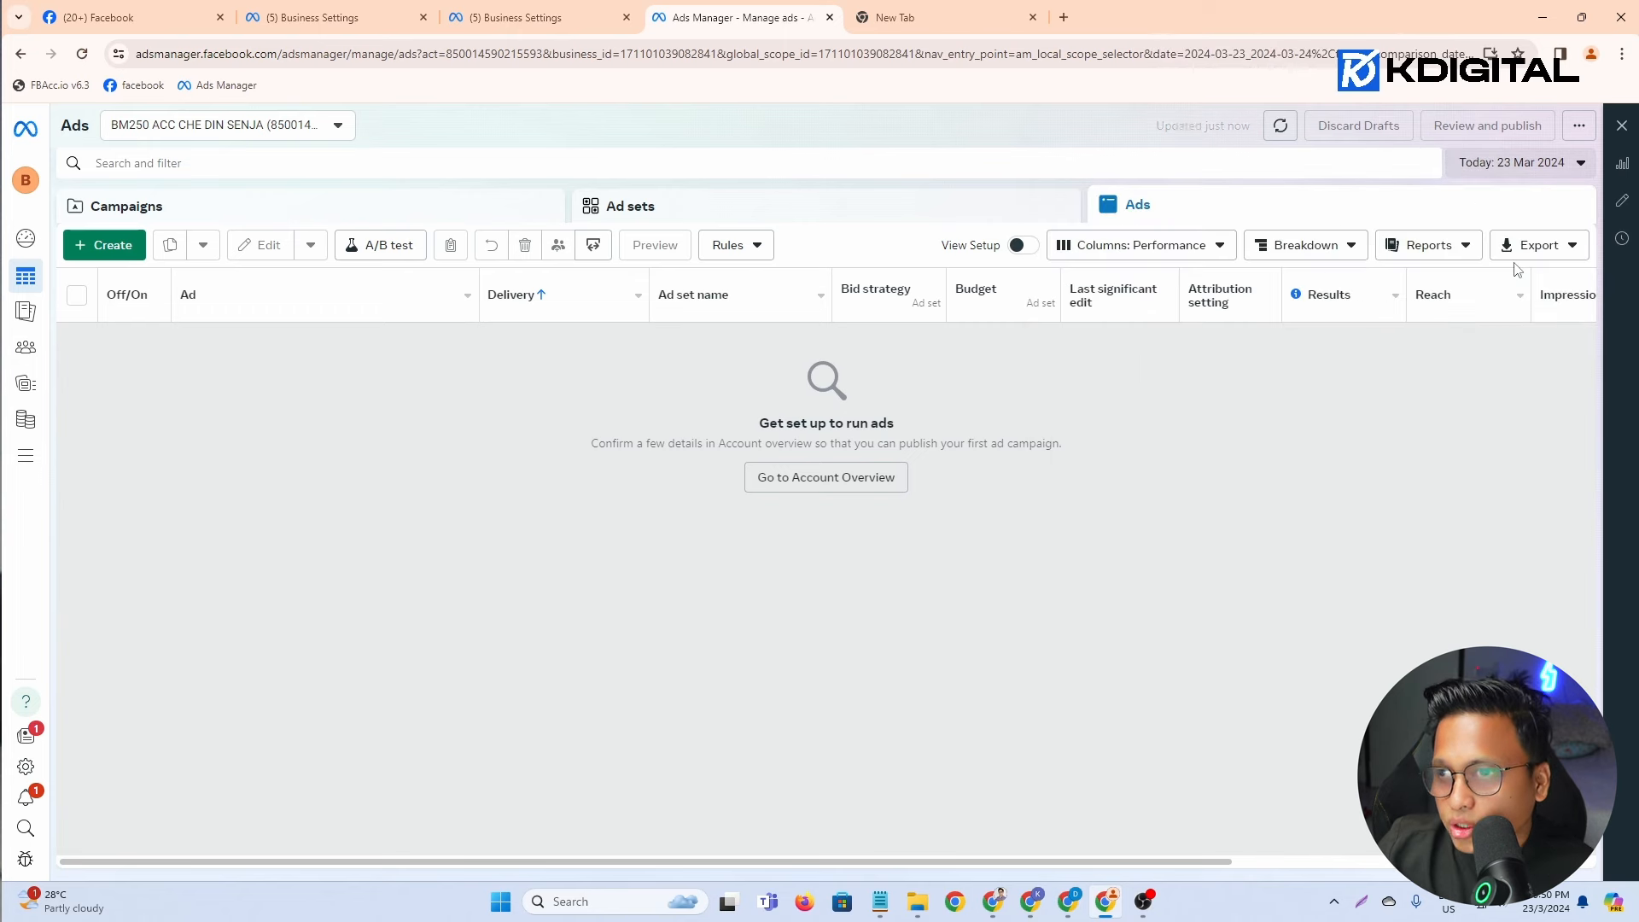
pyautogui.click(1545, 164)
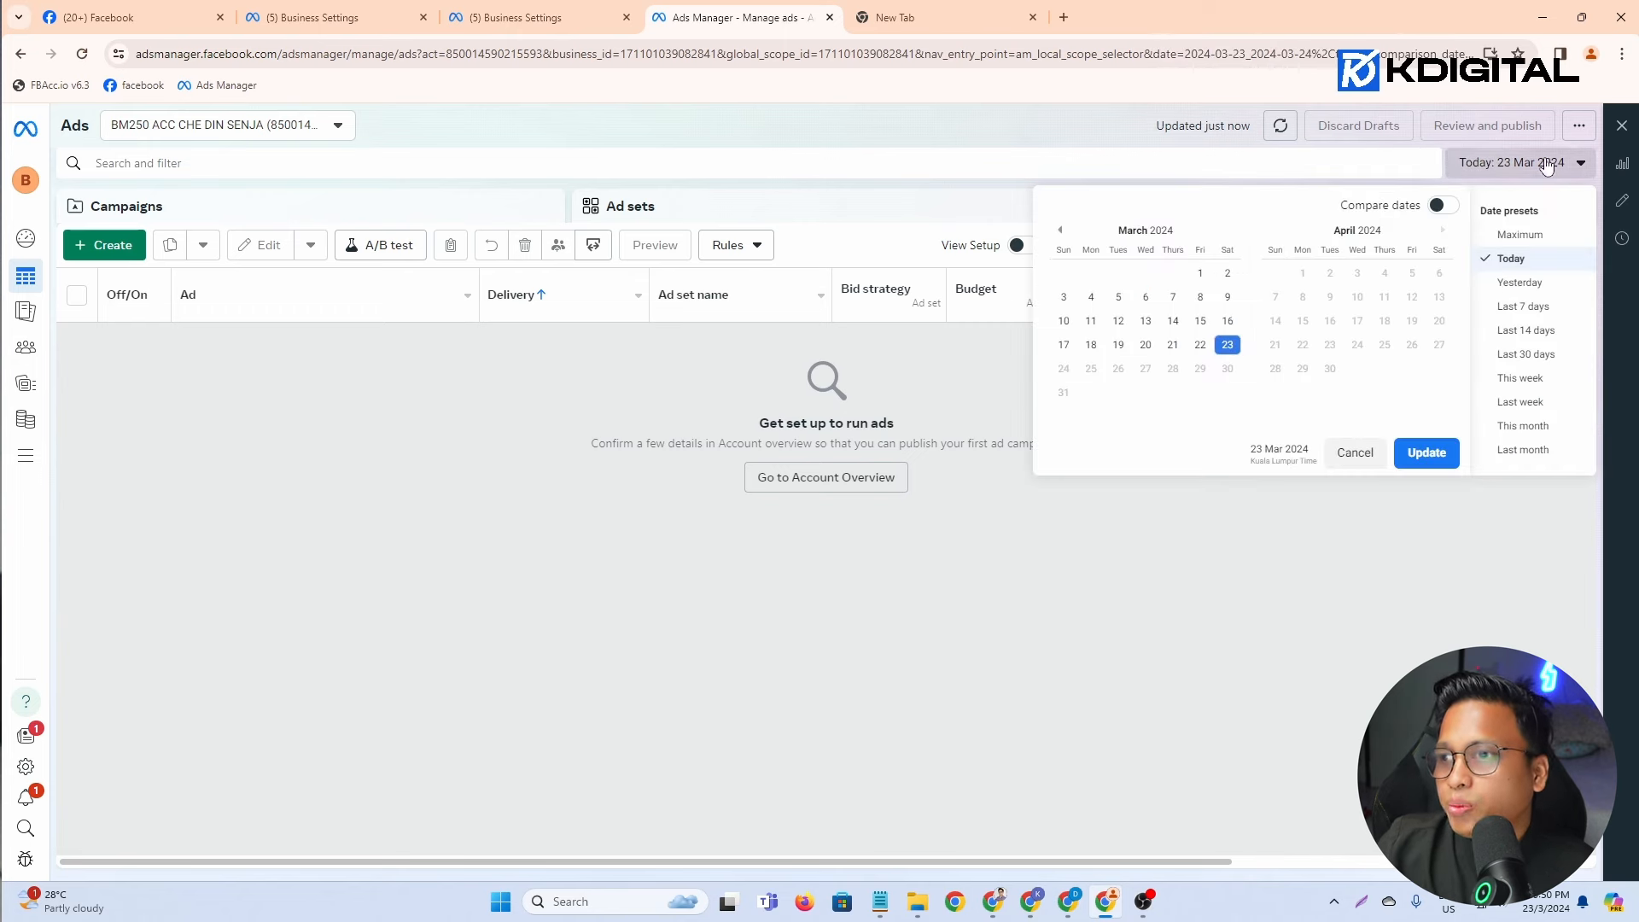
pyautogui.click(1522, 306)
pyautogui.click(1486, 162)
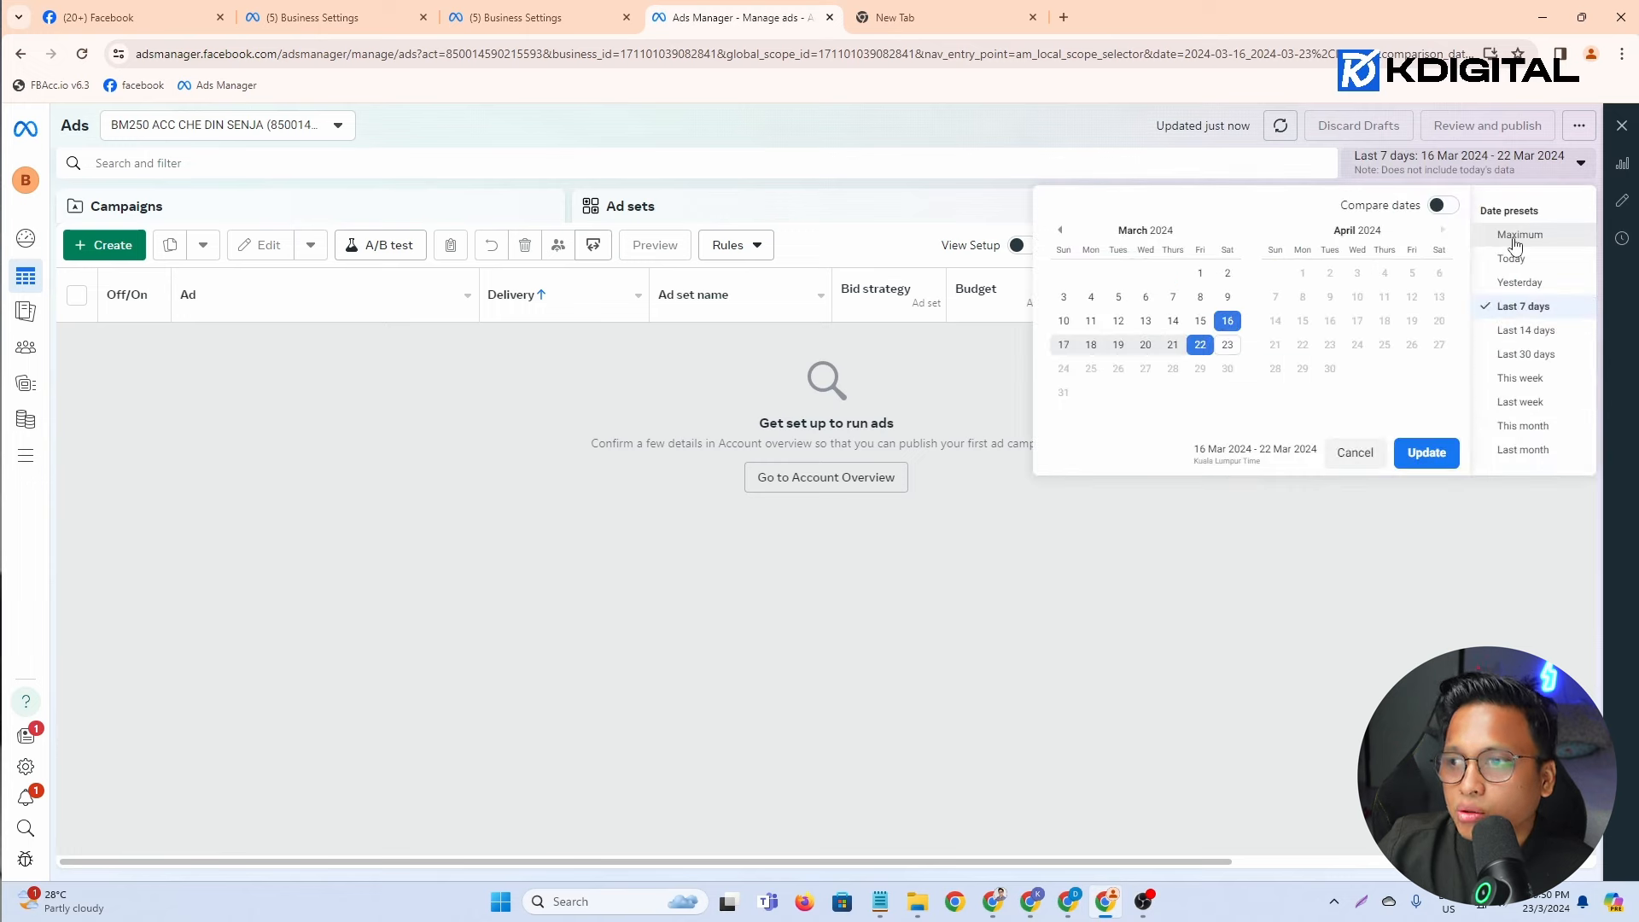
pyautogui.click(1513, 234)
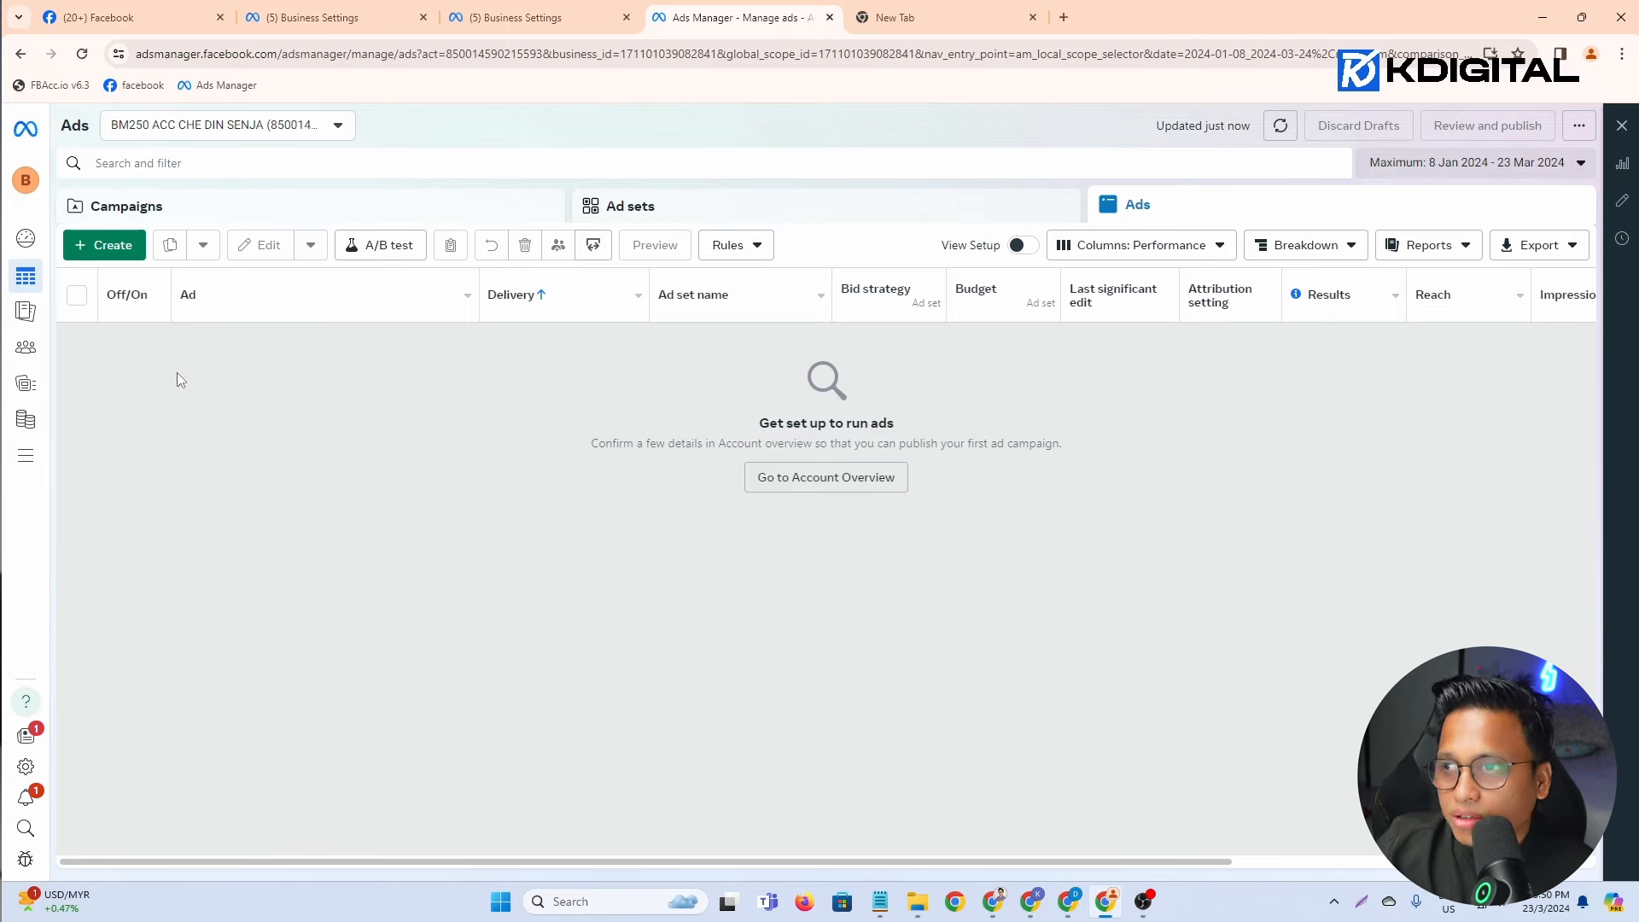
# Step: Create a draft campaign with the Awareness objective, close its editor and discard the drafts
pyautogui.click(100, 246)
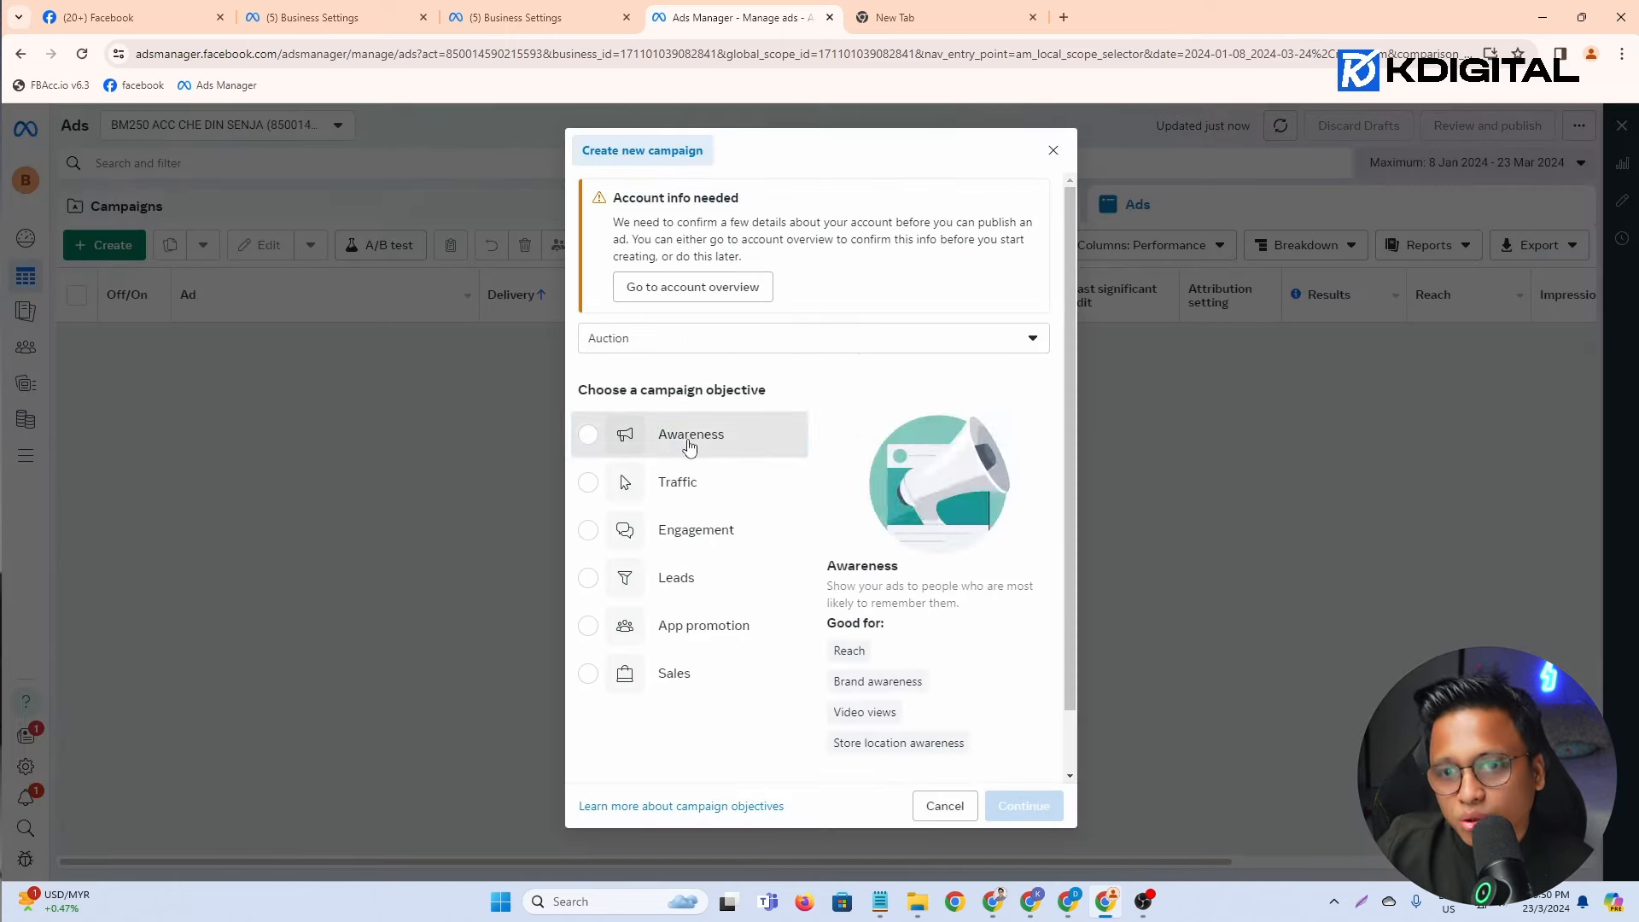
pyautogui.click(648, 434)
pyautogui.click(1024, 806)
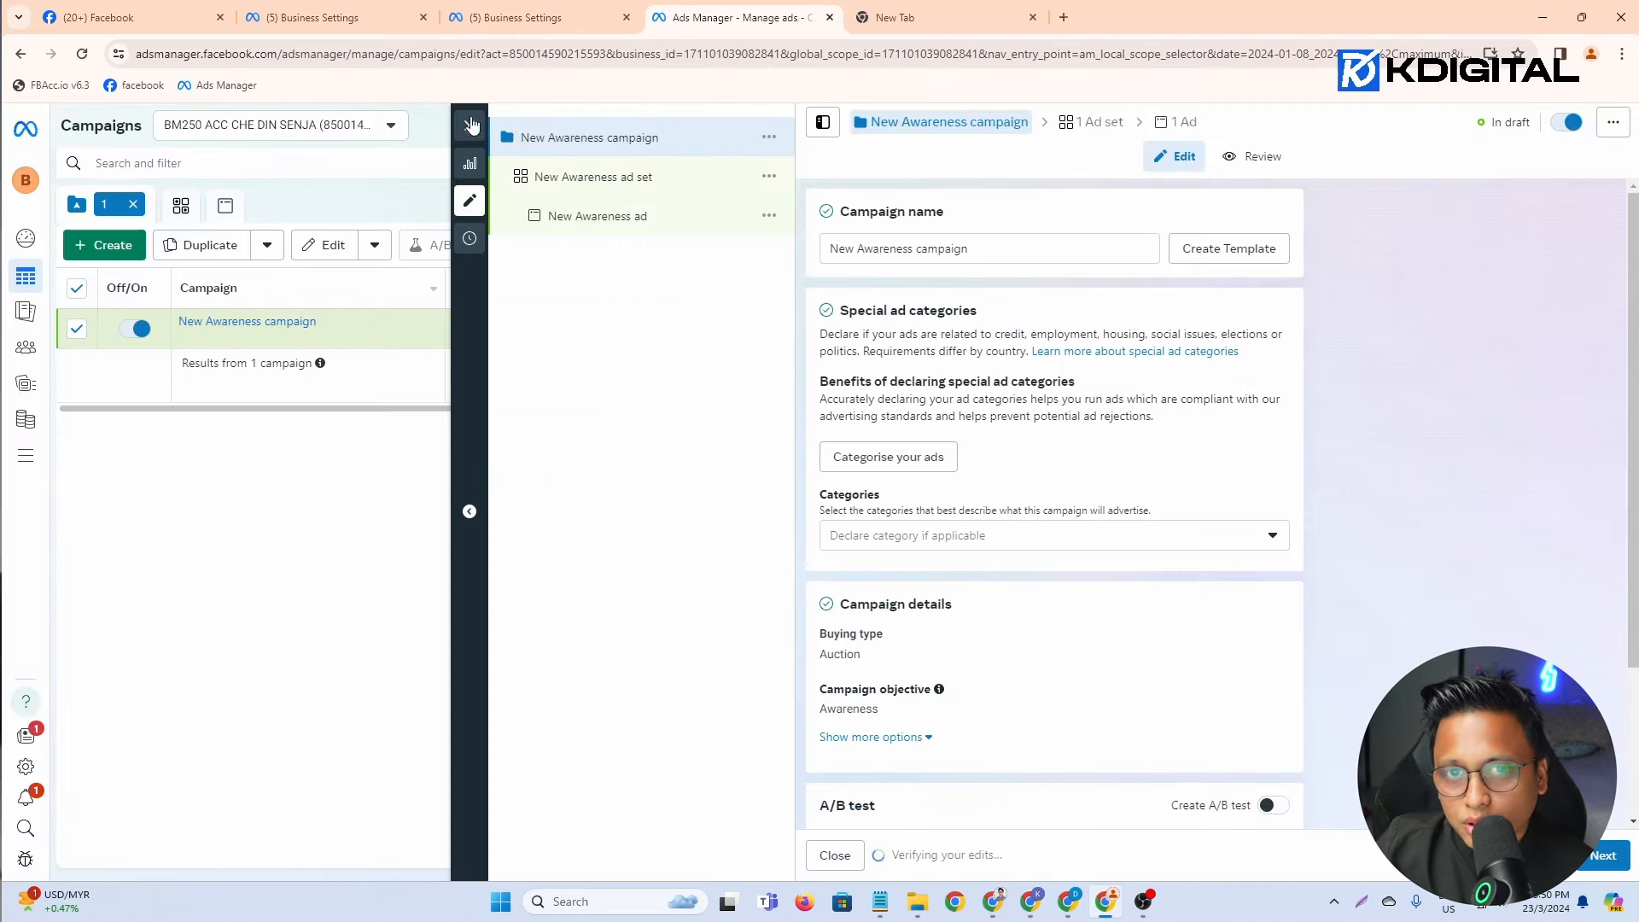
pyautogui.click(468, 126)
pyautogui.click(837, 456)
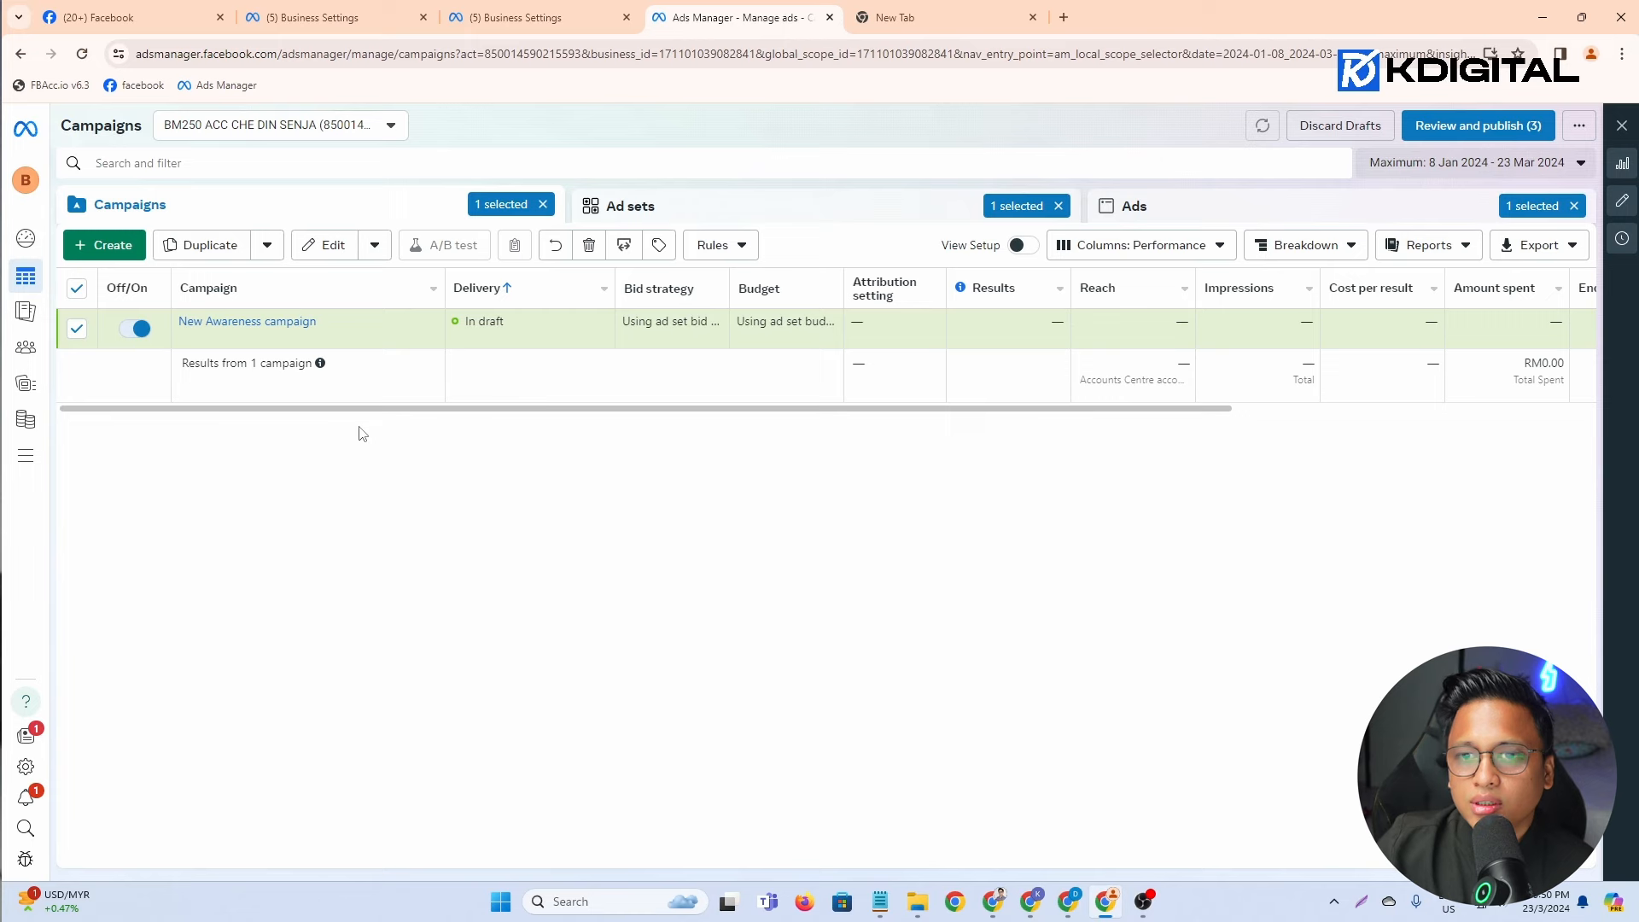
pyautogui.click(1338, 129)
pyautogui.click(959, 415)
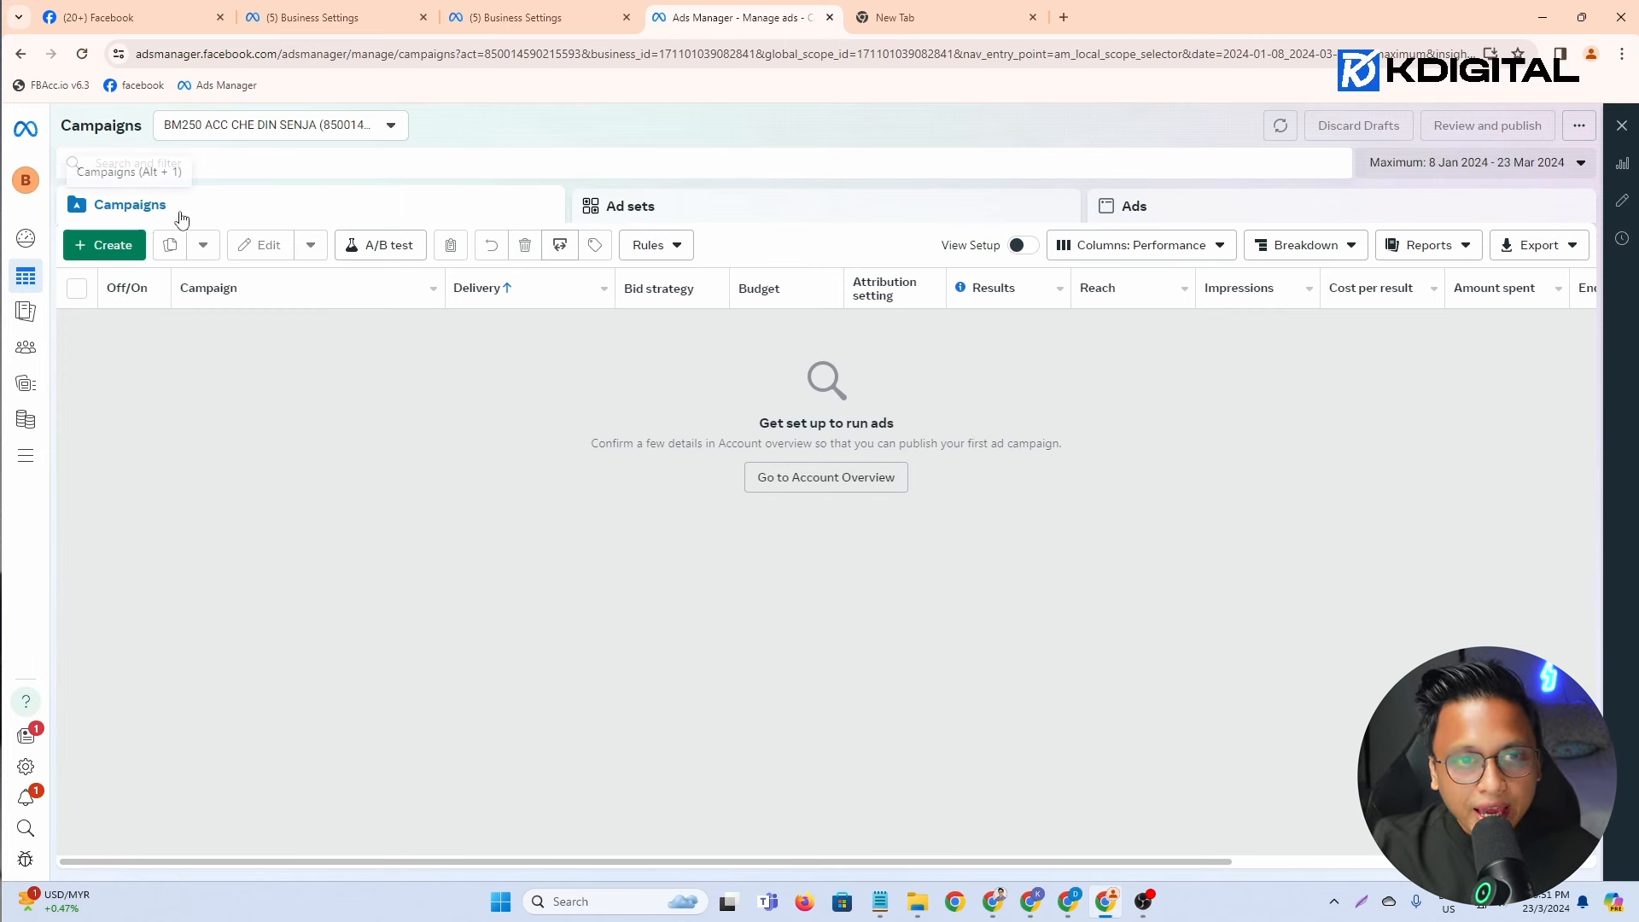
# Step: Start a new campaign and compare the Sales and Traffic options in the list of campaign objectives
pyautogui.click(105, 247)
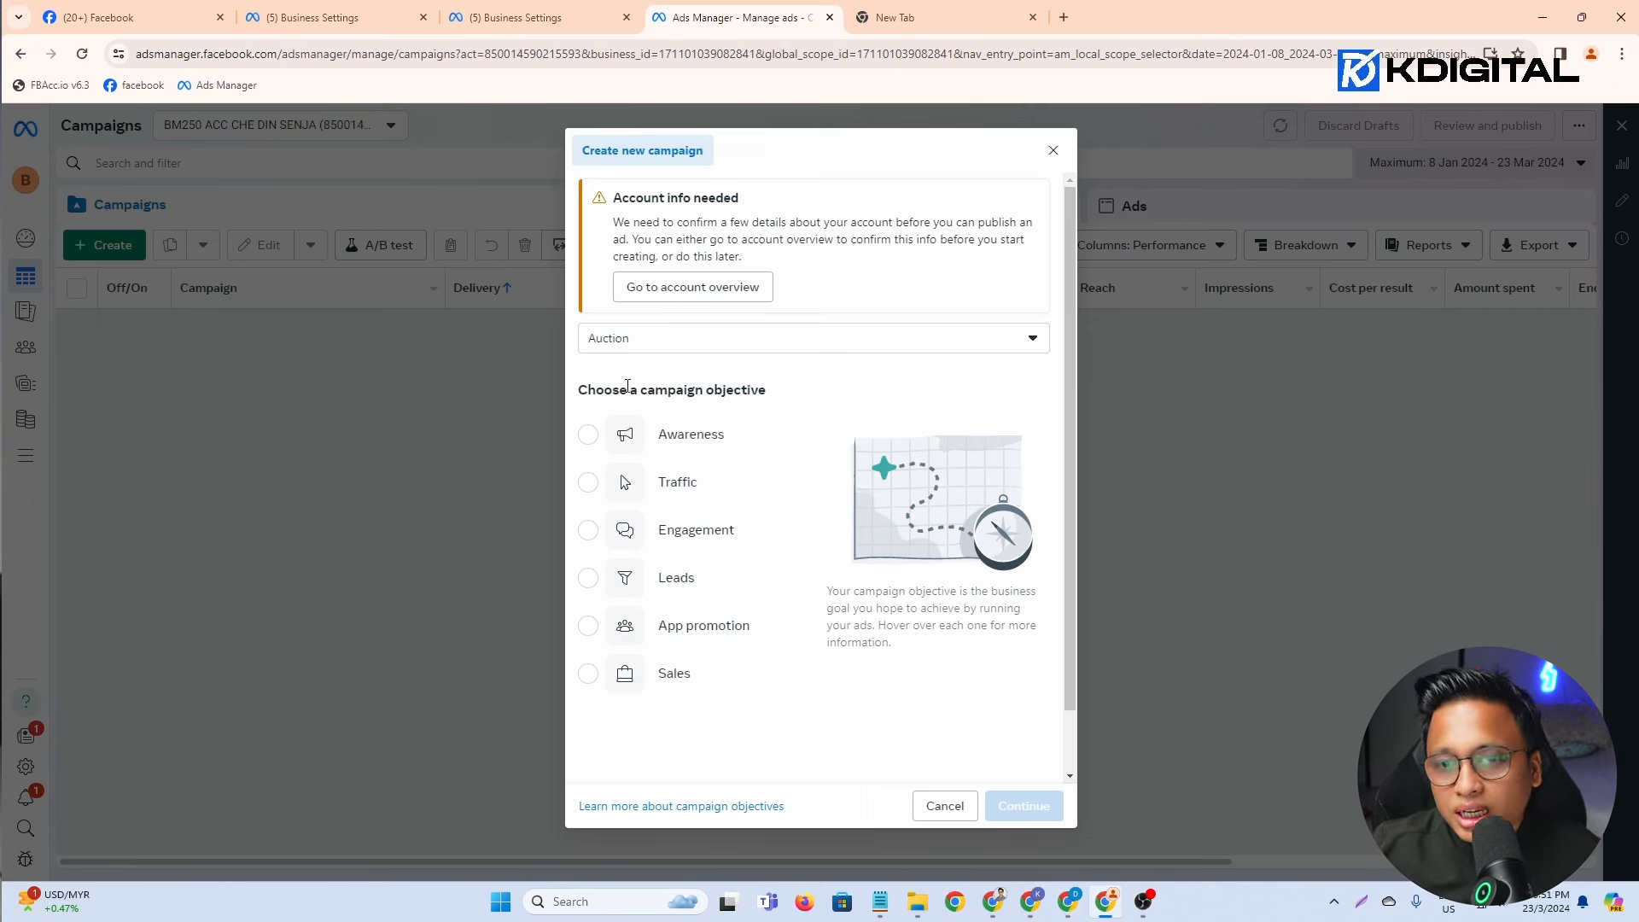
pyautogui.moveTo(628, 386); pyautogui.dragTo(777, 381)
pyautogui.click(783, 374)
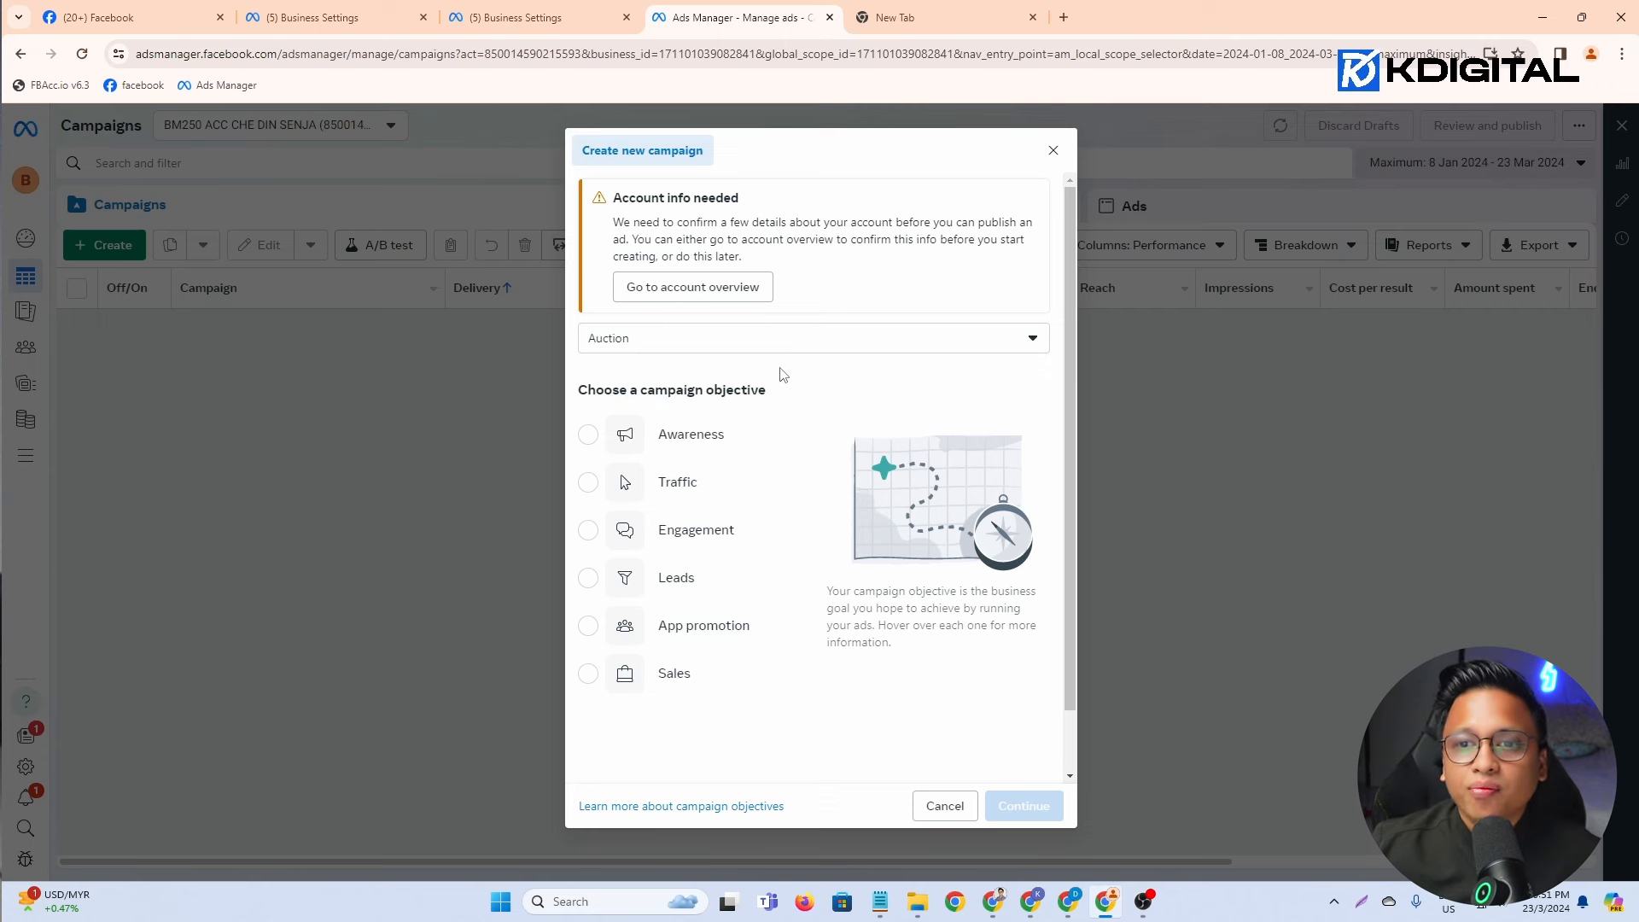
pyautogui.moveTo(630, 386); pyautogui.dragTo(570, 400)
pyautogui.click(762, 395)
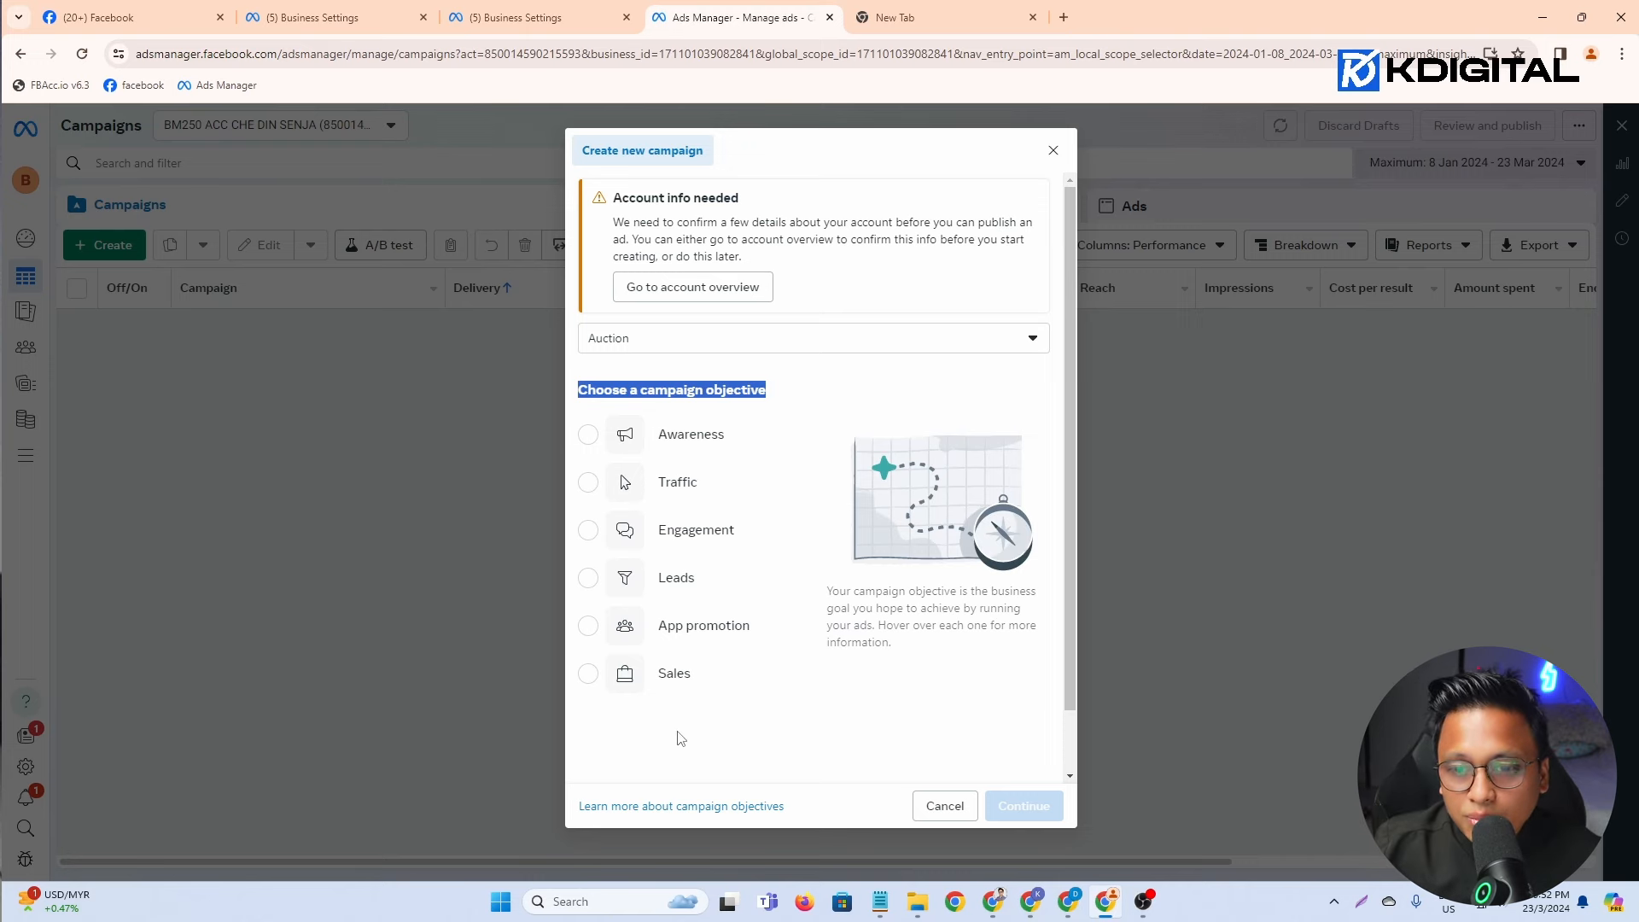
pyautogui.click(680, 692)
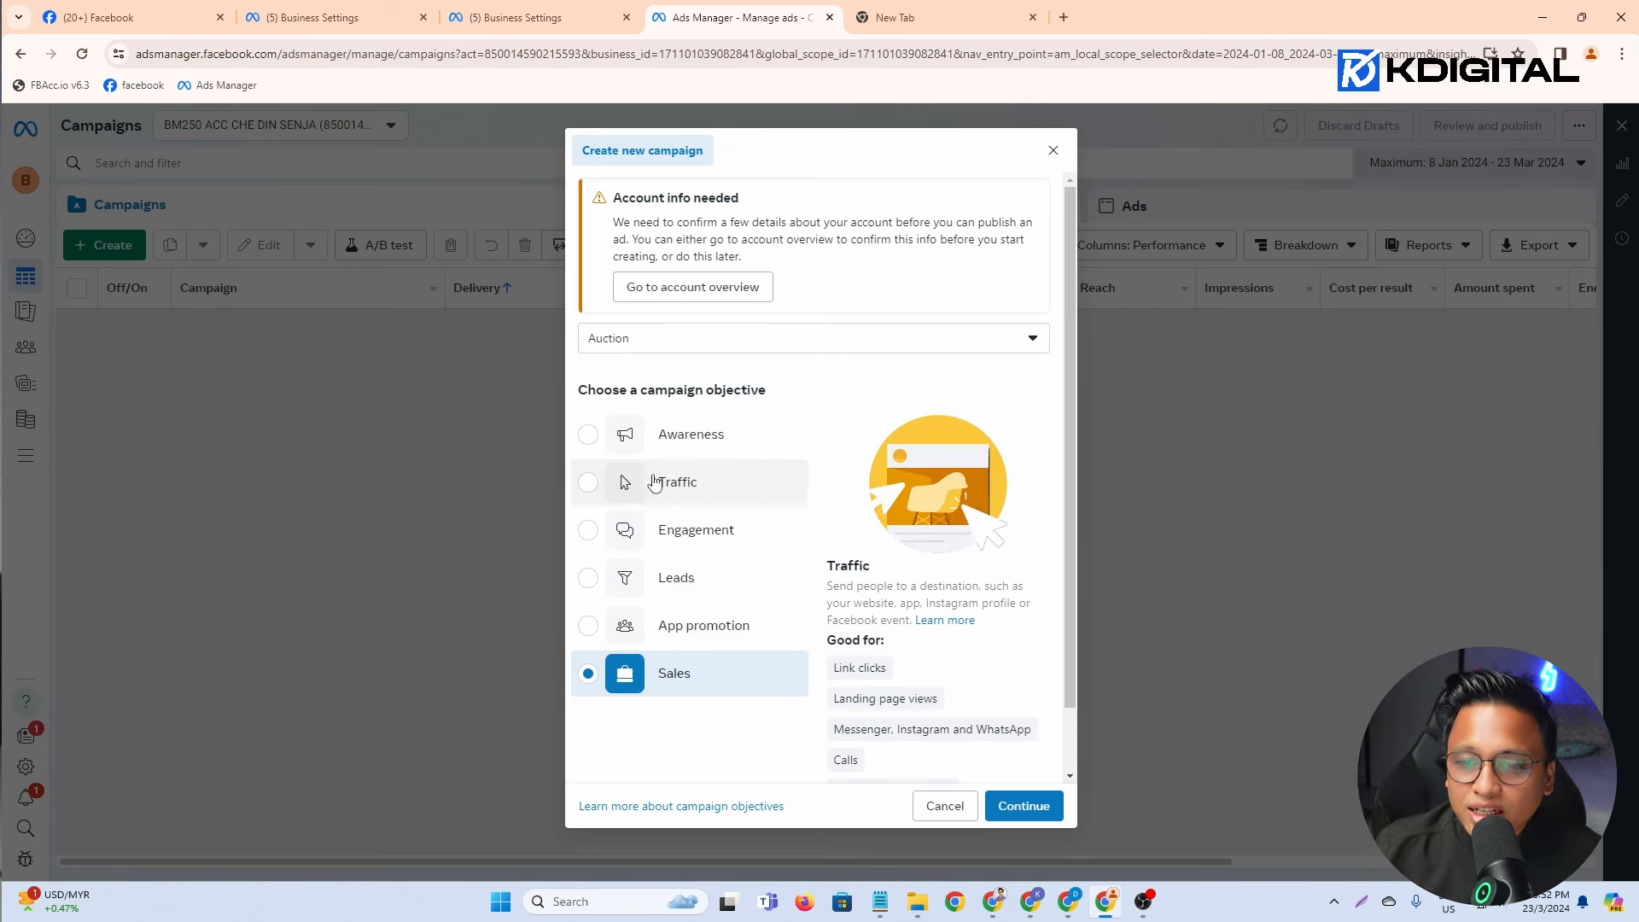
pyautogui.click(643, 506)
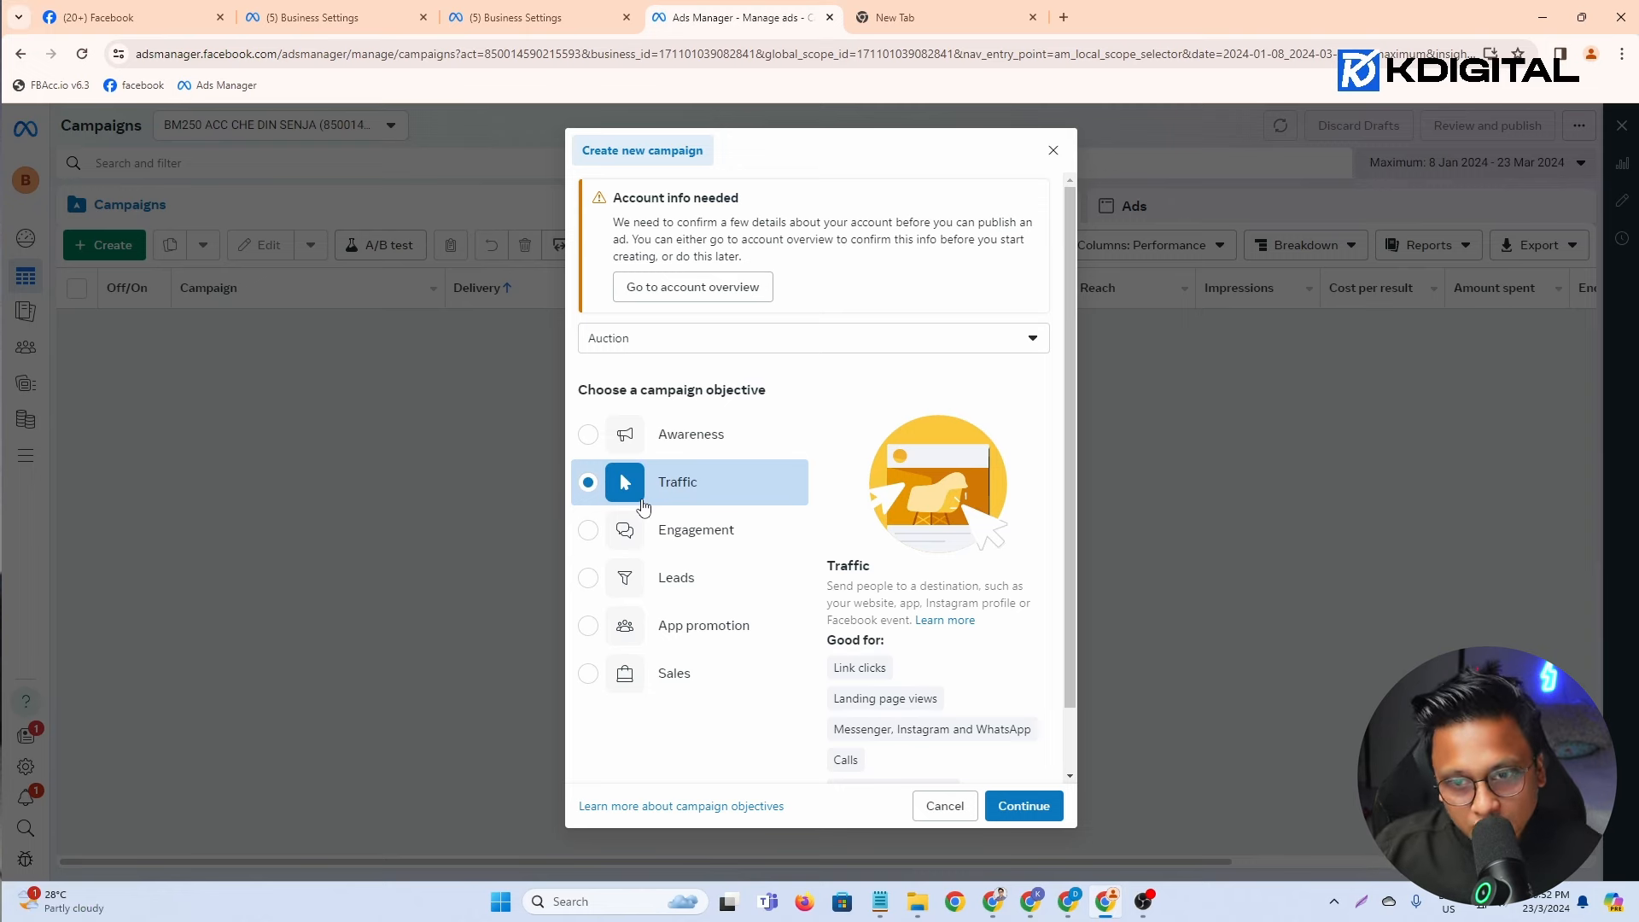
# Step: Examine the reach, brand awareness and video views uses of the Awareness objective, and view the Engagement objective
pyautogui.click(746, 435)
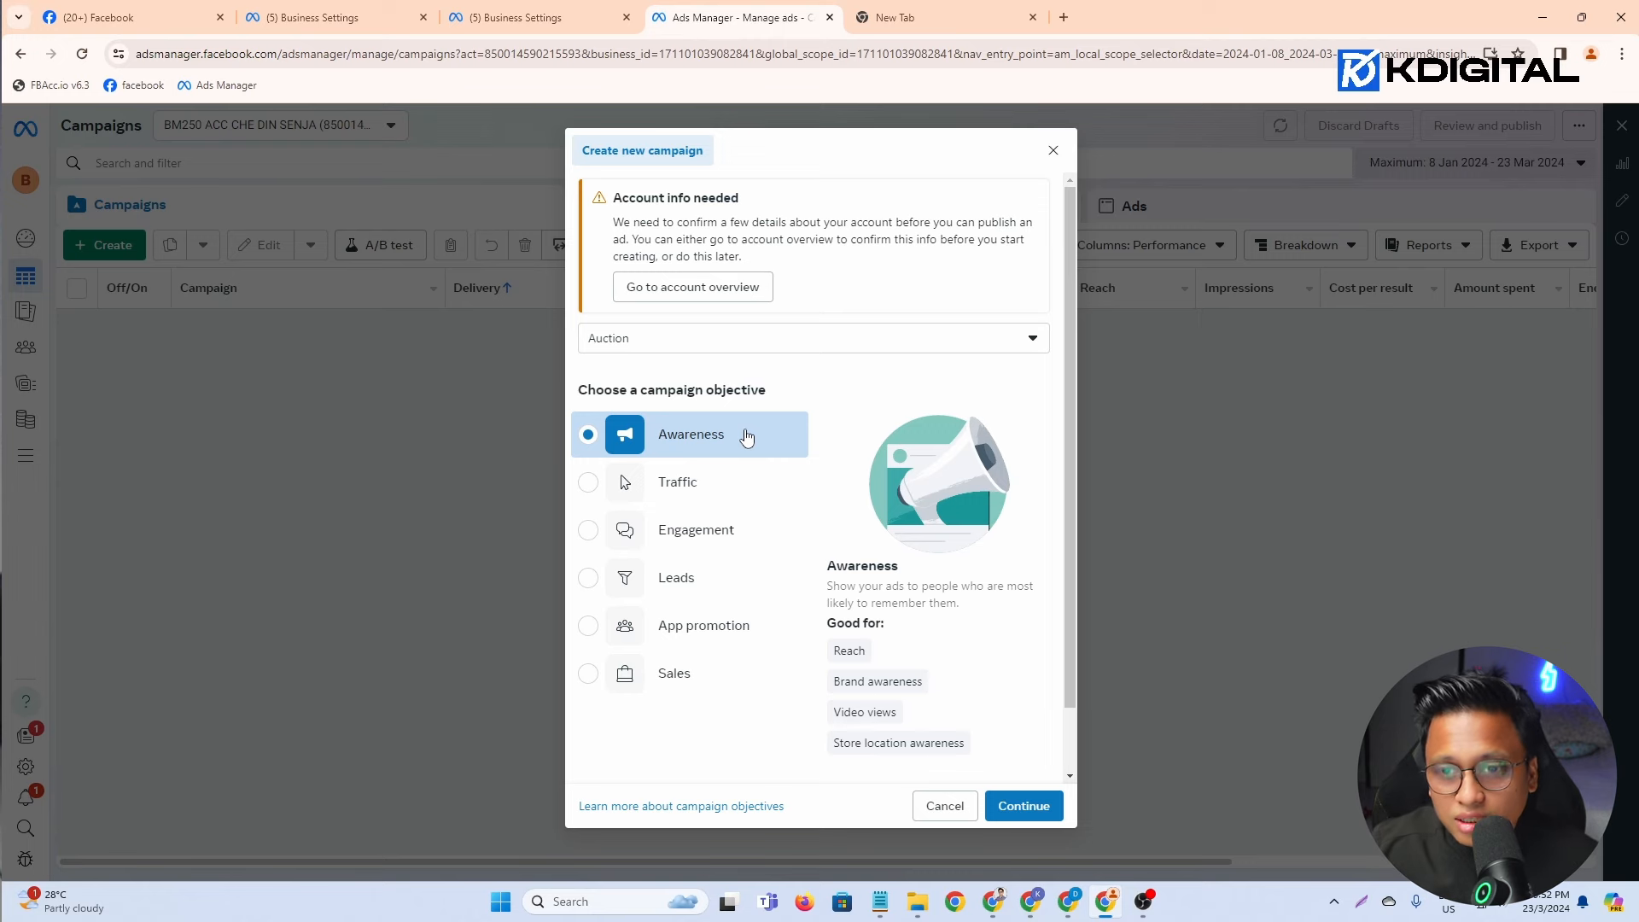
pyautogui.moveTo(845, 656)
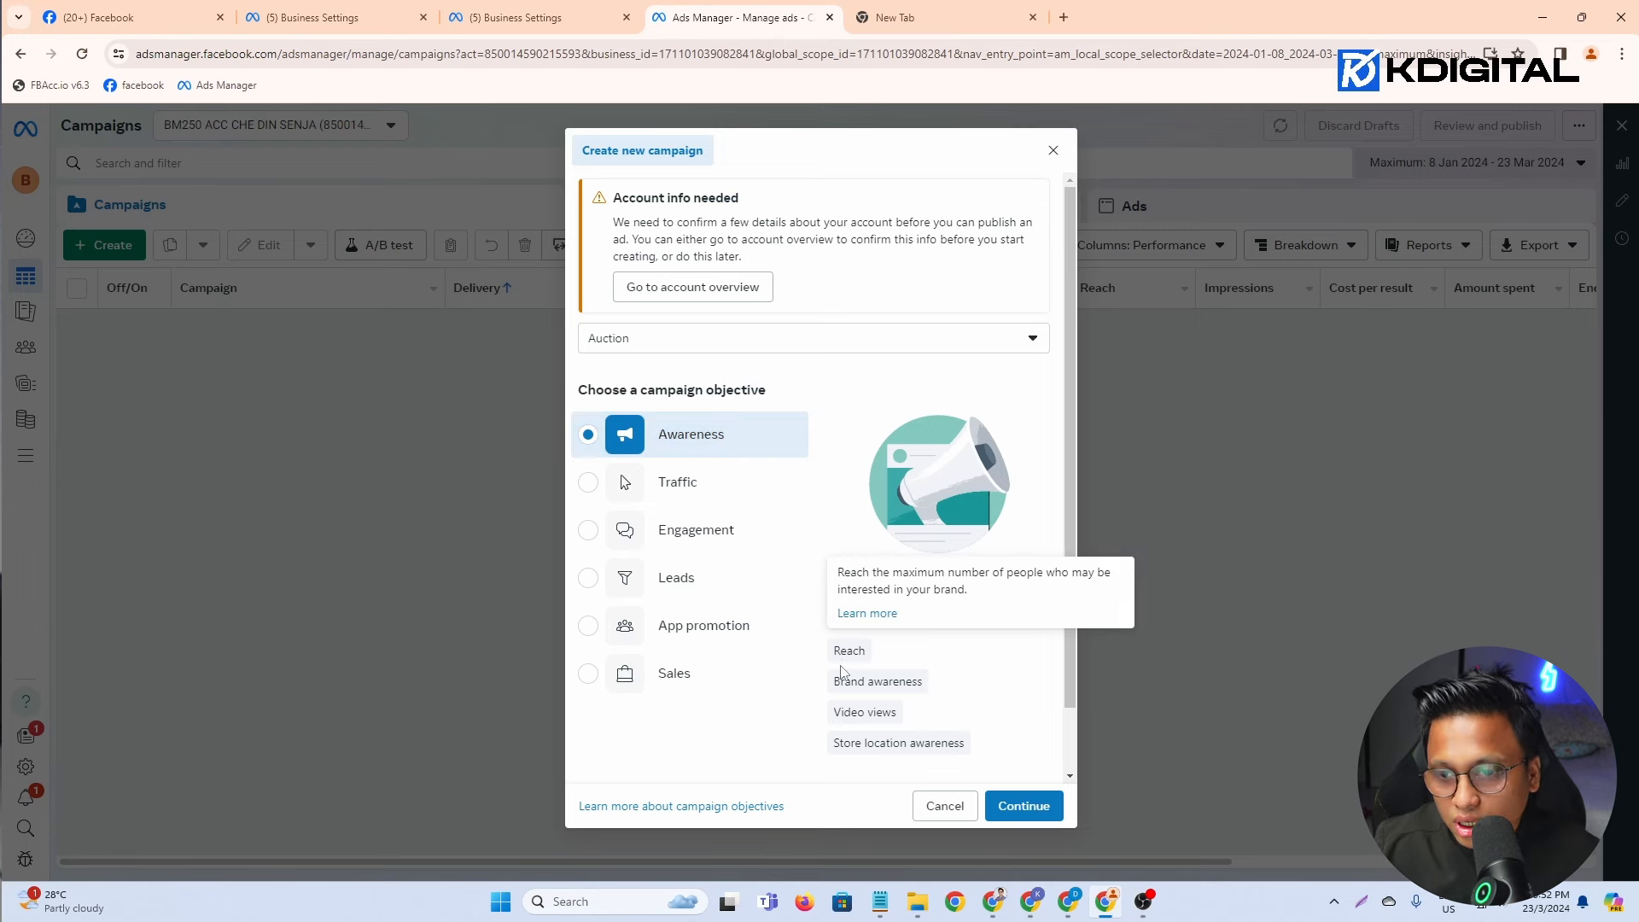
pyautogui.moveTo(845, 685)
pyautogui.moveTo(855, 720)
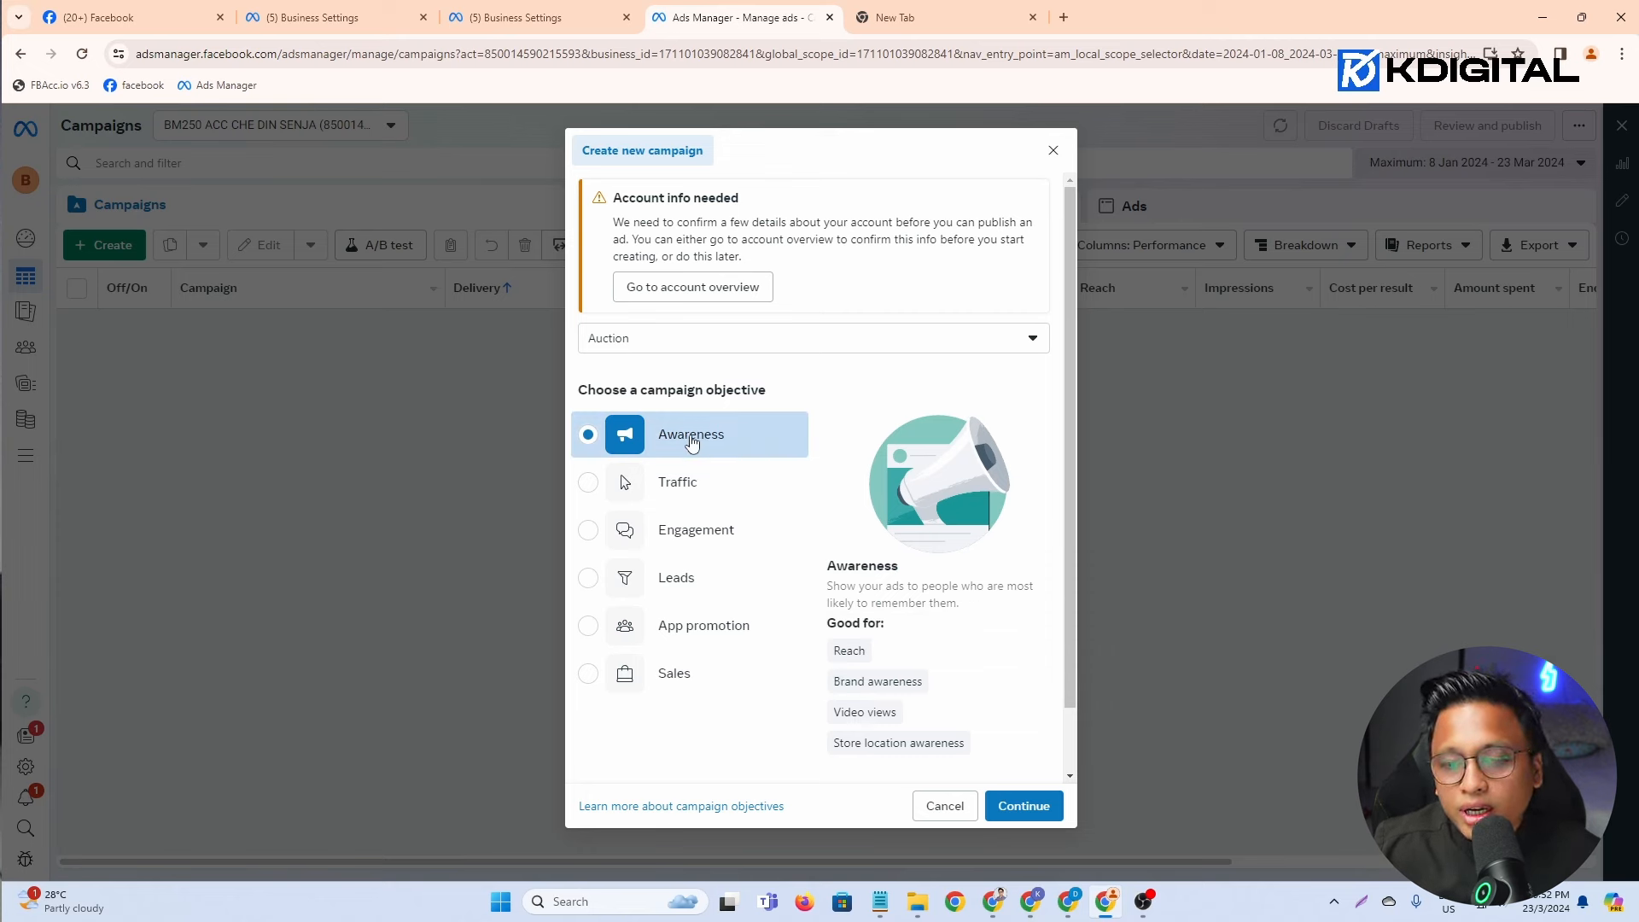
pyautogui.click(714, 533)
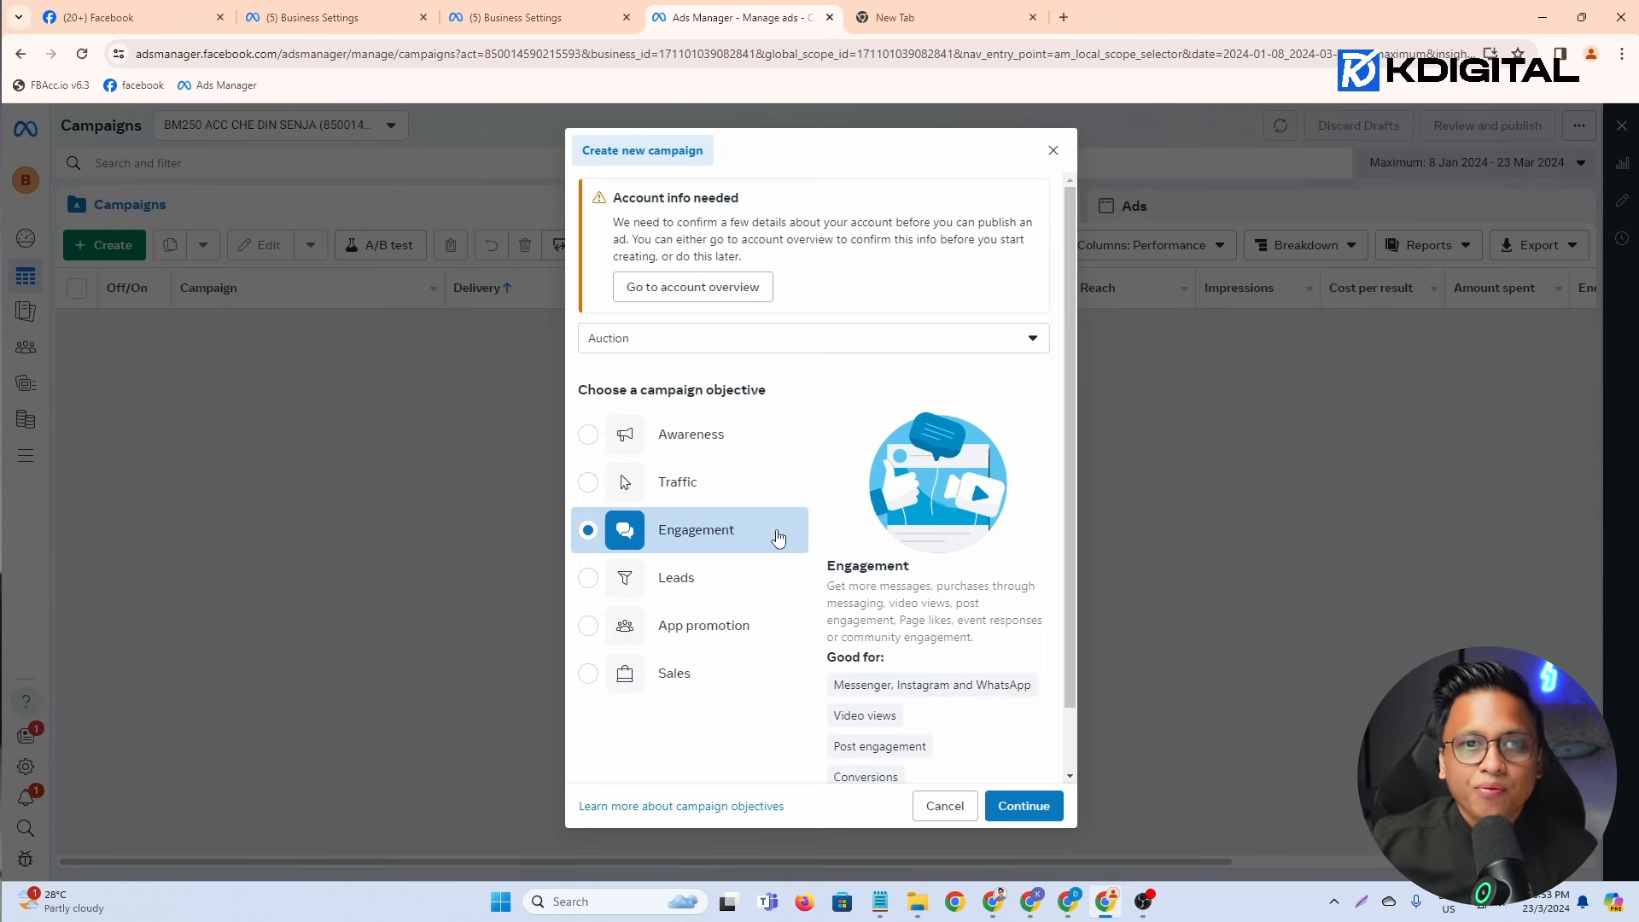
# Step: Go to Facebook, switch to the Sendtify - Software Blast Wasap profile and open its Page
pyautogui.click(326, 9)
pyautogui.click(181, 12)
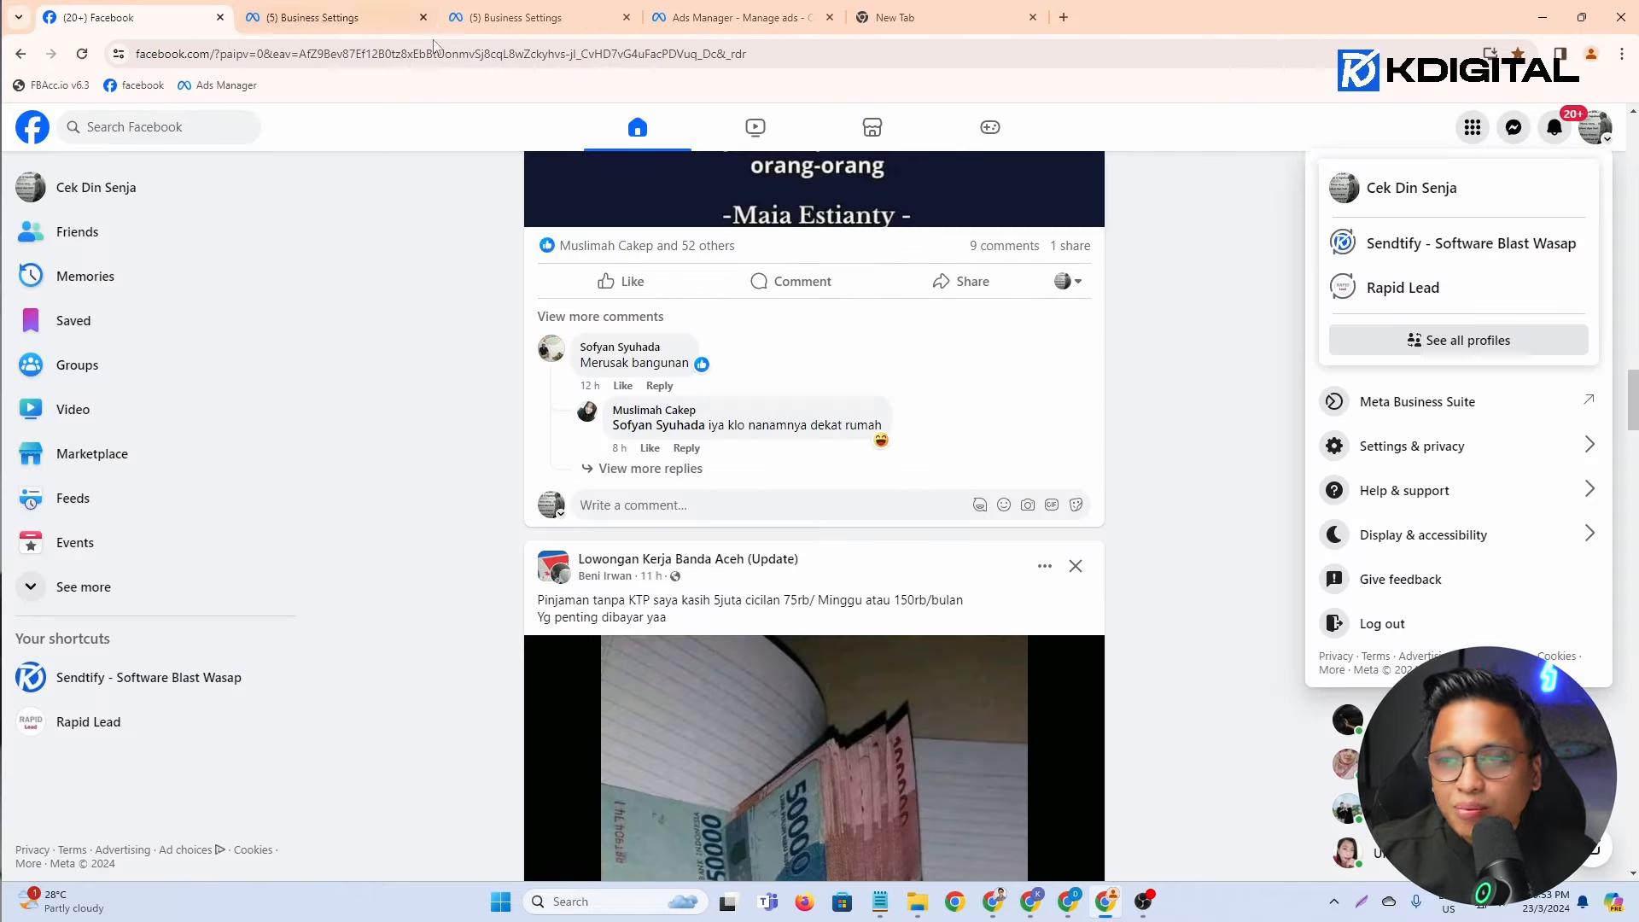
pyautogui.click(1390, 244)
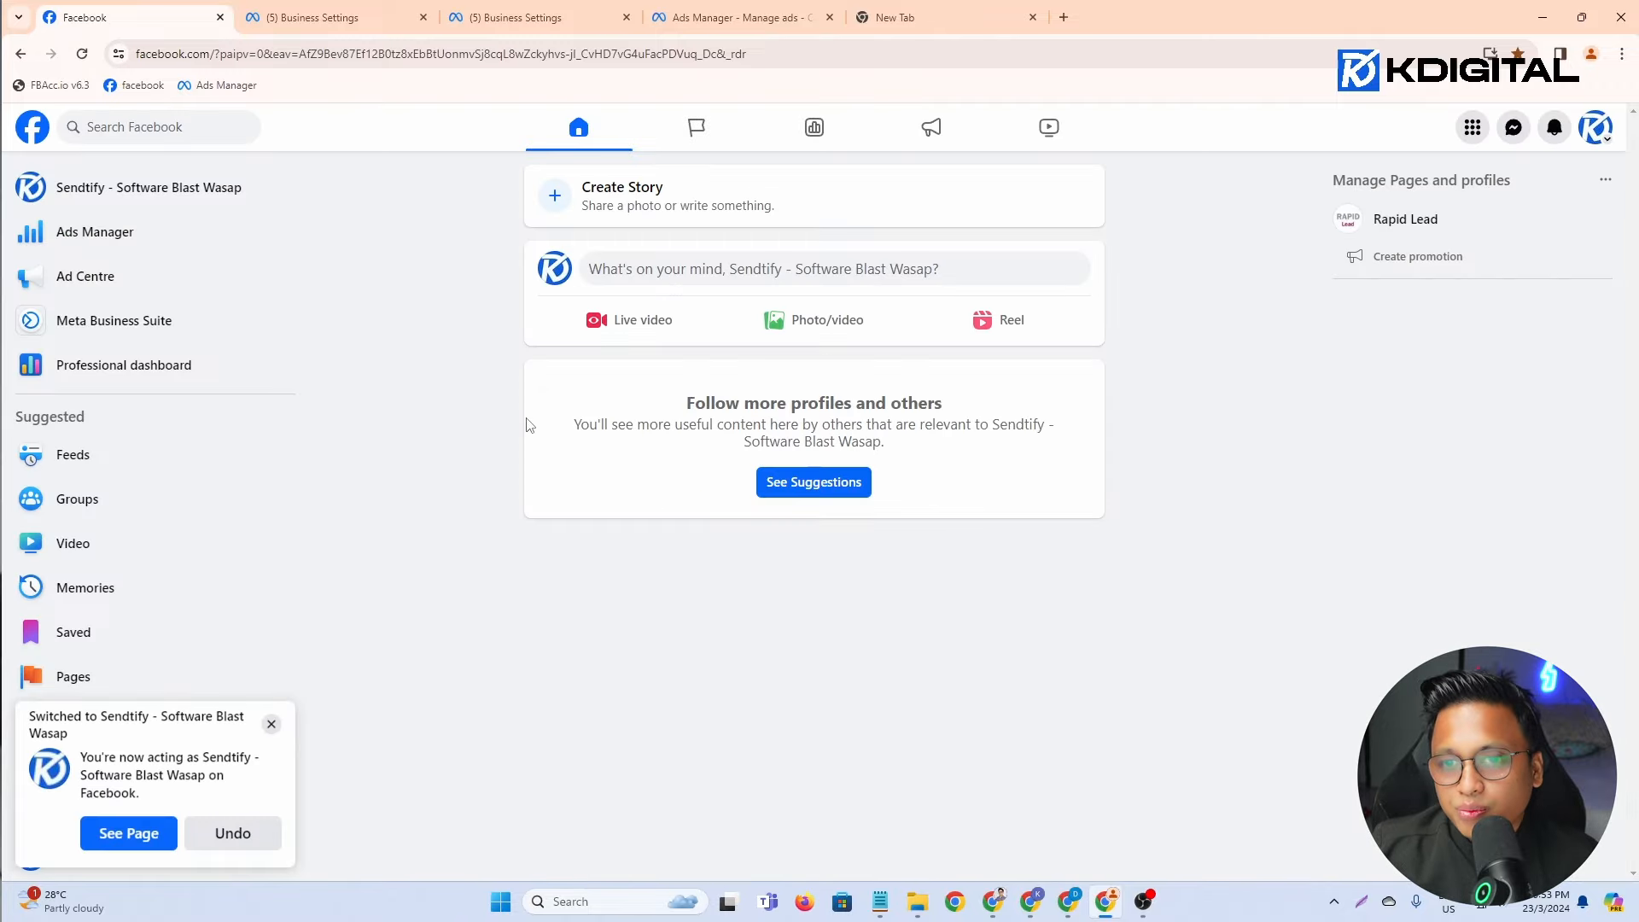
pyautogui.click(147, 199)
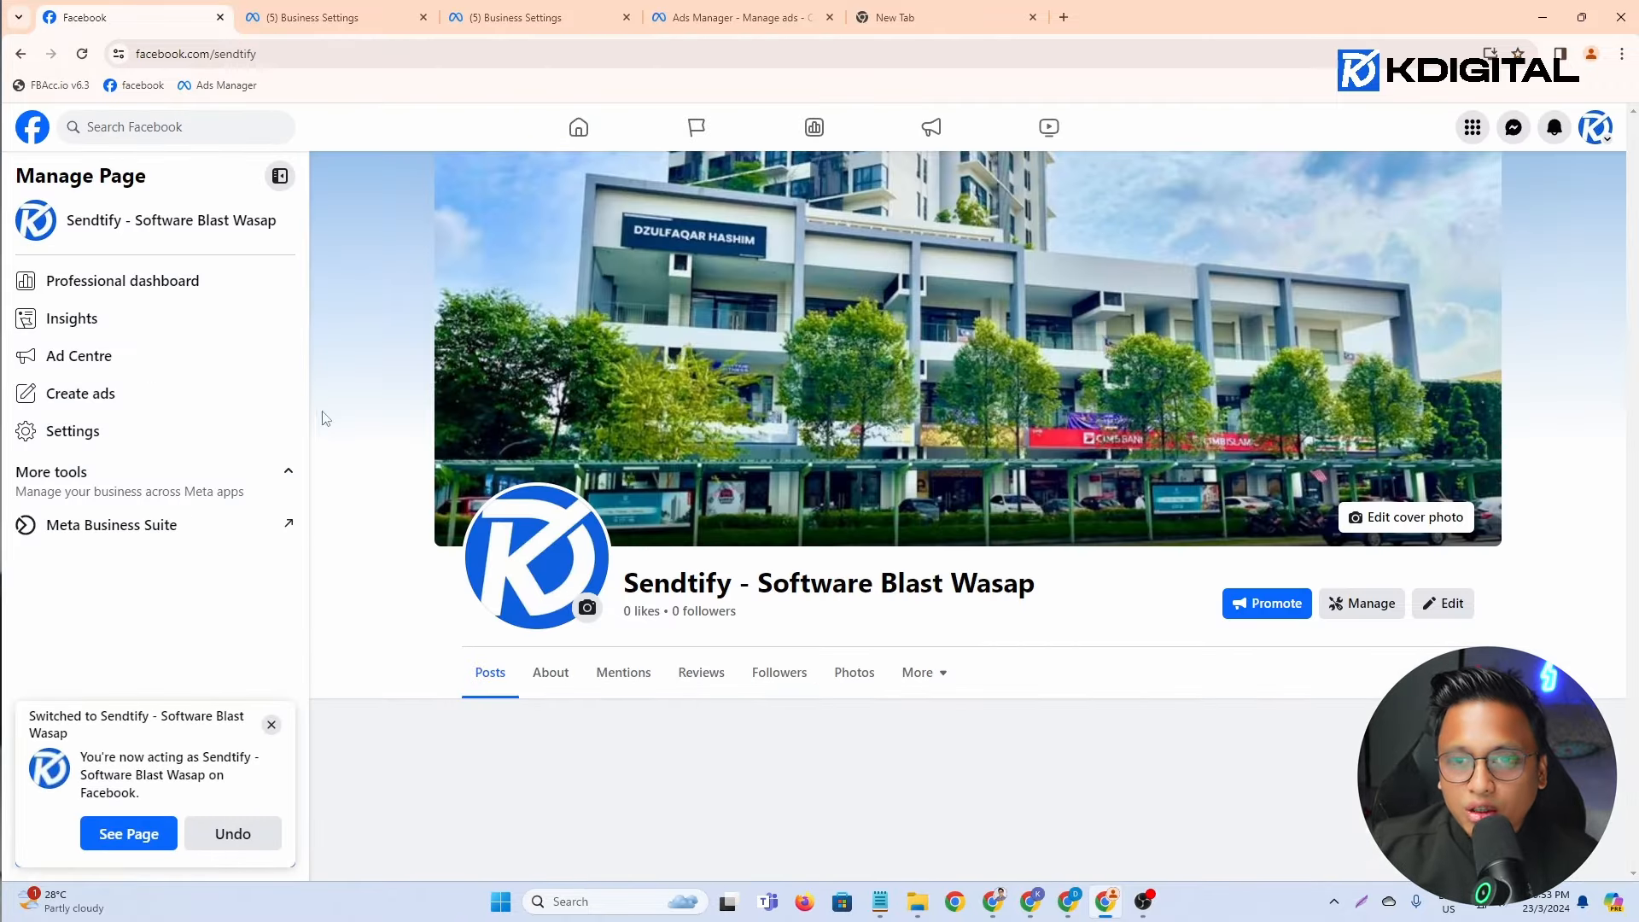
# Step: Look over the Sendtify Page's content and highlight the Page name in its header
pyautogui.scroll(-5, 403, 494)
pyautogui.scroll(2, 425, 461)
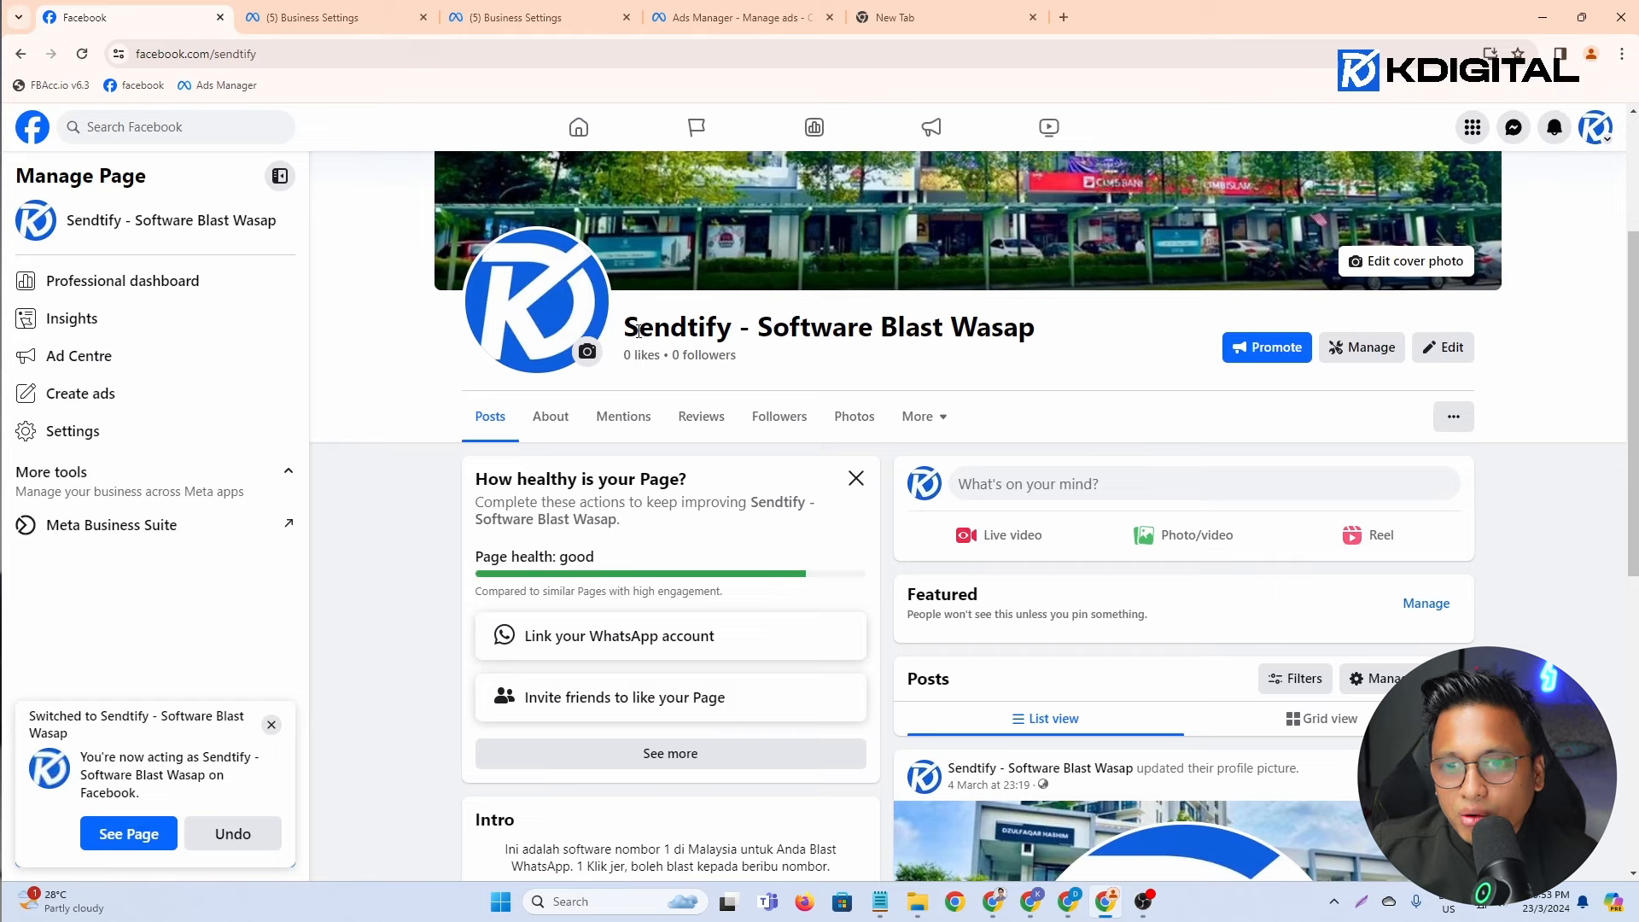
pyautogui.moveTo(638, 331); pyautogui.dragTo(1082, 333)
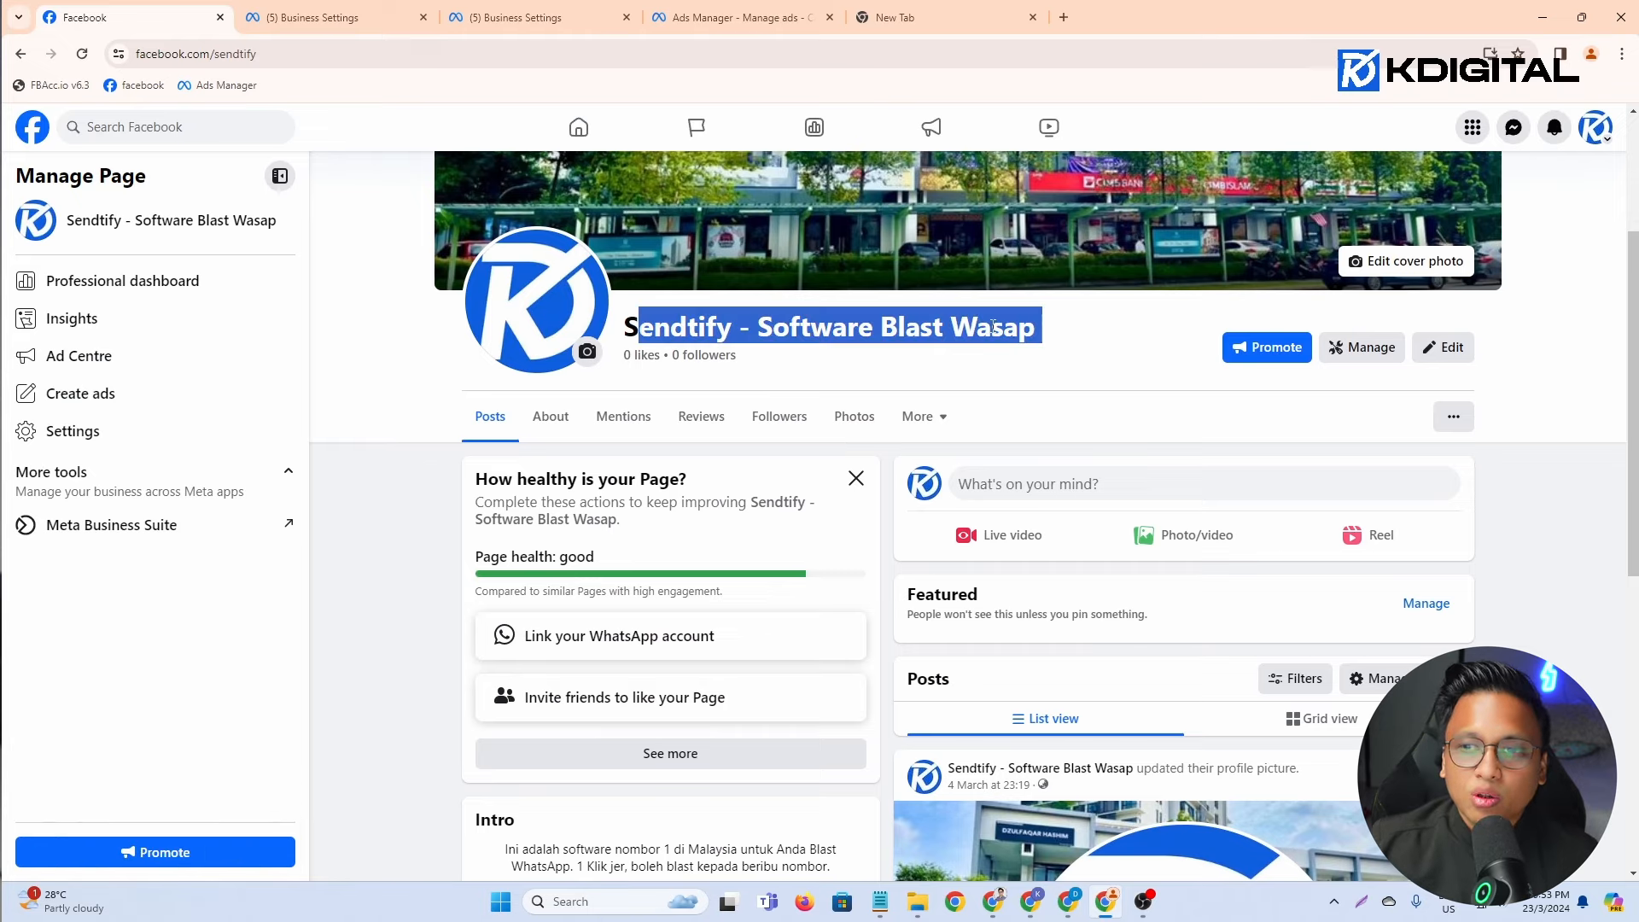
pyautogui.click(1055, 337)
pyautogui.moveTo(1034, 333); pyautogui.dragTo(606, 332)
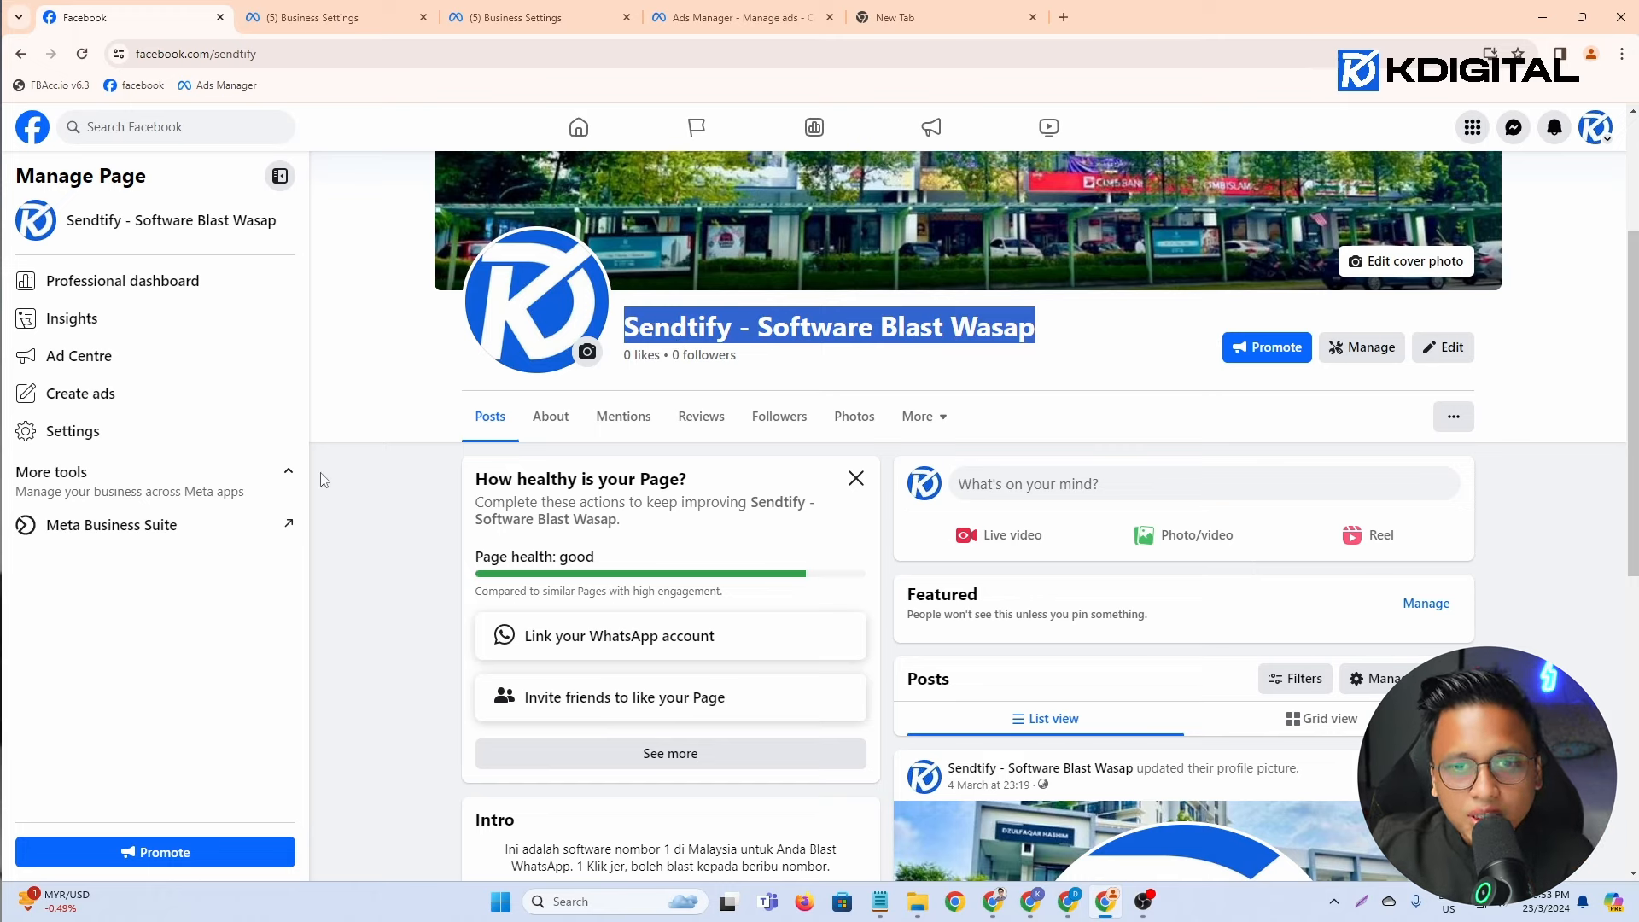
# Step: View the Page's general settings, return to the home feed, check the available profiles and reopen the Sendtify Page
pyautogui.click(68, 432)
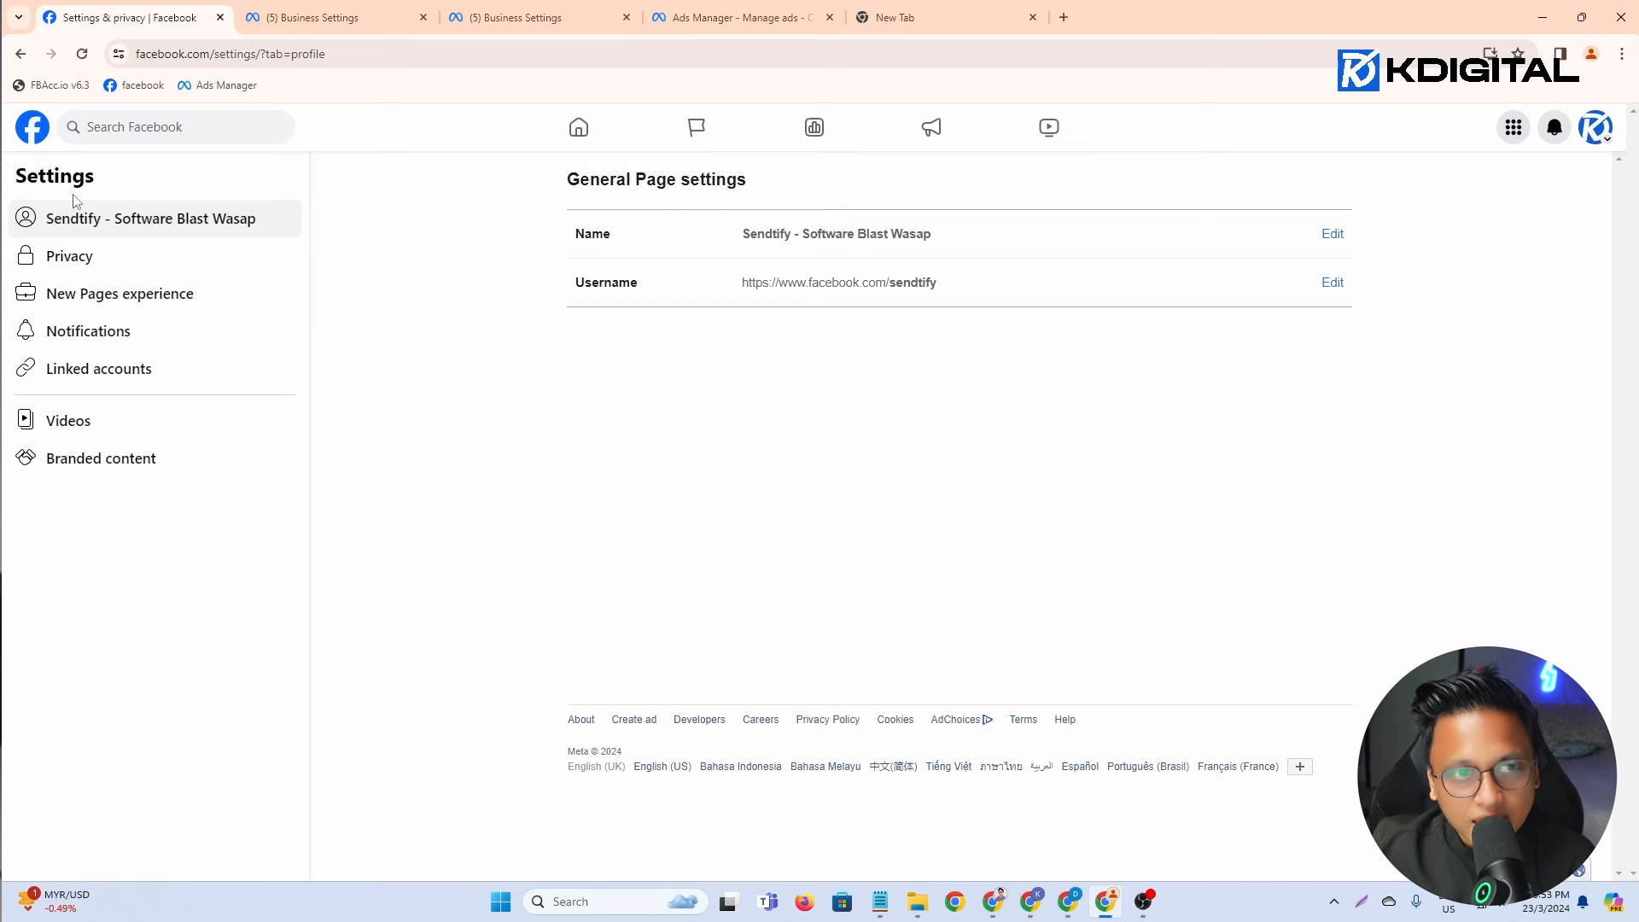
pyautogui.click(23, 141)
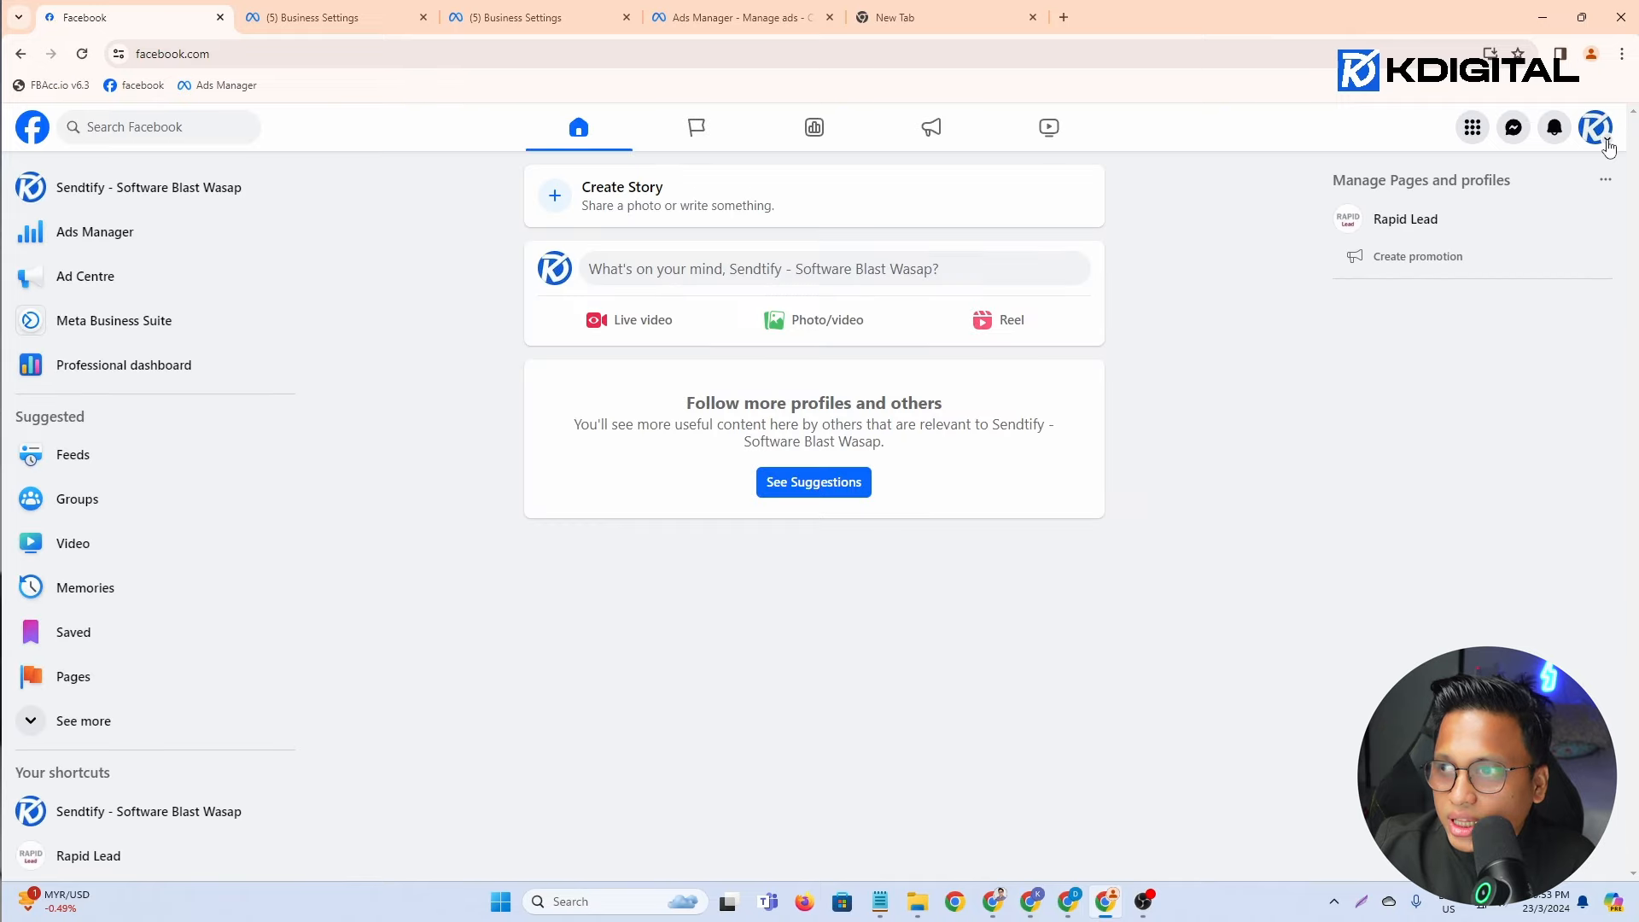
pyautogui.click(1596, 128)
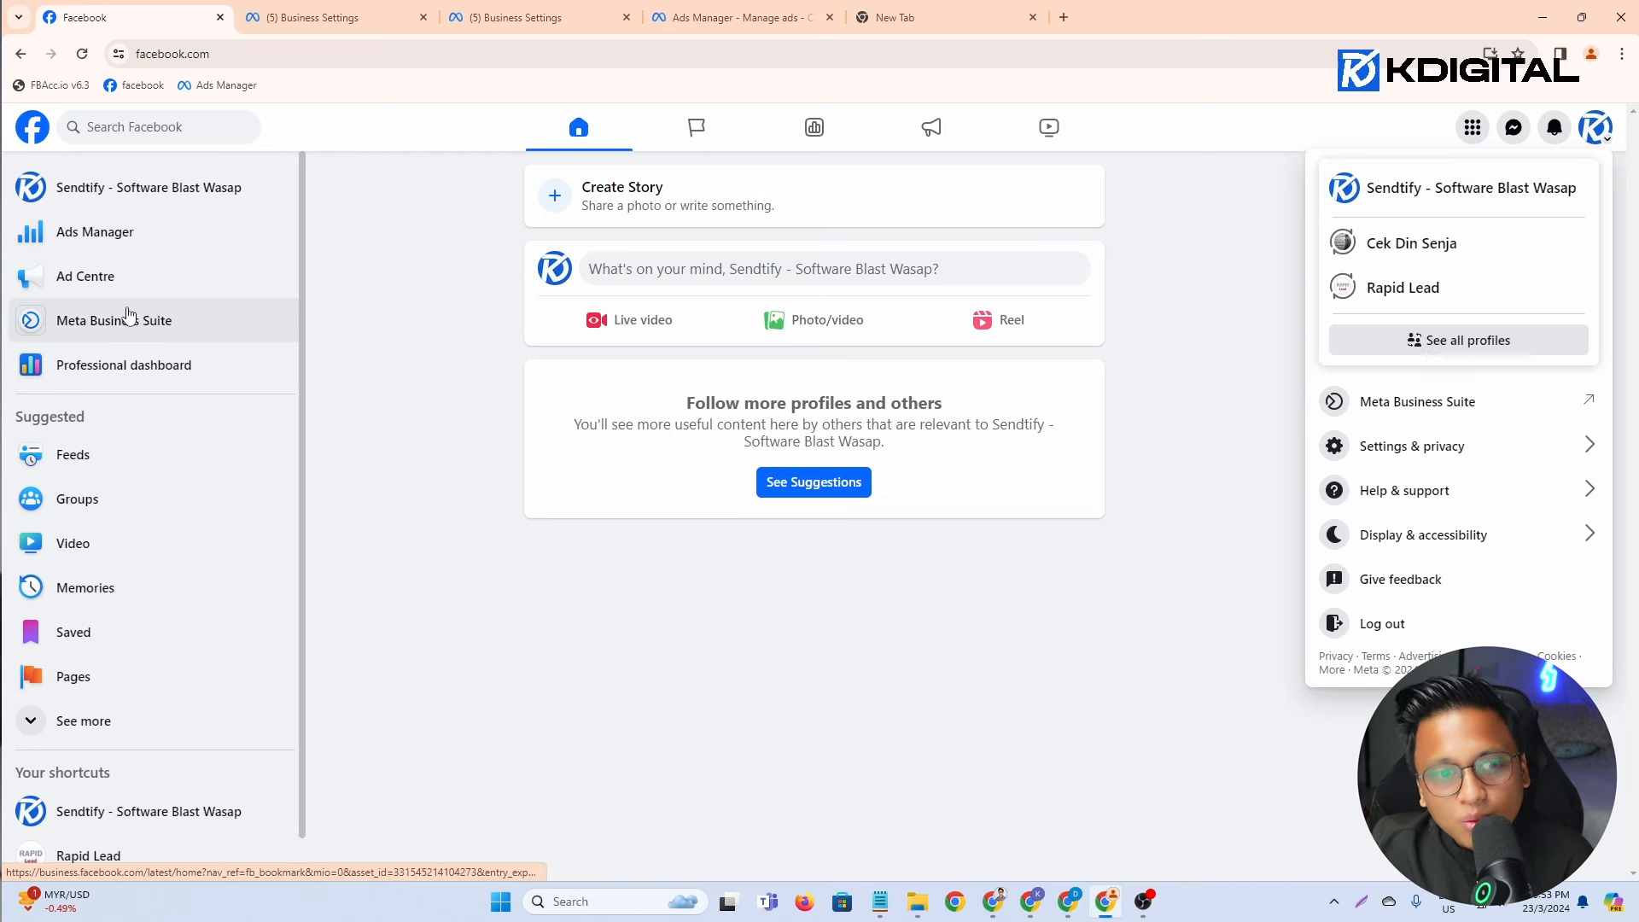
pyautogui.click(38, 187)
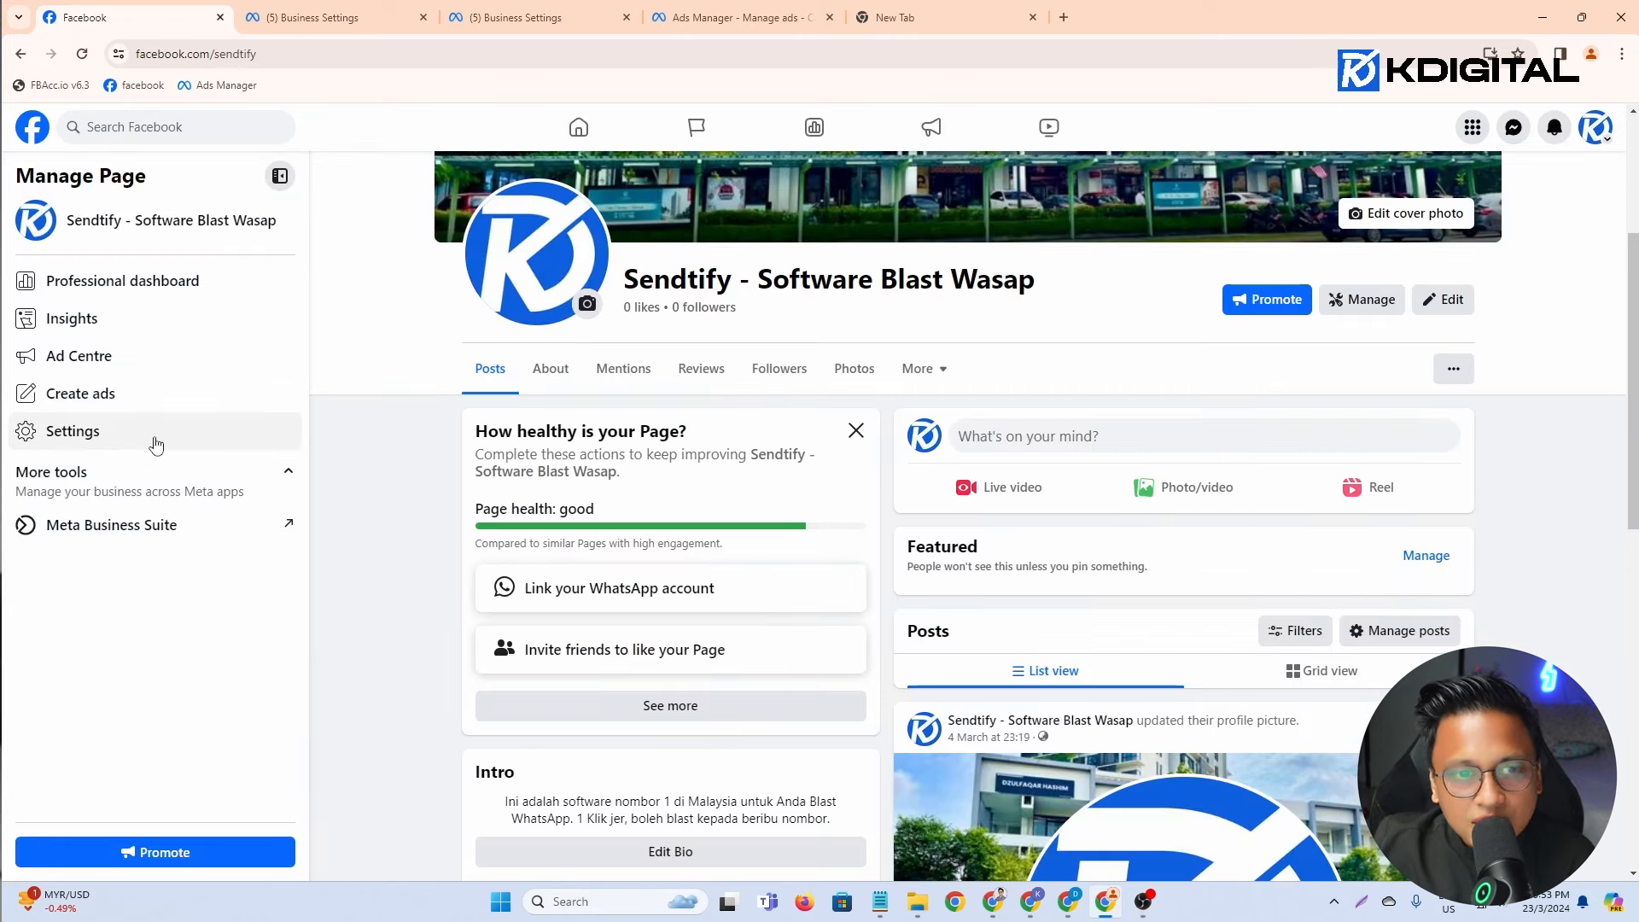
# Step: Review the Instagram and WhatsApp connections in the Page's linked accounts settings, and clear the prefilled WhatsApp phone number
pyautogui.click(88, 442)
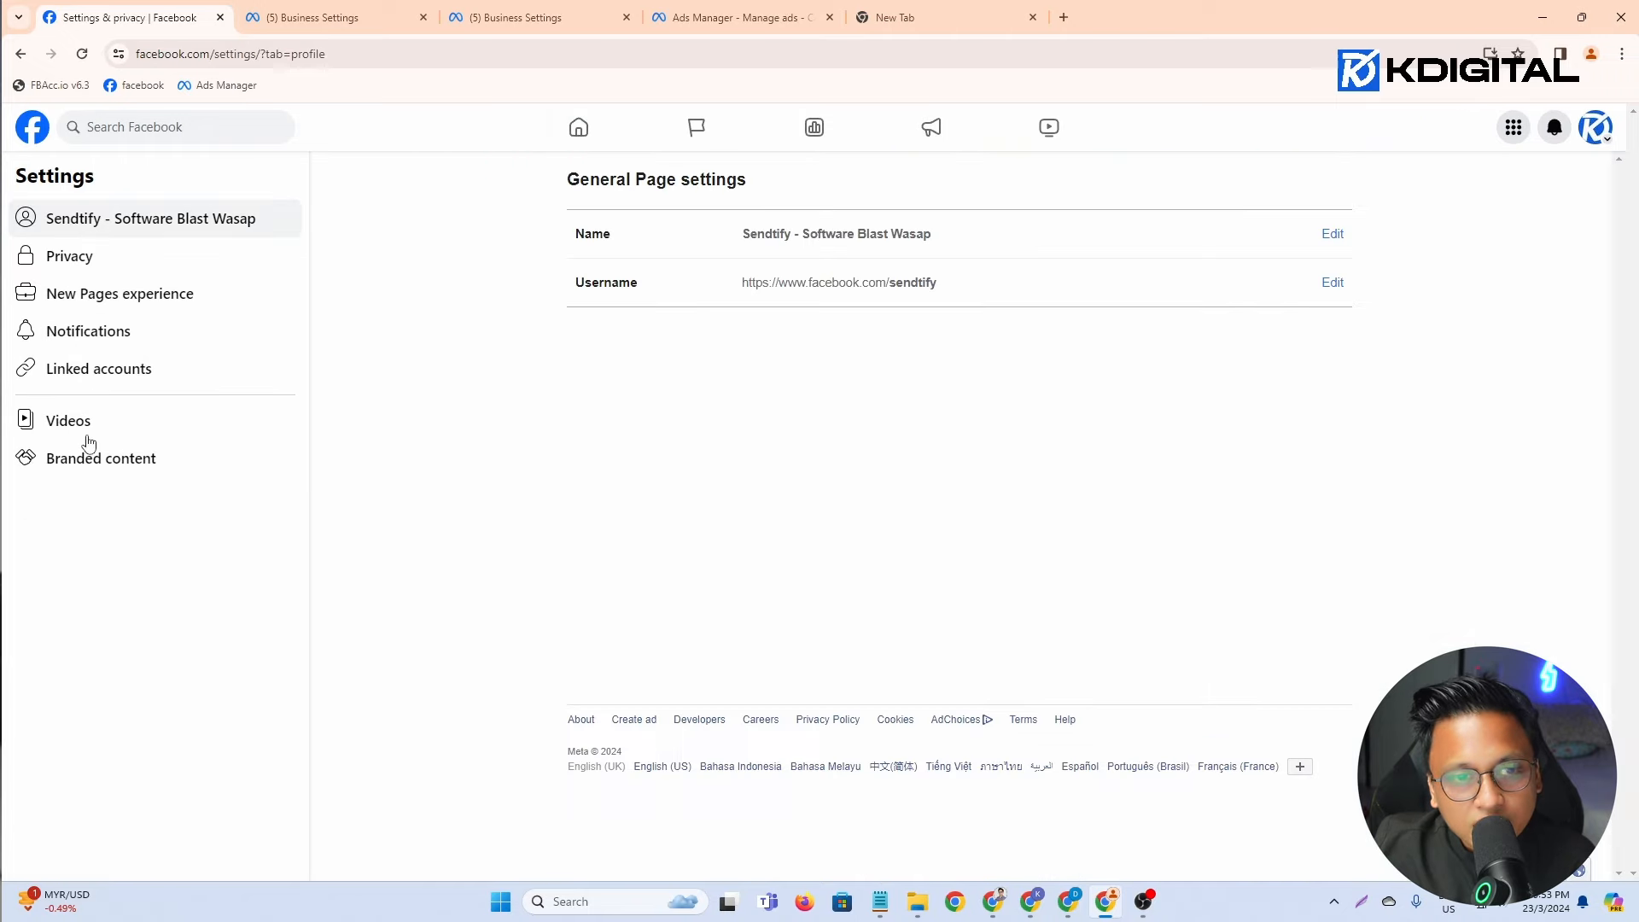
pyautogui.click(68, 379)
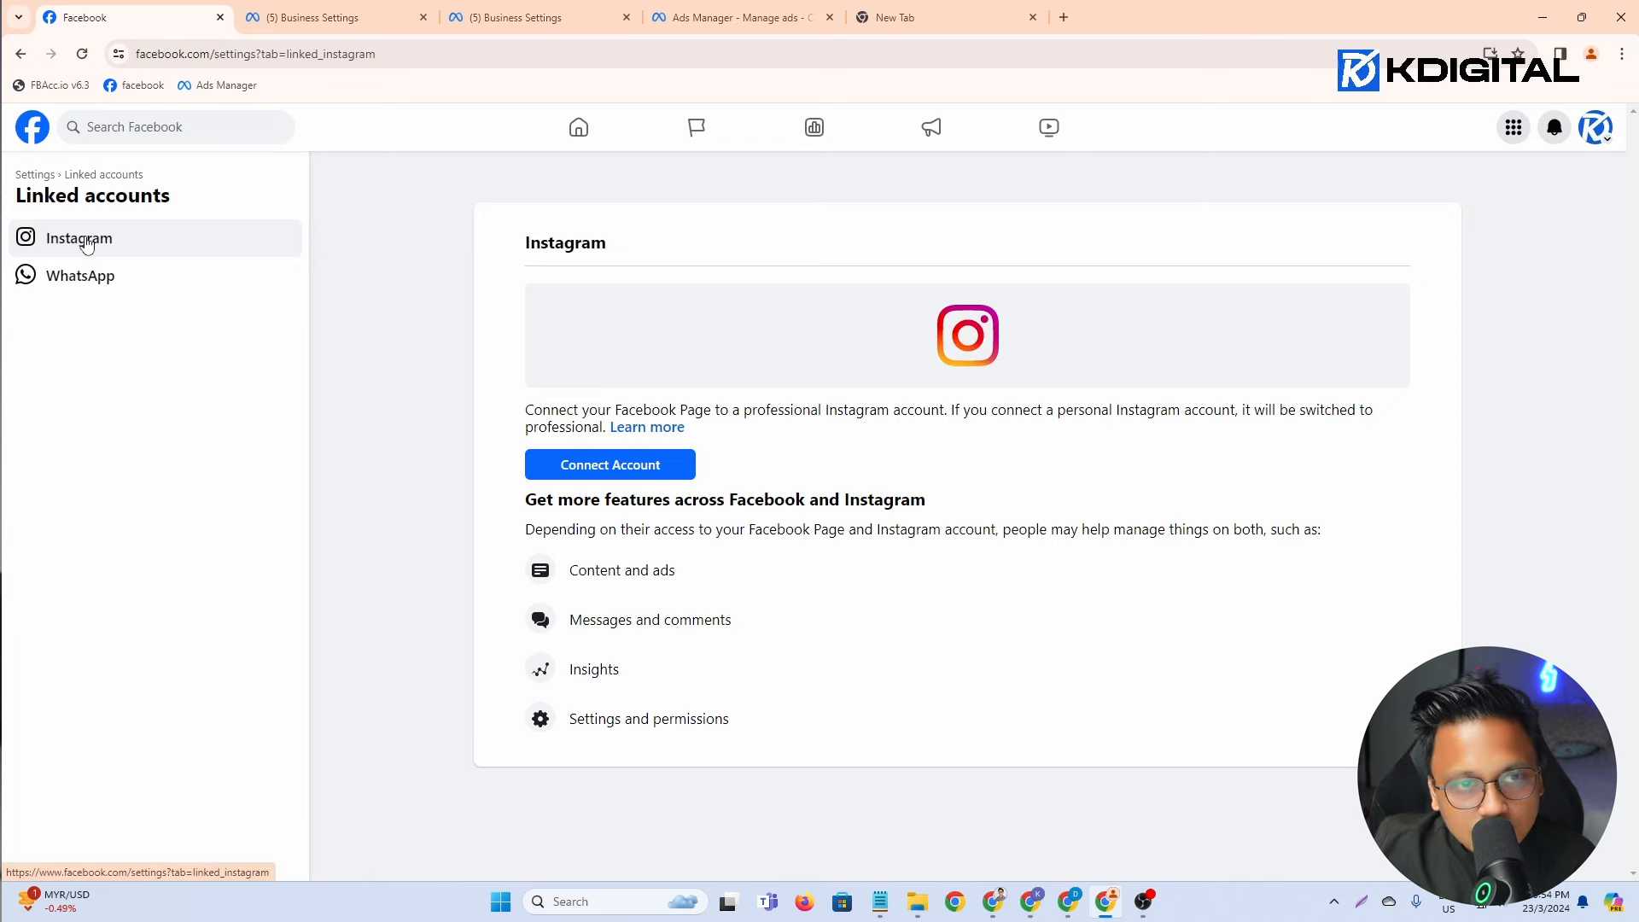
pyautogui.click(89, 288)
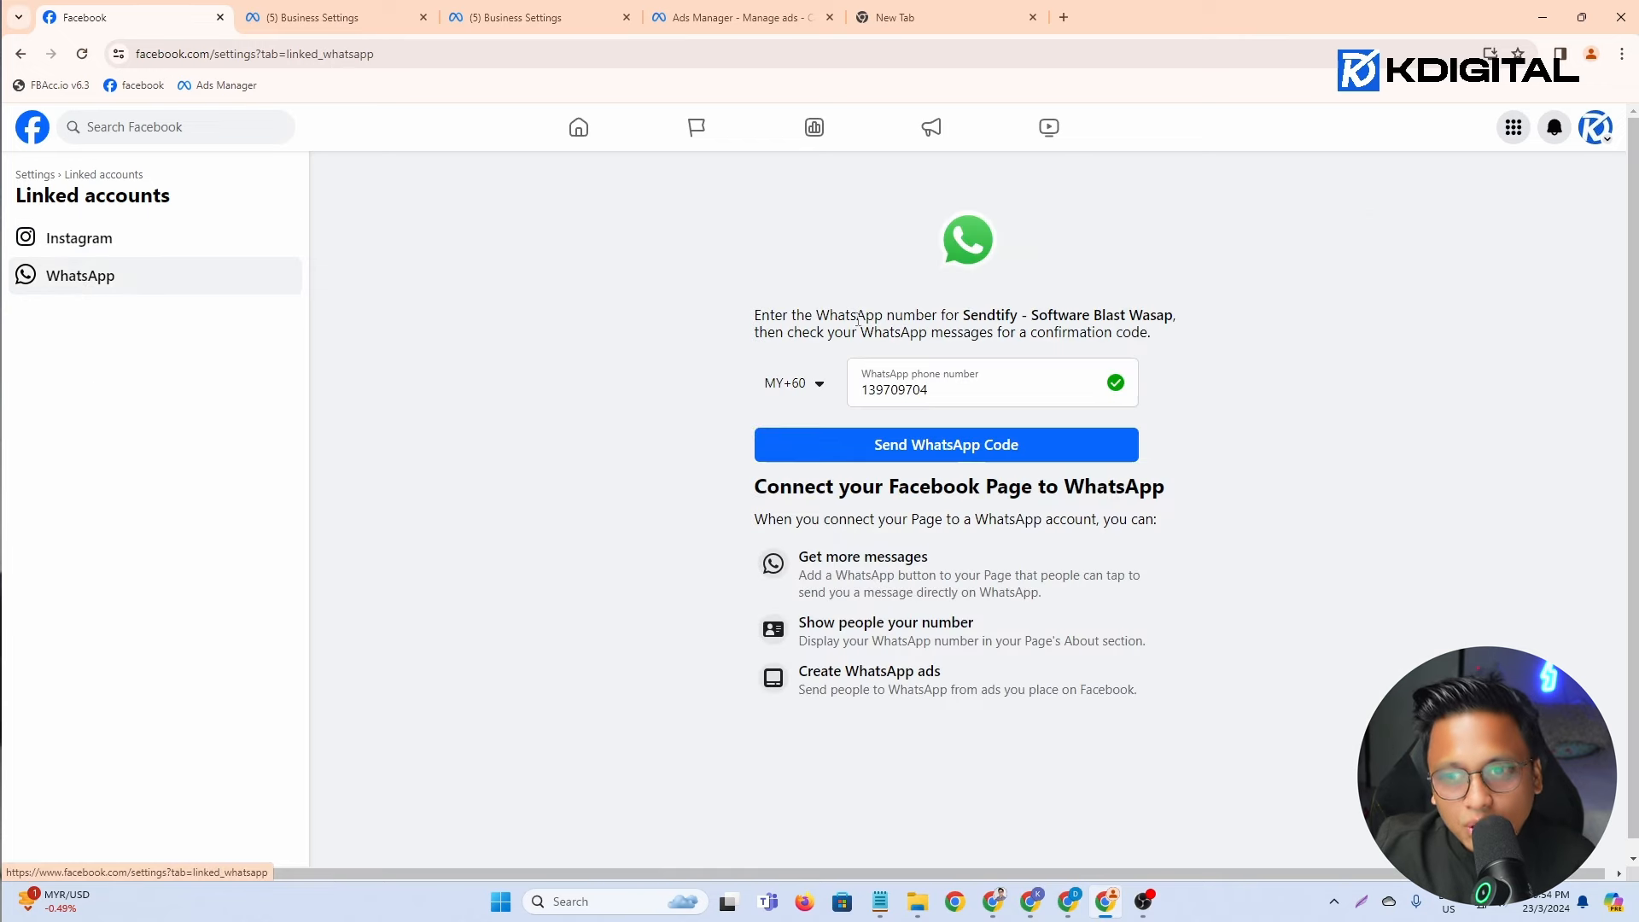
pyautogui.moveTo(1014, 391); pyautogui.dragTo(632, 391)
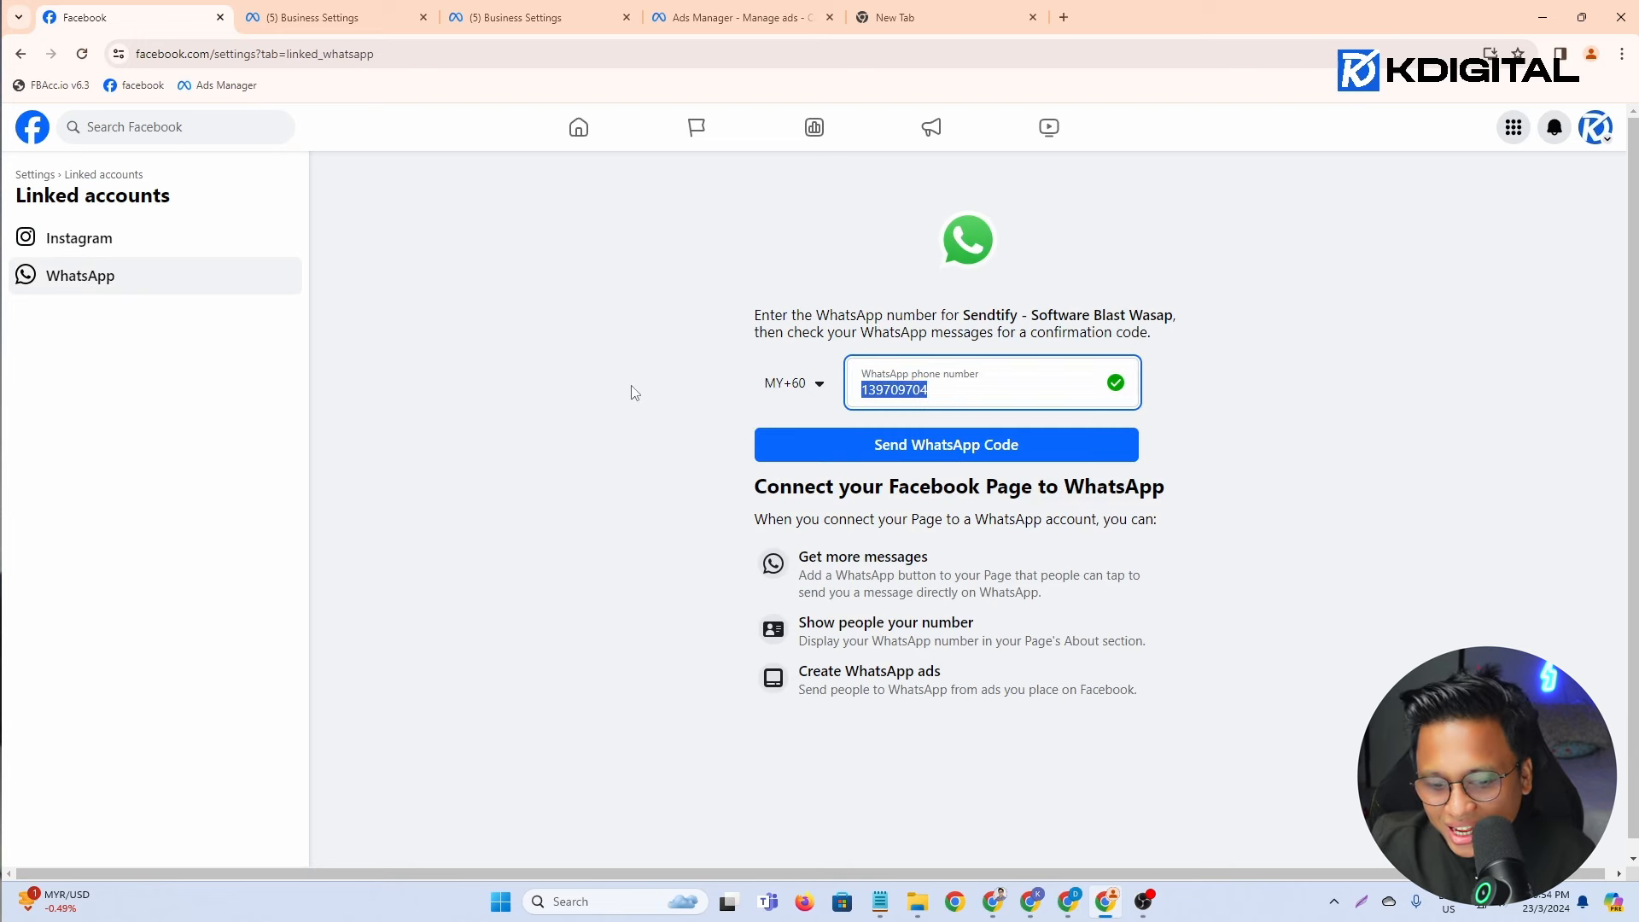
pyautogui.press('BackSpace')
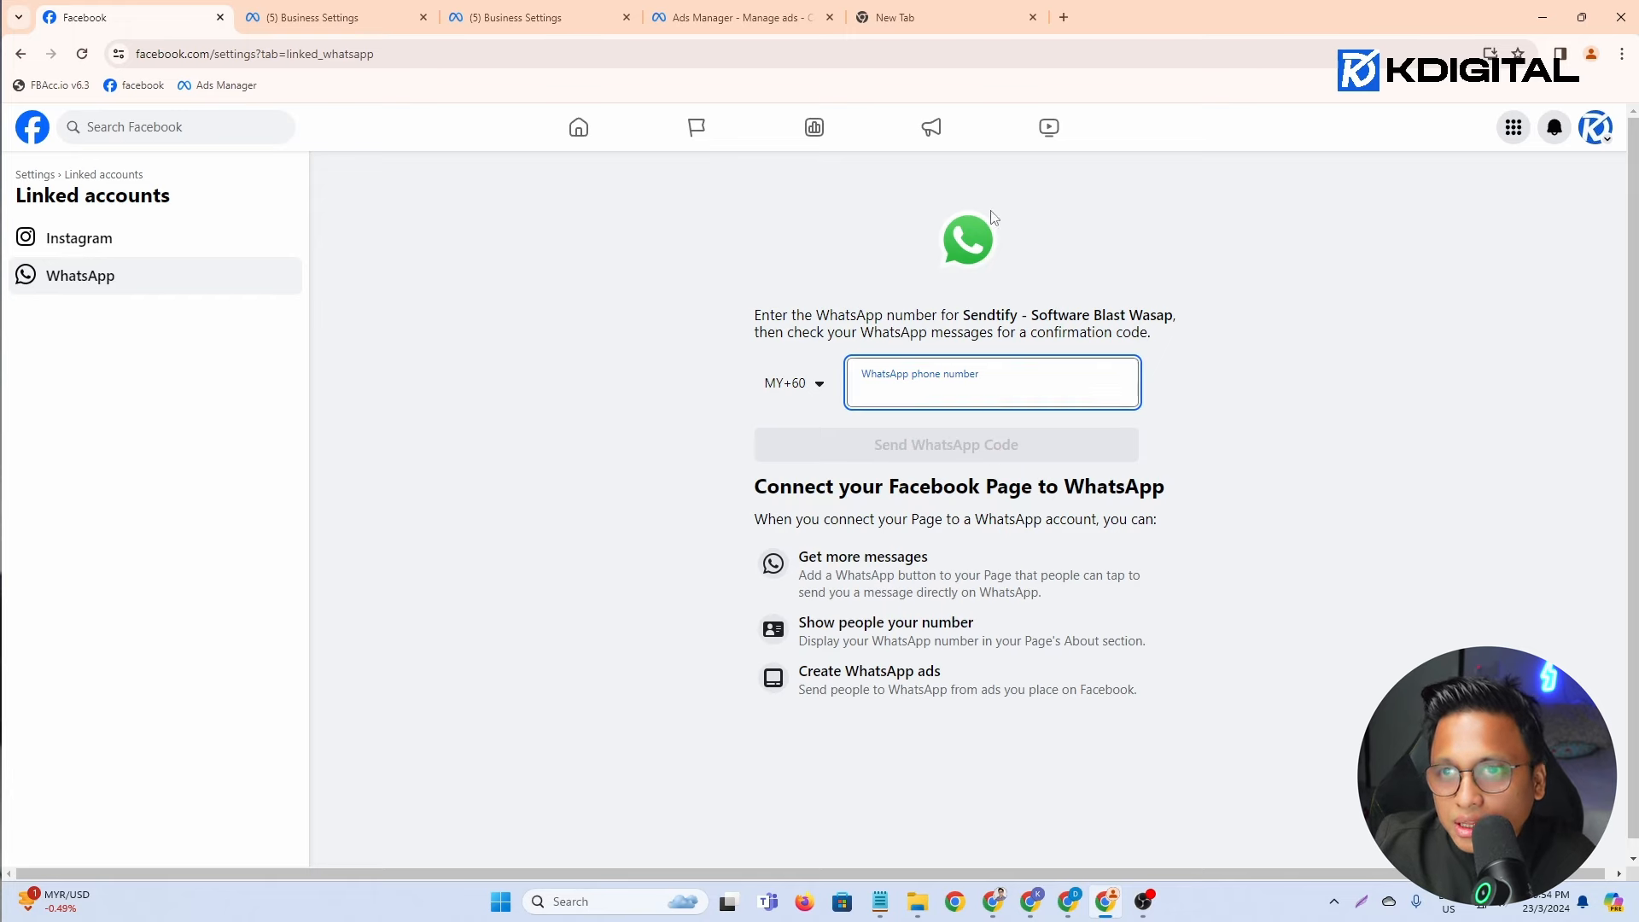
pyautogui.click(935, 18)
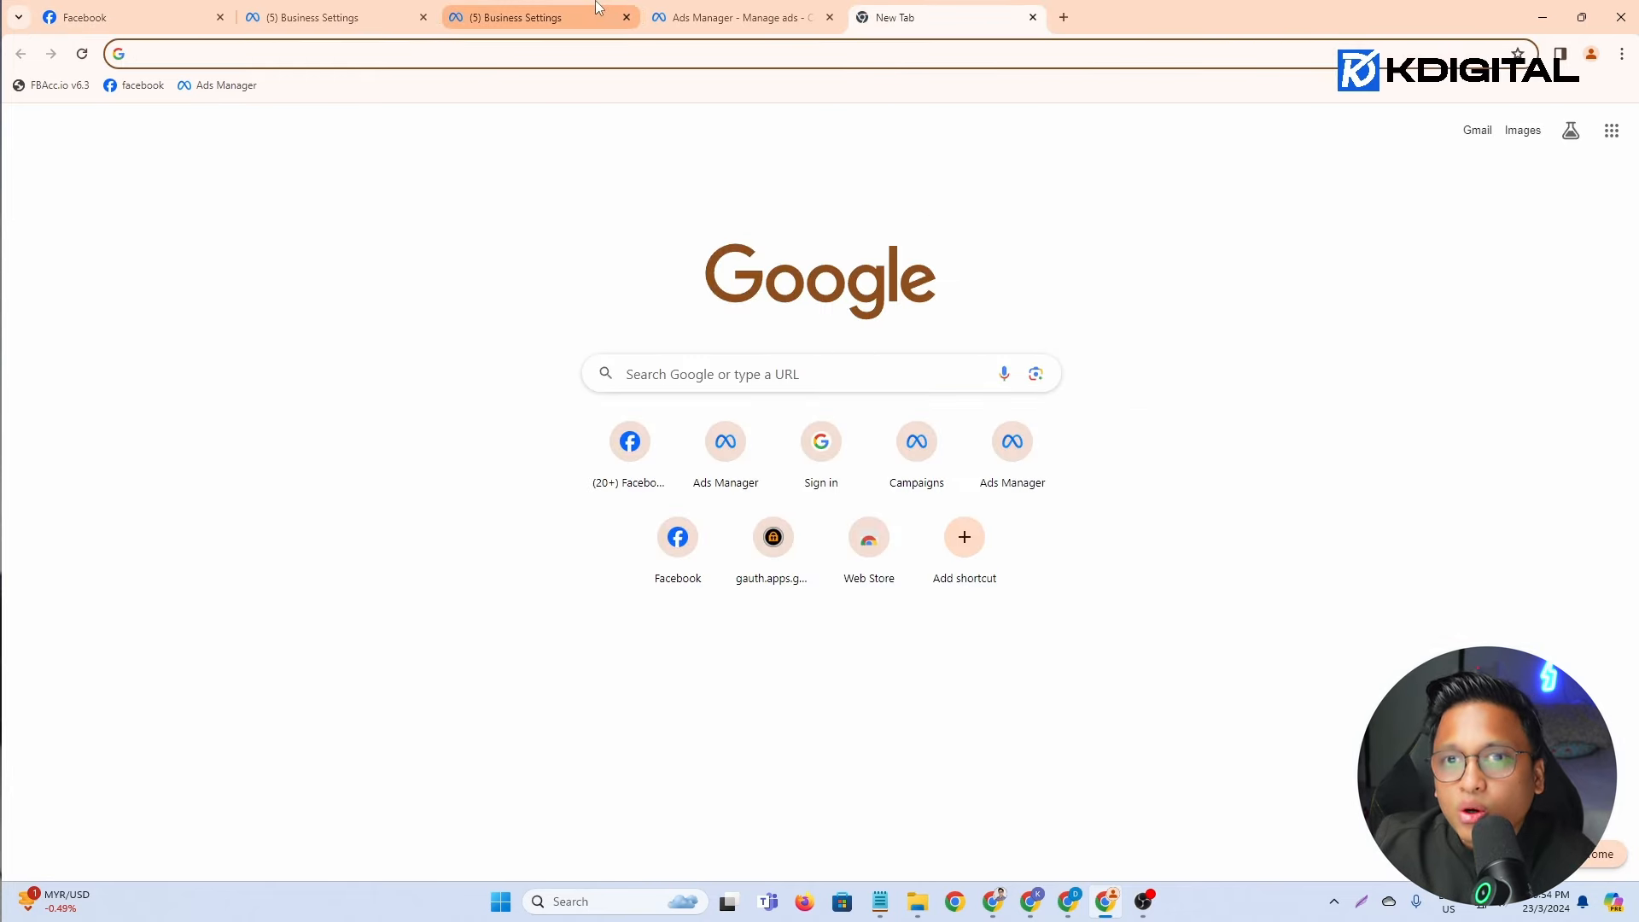
# Step: Check the Page's WhatsApp link settings and the BM250 ad accounts, and select the Traffic objective for the new campaign in Ads Manager
pyautogui.click(171, 17)
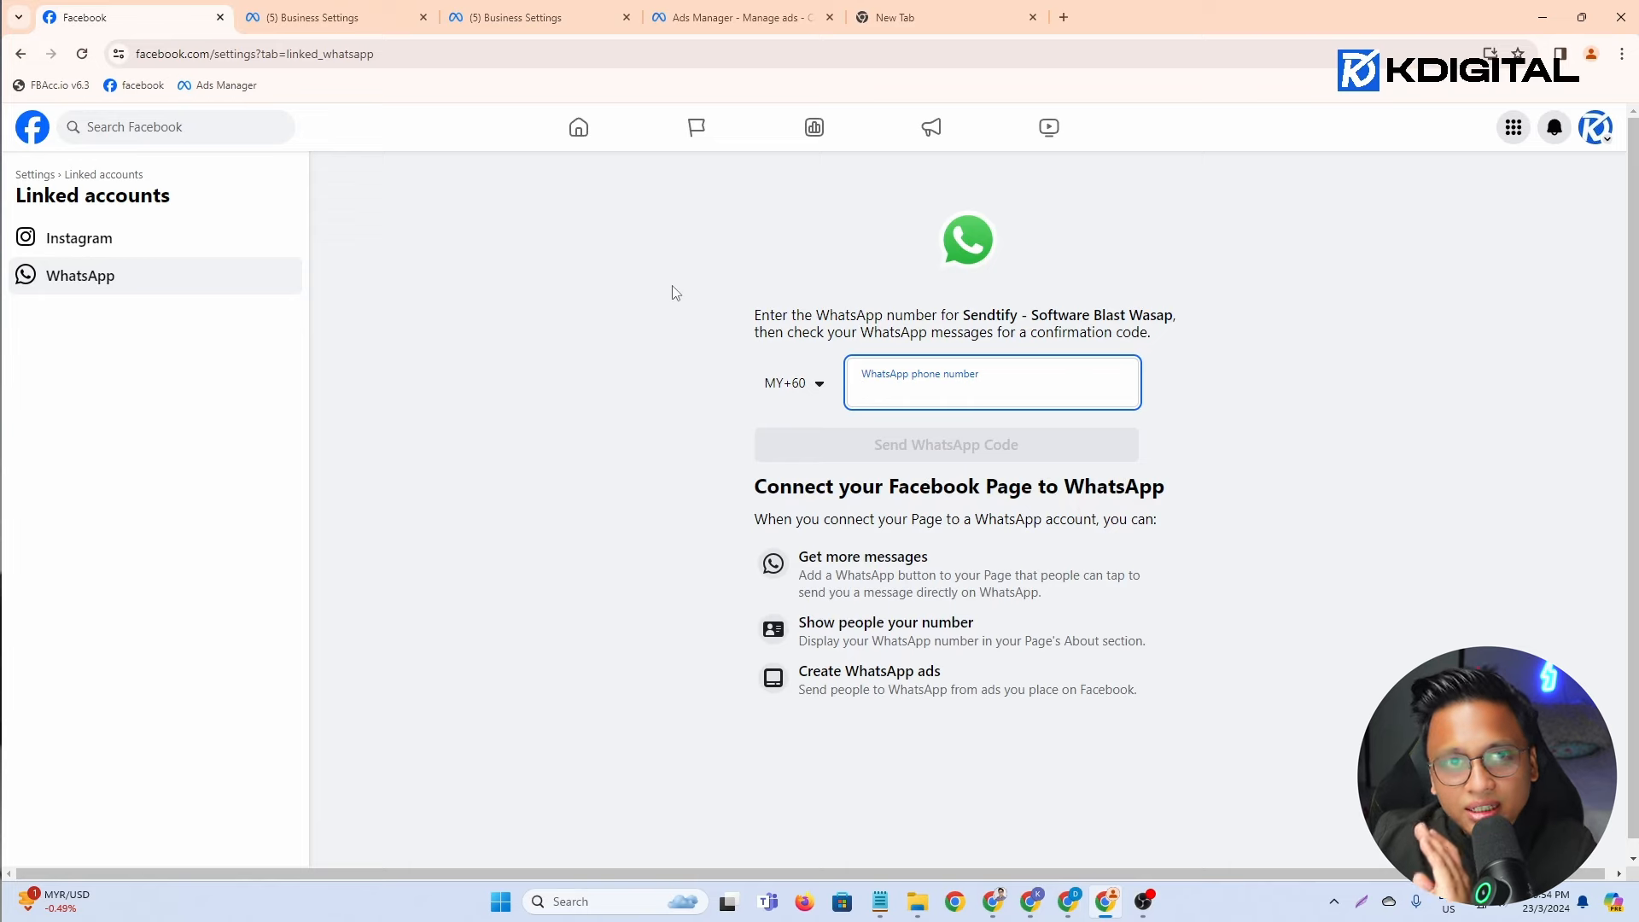
pyautogui.click(279, 23)
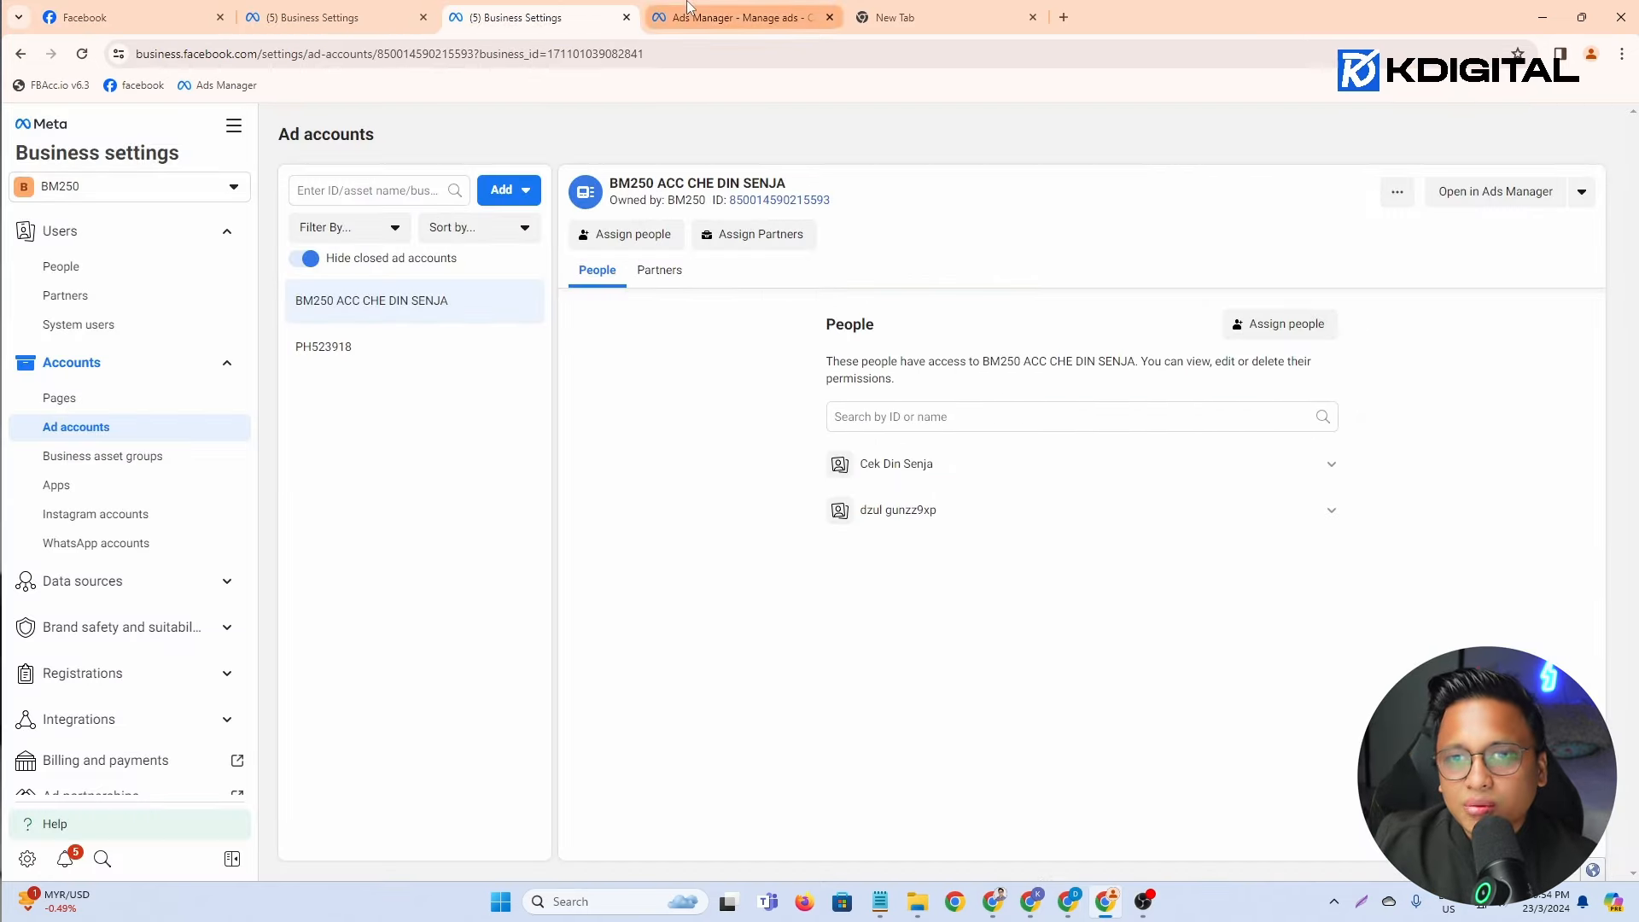
pyautogui.click(734, 17)
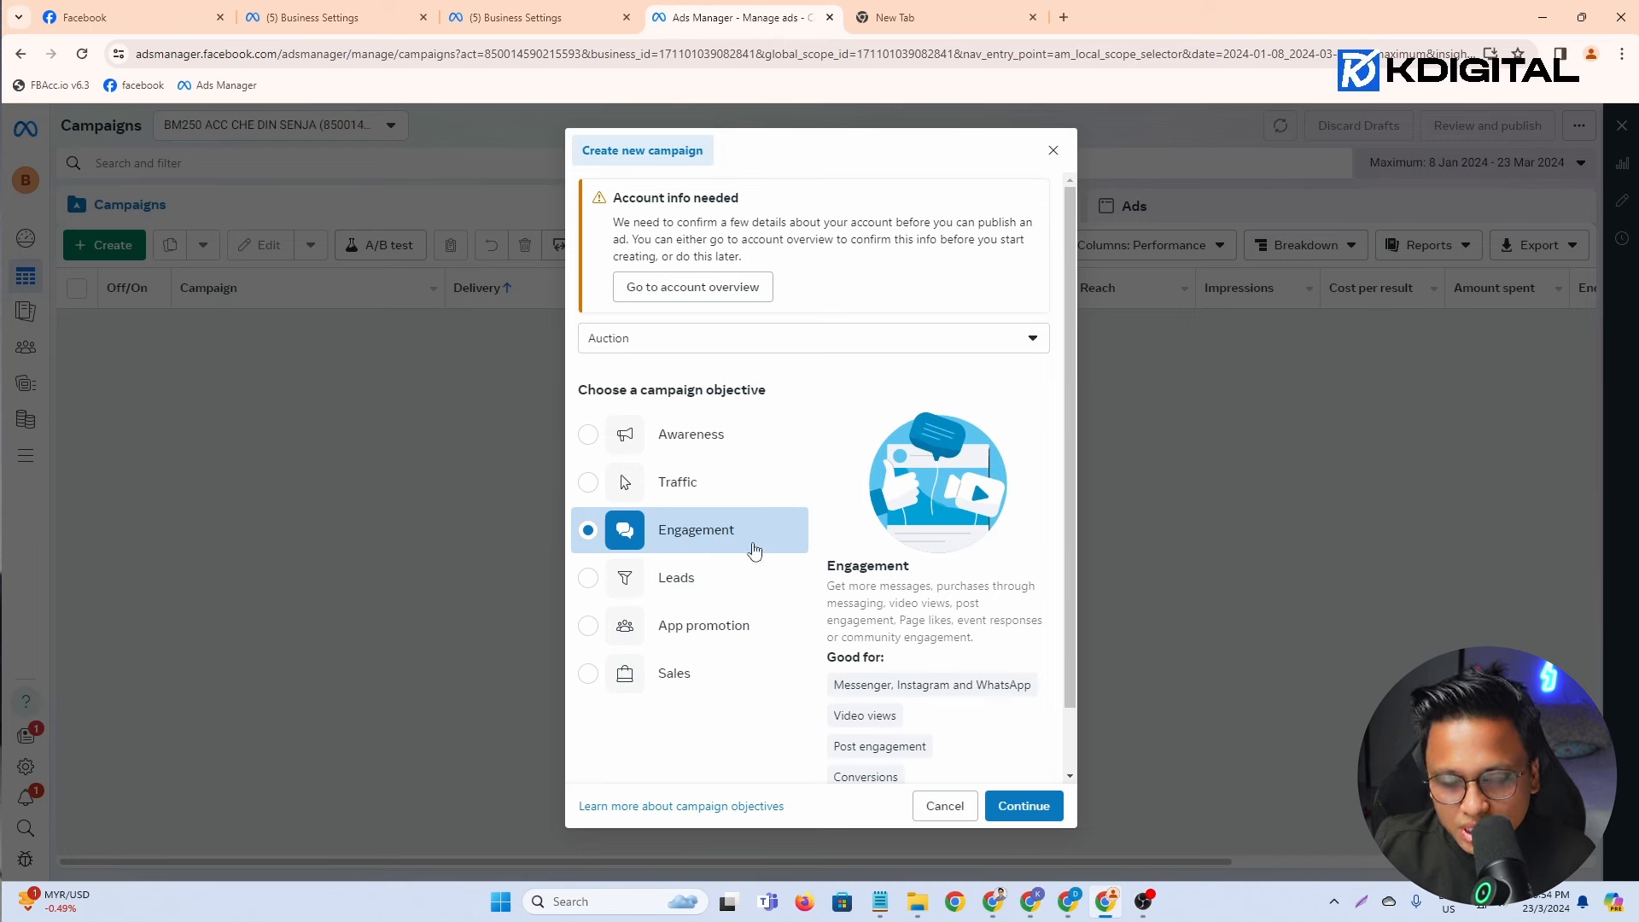
pyautogui.click(684, 500)
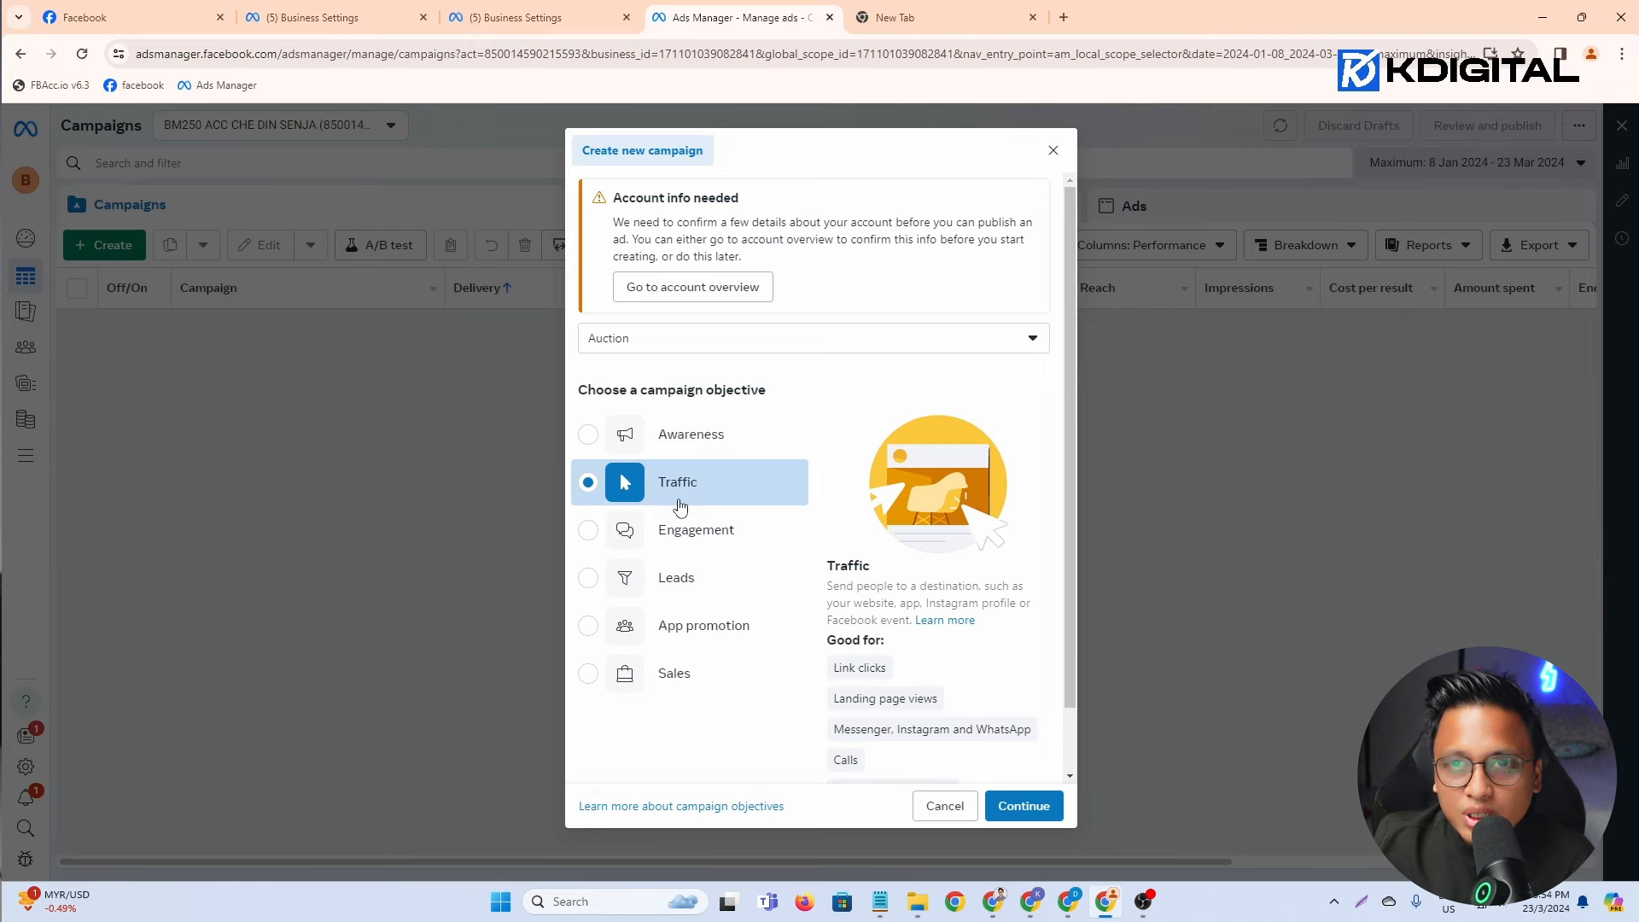
# Step: Leave the Page's linked accounts settings and return to the Facebook home feed
pyautogui.click(175, 17)
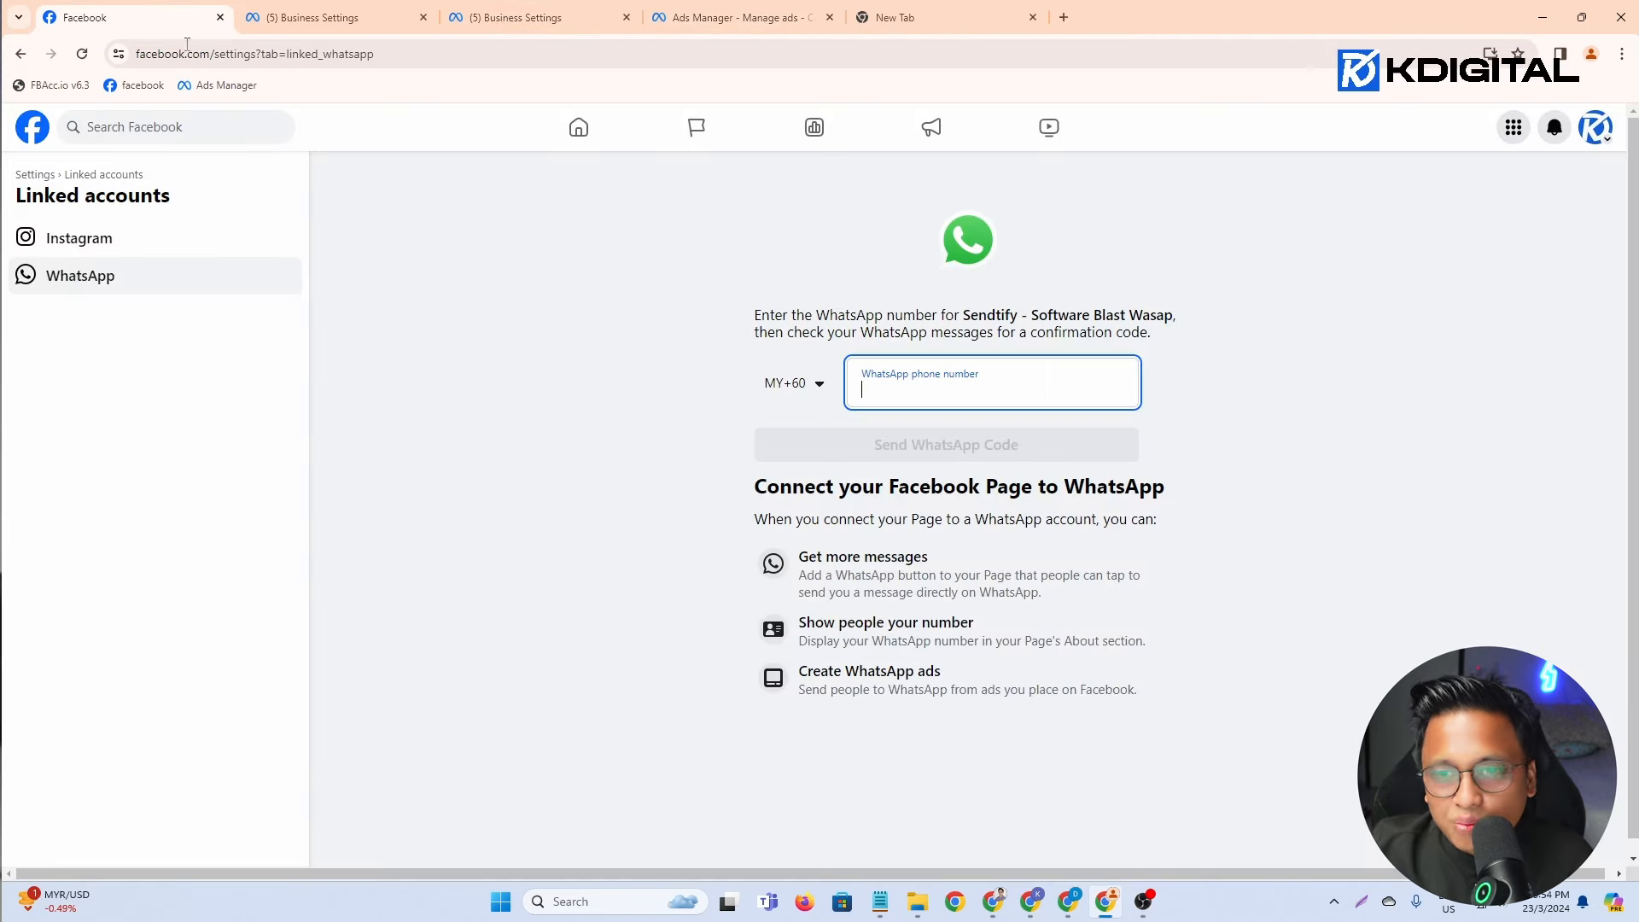
pyautogui.click(35, 174)
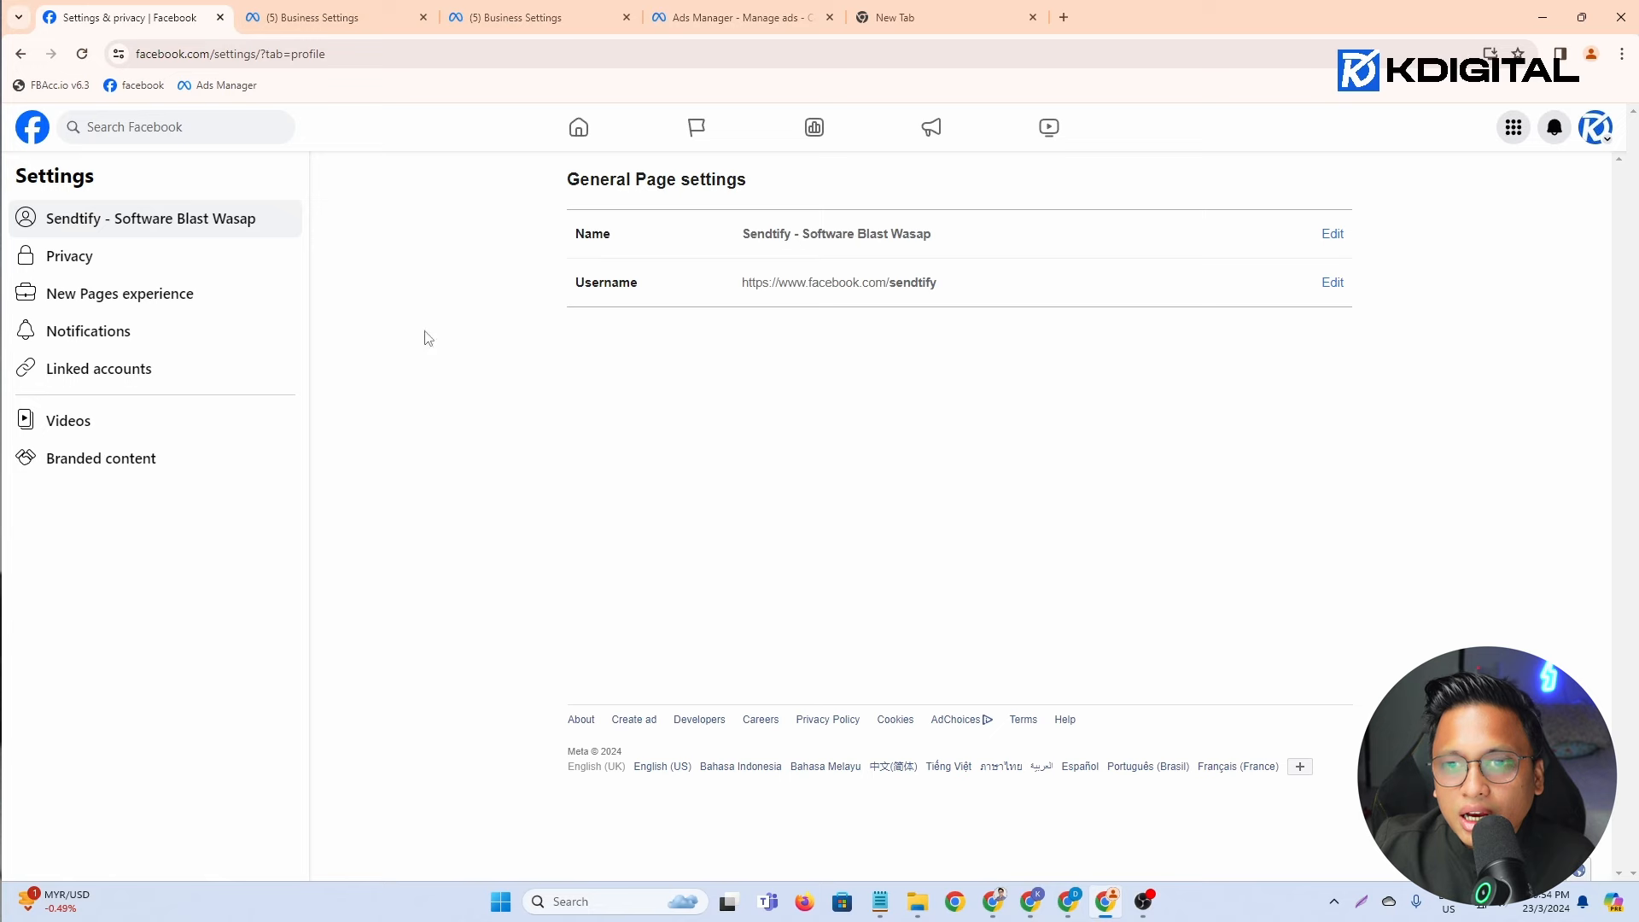
pyautogui.click(32, 133)
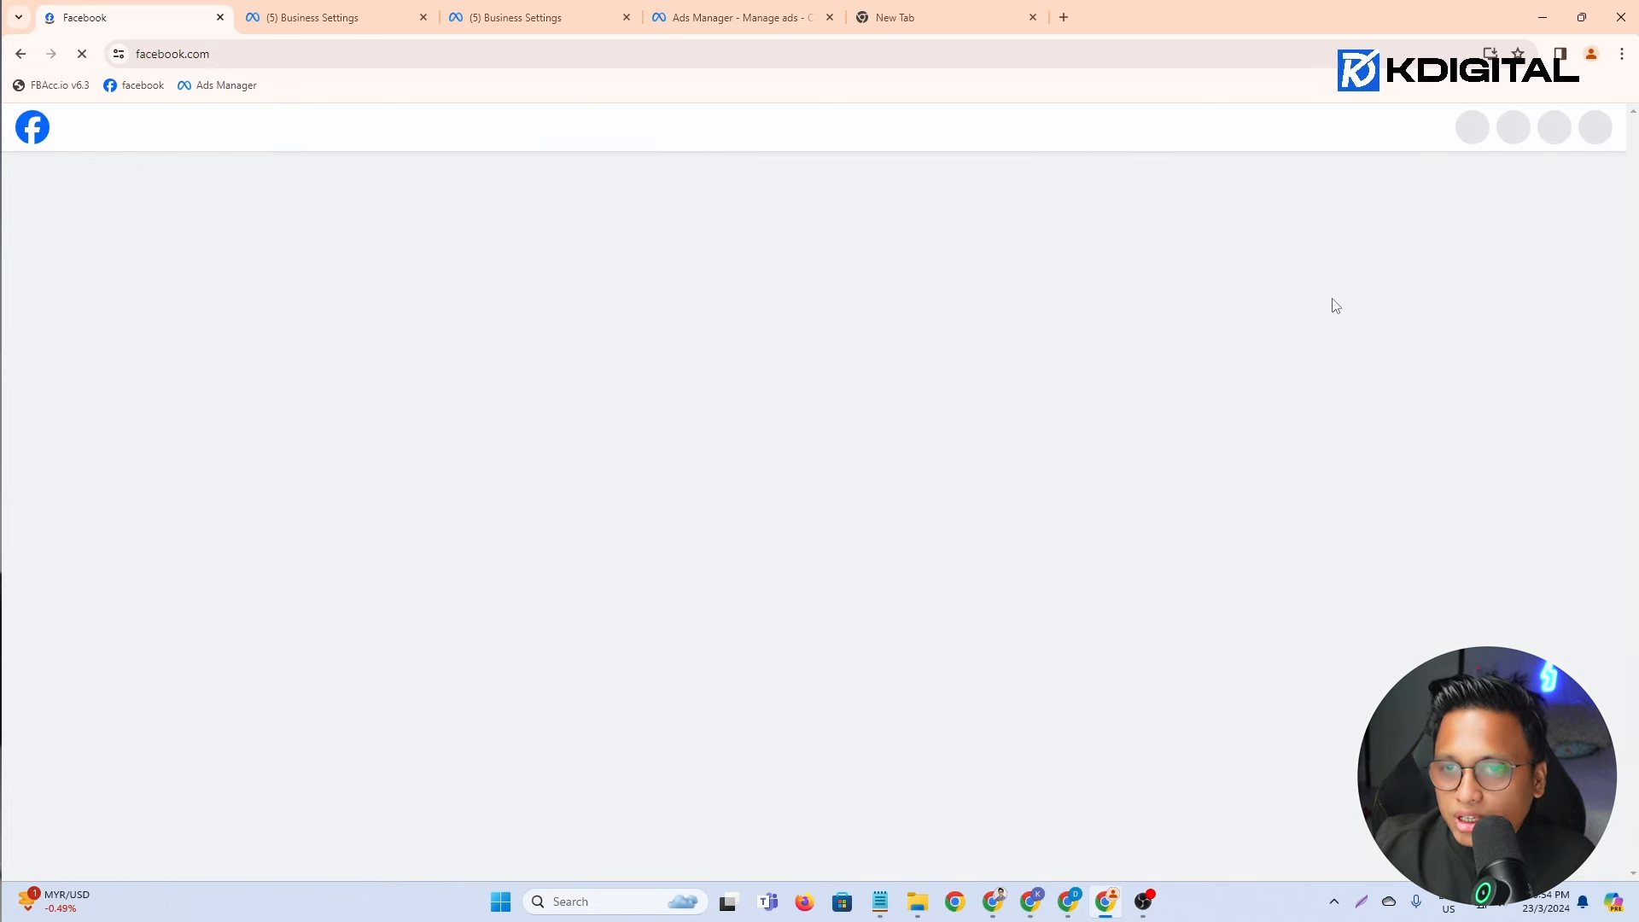
# Step: Start a public post as the Sendtify Page with the filler text "sasasasasasasa", three lines of "as" and blank lines below
pyautogui.click(742, 273)
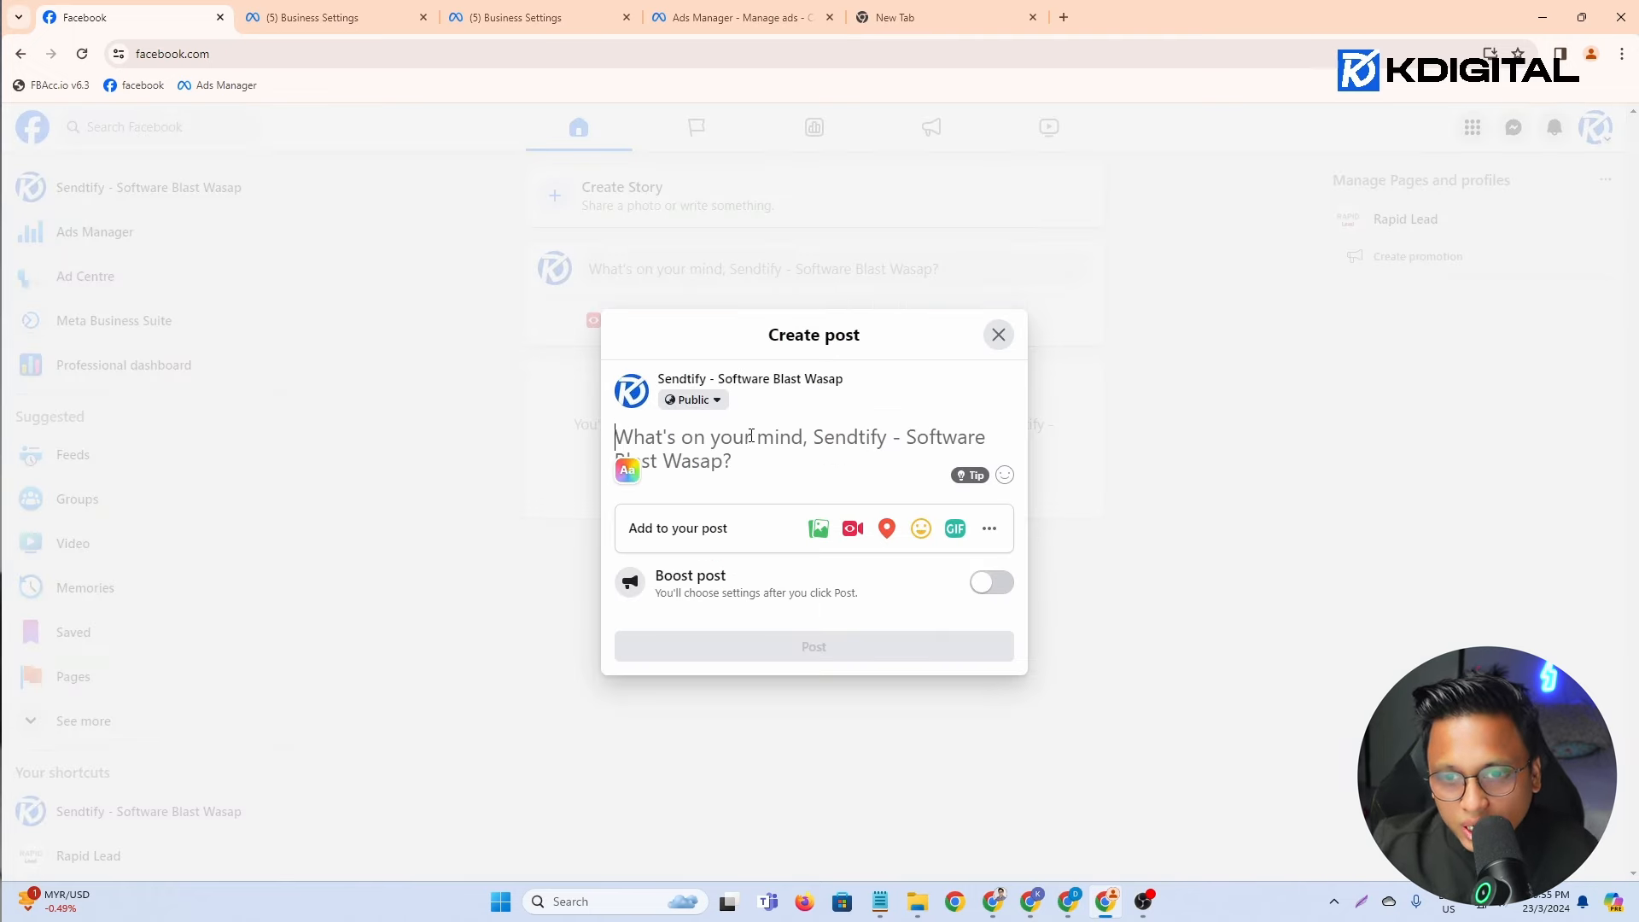
pyautogui.write('sasasasasasasa')
pyautogui.press('Return')
pyautogui.write('as')
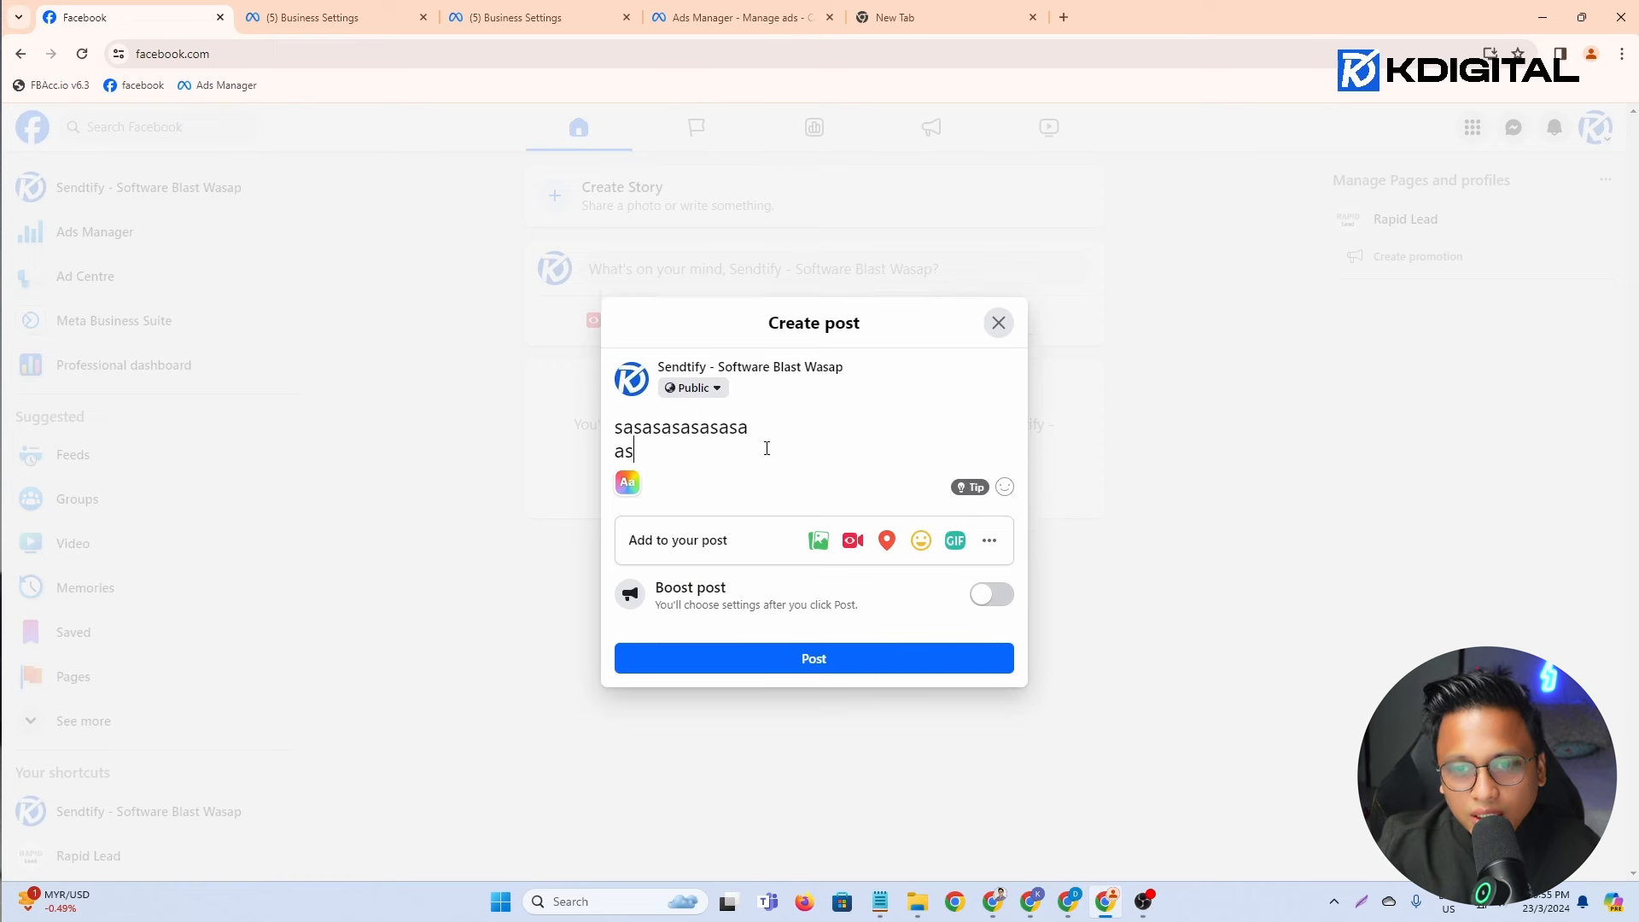
pyautogui.press('Return')
pyautogui.write('as')
pyautogui.press('Return')
pyautogui.write('as')
pyautogui.press('Return')
pyautogui.press('Return')
pyautogui.press('Return')
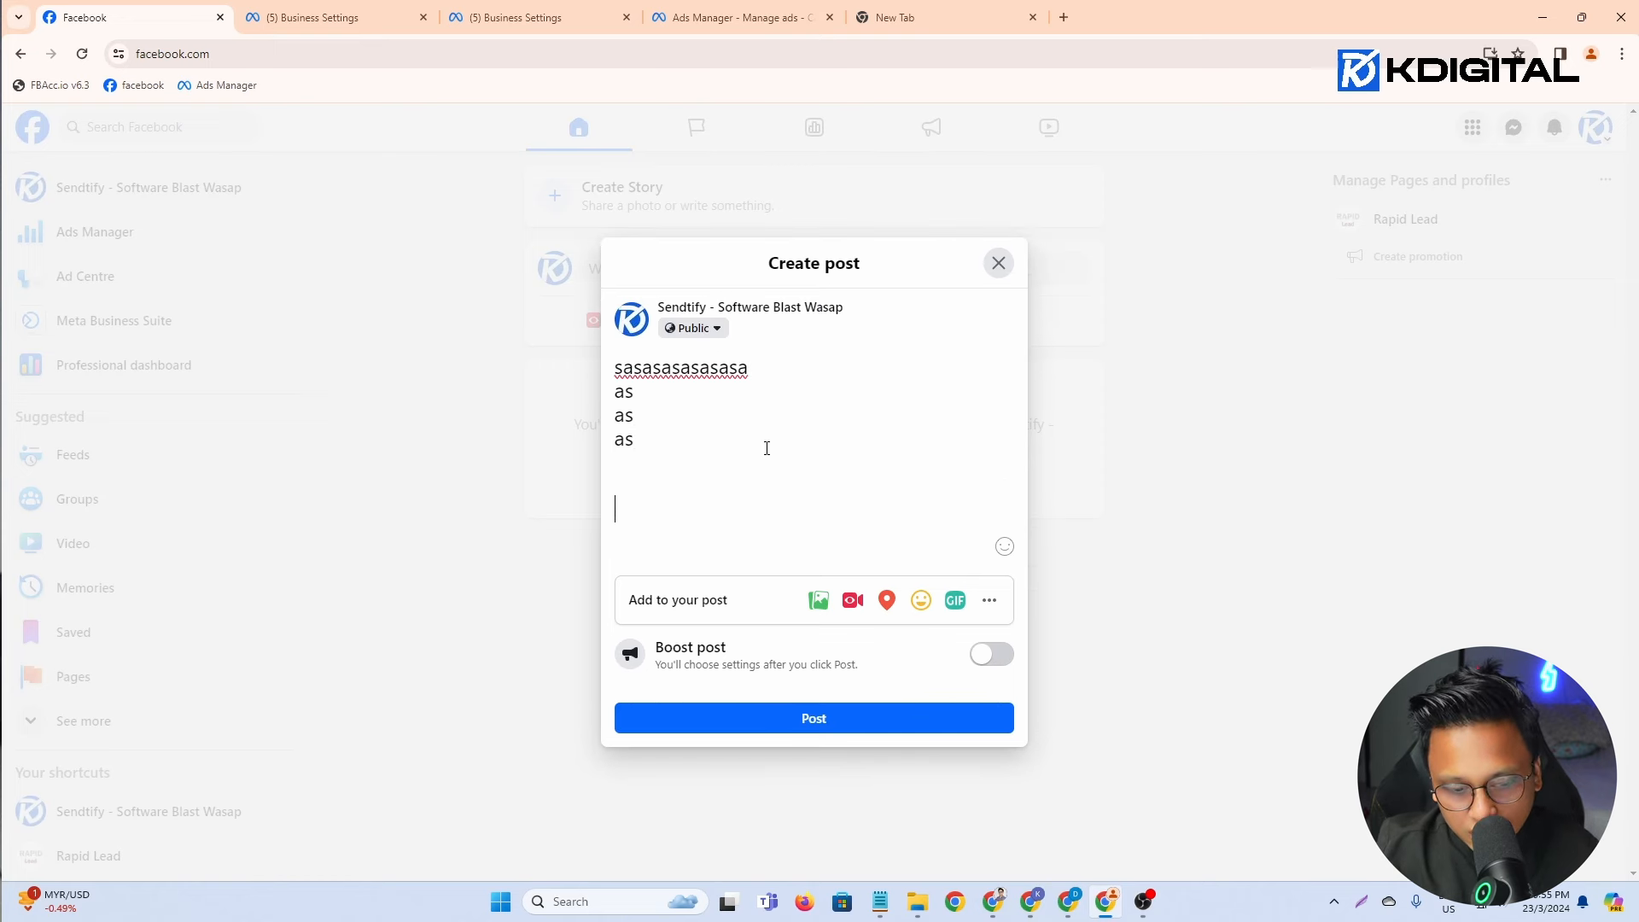
# Step: Add the line "utk pertanyaan lanjut, hubungi saya di wasap" below the filler text in the post
pyautogui.write('utk pertasny')
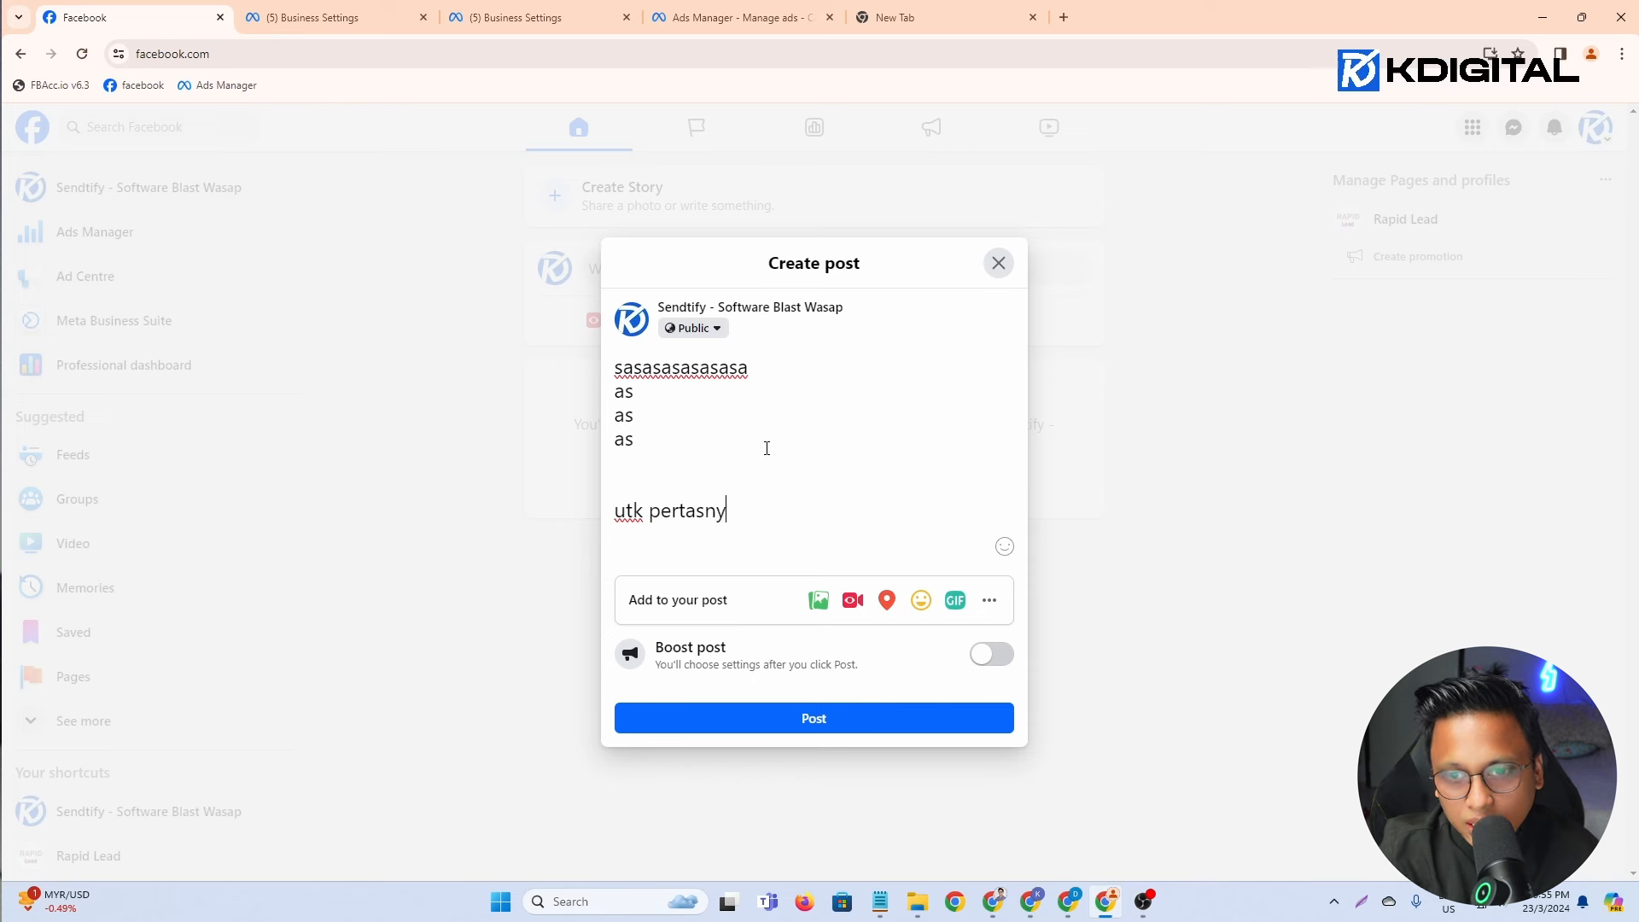
pyautogui.press('BackSpace')
pyautogui.press('BackSpace')
pyautogui.press('BackSpace')
pyautogui.write('ma')
pyautogui.press('BackSpace')
pyautogui.press('BackSpace')
pyautogui.write('n')
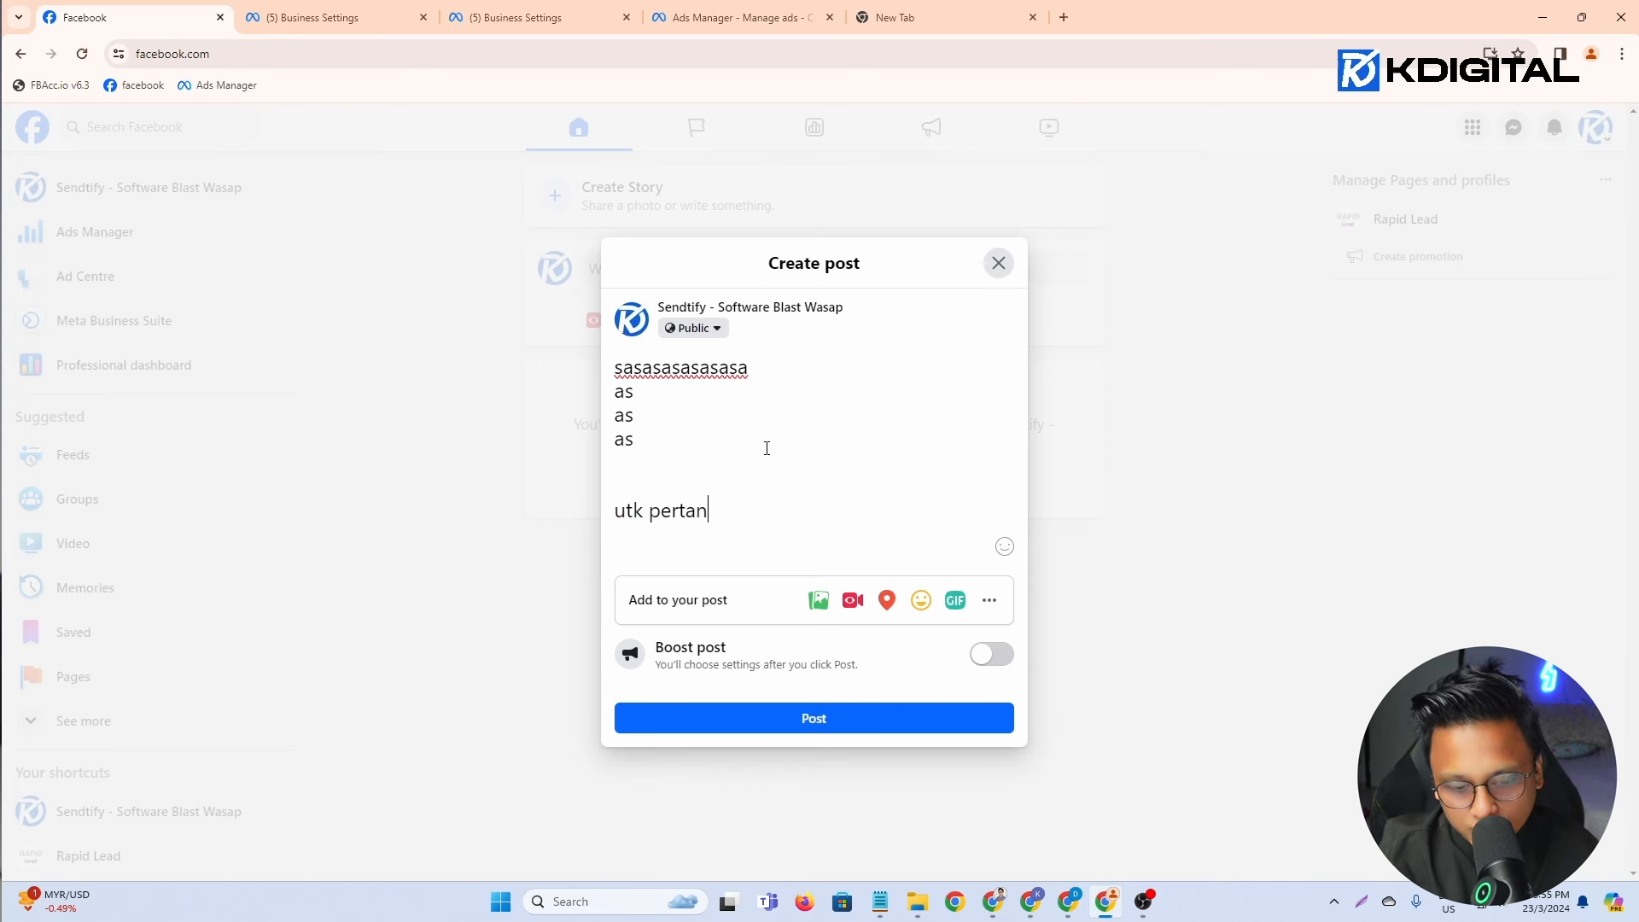
pyautogui.write('yaan lanjut, ')
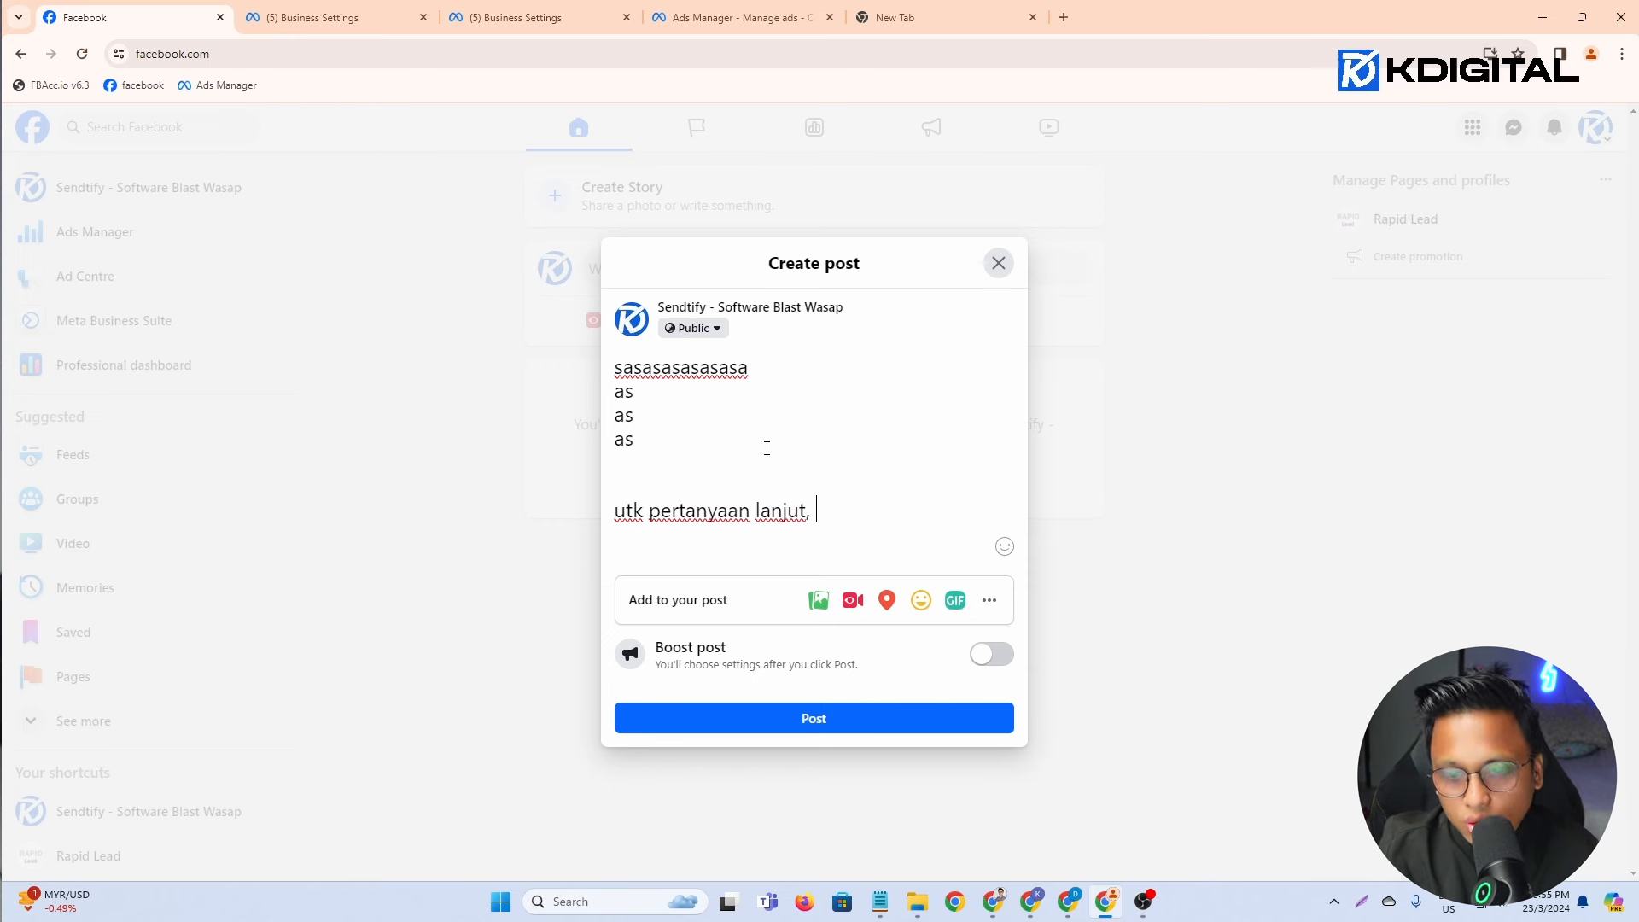
pyautogui.write('hubungi saya di w')
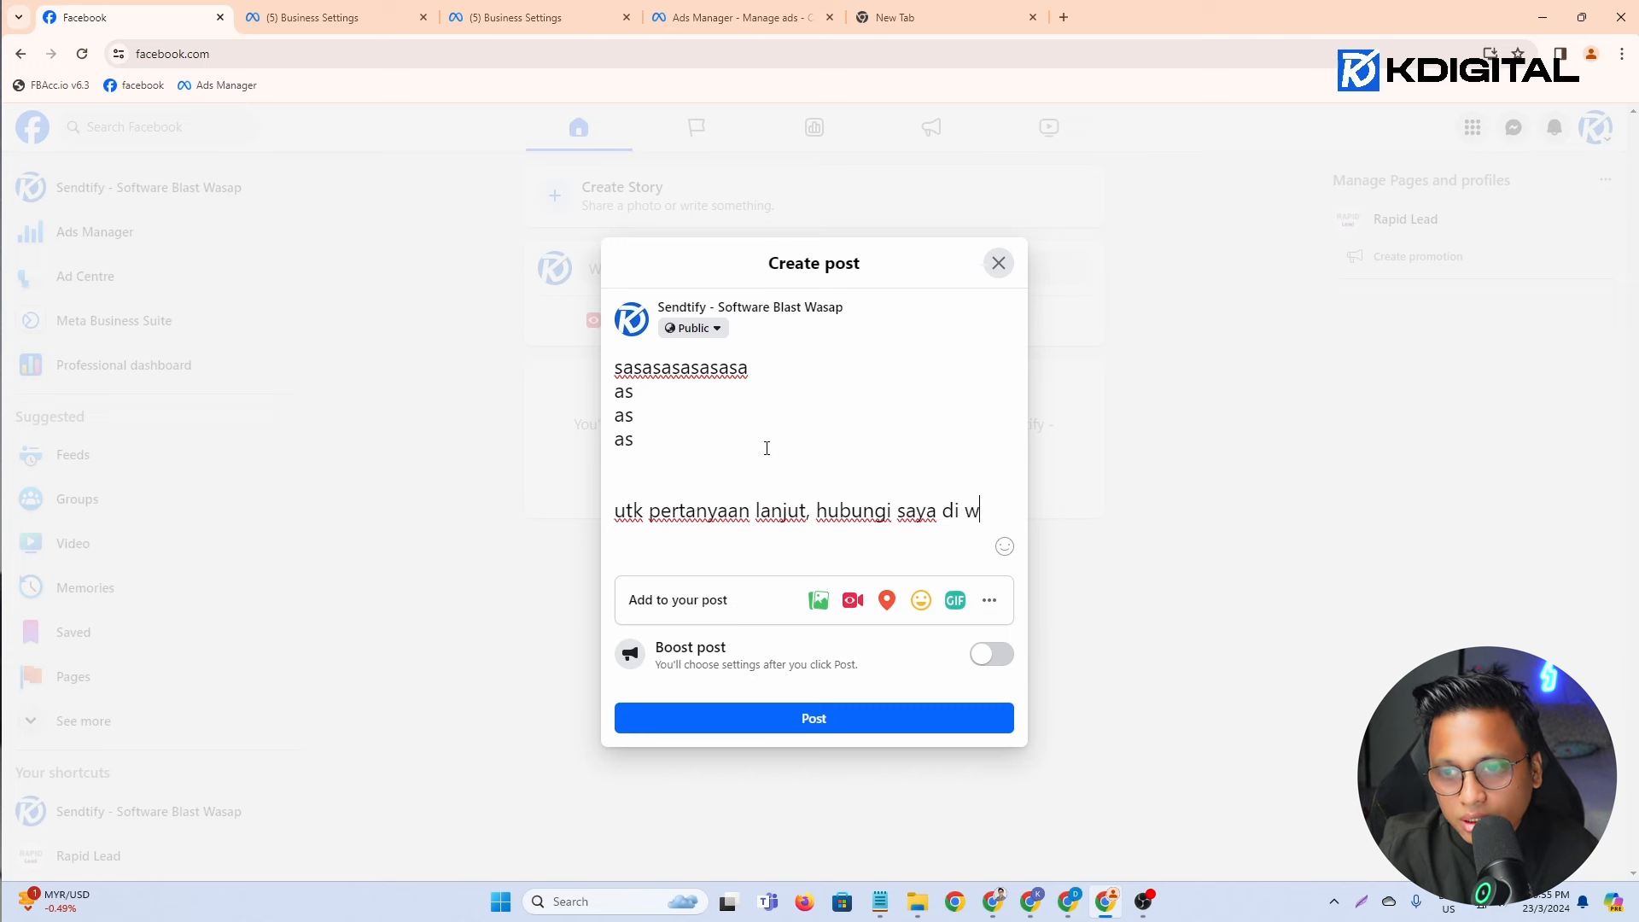
pyautogui.write('asap')
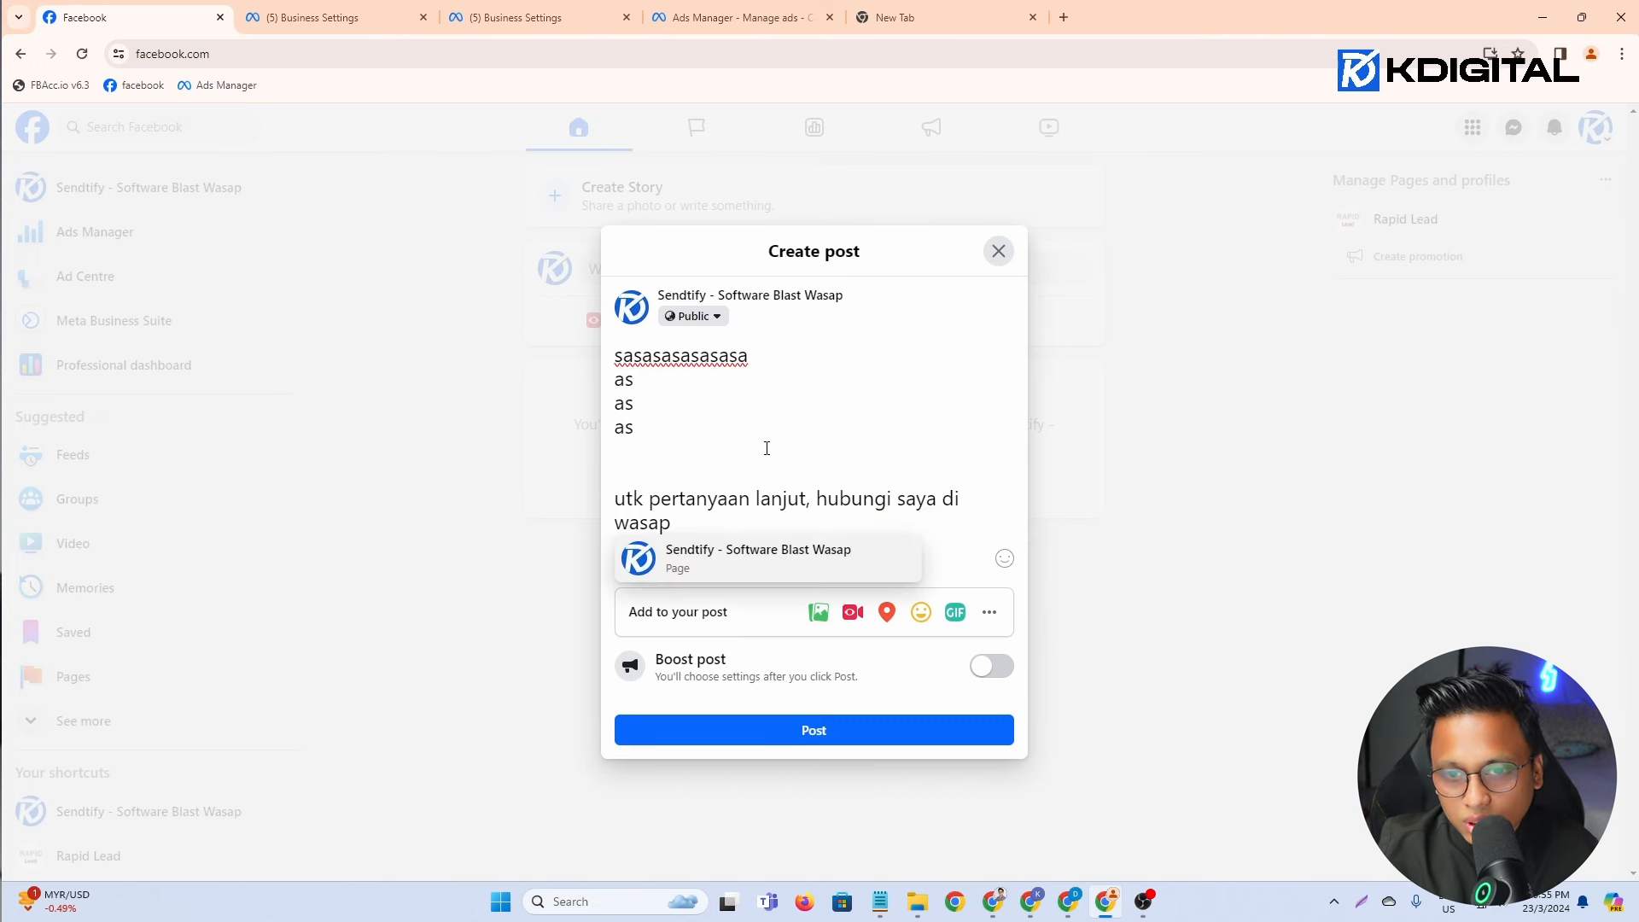
pyautogui.press('Return')
pyautogui.press('Return')
pyautogui.write('https://conto')
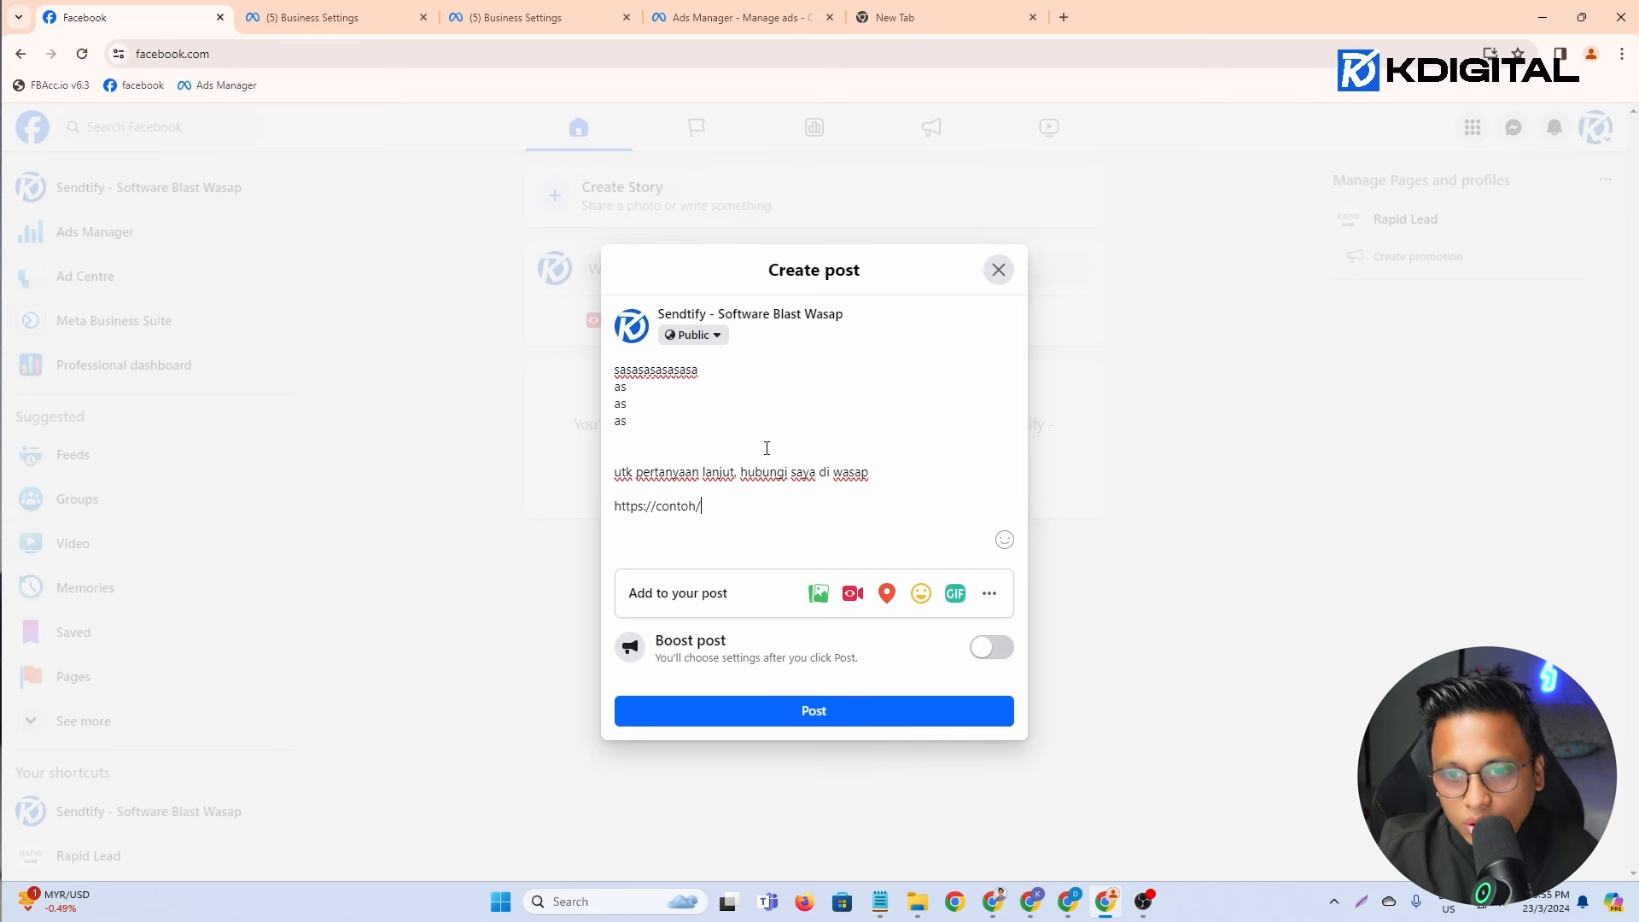
pyautogui.write('h.wasap.click')
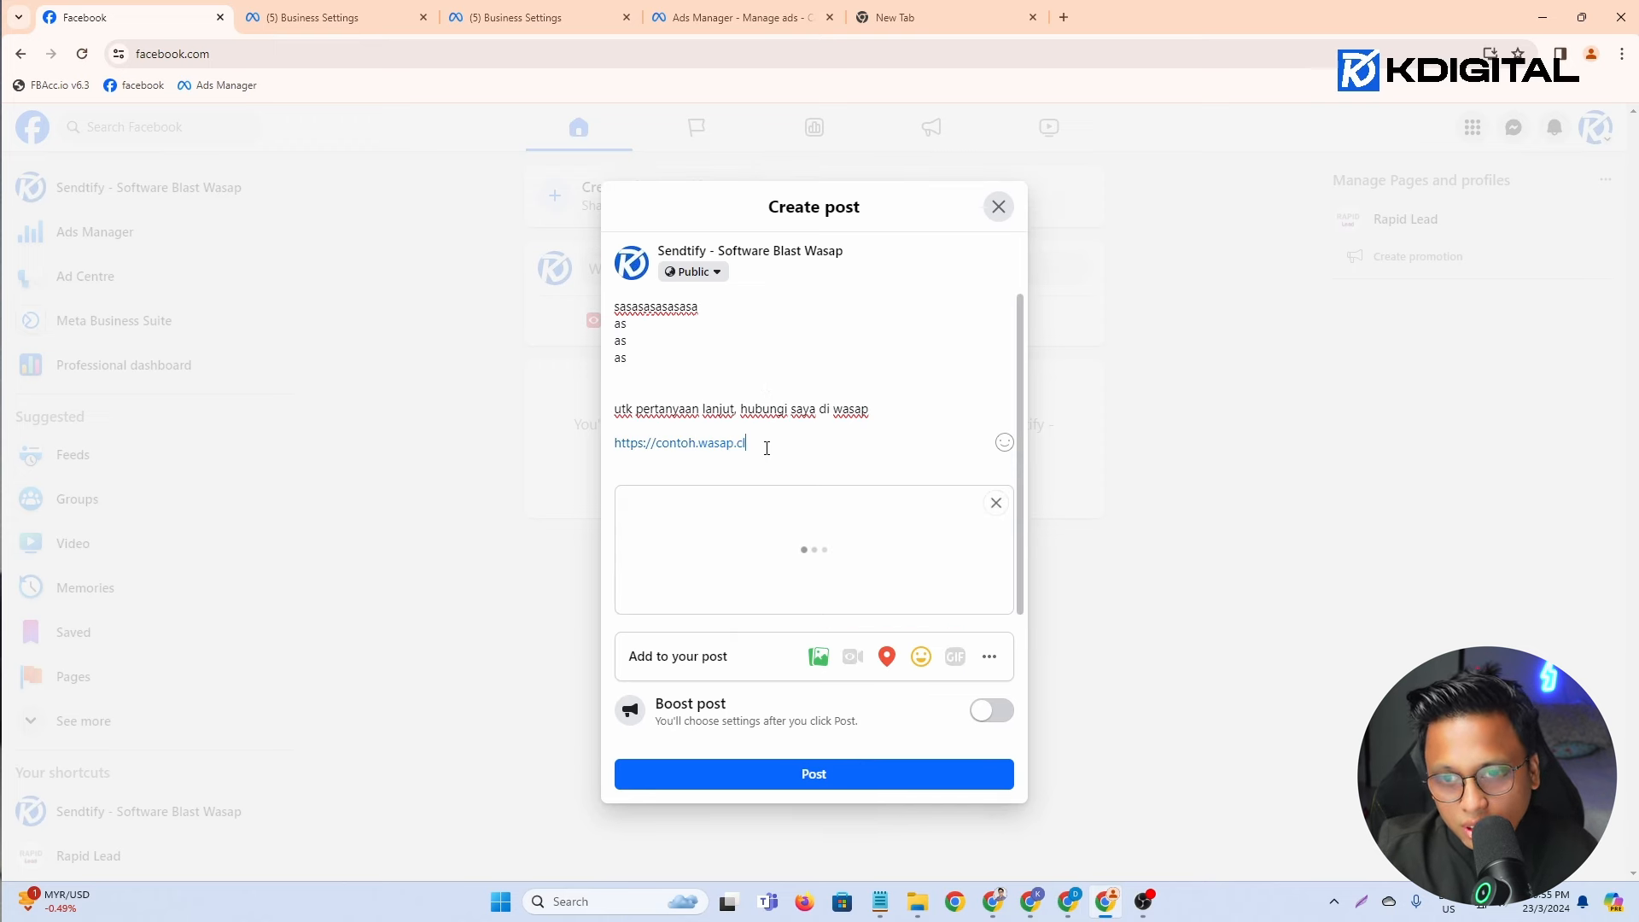
pyautogui.click(996, 502)
# Step: Attach the yellow and blue "LIVE" banner image from the computer to the post and publish it
pyautogui.click(818, 594)
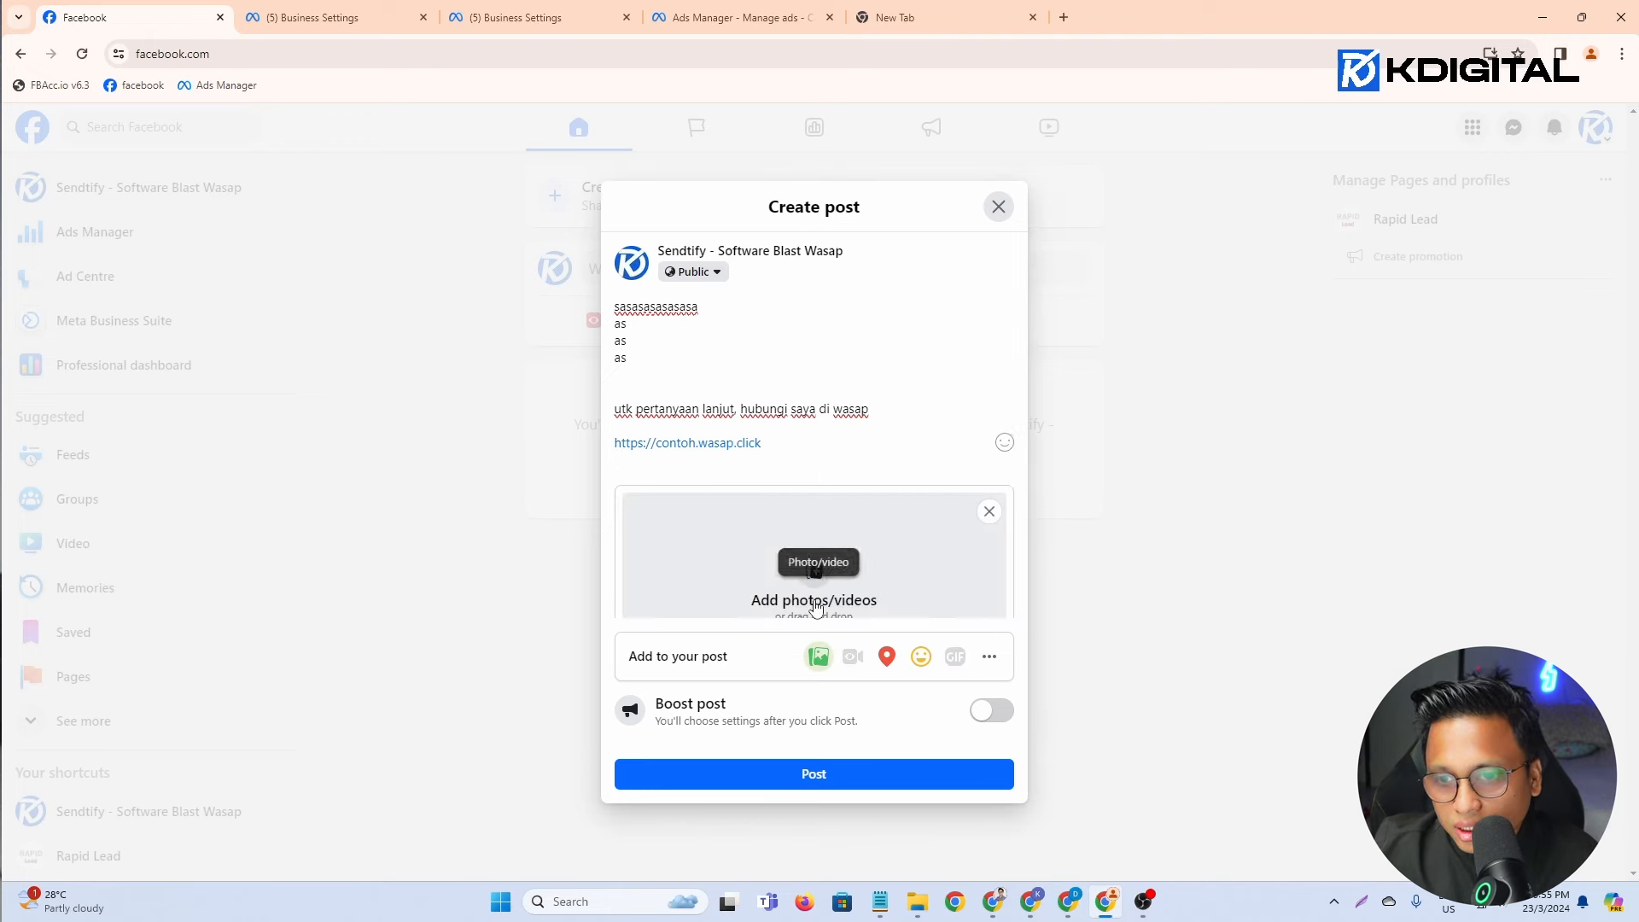
pyautogui.click(813, 573)
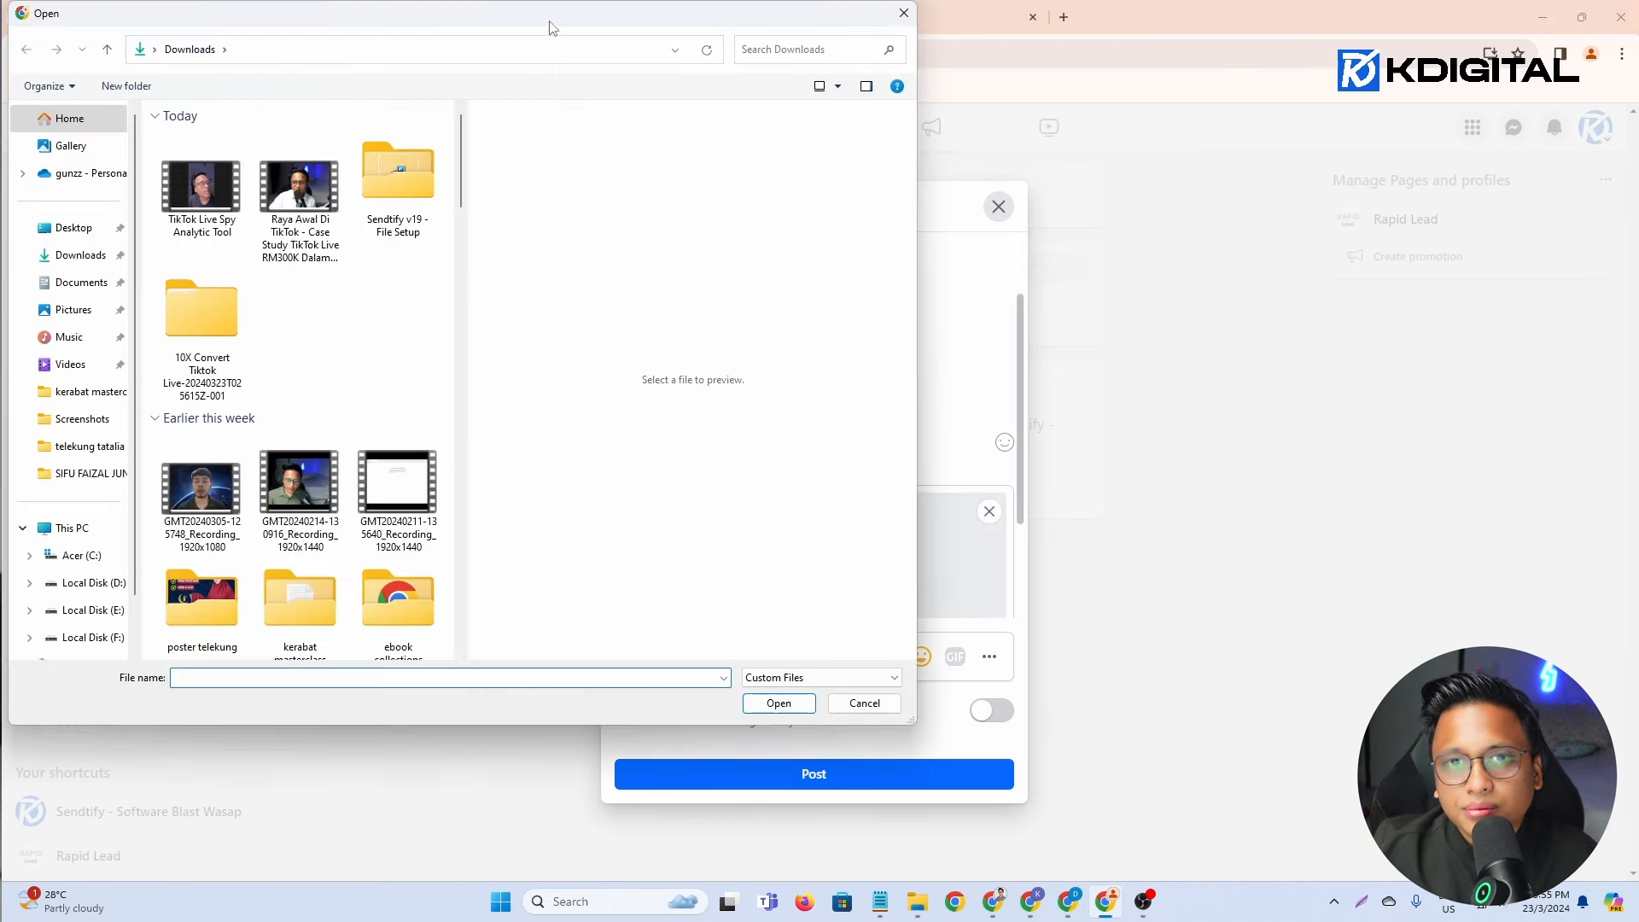
pyautogui.moveTo(551, 22); pyautogui.dragTo(0, 201)
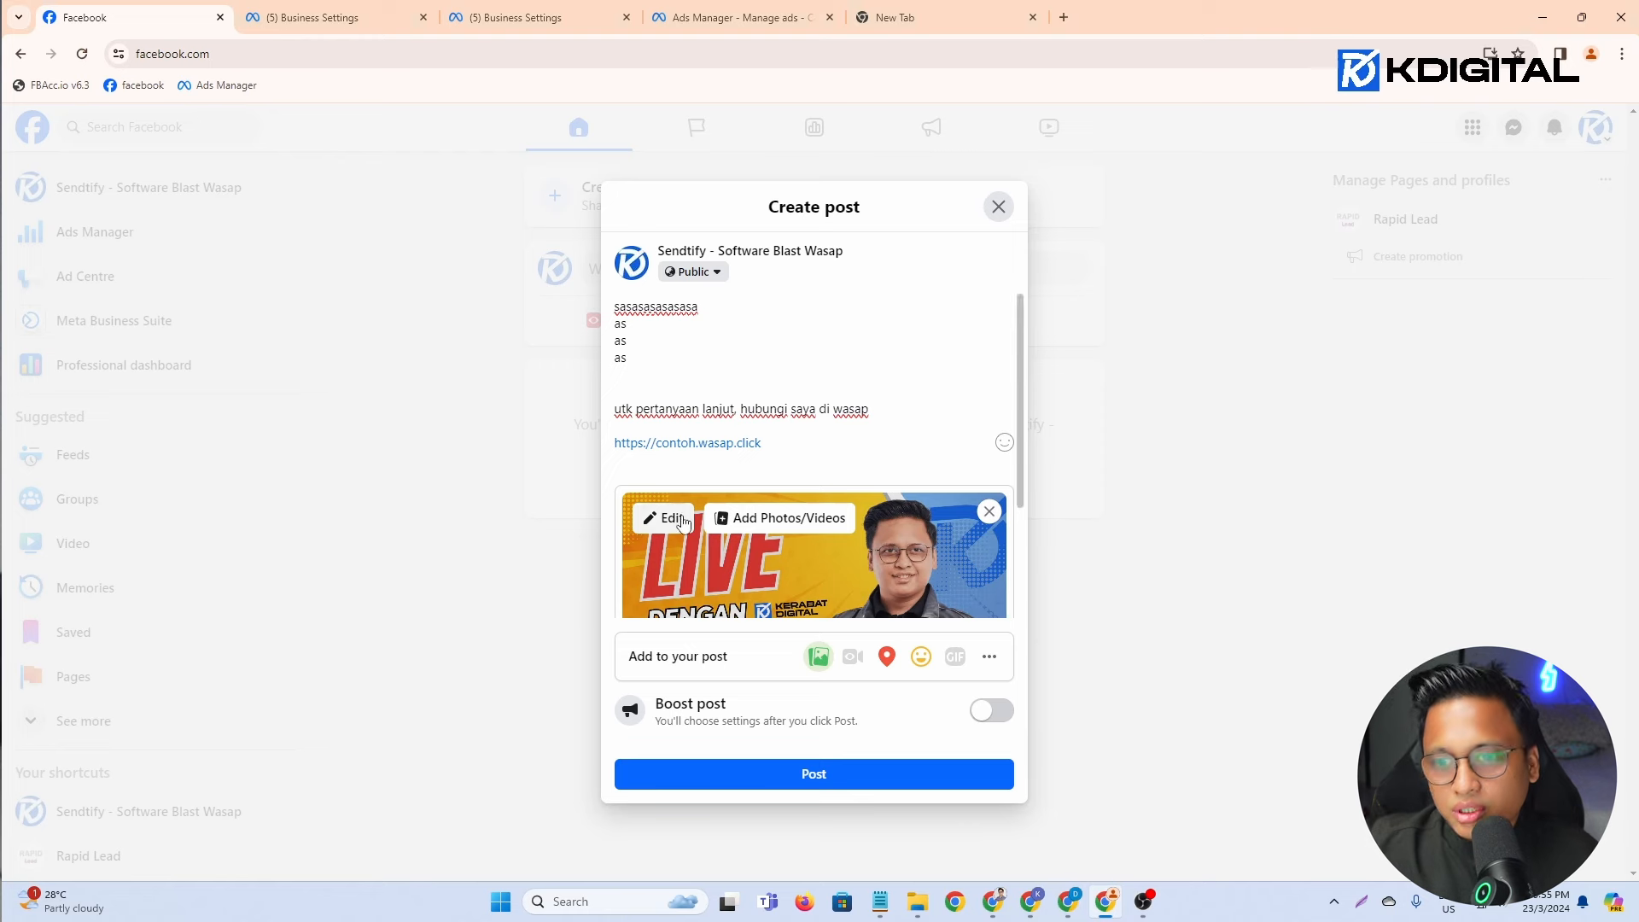
pyautogui.scroll(-2, 759, 563)
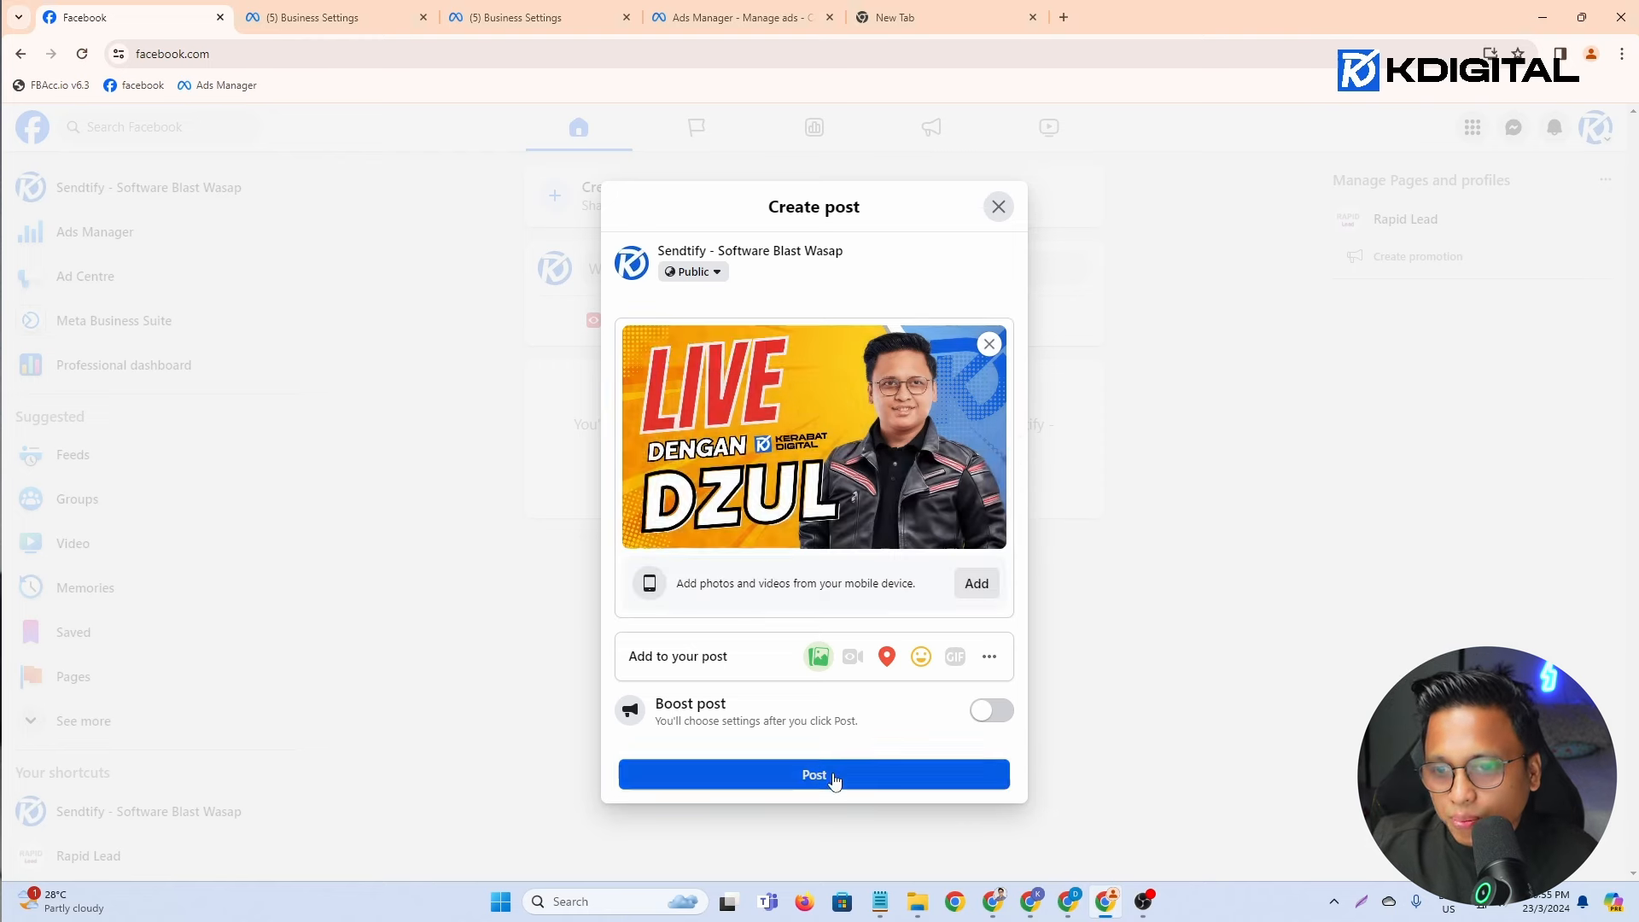
pyautogui.click(832, 777)
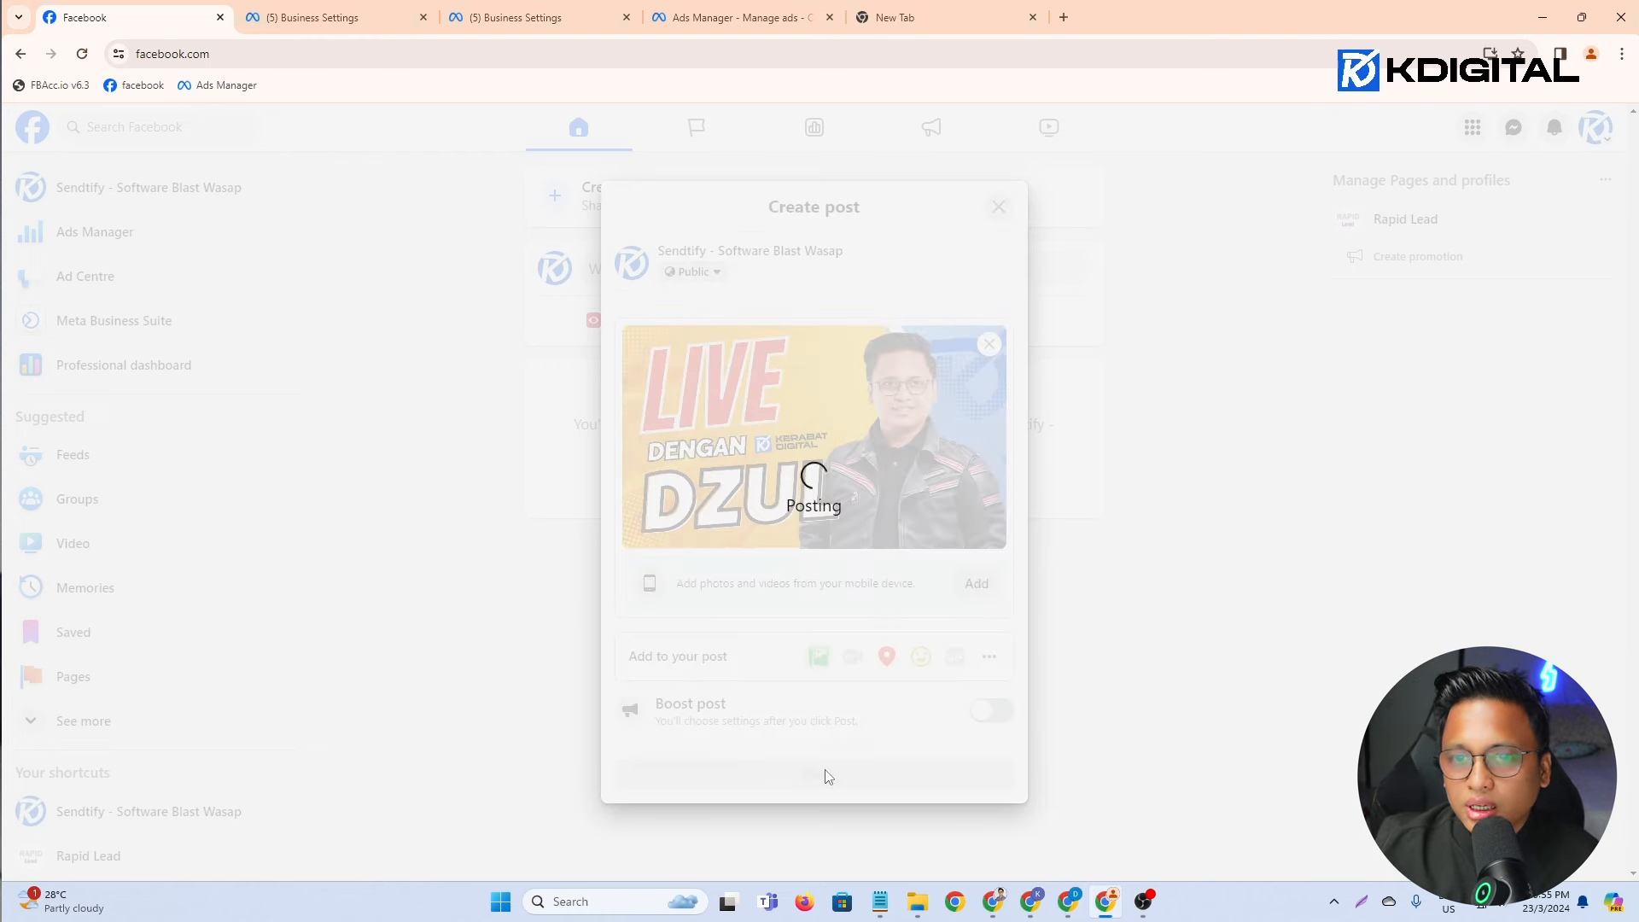
# Step: Expand the published Sendtify post in the feed, highlight its WhatsApp link and look over the whole post
pyautogui.click(705, 10)
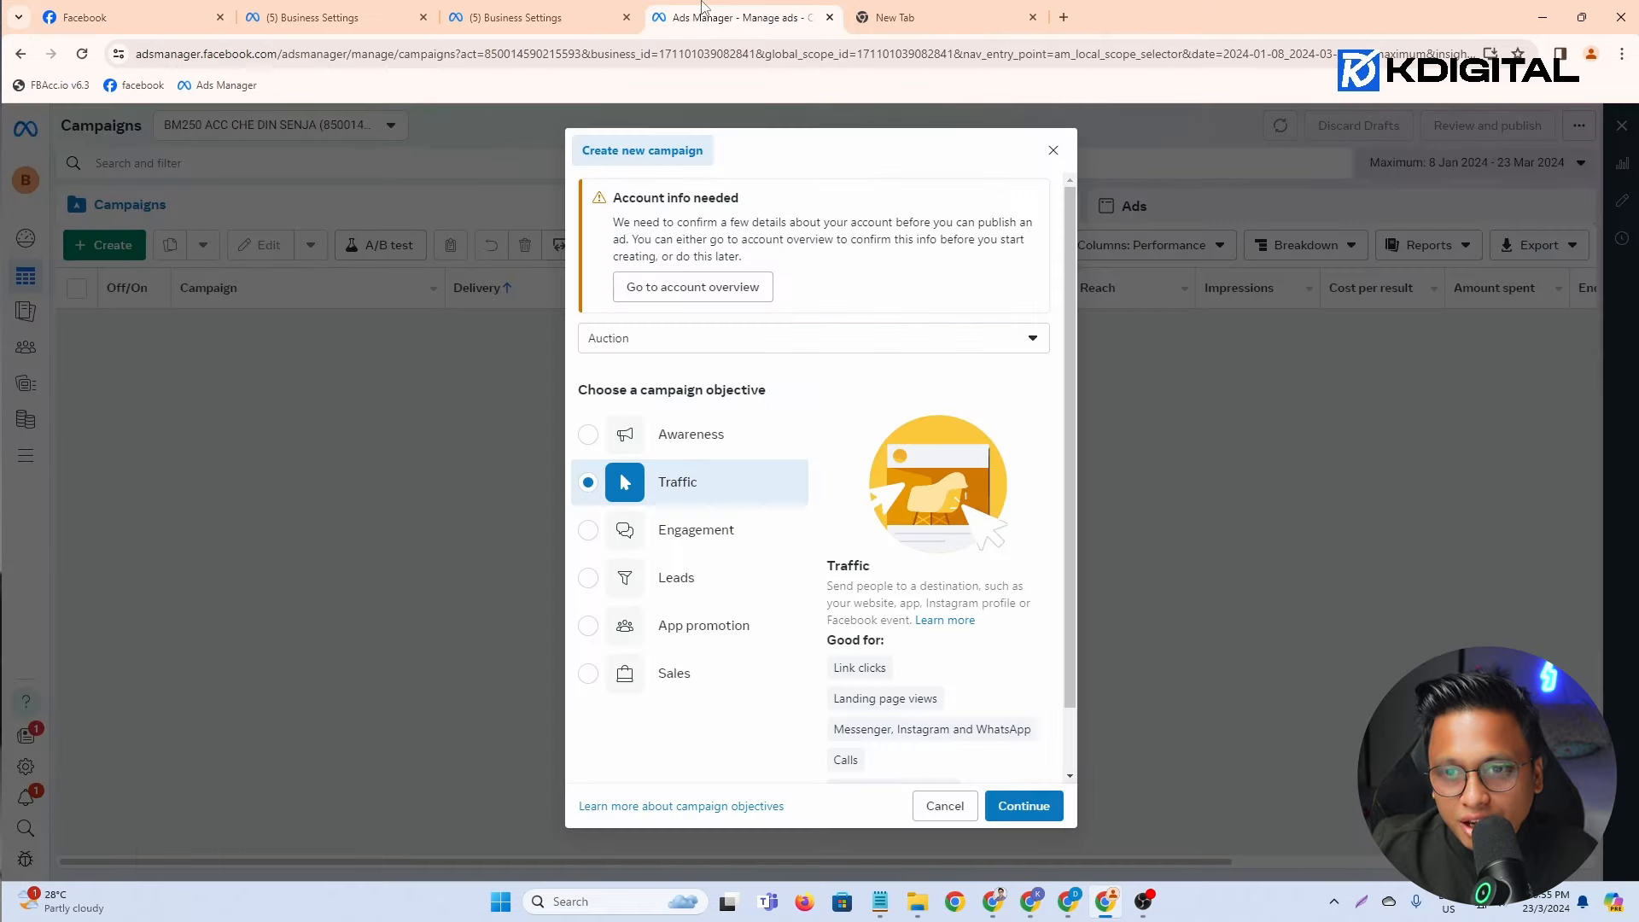
pyautogui.click(117, 8)
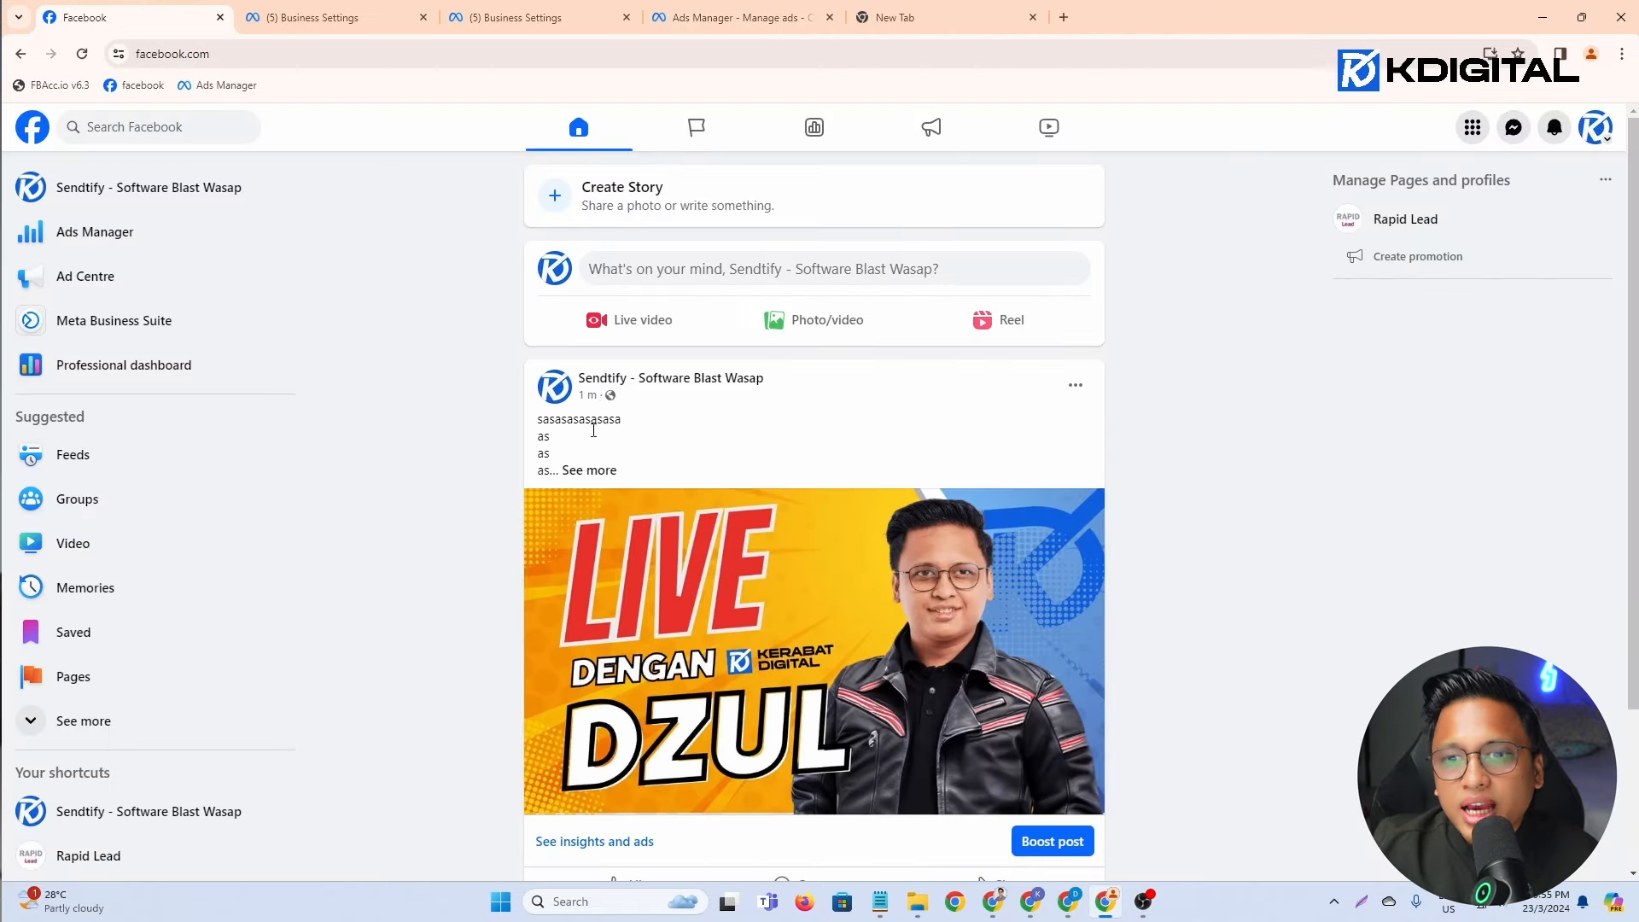
pyautogui.click(576, 469)
pyautogui.moveTo(720, 531); pyautogui.dragTo(518, 522)
pyautogui.scroll(-1, 505, 547)
pyautogui.scroll(-2, 507, 551)
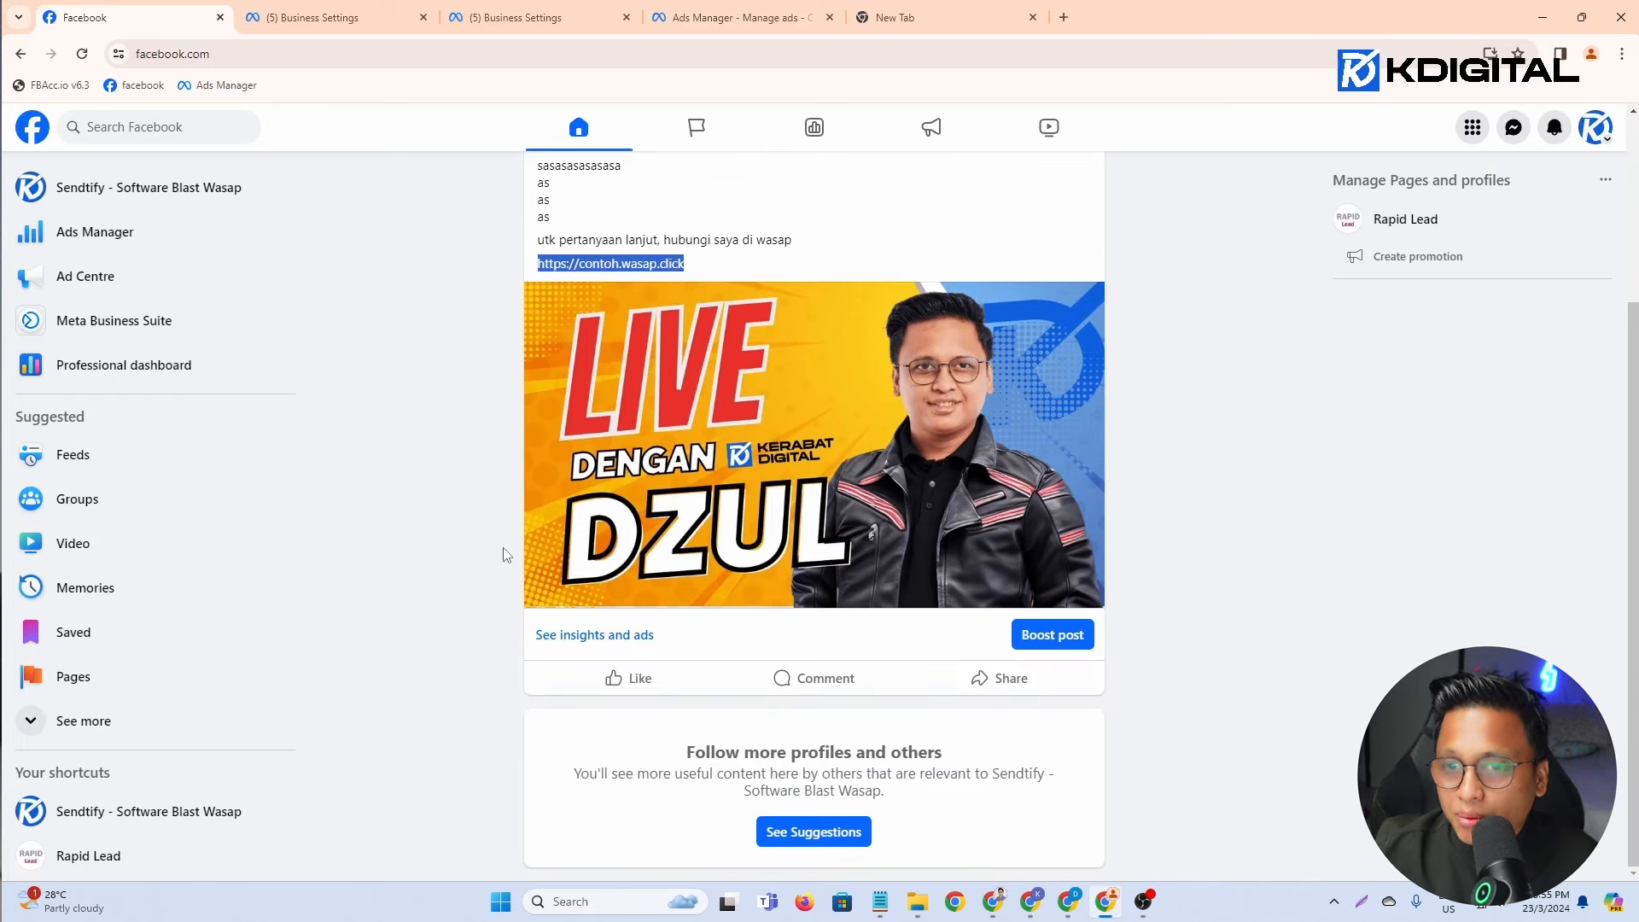
pyautogui.scroll(3, 505, 553)
# Step: Compare the Traffic and Engagement objectives in Ads Manager's new campaign dialog and settle on Engagement
pyautogui.click(454, 25)
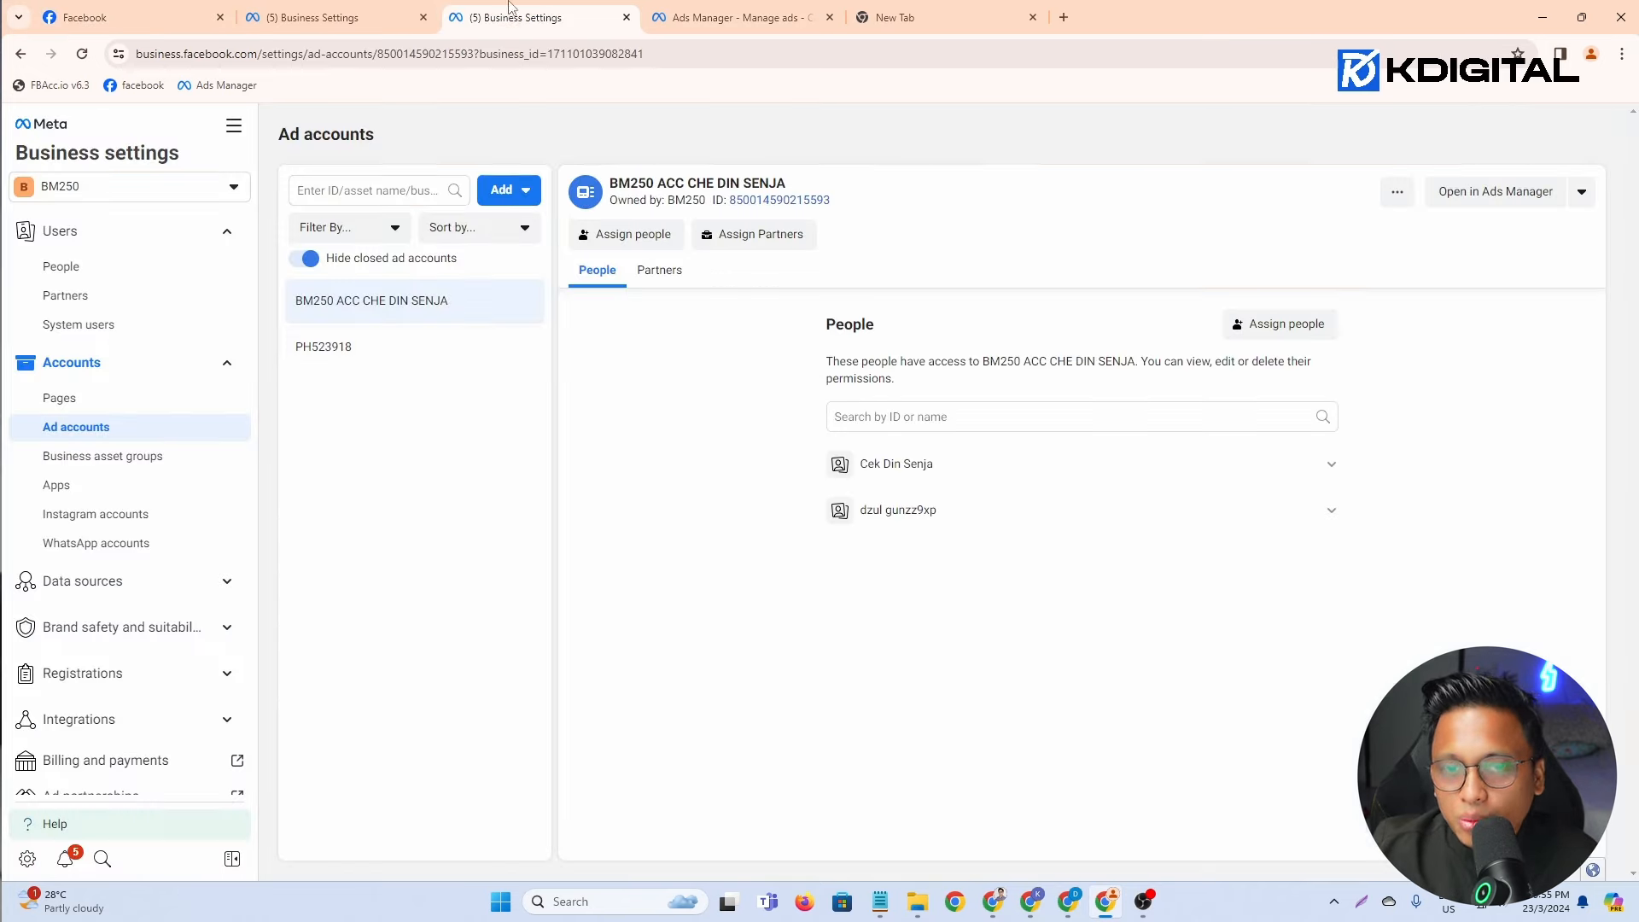
pyautogui.hotkey('ctrl', 'Tab')
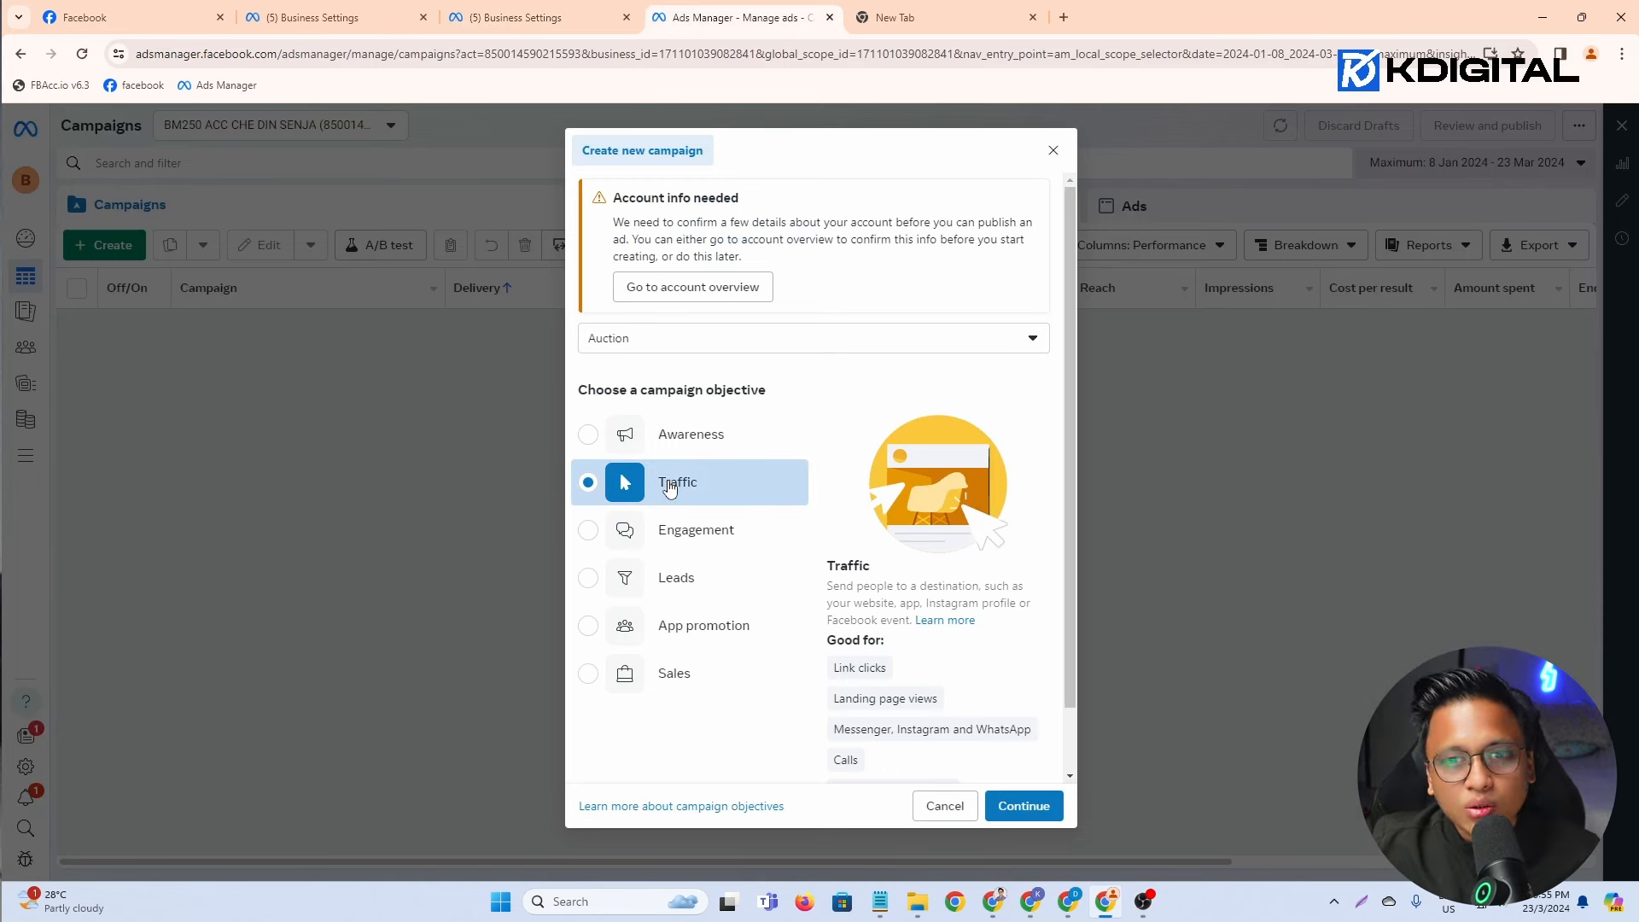
pyautogui.click(719, 560)
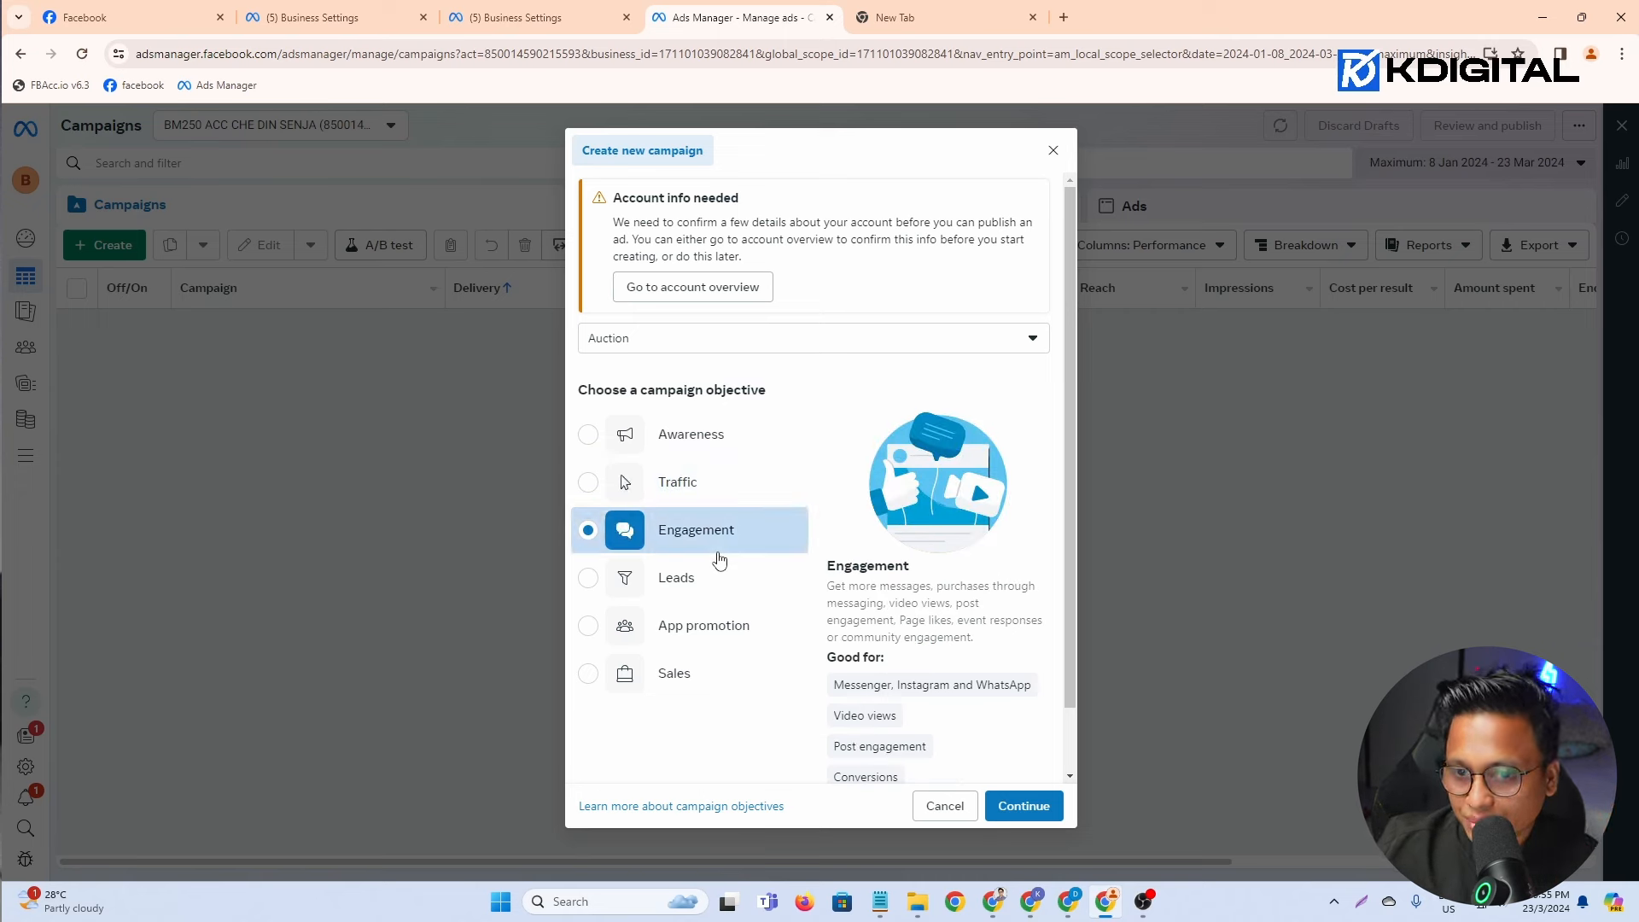
pyautogui.click(708, 485)
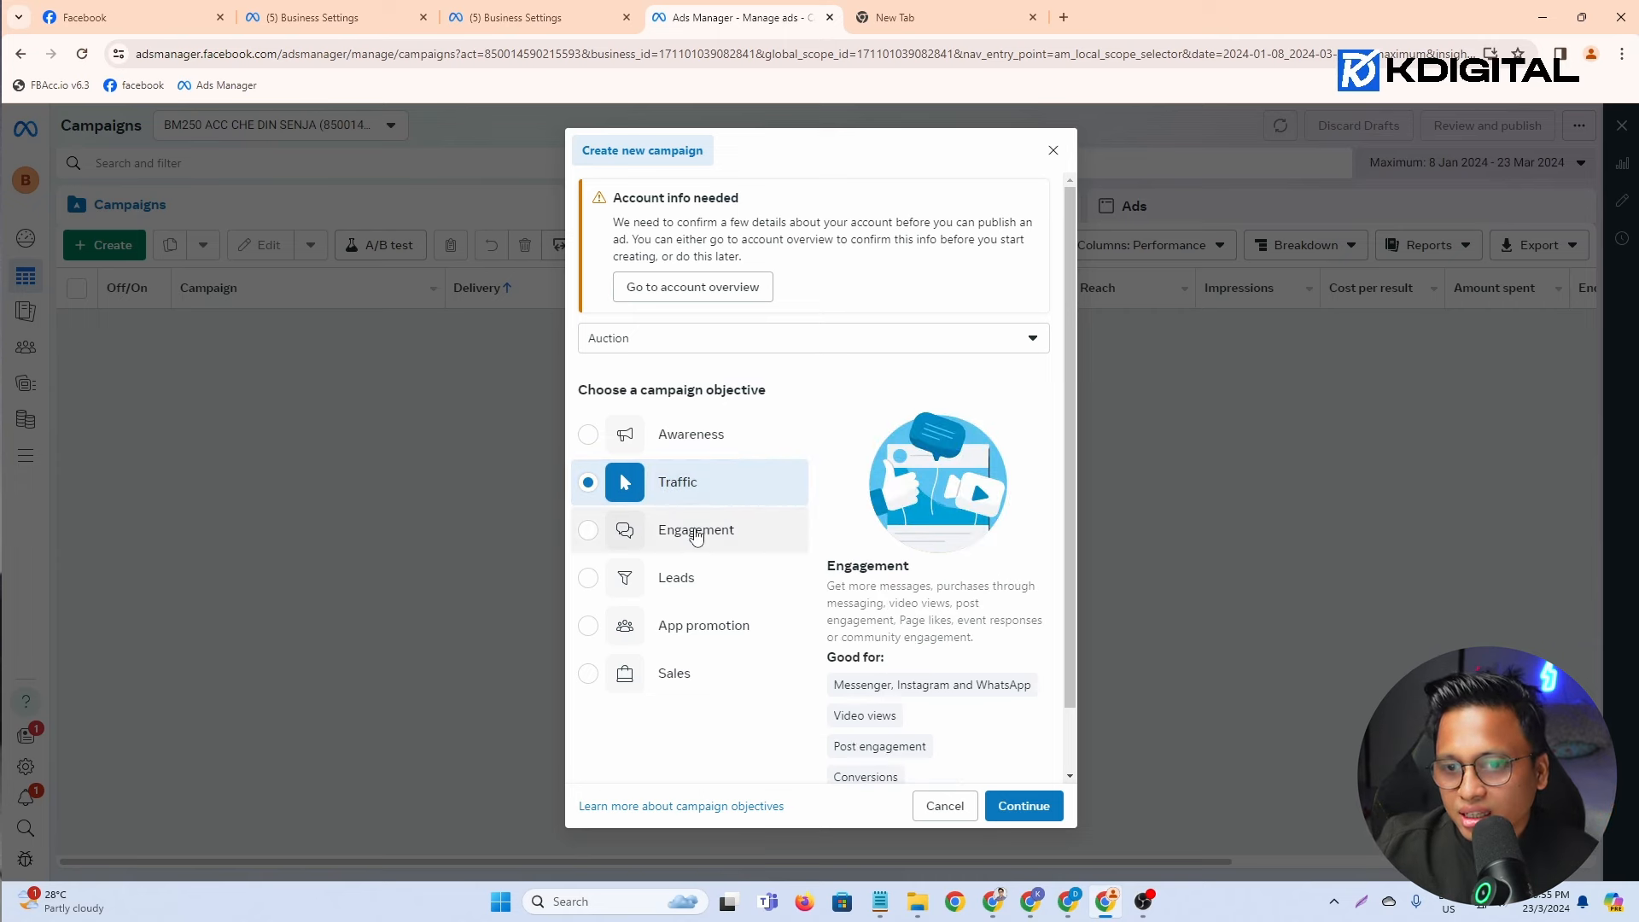
pyautogui.click(695, 526)
pyautogui.click(733, 501)
pyautogui.click(685, 543)
pyautogui.click(649, 492)
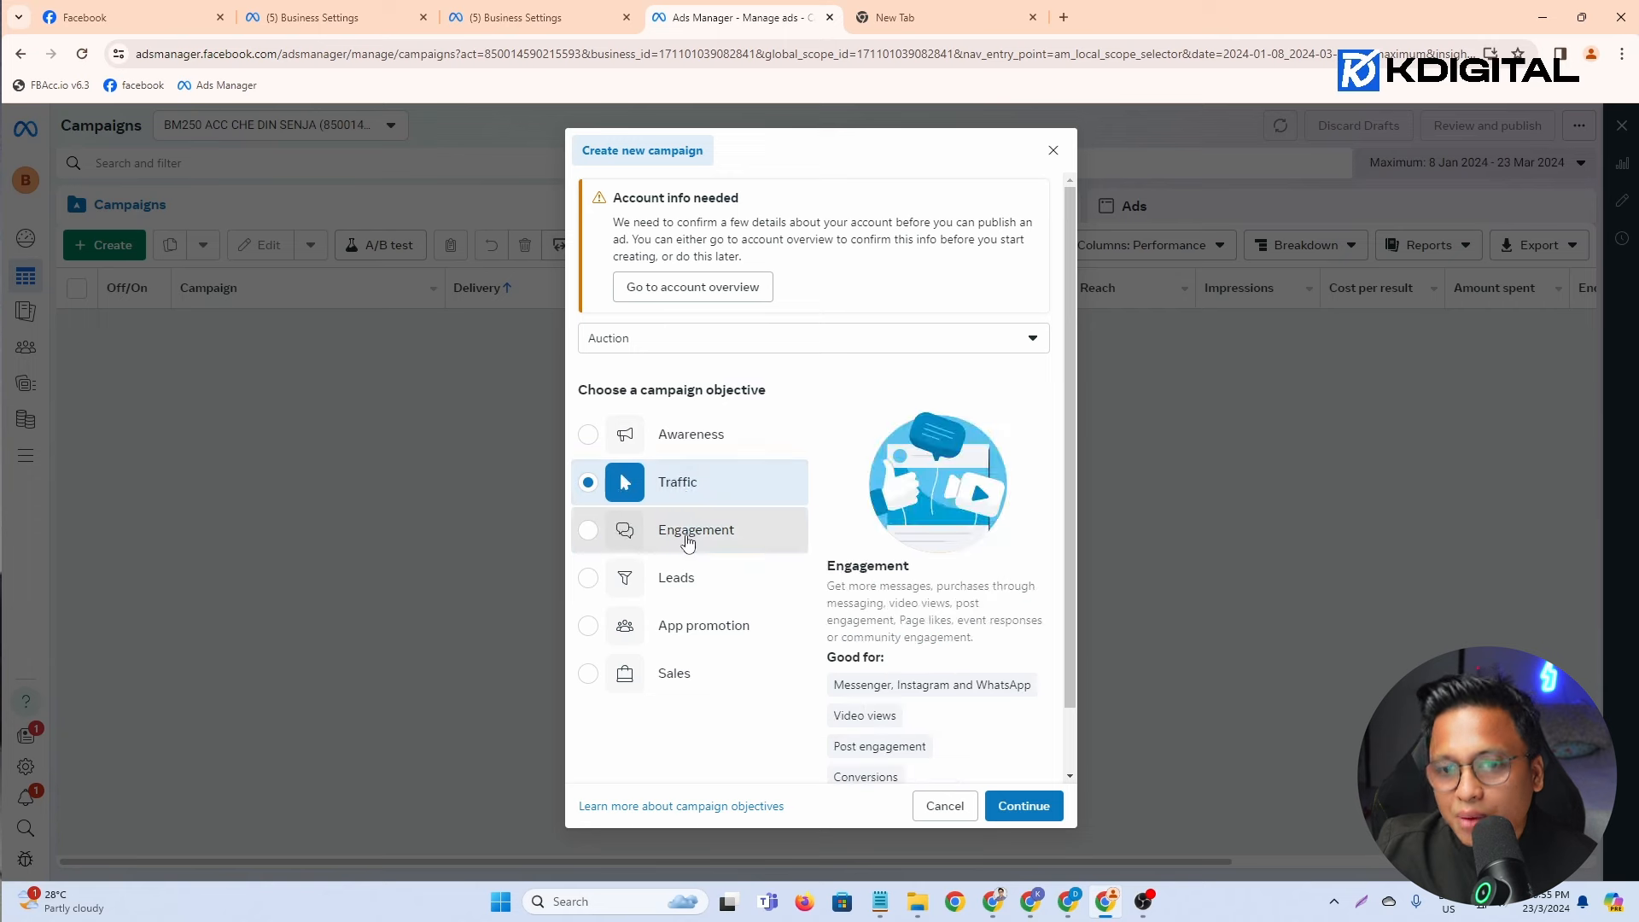
pyautogui.click(684, 534)
pyautogui.click(677, 484)
pyautogui.click(693, 534)
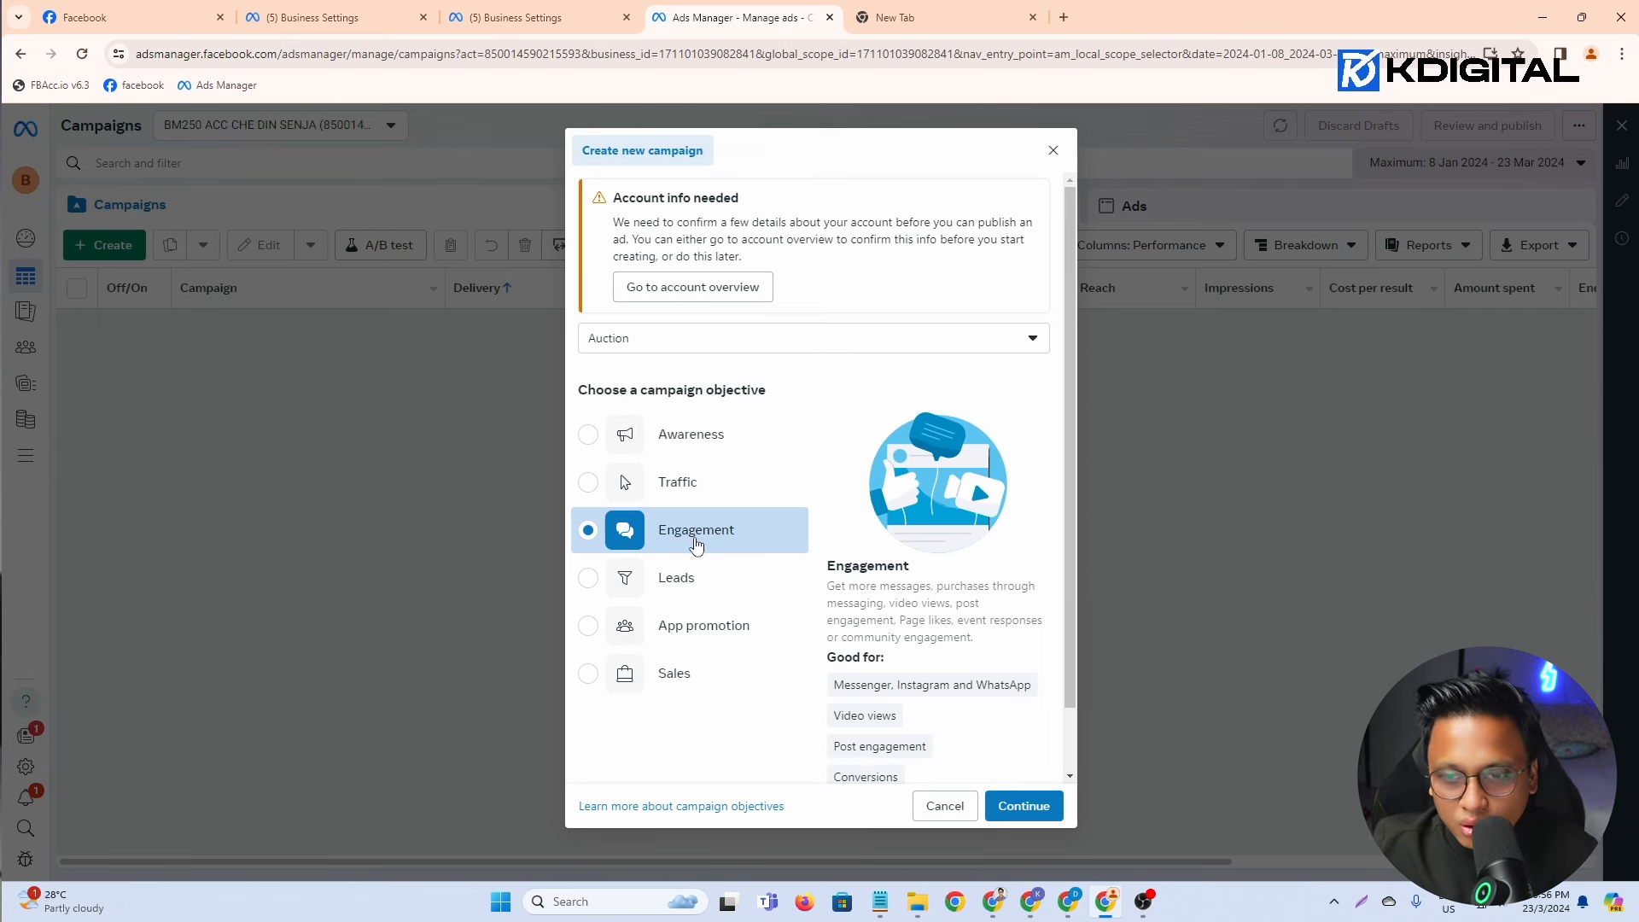
# Step: Review what the Engagement objective is good for, proceed to the campaign setup and choose Manual engagement campaign
pyautogui.scroll(-1, 696, 544)
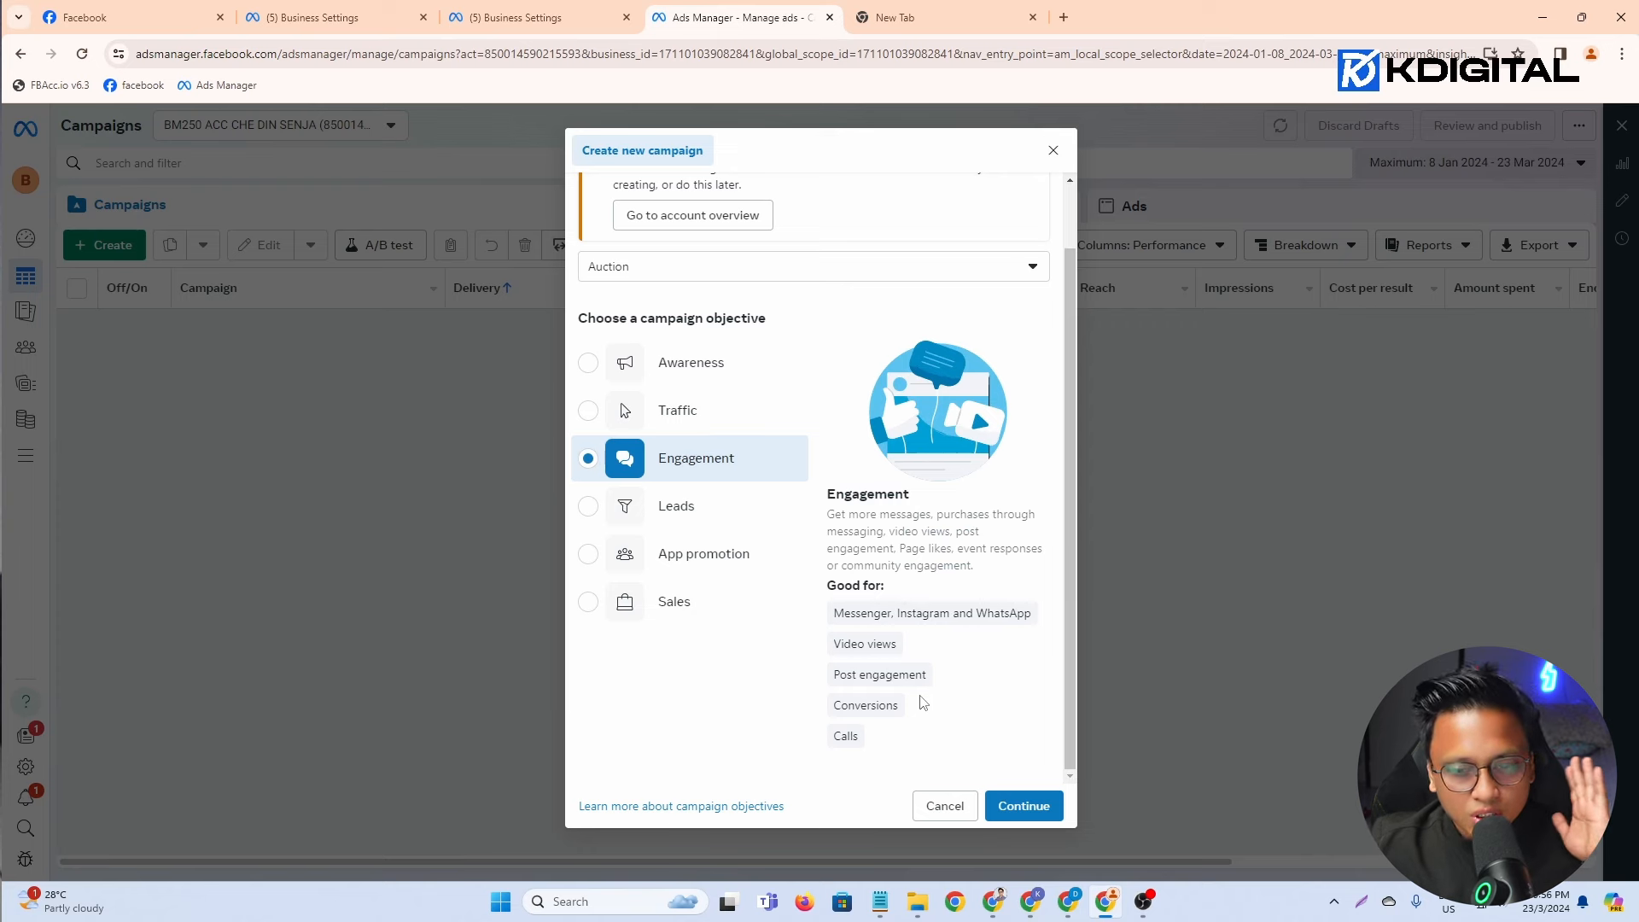
pyautogui.moveTo(923, 695)
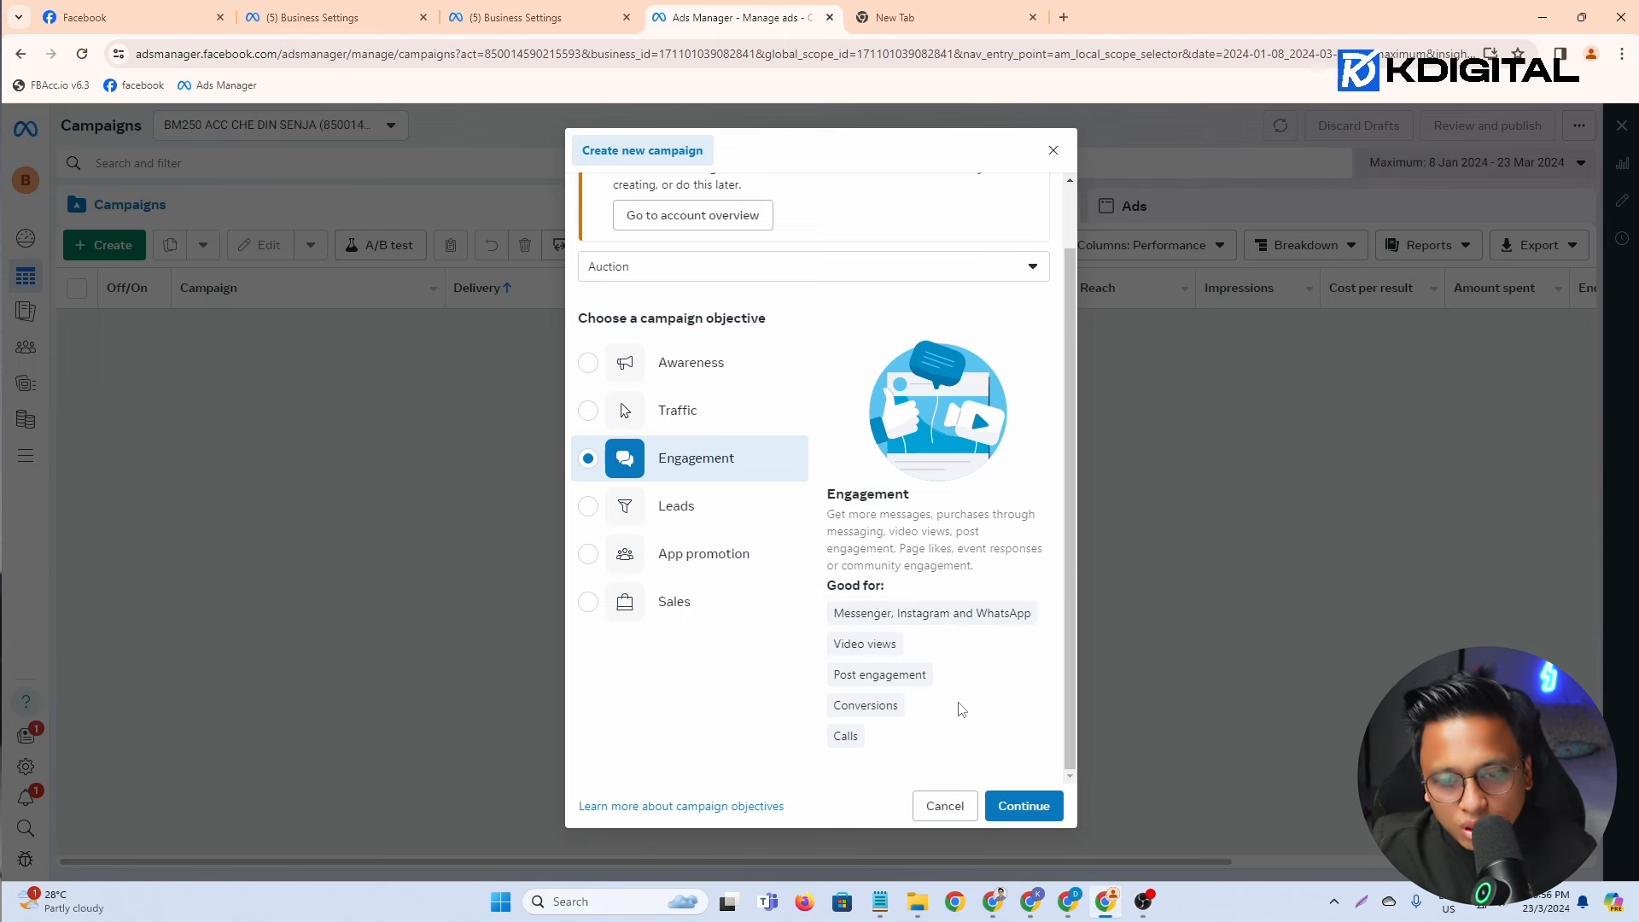
pyautogui.click(1016, 807)
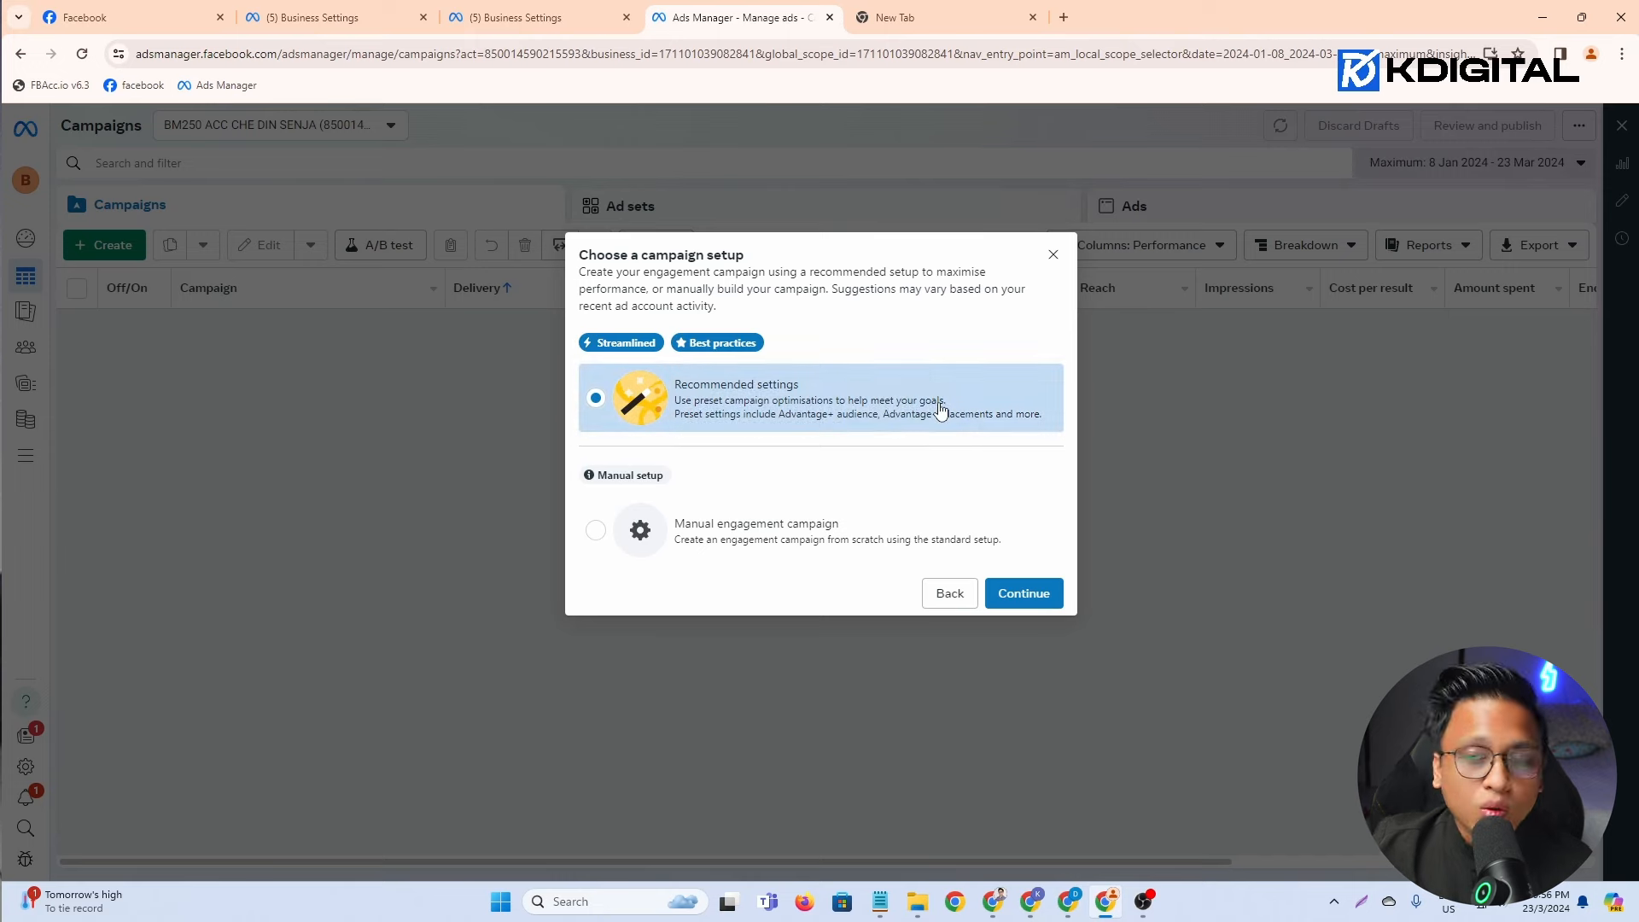
pyautogui.click(773, 547)
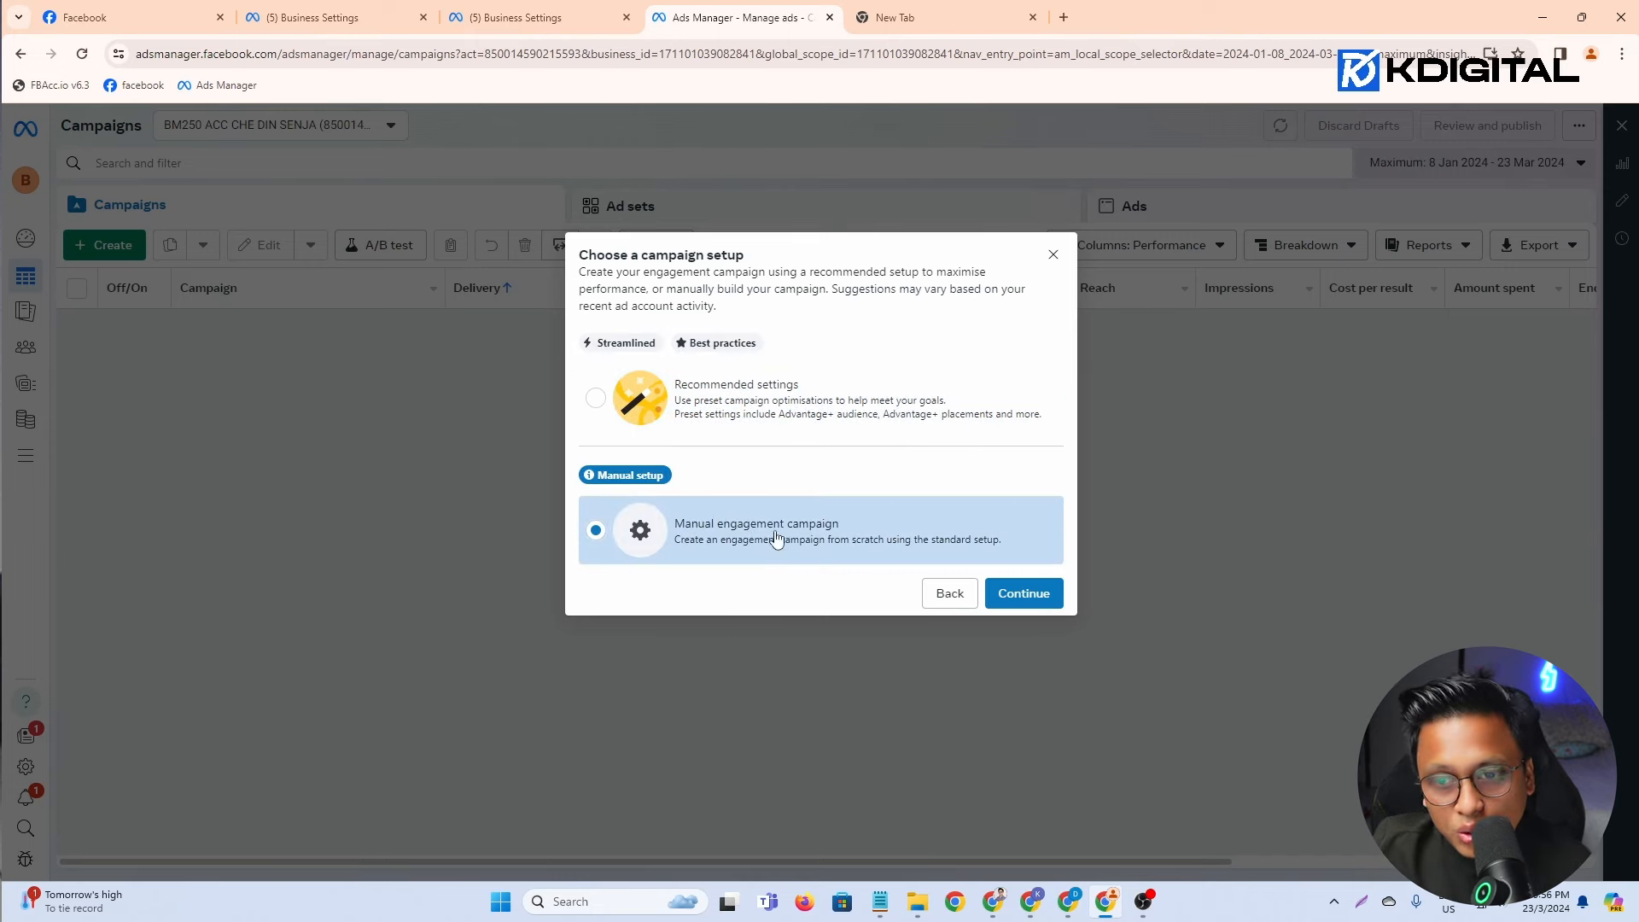
# Step: Return to the campaign objectives, keep Engagement rather than Traffic, and create the campaign with the Manual engagement campaign setup
pyautogui.click(934, 584)
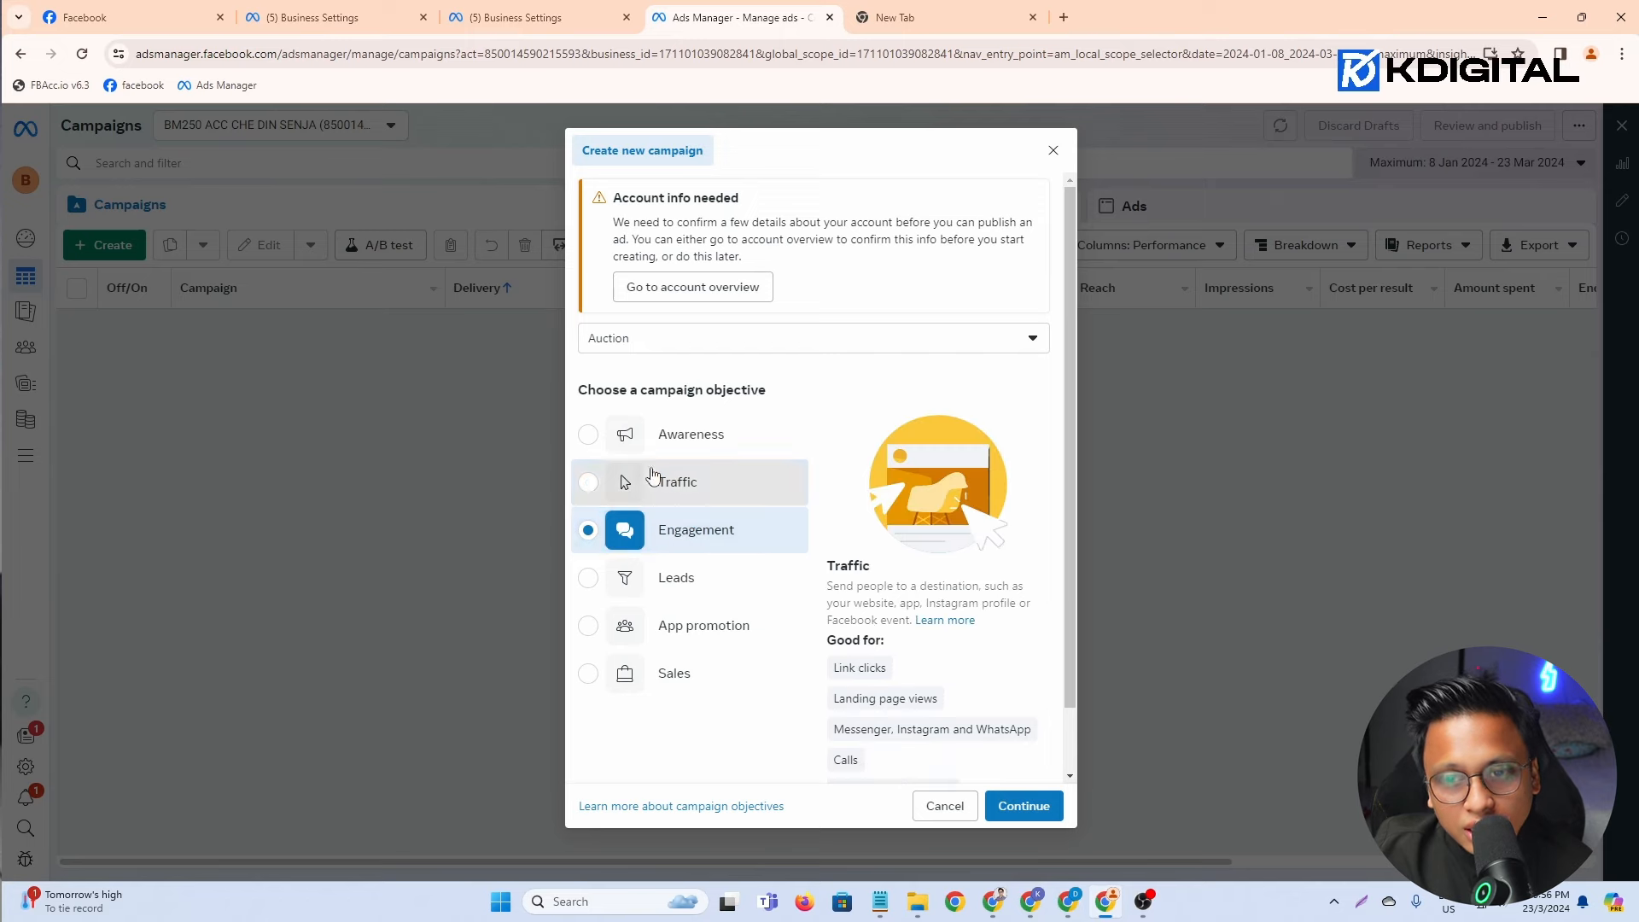
pyautogui.click(666, 480)
pyautogui.click(679, 533)
pyautogui.click(1031, 811)
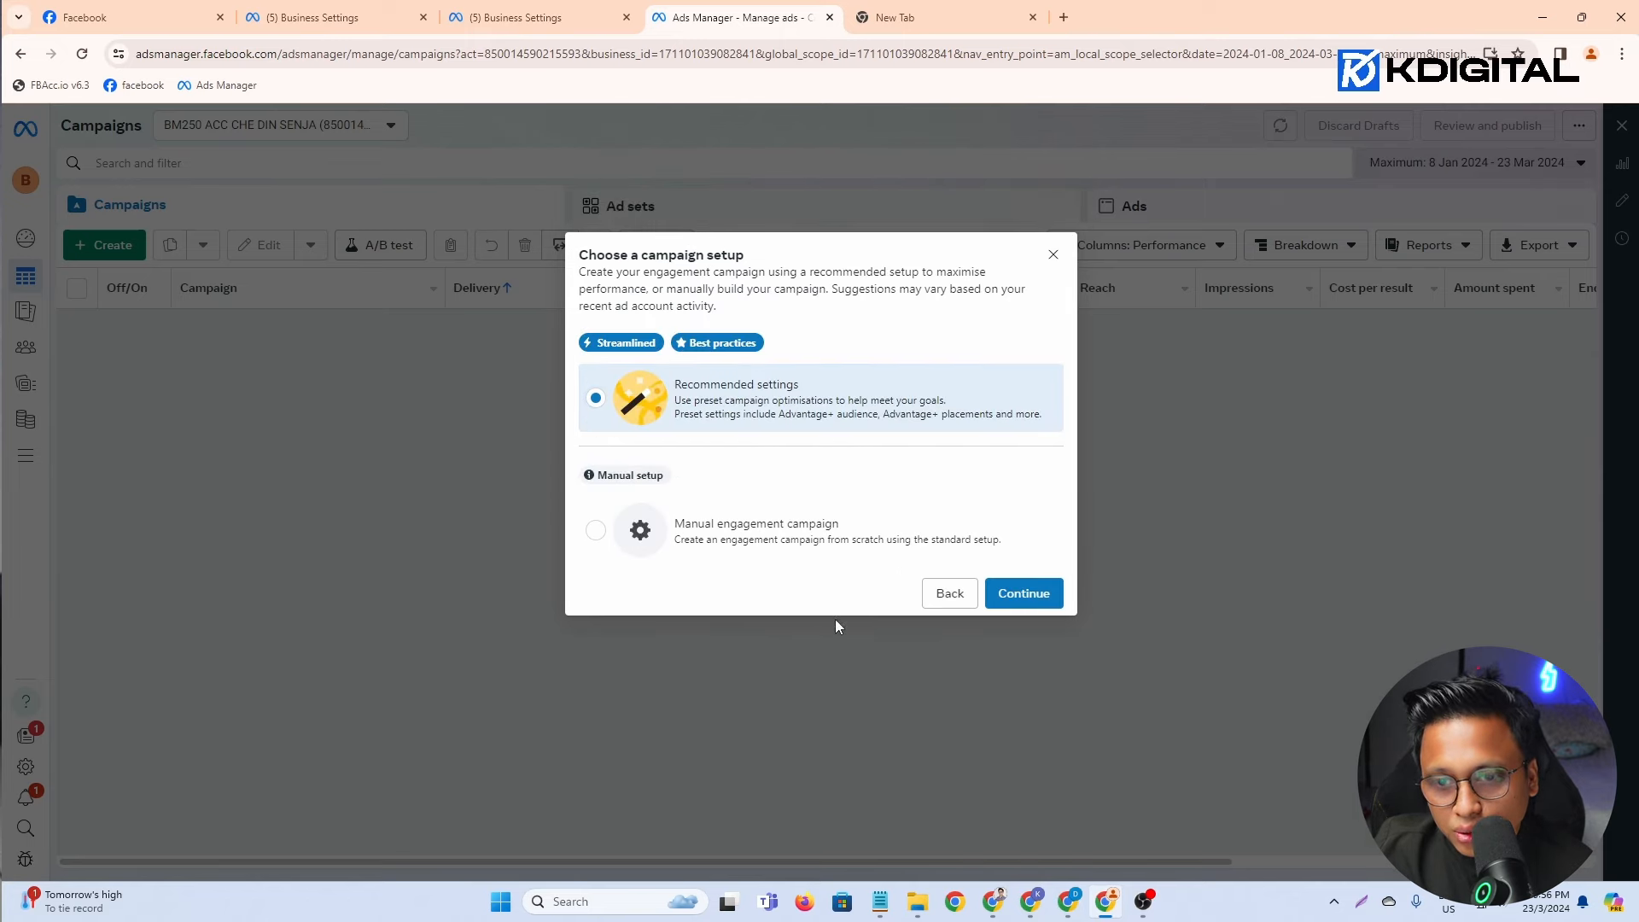
pyautogui.click(834, 536)
pyautogui.click(1045, 603)
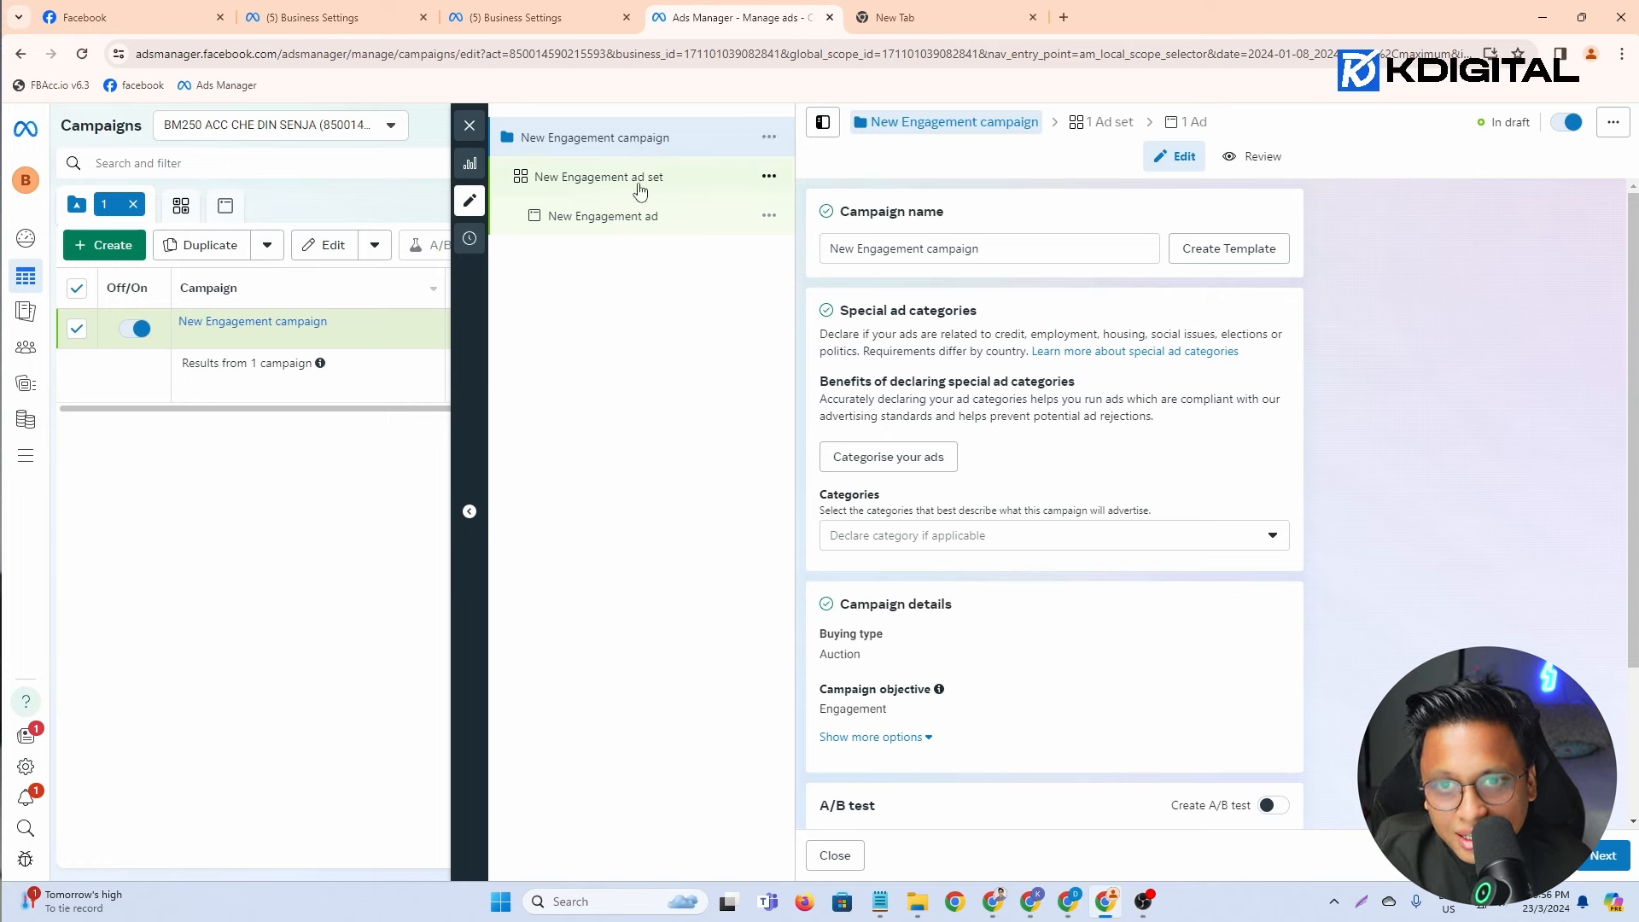
# Step: Rename the new campaign as "iklan percubaan 1"
pyautogui.moveTo(1013, 248); pyautogui.dragTo(702, 247)
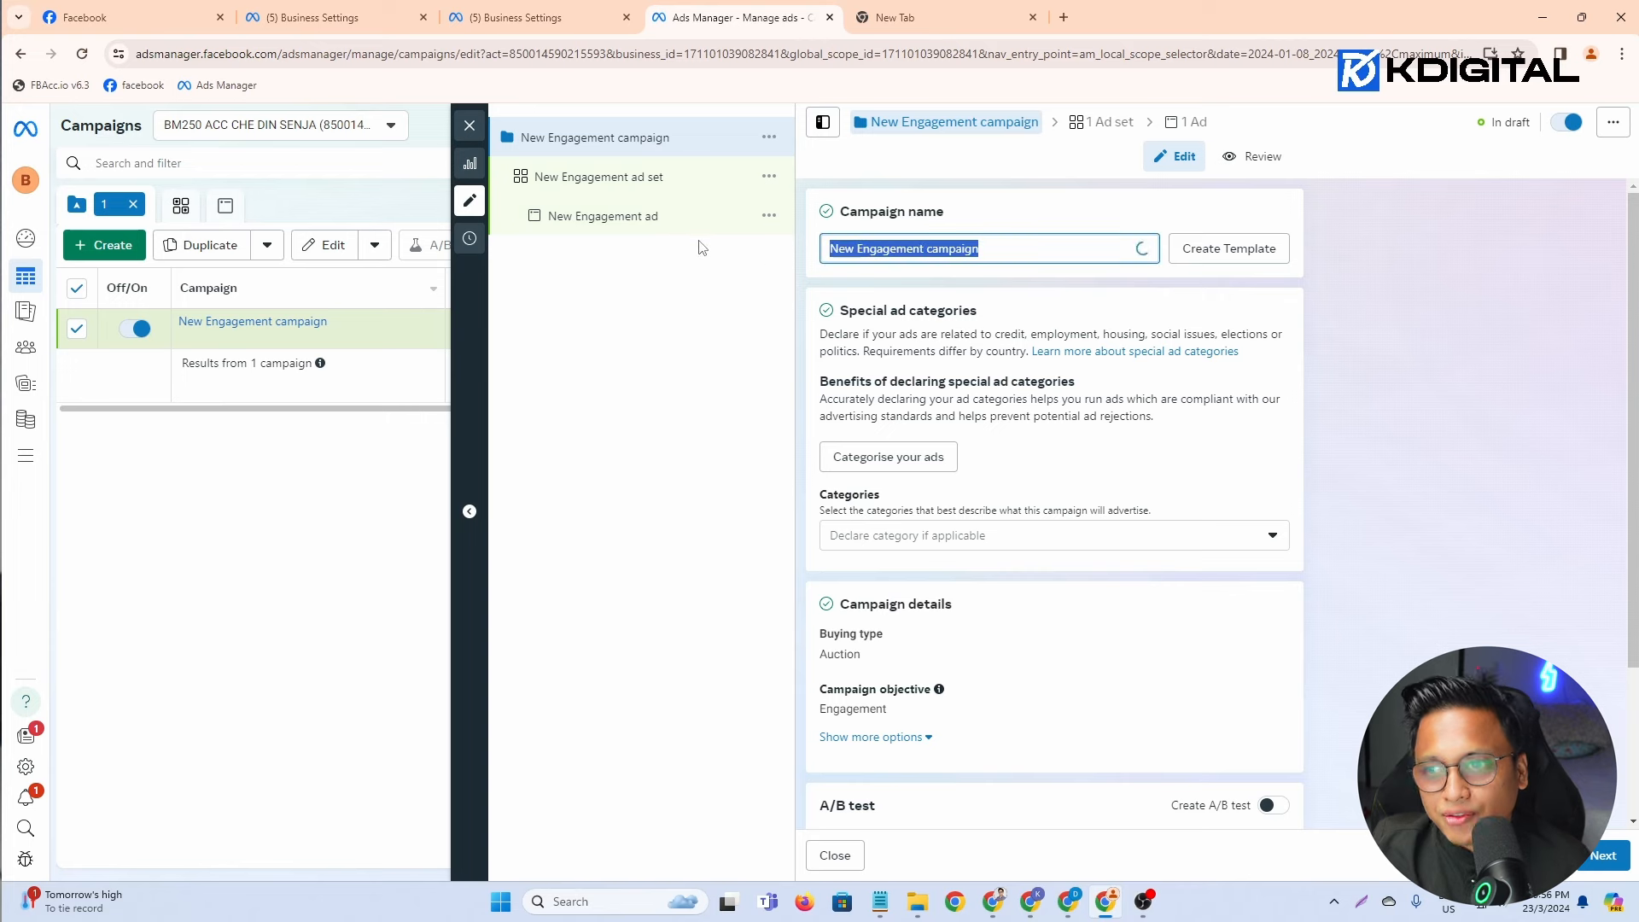
pyautogui.write('ik')
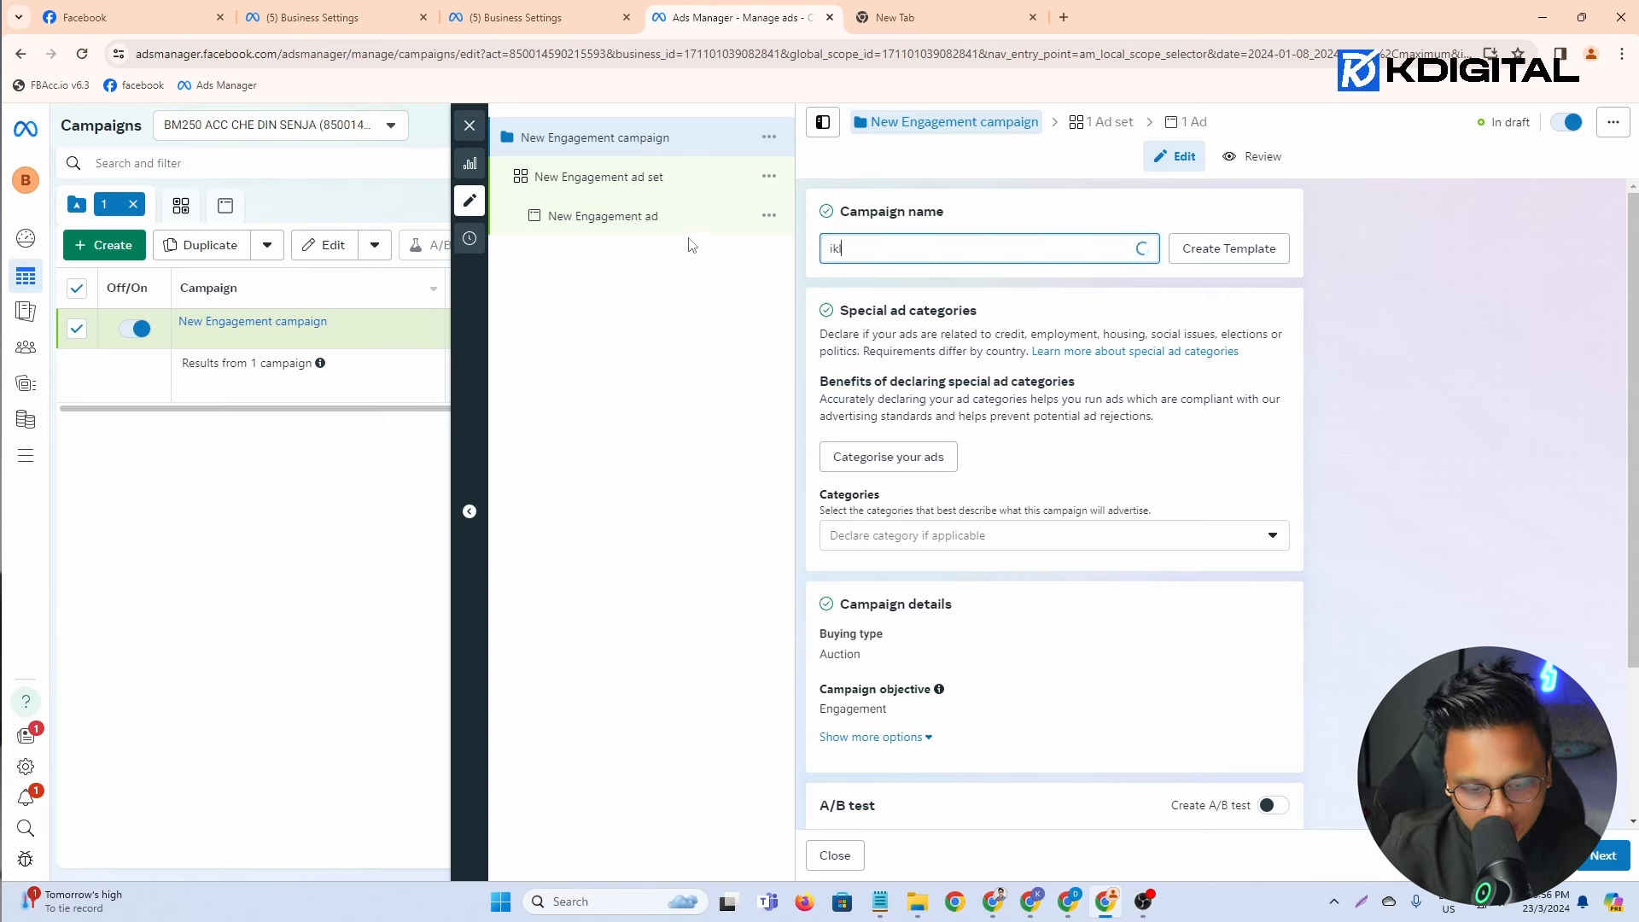
pyautogui.write('lan percubaan 1')
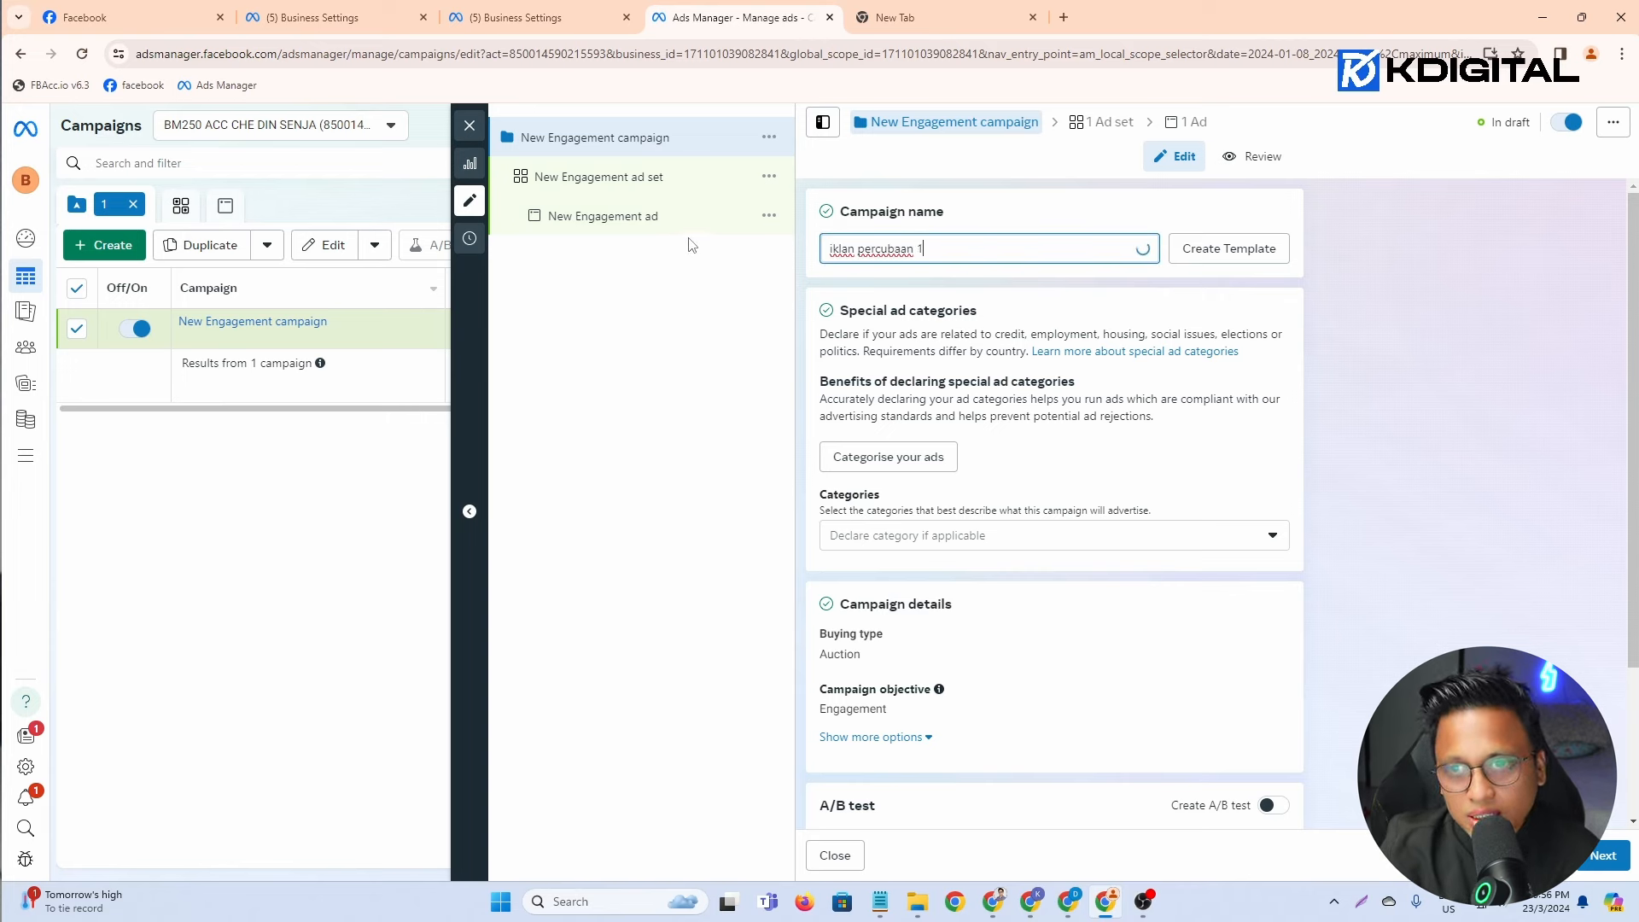
pyautogui.click(692, 245)
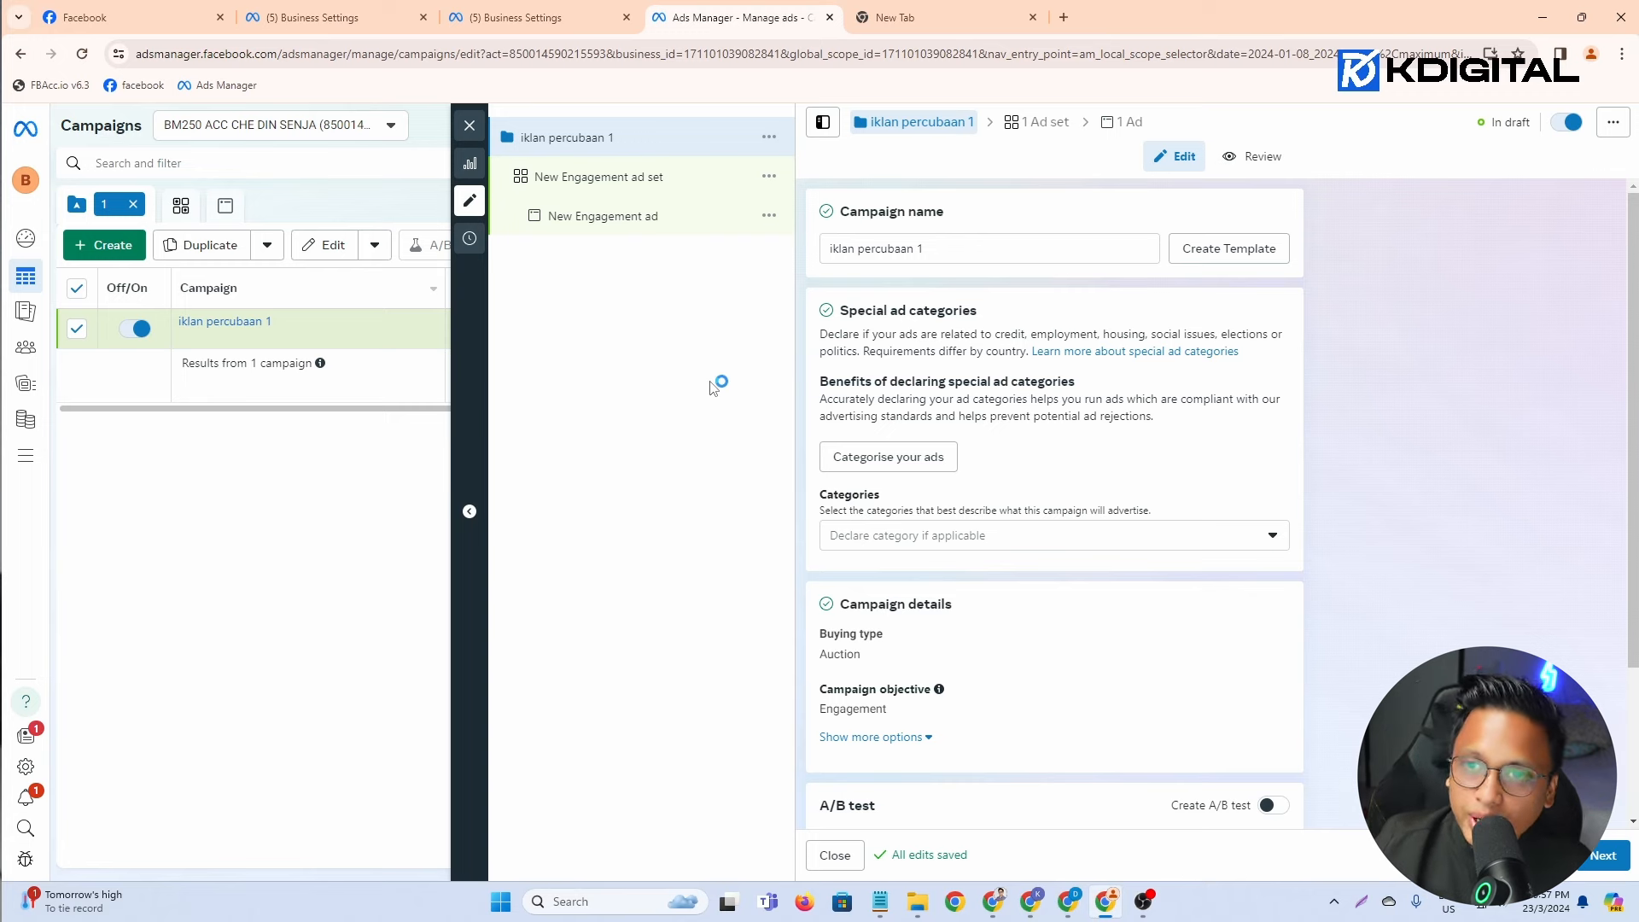
pyautogui.click(971, 247)
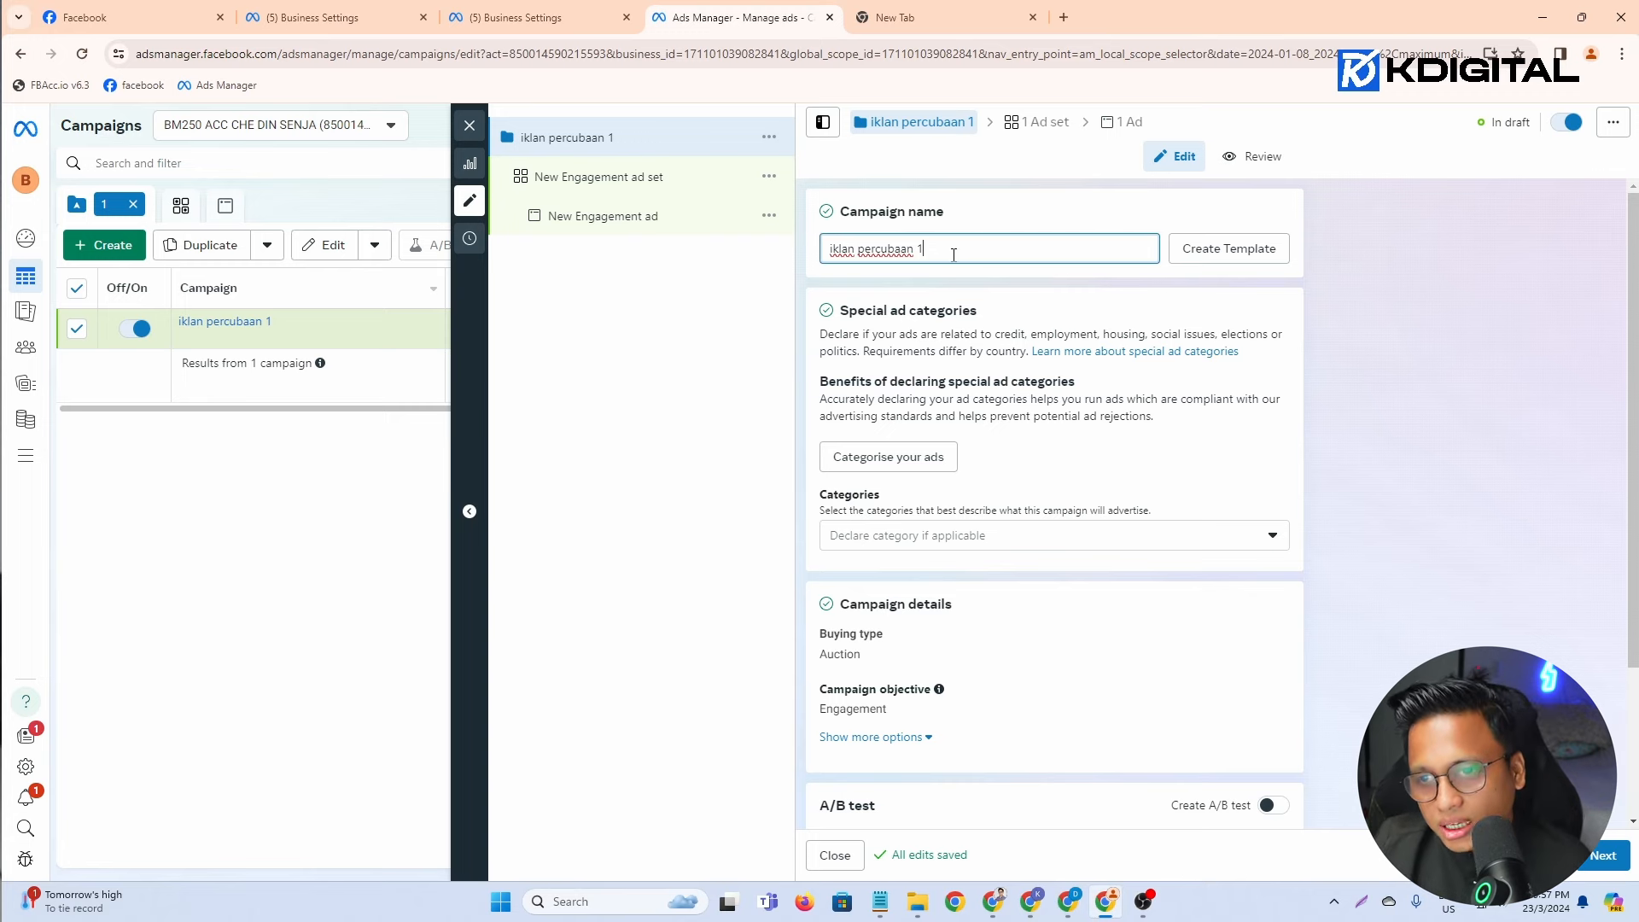
pyautogui.scroll(-2, 952, 252)
pyautogui.scroll(2, 921, 321)
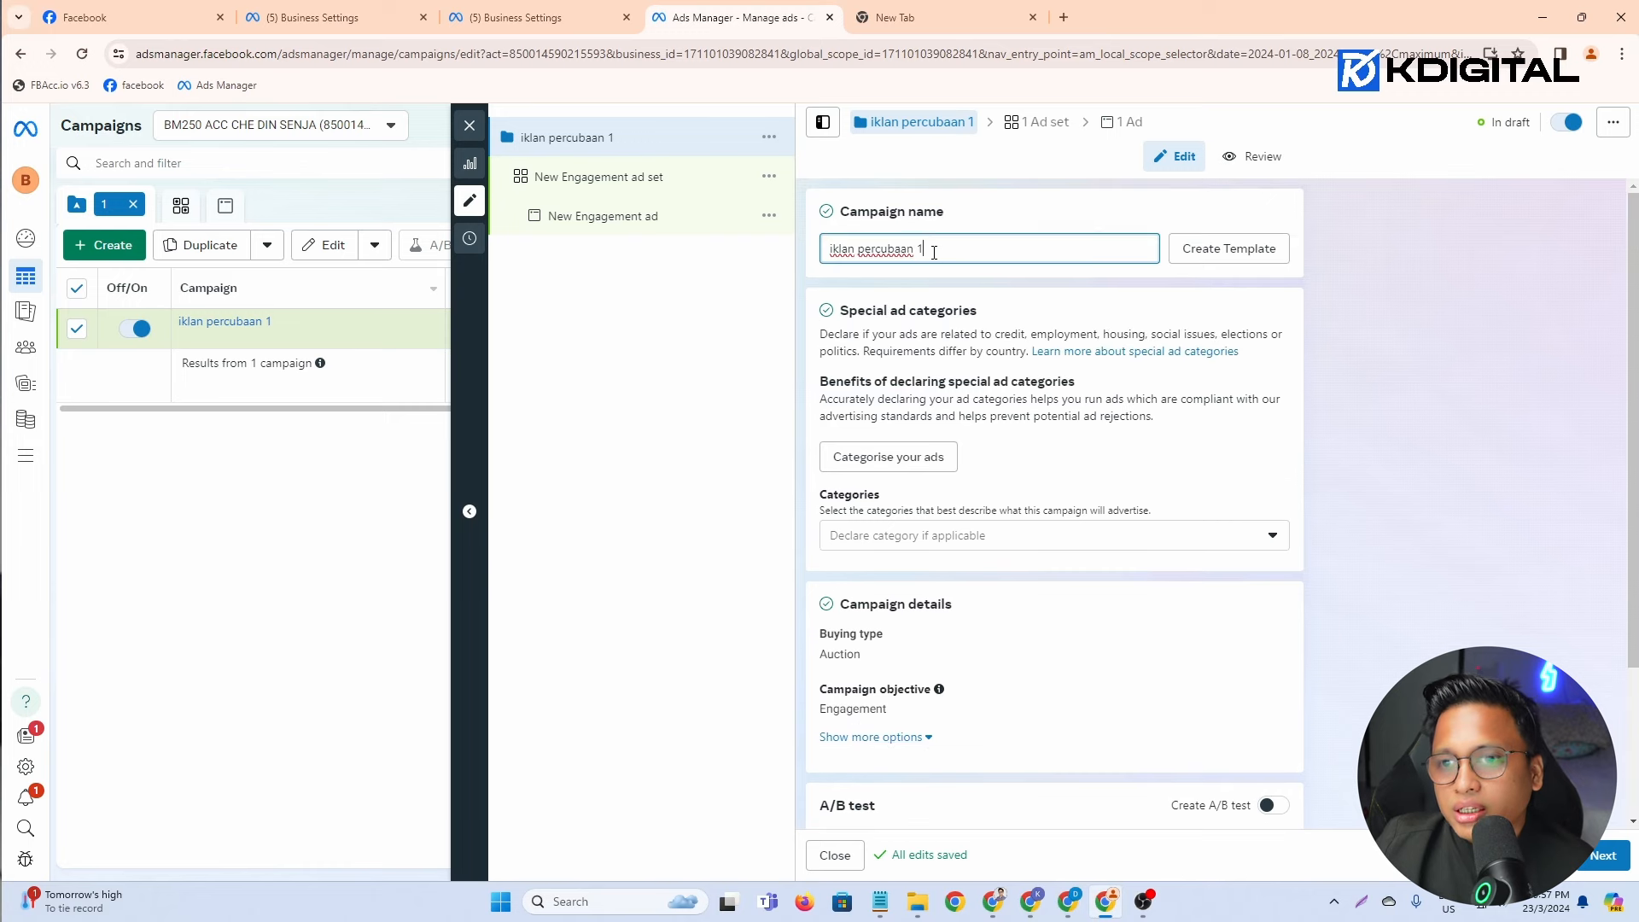
# Step: Turn on Advantage campaign budget and set the campaign's daily budget to RM11
pyautogui.scroll(-2, 944, 252)
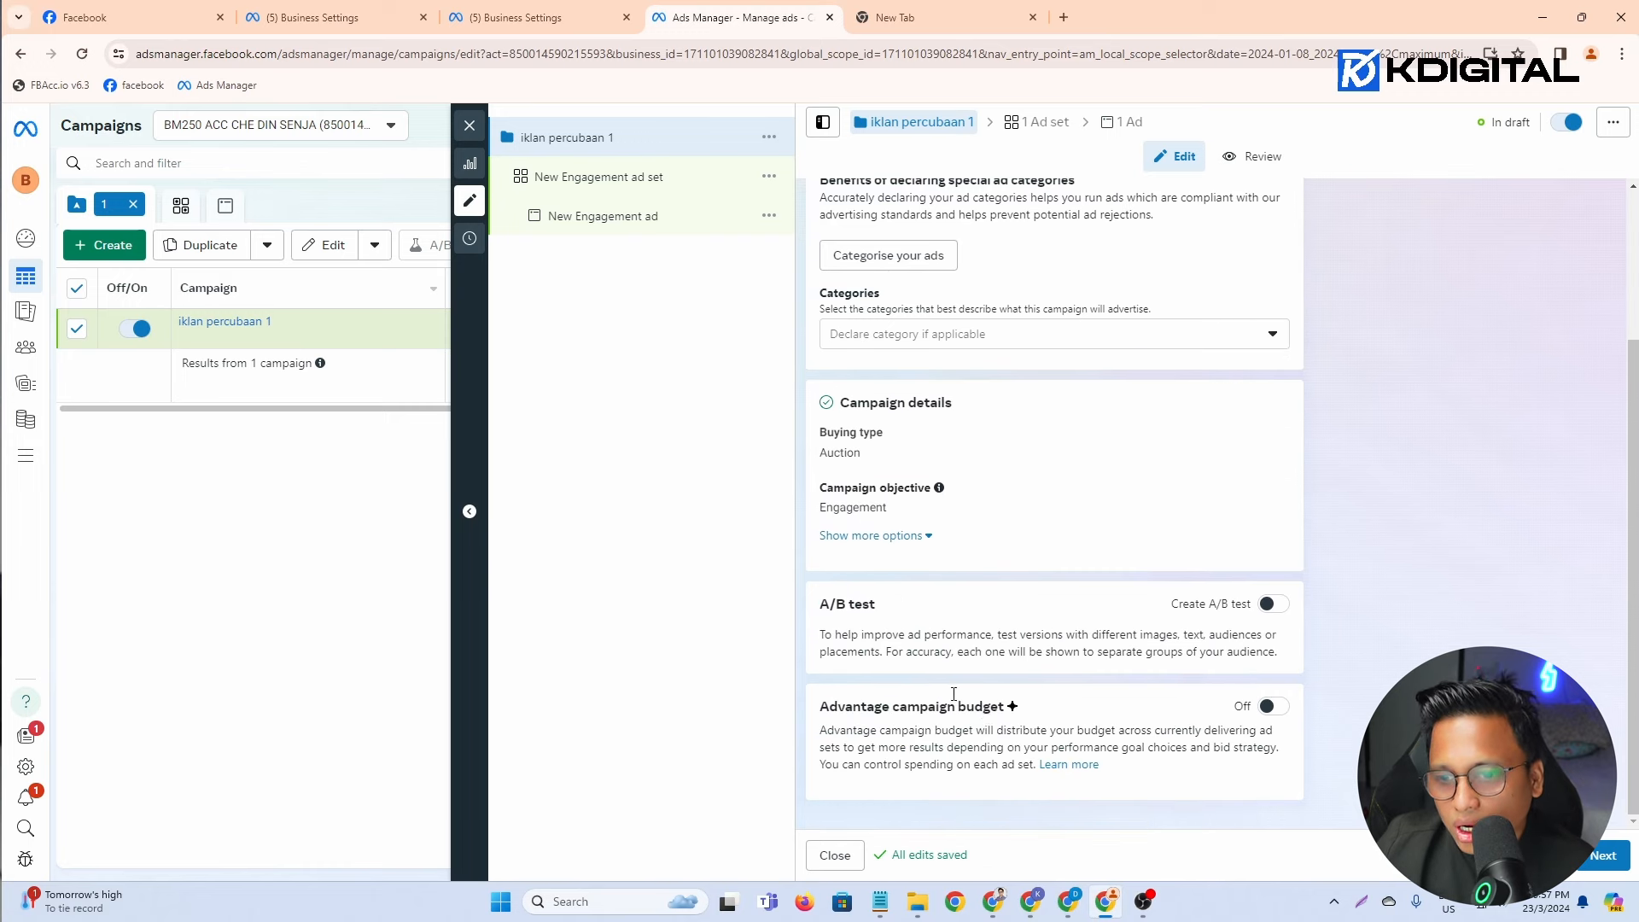
pyautogui.moveTo(835, 708); pyautogui.dragTo(924, 702)
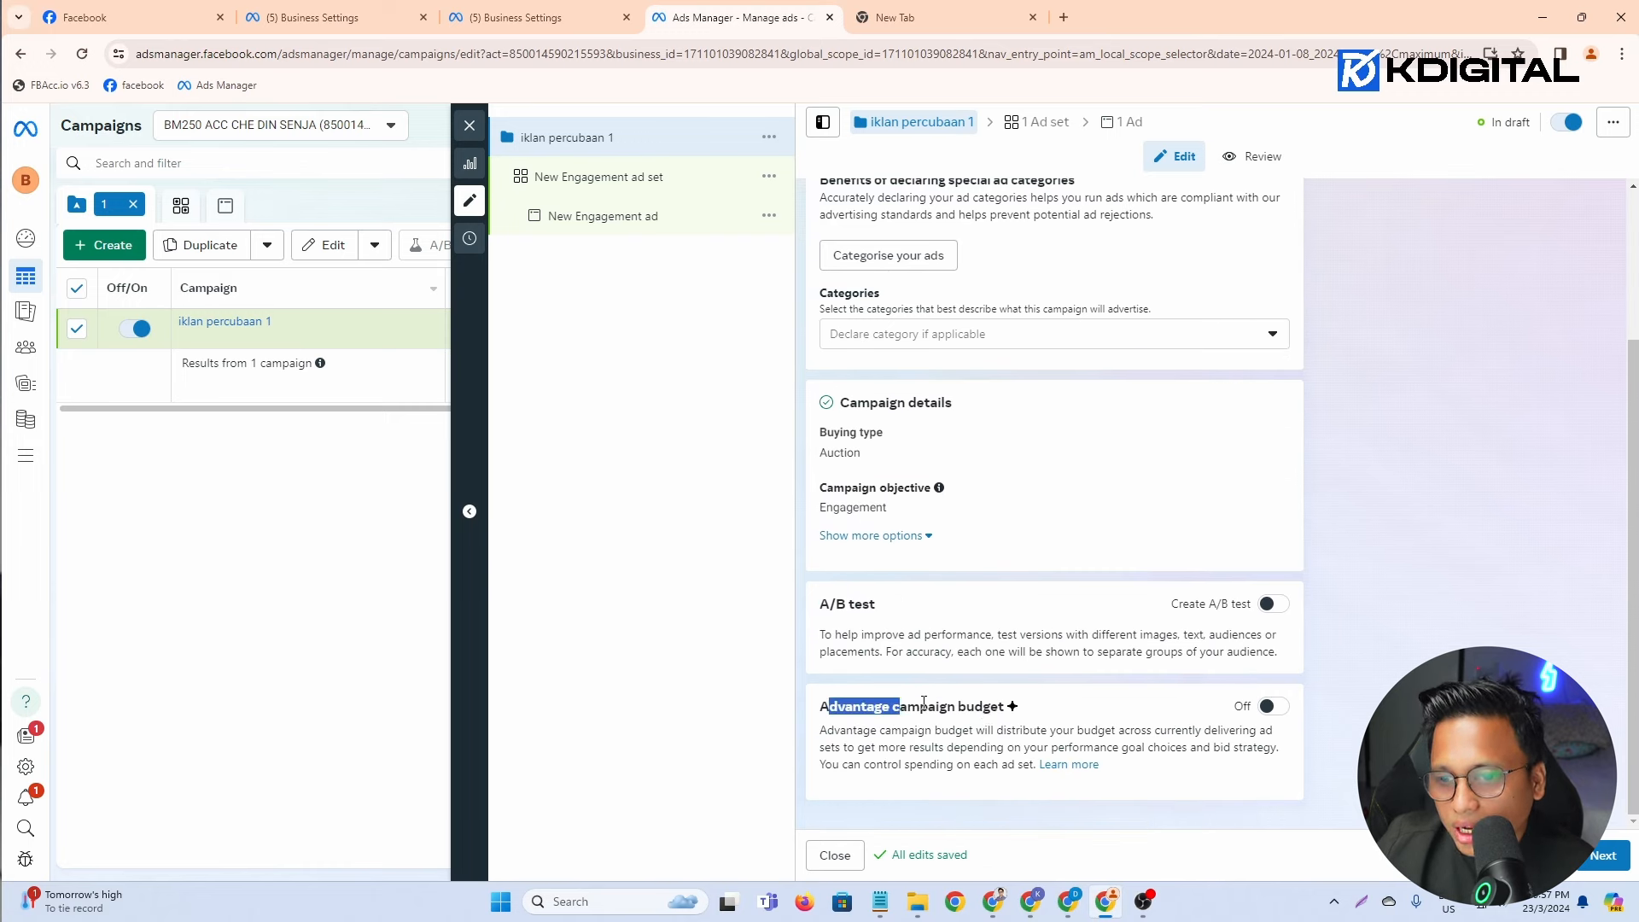
pyautogui.click(1272, 706)
pyautogui.scroll(-2, 1263, 696)
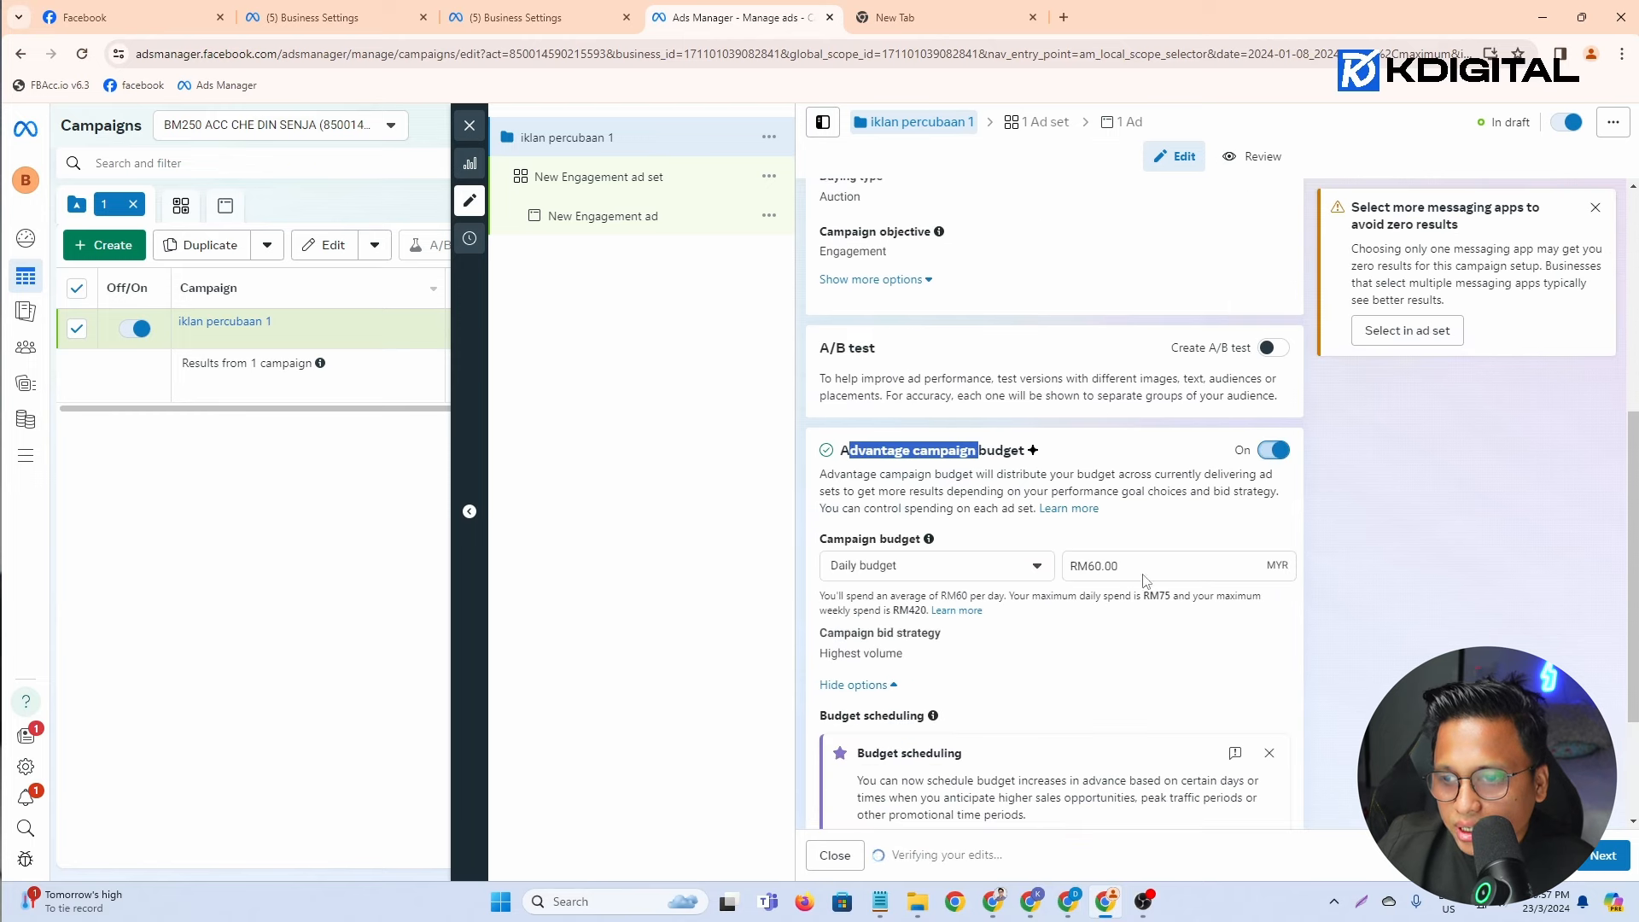
pyautogui.moveTo(1120, 566); pyautogui.dragTo(1088, 570)
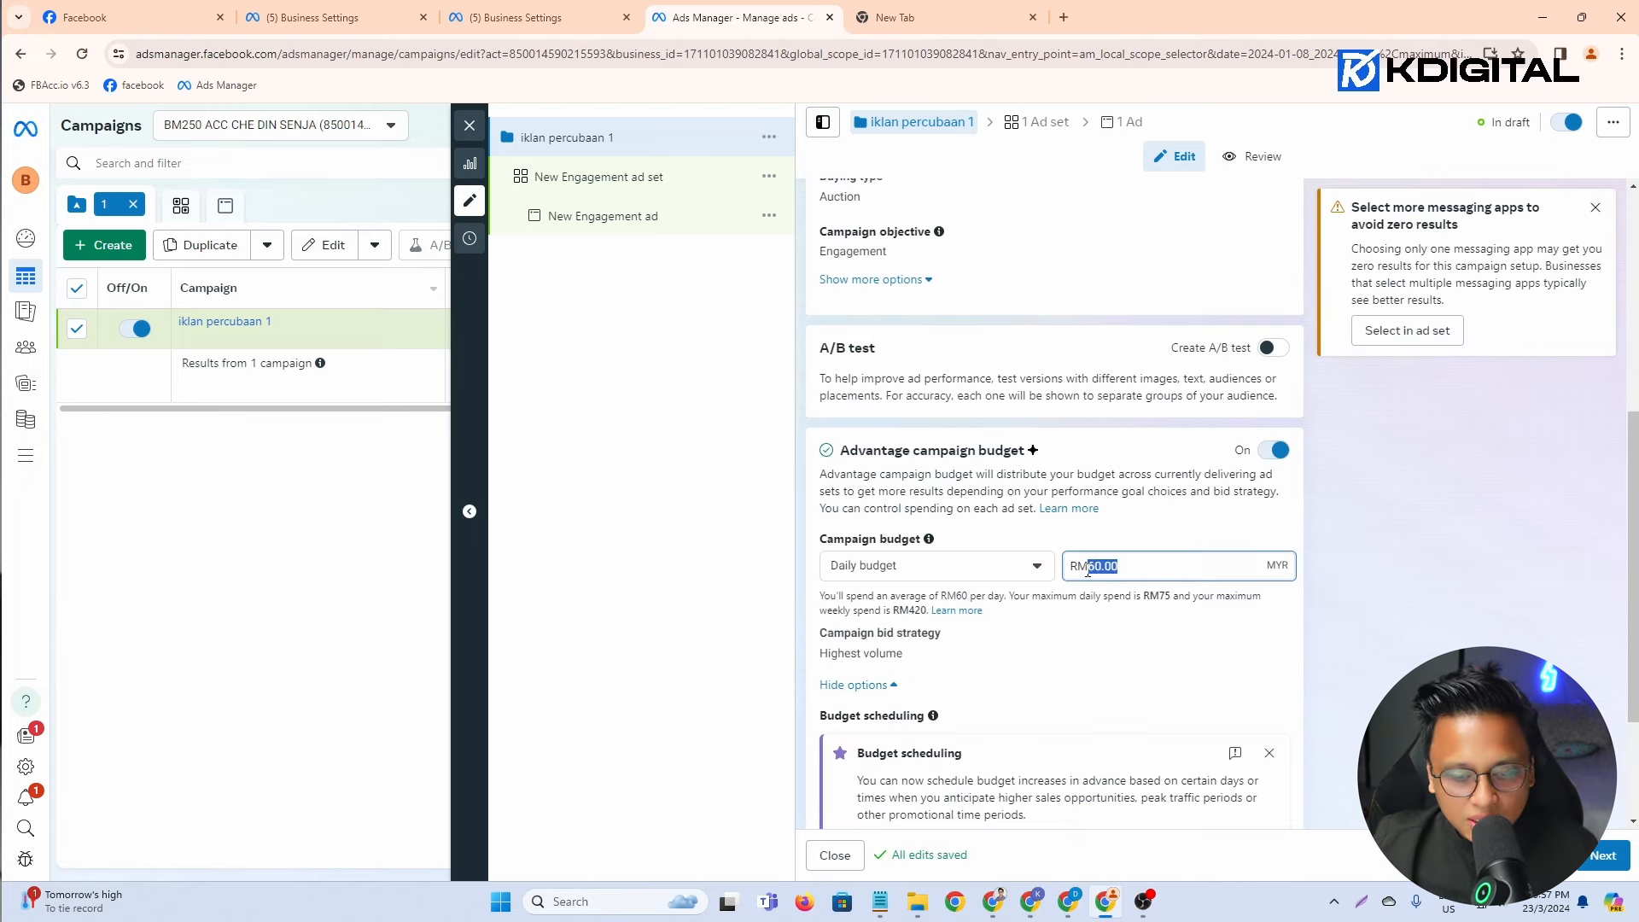
pyautogui.write('11')
pyautogui.click(790, 636)
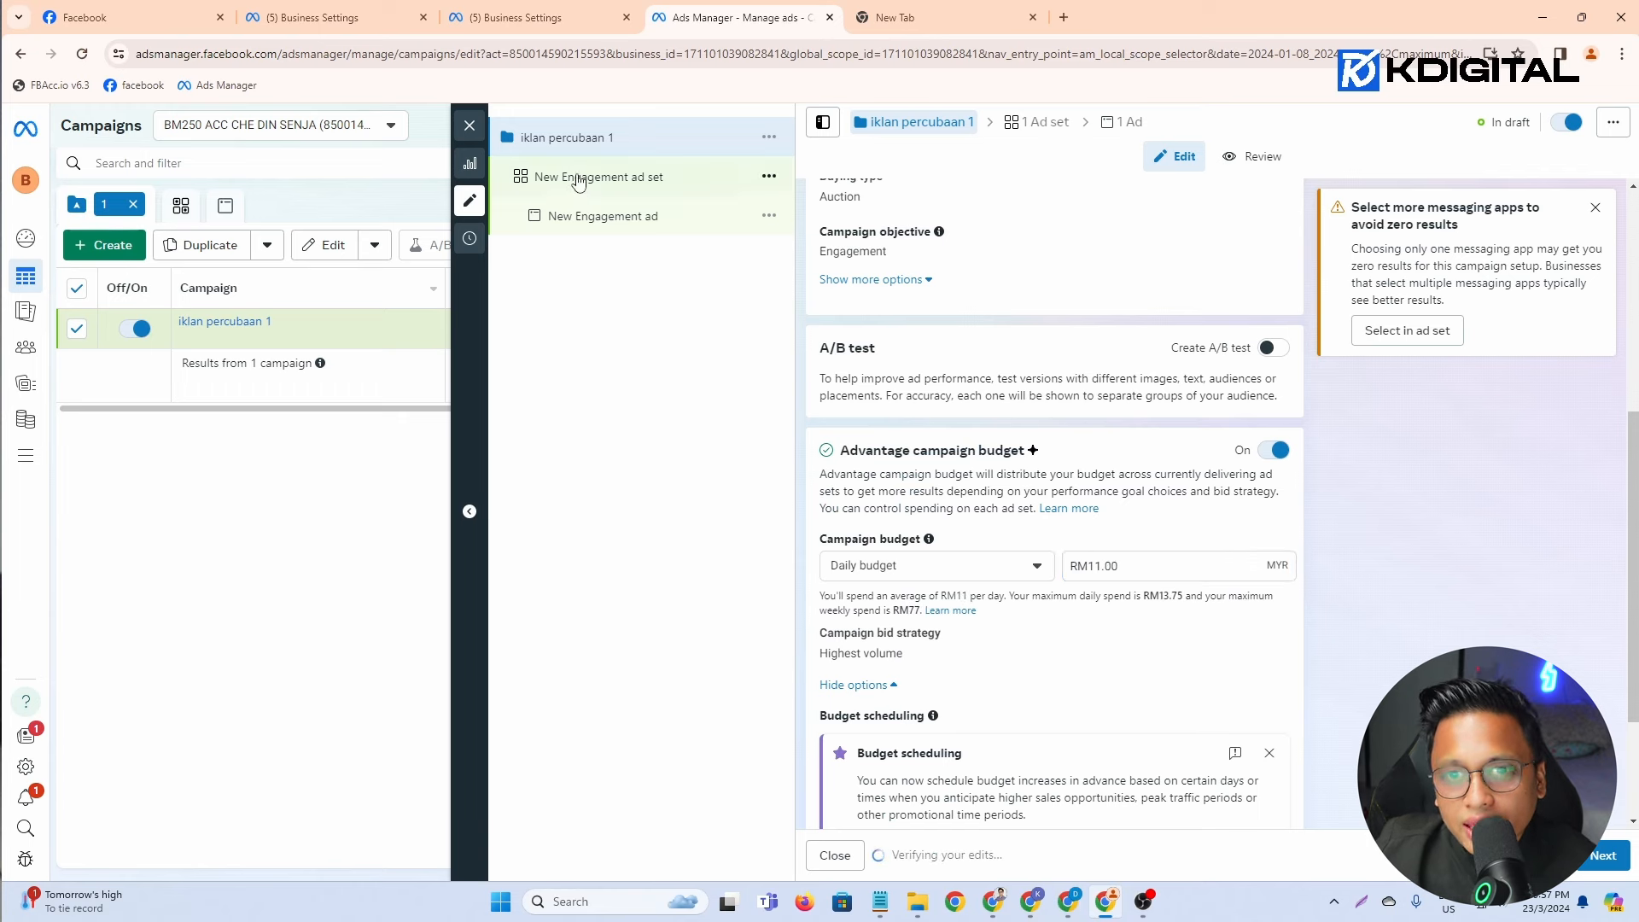
pyautogui.click(1170, 566)
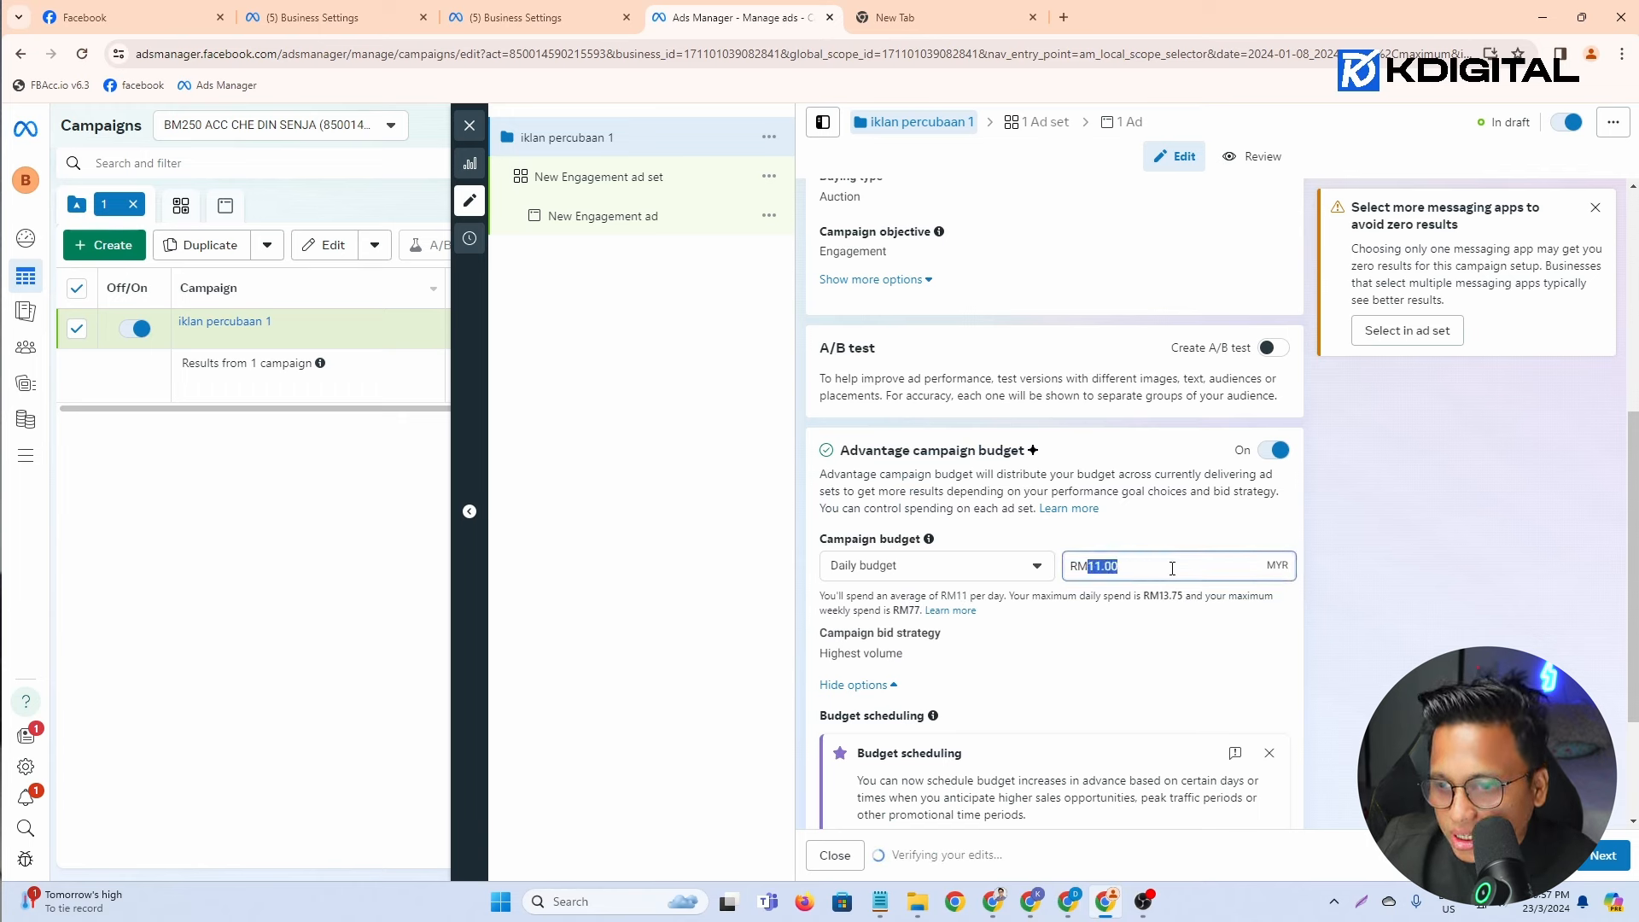
pyautogui.click(1134, 567)
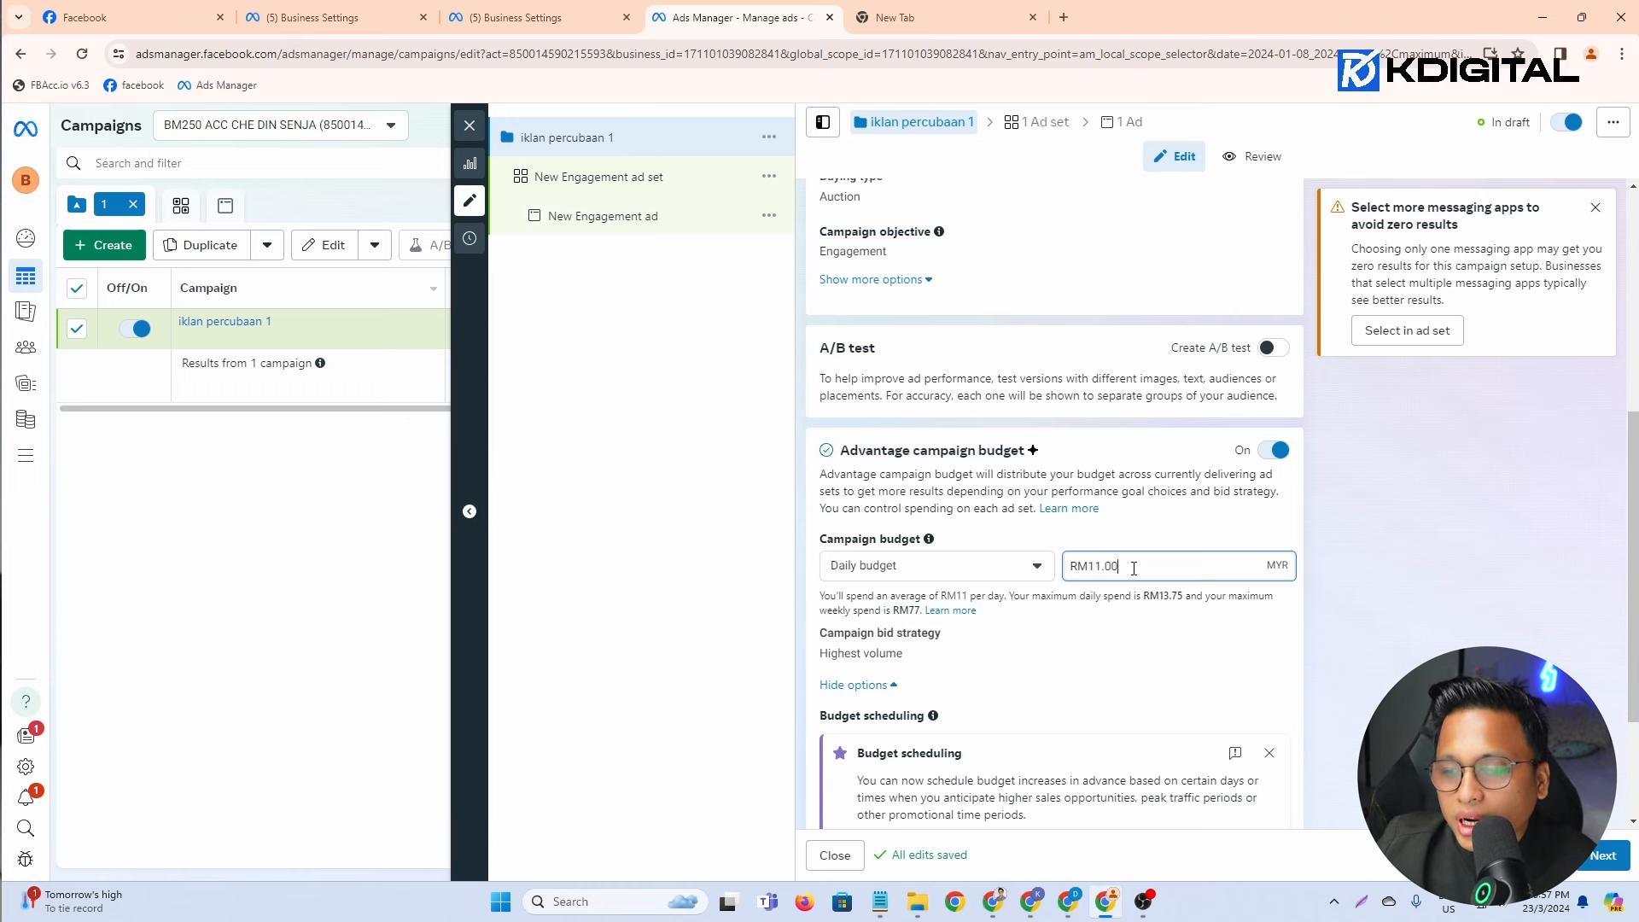
pyautogui.moveTo(1131, 571); pyautogui.dragTo(1087, 583)
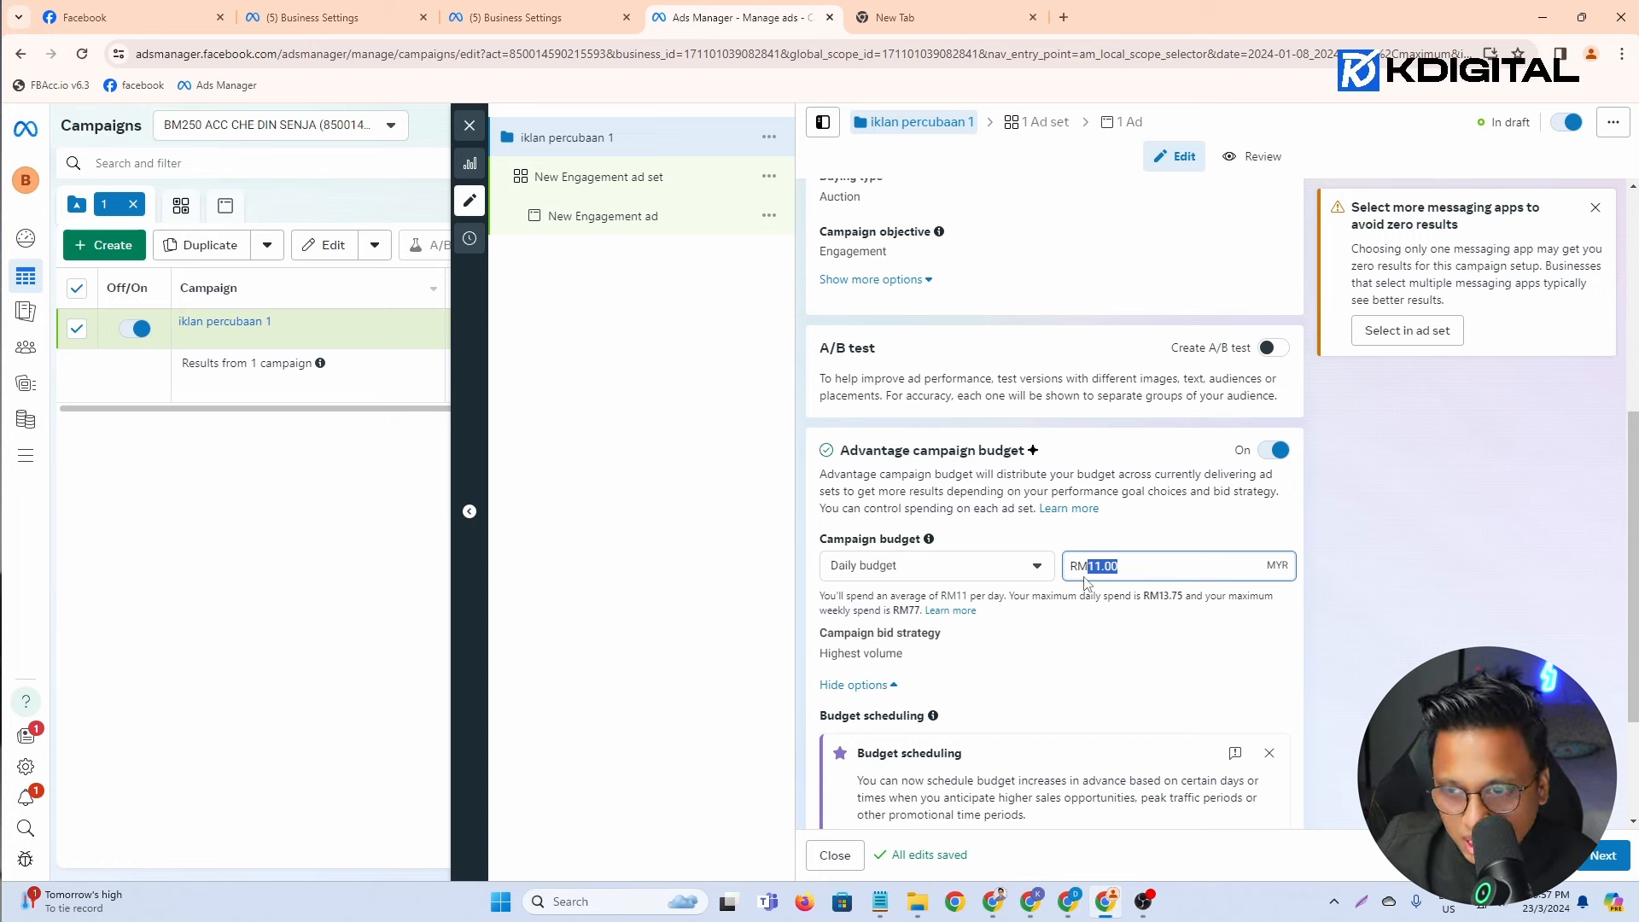
pyautogui.click(747, 557)
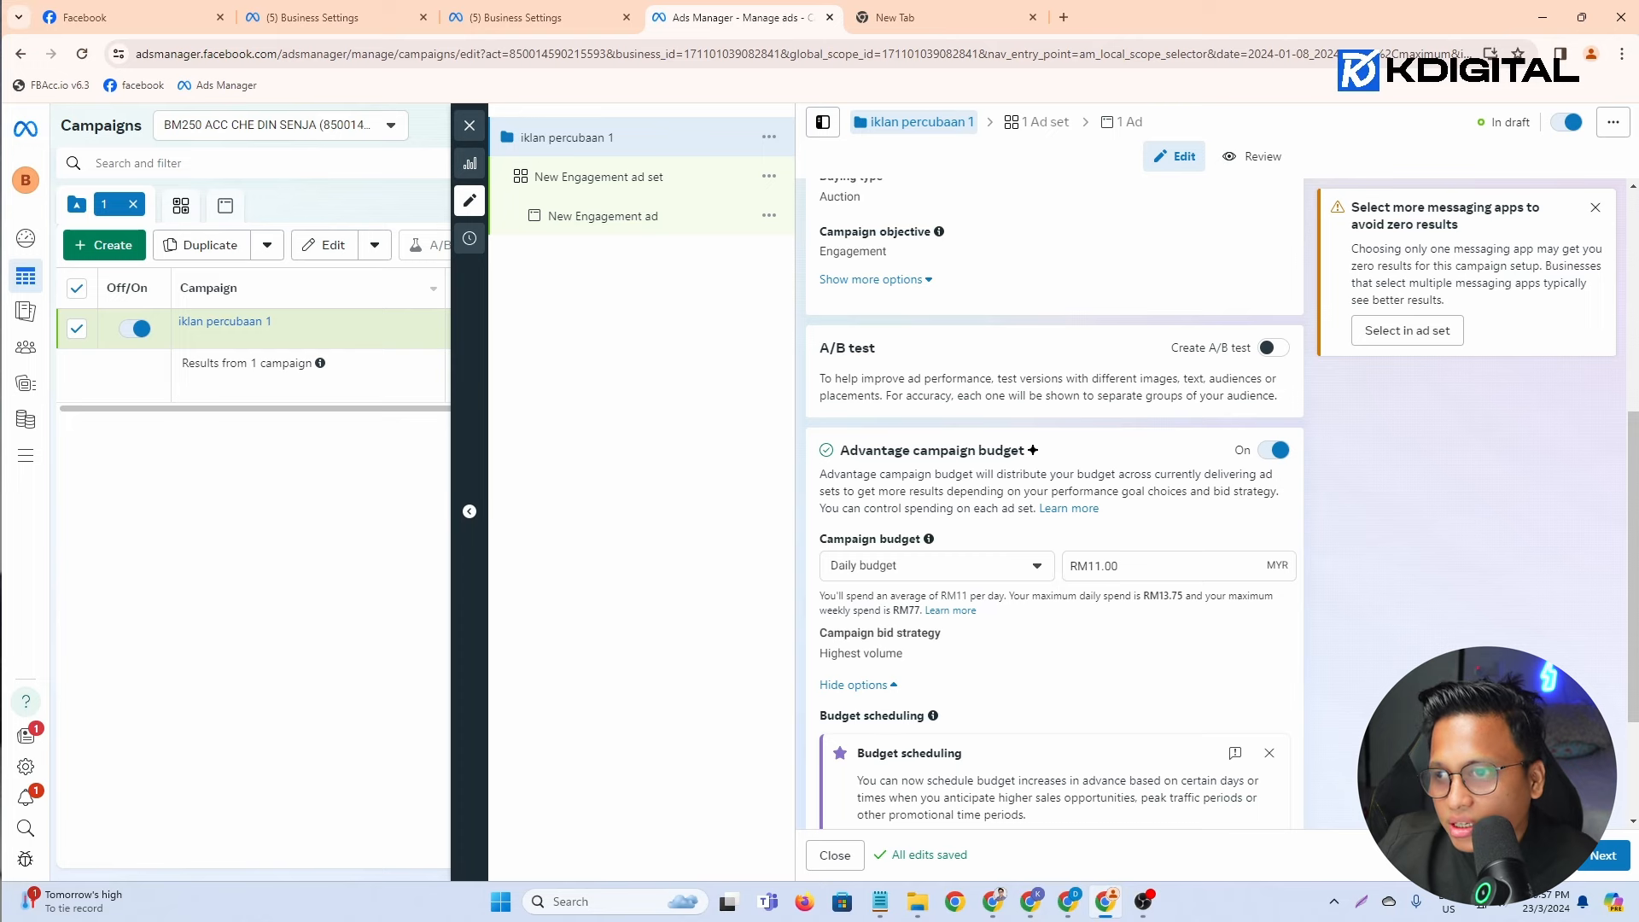
# Step: Proceed to the New Engagement ad set and review the messaging app suggestion and the conversion location options
pyautogui.click(1600, 854)
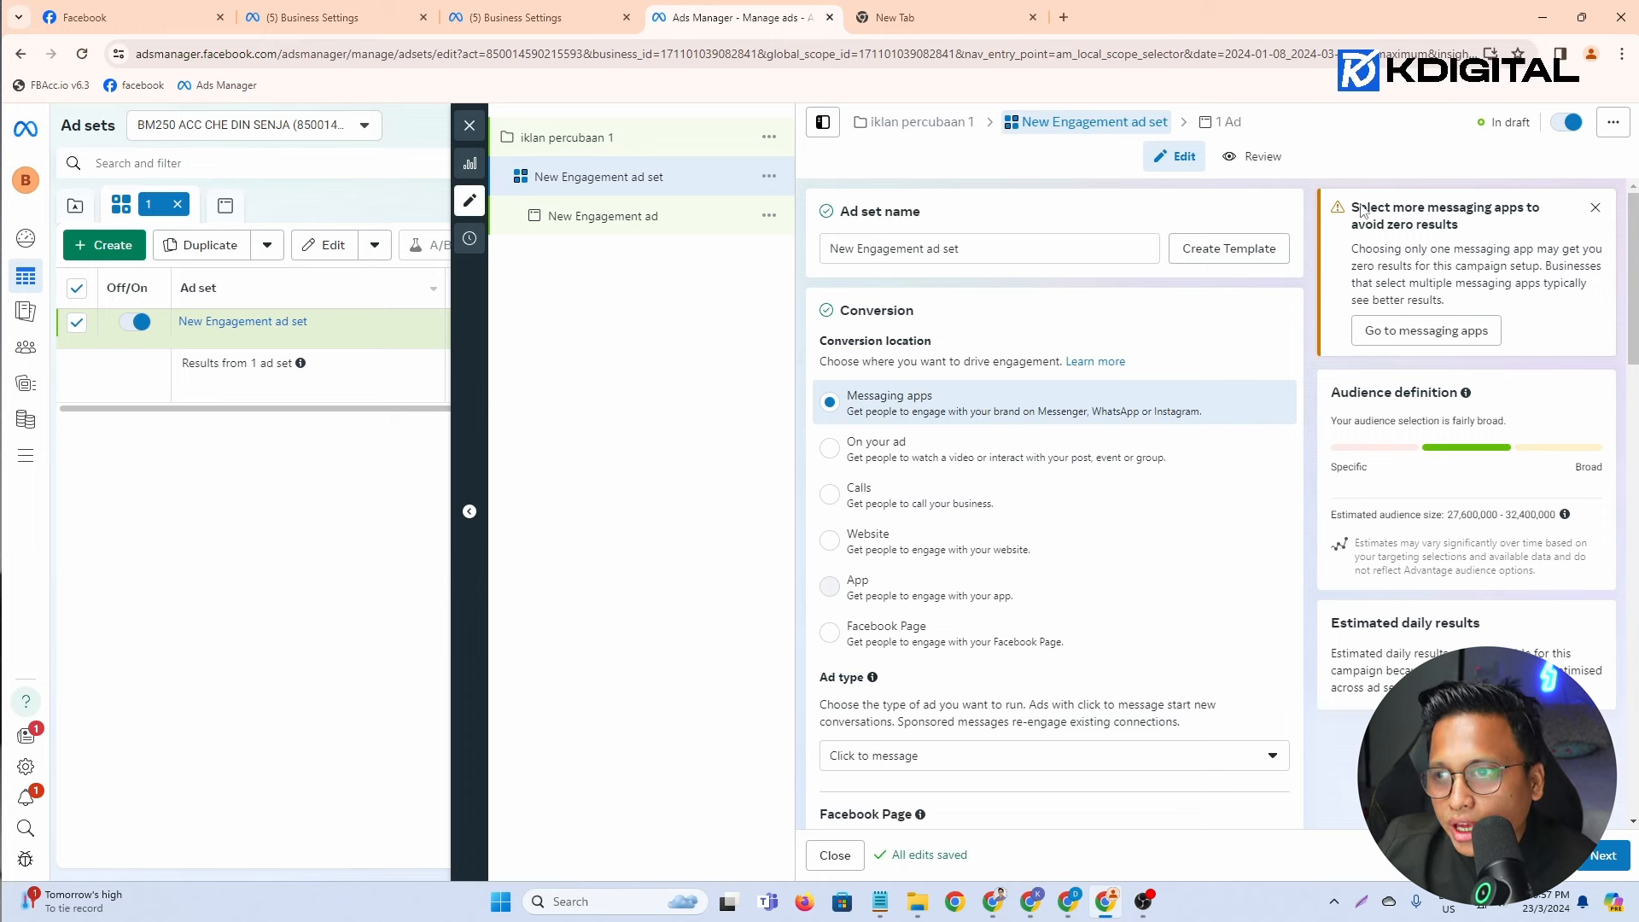
pyautogui.moveTo(1353, 209); pyautogui.dragTo(1453, 267)
pyautogui.click(1338, 291)
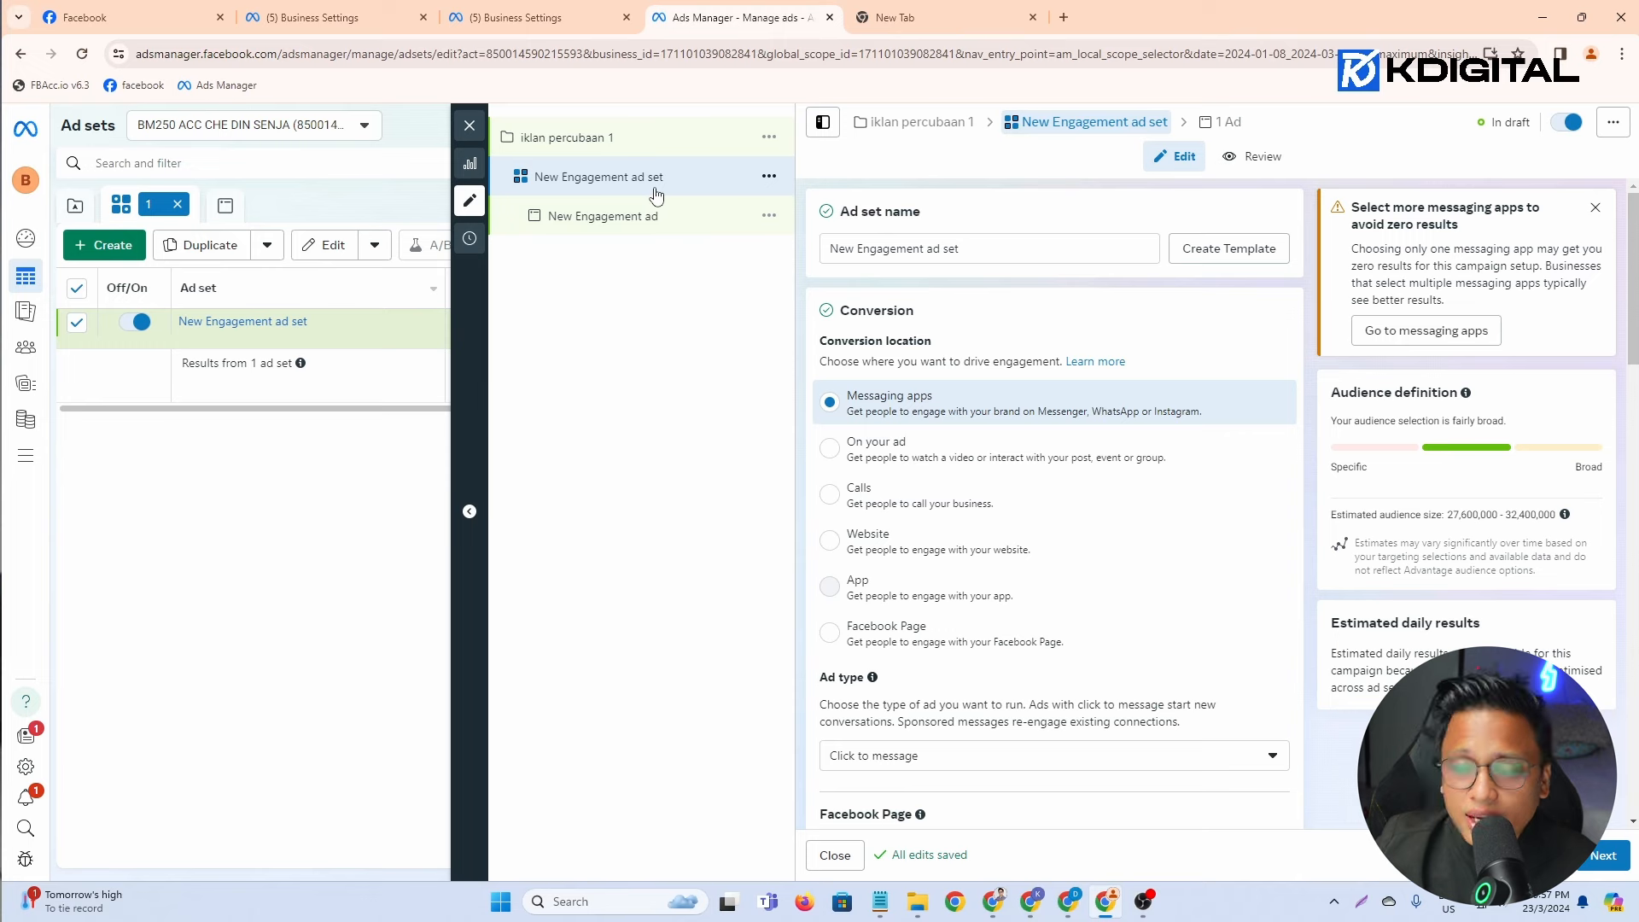
pyautogui.scroll(-2, 959, 427)
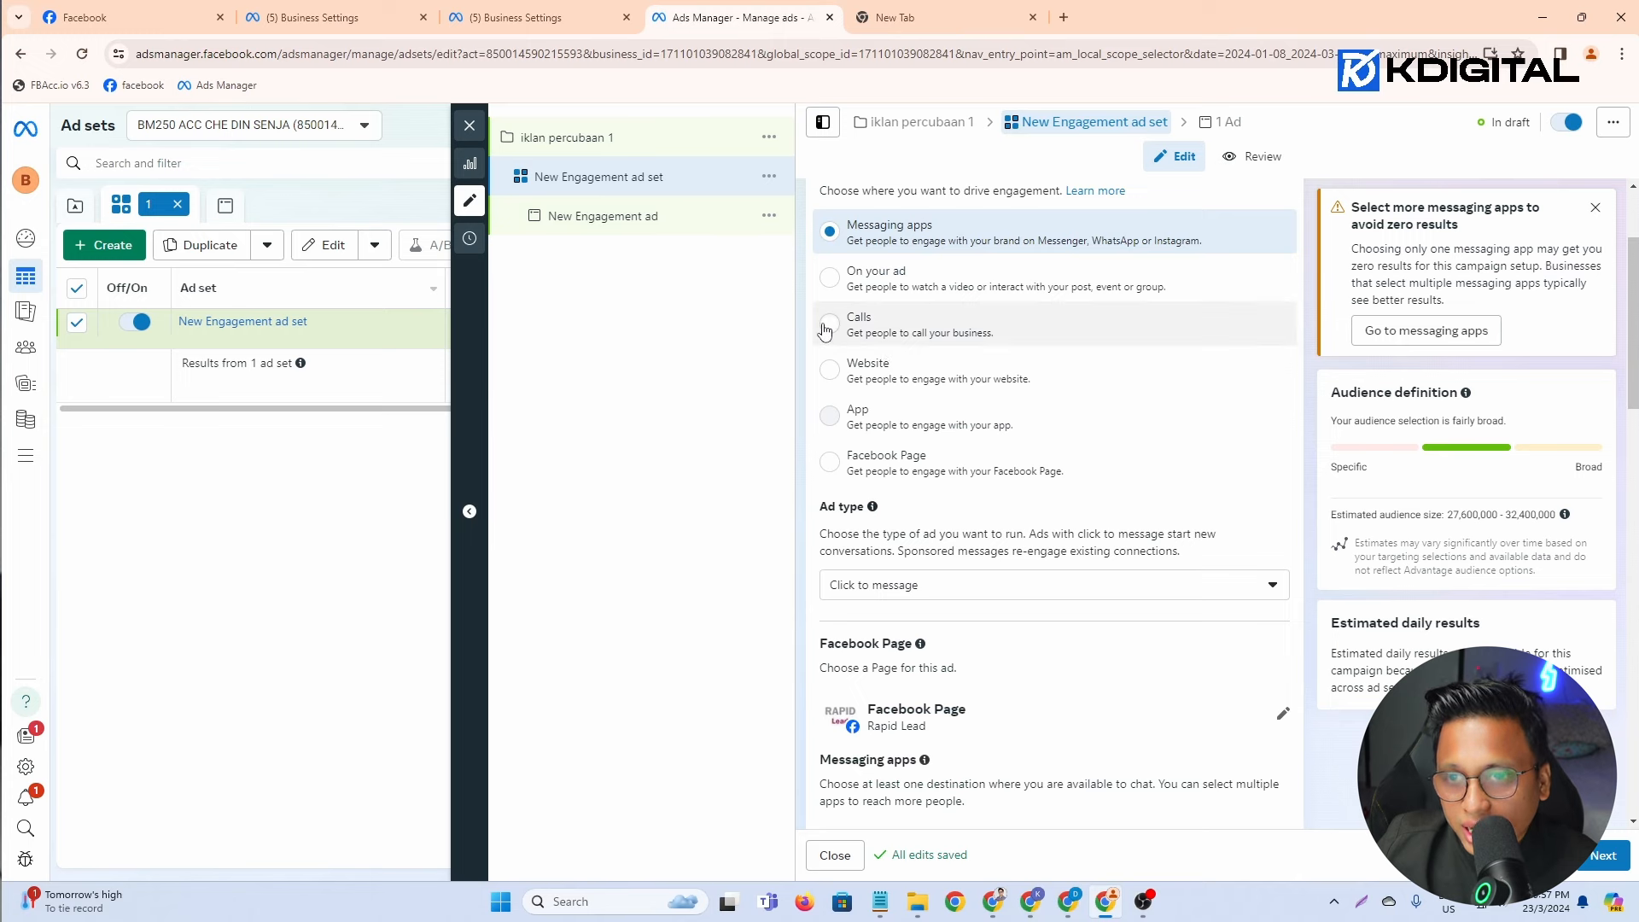
pyautogui.scroll(-3, 839, 374)
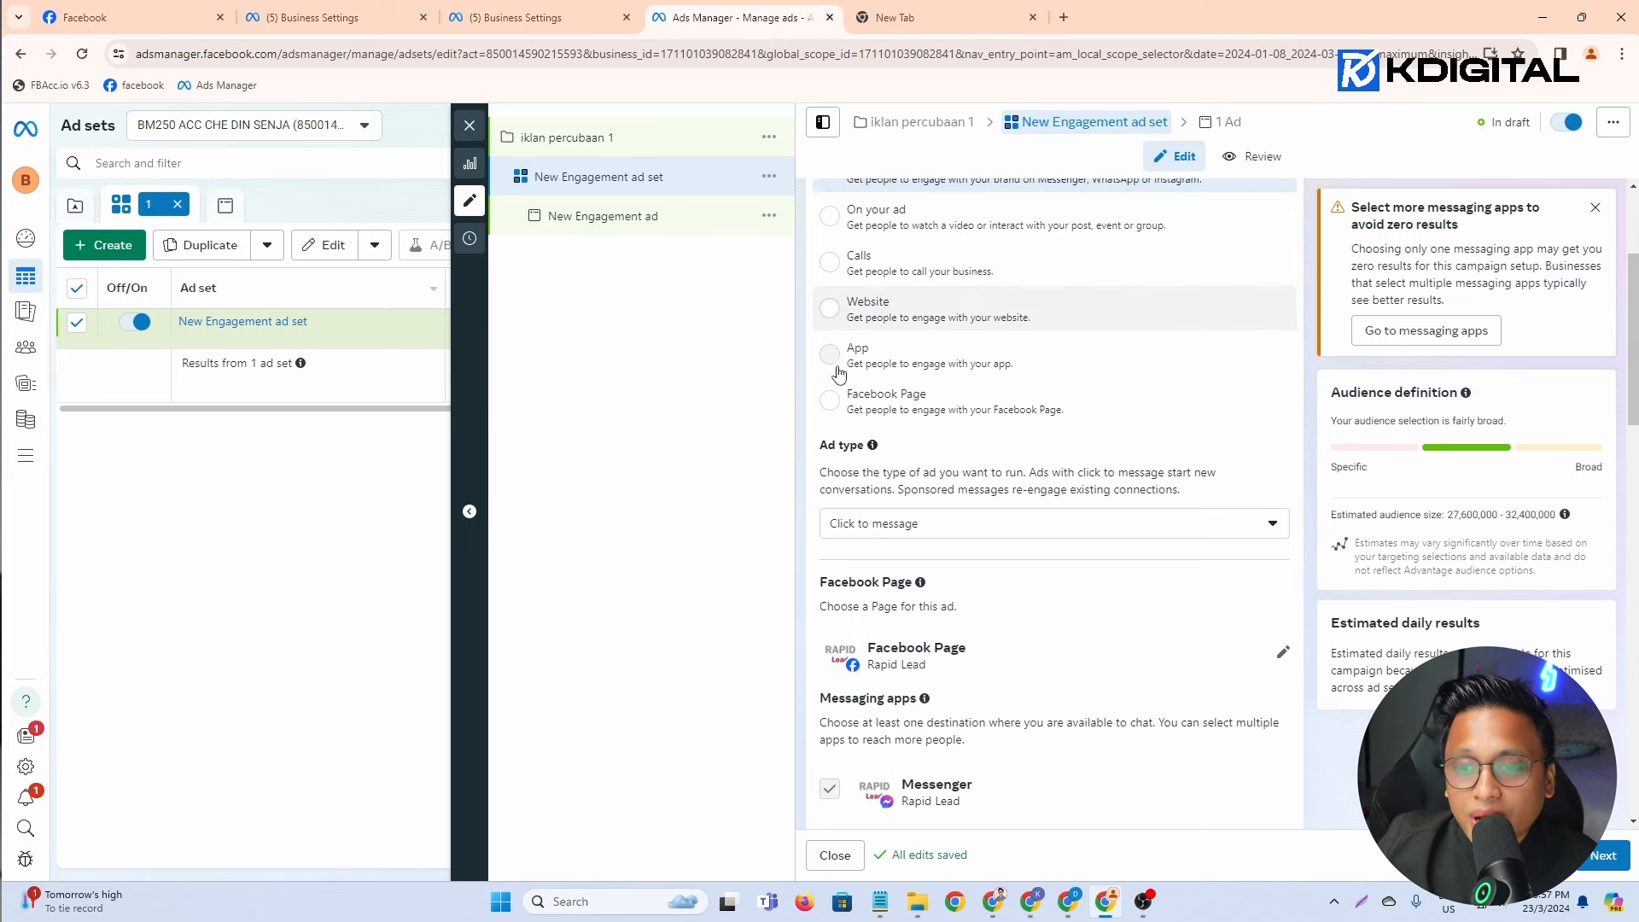
pyautogui.scroll(3, 839, 372)
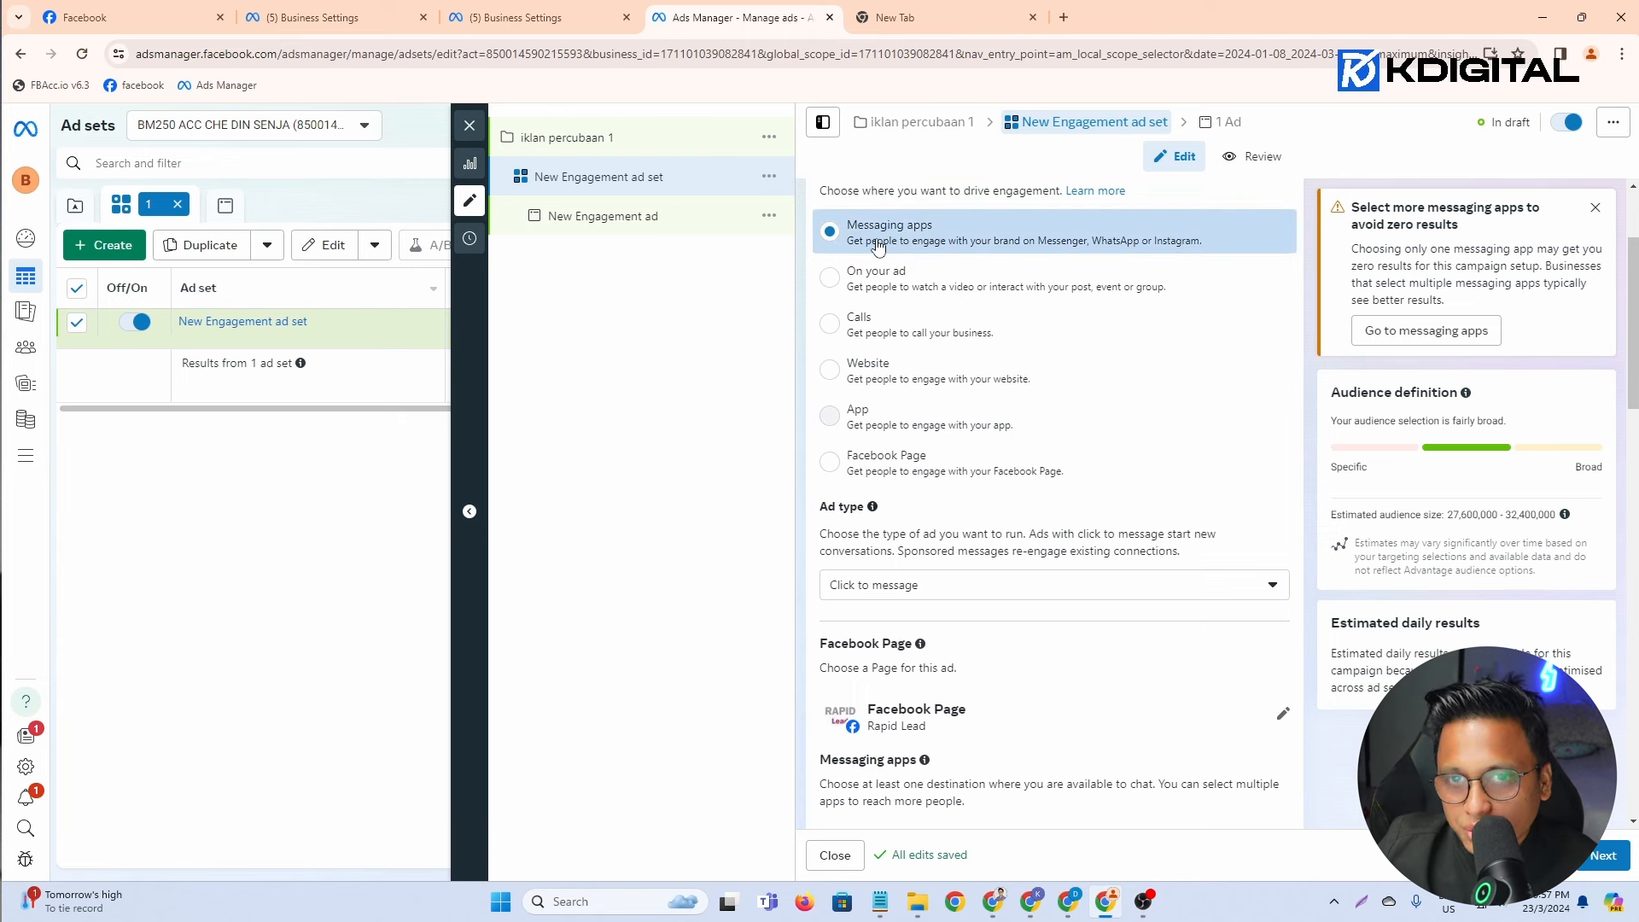
pyautogui.scroll(-3, 879, 246)
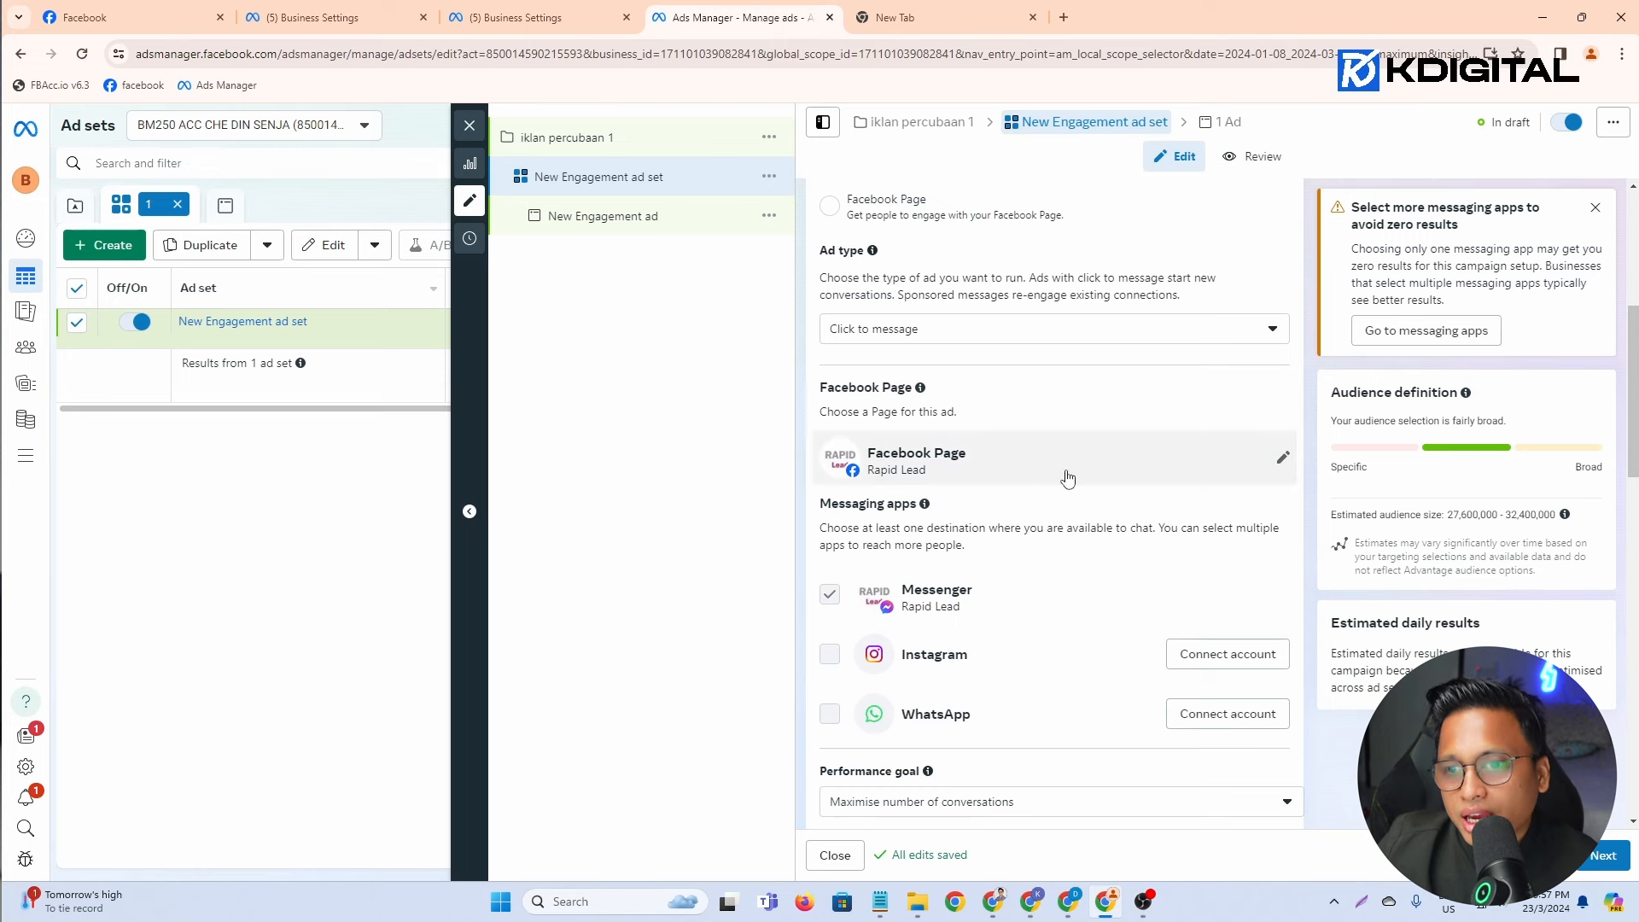
# Step: Check the Facebook Page choices for the ad set and look over the messaging app destinations, especially WhatsApp
pyautogui.moveTo(870, 456); pyautogui.dragTo(1024, 460)
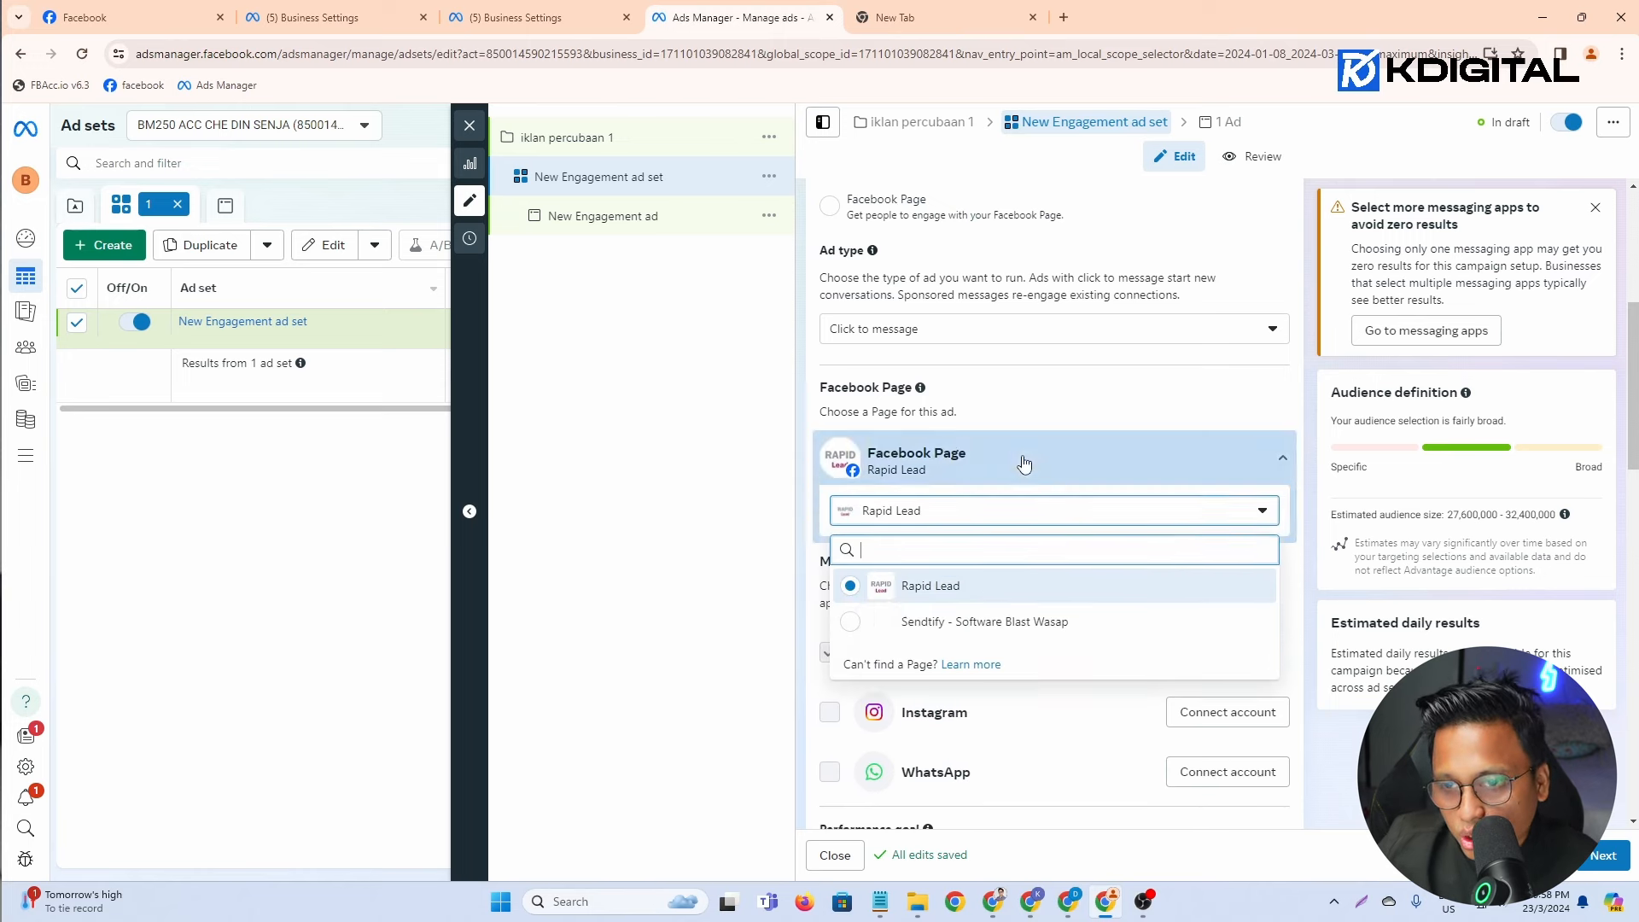
pyautogui.scroll(-2, 887, 569)
pyautogui.click(781, 588)
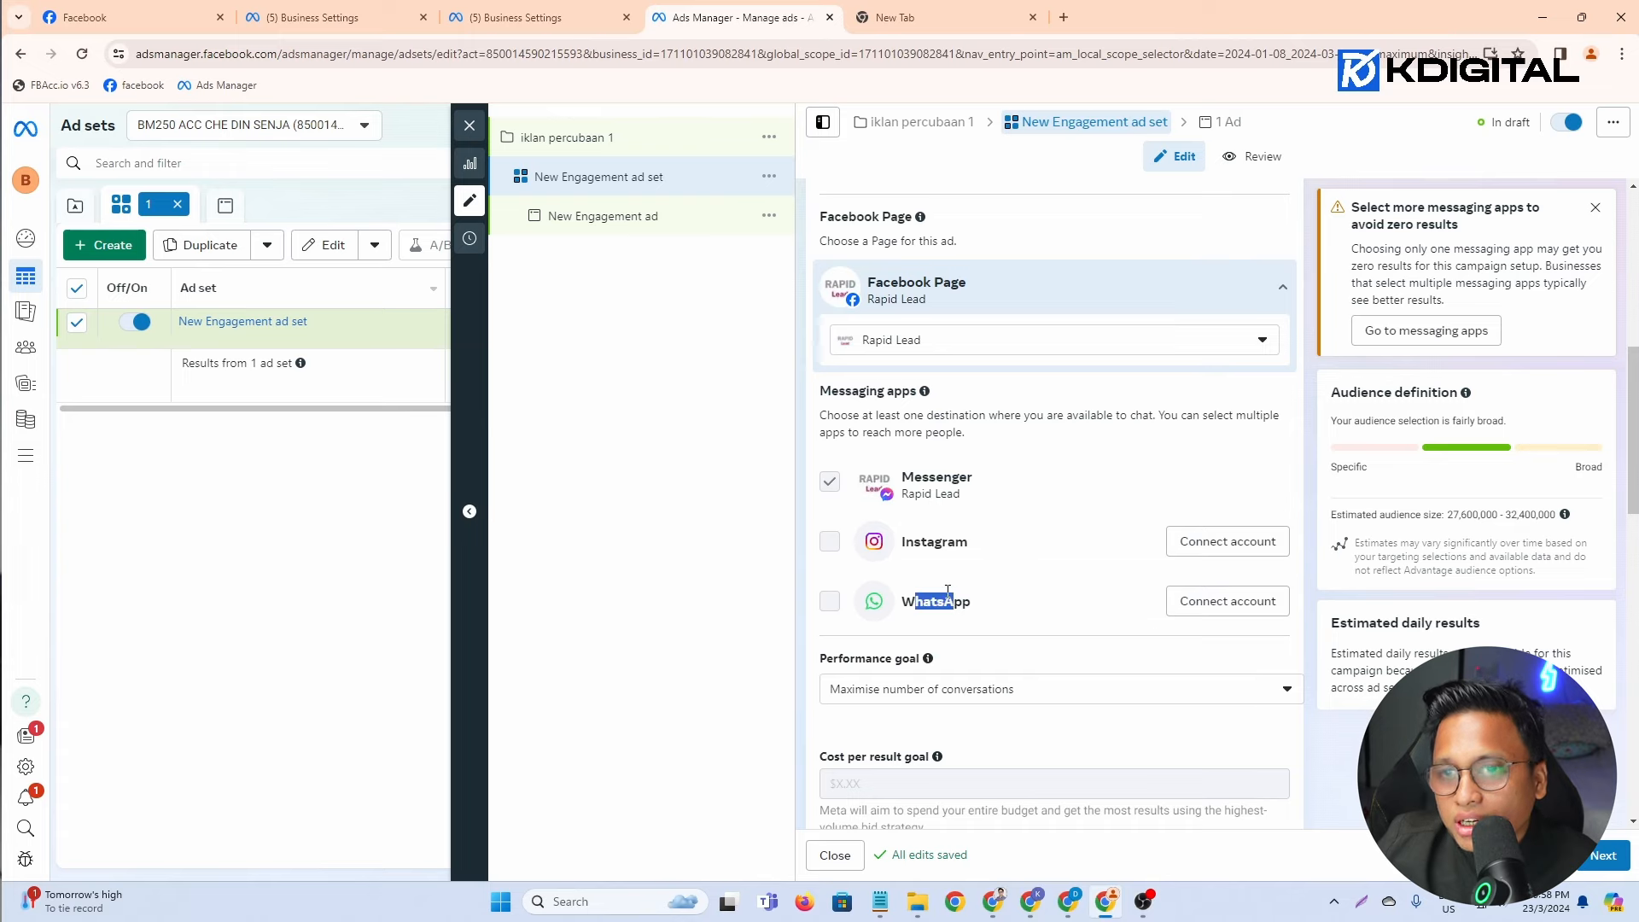
pyautogui.click(350, 14)
pyautogui.click(461, 8)
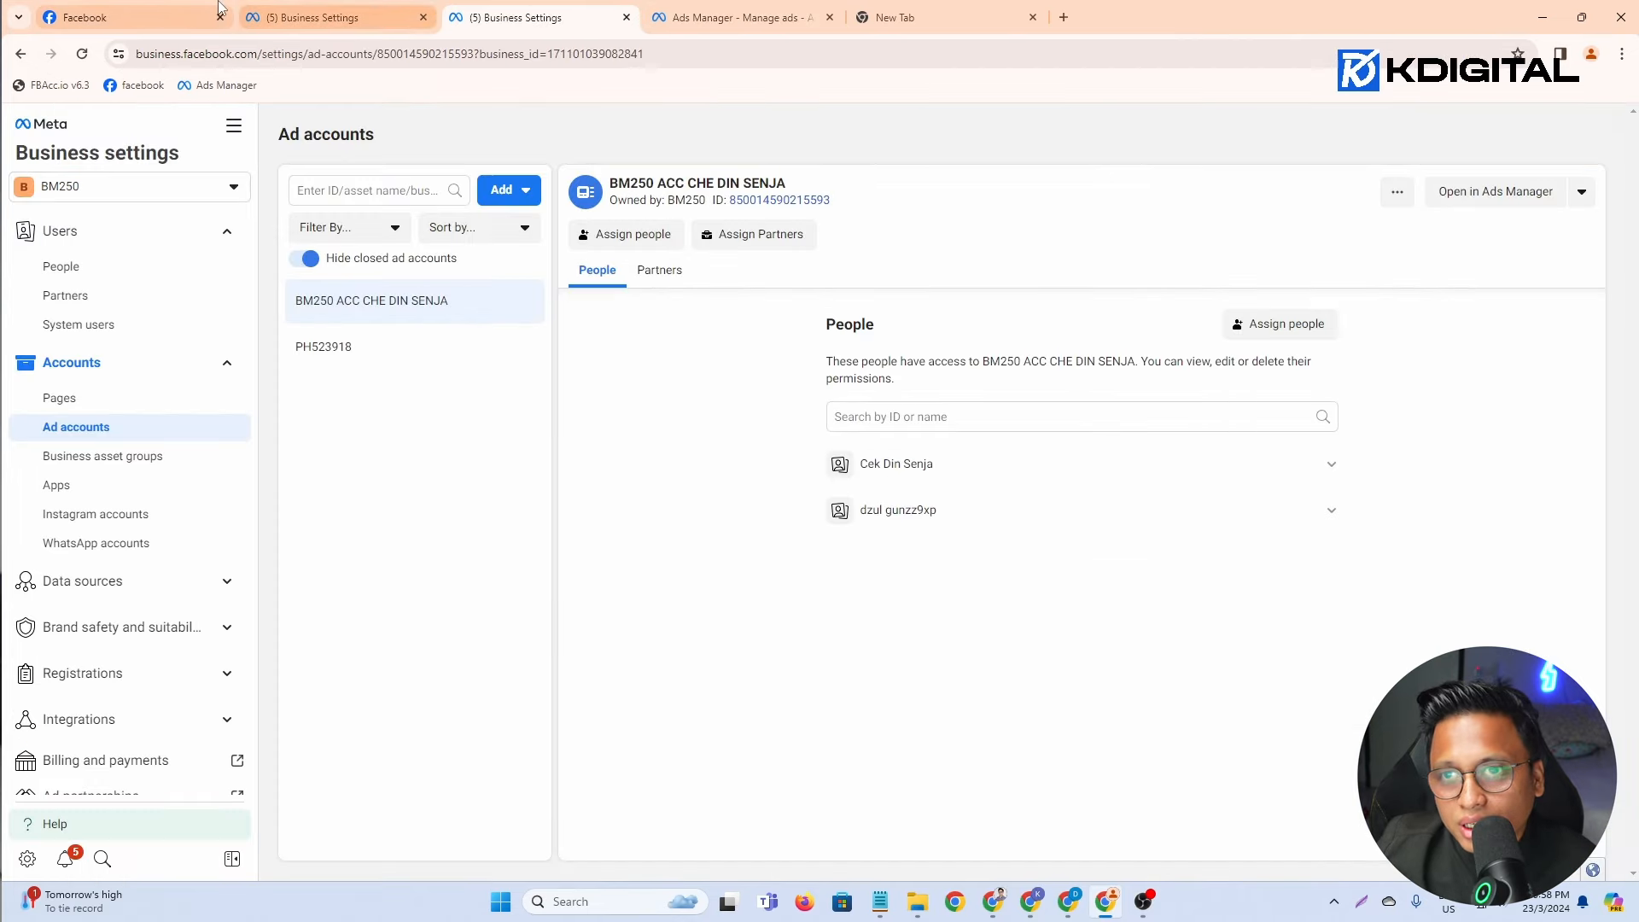
pyautogui.click(175, 12)
pyautogui.click(516, 17)
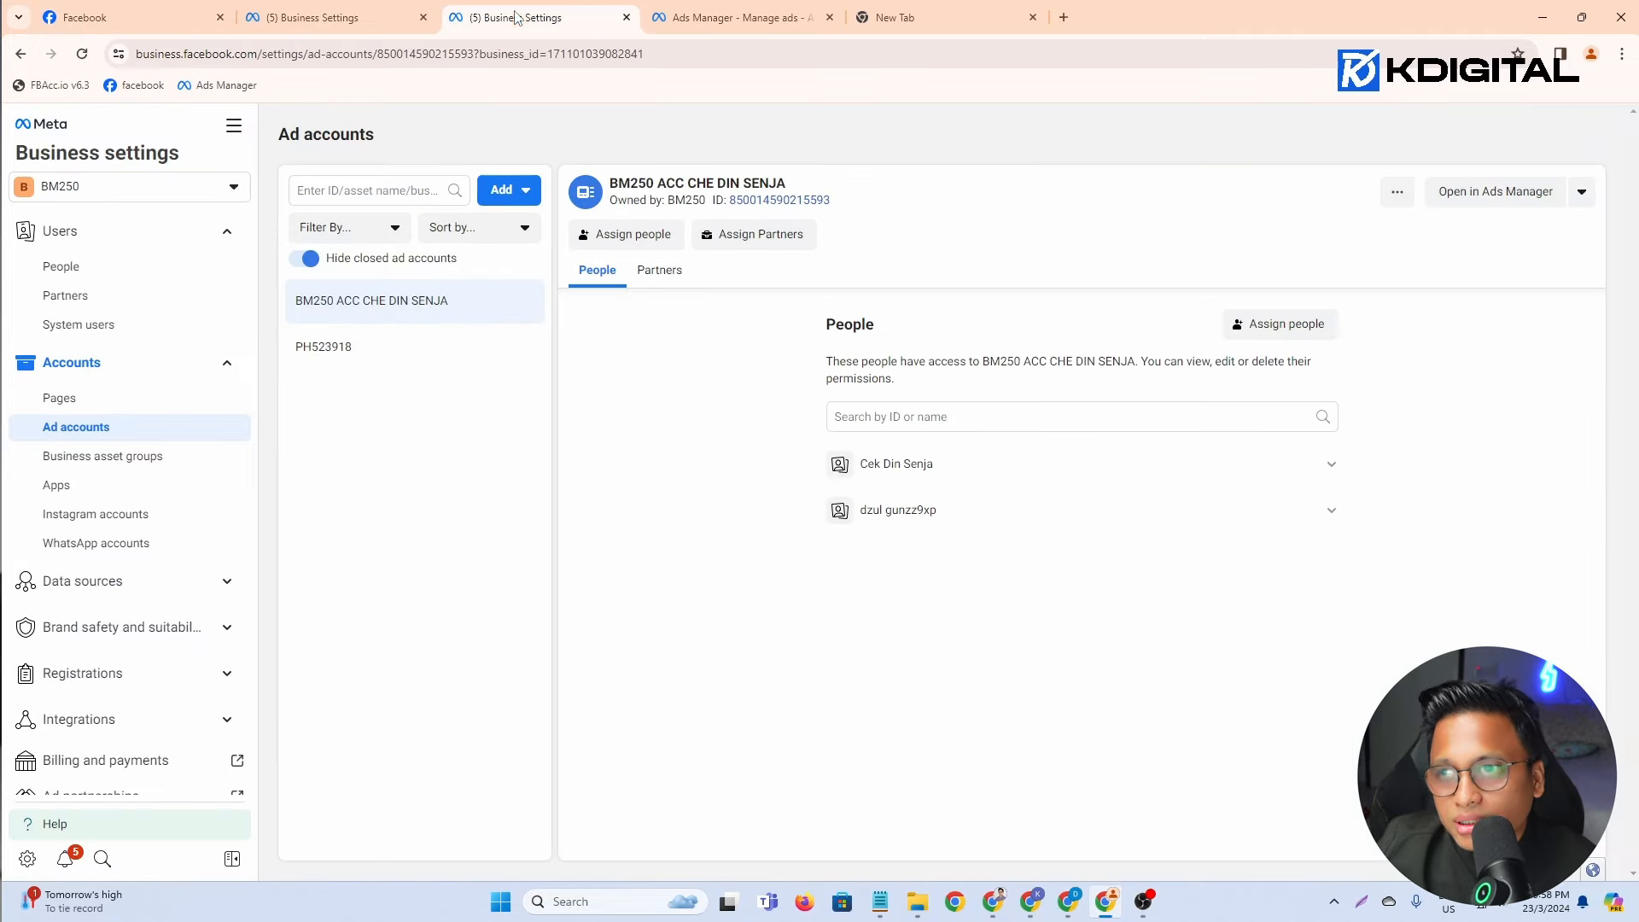
pyautogui.click(781, 12)
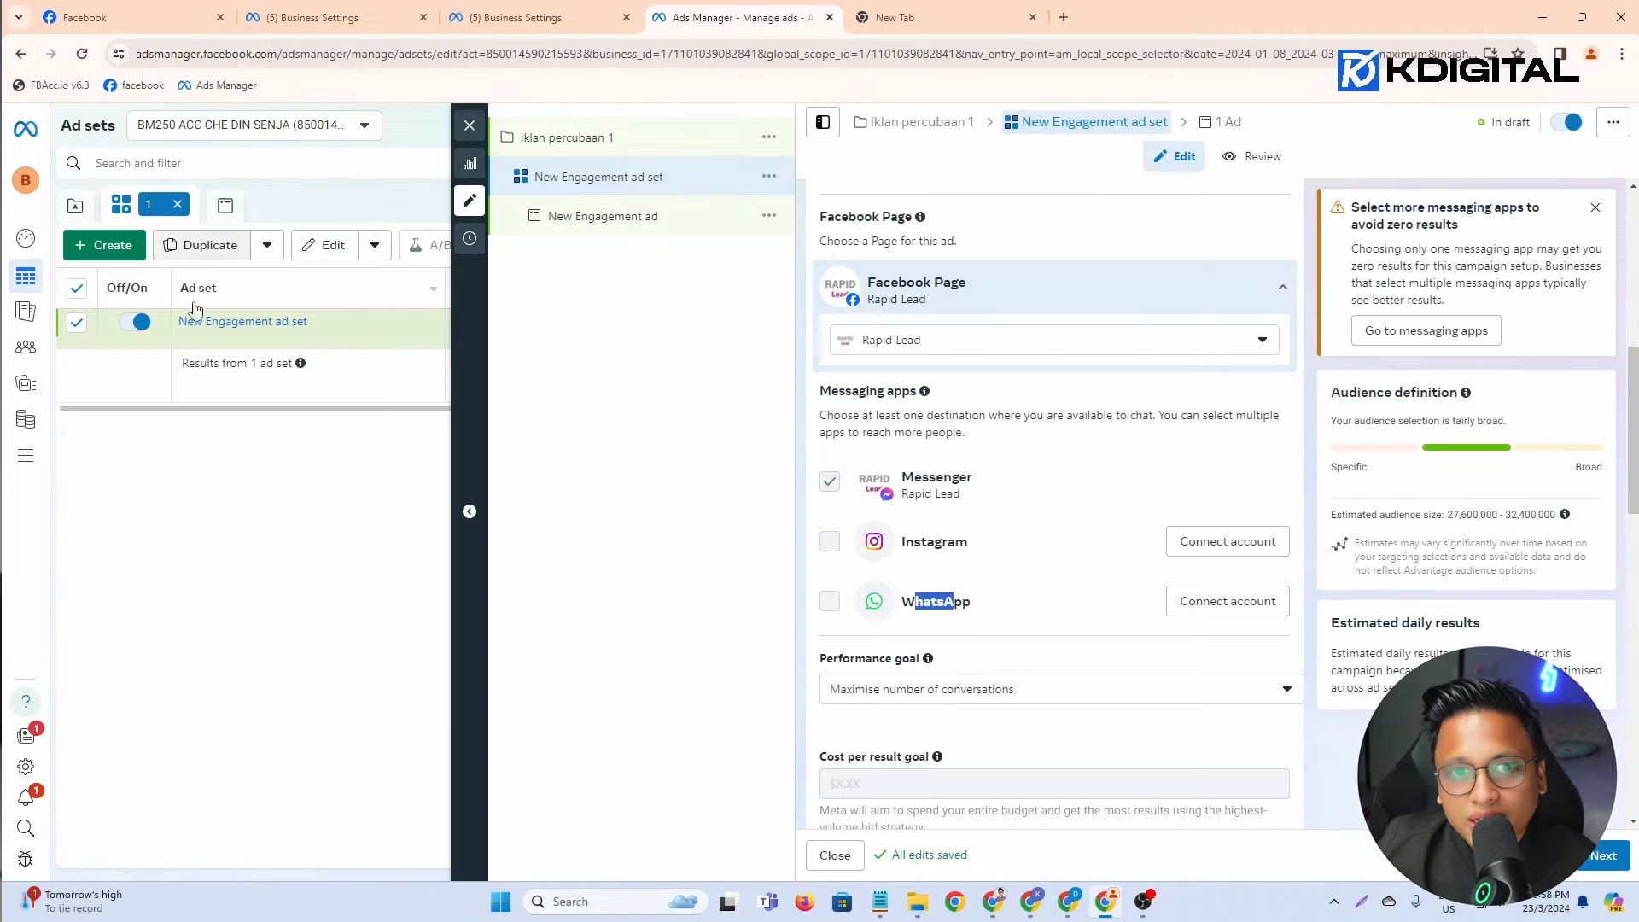
# Step: View the account connection form for the WhatsApp messaging destination and close it without connecting a number
pyautogui.moveTo(974, 608); pyautogui.dragTo(910, 608)
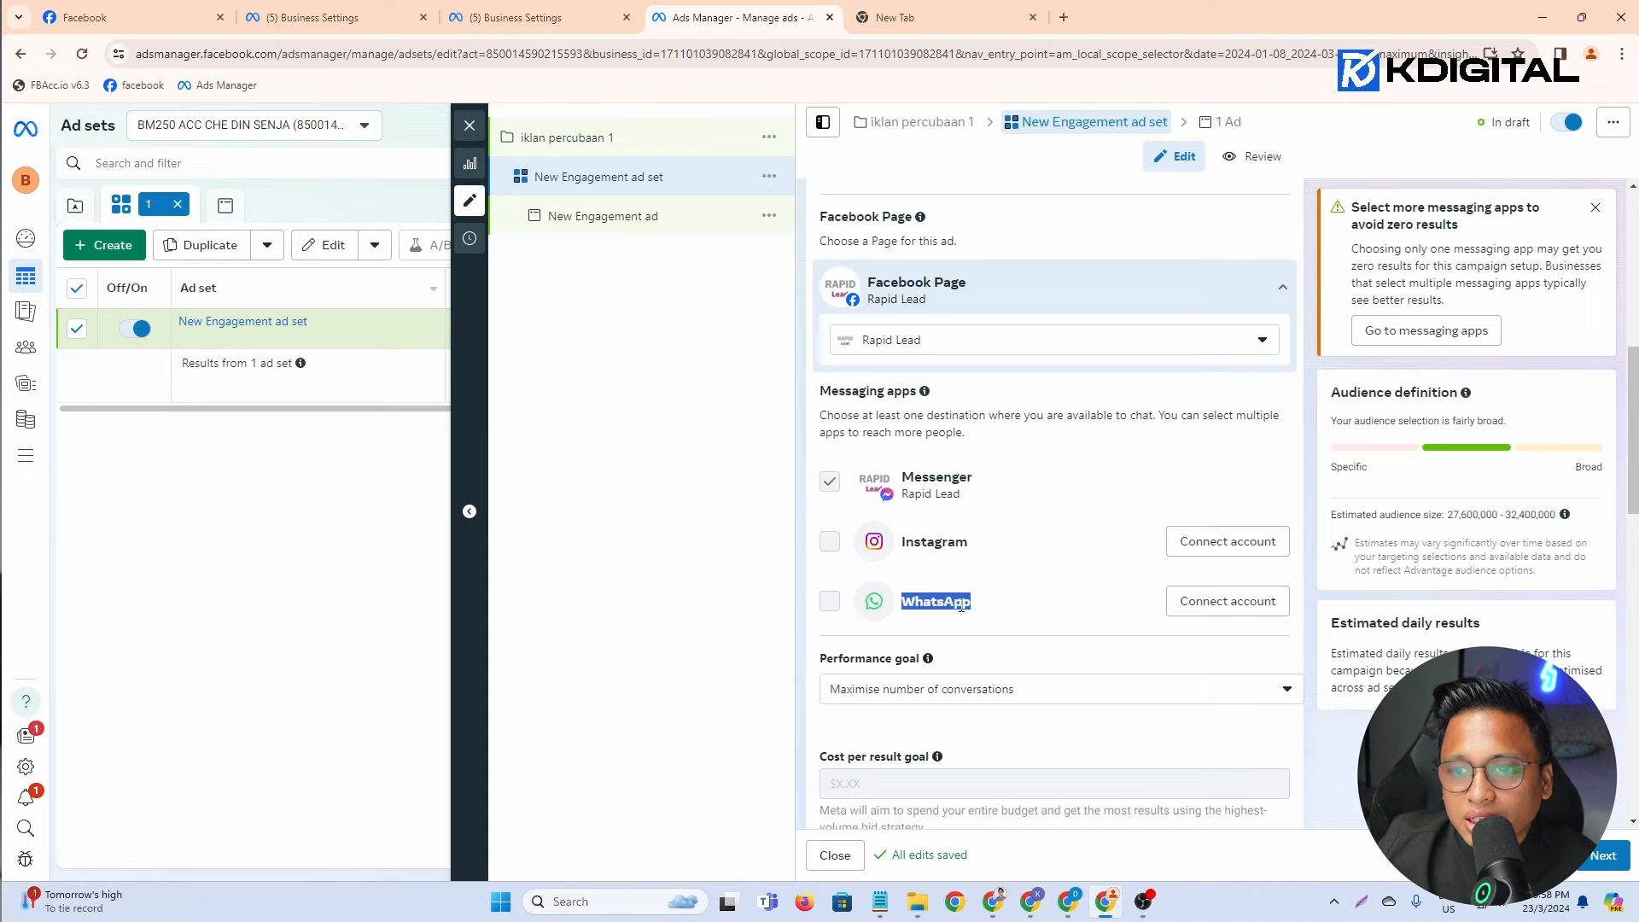
pyautogui.click(1257, 605)
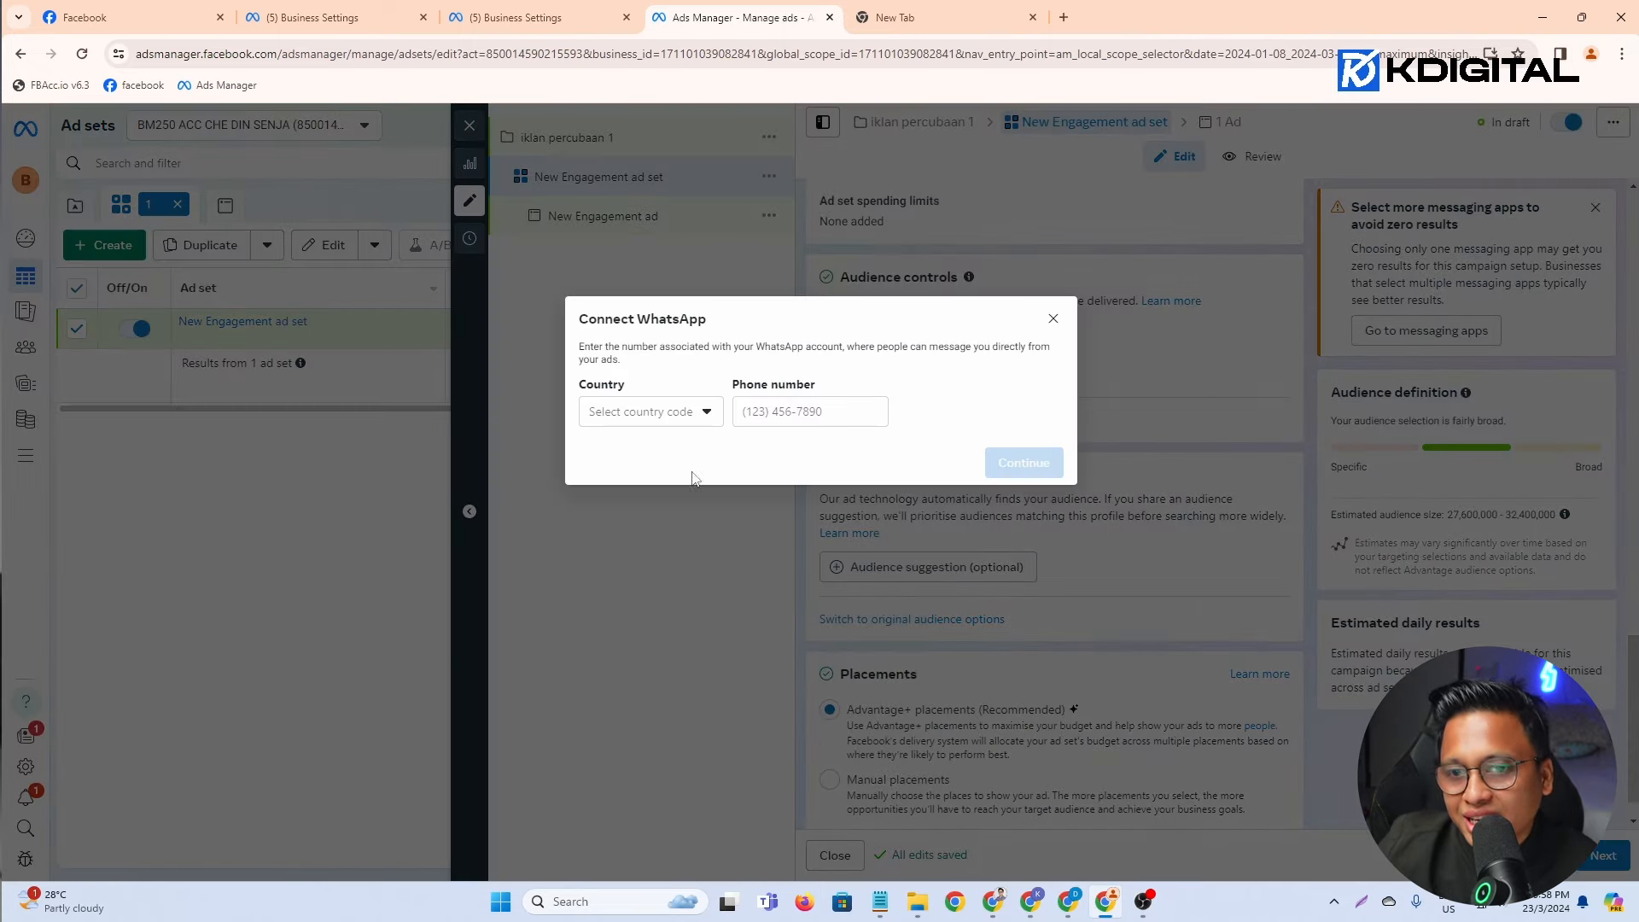
pyautogui.click(1053, 320)
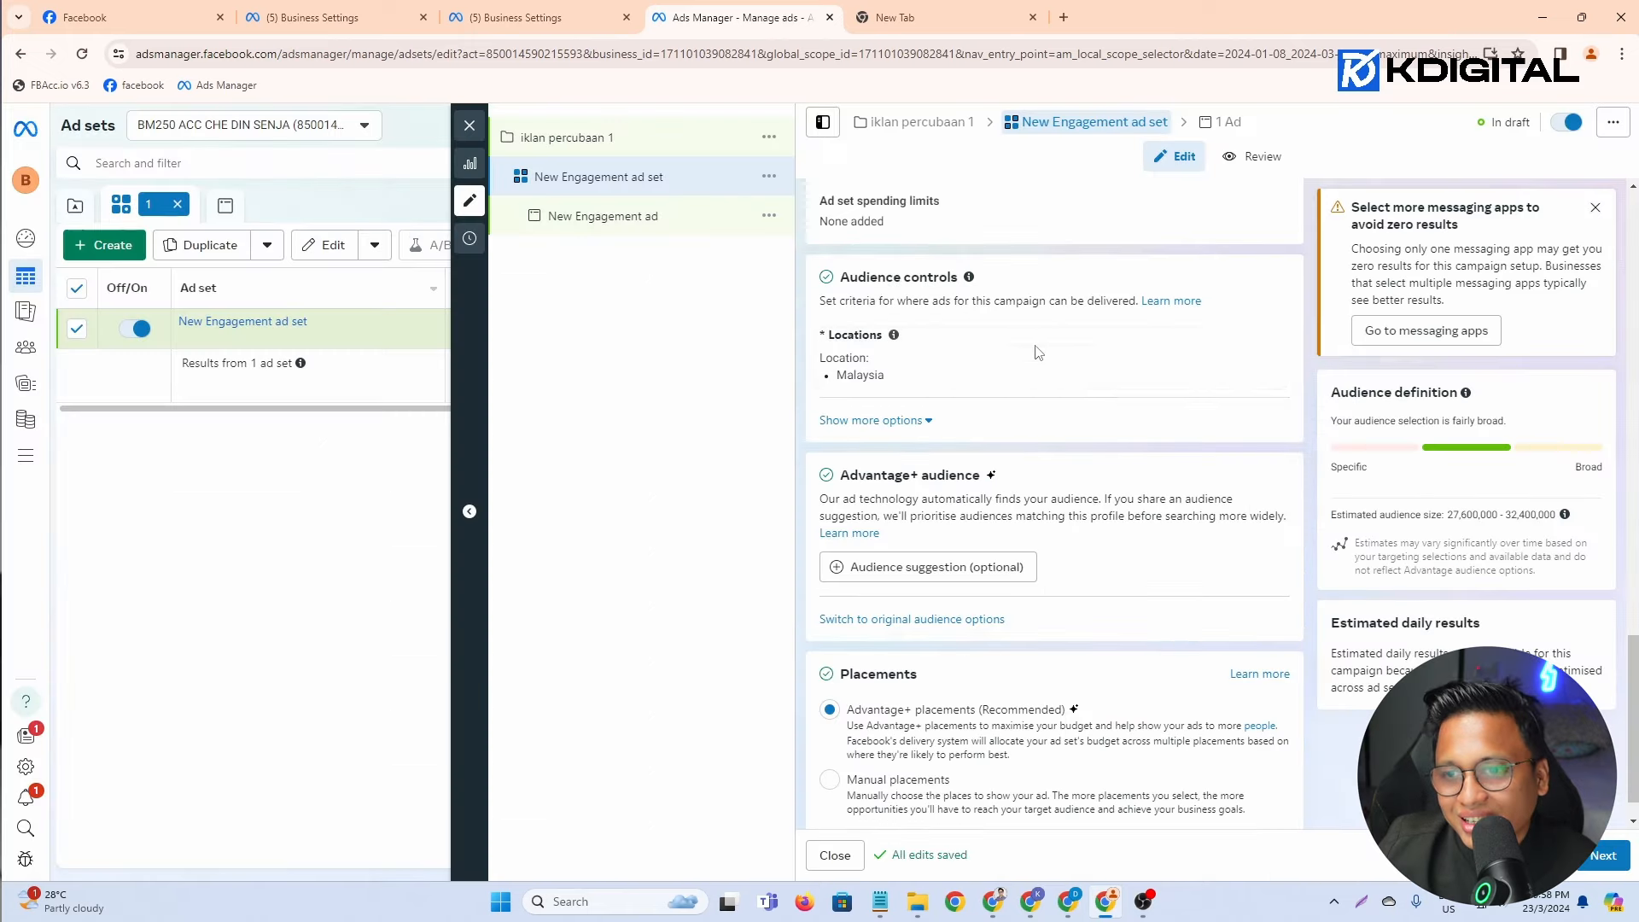
# Step: Change the ad set's conversion location to Website
pyautogui.scroll(12, 929, 530)
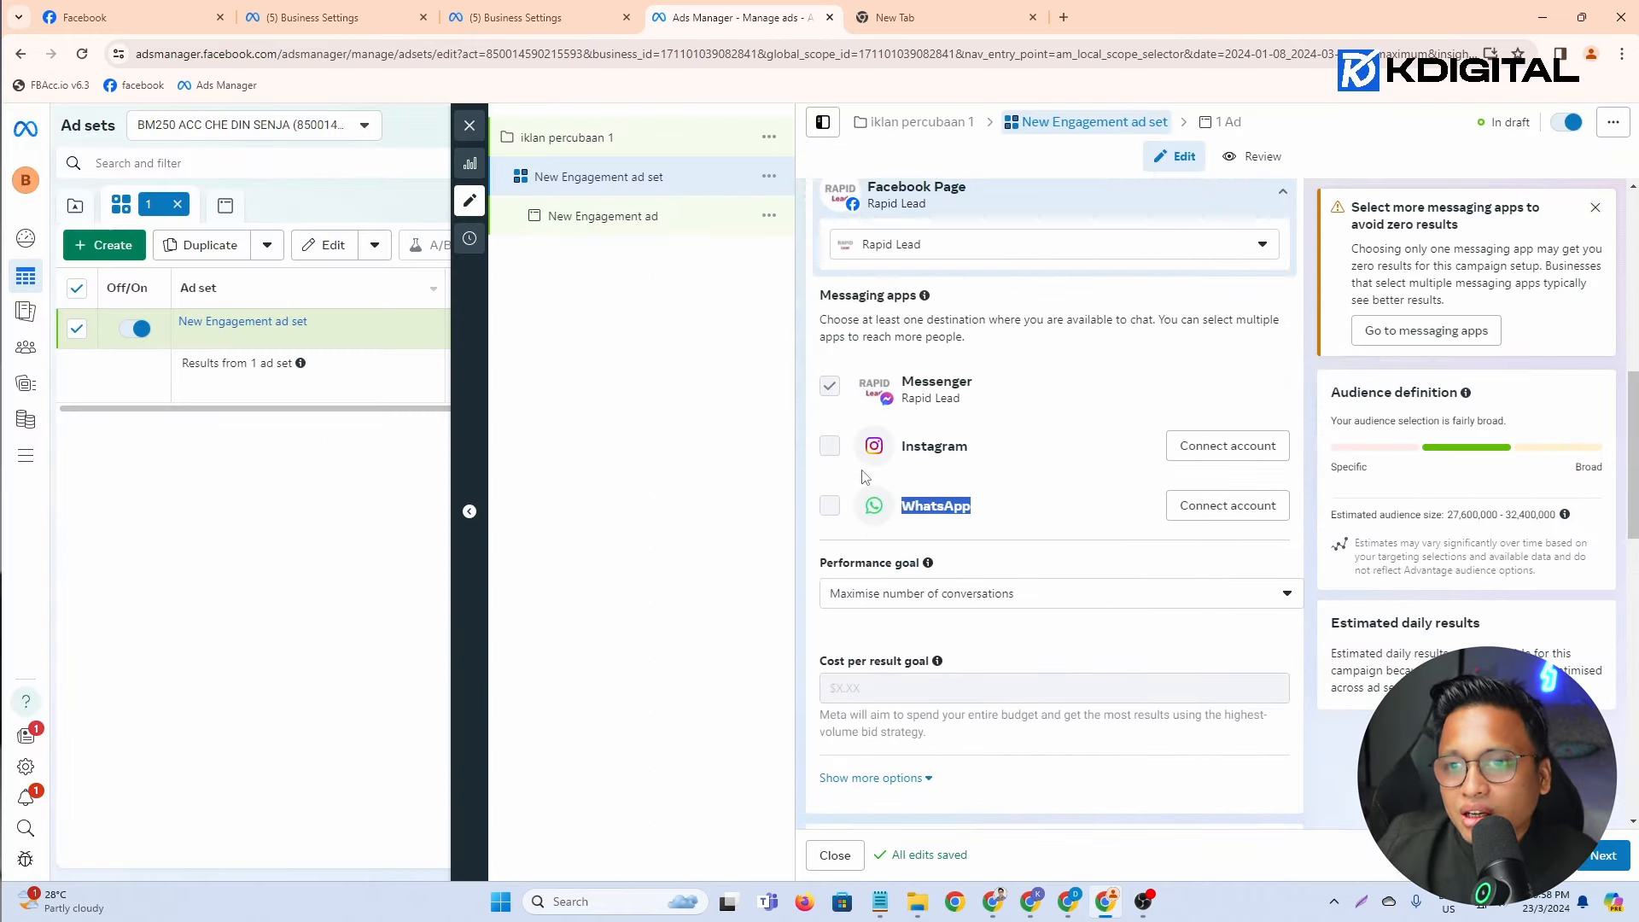
pyautogui.scroll(6, 864, 477)
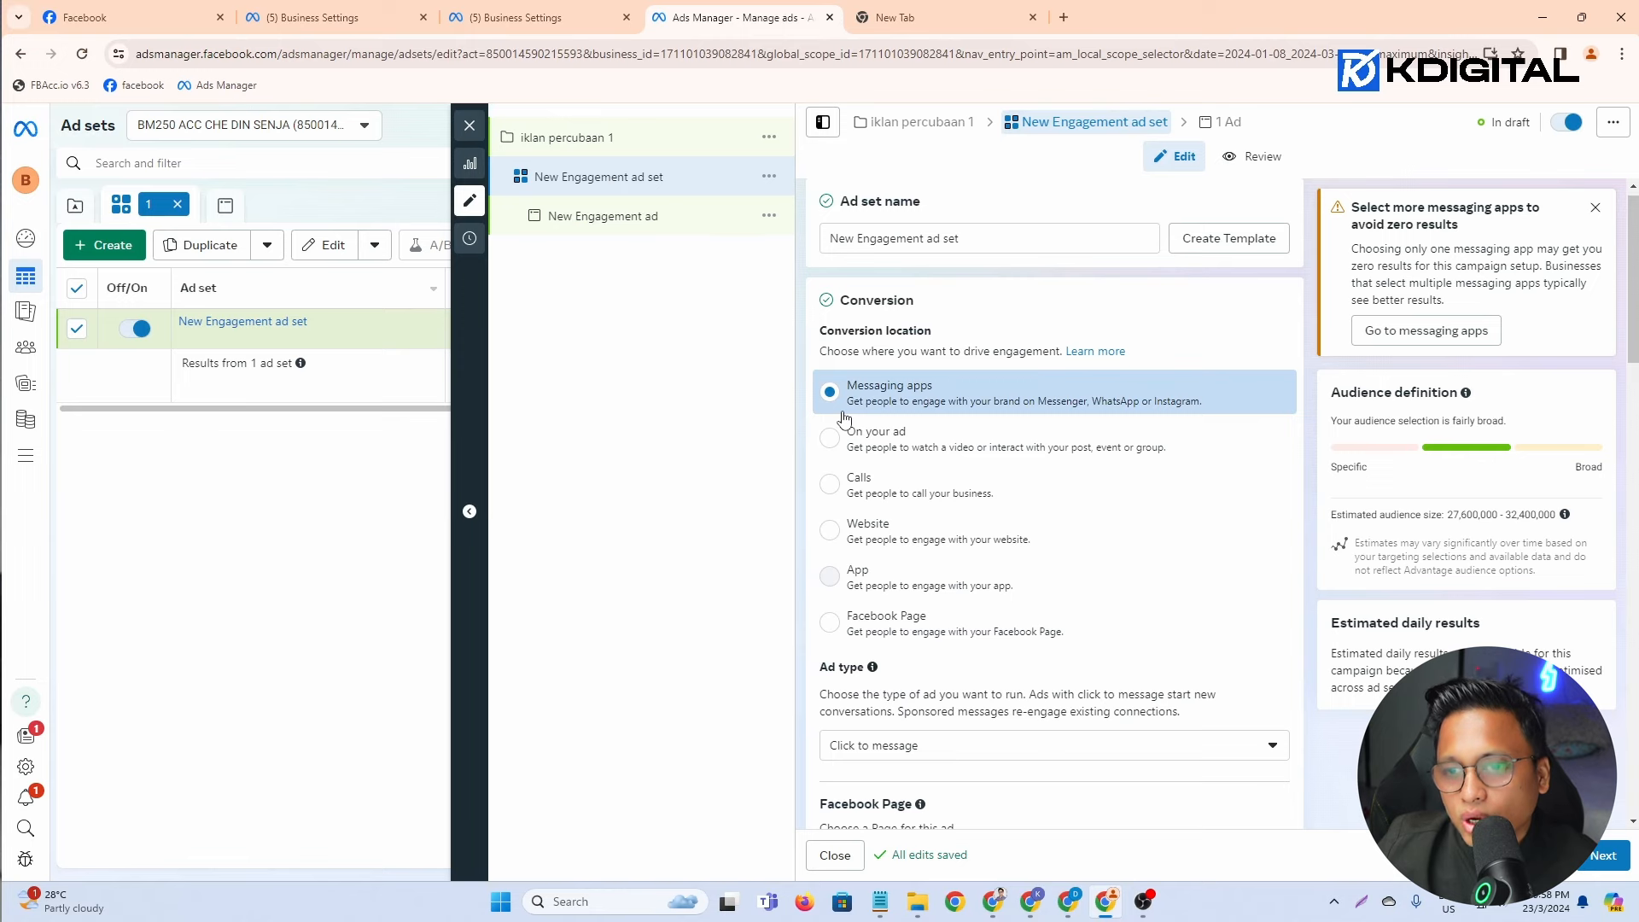
pyautogui.click(835, 536)
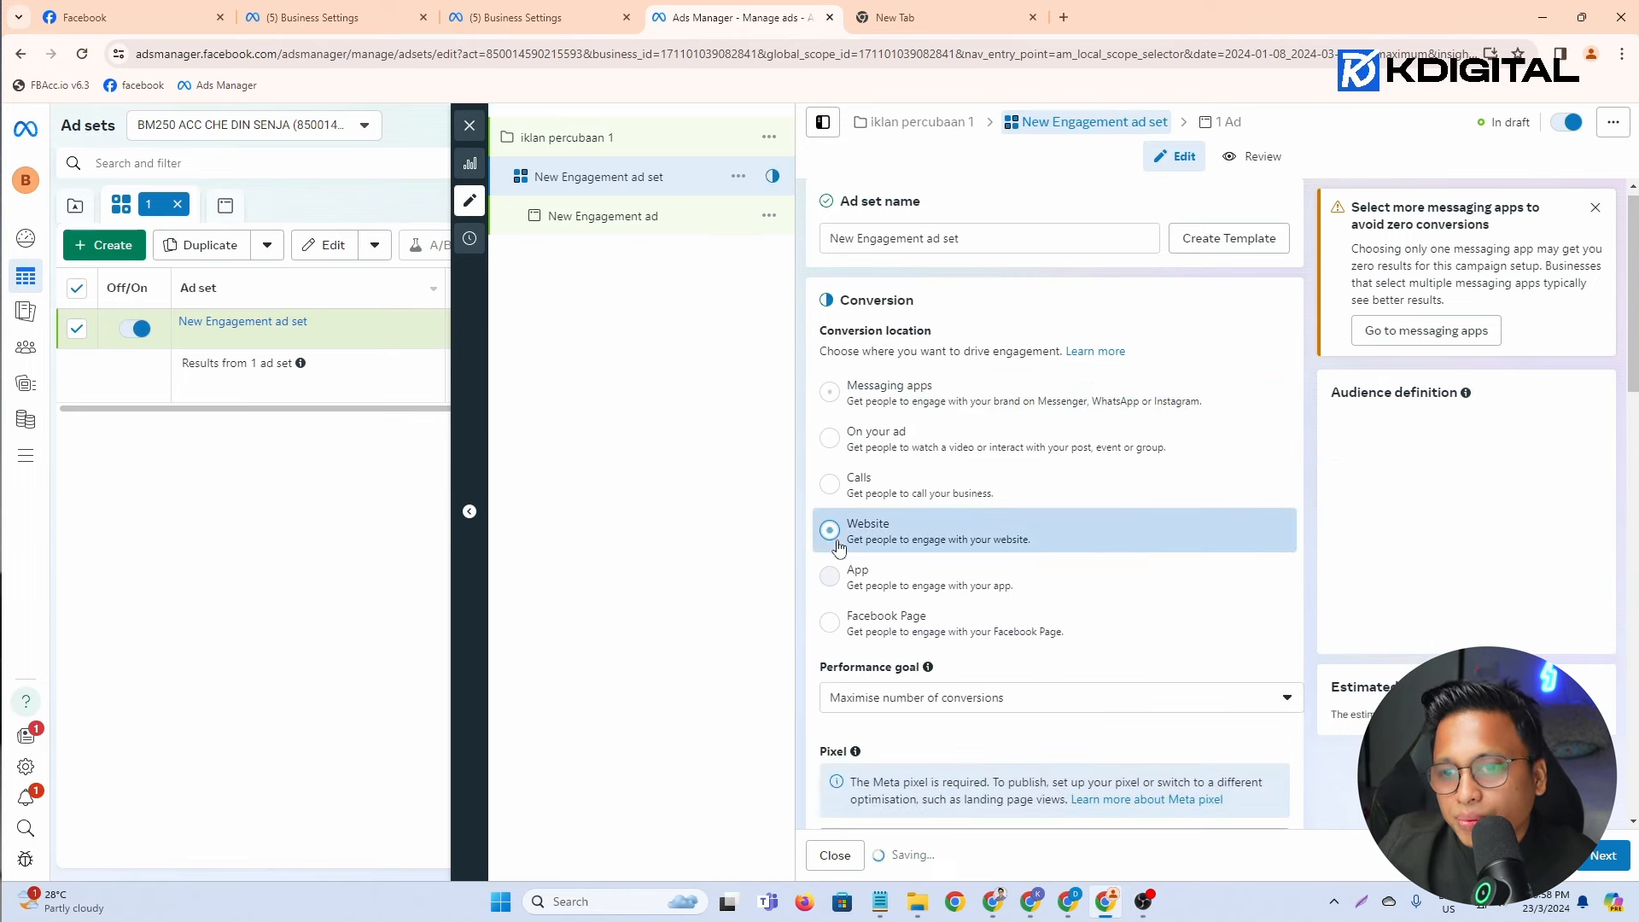
# Step: Return to the iklan percubaan 1 campaign settings and change the campaign objective to Traffic
pyautogui.scroll(-2, 840, 533)
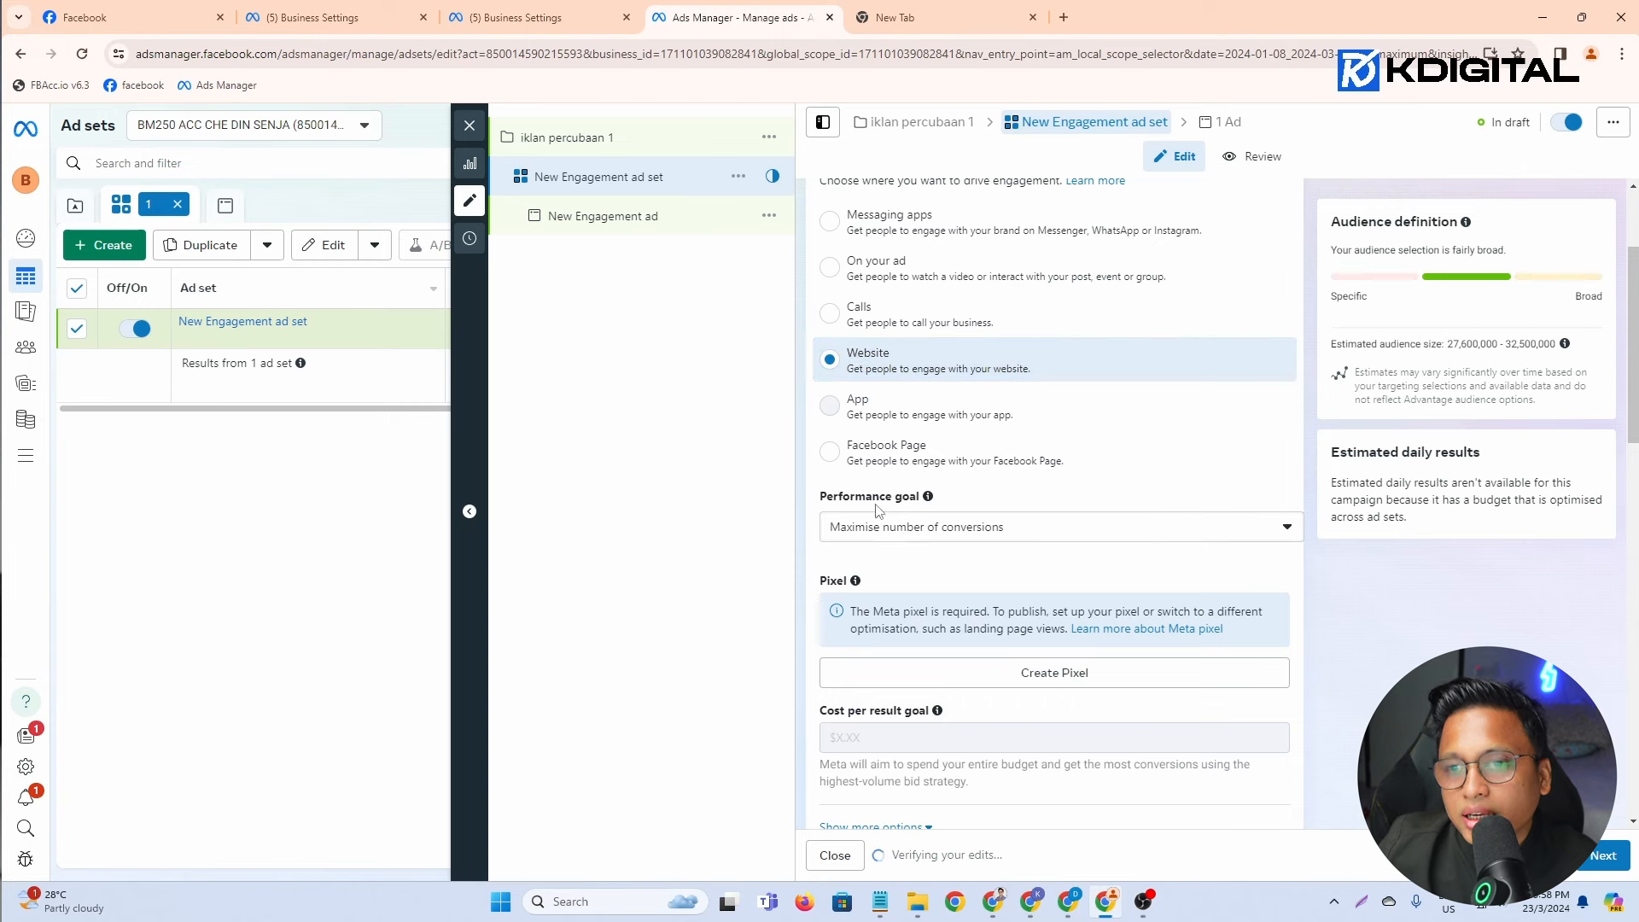
pyautogui.scroll(2, 897, 525)
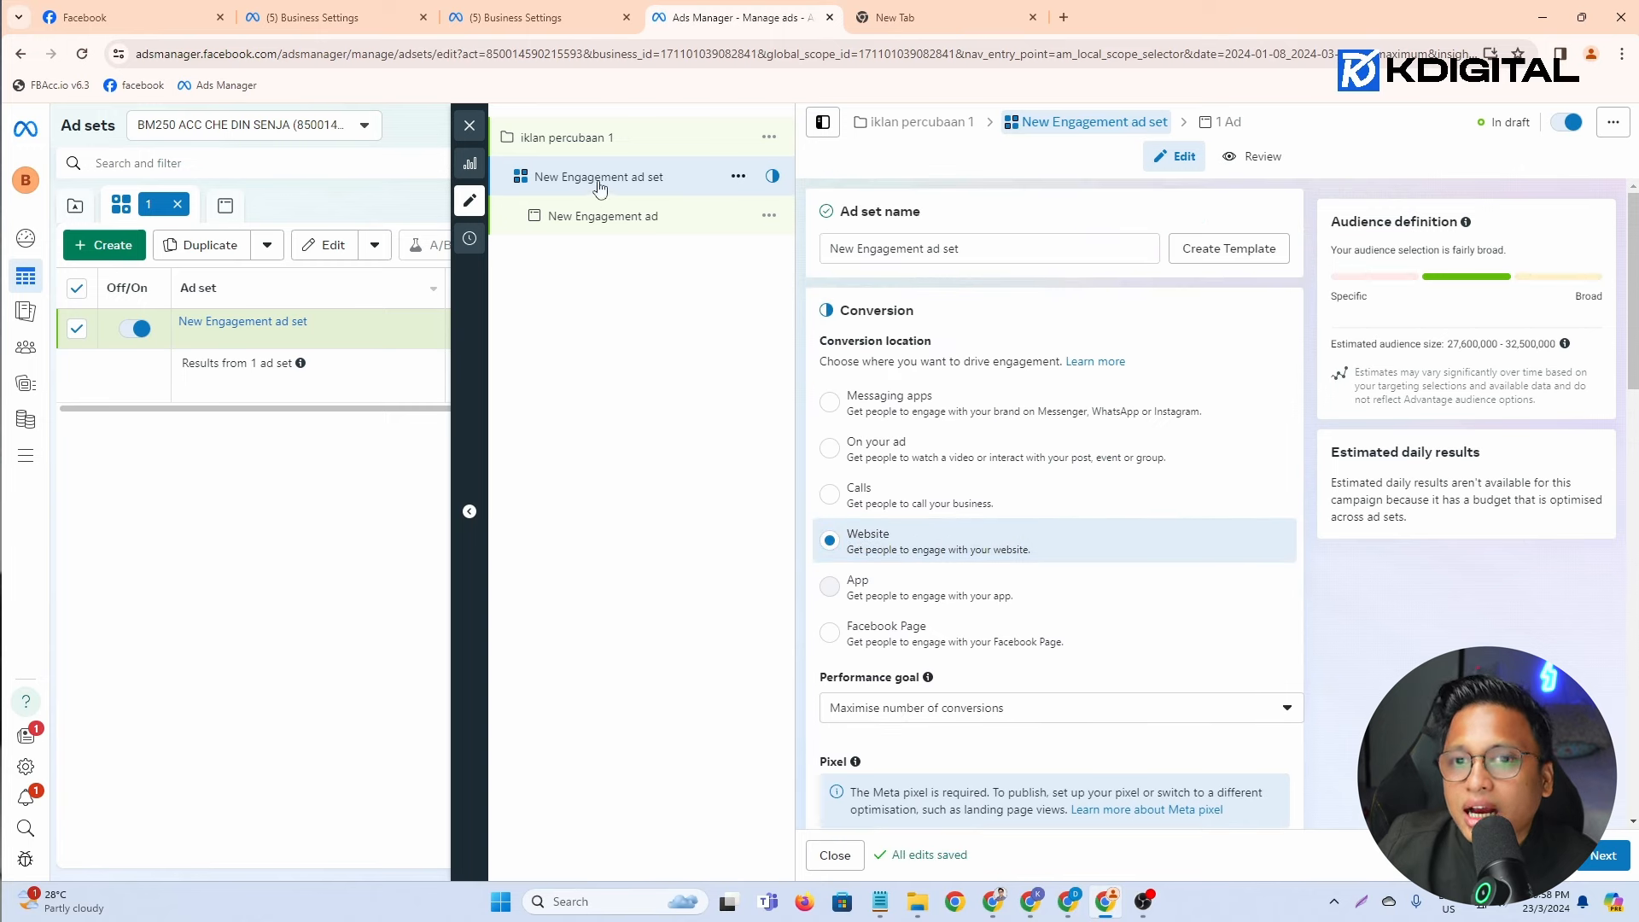
pyautogui.click(583, 143)
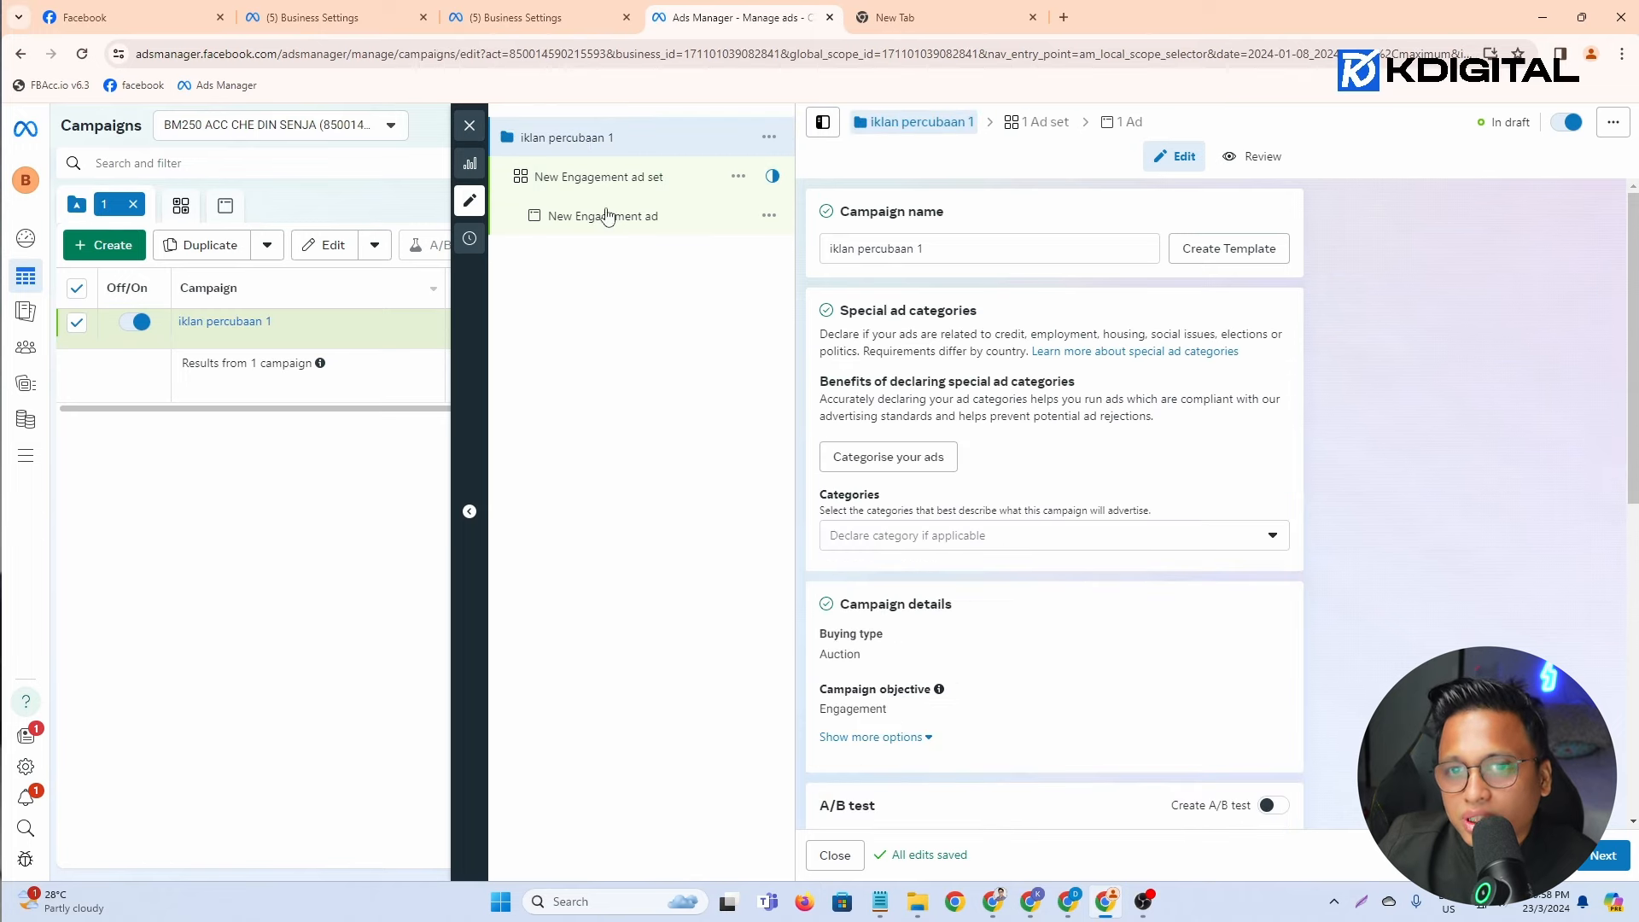
pyautogui.scroll(-4, 1038, 418)
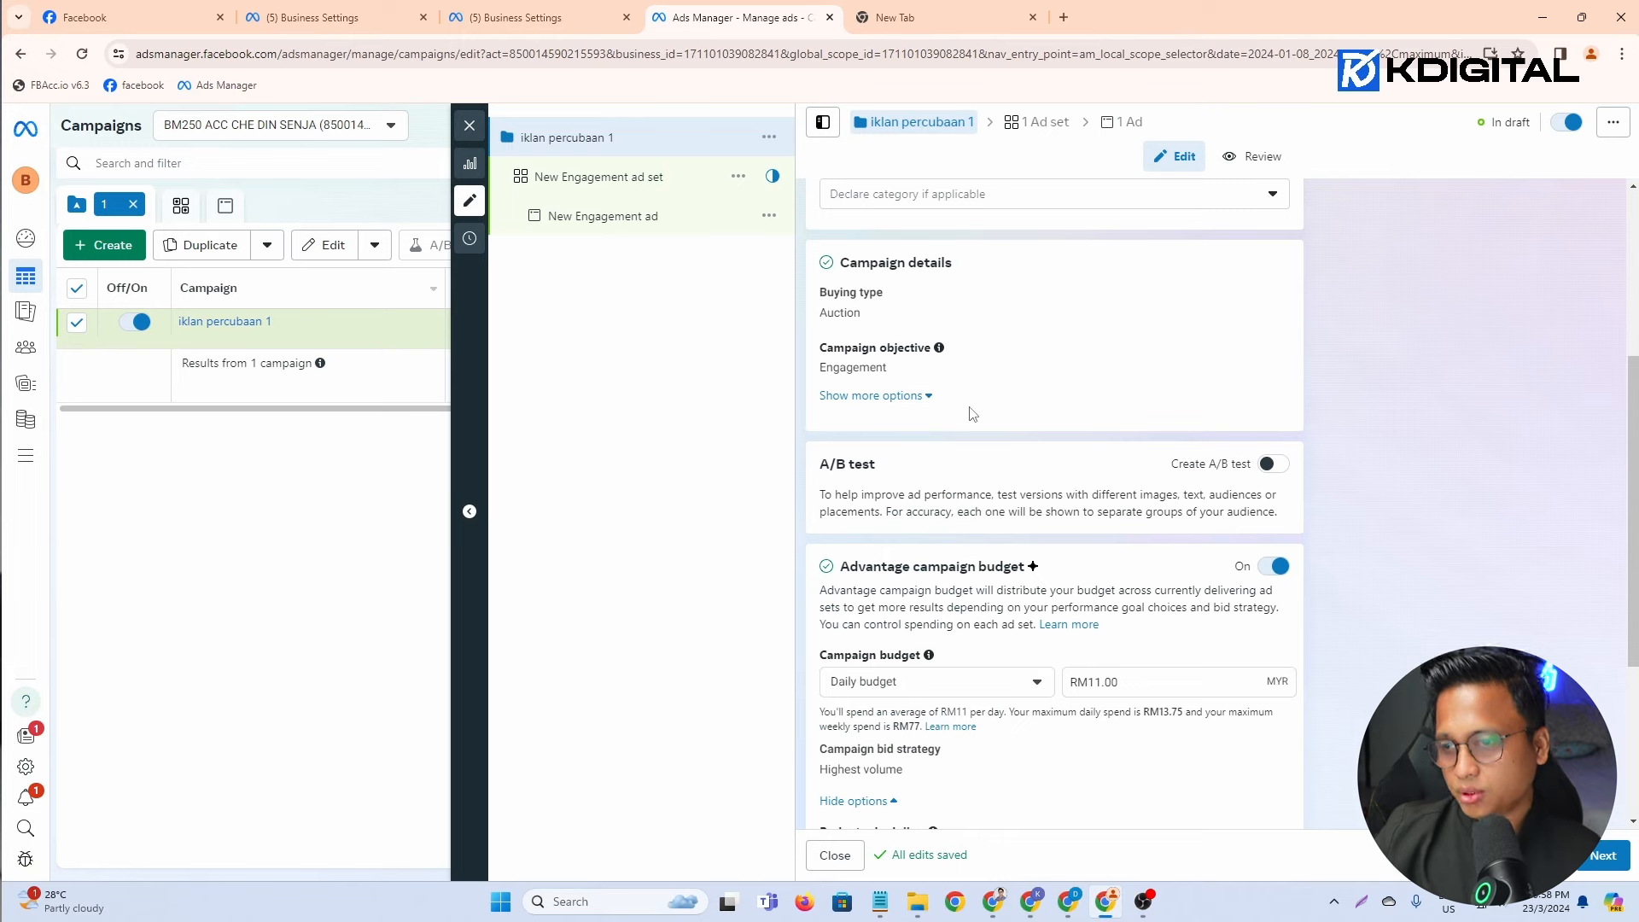
pyautogui.scroll(-1, 895, 472)
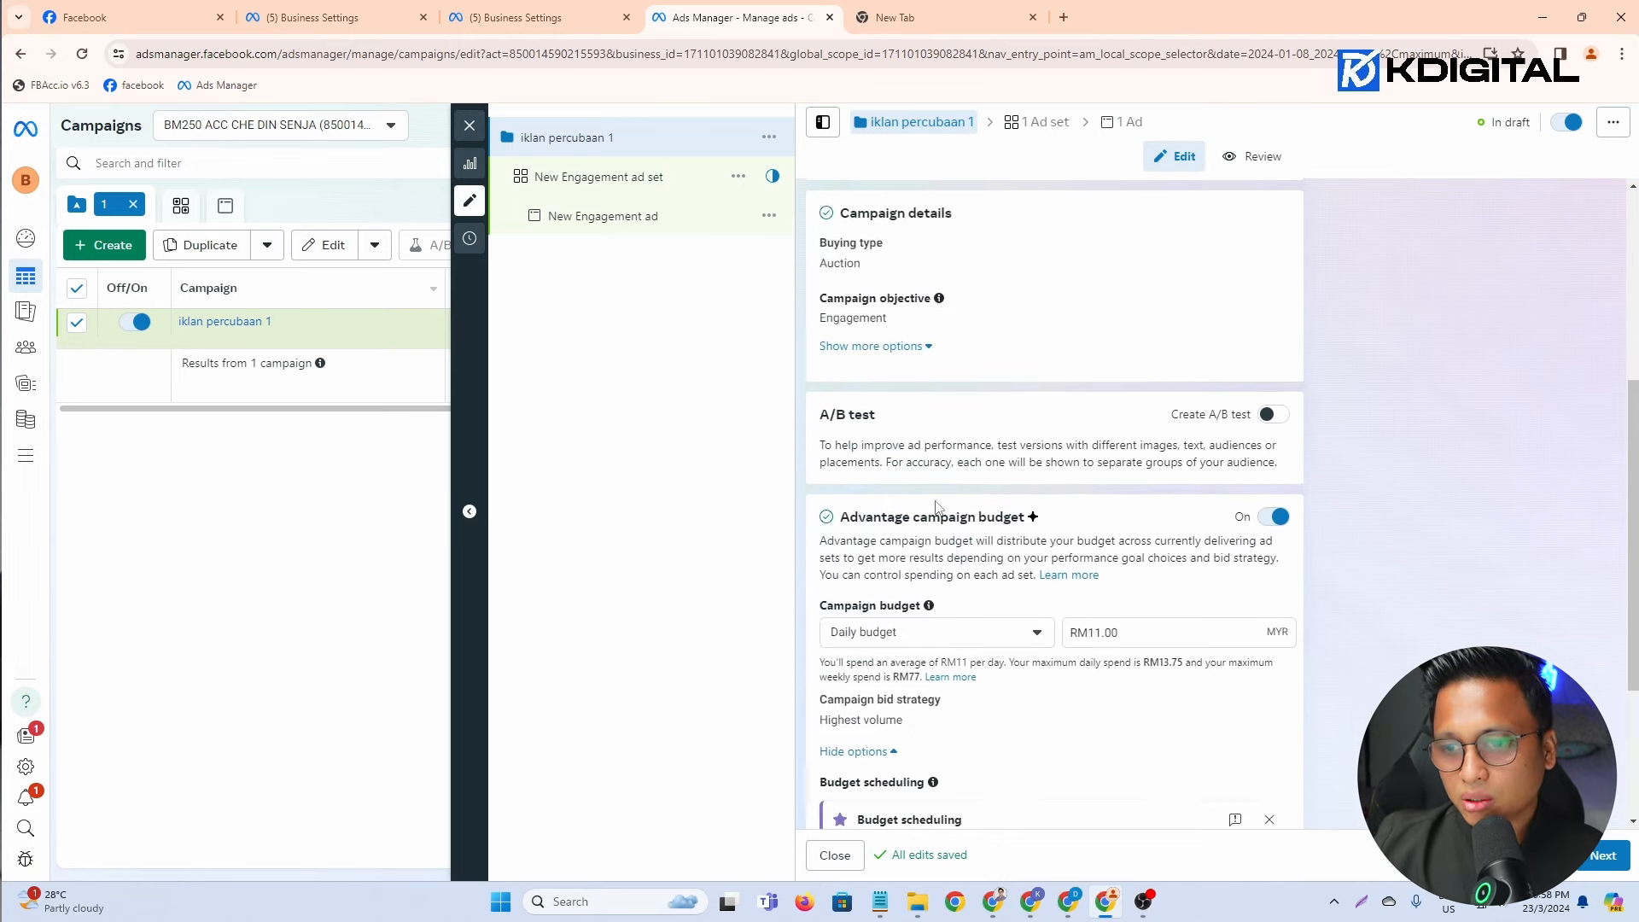
pyautogui.scroll(-3, 937, 507)
pyautogui.scroll(5, 936, 507)
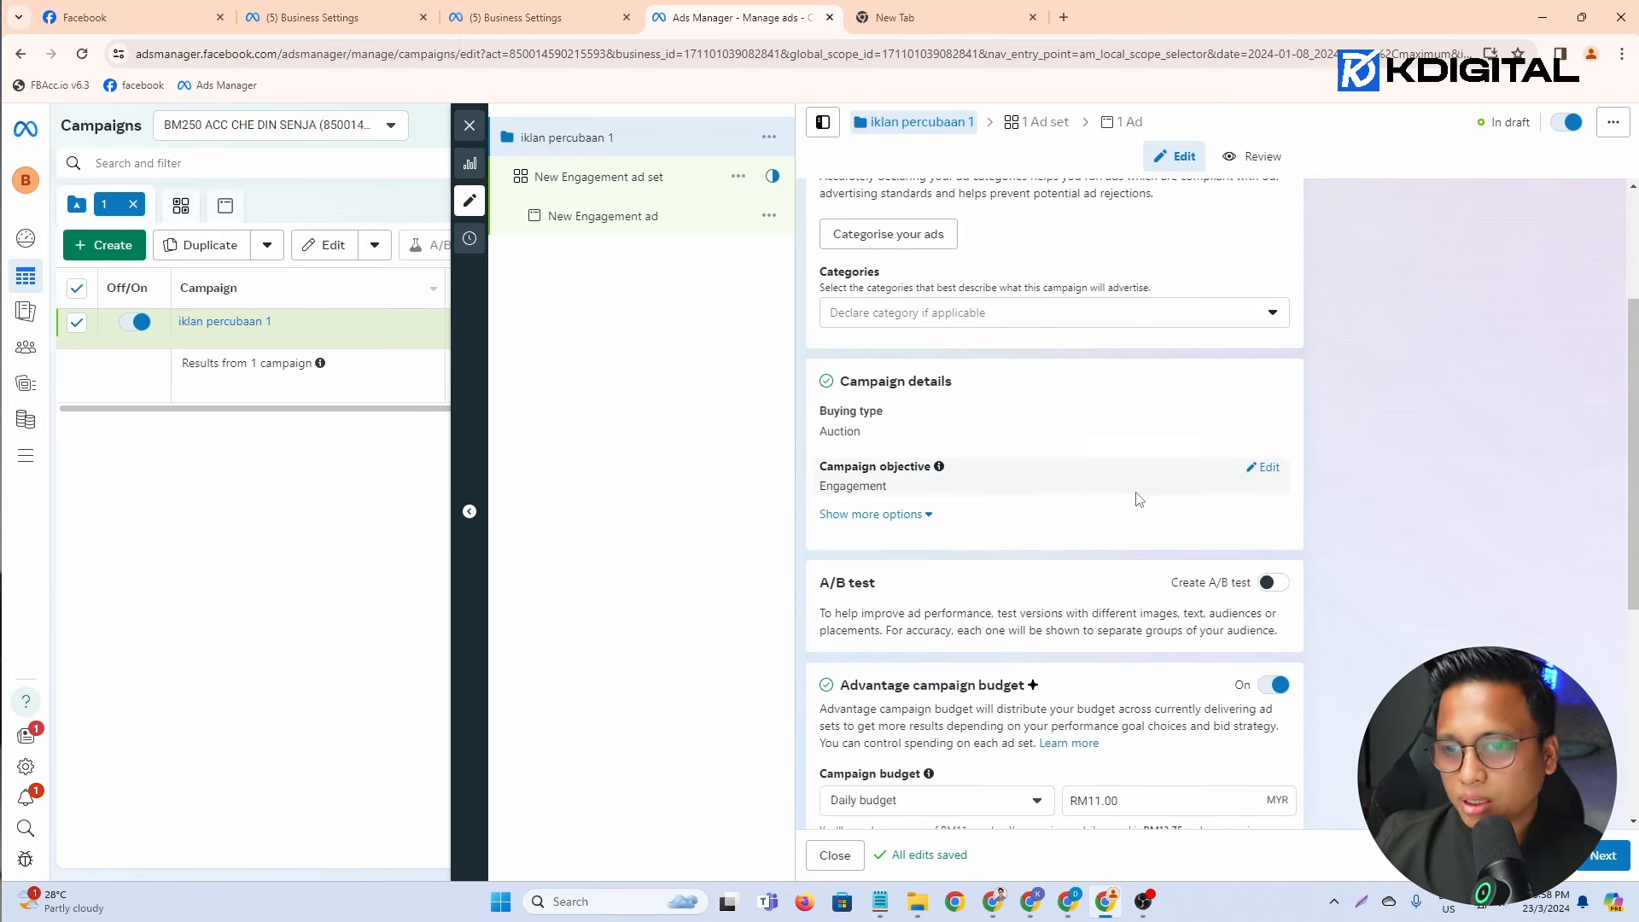
pyautogui.click(1264, 467)
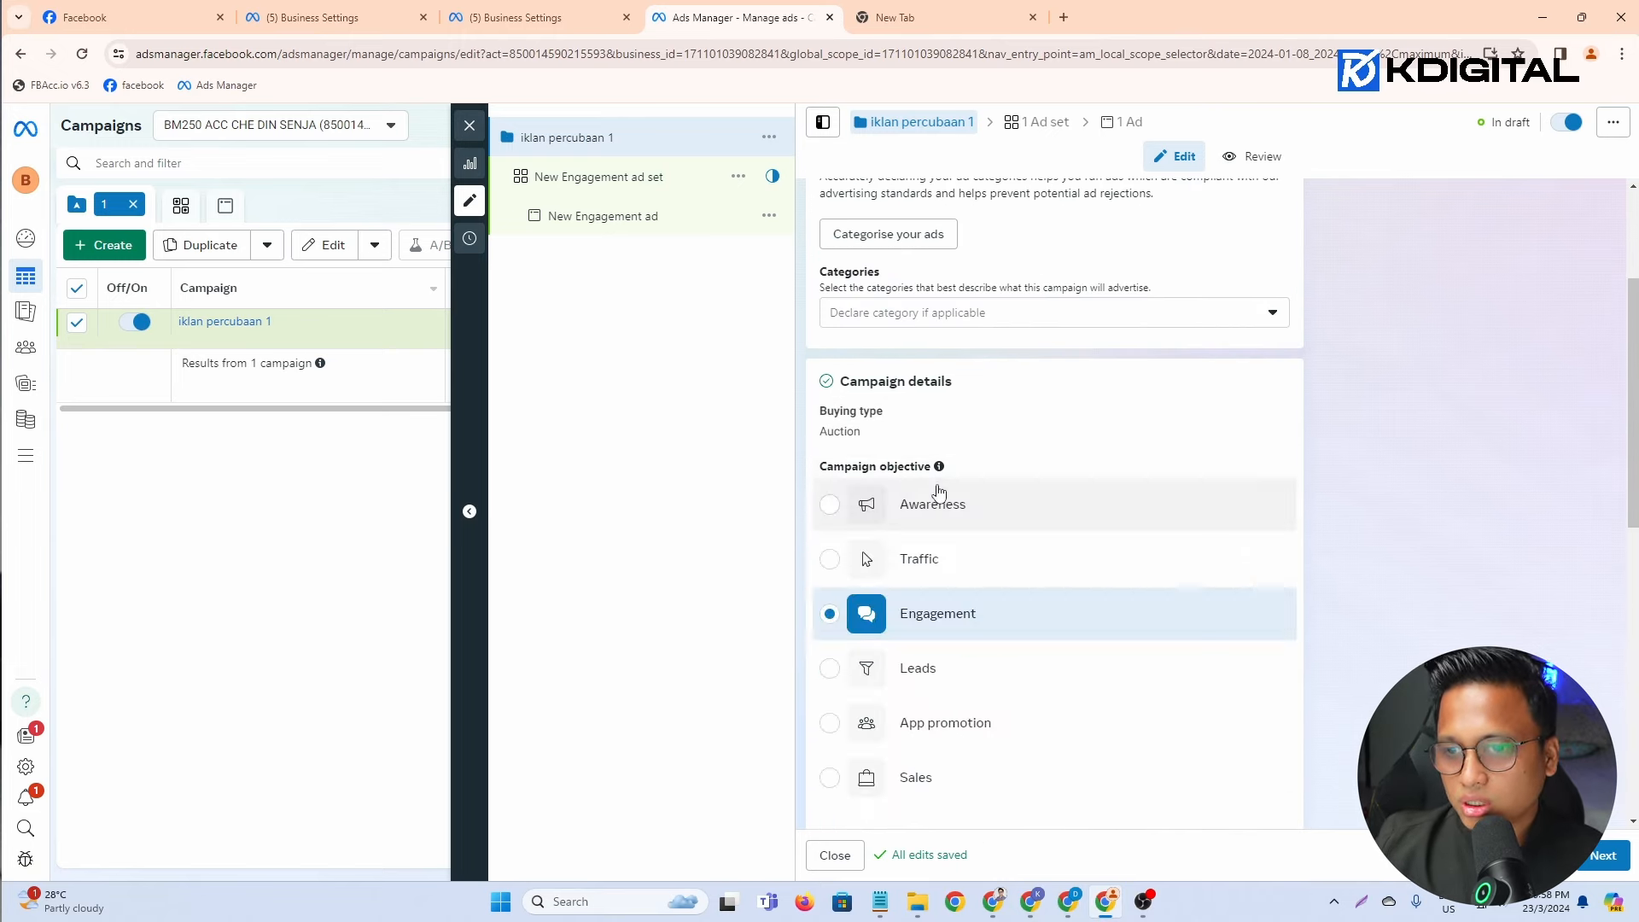
pyautogui.click(953, 555)
pyautogui.click(1035, 451)
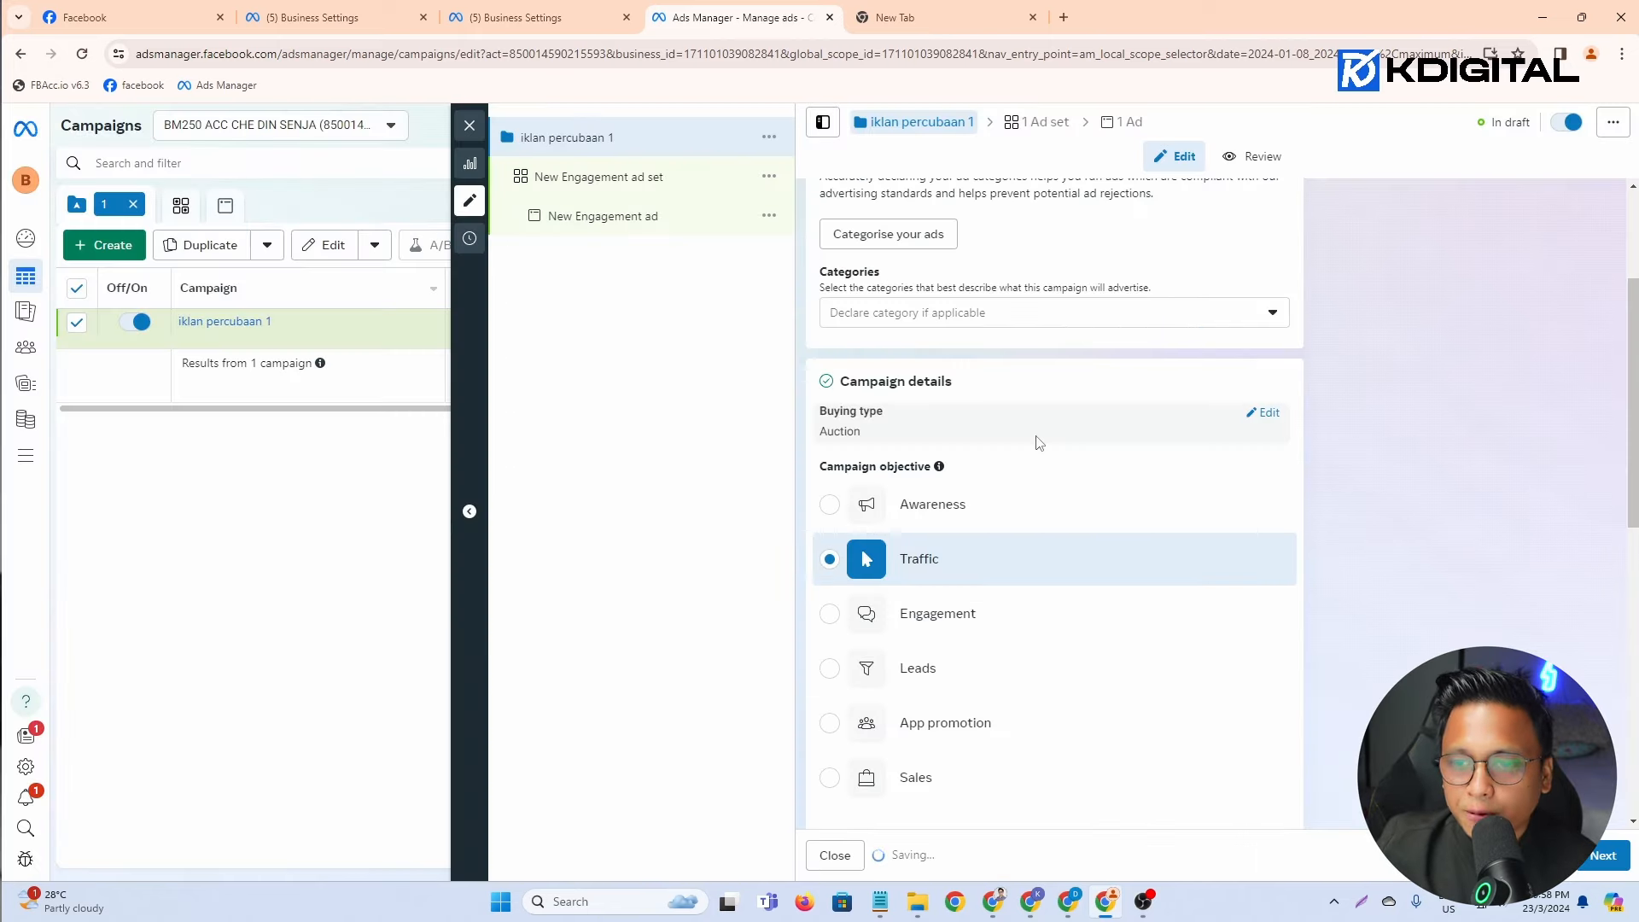
# Step: Open the New Engagement ad set and check which conversion locations are offered for the Traffic objective
pyautogui.scroll(-3, 1040, 443)
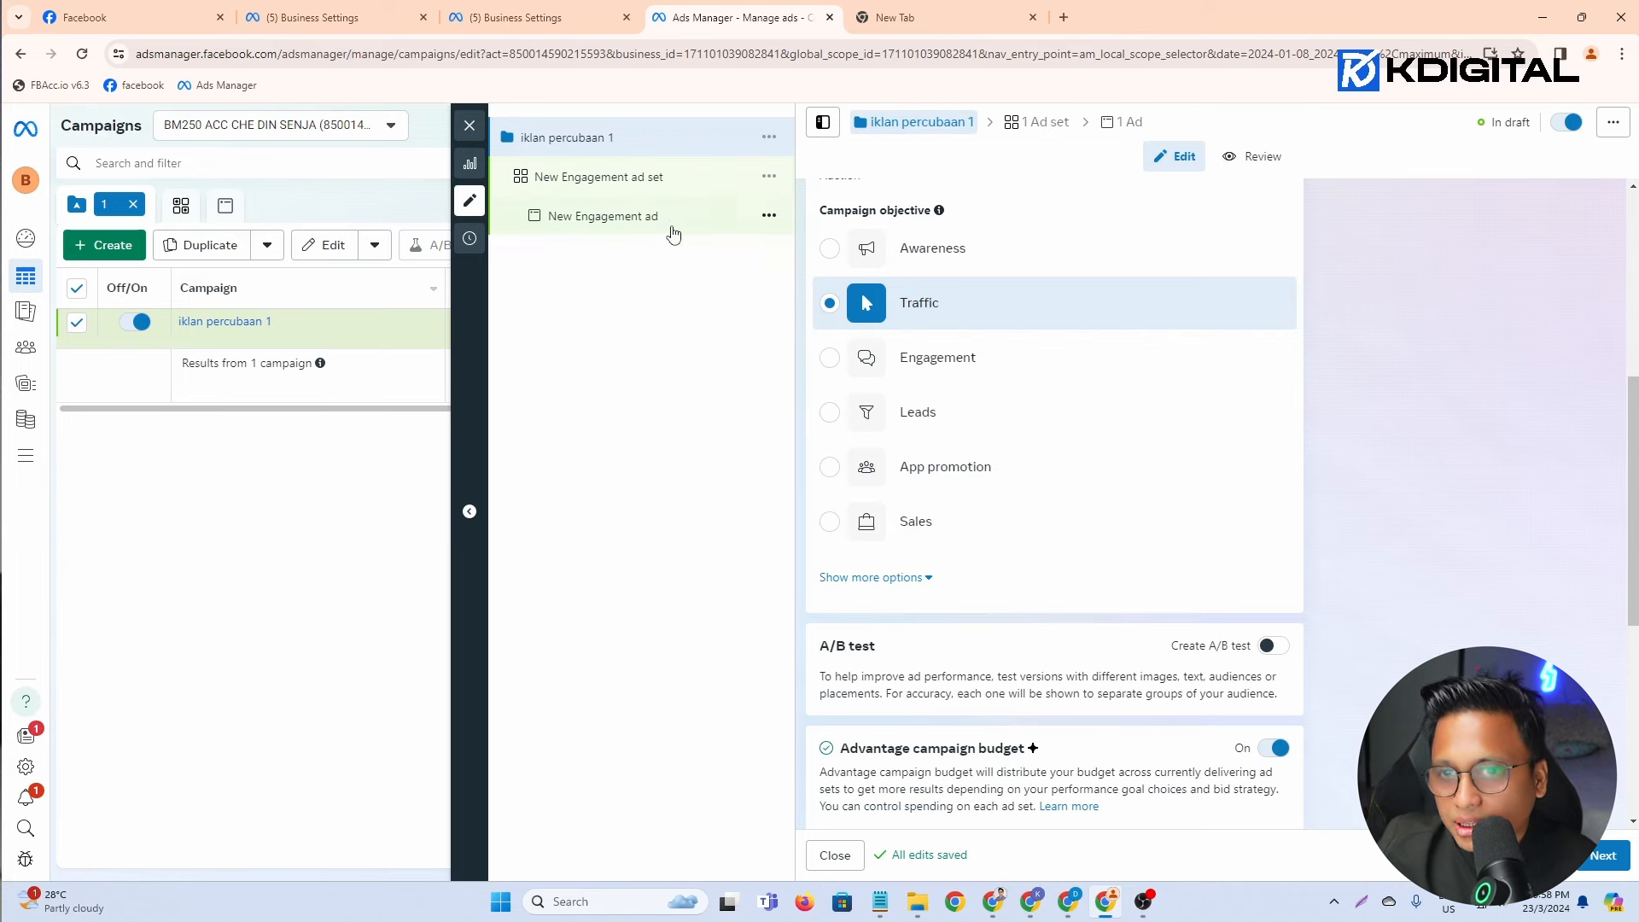
pyautogui.click(666, 190)
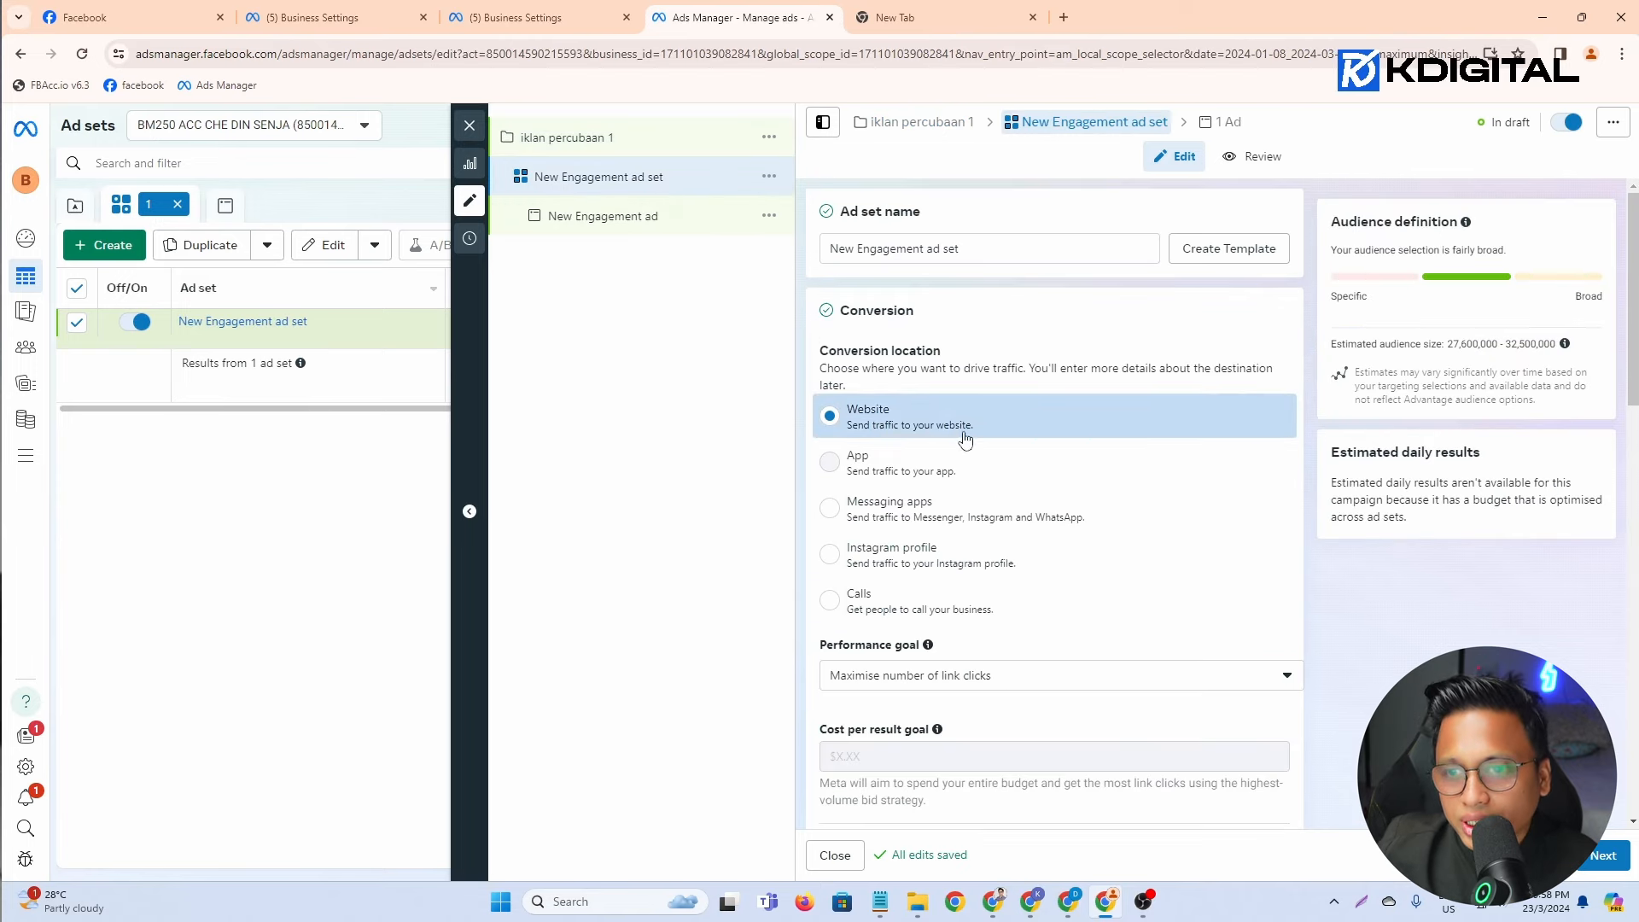
pyautogui.scroll(-1, 879, 431)
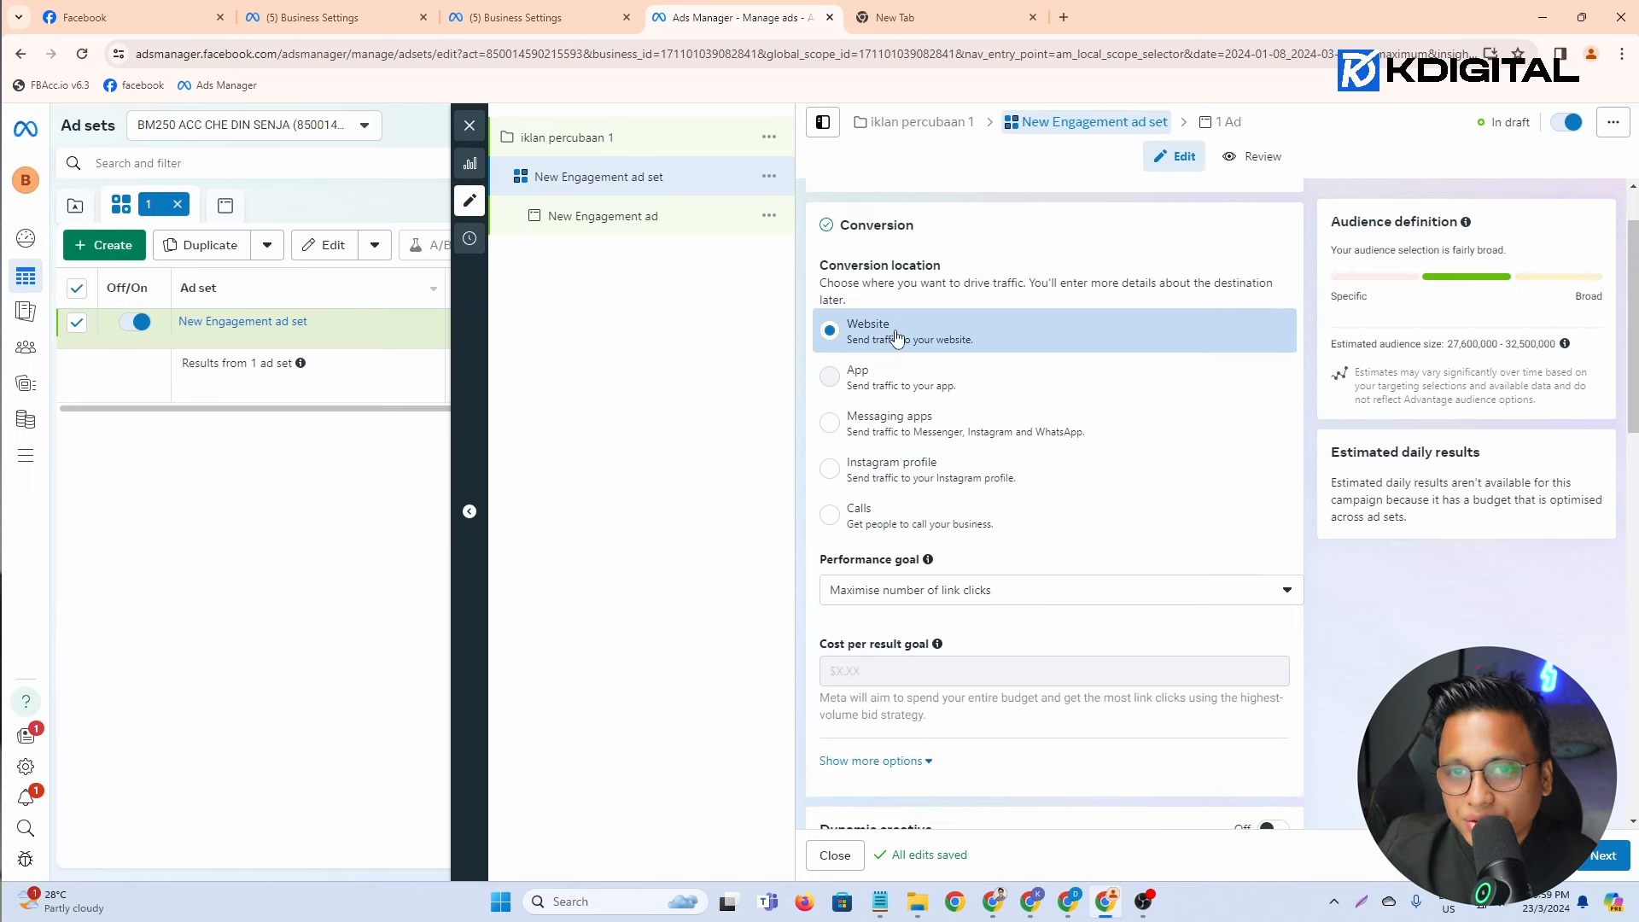
# Step: Set the daily campaign budget of iklan percubaan 1 to RM55
pyautogui.click(642, 146)
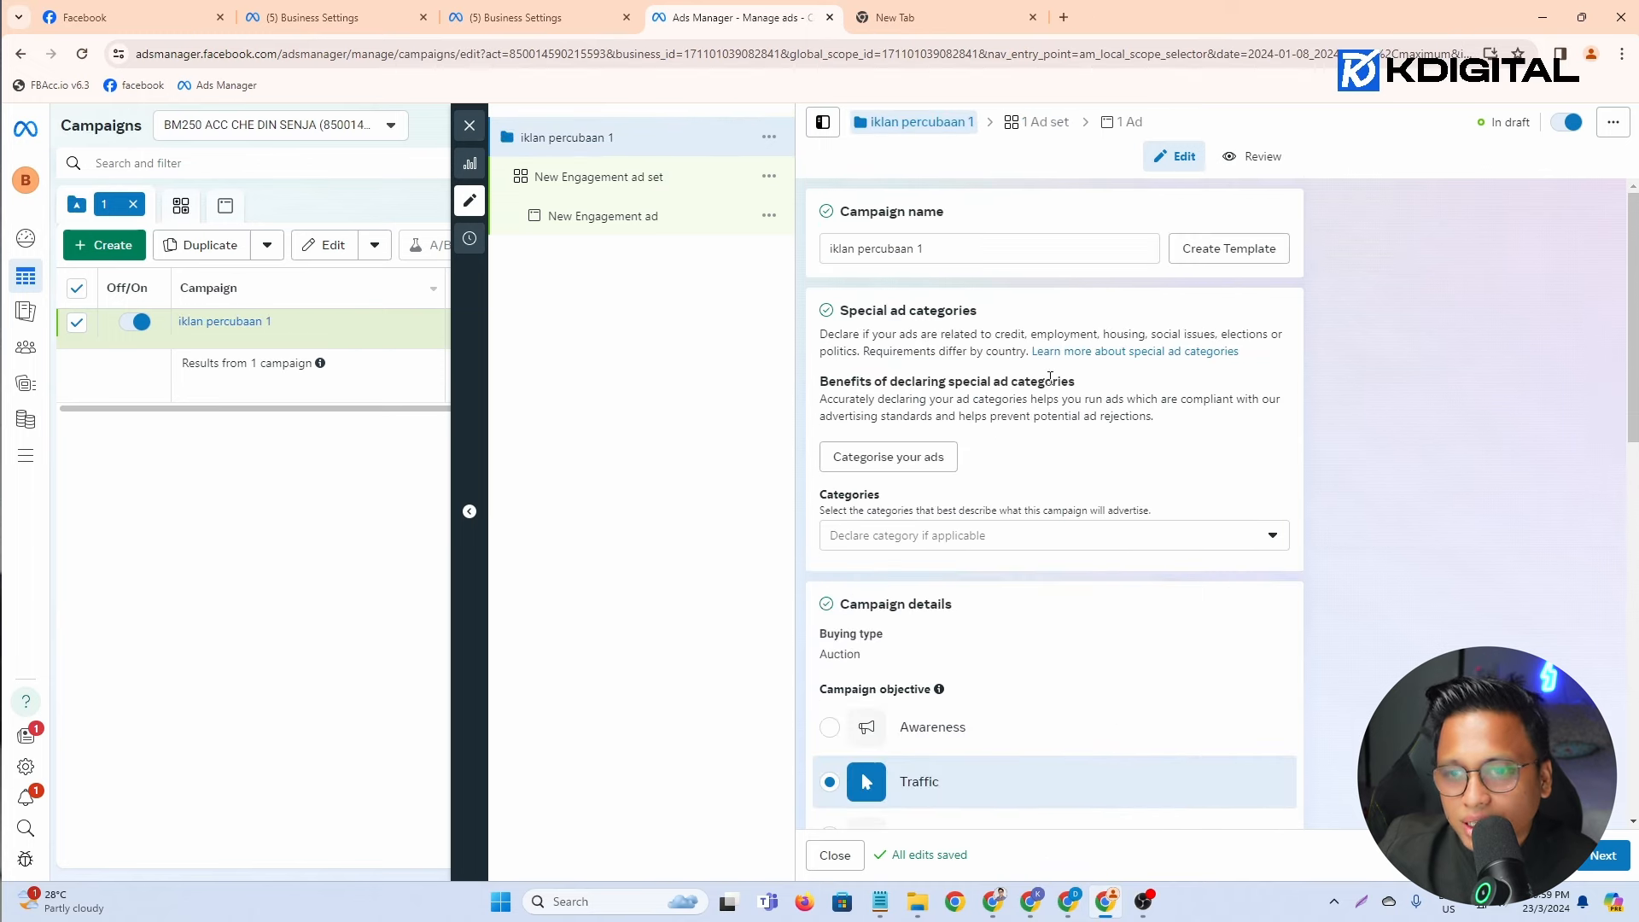
pyautogui.scroll(-4, 992, 526)
pyautogui.scroll(-7, 1098, 605)
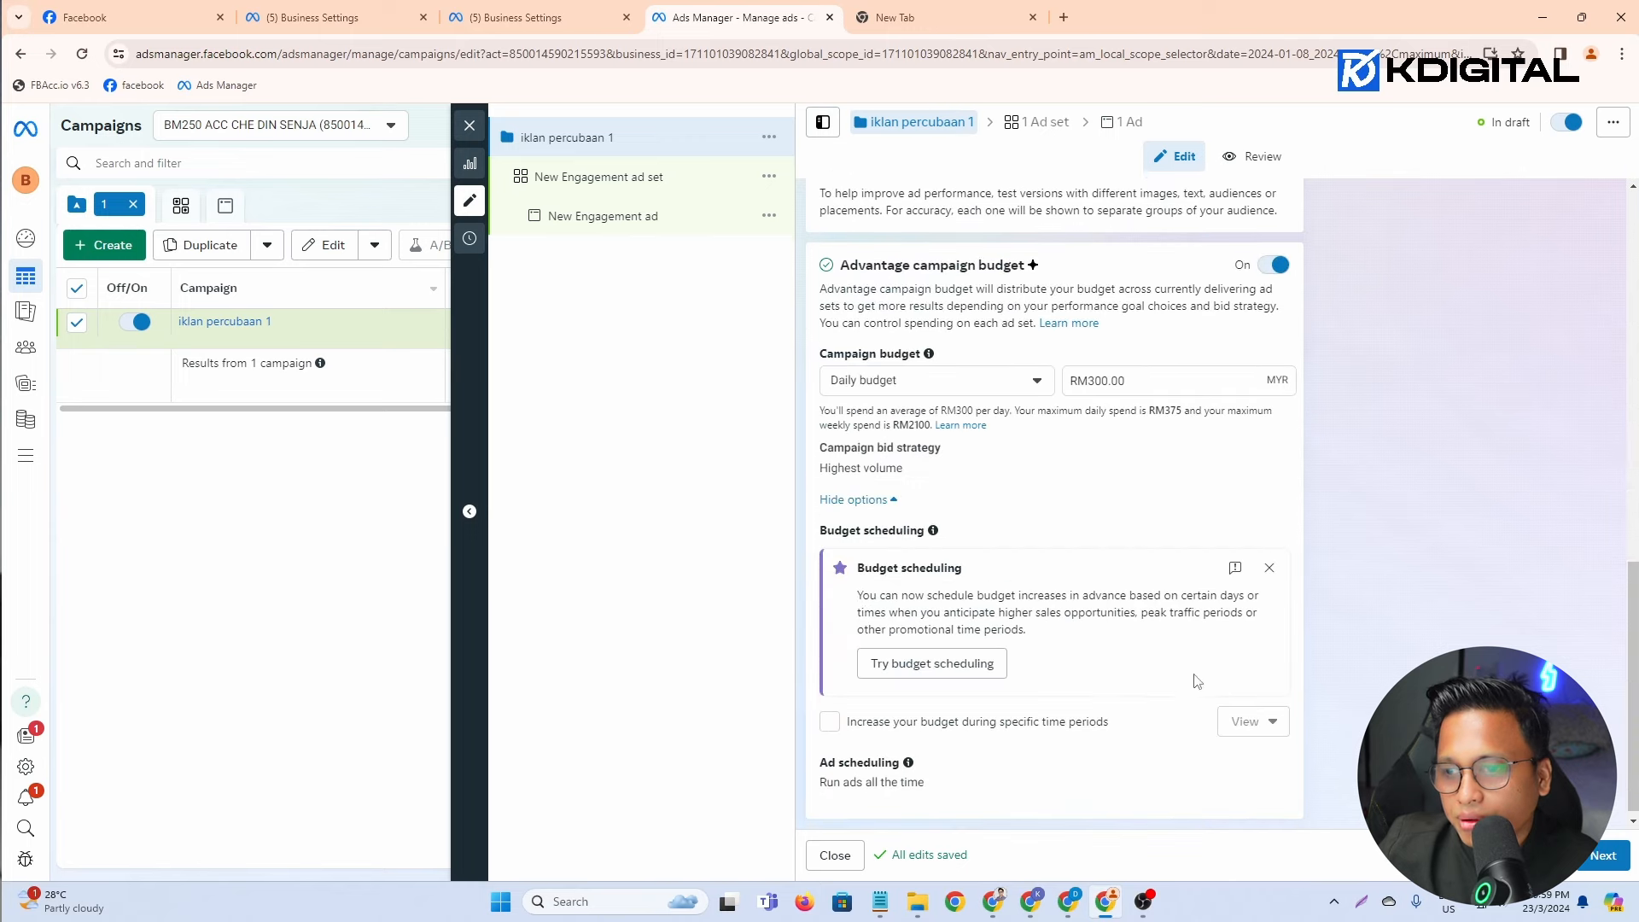
pyautogui.moveTo(1089, 373); pyautogui.dragTo(1108, 374)
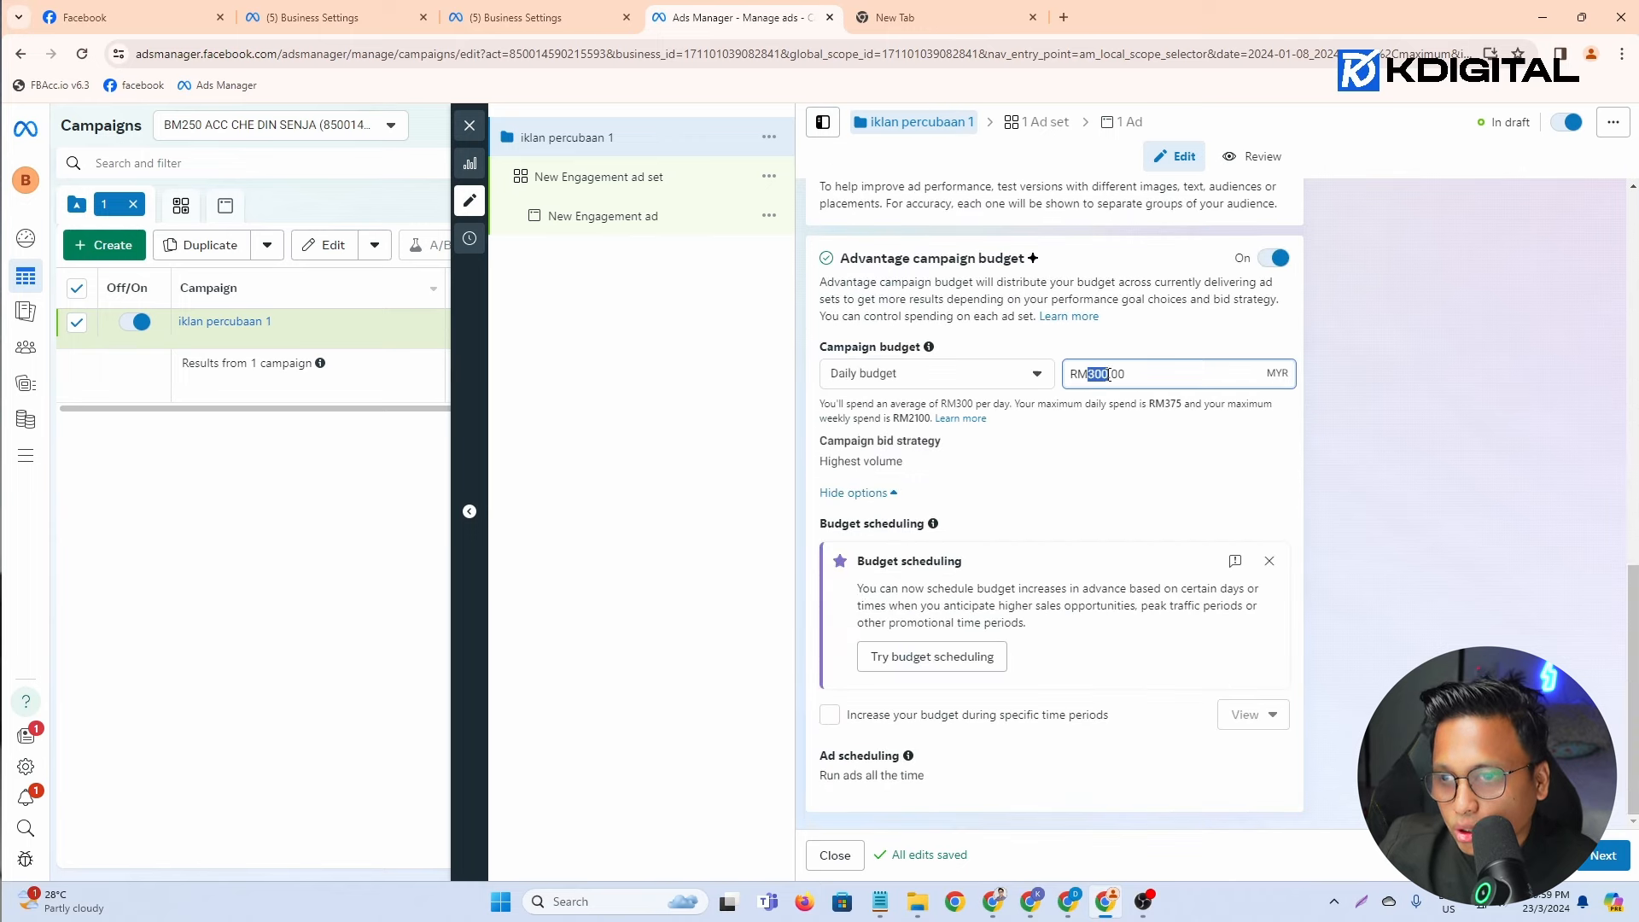
pyautogui.write('55')
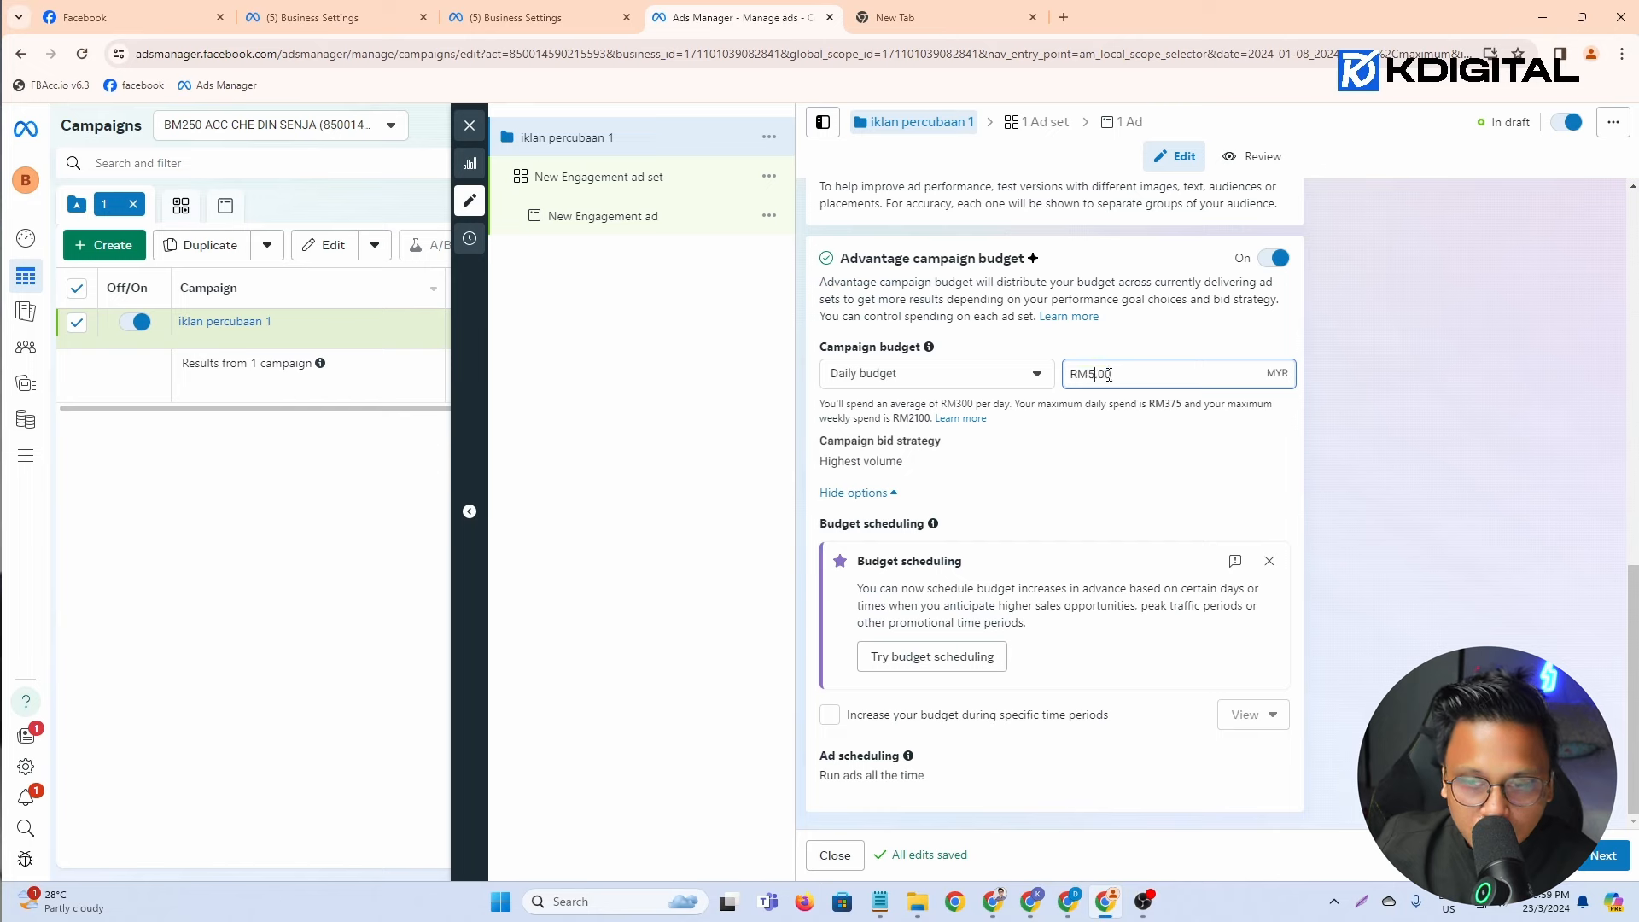
pyautogui.click(742, 523)
# Step: Go back to the New Engagement ad set and look over its conversion location and performance goal settings
pyautogui.click(663, 175)
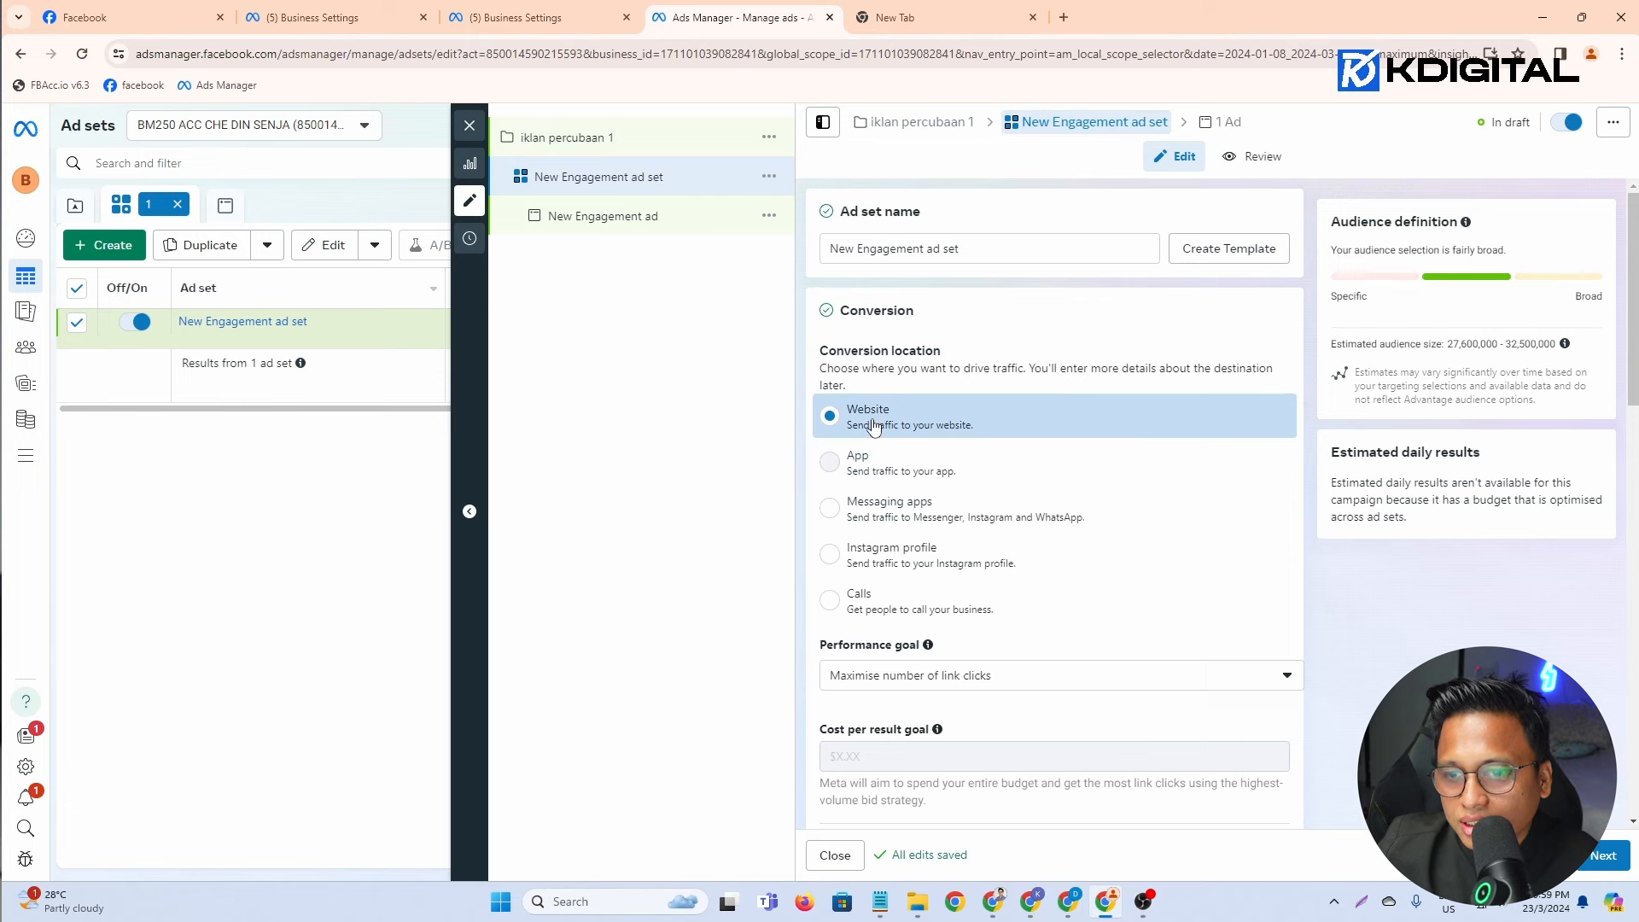
pyautogui.scroll(-4, 873, 426)
pyautogui.scroll(2, 873, 426)
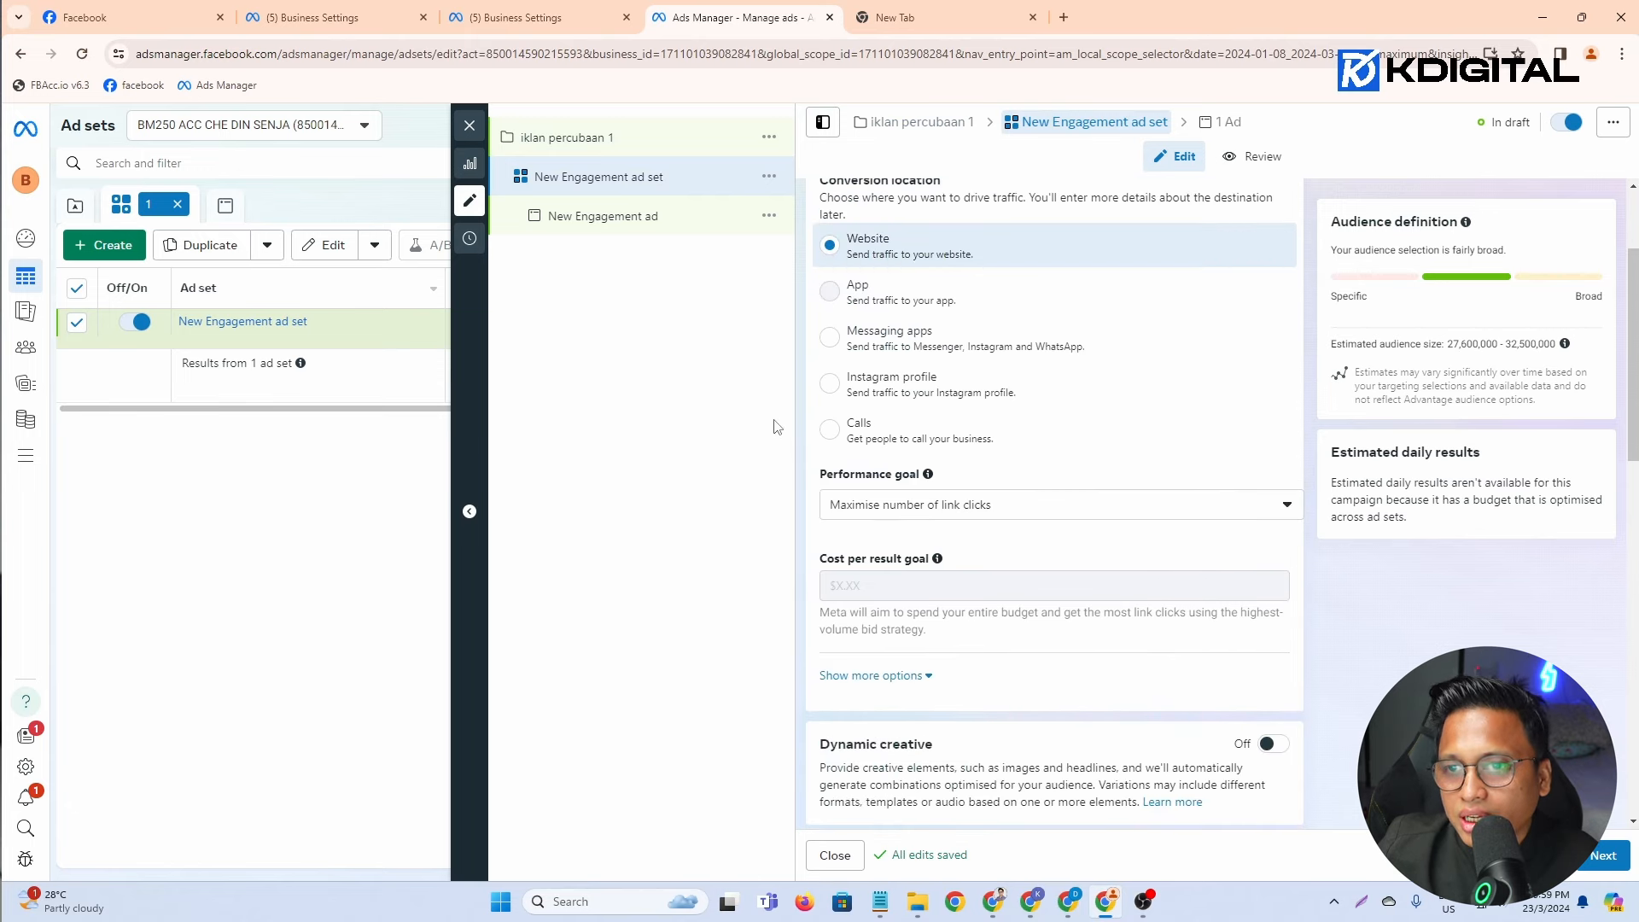
# Step: Try Messaging apps as the ad set's conversion location and set it back to Website
pyautogui.click(912, 349)
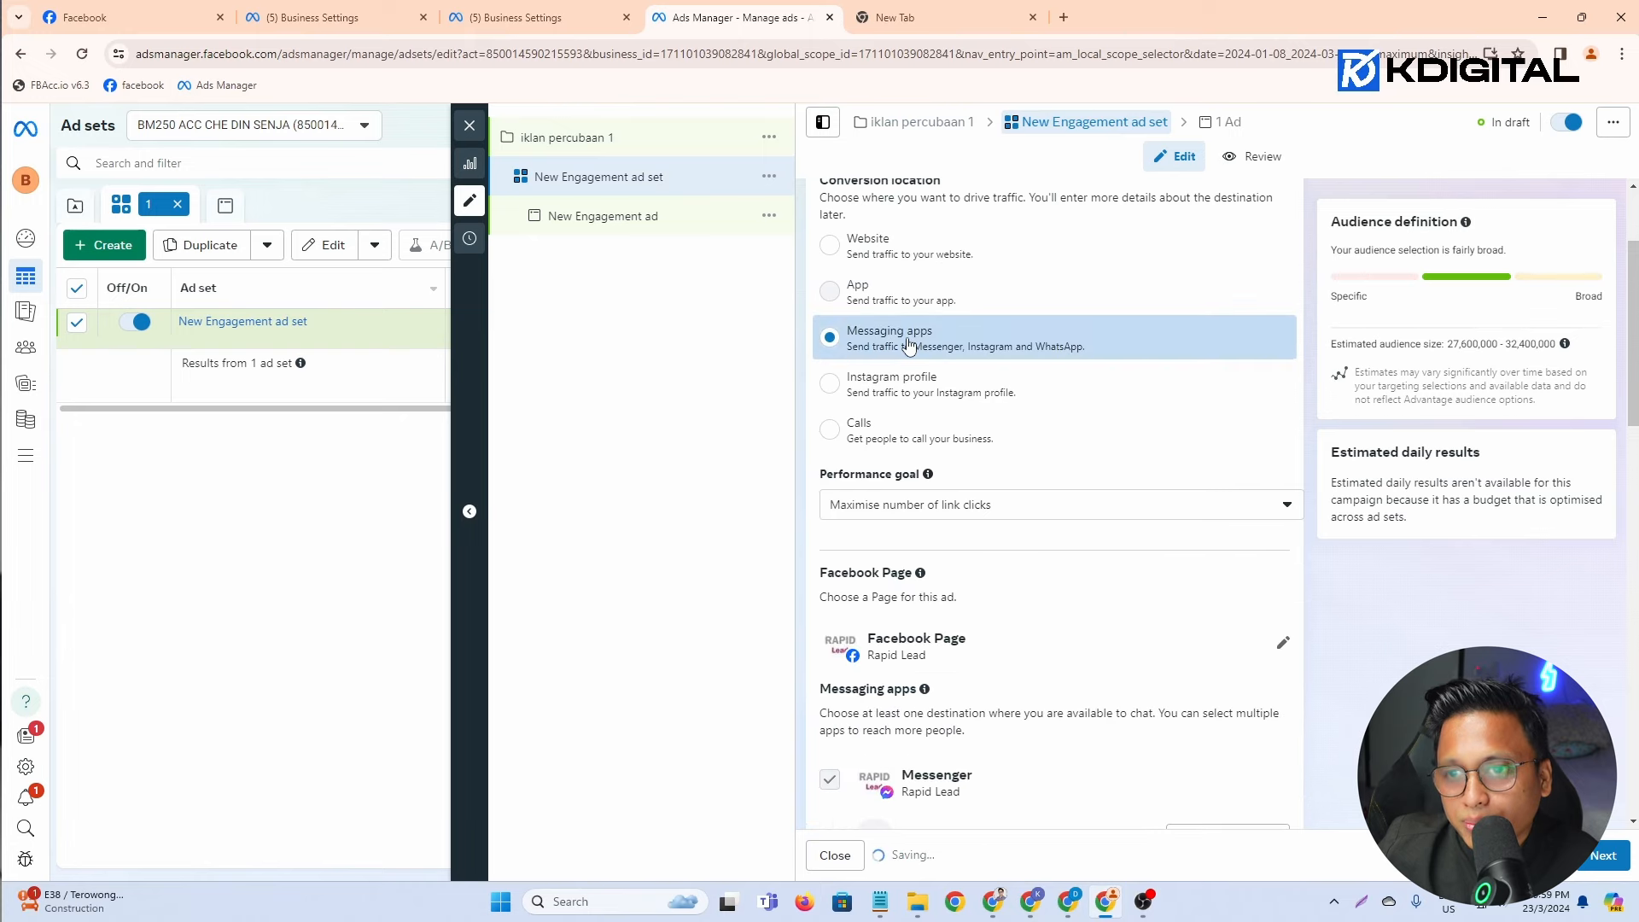
pyautogui.scroll(1, 910, 342)
pyautogui.click(857, 331)
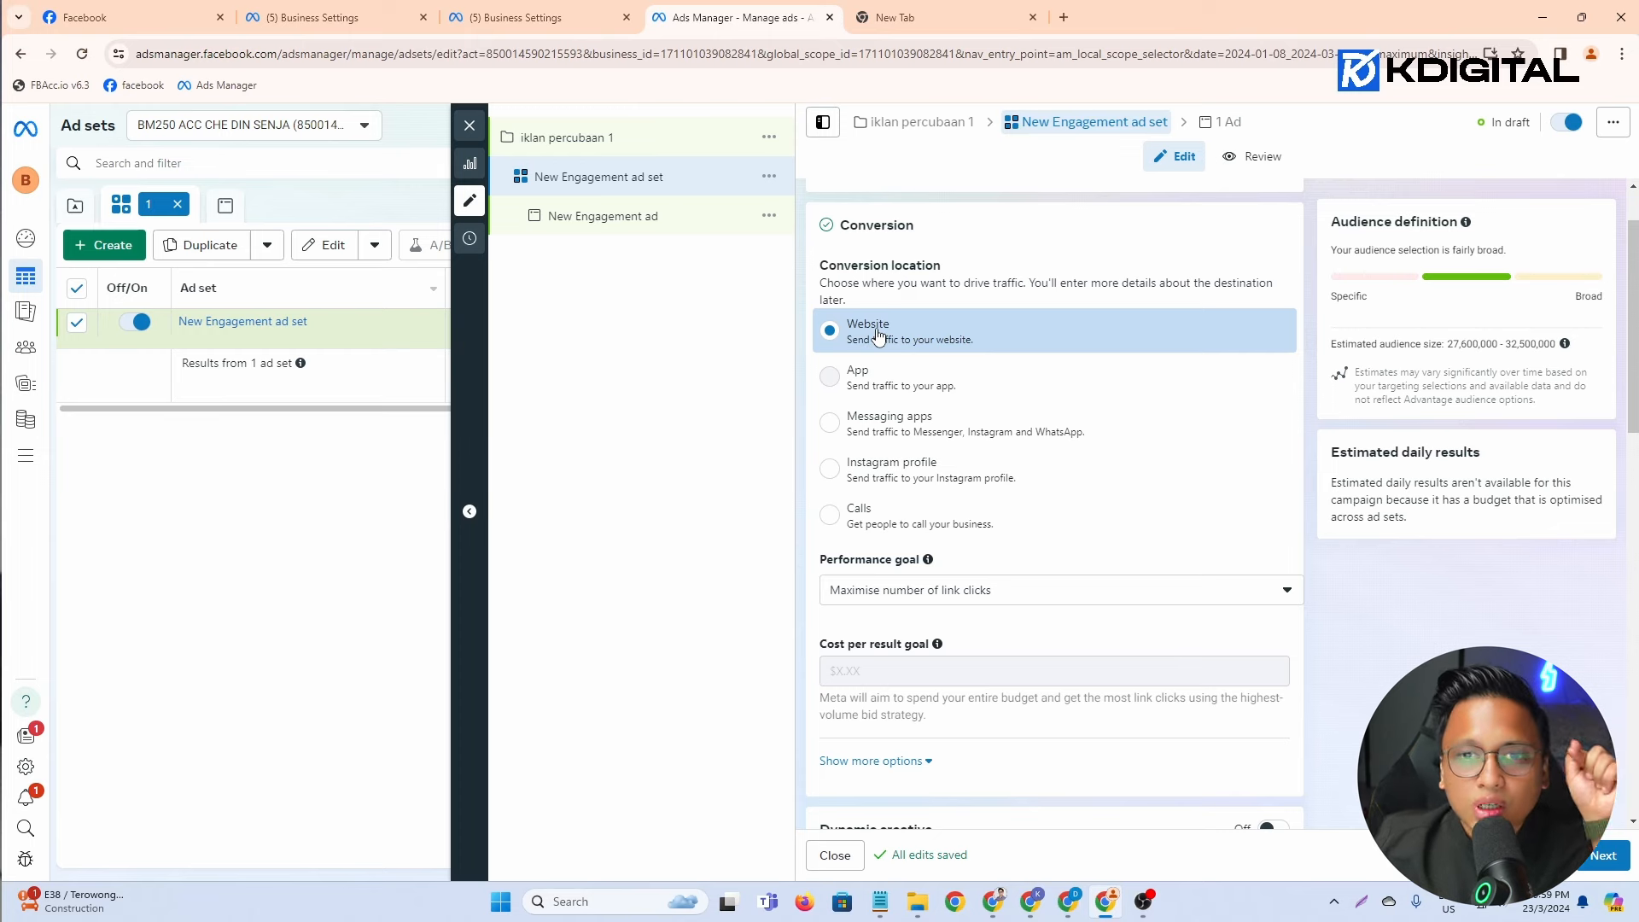
# Step: Review the ad set's dynamic creative, budget and schedule, audience controls, Advantage+ audience and placements sections
pyautogui.scroll(-6, 877, 334)
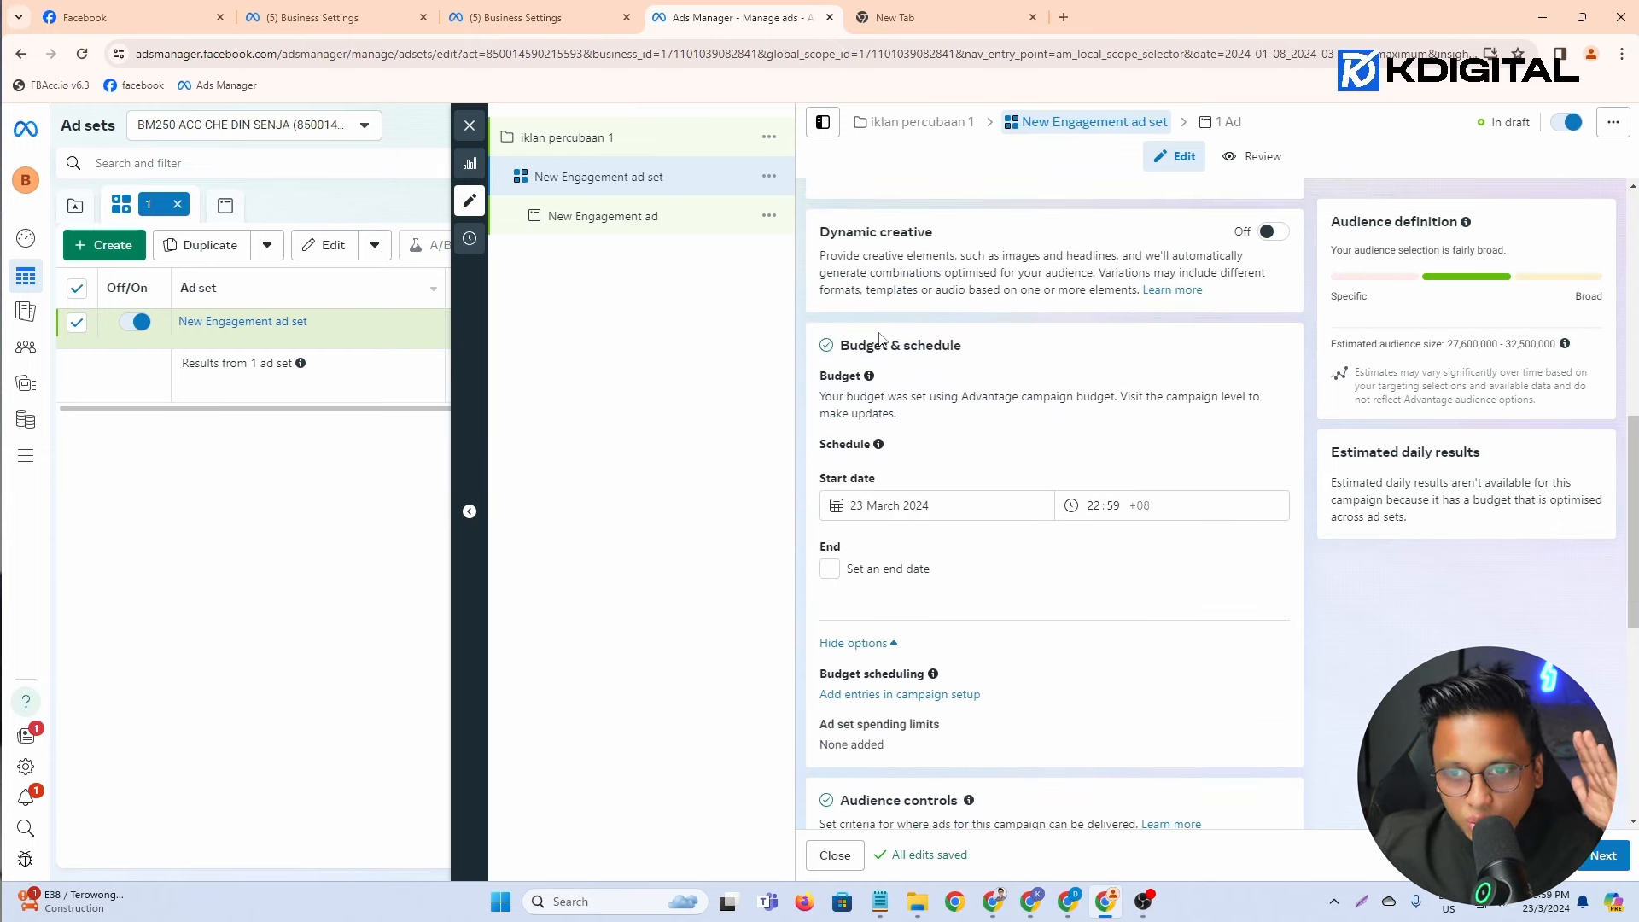
pyautogui.scroll(5, 880, 337)
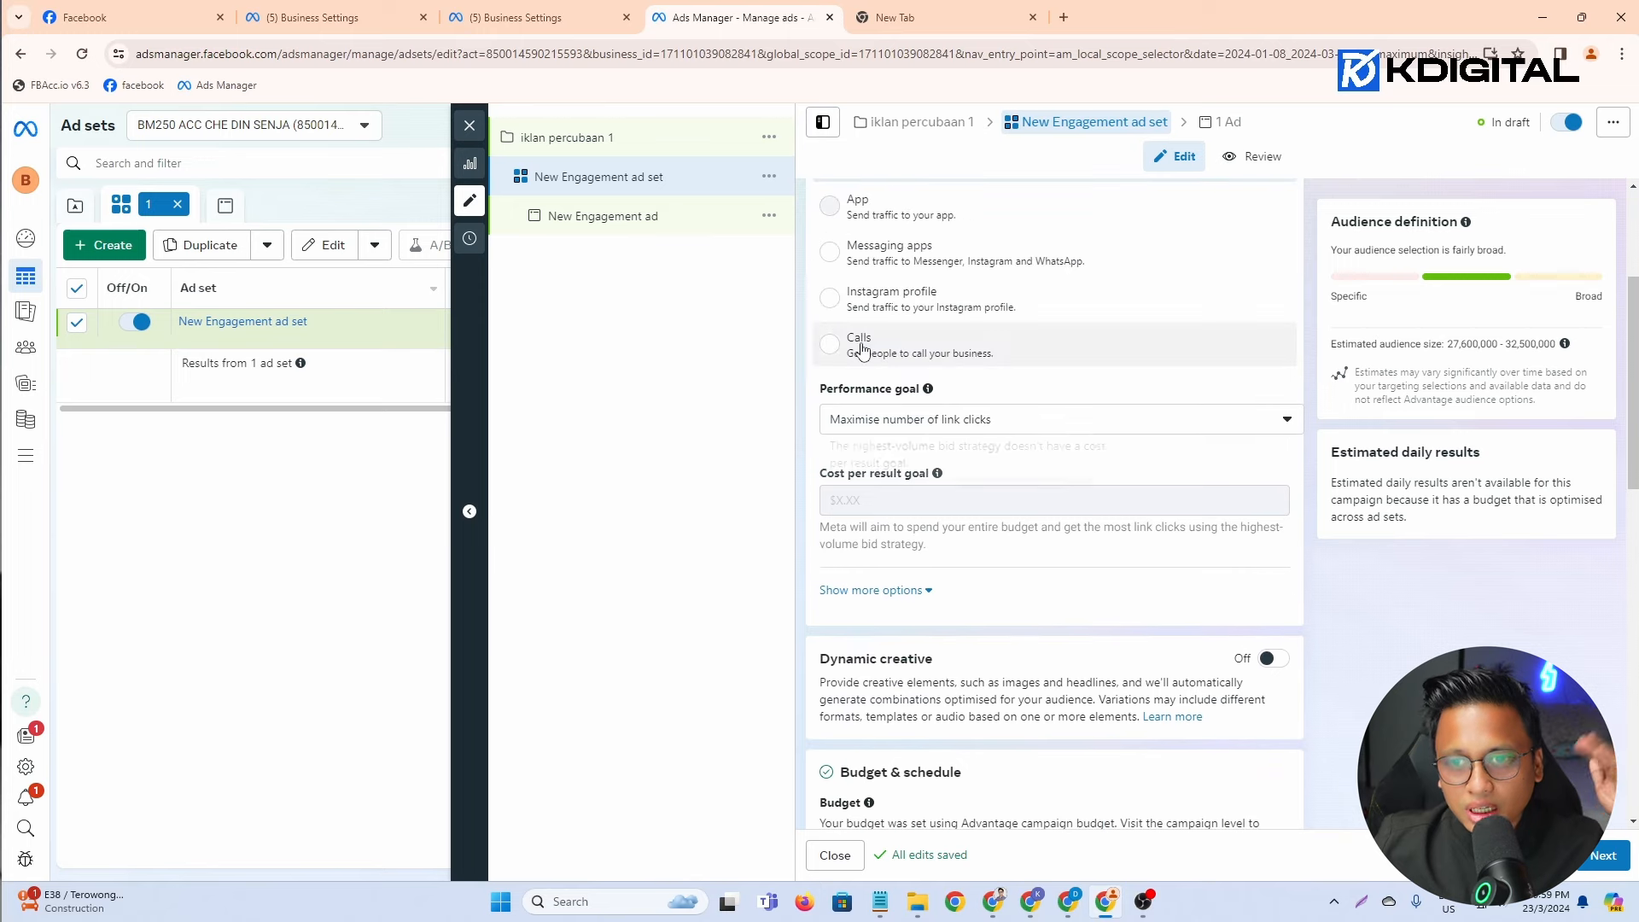
pyautogui.scroll(-9, 831, 433)
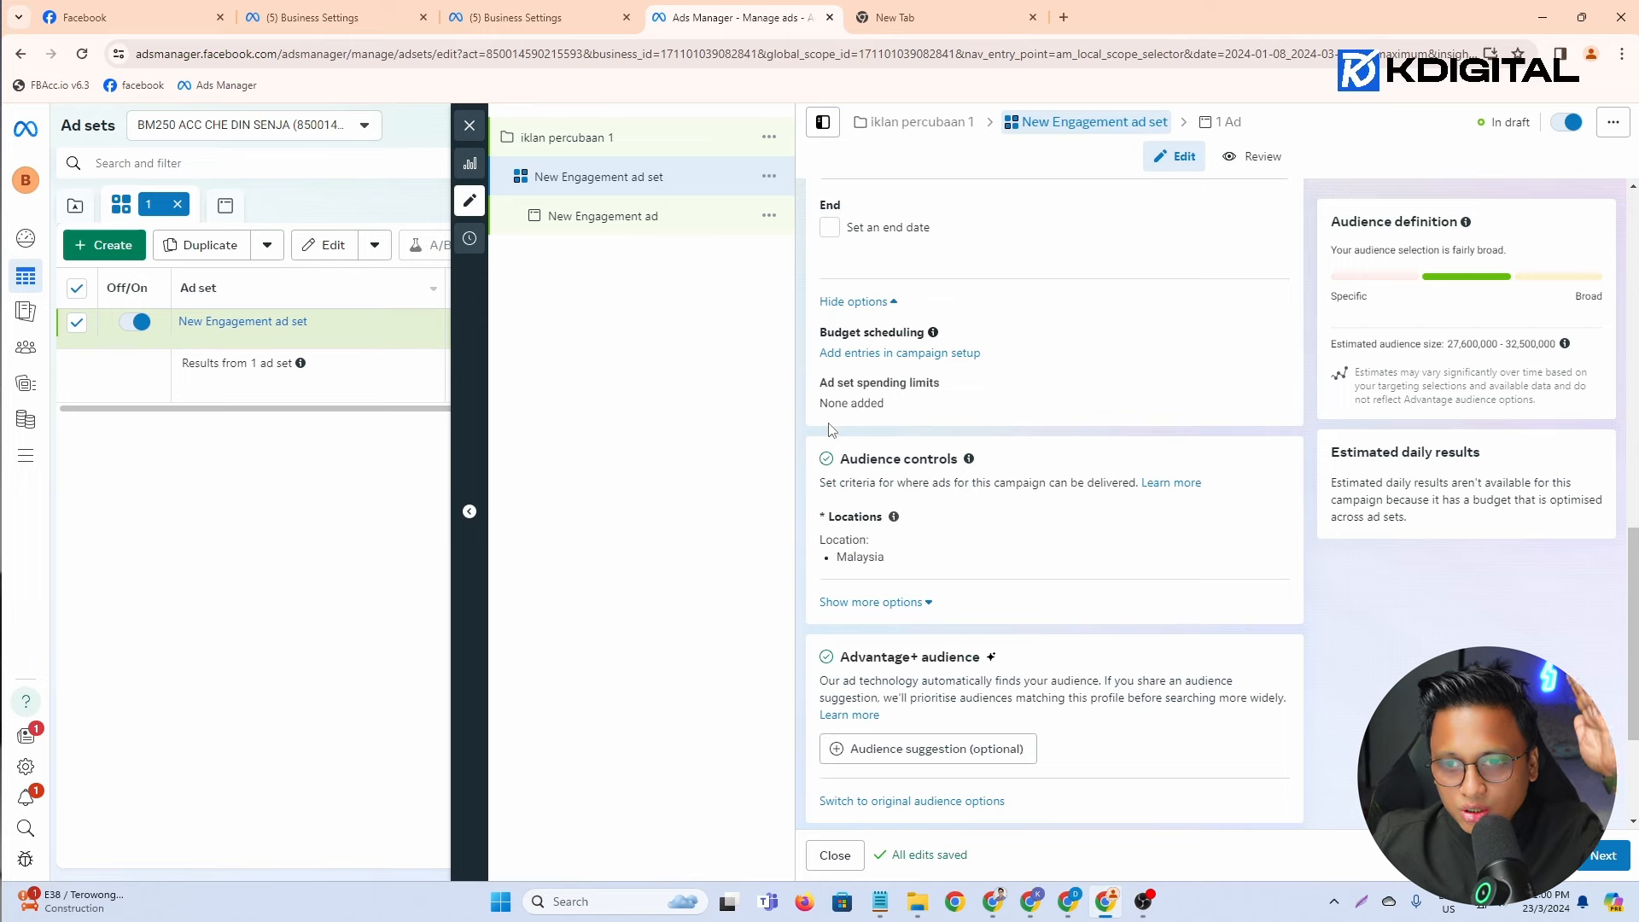
pyautogui.scroll(-3, 831, 430)
pyautogui.scroll(6, 831, 429)
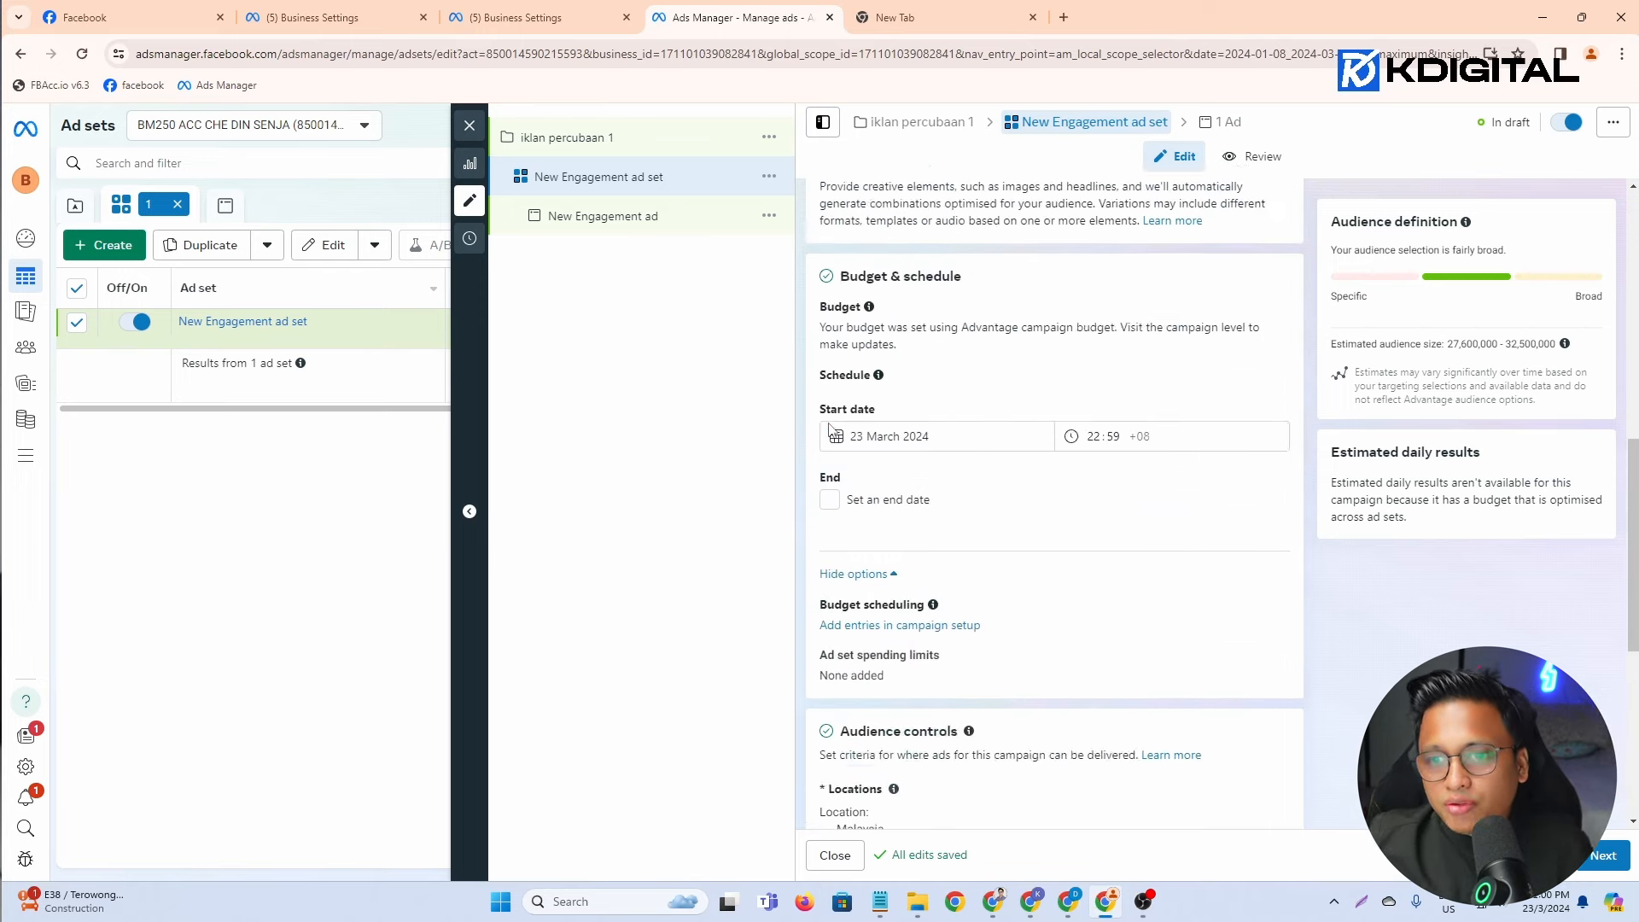
pyautogui.scroll(6, 828, 429)
pyautogui.scroll(-11, 827, 422)
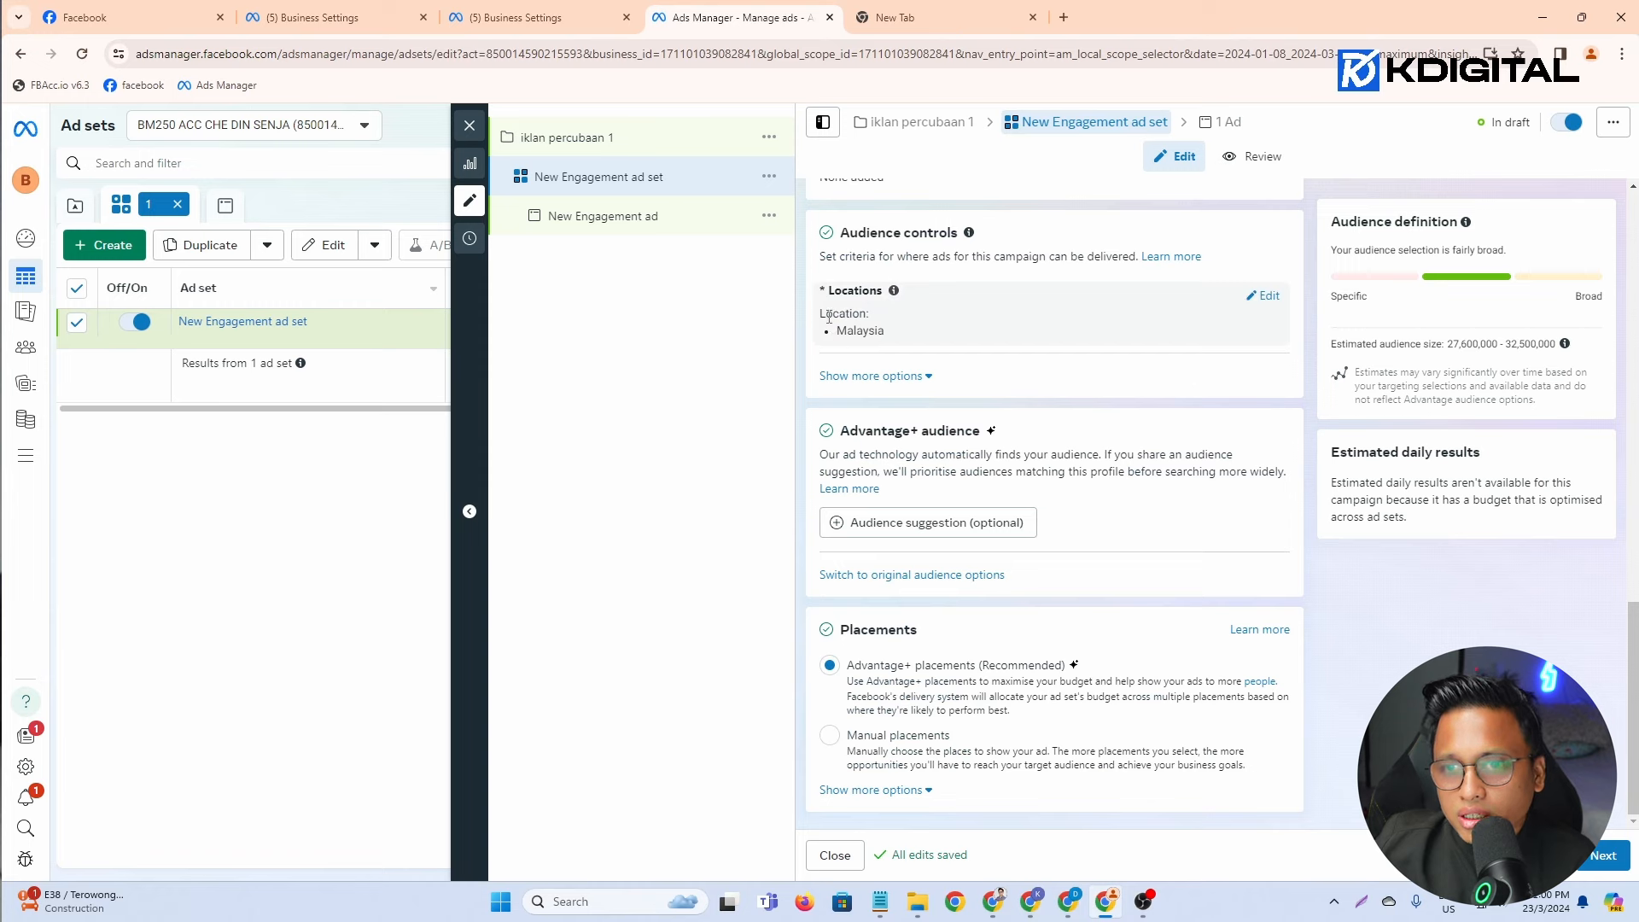
# Step: Open the ad set's Locations setting for editing and look over the Malaysia entry and the budget and schedule section
pyautogui.moveTo(829, 316); pyautogui.dragTo(897, 336)
pyautogui.click(1262, 296)
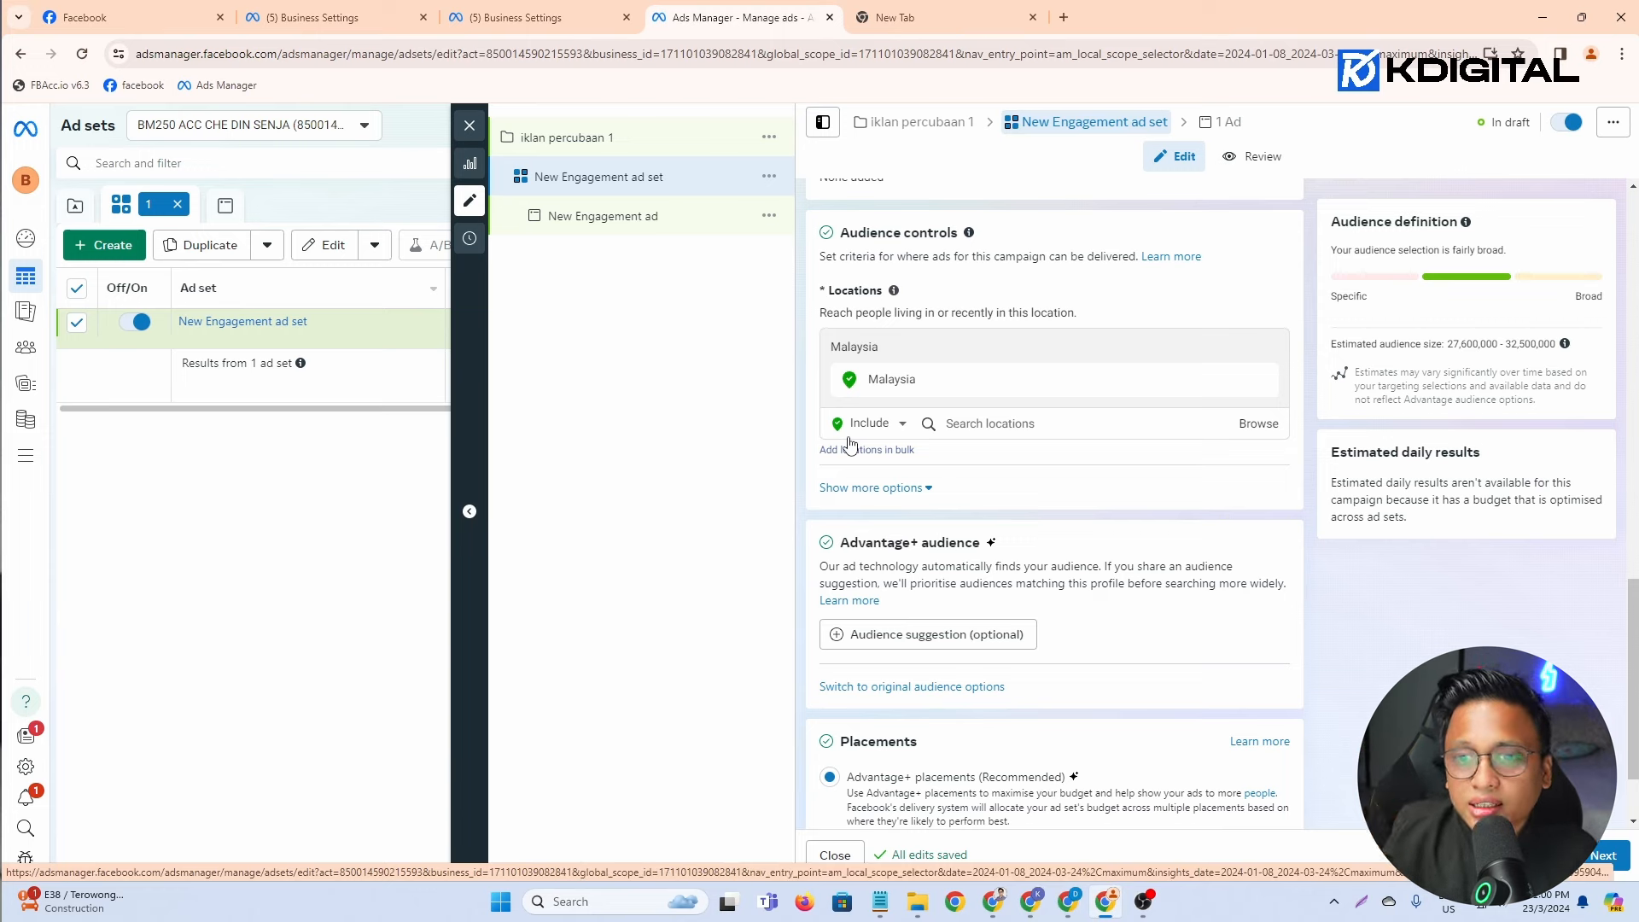
pyautogui.scroll(5, 849, 441)
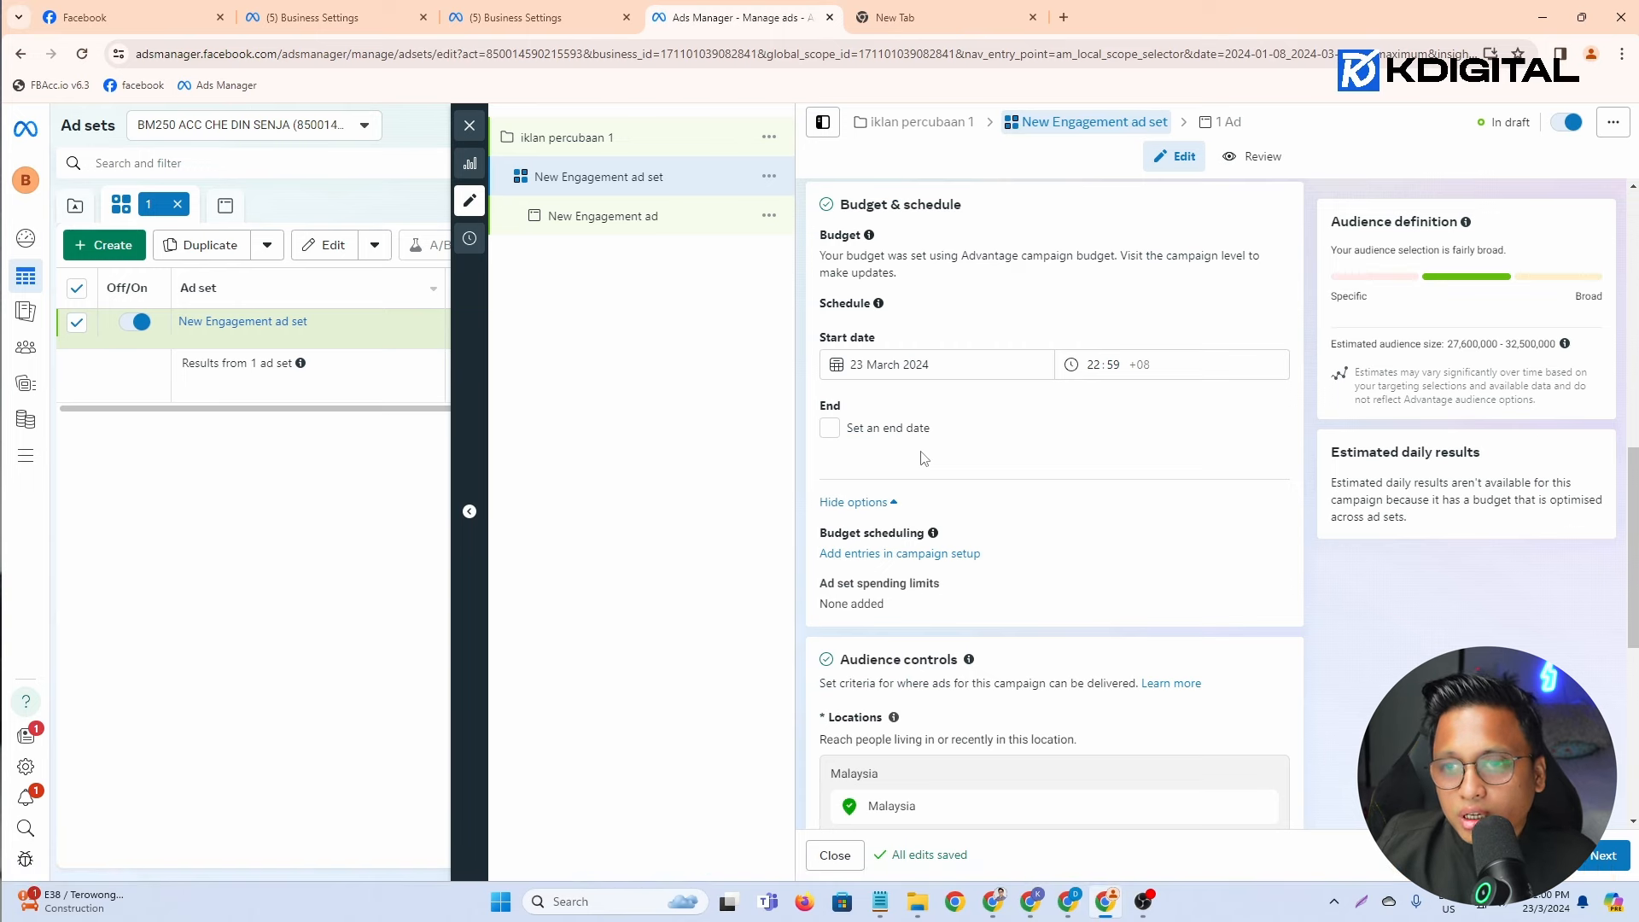
pyautogui.scroll(5, 923, 457)
pyautogui.scroll(-5, 922, 452)
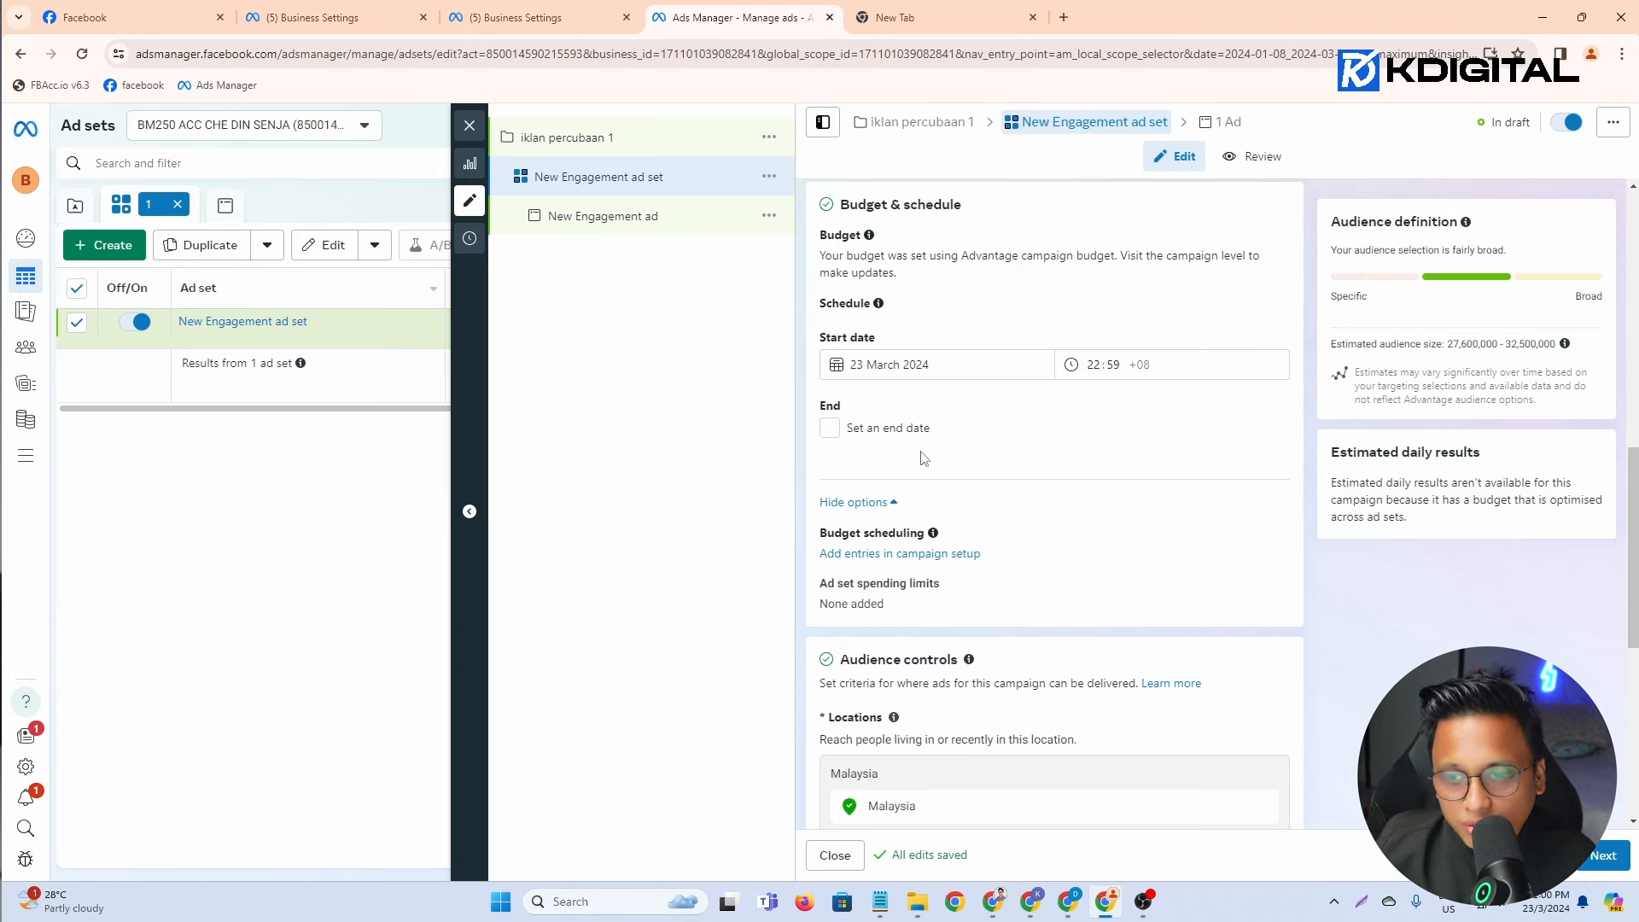
# Step: Switch the ad set from Advantage+ audience to the original audience options
pyautogui.scroll(-3, 924, 459)
pyautogui.scroll(-3, 923, 457)
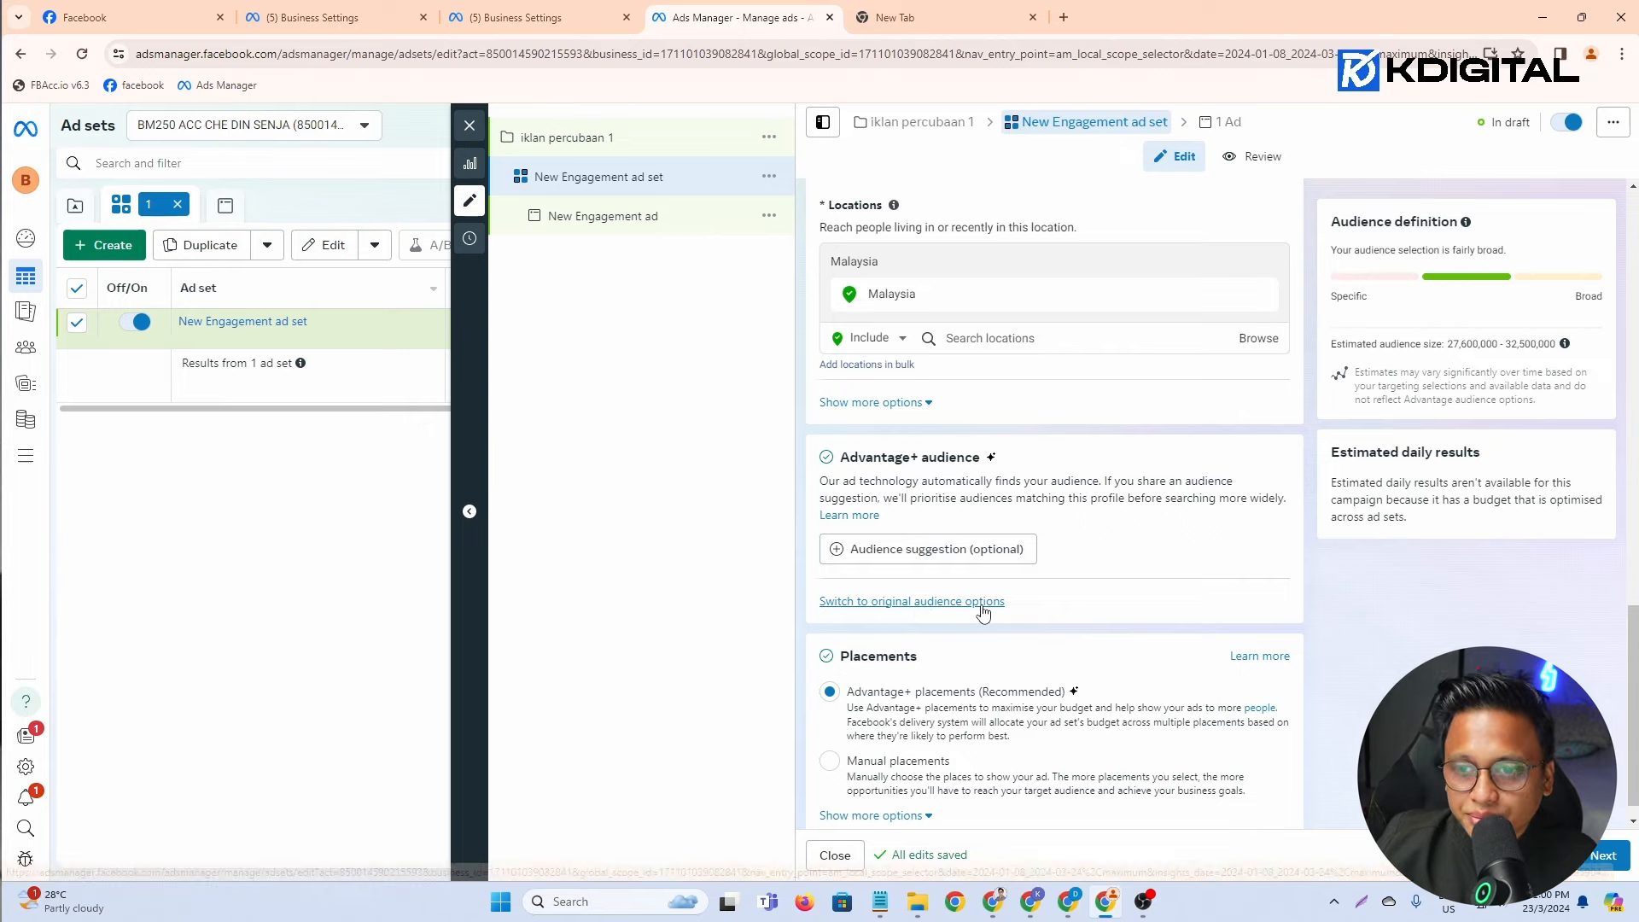
pyautogui.click(981, 603)
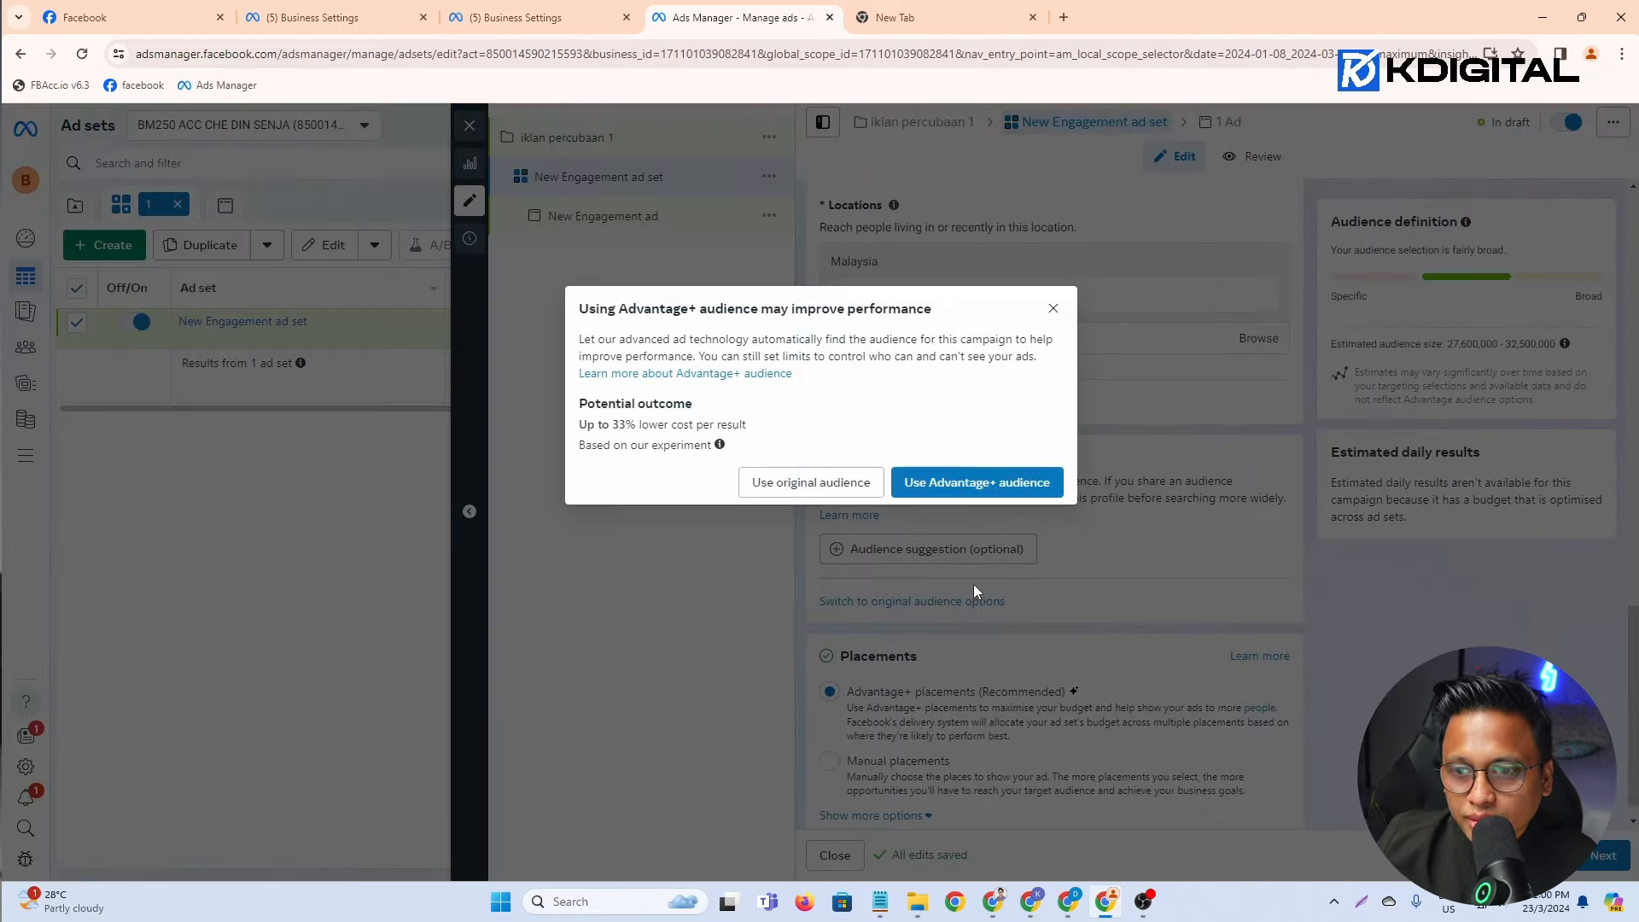
pyautogui.click(801, 499)
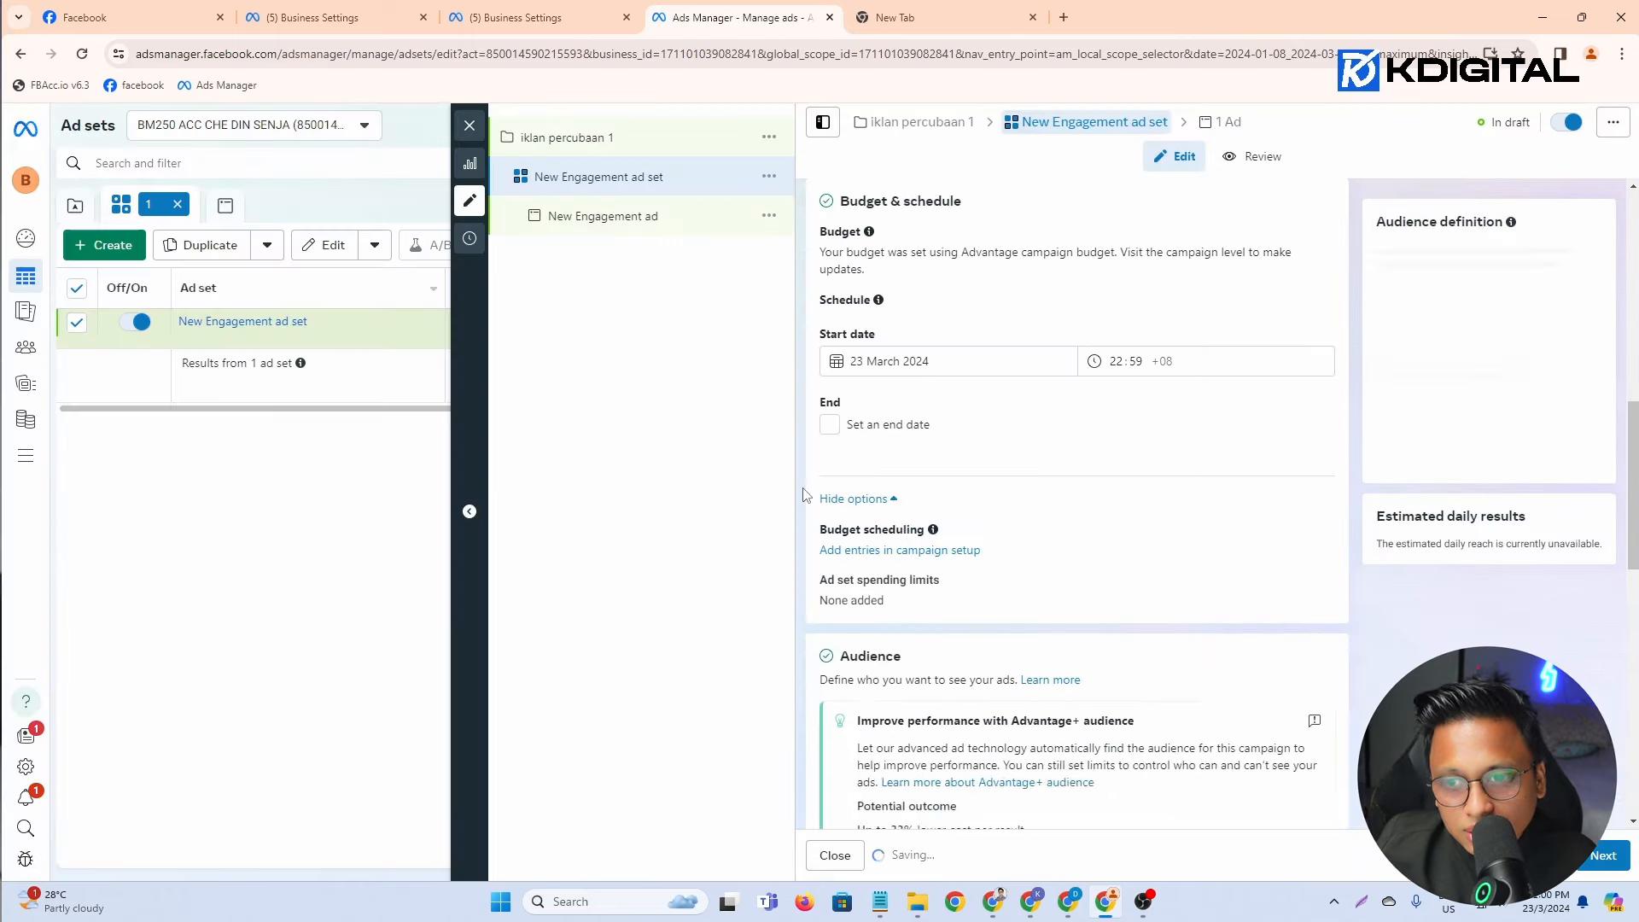
# Step: Examine the original audience options: Custom Audiences, Locations, Age, Gender and Advantage detailed targeting
pyautogui.scroll(-12, 837, 497)
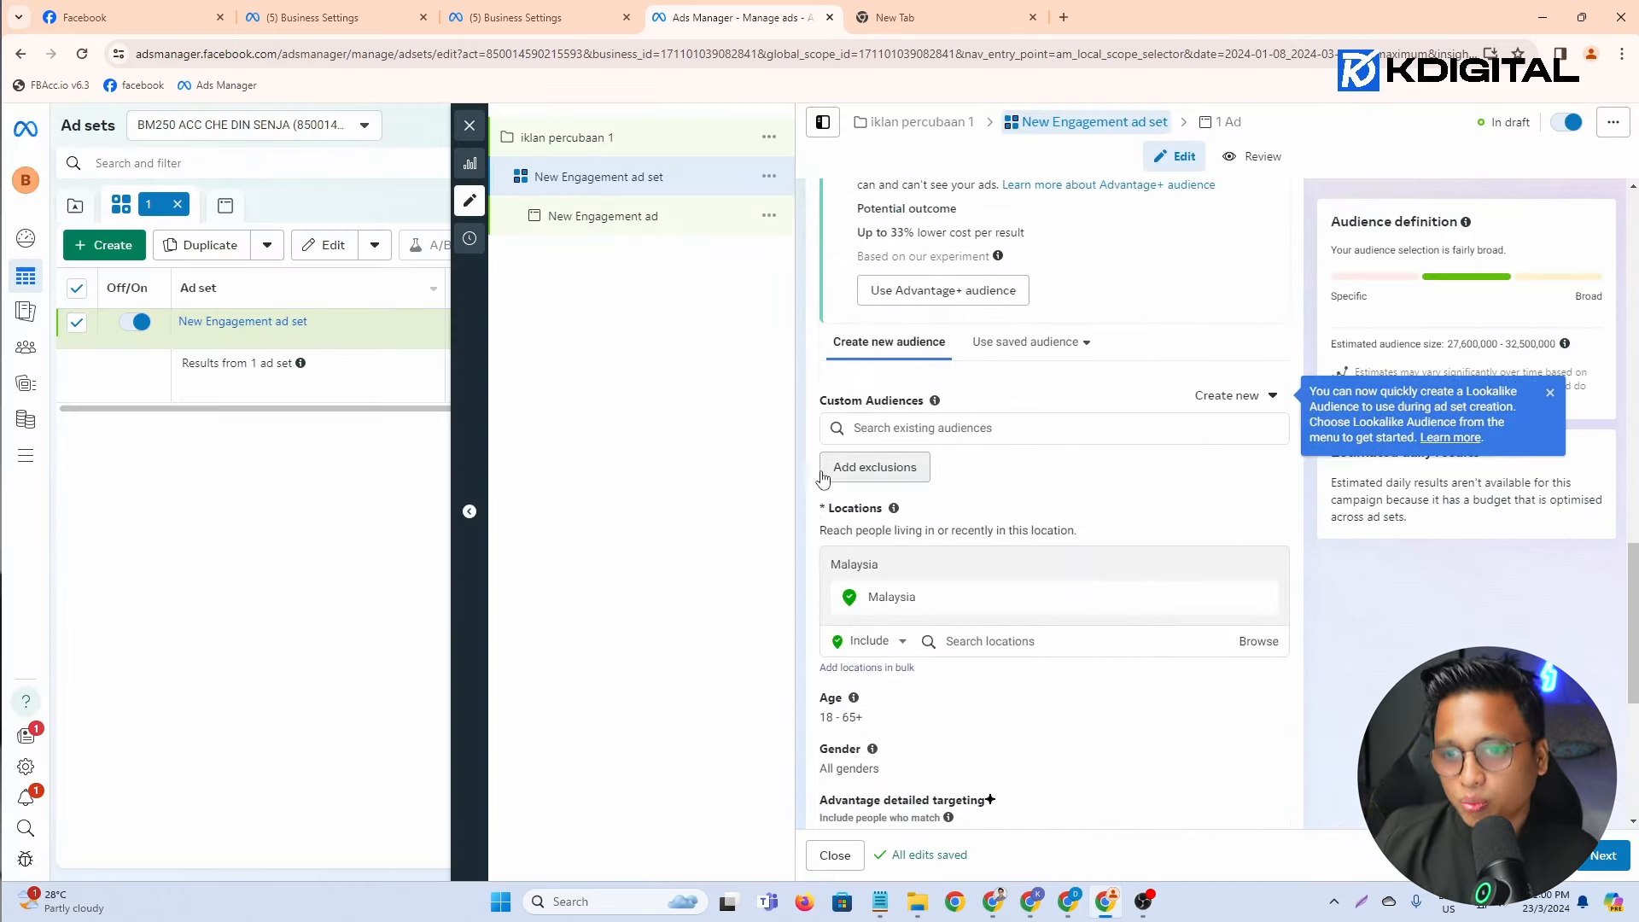
pyautogui.moveTo(833, 231); pyautogui.dragTo(914, 228)
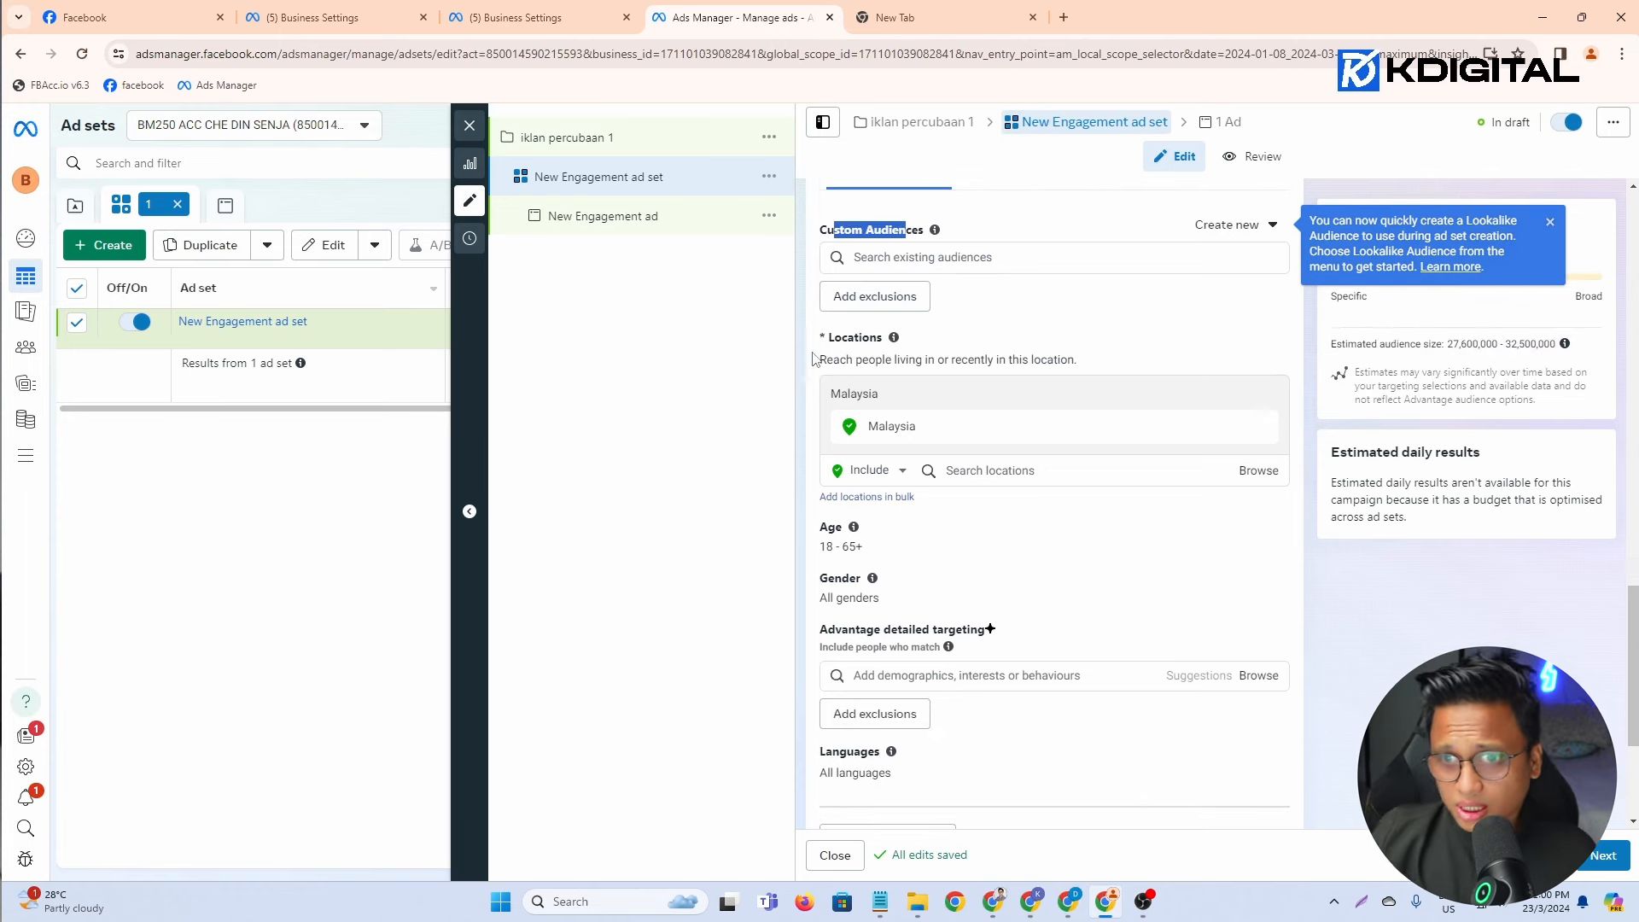
pyautogui.moveTo(818, 338); pyautogui.dragTo(862, 342)
pyautogui.moveTo(818, 526); pyautogui.dragTo(876, 578)
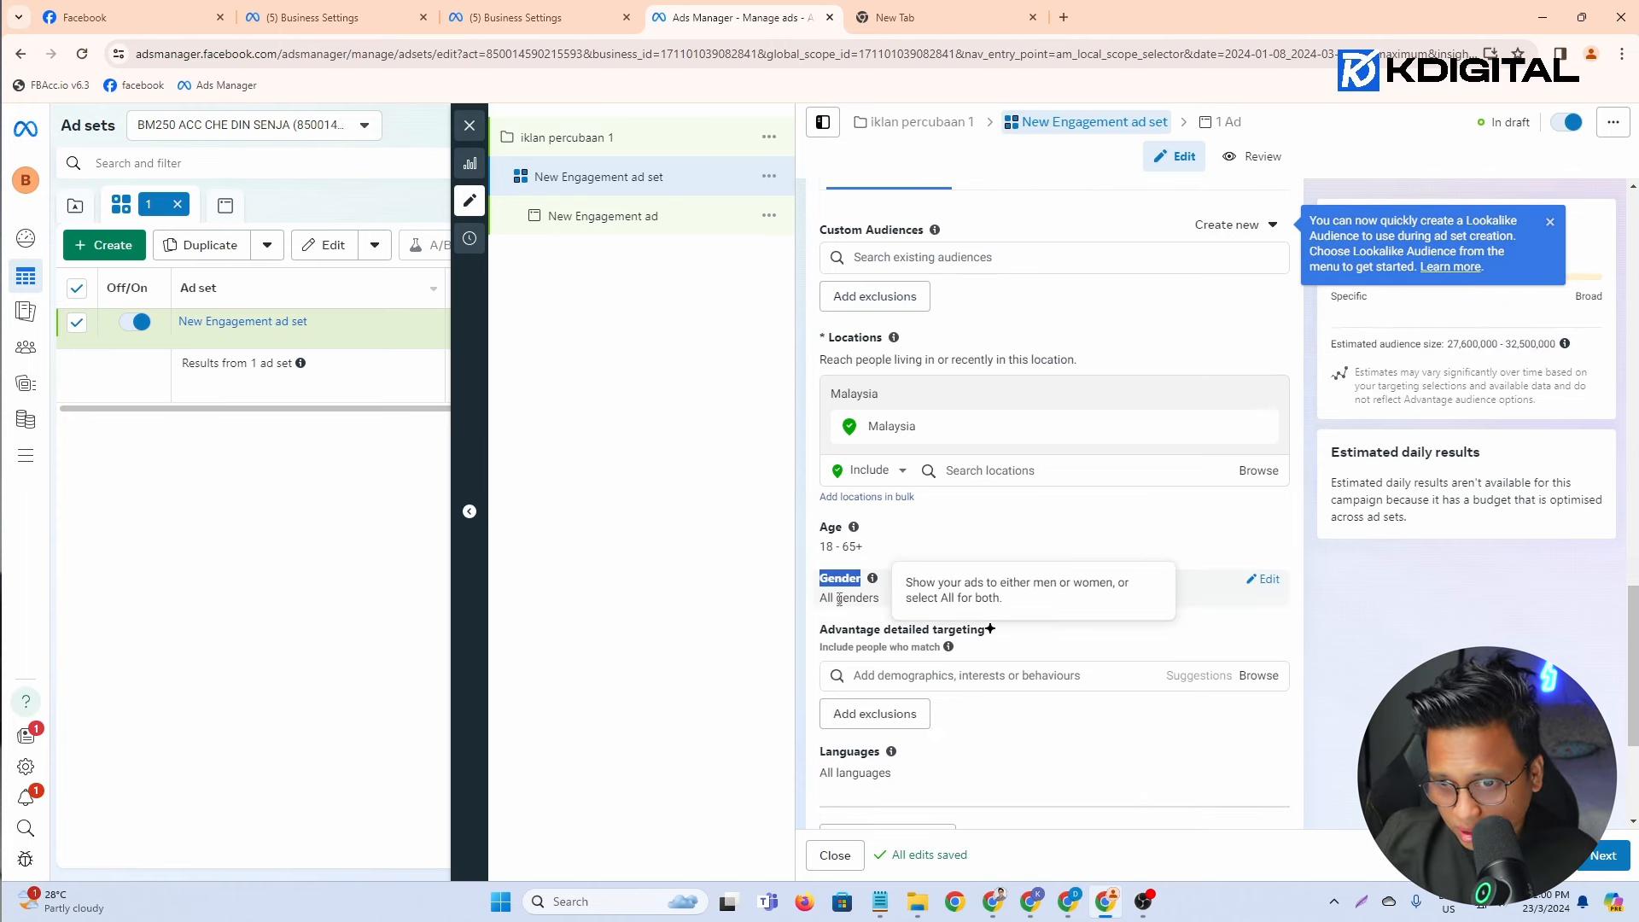
pyautogui.moveTo(827, 633); pyautogui.dragTo(970, 633)
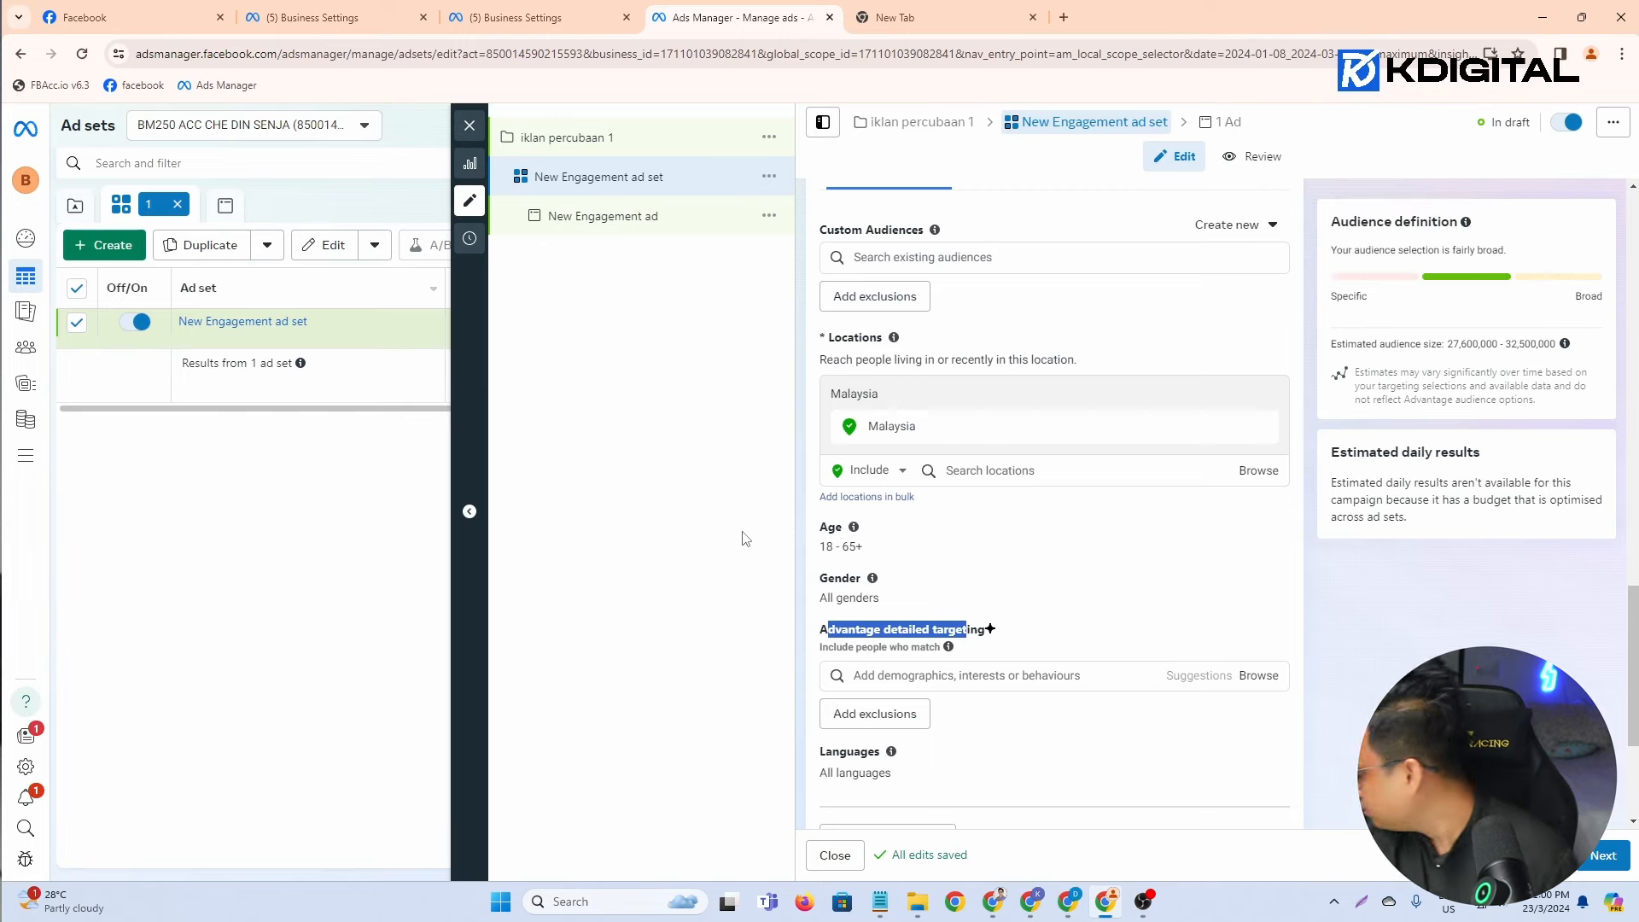
pyautogui.scroll(5, 815, 553)
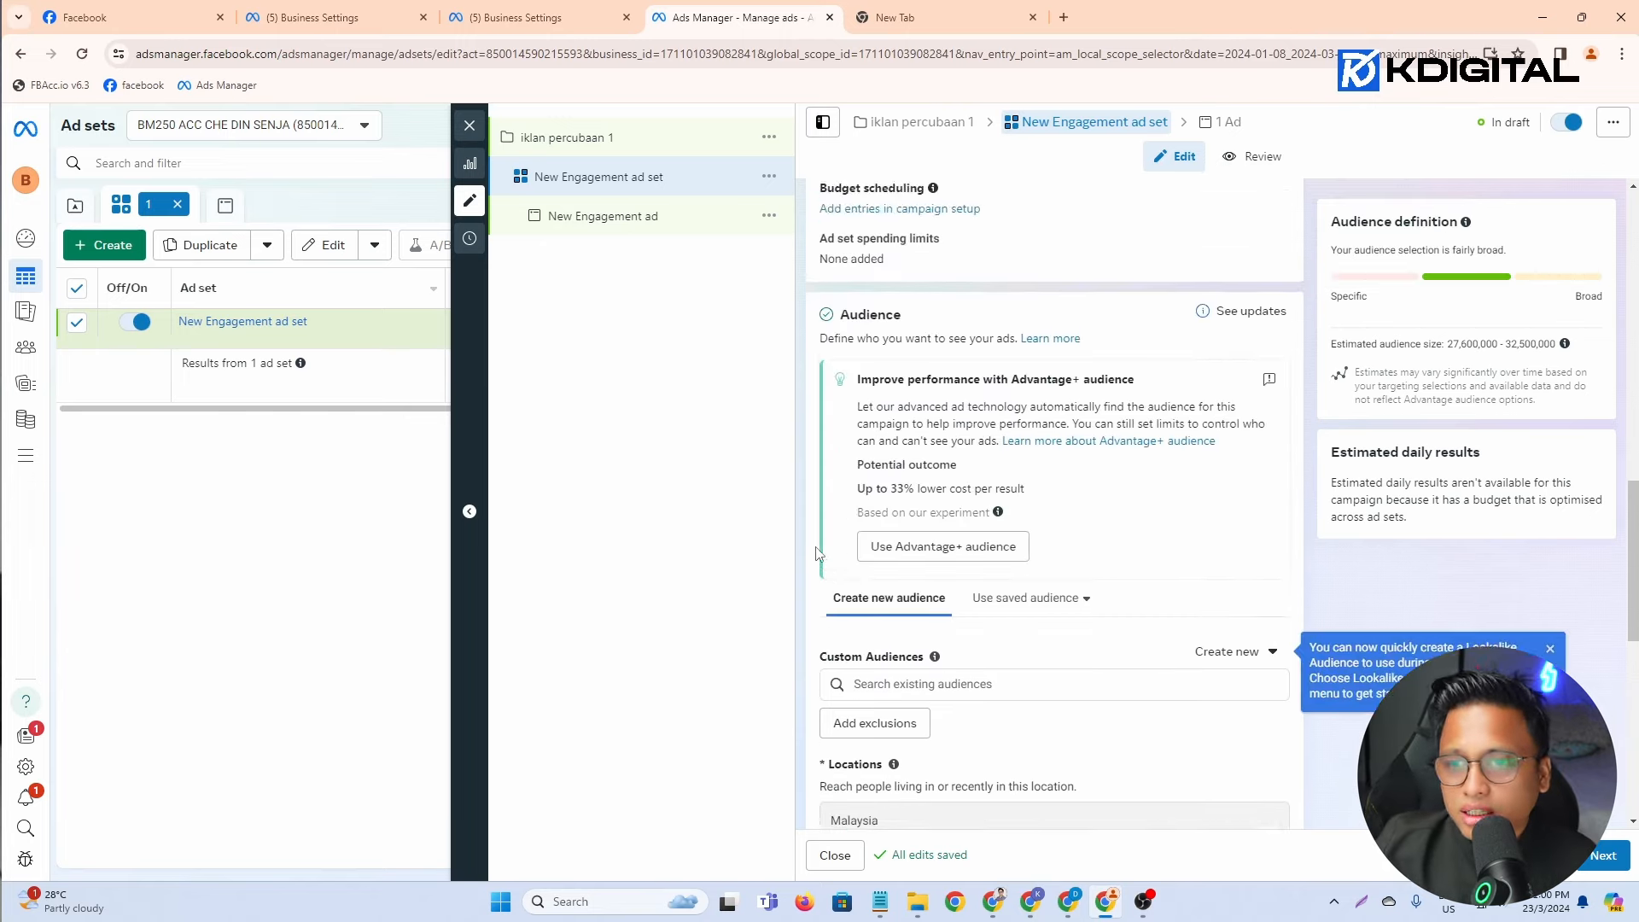
# Step: Review the ad set's start date and schedule options, and dismiss the prompt to publish draft items raised by its on/off switch
pyautogui.scroll(-4, 815, 554)
pyautogui.scroll(4, 815, 553)
pyautogui.scroll(15, 815, 553)
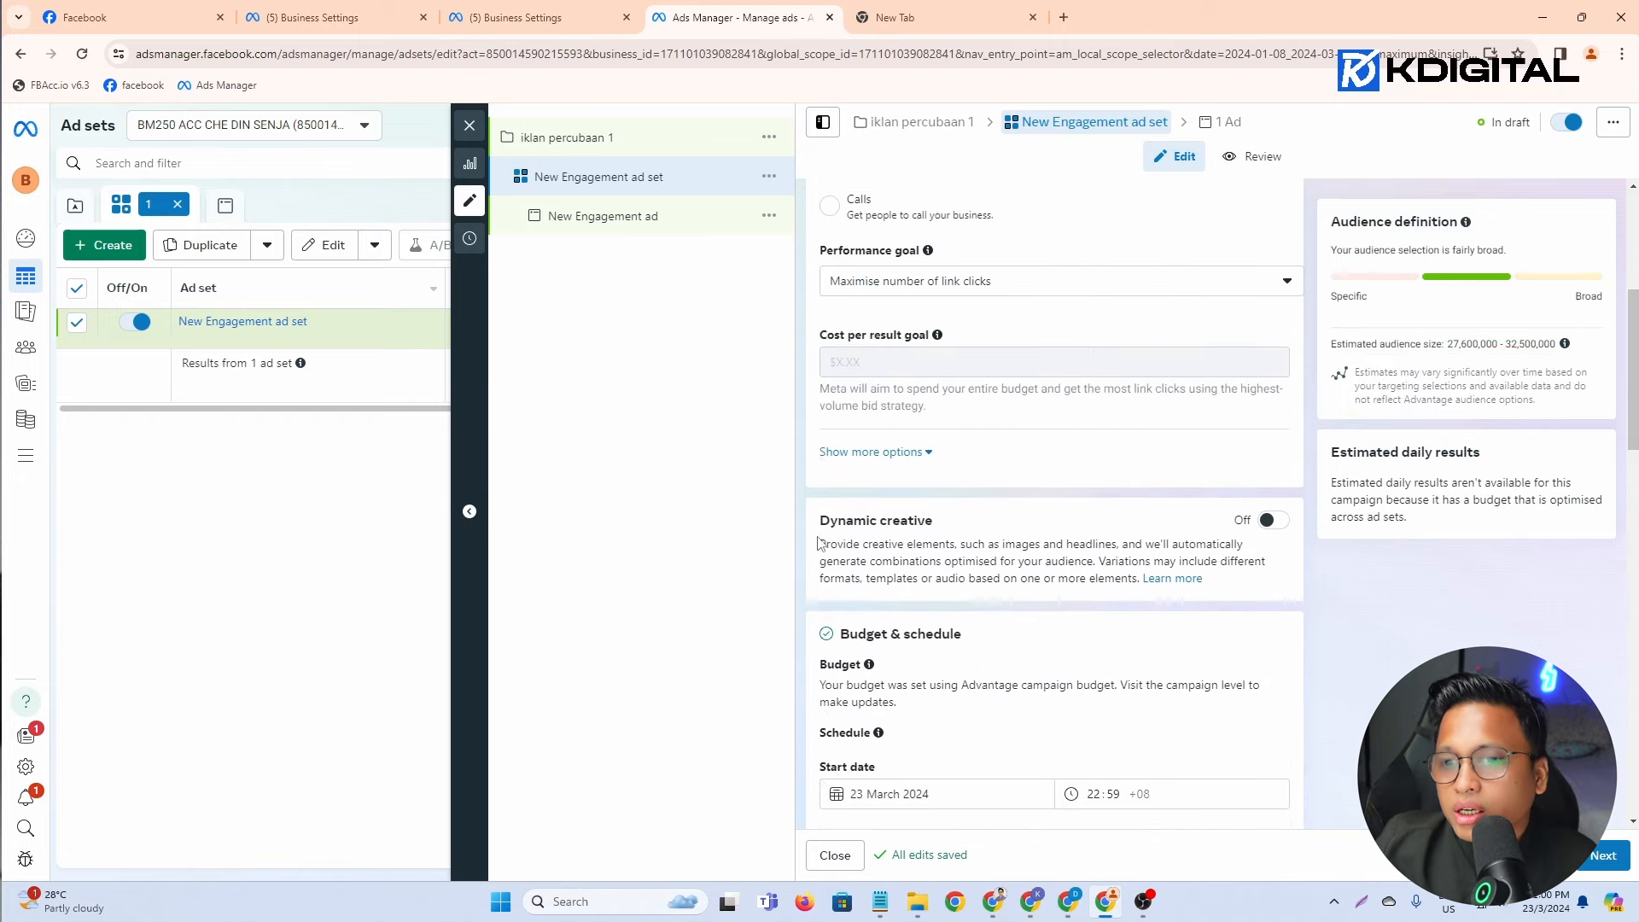
pyautogui.scroll(-9, 848, 416)
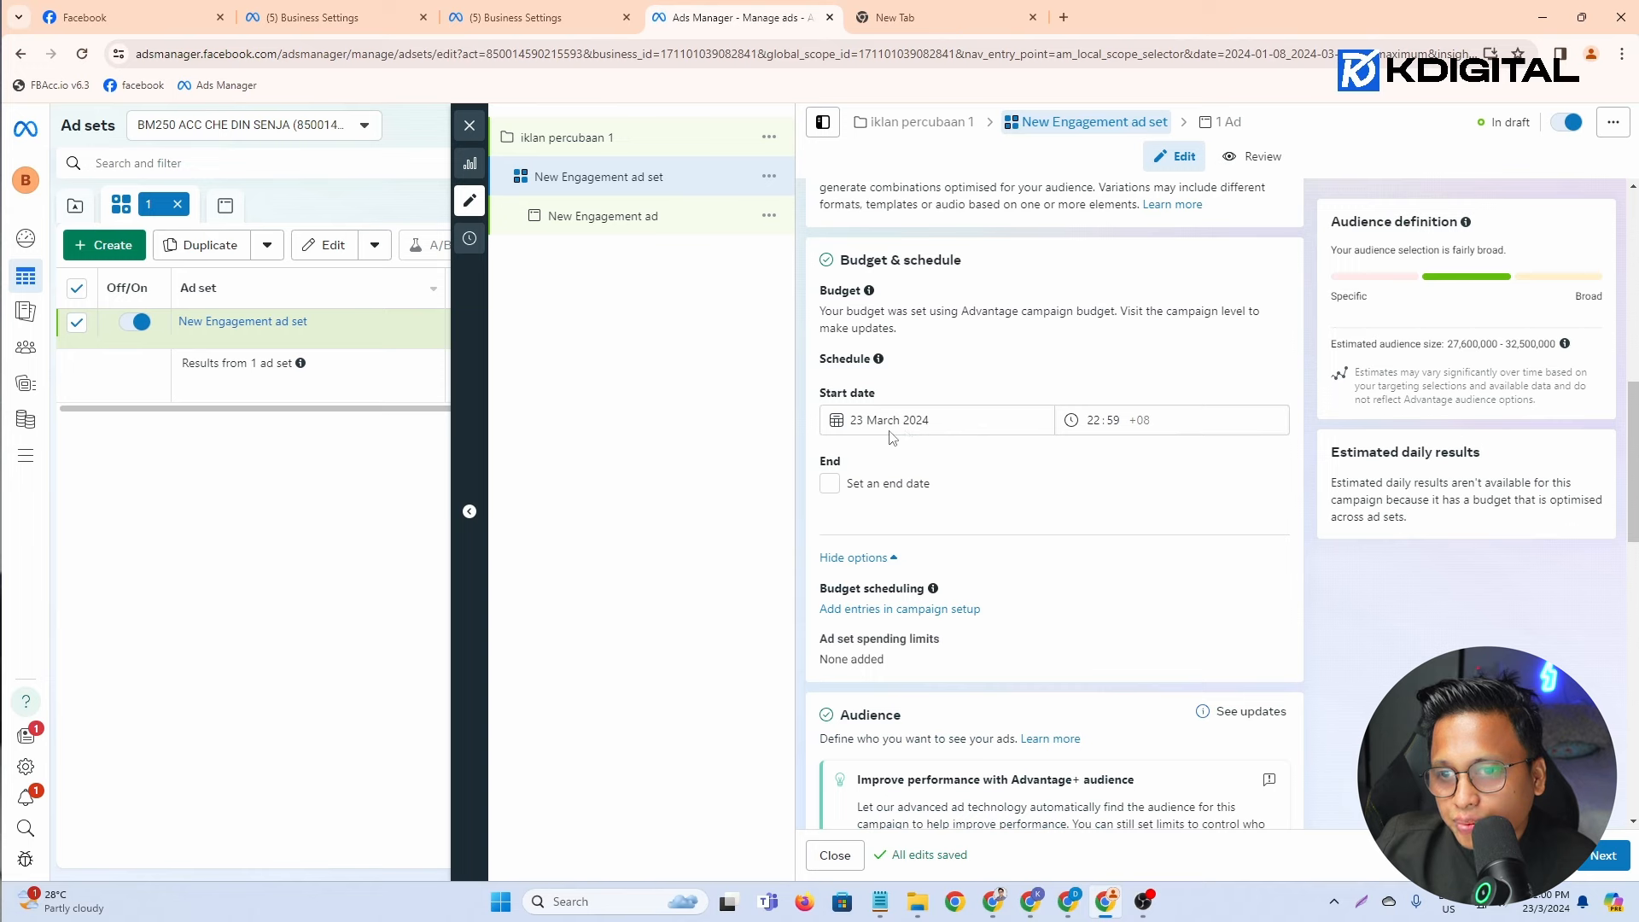
pyautogui.moveTo(835, 394); pyautogui.dragTo(888, 398)
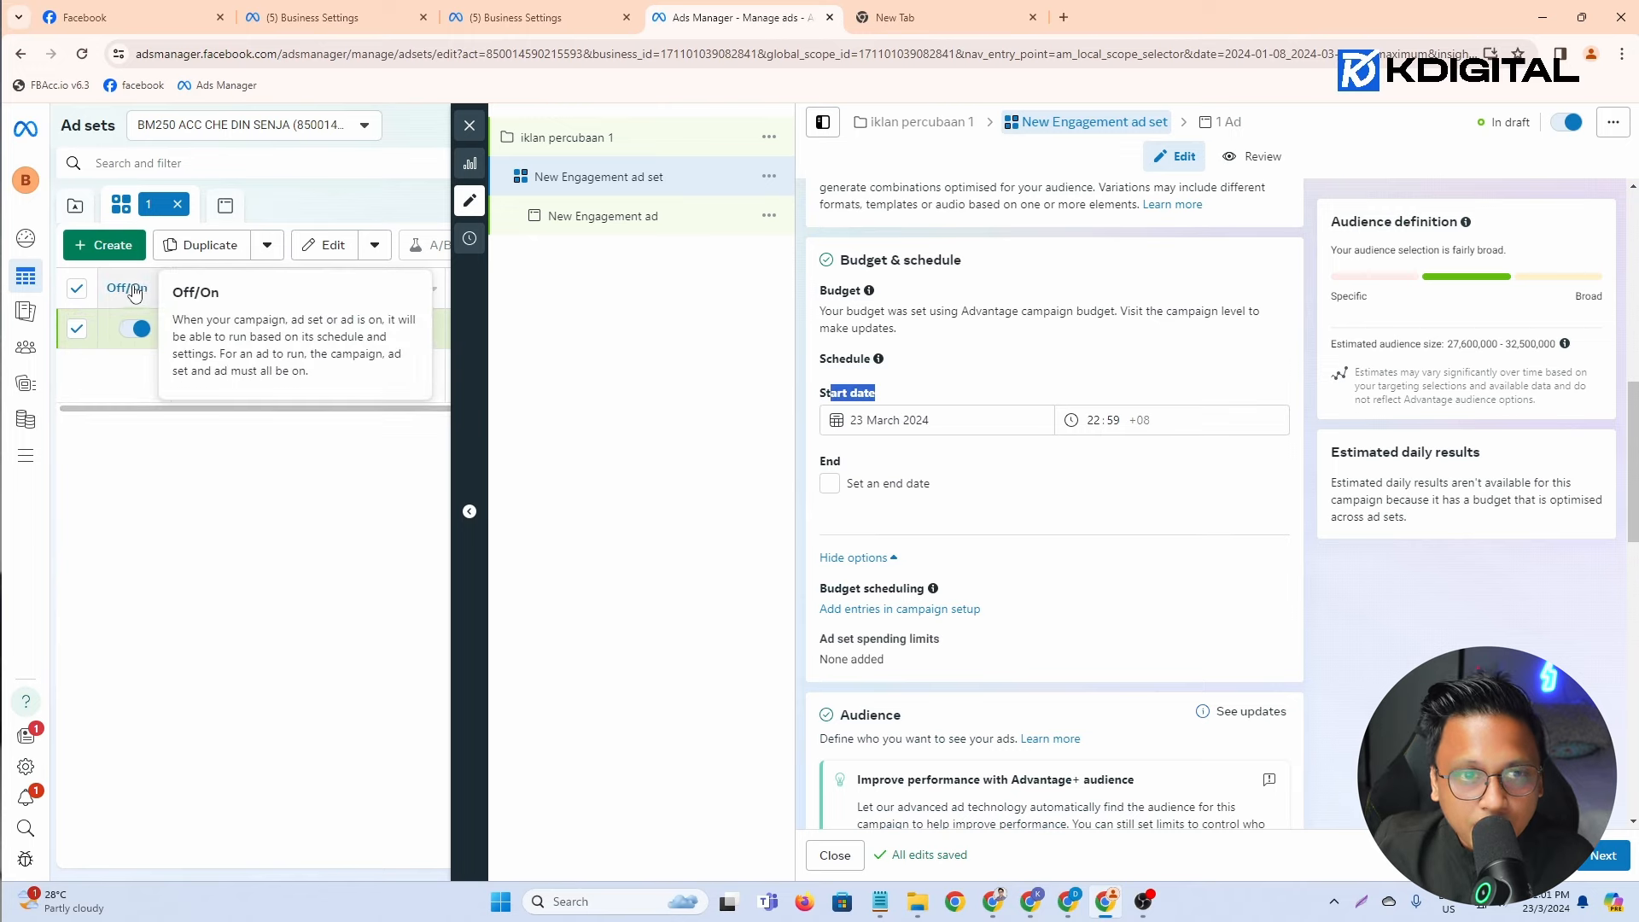
pyautogui.click(138, 331)
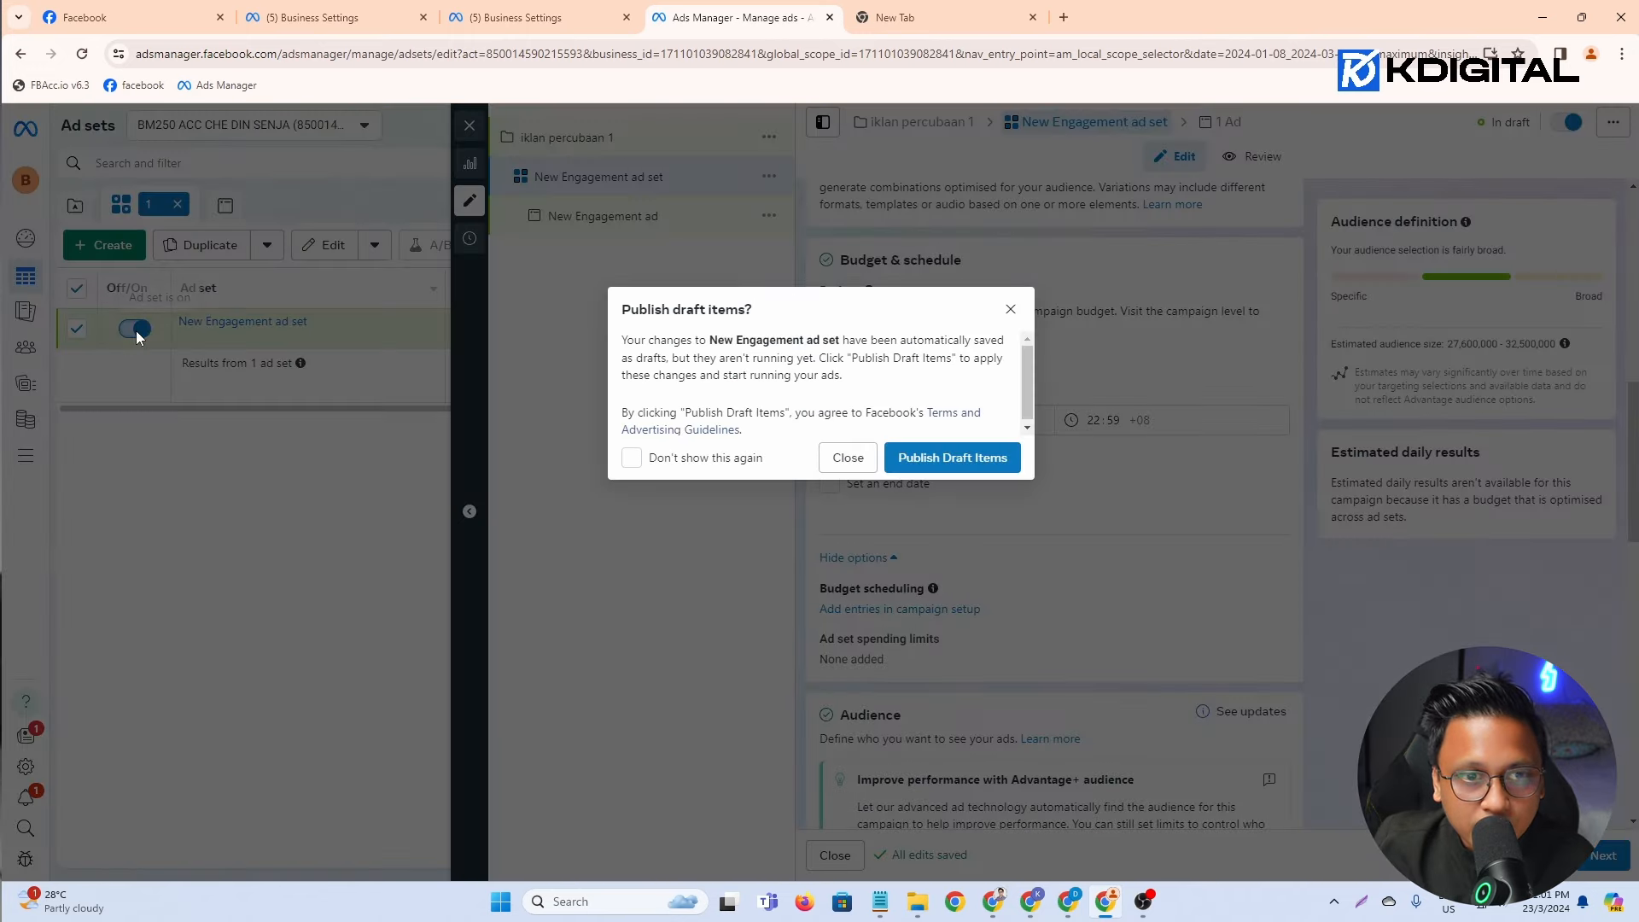
pyautogui.click(1011, 309)
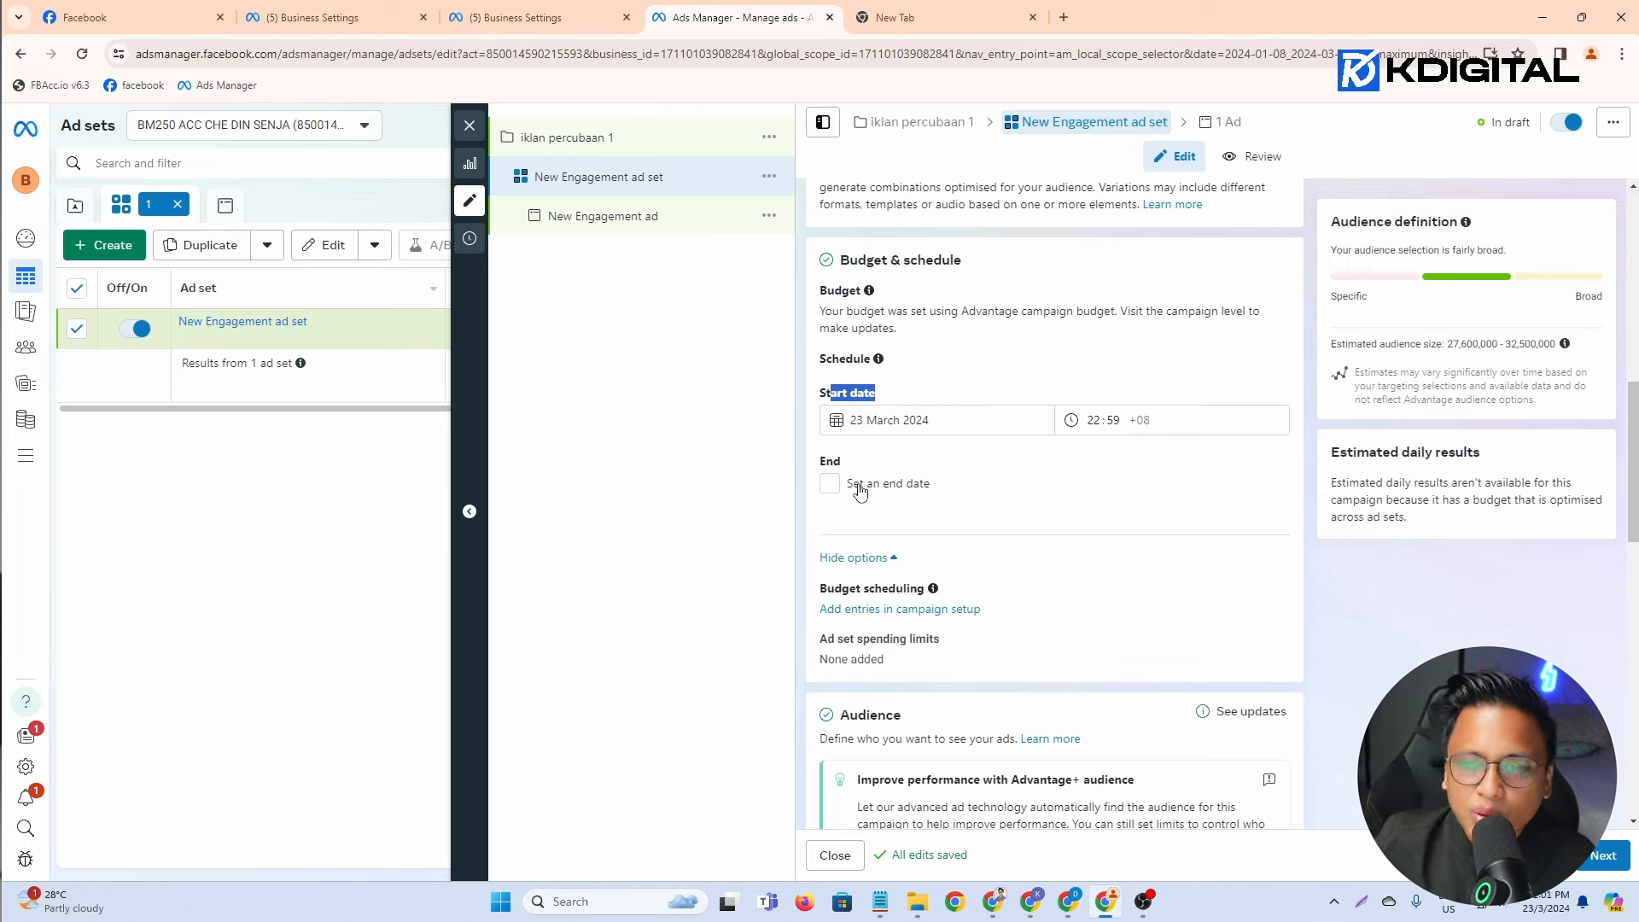
# Step: Replace Malaysia with the states Selangor and Kedah as the included locations of the ad set's audience
pyautogui.scroll(-8, 861, 491)
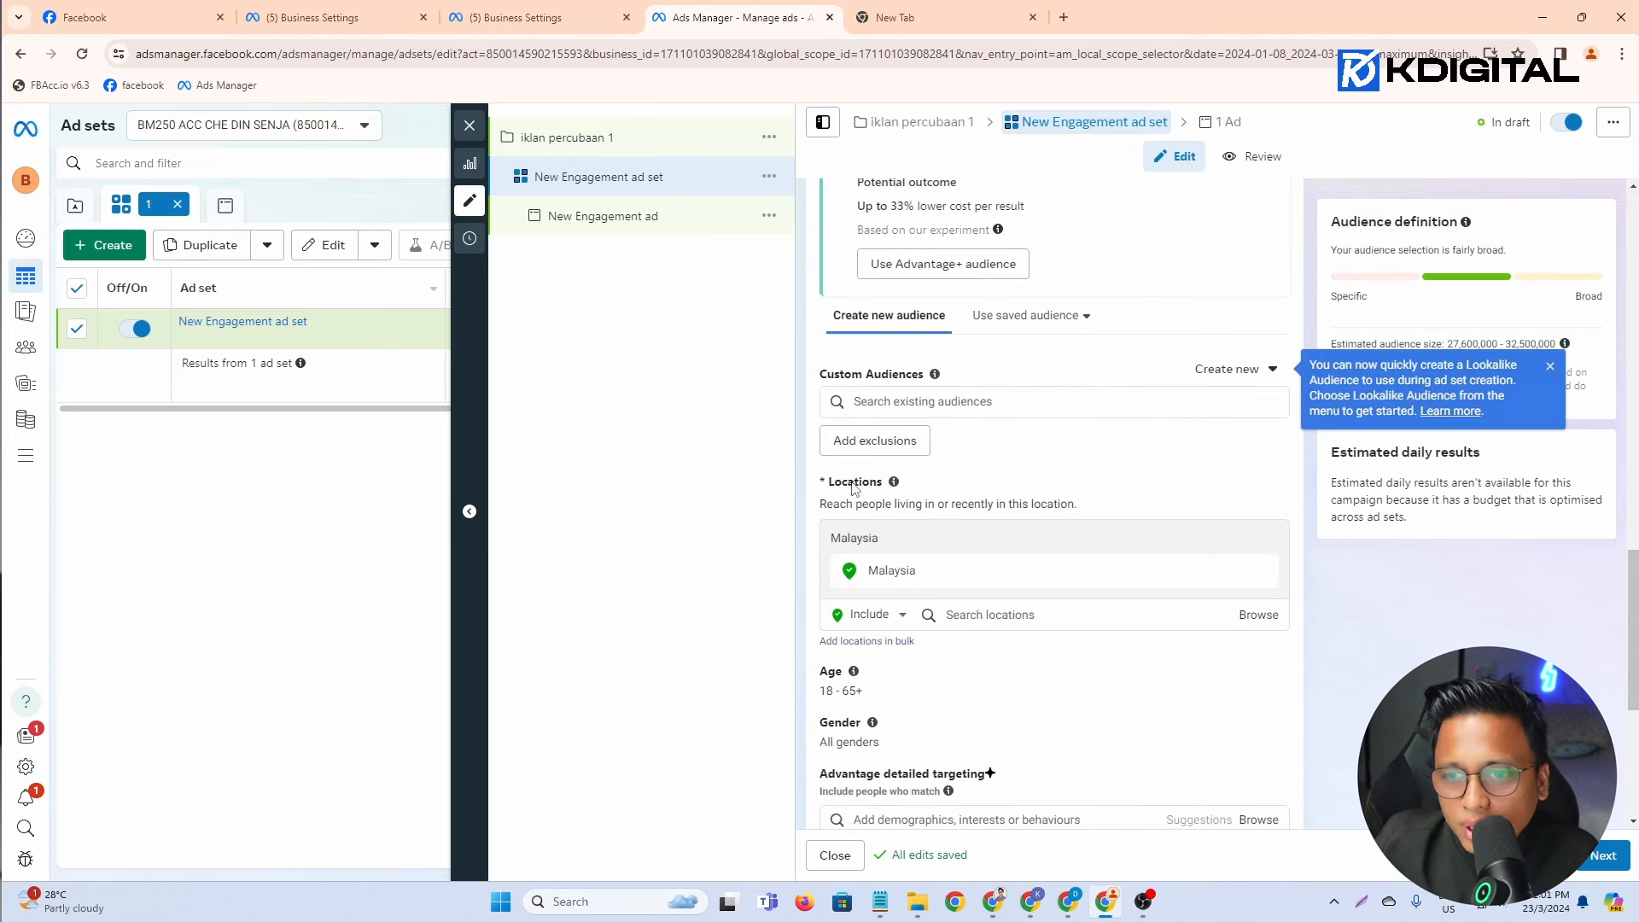
pyautogui.scroll(-3, 986, 440)
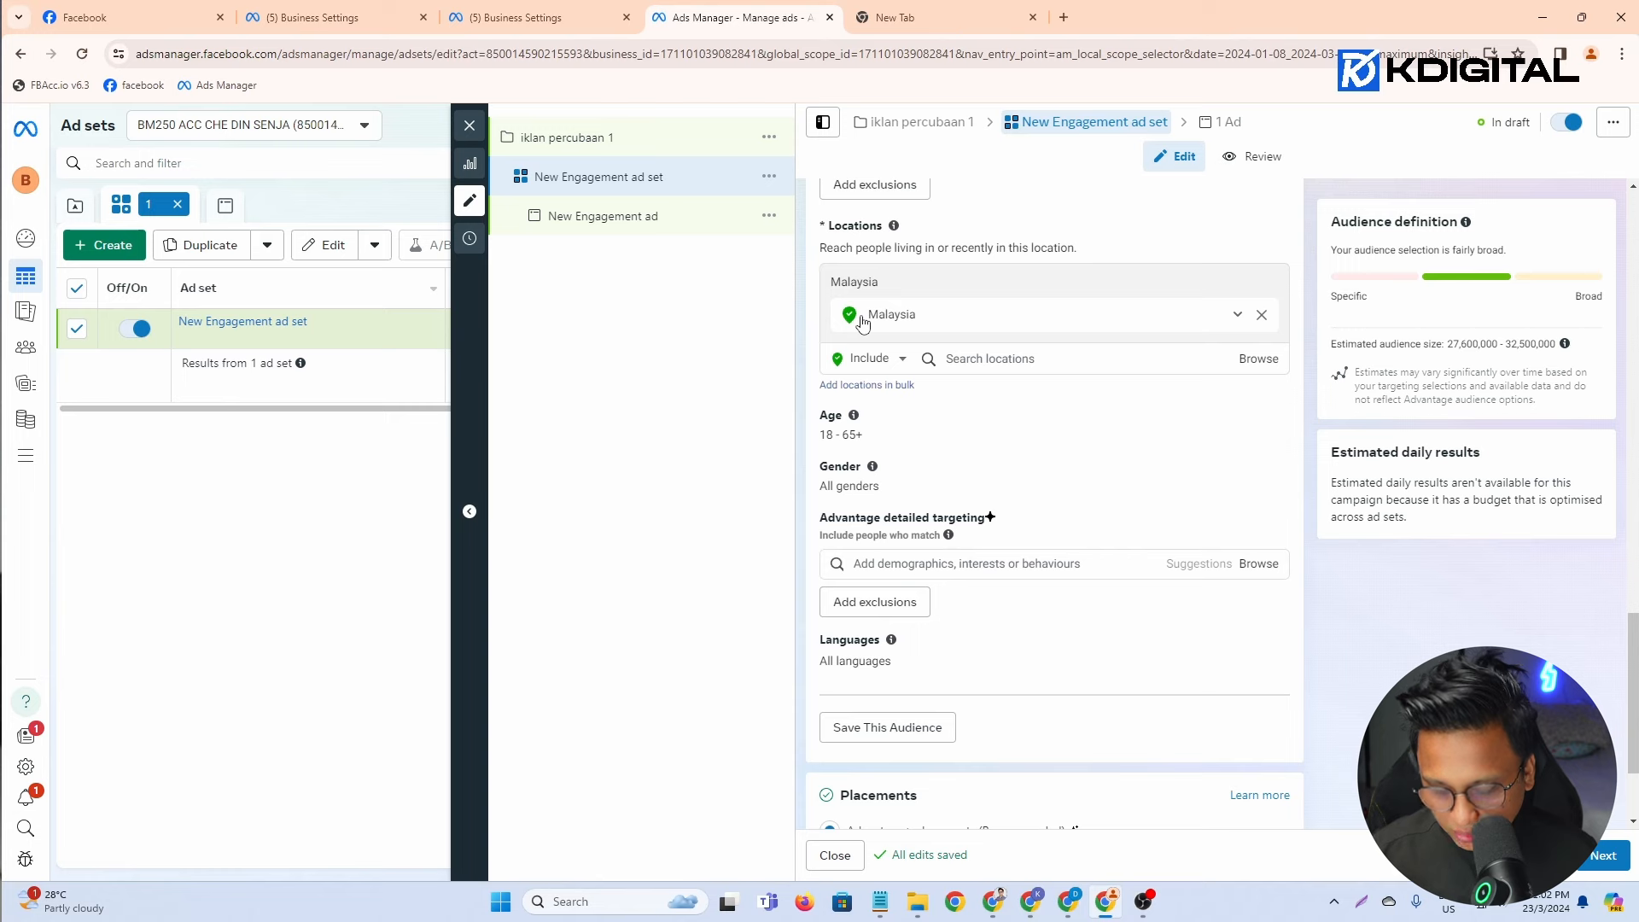
pyautogui.click(999, 362)
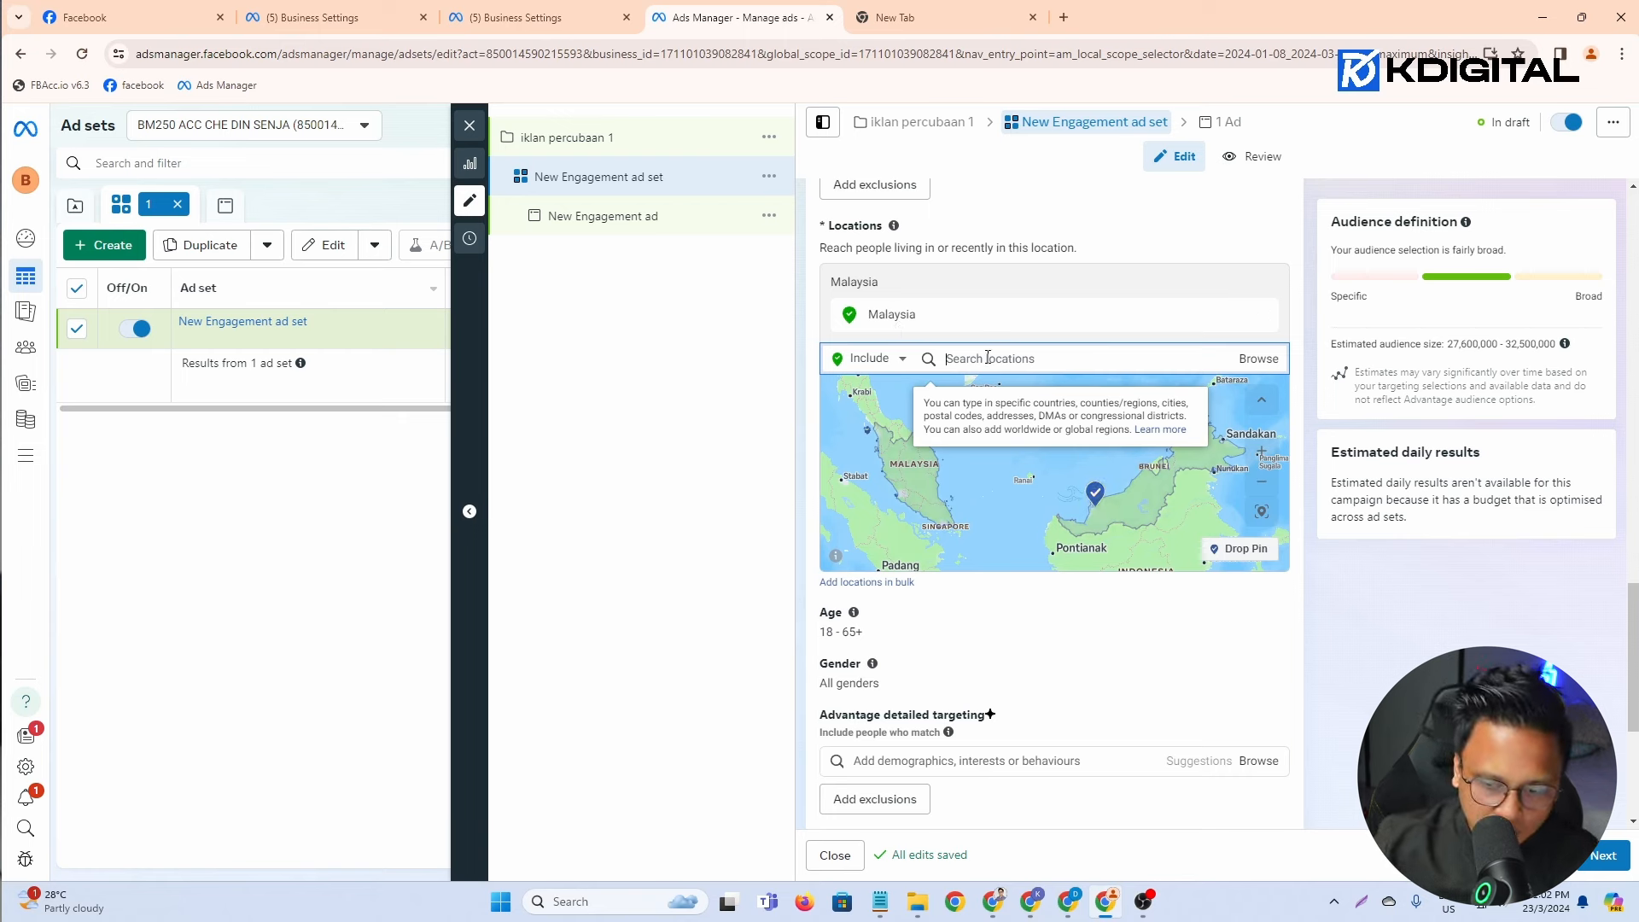
pyautogui.write('se3lango')
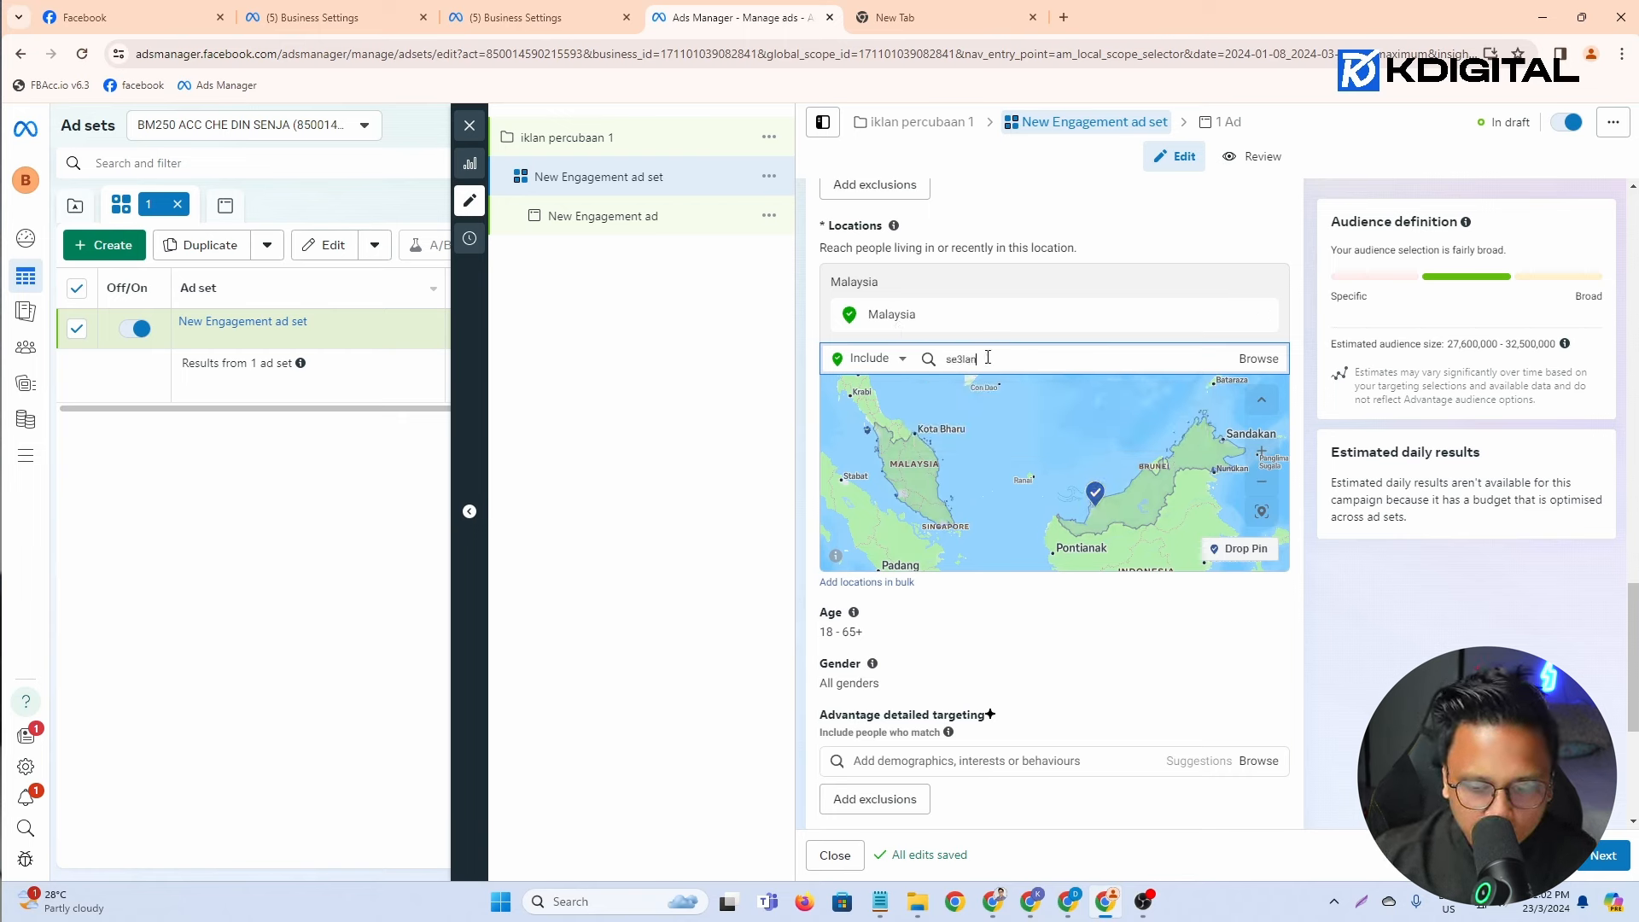
pyautogui.press('BackSpace')
pyautogui.press('BackSpace')
pyautogui.press('BackSpace')
pyautogui.press('BackSpace')
pyautogui.press('BackSpace')
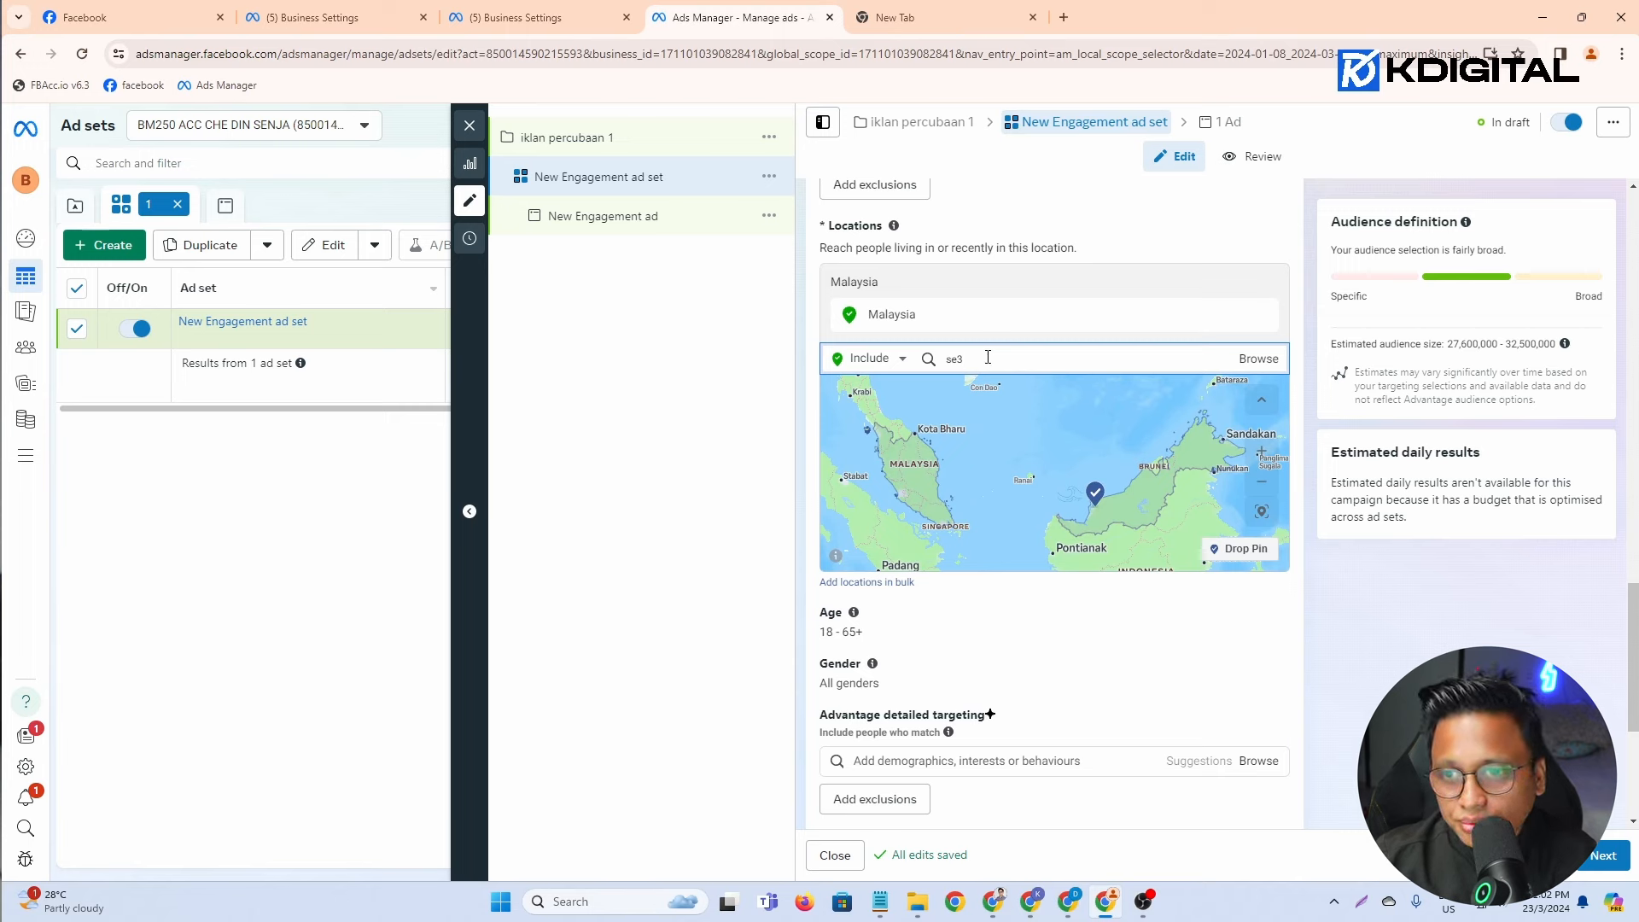
pyautogui.write('elangor')
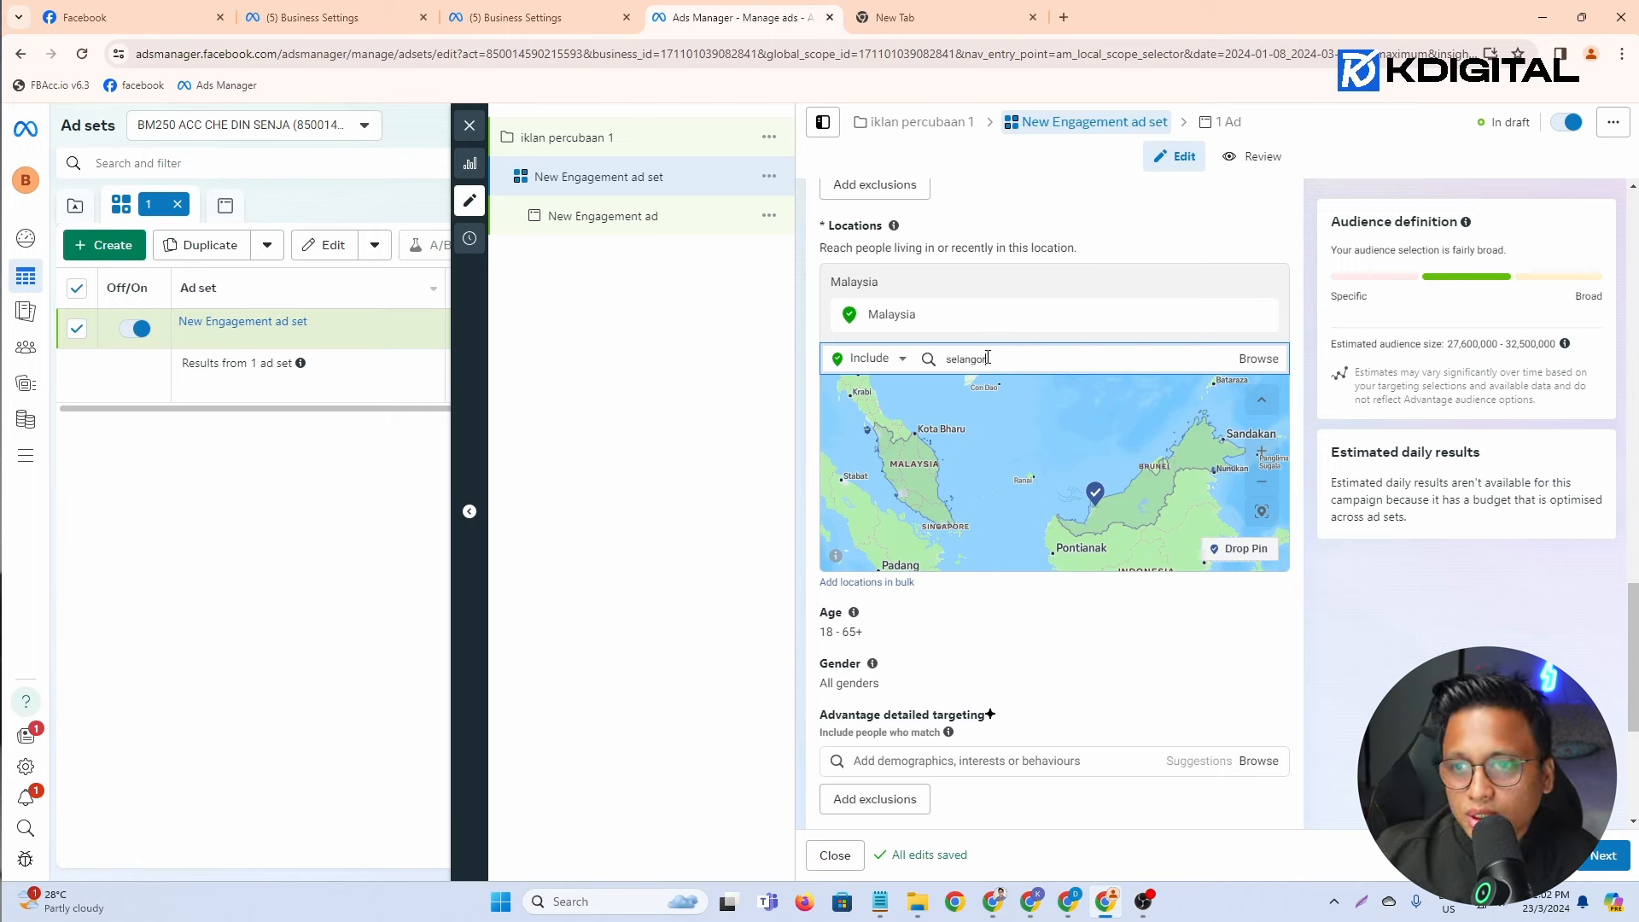
pyautogui.click(987, 390)
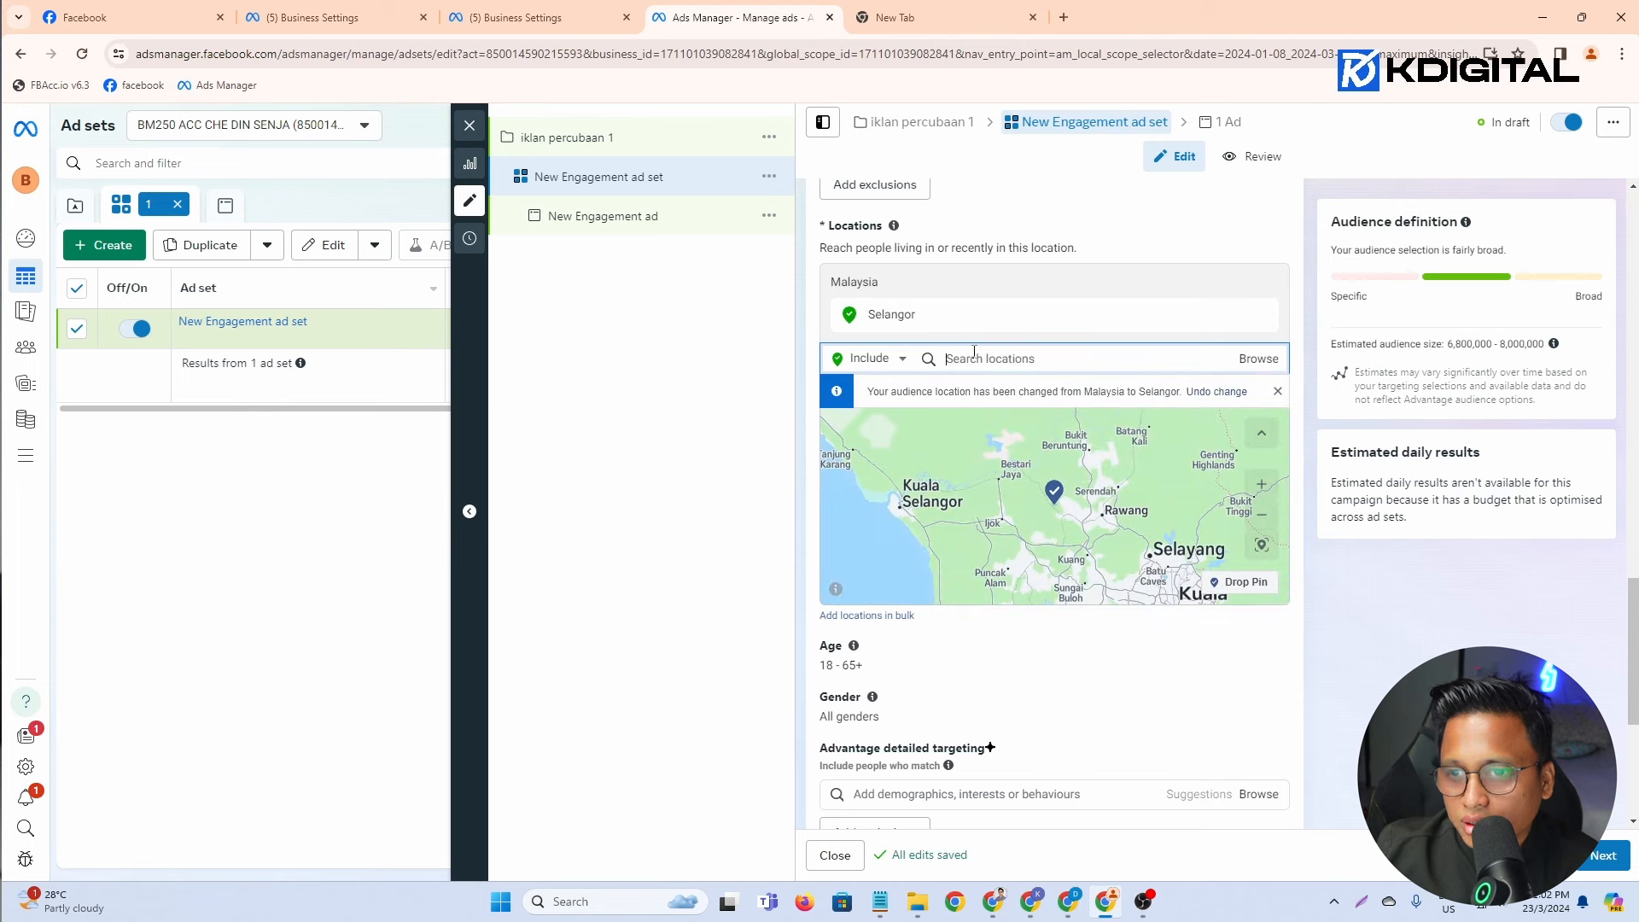
pyautogui.write('kedah')
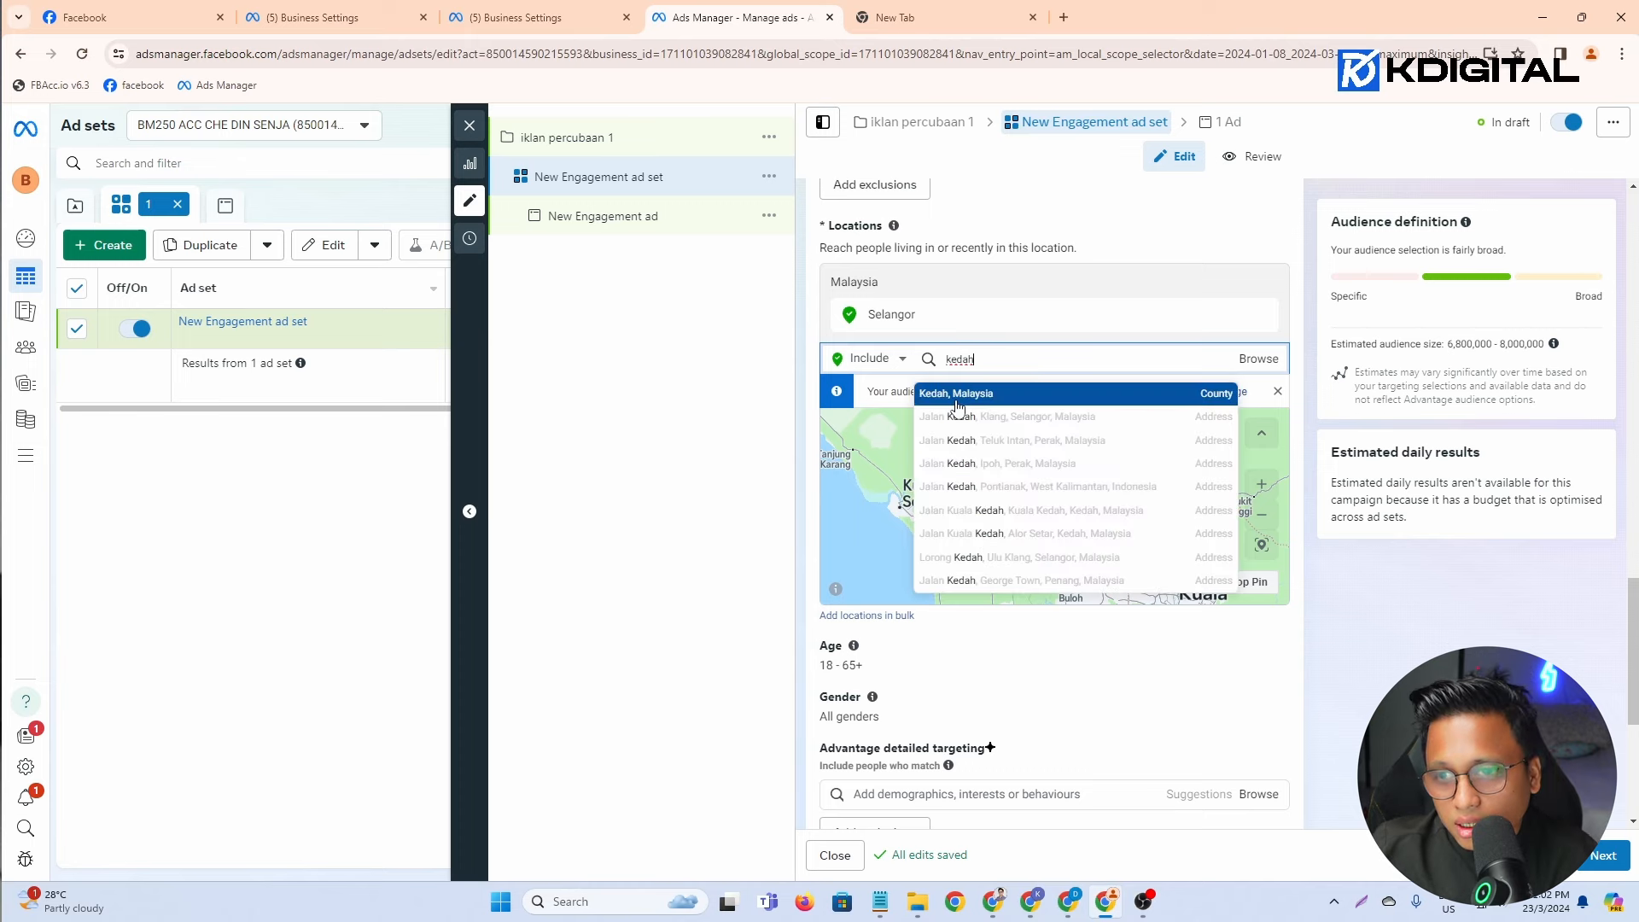
pyautogui.click(957, 401)
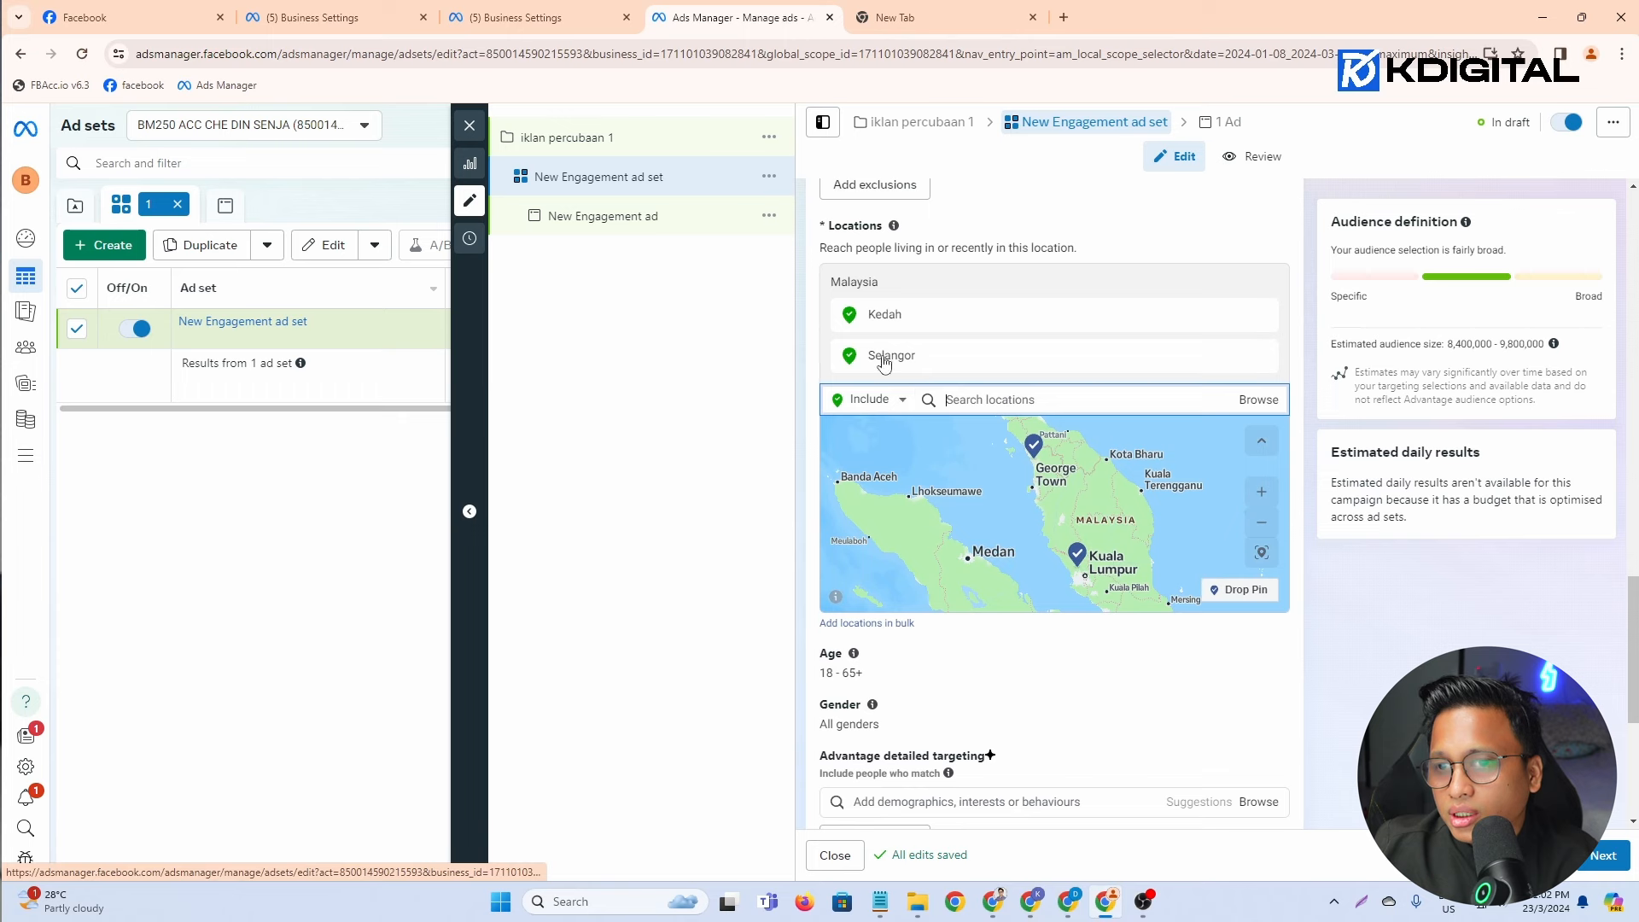
# Step: Exclude Petaling Jaya, Selangor from the audience locations with a 20 km radius and check the excluded area on the map
pyautogui.click(872, 407)
pyautogui.click(870, 450)
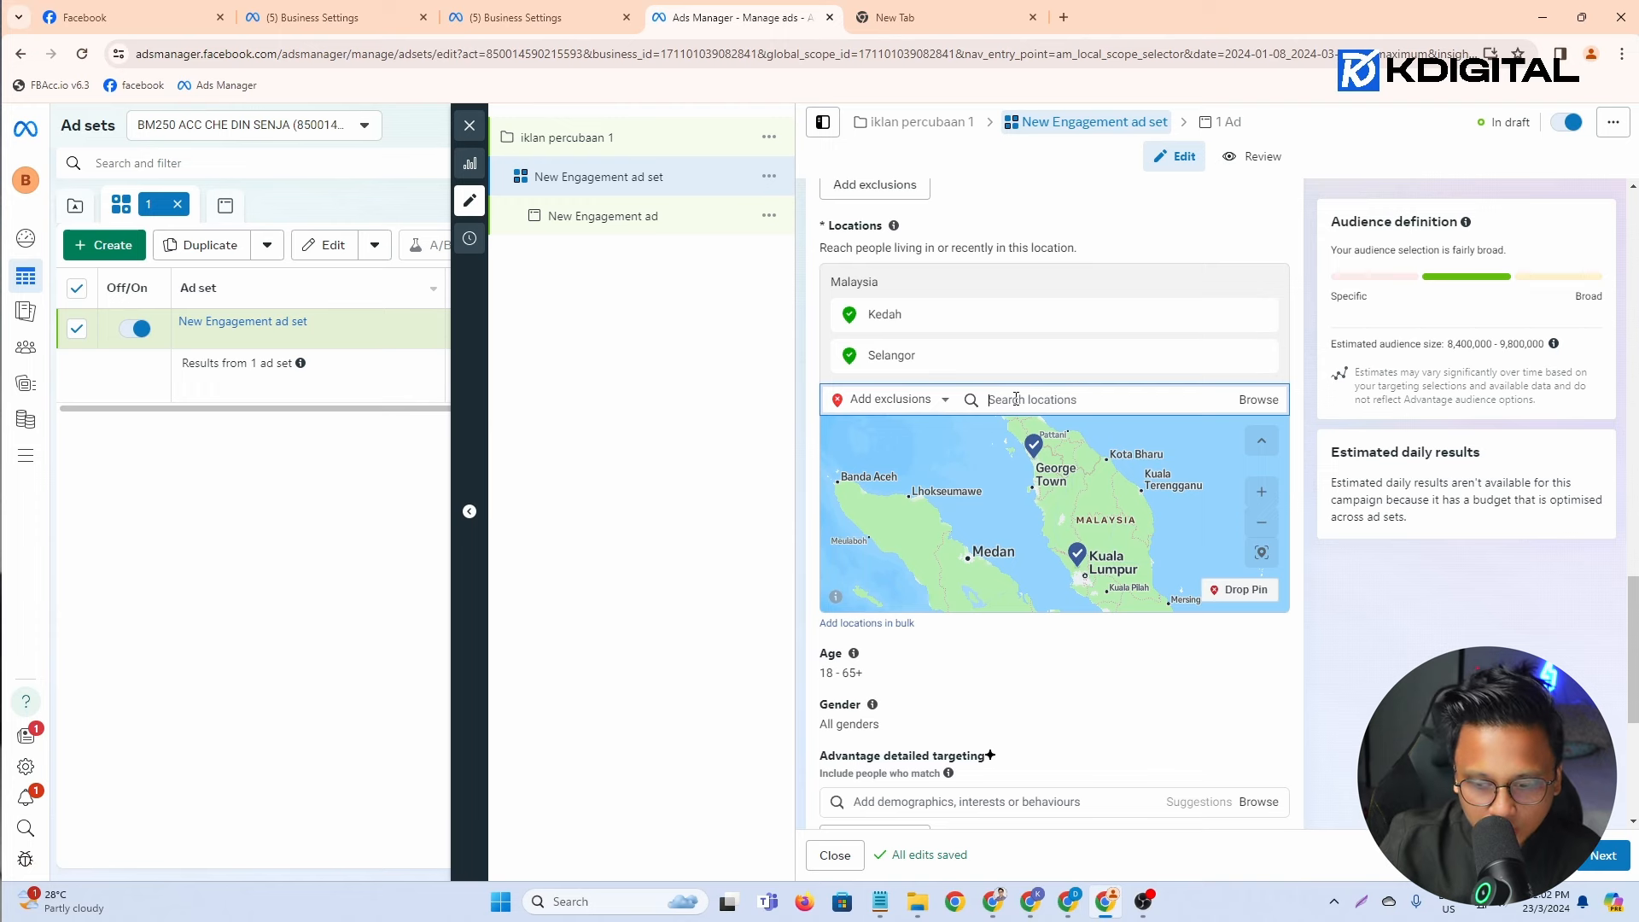
pyautogui.write('petaling jaya')
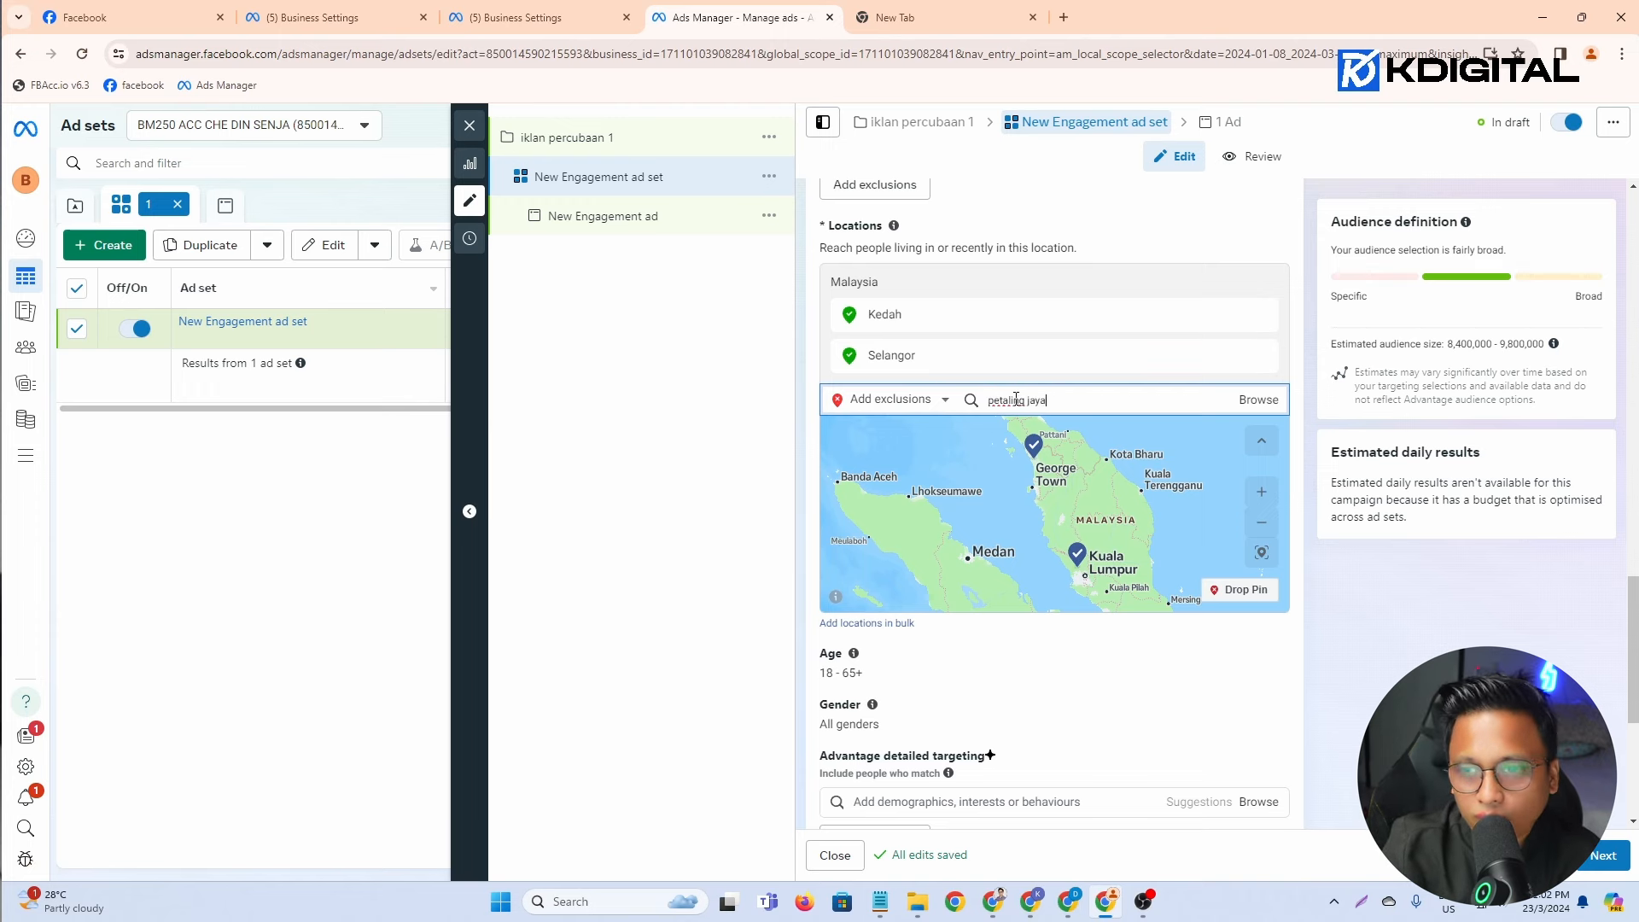
pyautogui.click(1038, 437)
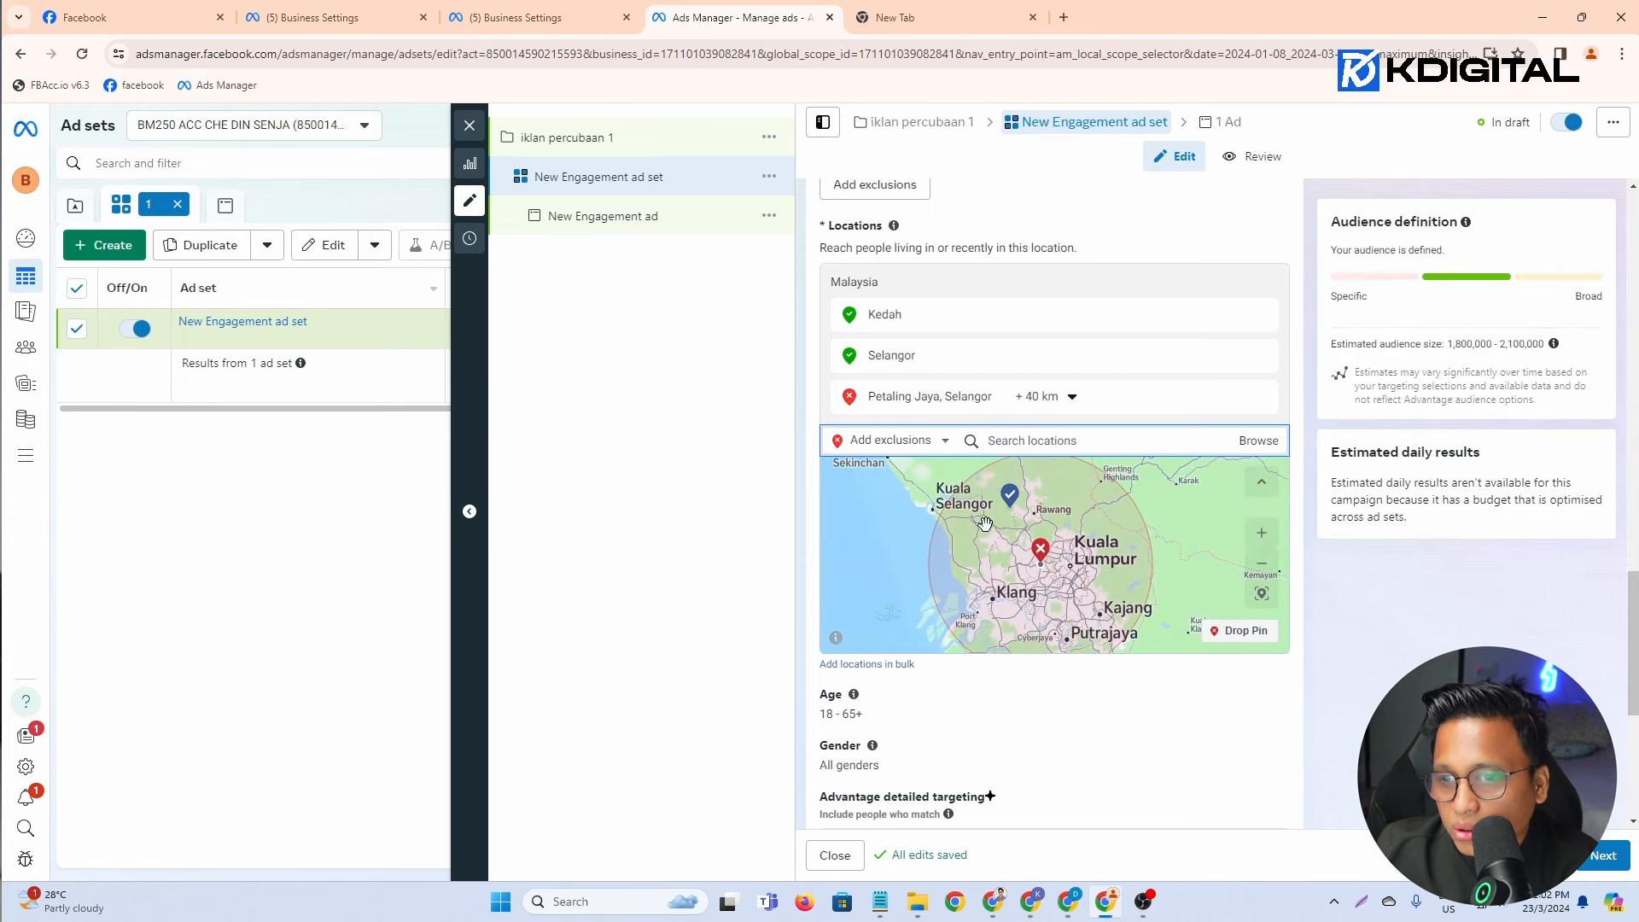
pyautogui.click(1064, 399)
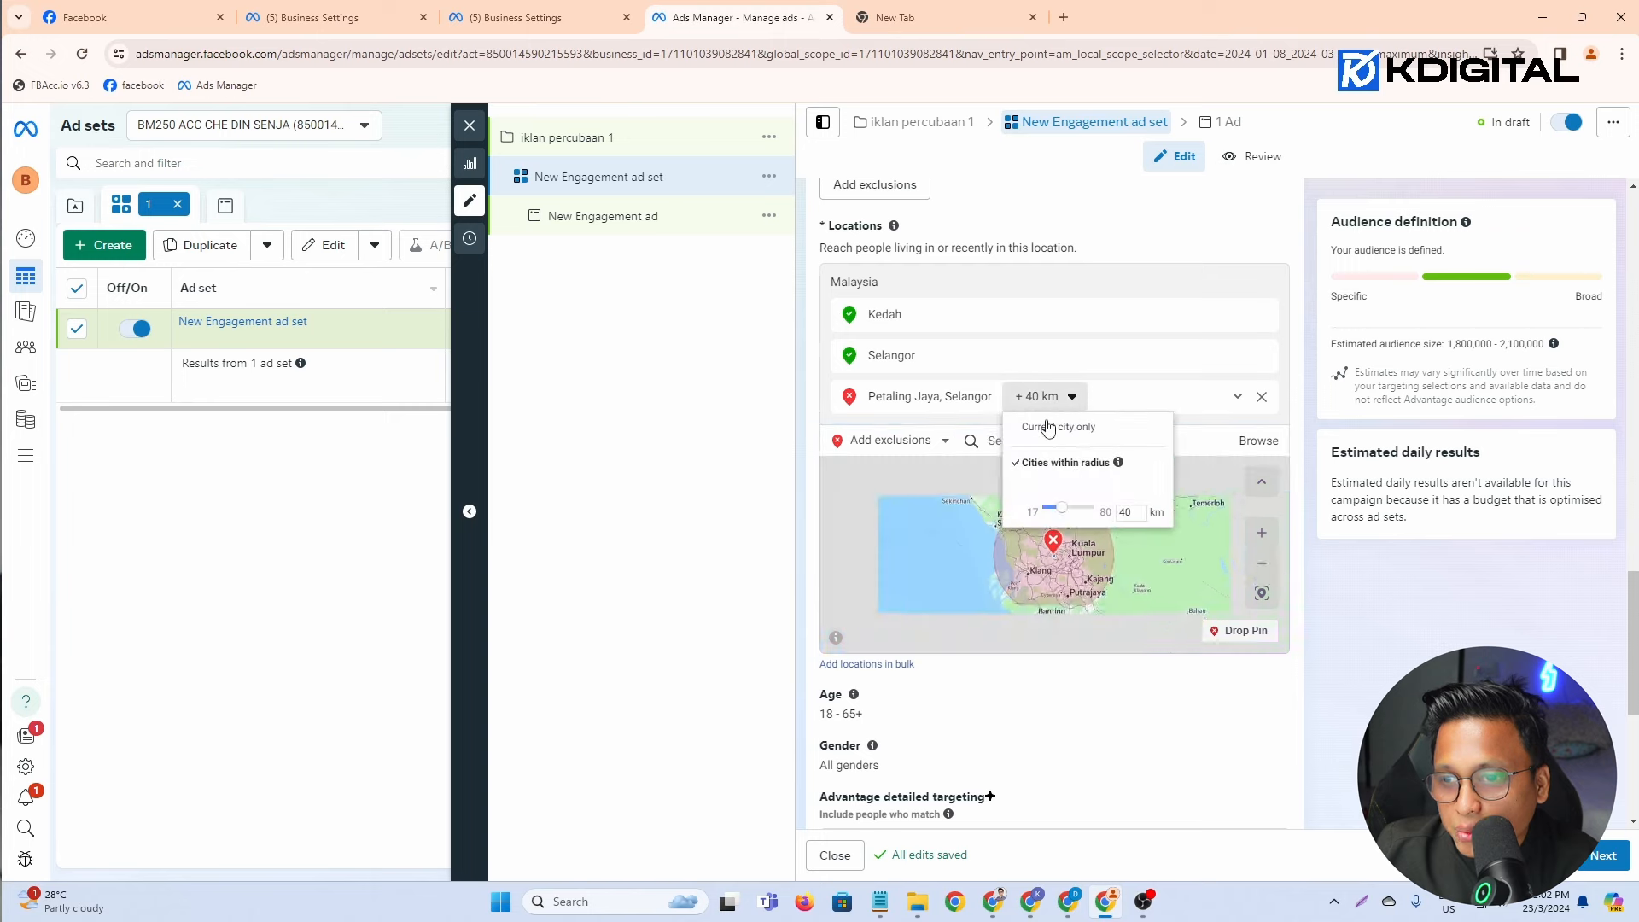
pyautogui.moveTo(1062, 510); pyautogui.dragTo(1020, 525)
pyautogui.click(944, 563)
pyautogui.scroll(5, 1041, 616)
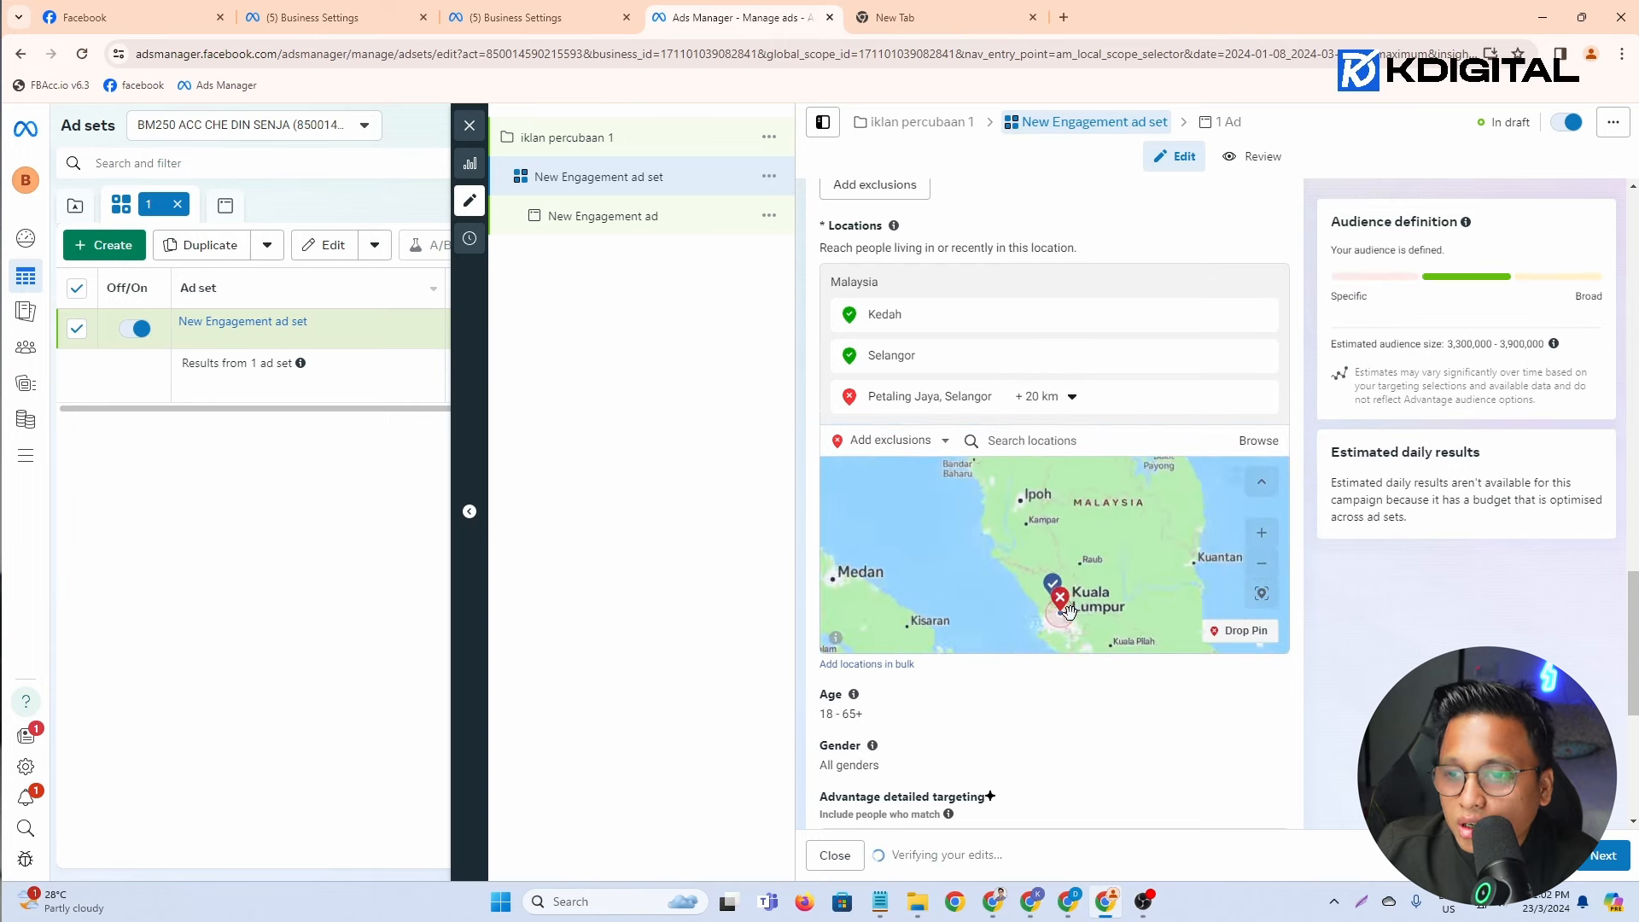
pyautogui.moveTo(971, 590); pyautogui.dragTo(968, 523)
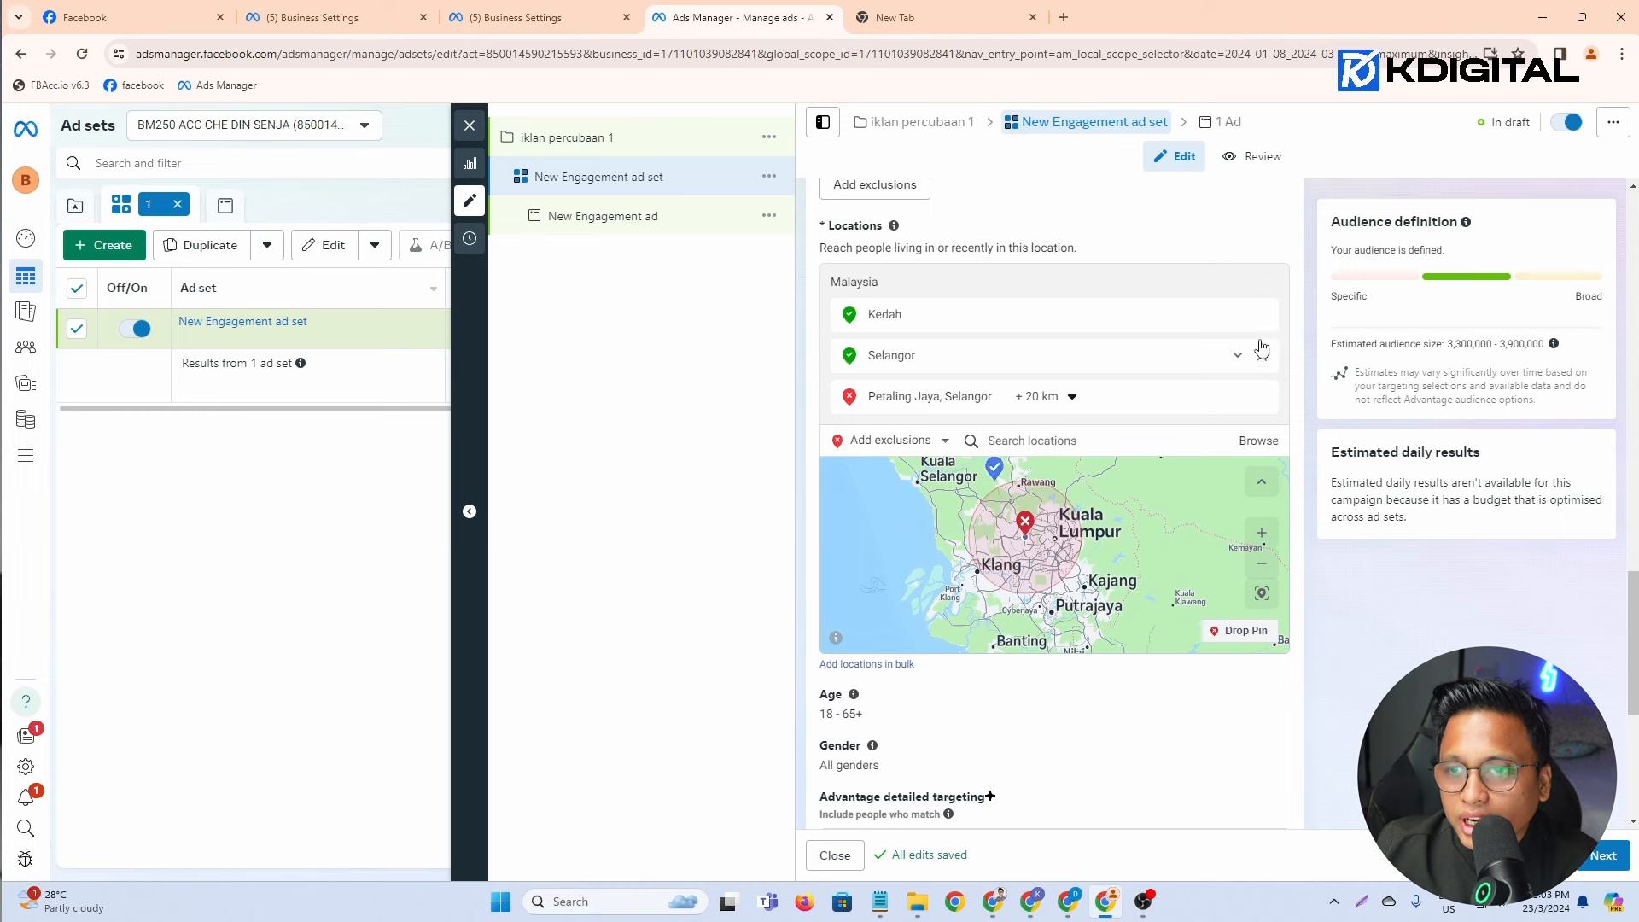
# Step: Remove the Kedah and Selangor locations and include the whole country Malaysia in the audience again
pyautogui.click(1265, 315)
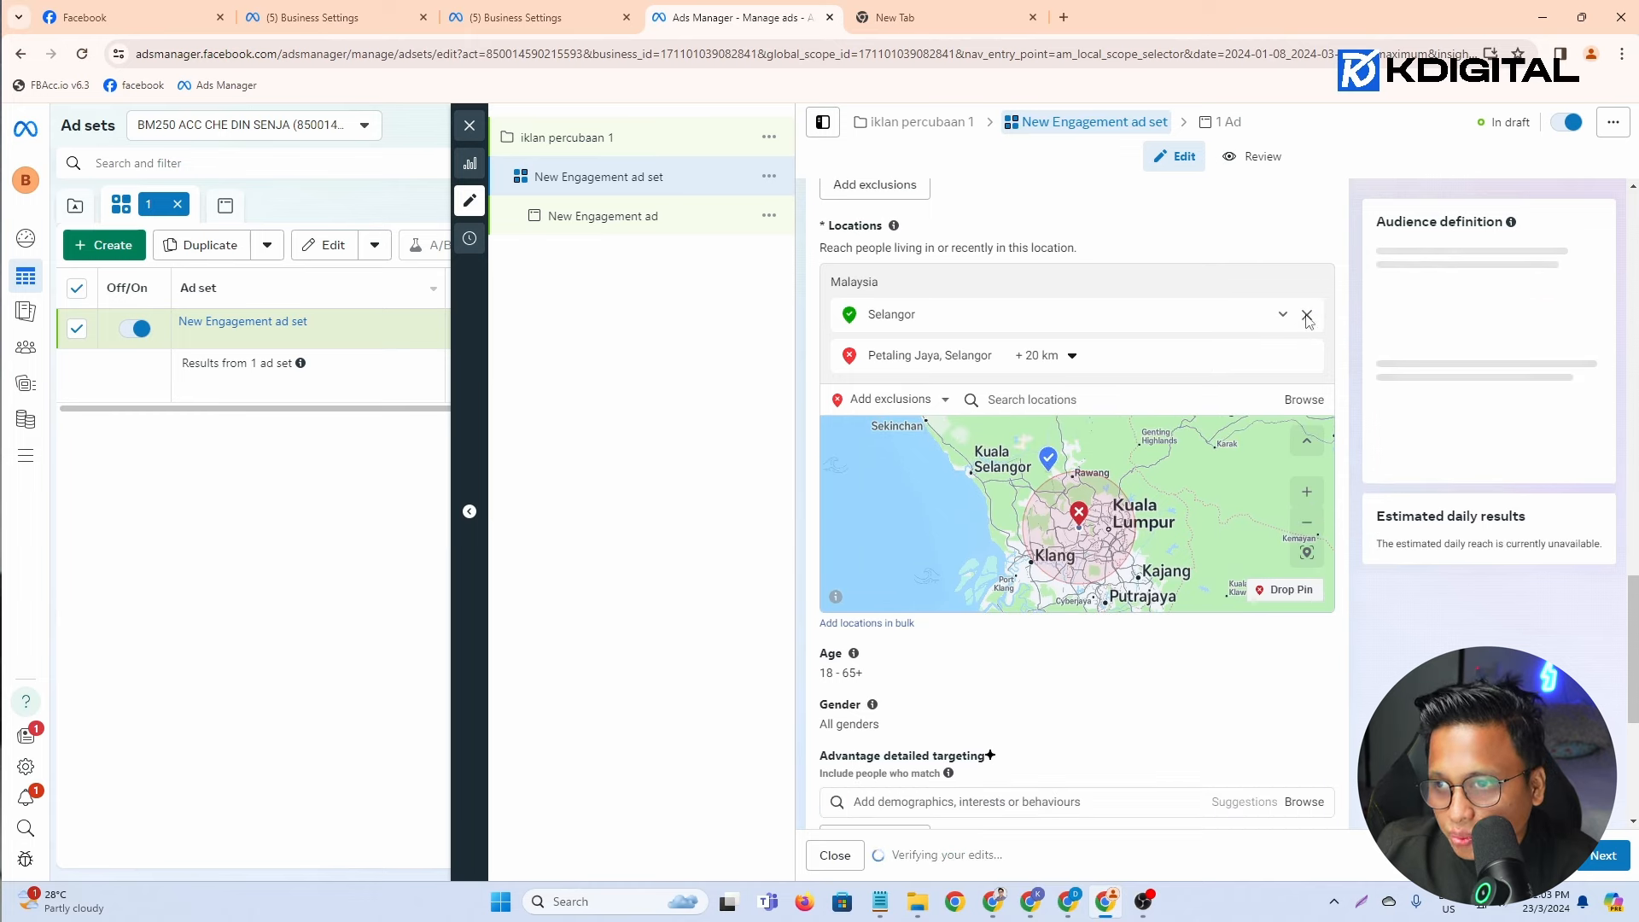
pyautogui.click(1261, 316)
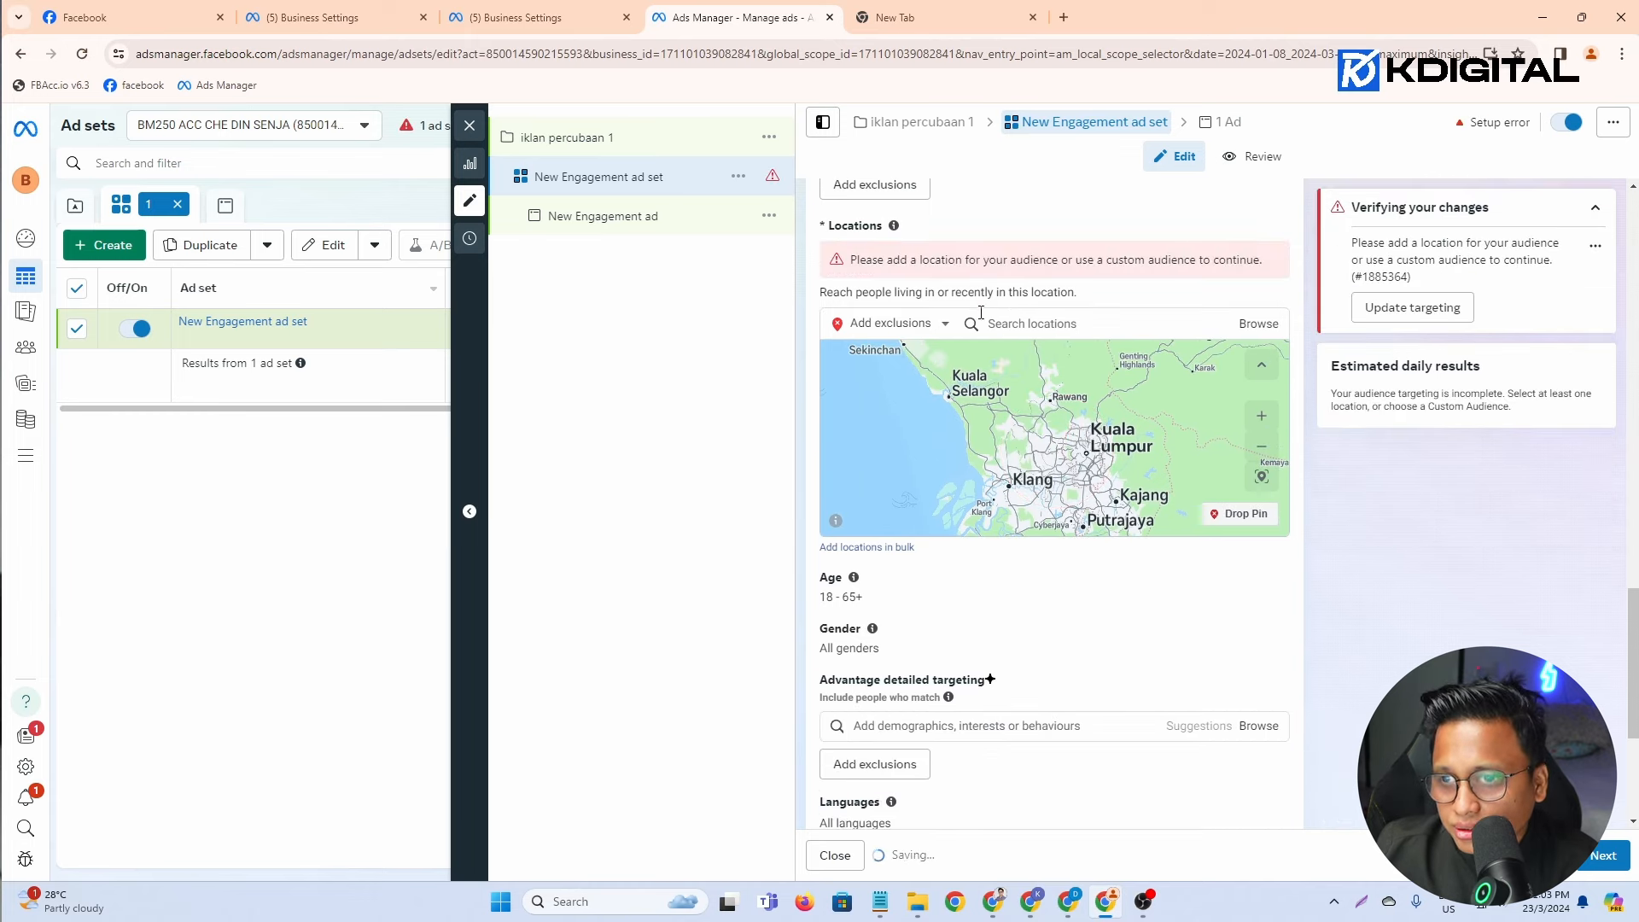
pyautogui.click(1033, 324)
pyautogui.write('malaysia')
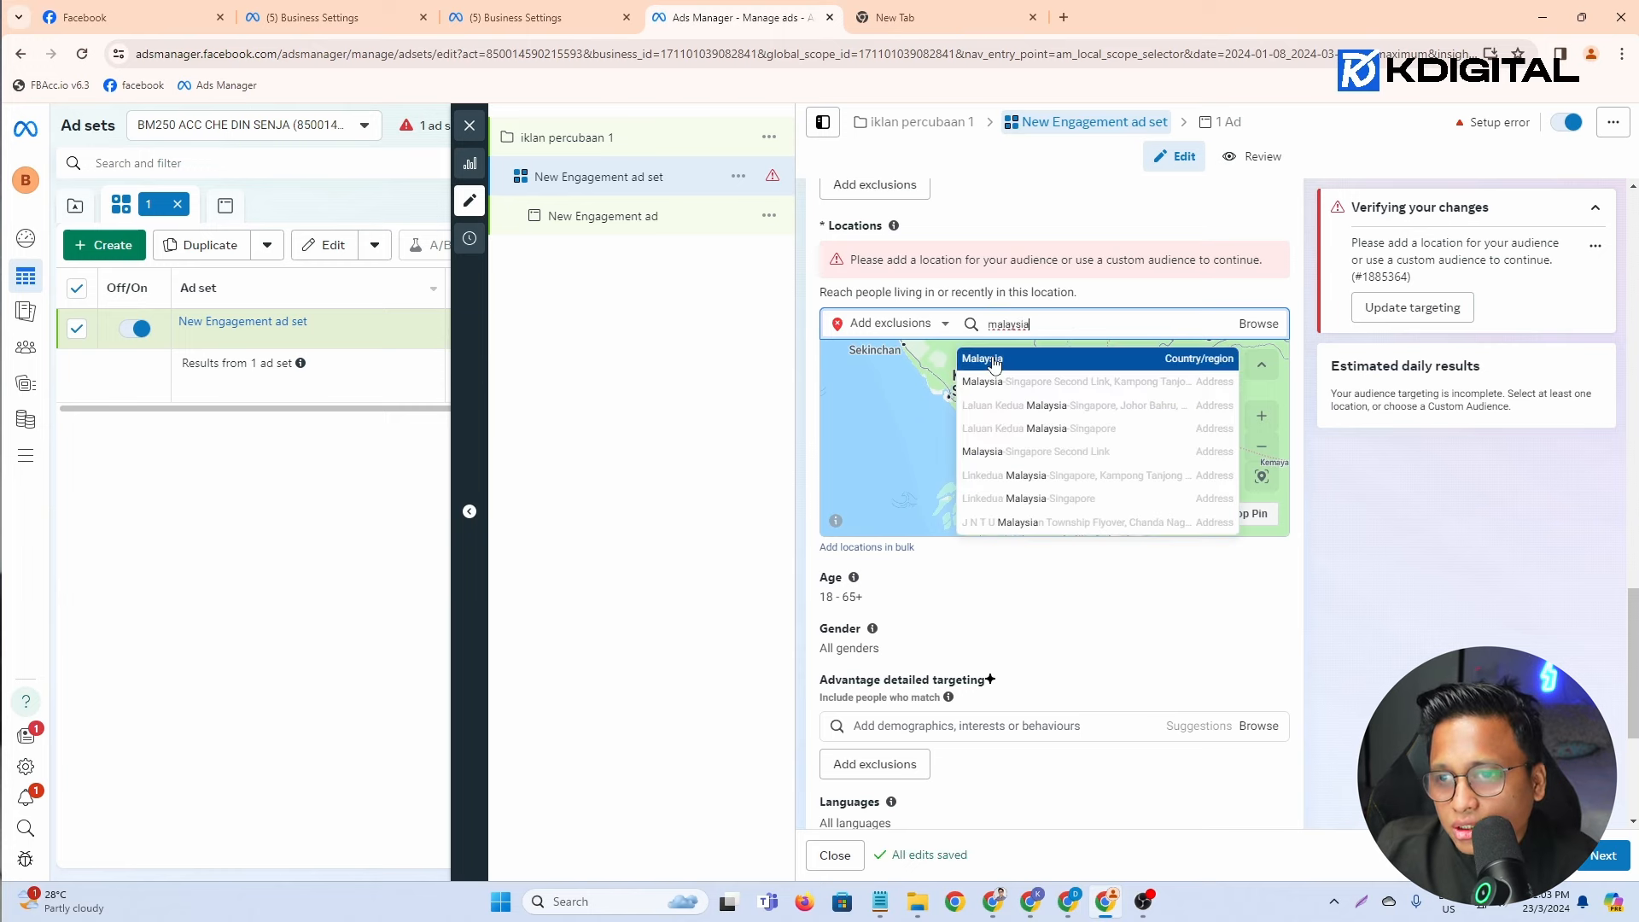
pyautogui.click(994, 365)
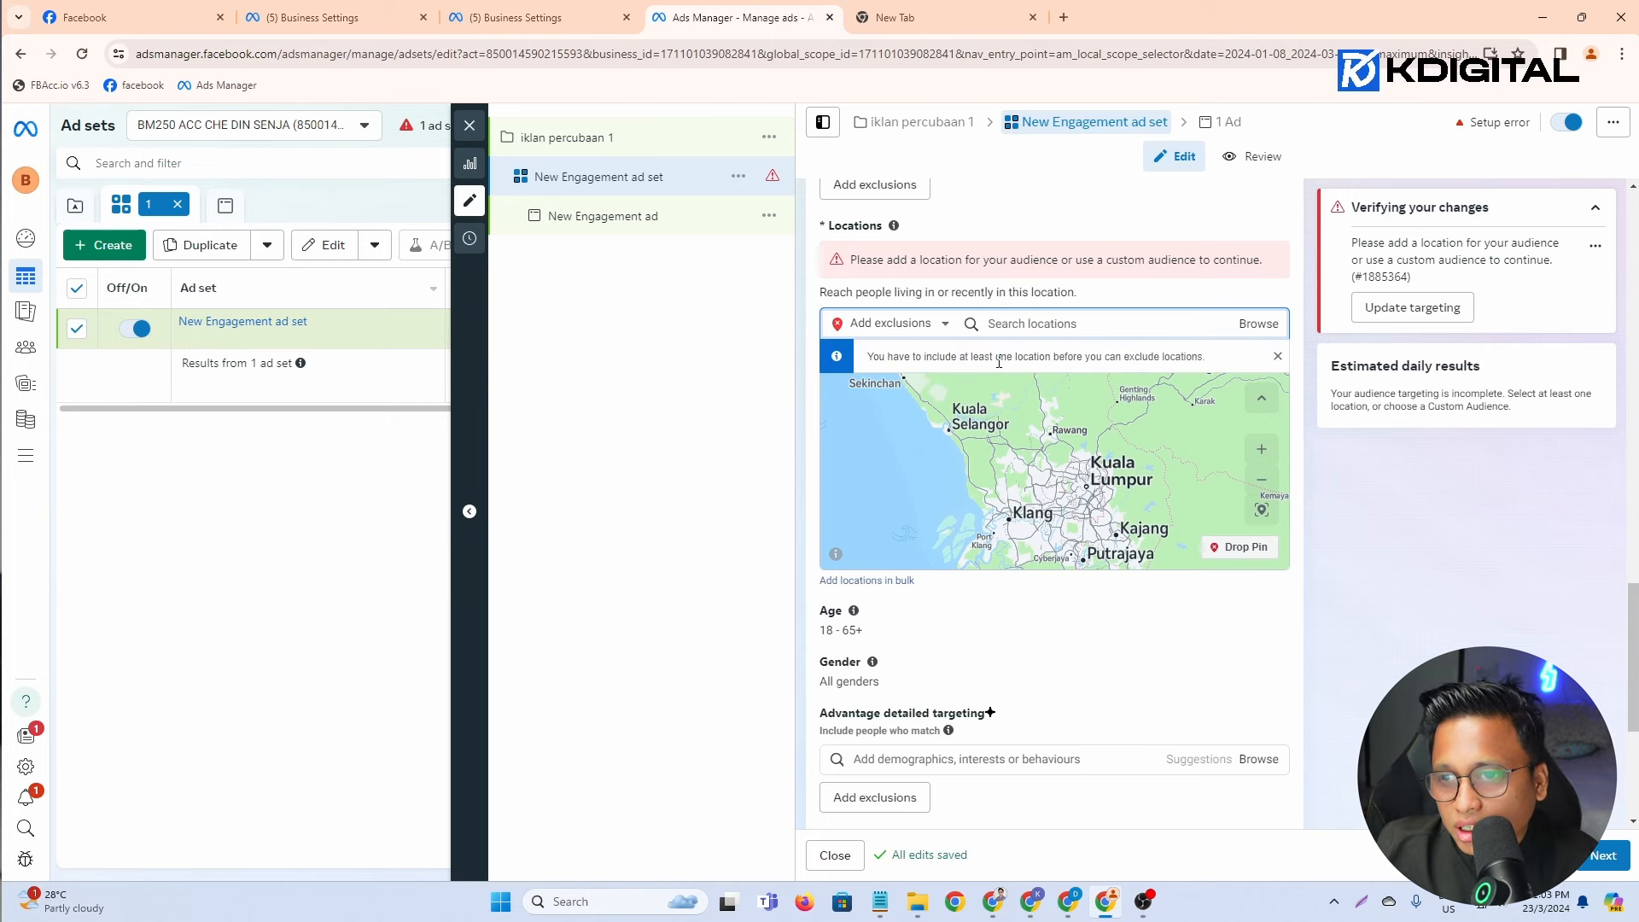
pyautogui.click(935, 328)
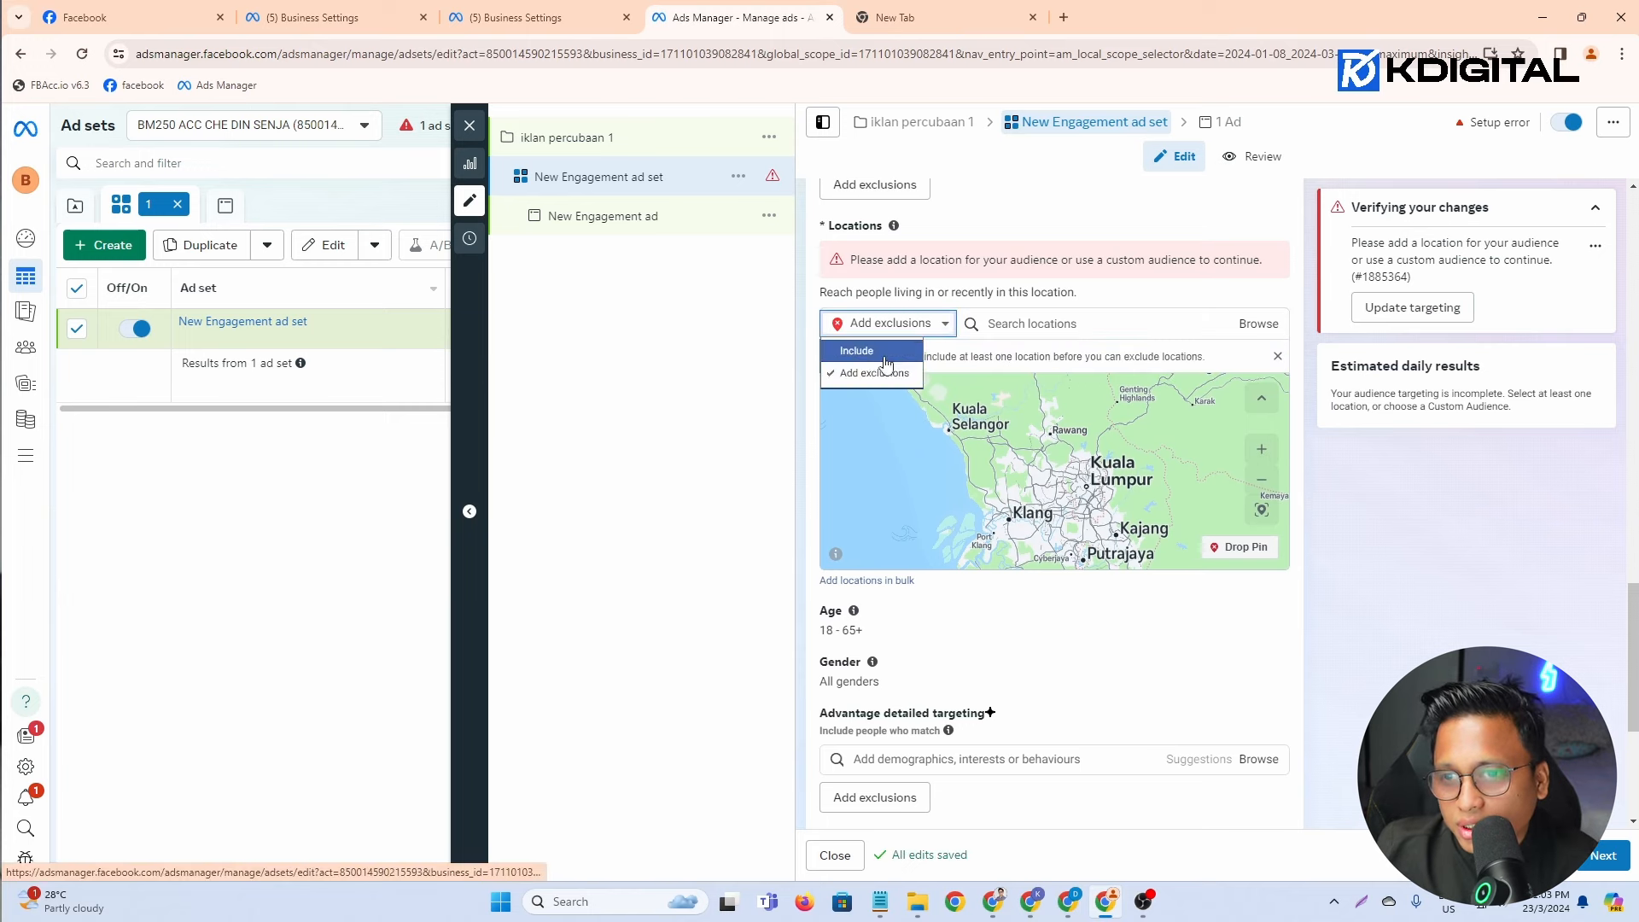
pyautogui.click(856, 350)
pyautogui.click(1029, 325)
pyautogui.write('malaysia')
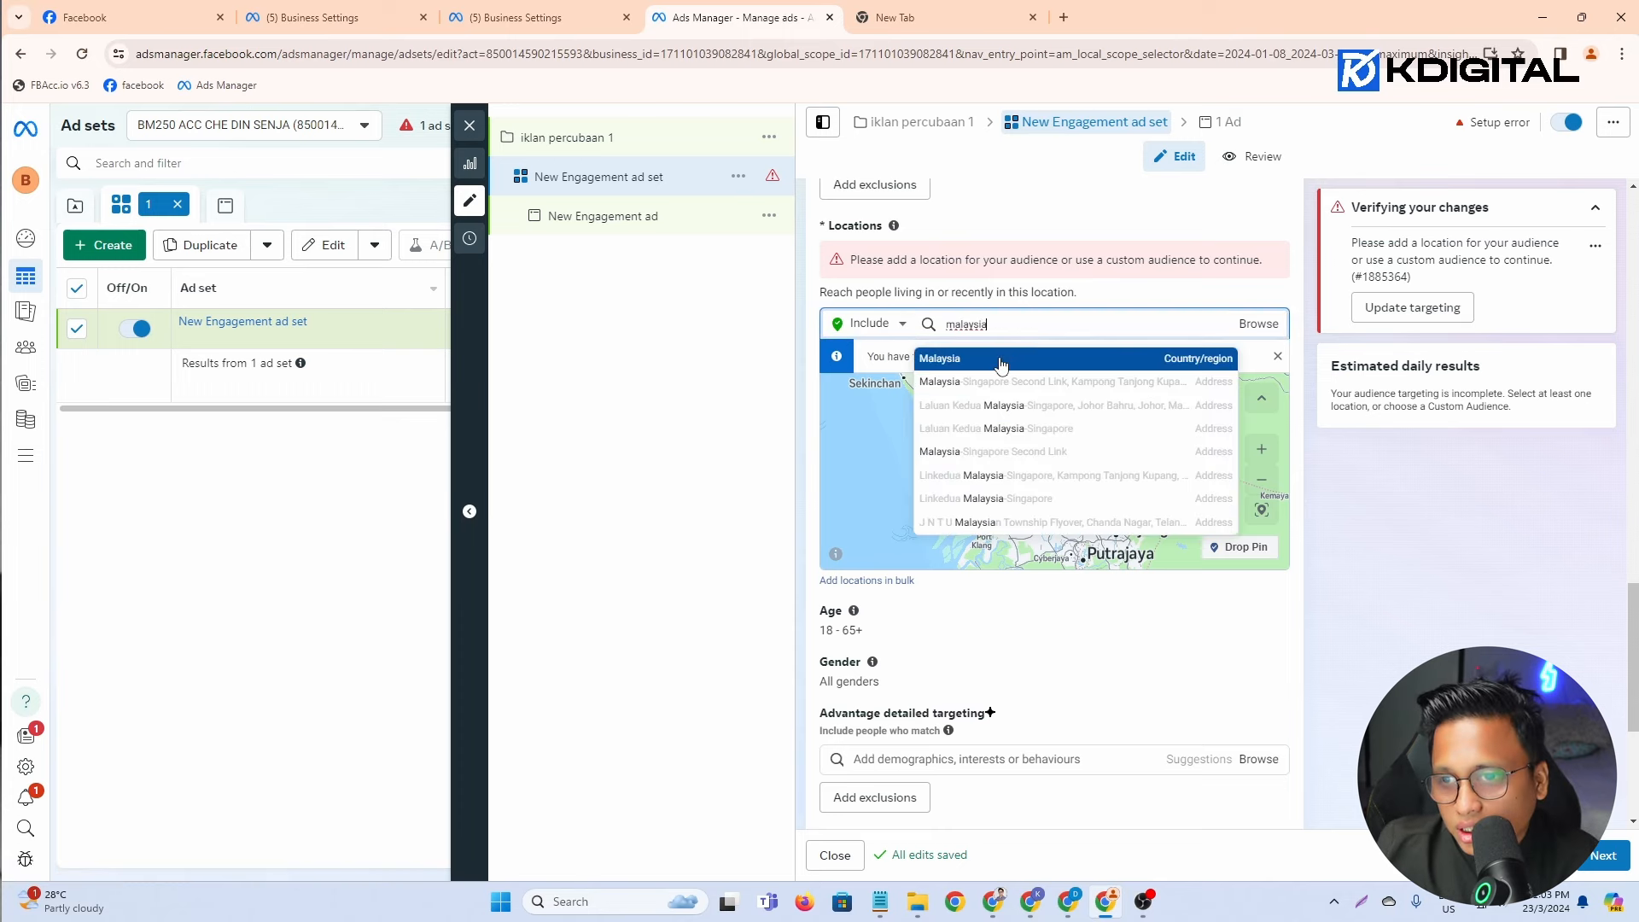
pyautogui.click(1001, 360)
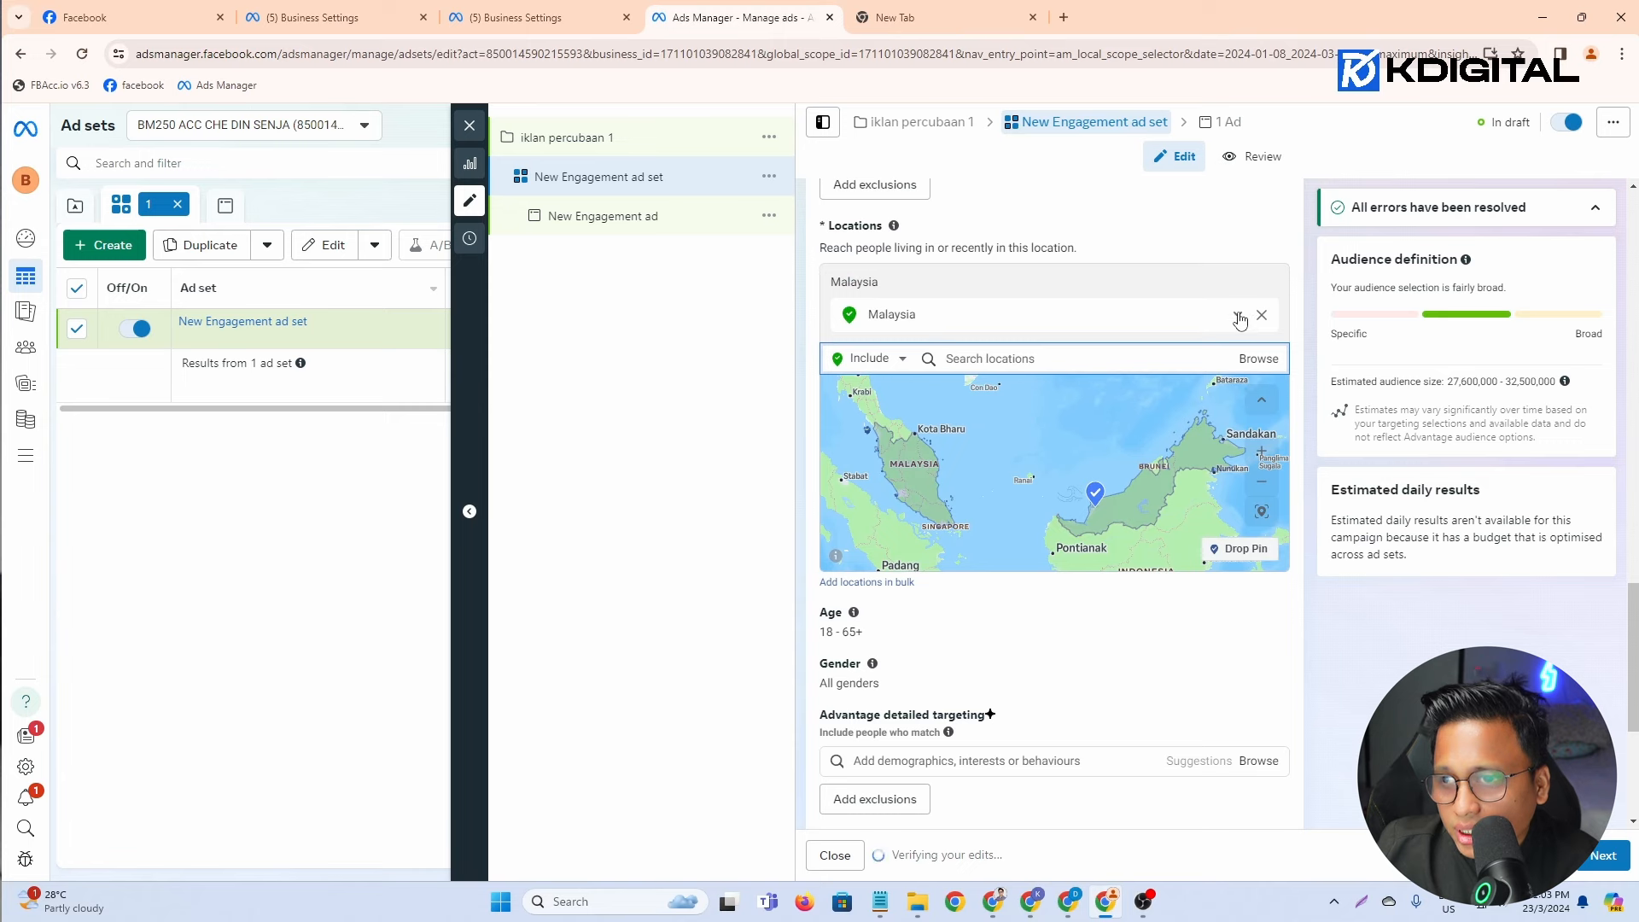
# Step: Limit the Malaysia location to only include cities
pyautogui.click(1238, 316)
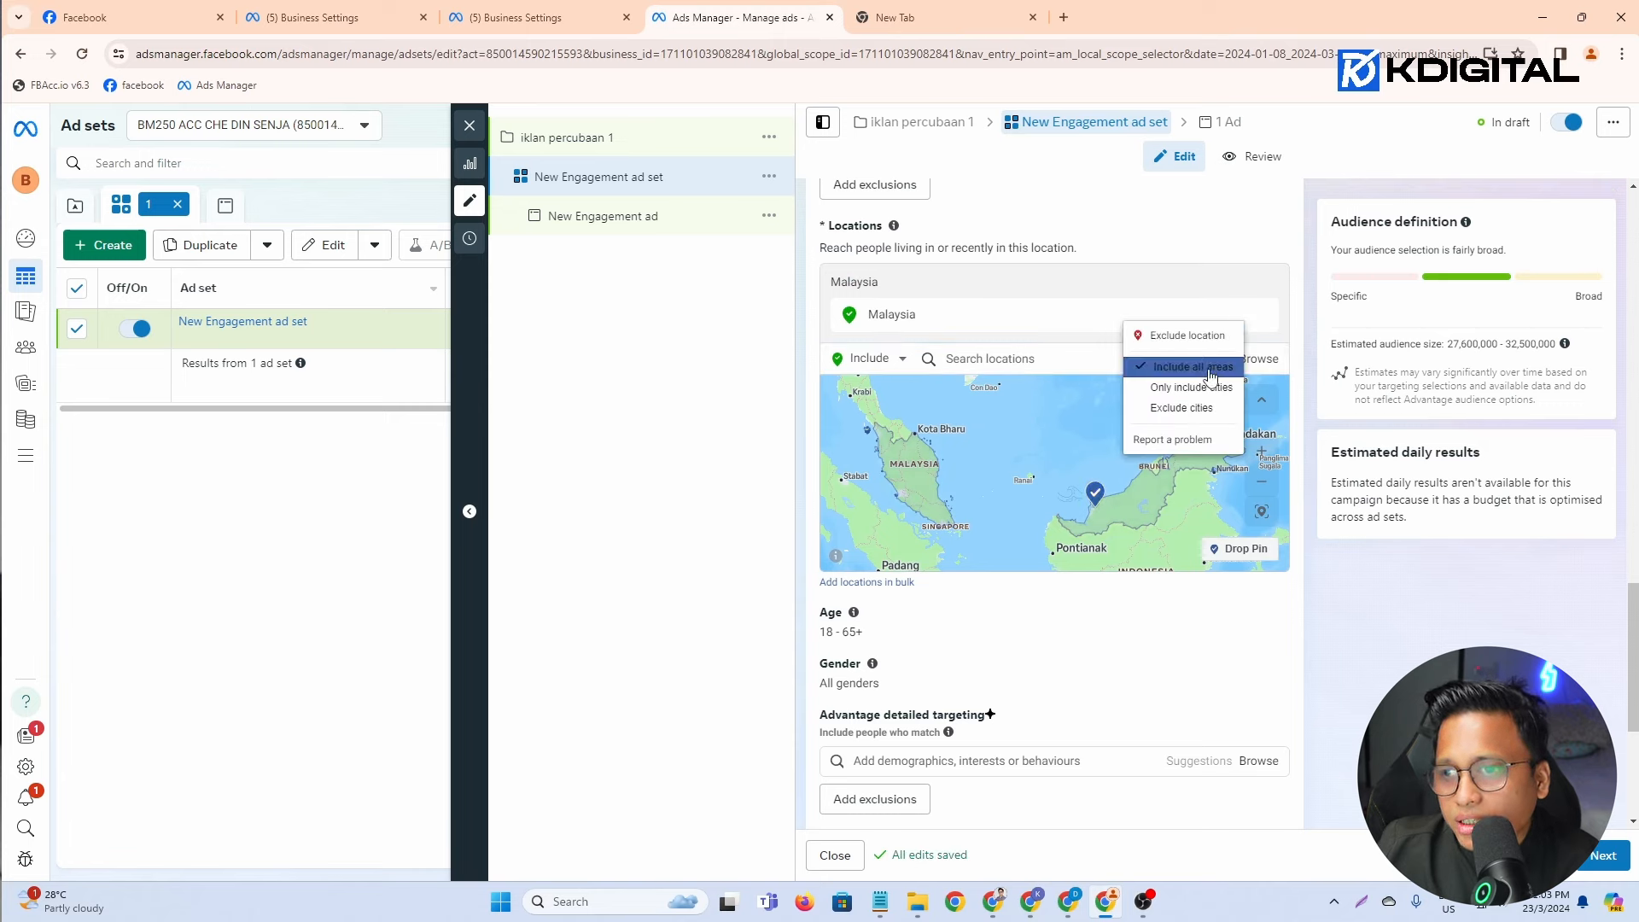
pyautogui.click(1096, 320)
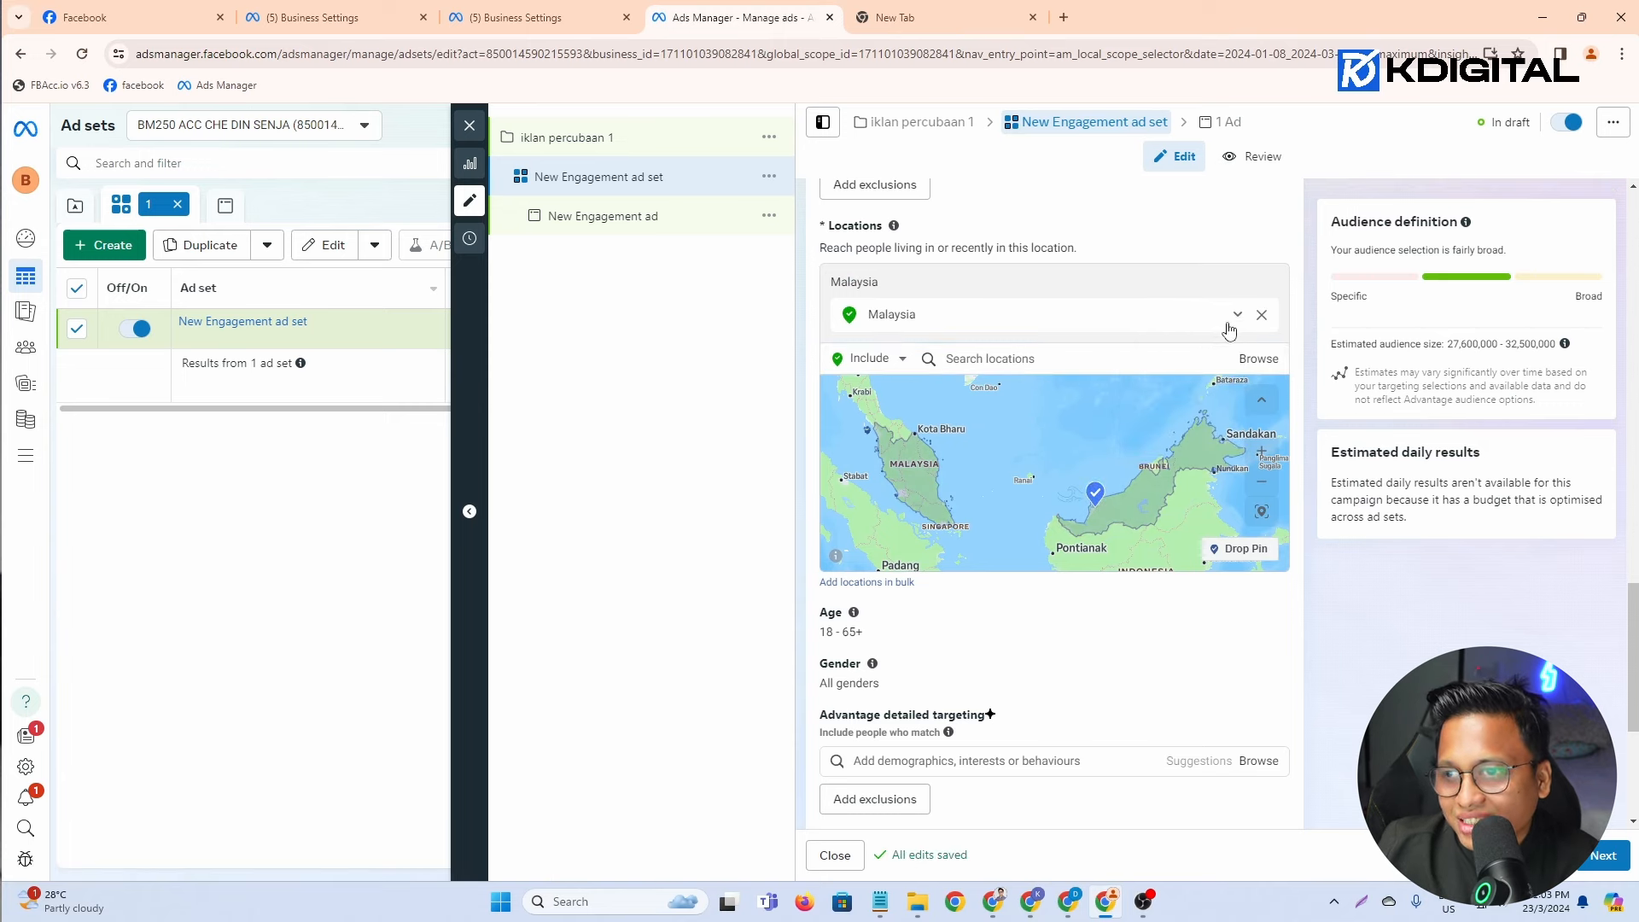
pyautogui.click(1238, 316)
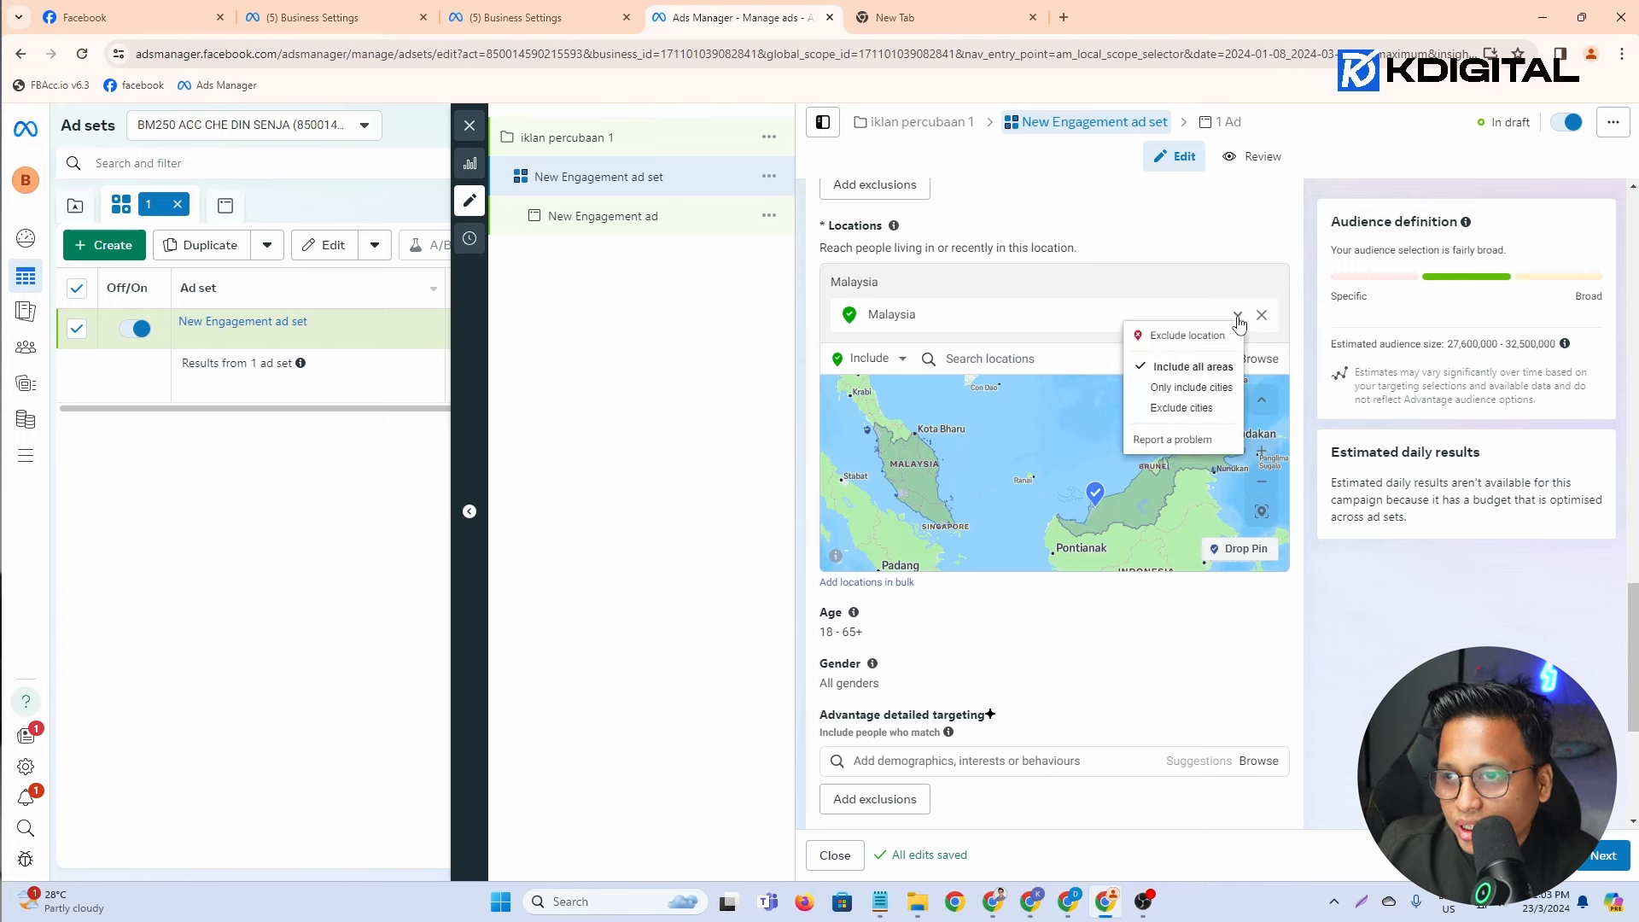
pyautogui.click(1199, 389)
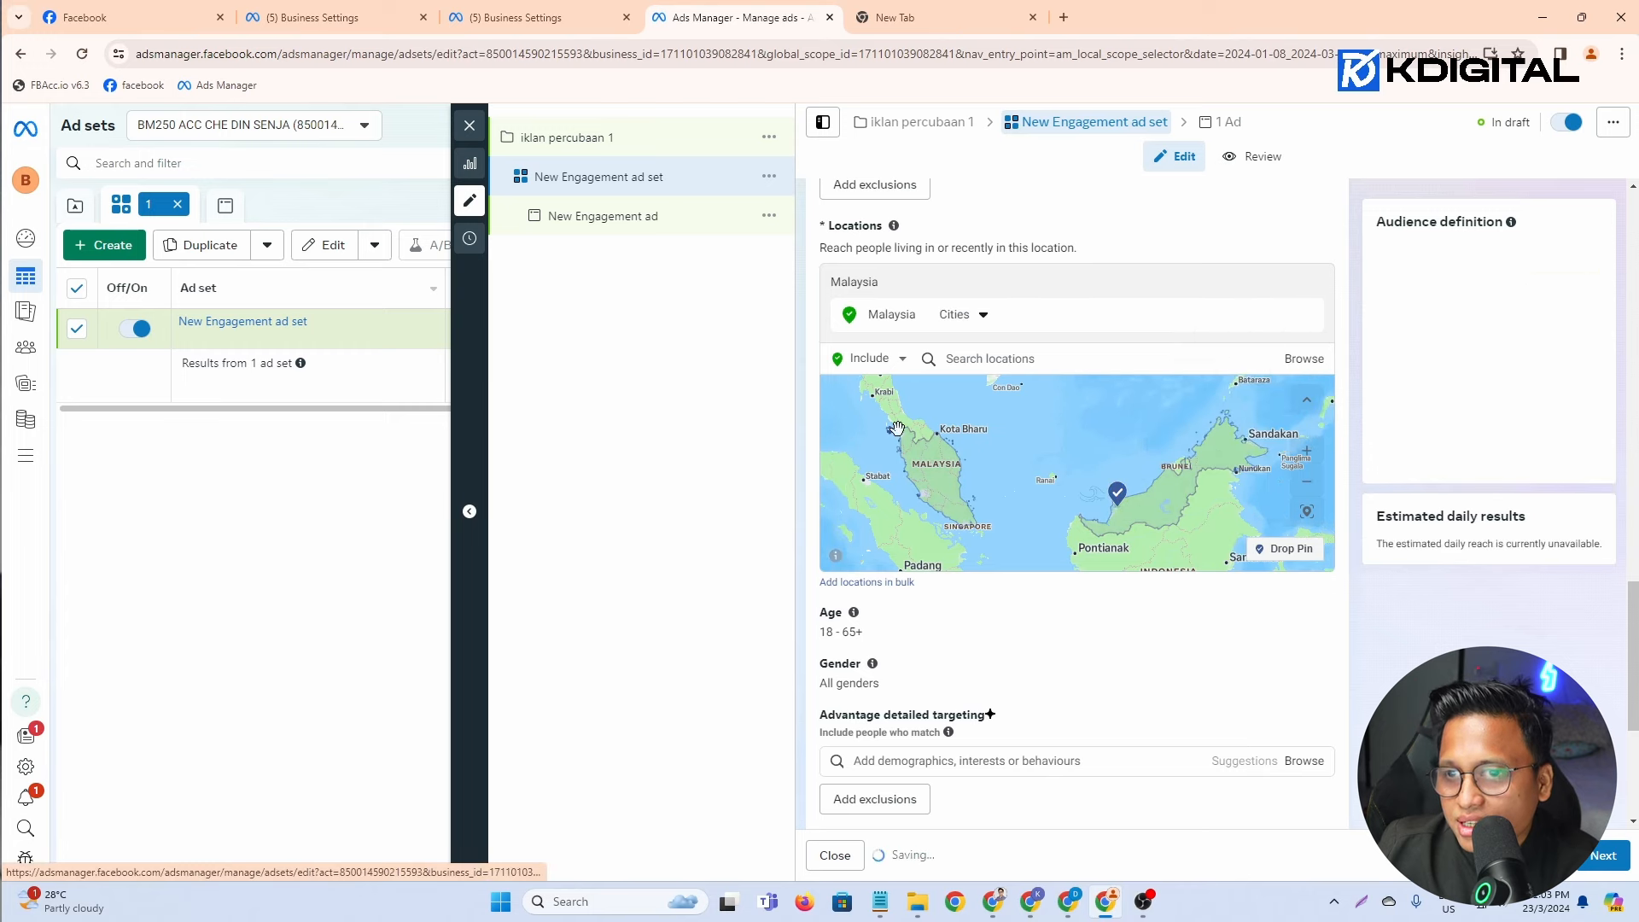
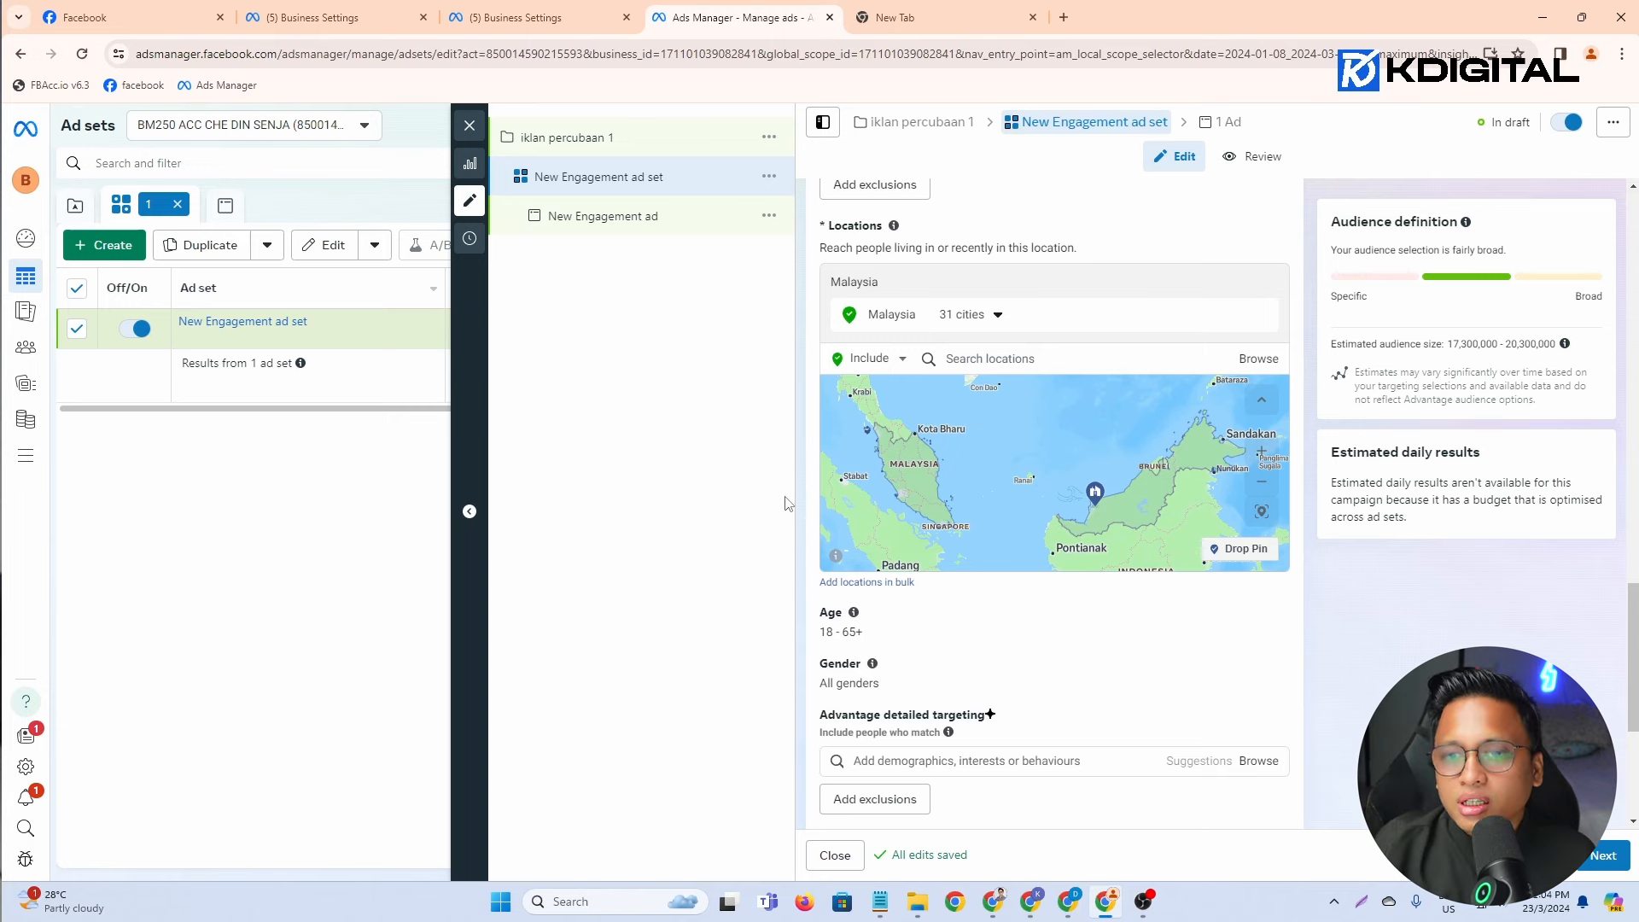
# Step: Set the audience's minimum age to 30 and open the gender options for editing
pyautogui.scroll(-4, 815, 541)
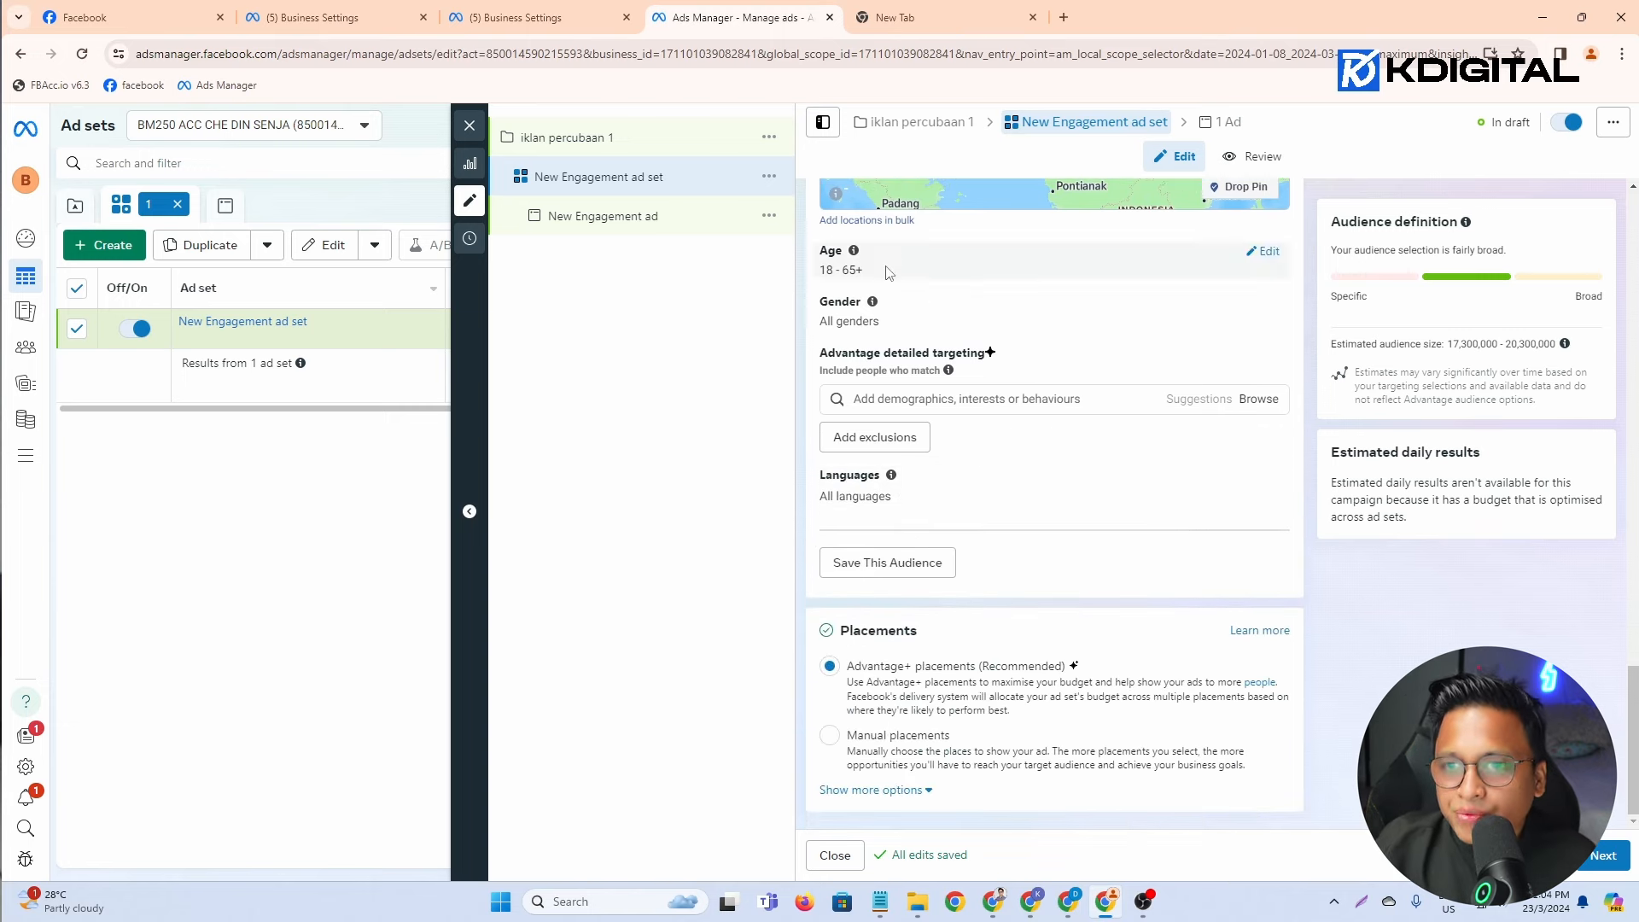
pyautogui.click(1270, 261)
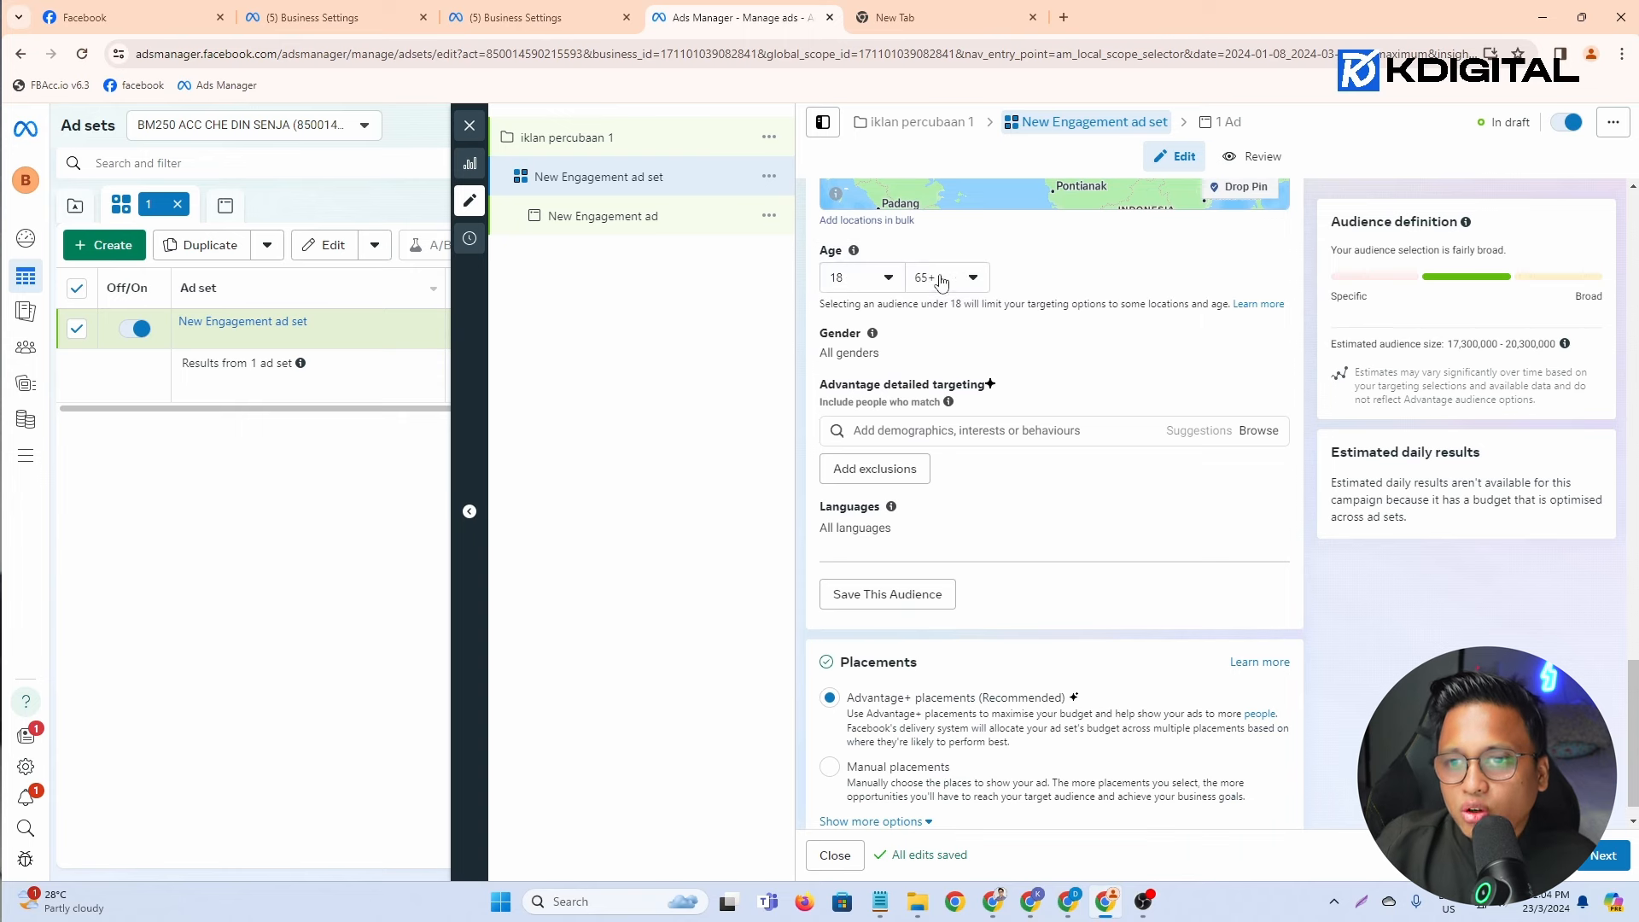
pyautogui.click(868, 288)
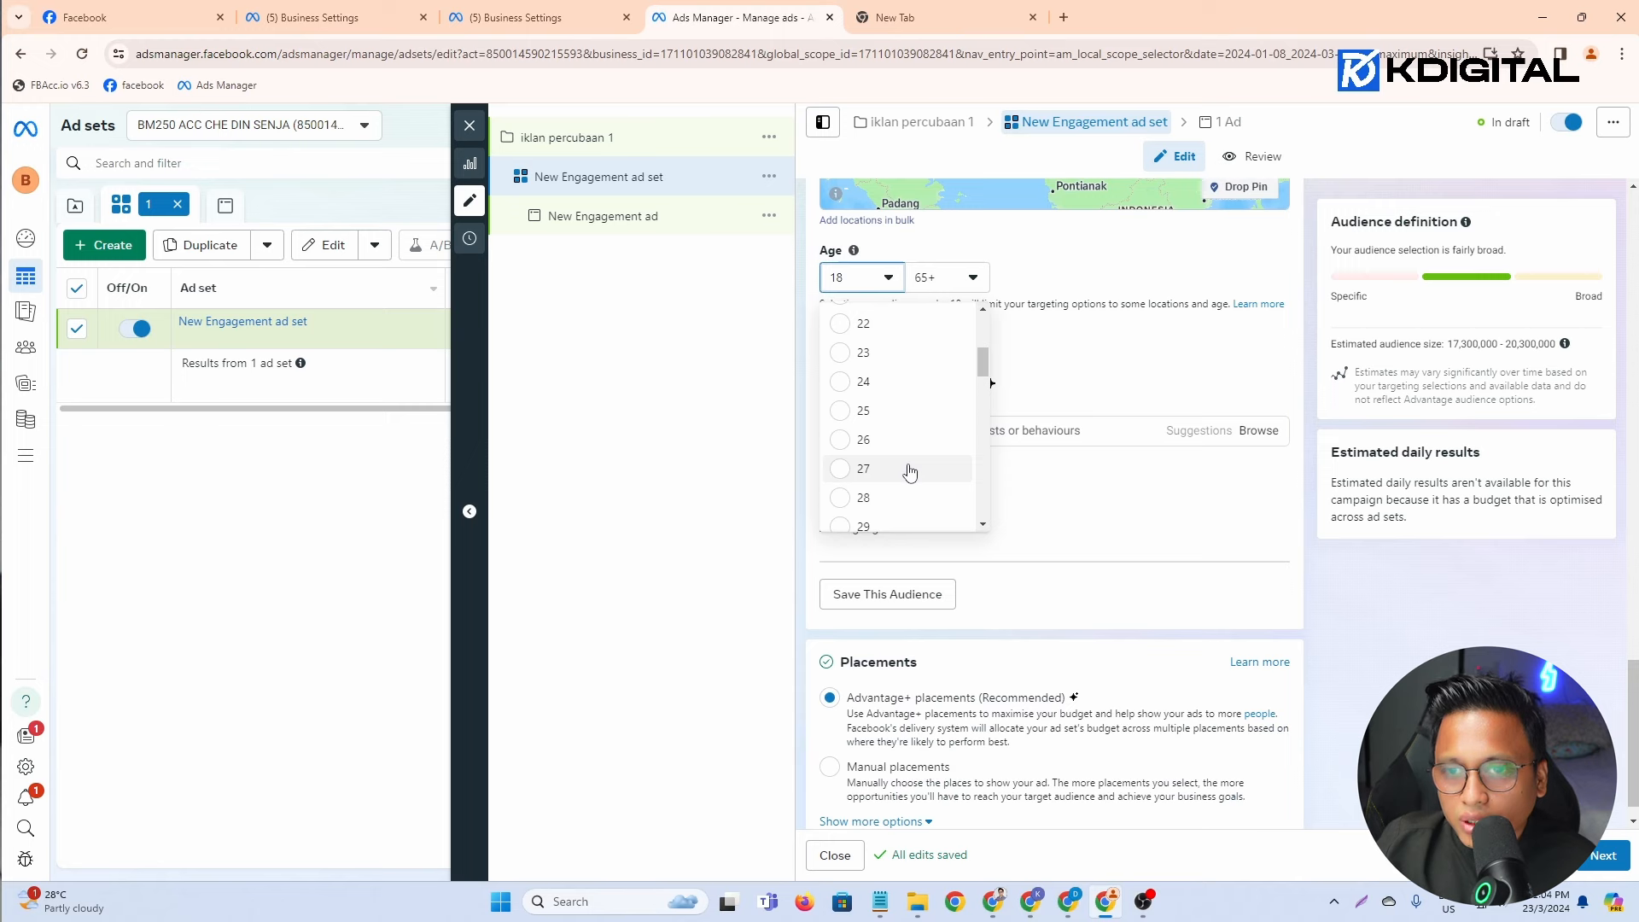
pyautogui.scroll(-2, 875, 483)
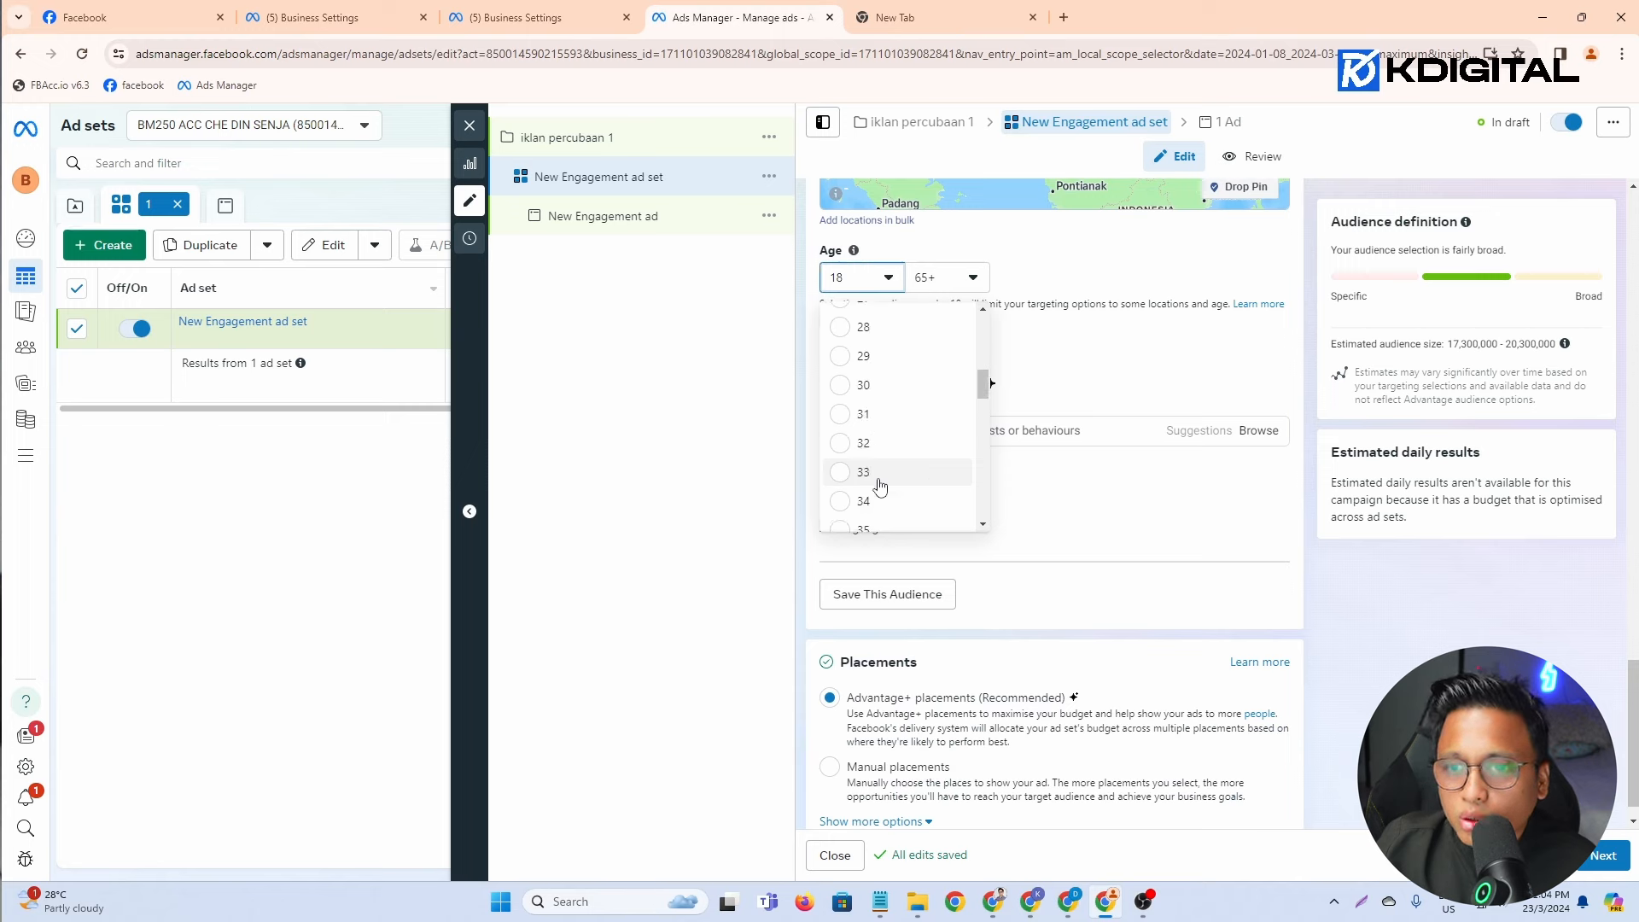
pyautogui.click(865, 391)
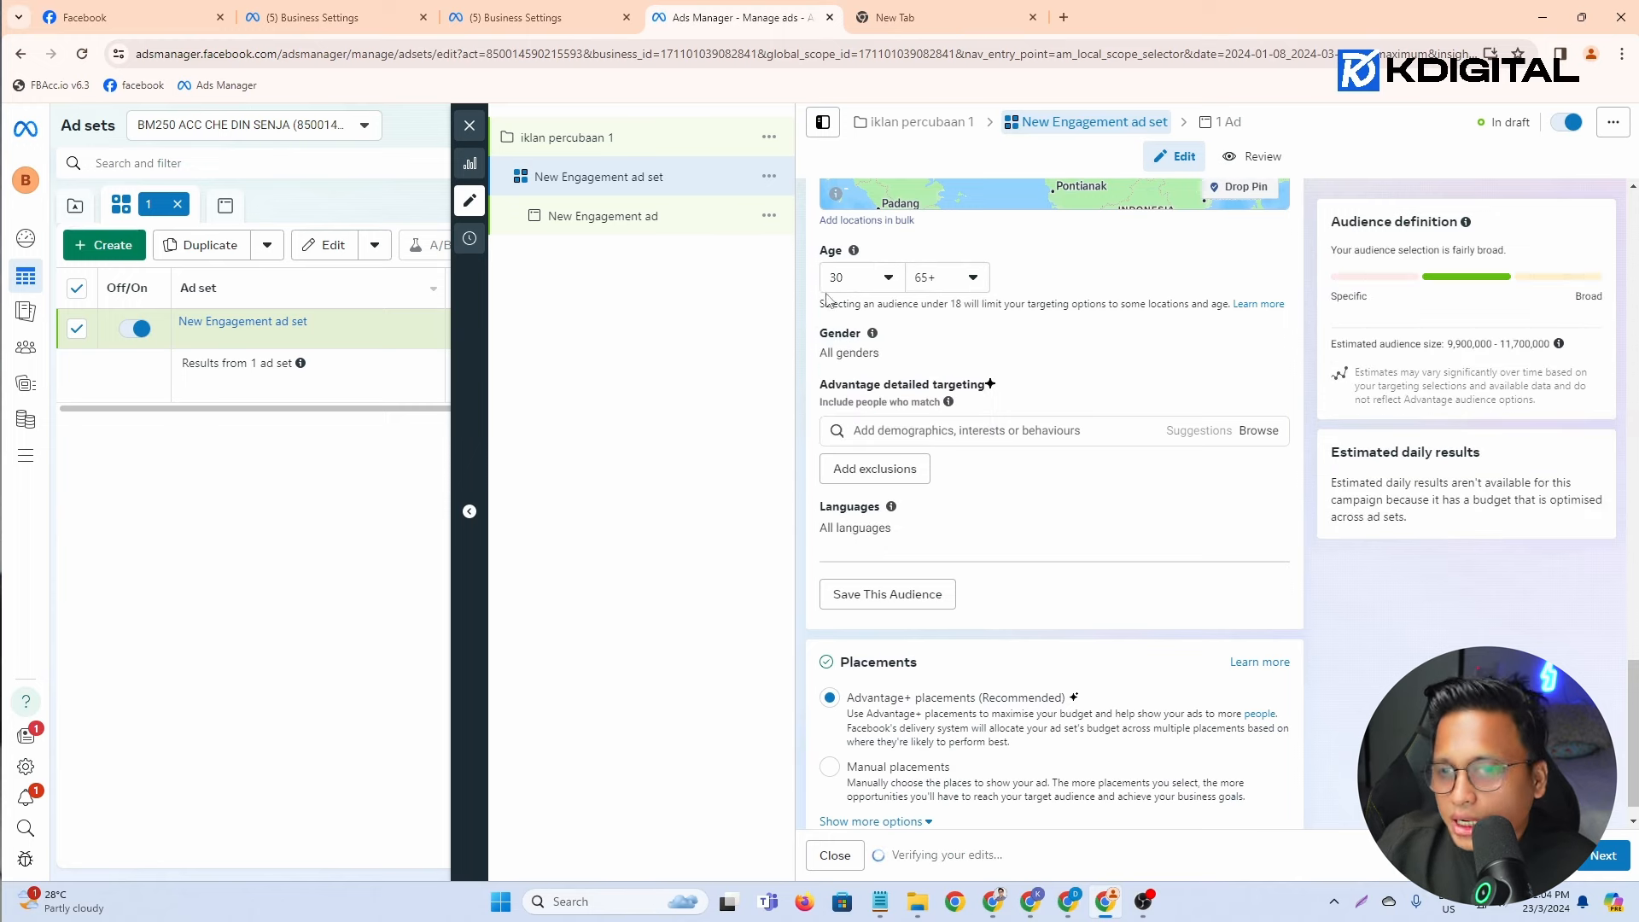
pyautogui.scroll(1, 830, 300)
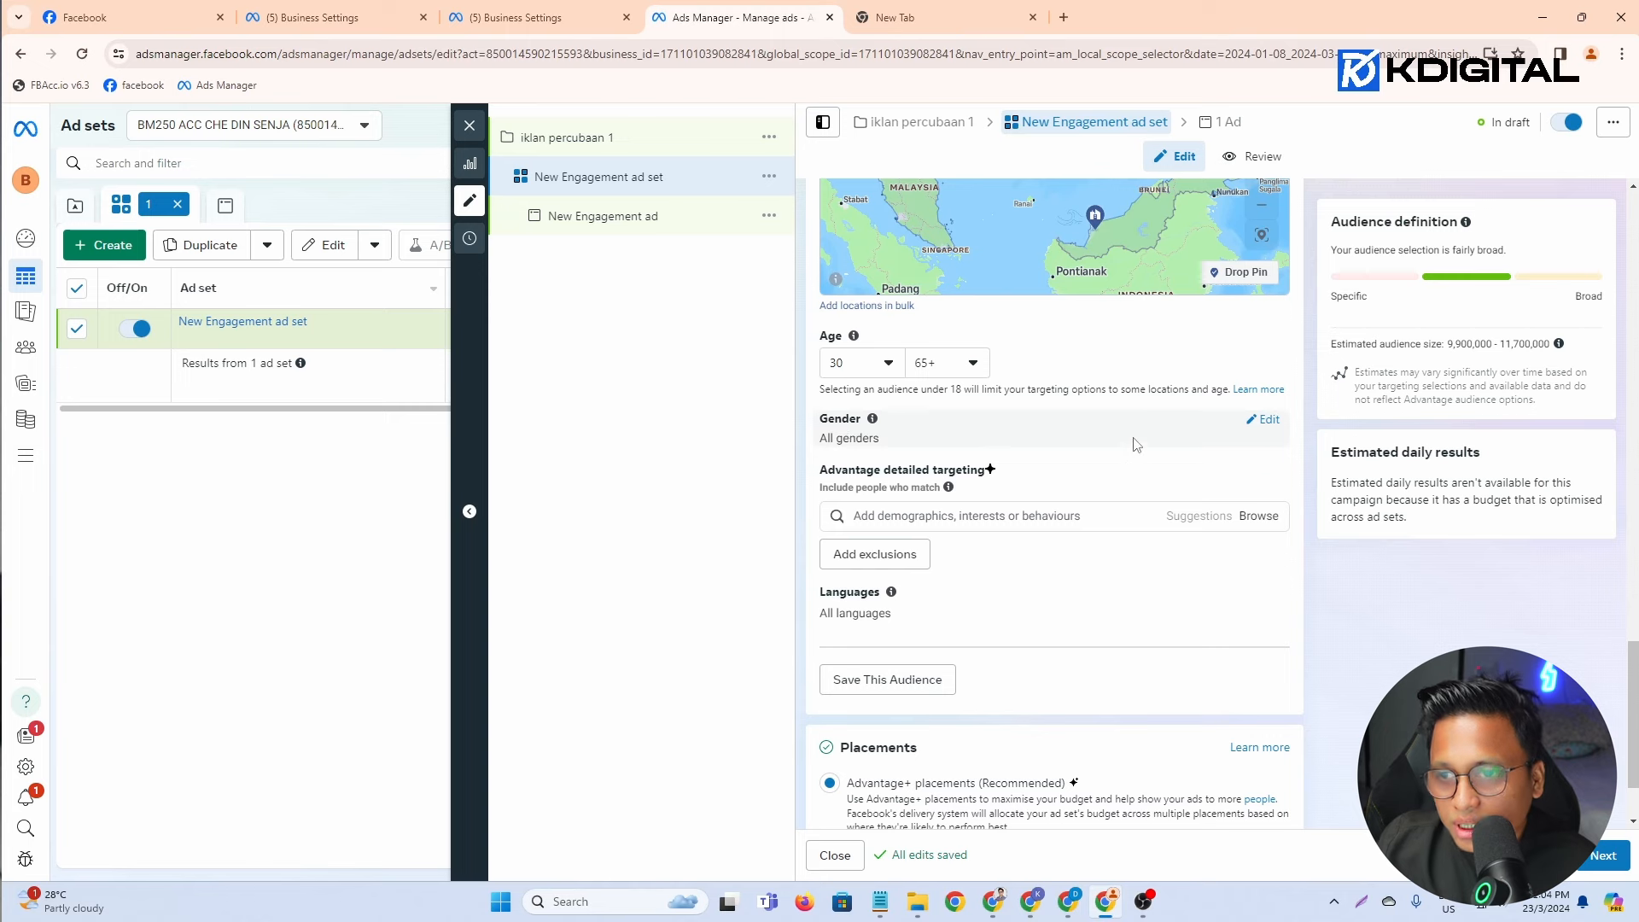
pyautogui.click(1264, 419)
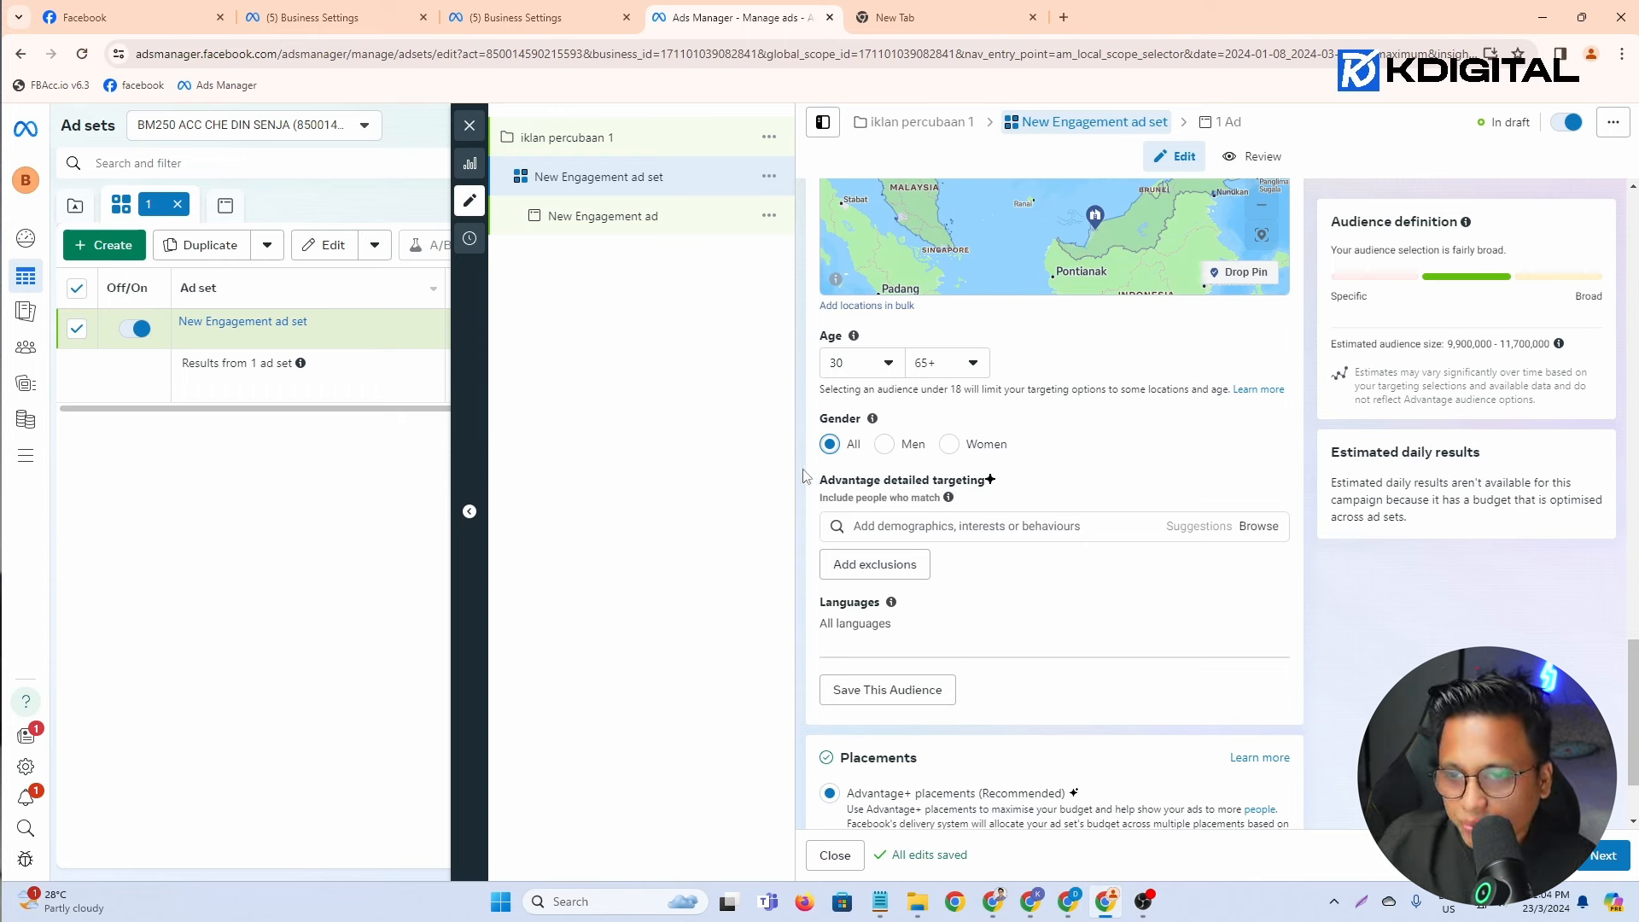
# Step: Add the Facebook Page admins behaviour to the audience's detailed targeting
pyautogui.click(929, 528)
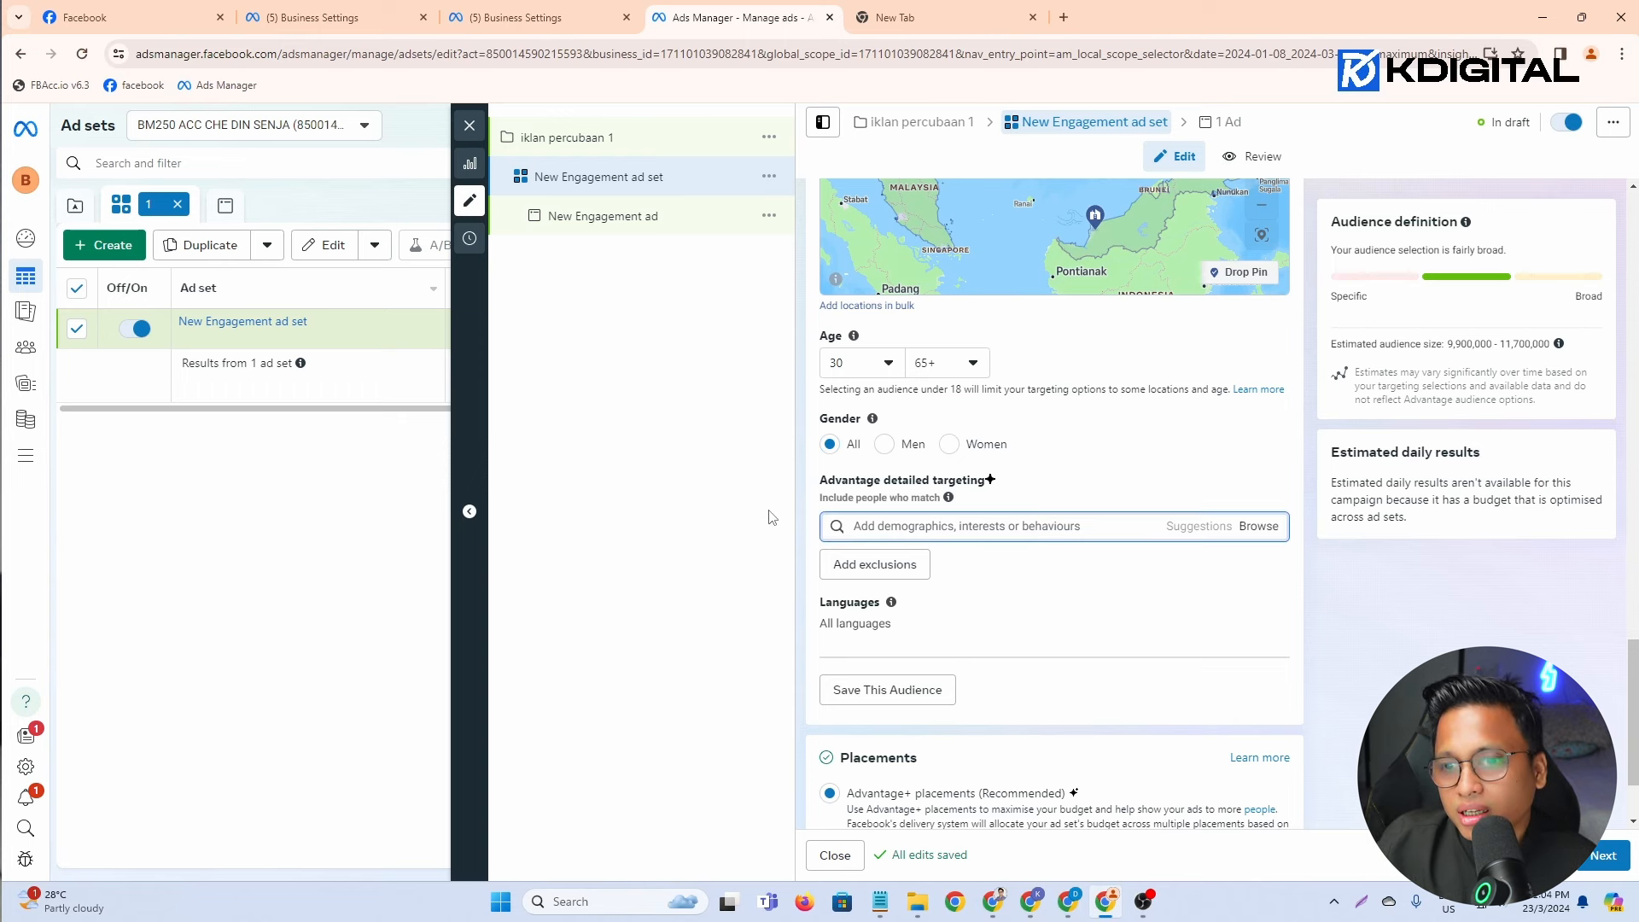
pyautogui.moveTo(828, 497); pyautogui.dragTo(934, 499)
pyautogui.click(938, 526)
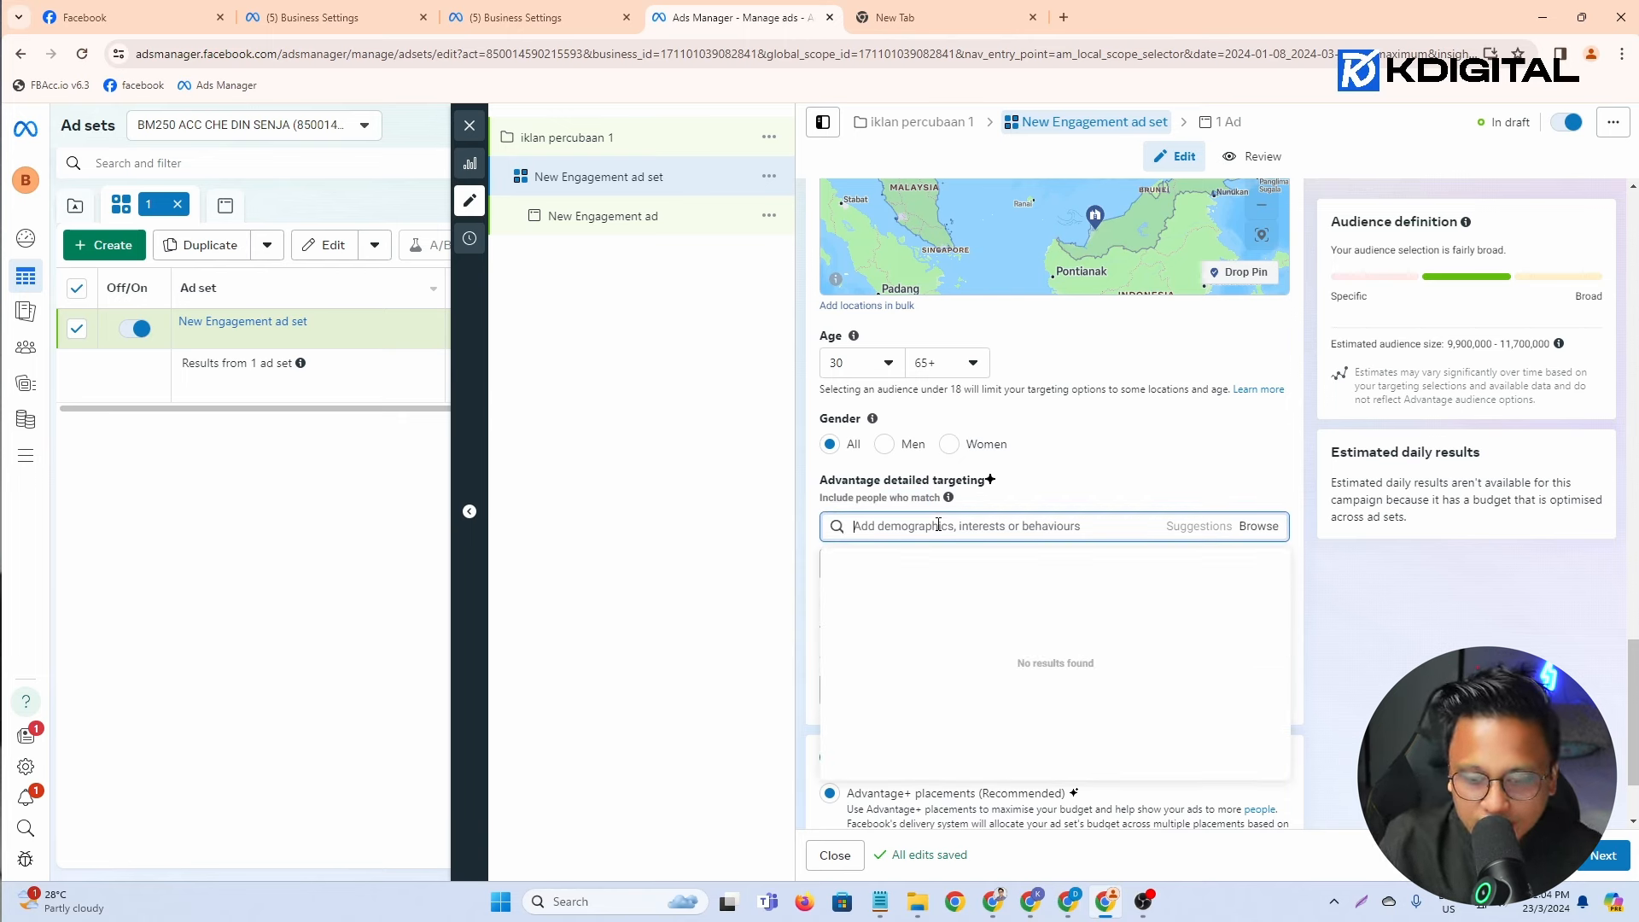
pyautogui.write('faceb')
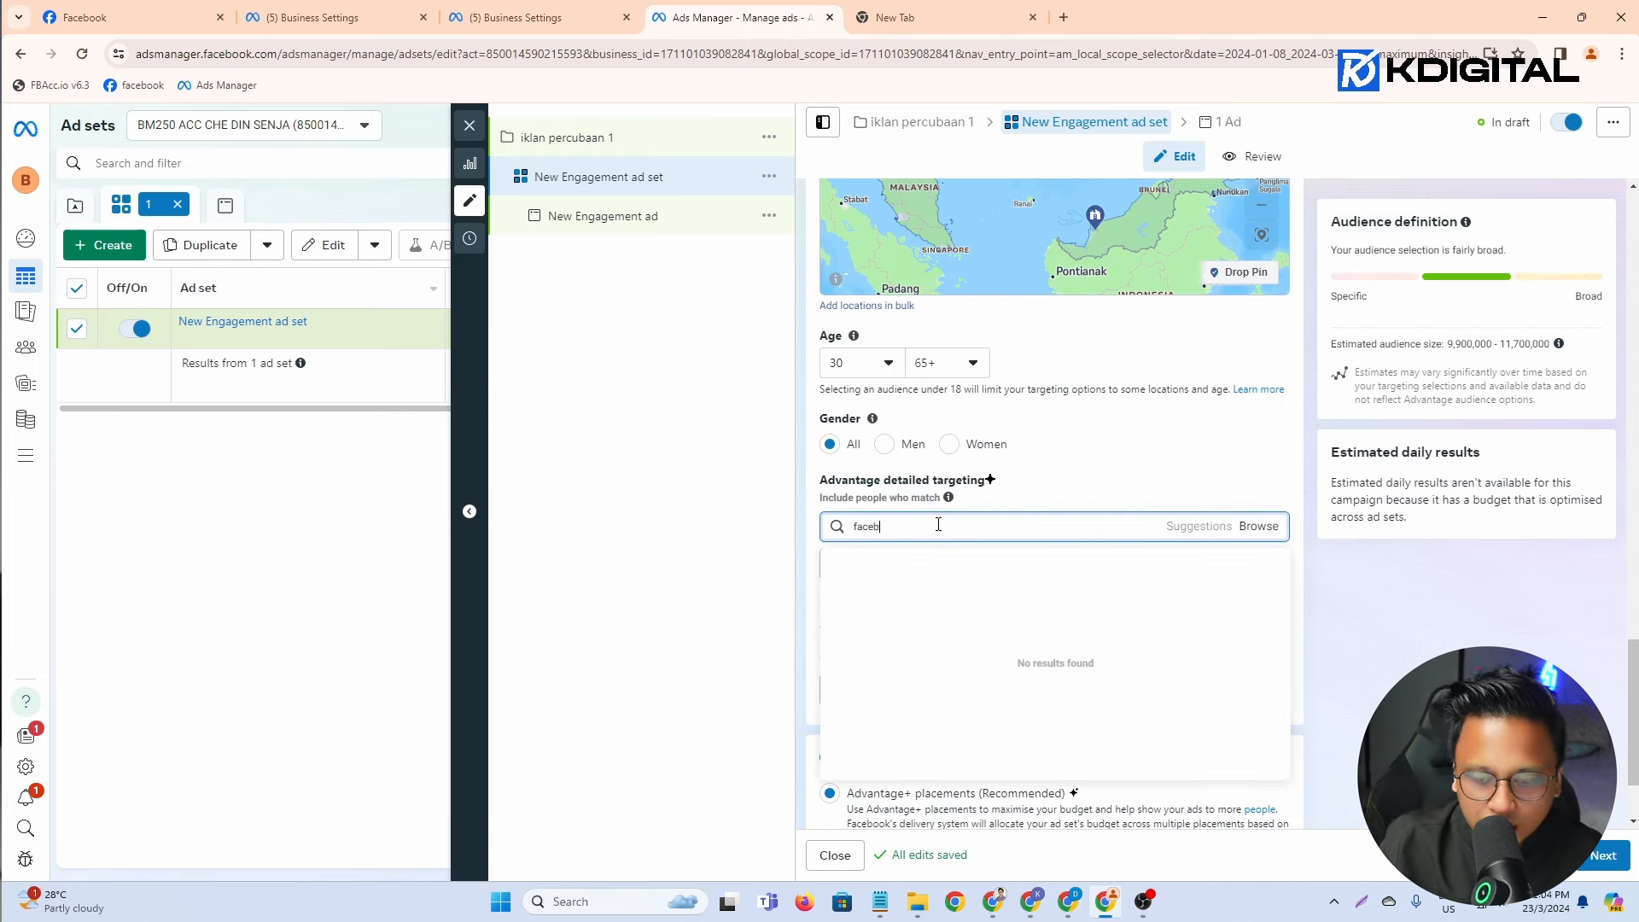
pyautogui.write('ook page ads')
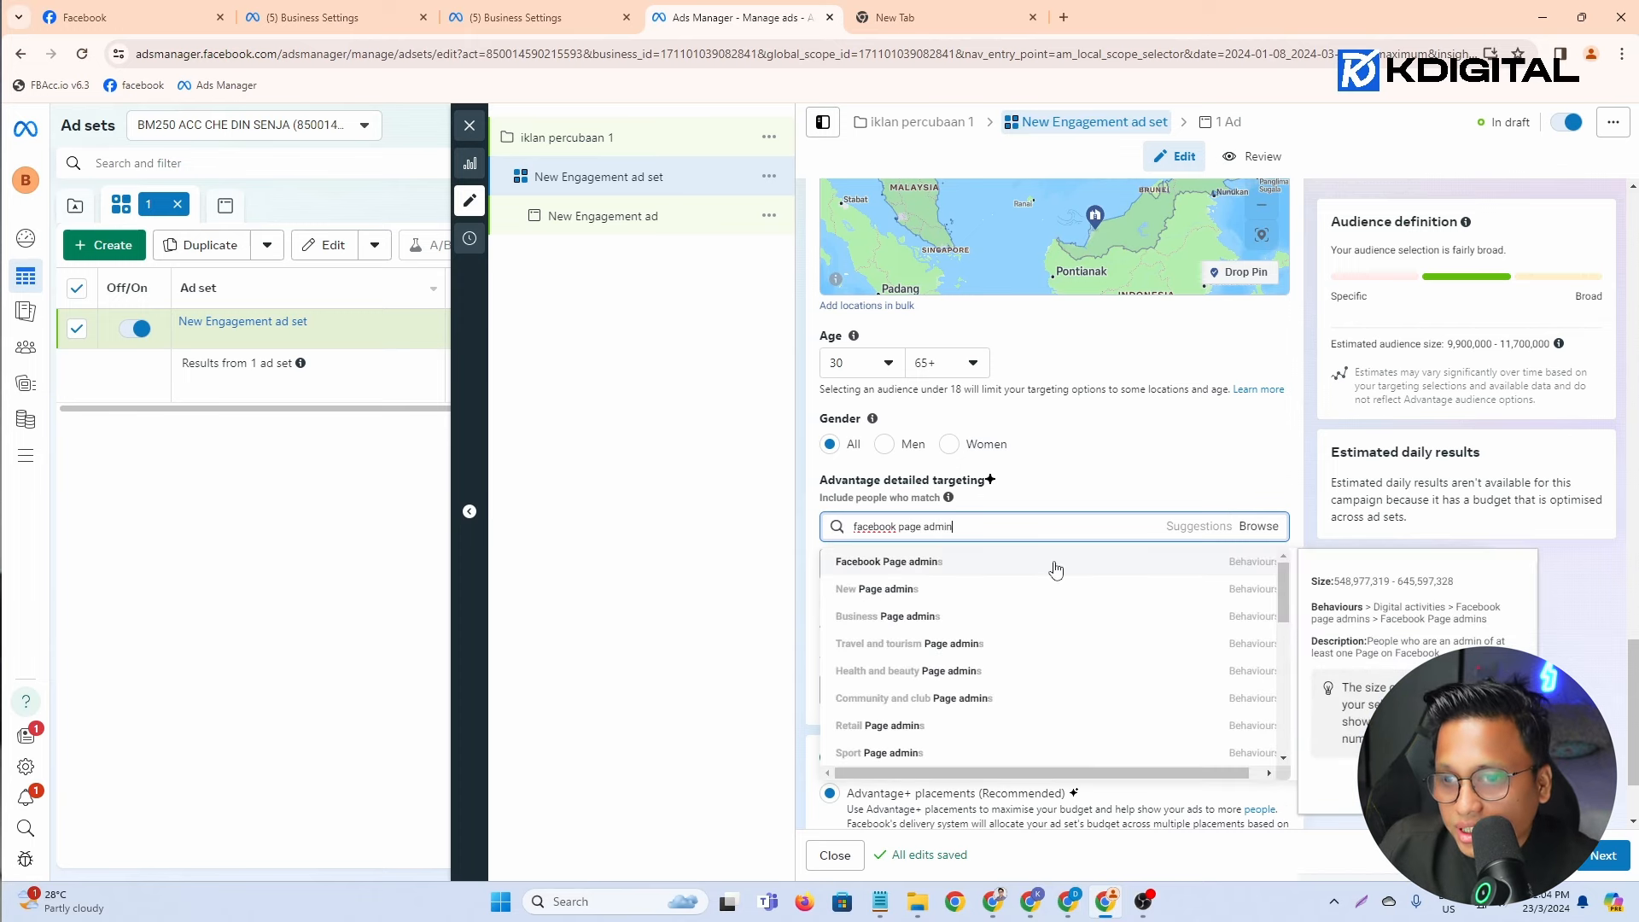
pyautogui.click(1039, 563)
pyautogui.scroll(-2, 854, 555)
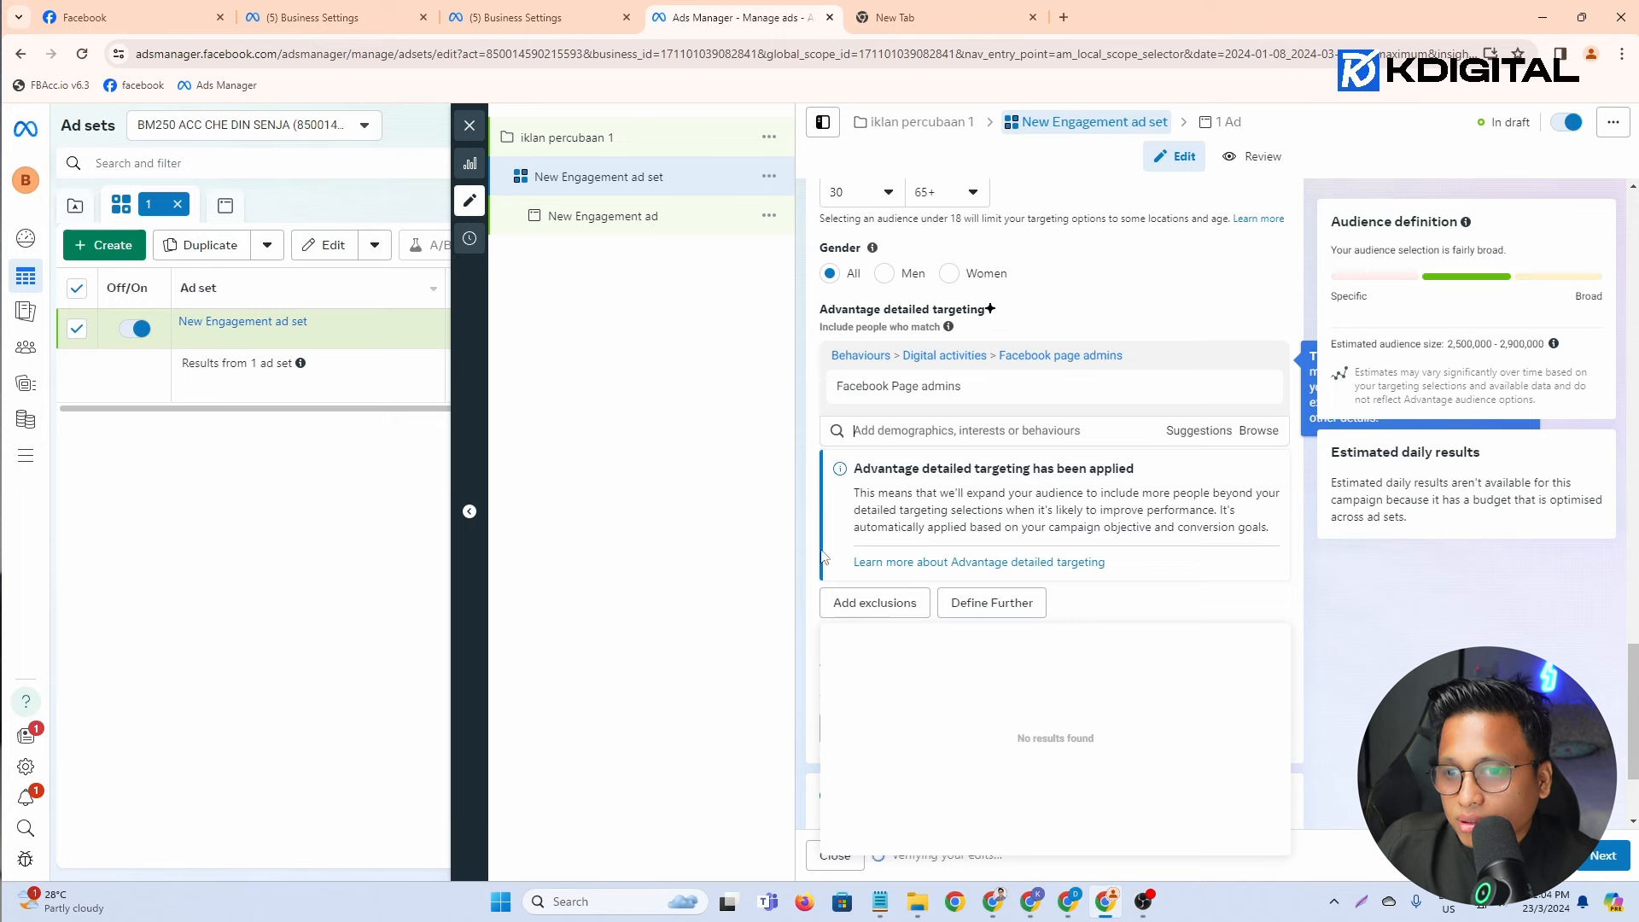
pyautogui.moveTo(906, 393)
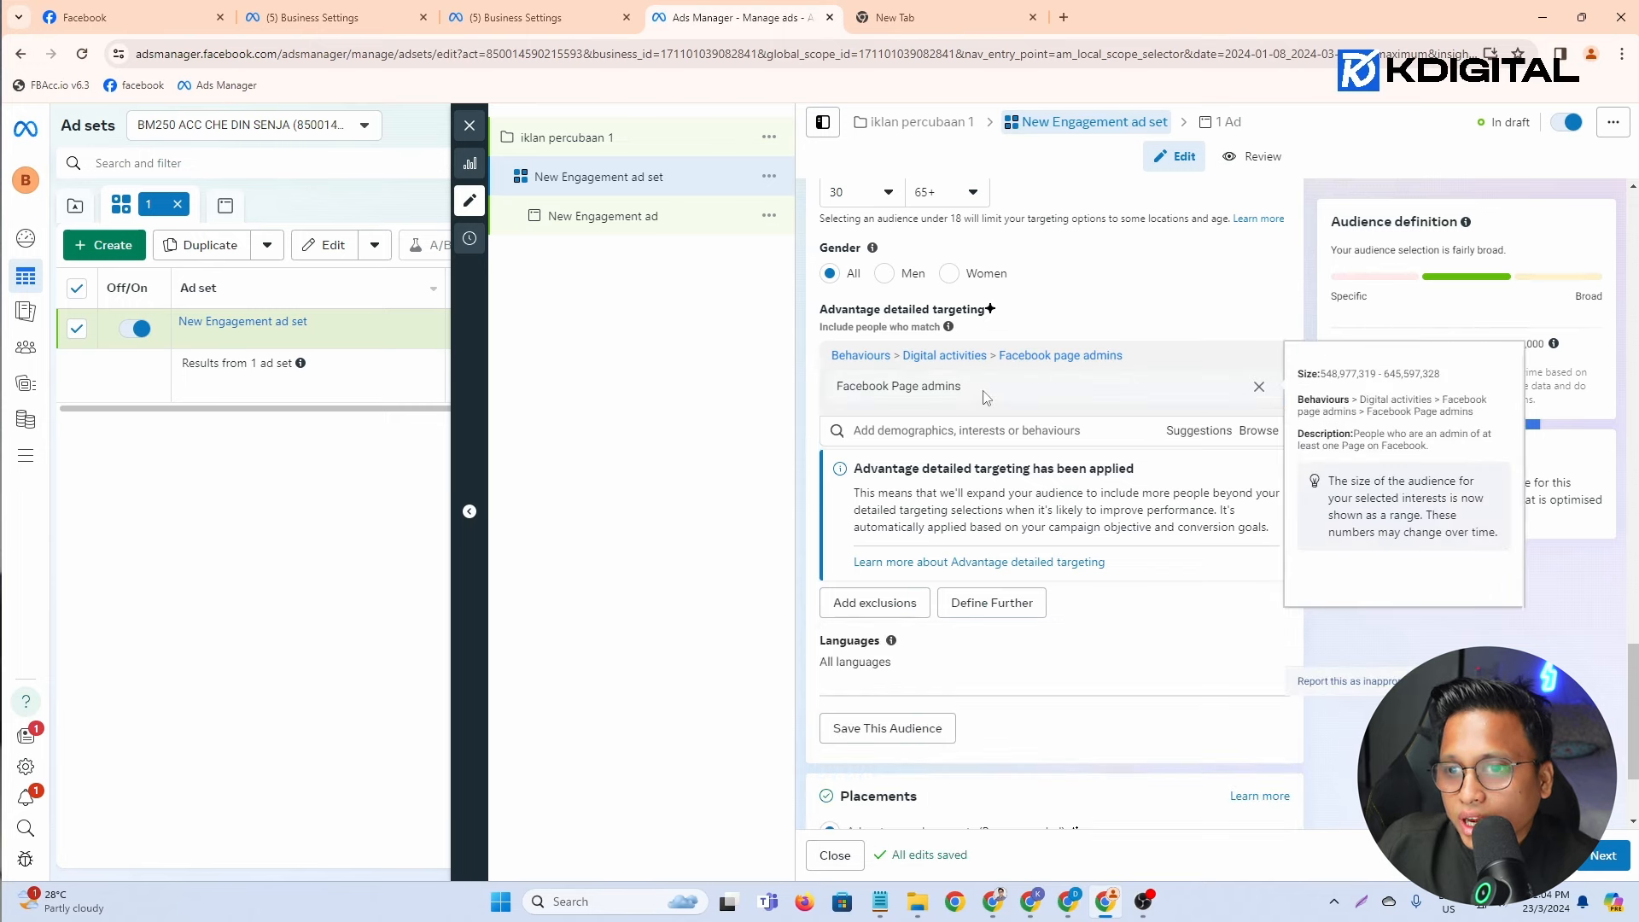
pyautogui.moveTo(983, 393); pyautogui.dragTo(835, 386)
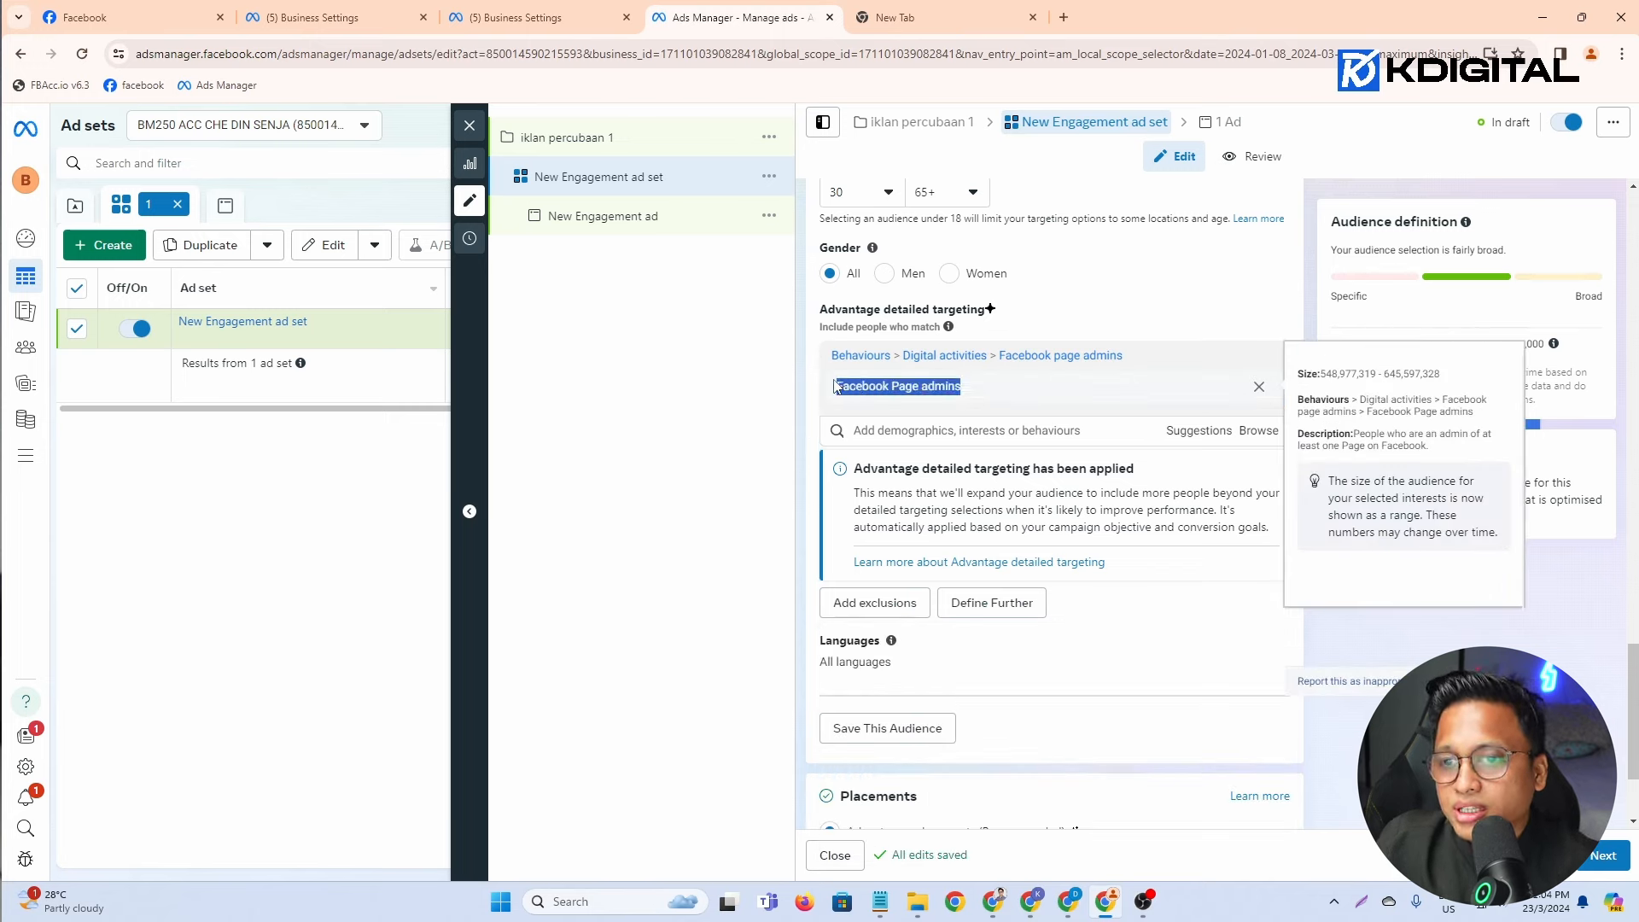
pyautogui.click(810, 417)
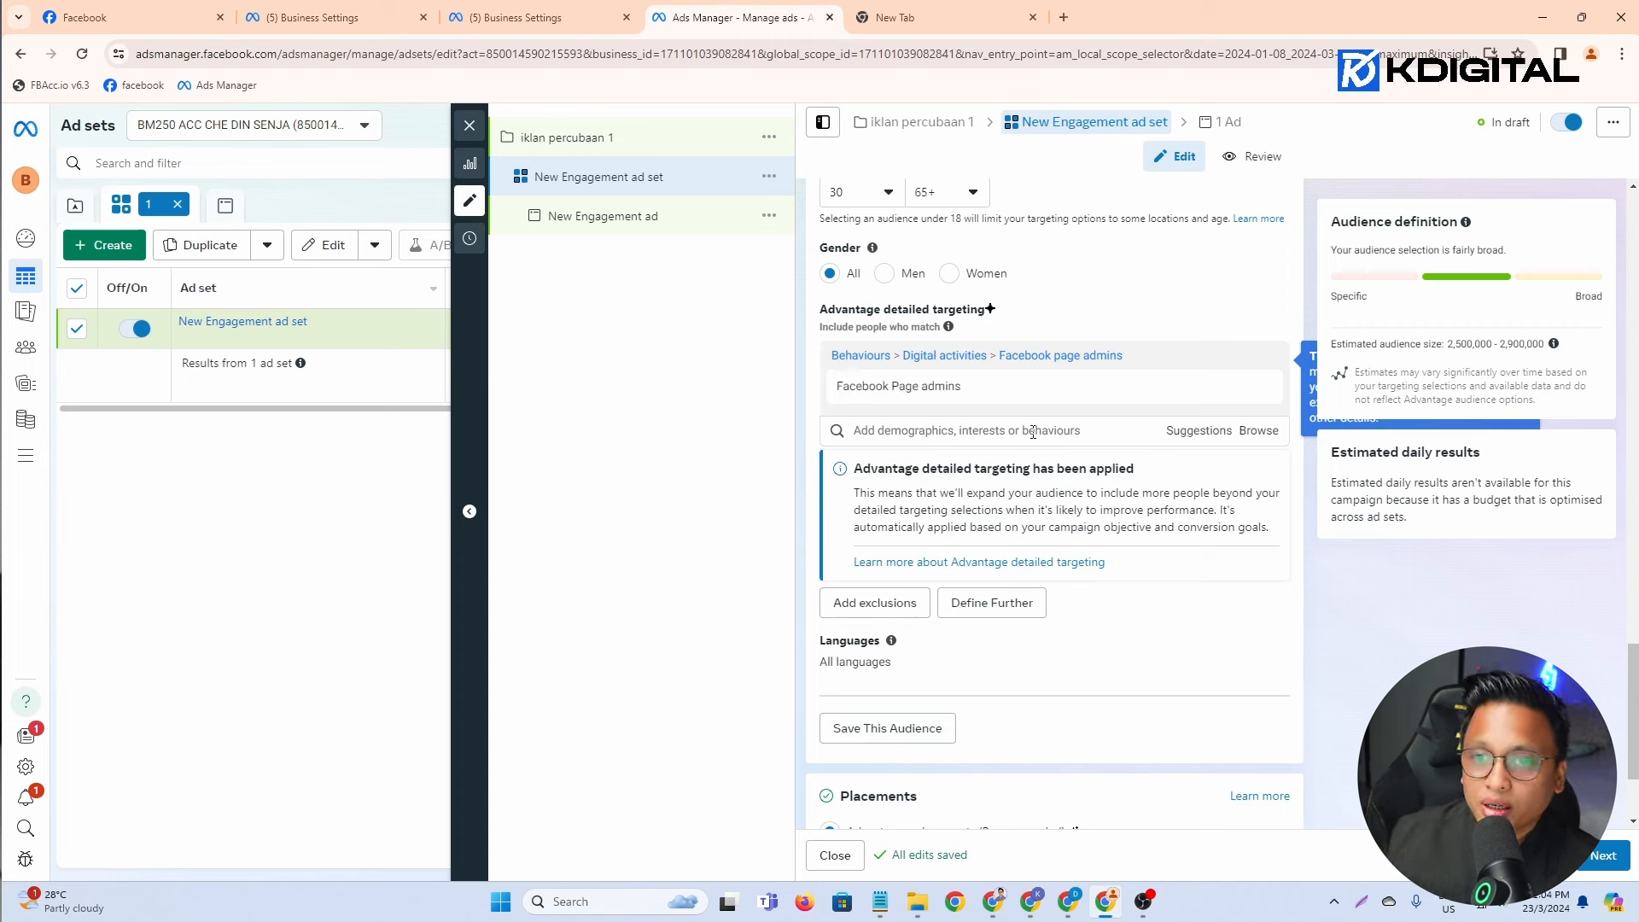
# Step: Browse the detailed targeting categories through Demographics and Education down to Education level
pyautogui.click(1033, 432)
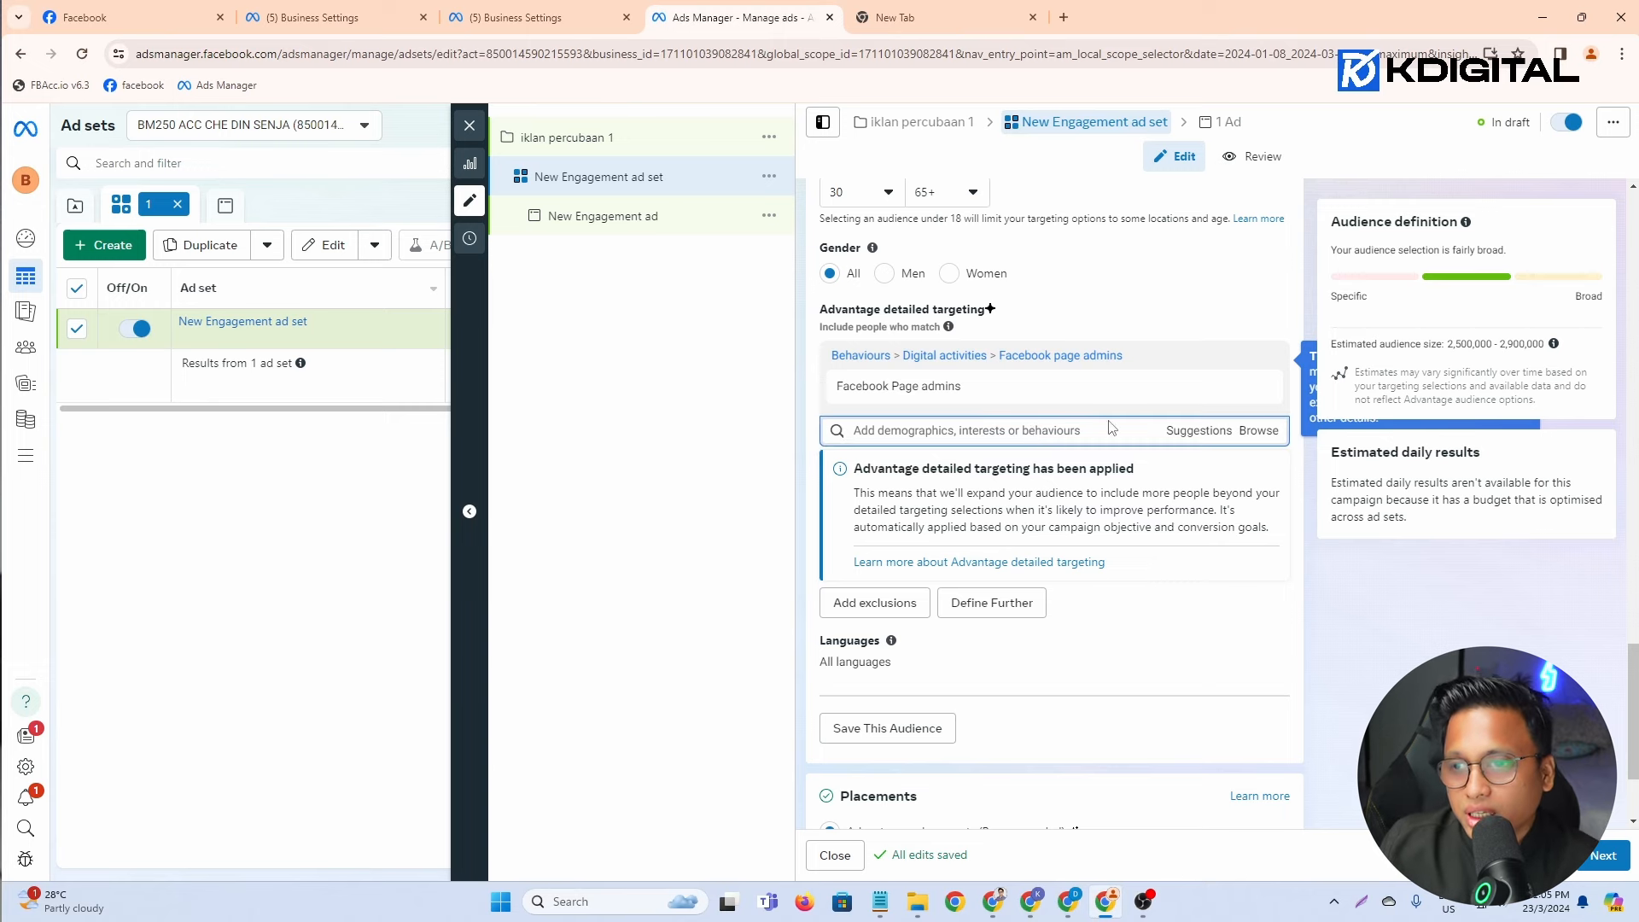
pyautogui.click(1261, 432)
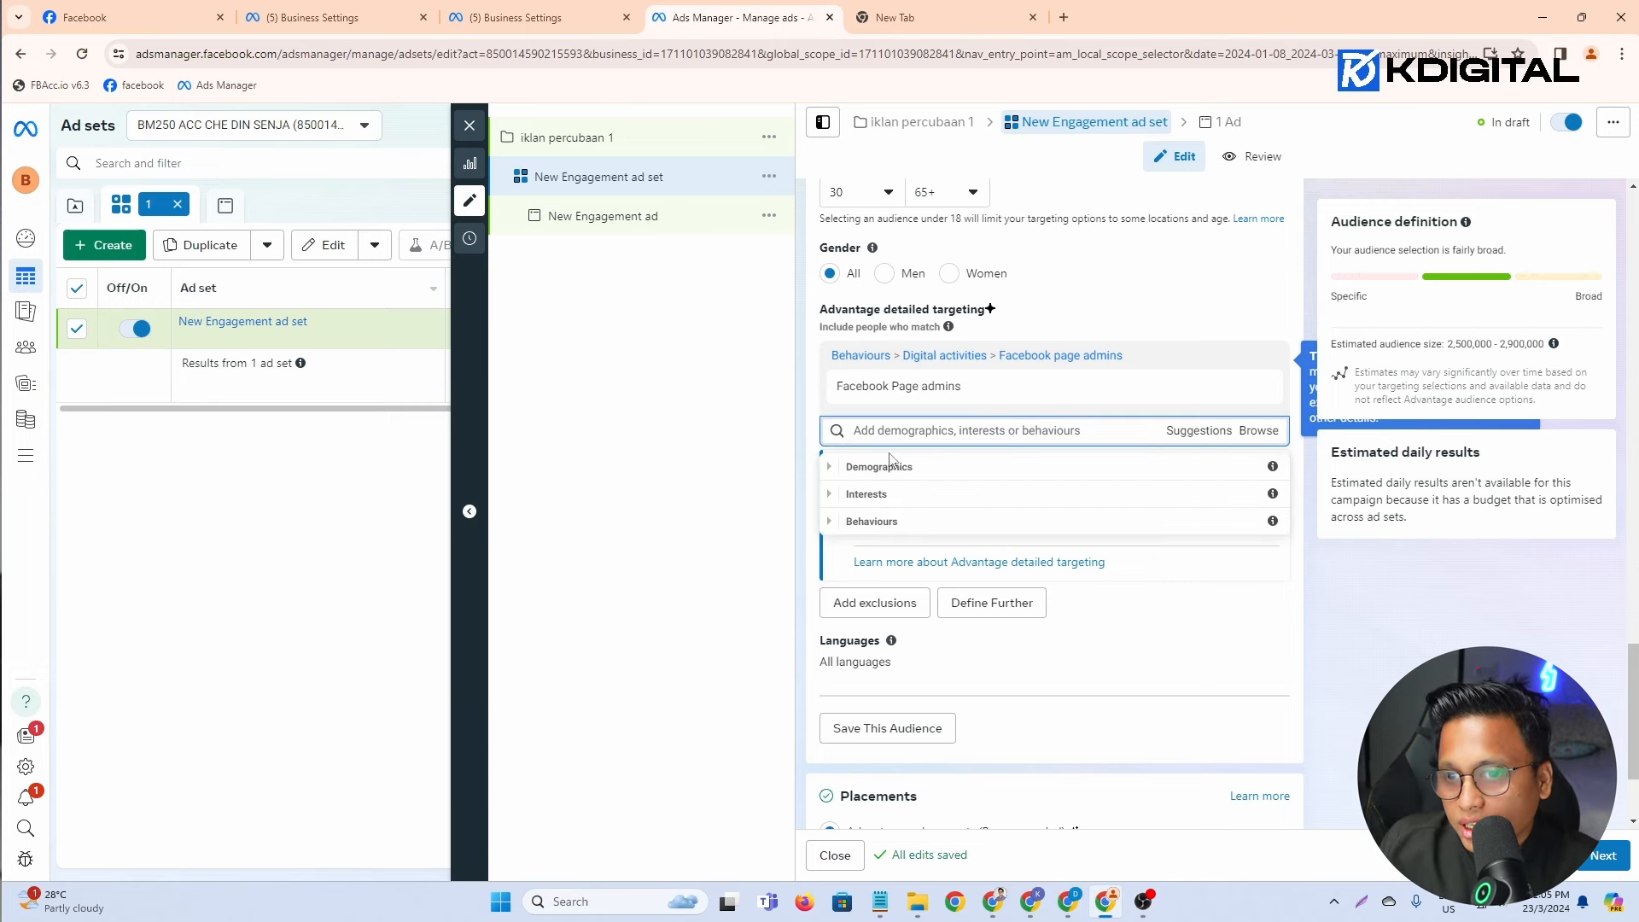
pyautogui.click(832, 471)
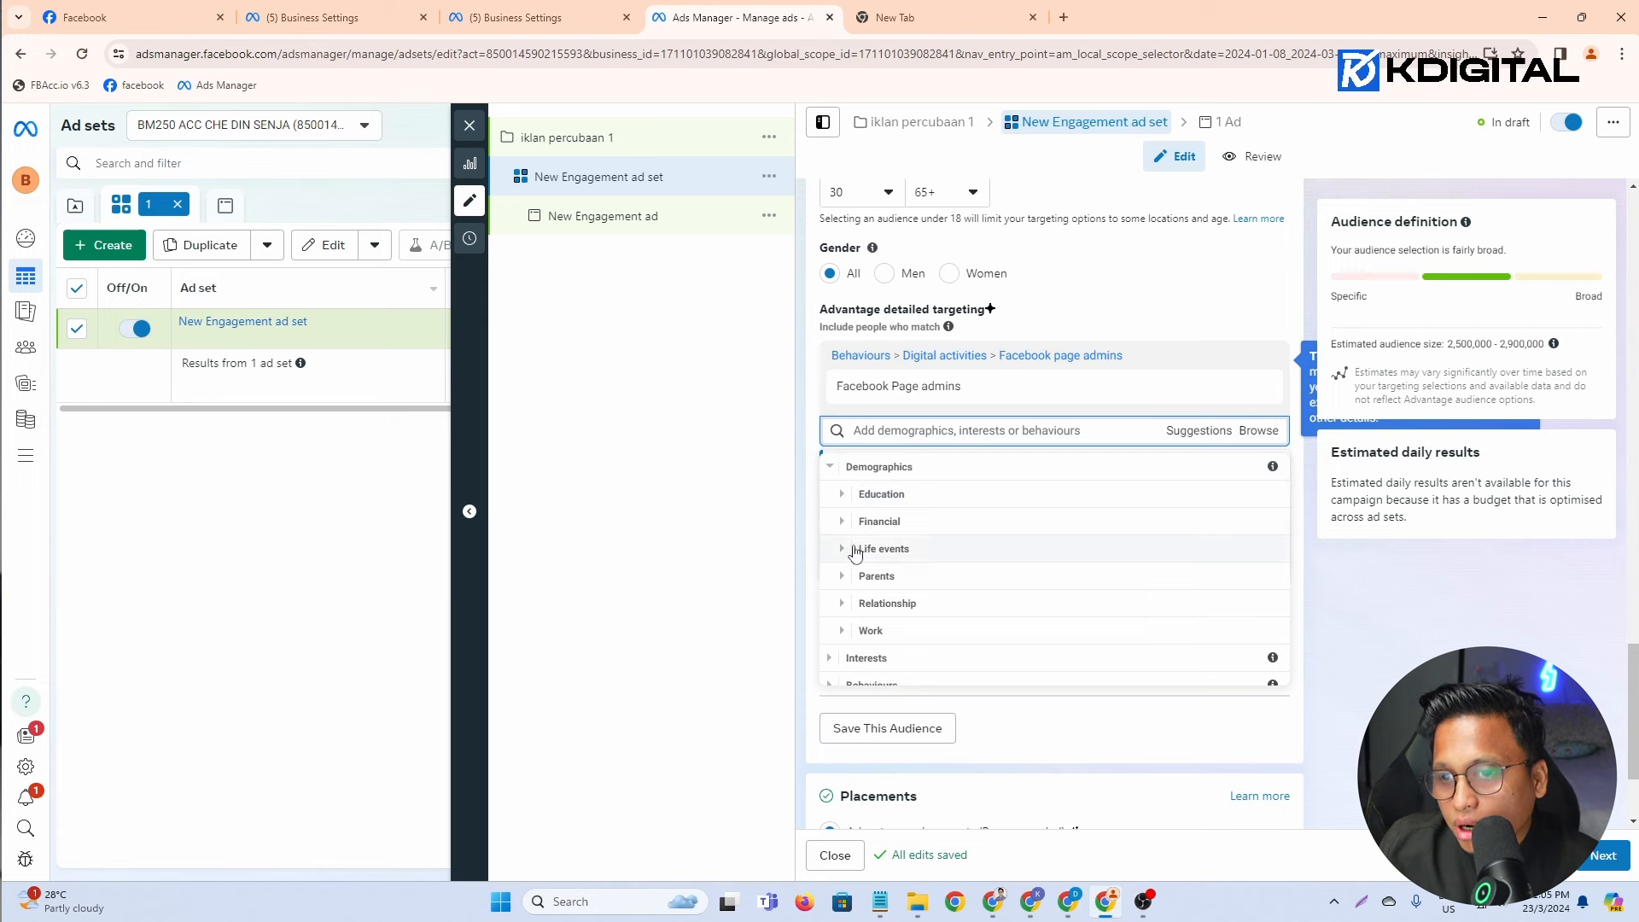
pyautogui.click(846, 494)
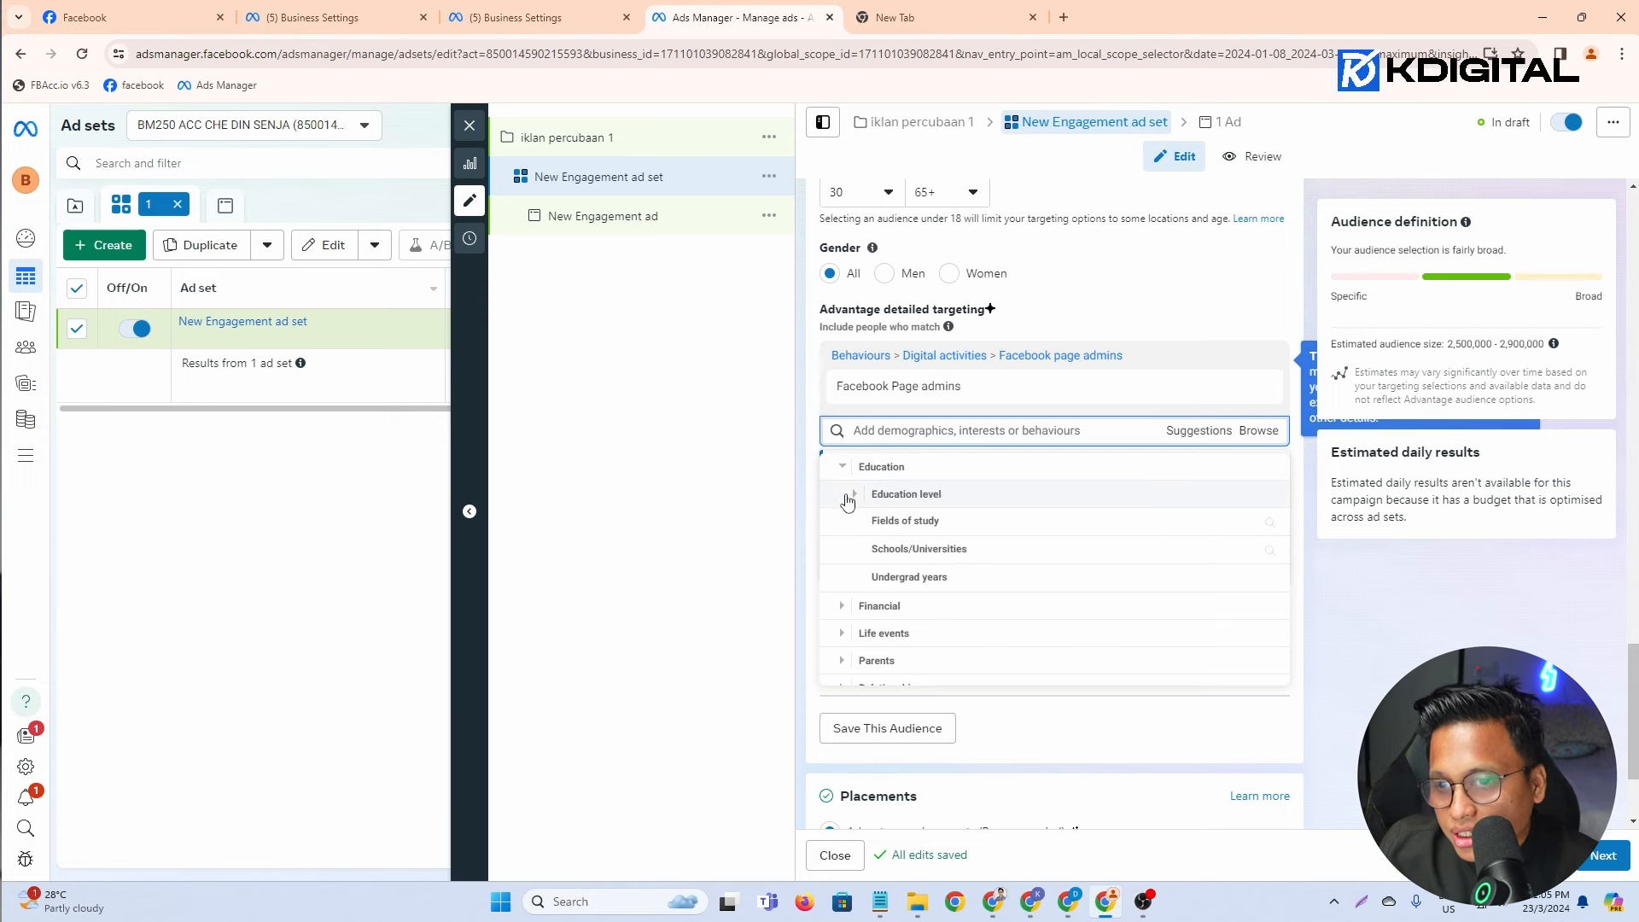
pyautogui.click(856, 495)
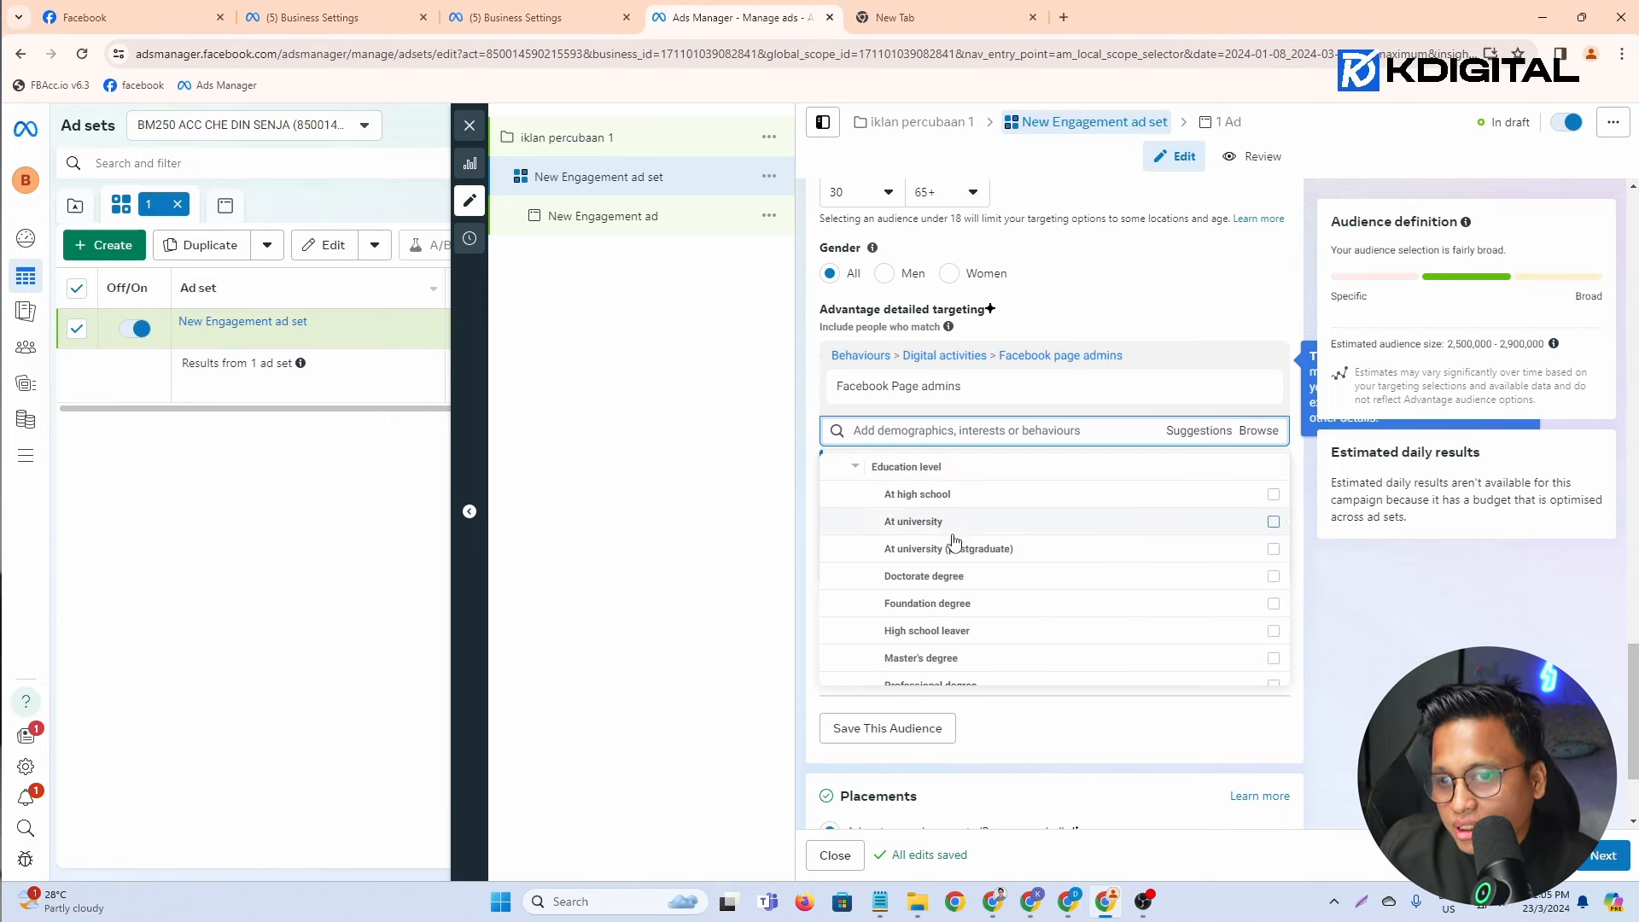
pyautogui.click(855, 468)
# Step: Search the detailed targeting options for "malaysia" without adding any, and review the audience's language setting
pyautogui.click(920, 435)
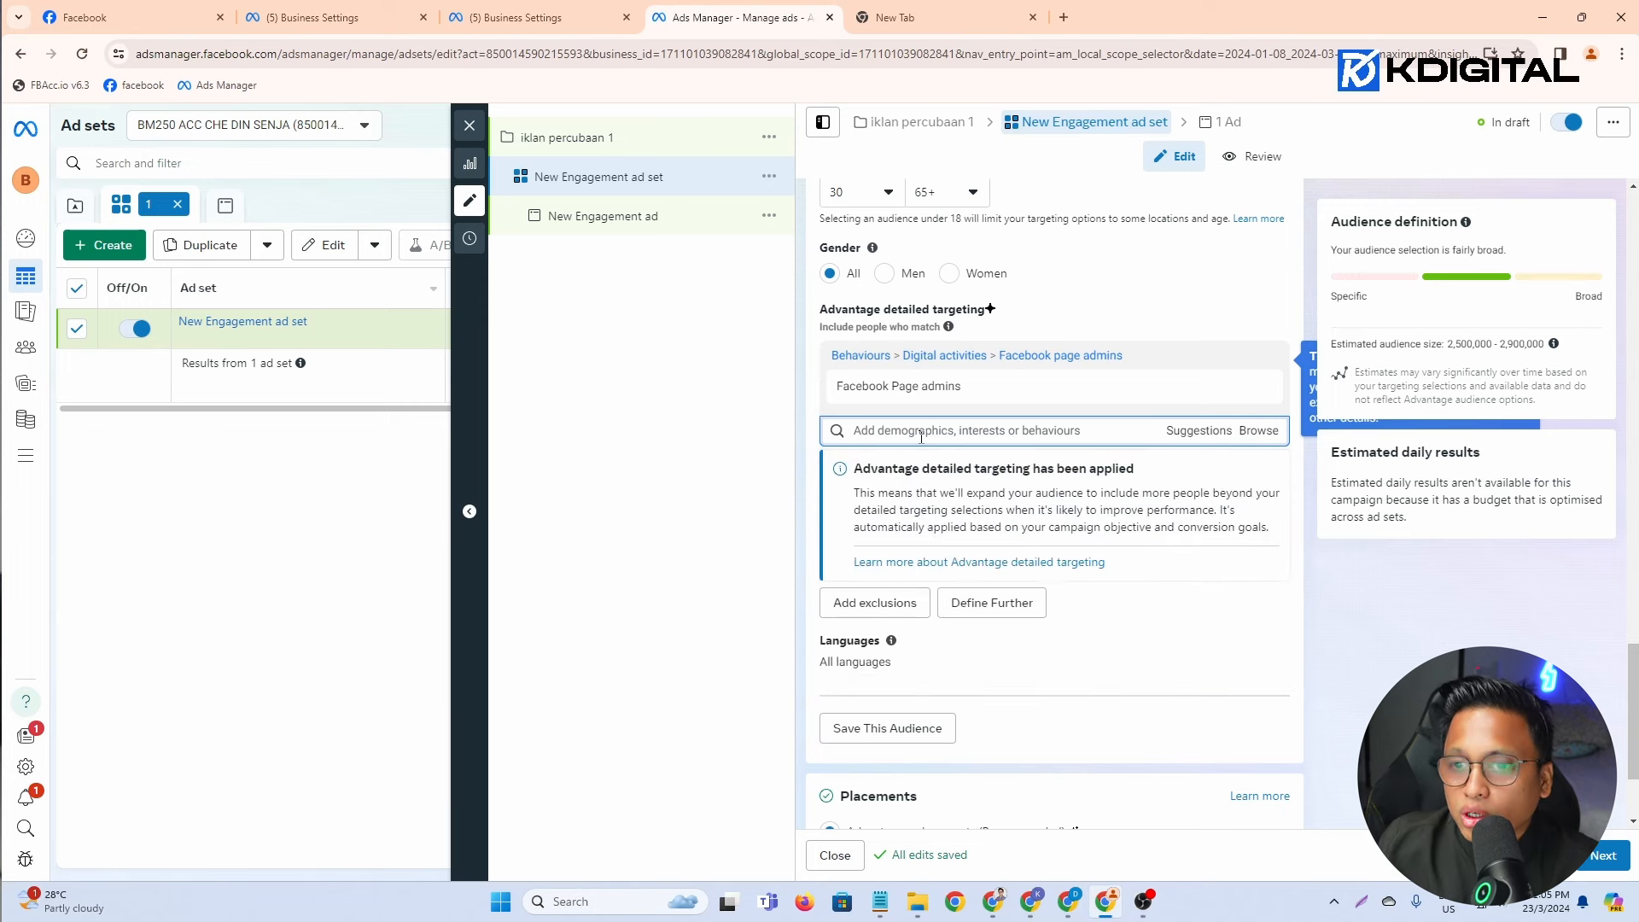
pyautogui.write('malaysia')
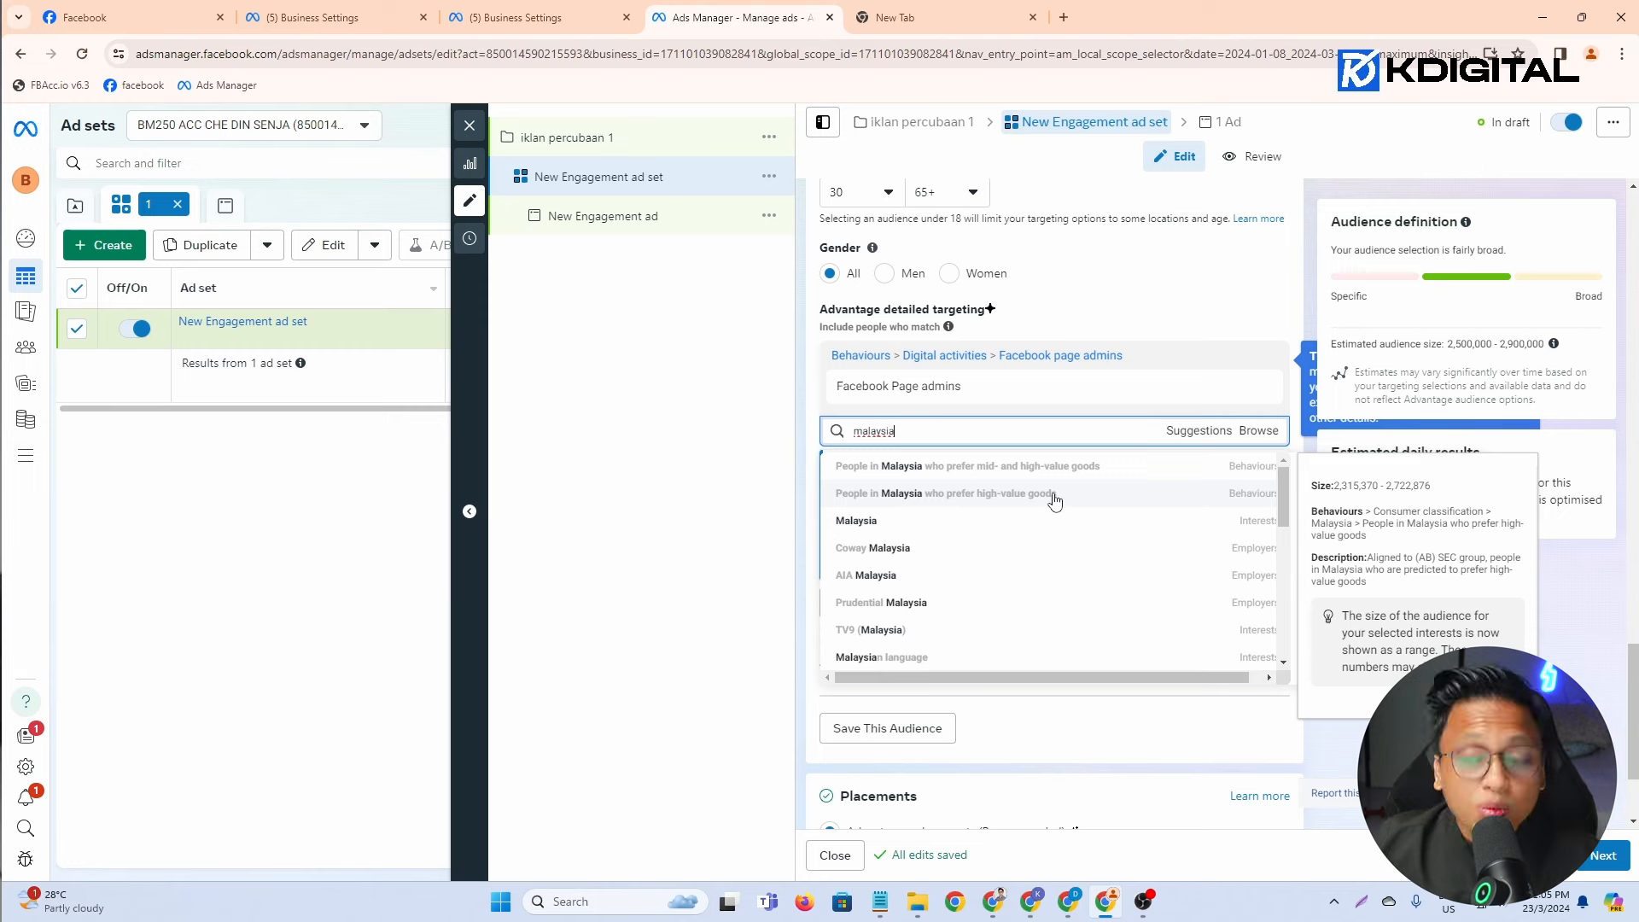
pyautogui.click(783, 509)
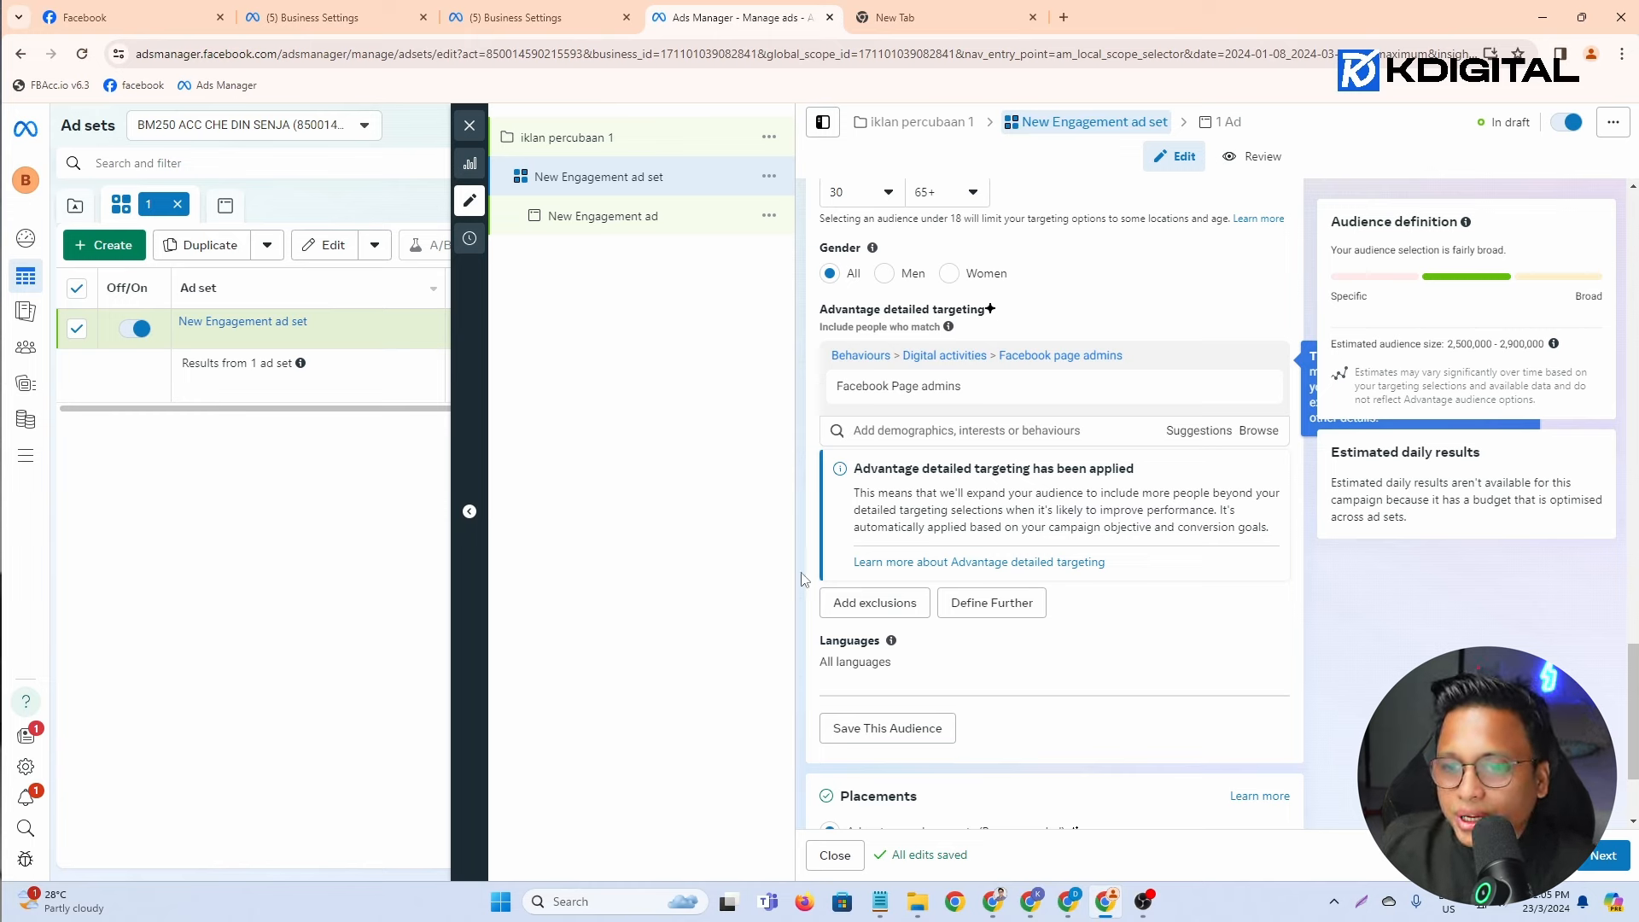
pyautogui.click(881, 438)
pyautogui.scroll(-2, 826, 405)
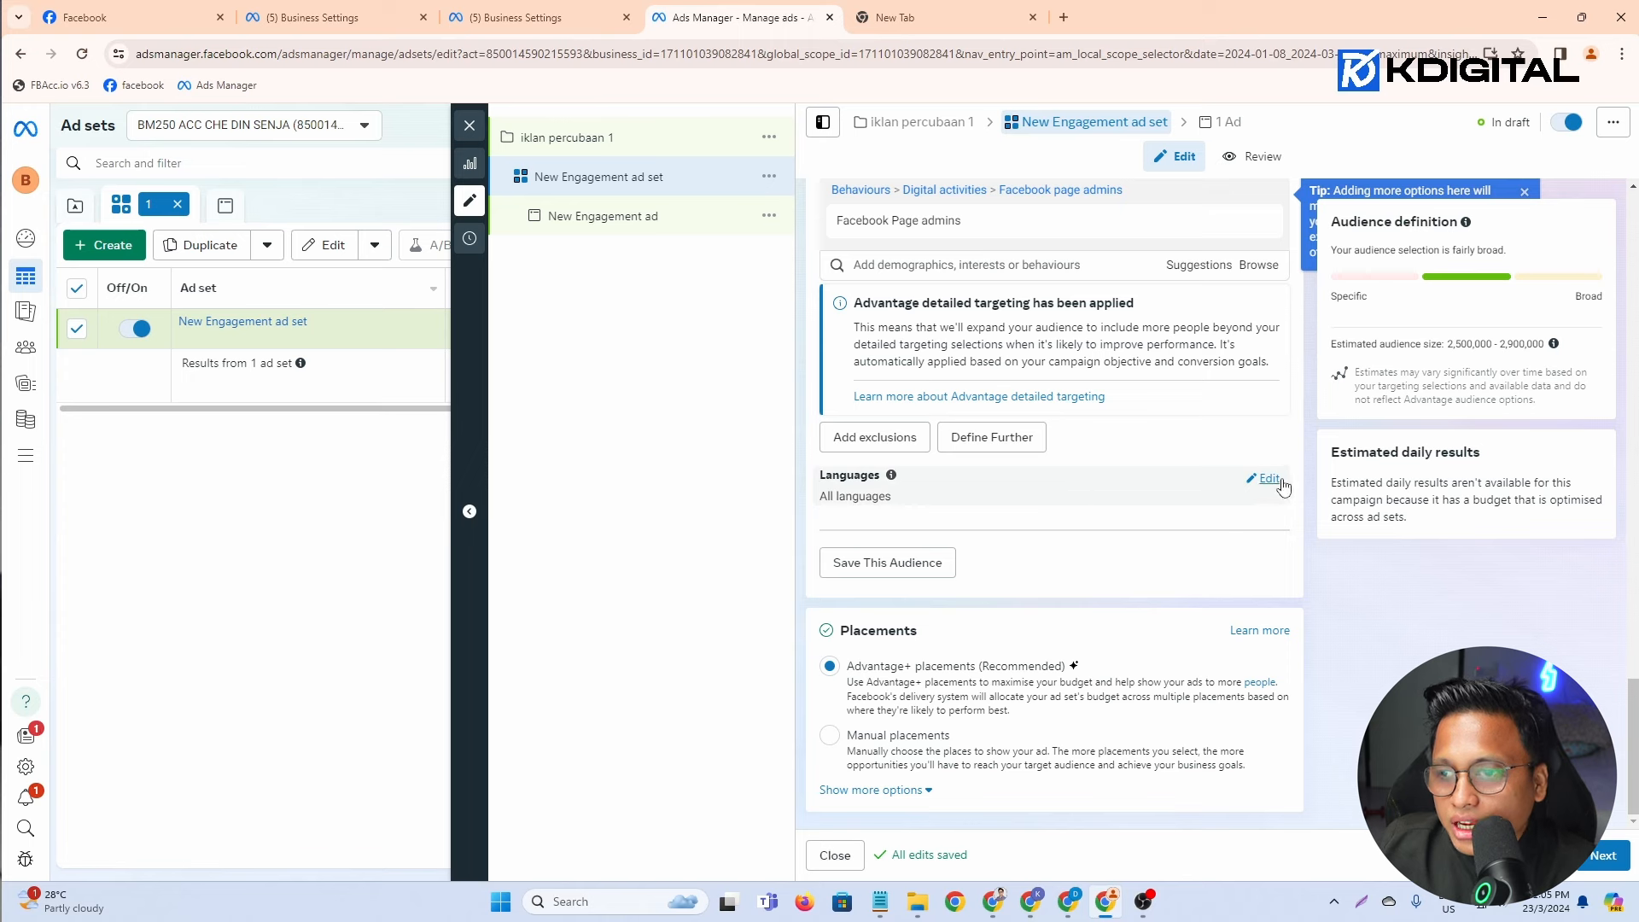
pyautogui.moveTo(828, 504); pyautogui.dragTo(935, 502)
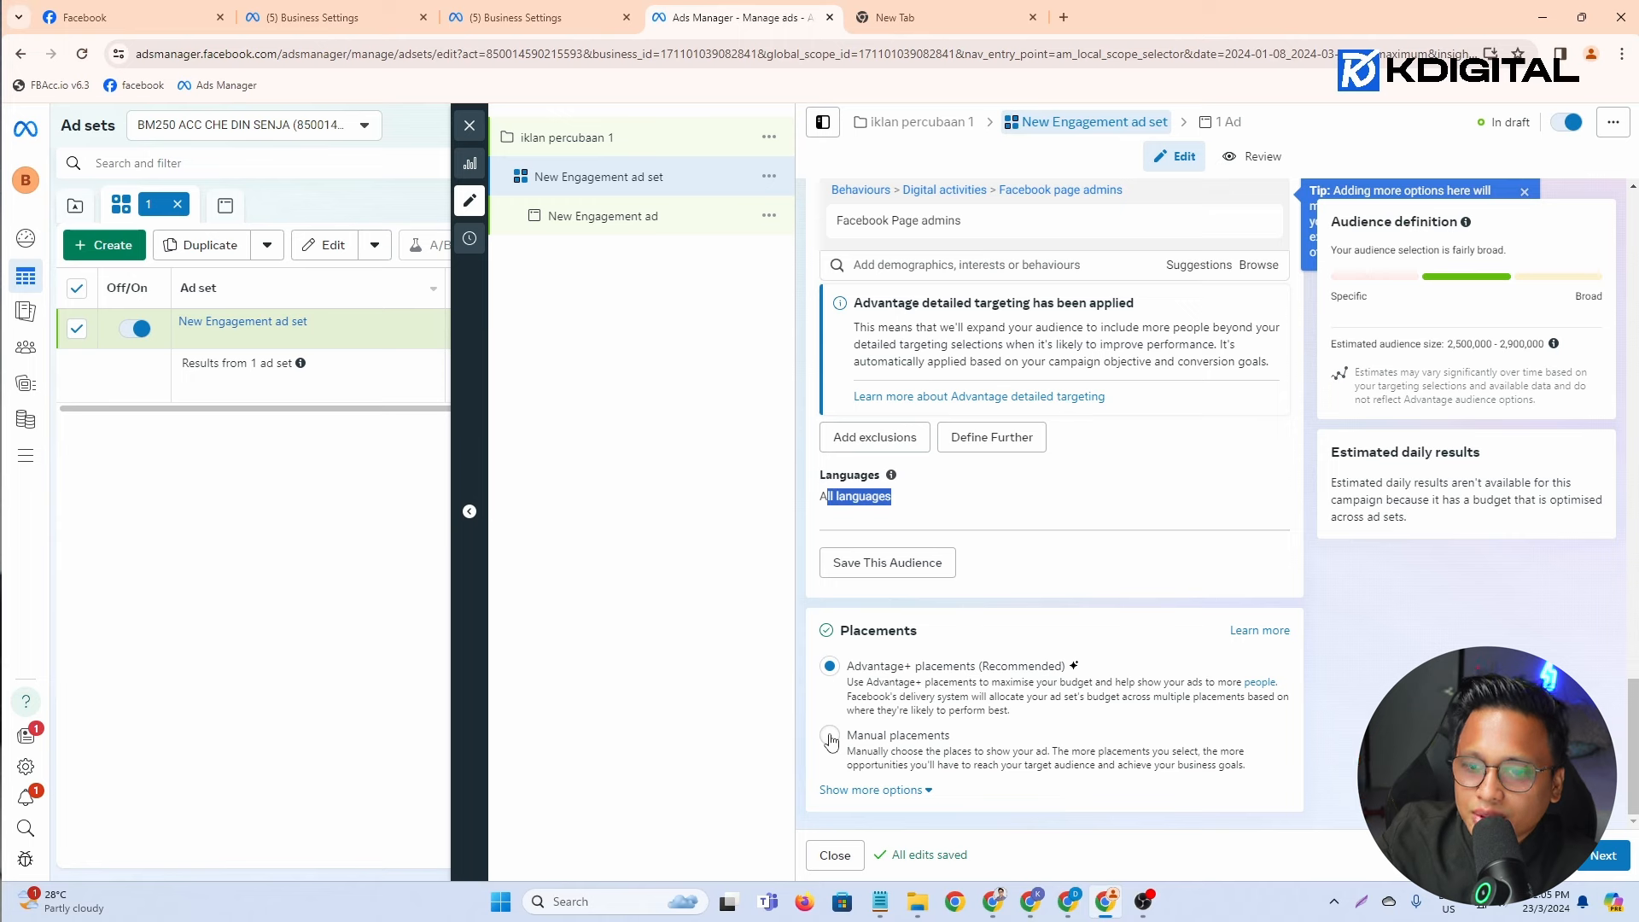
# Step: Switch the ad set to manual placements and limit the devices to Mobile by excluding Desktop
pyautogui.moveTo(897, 630); pyautogui.dragTo(852, 632)
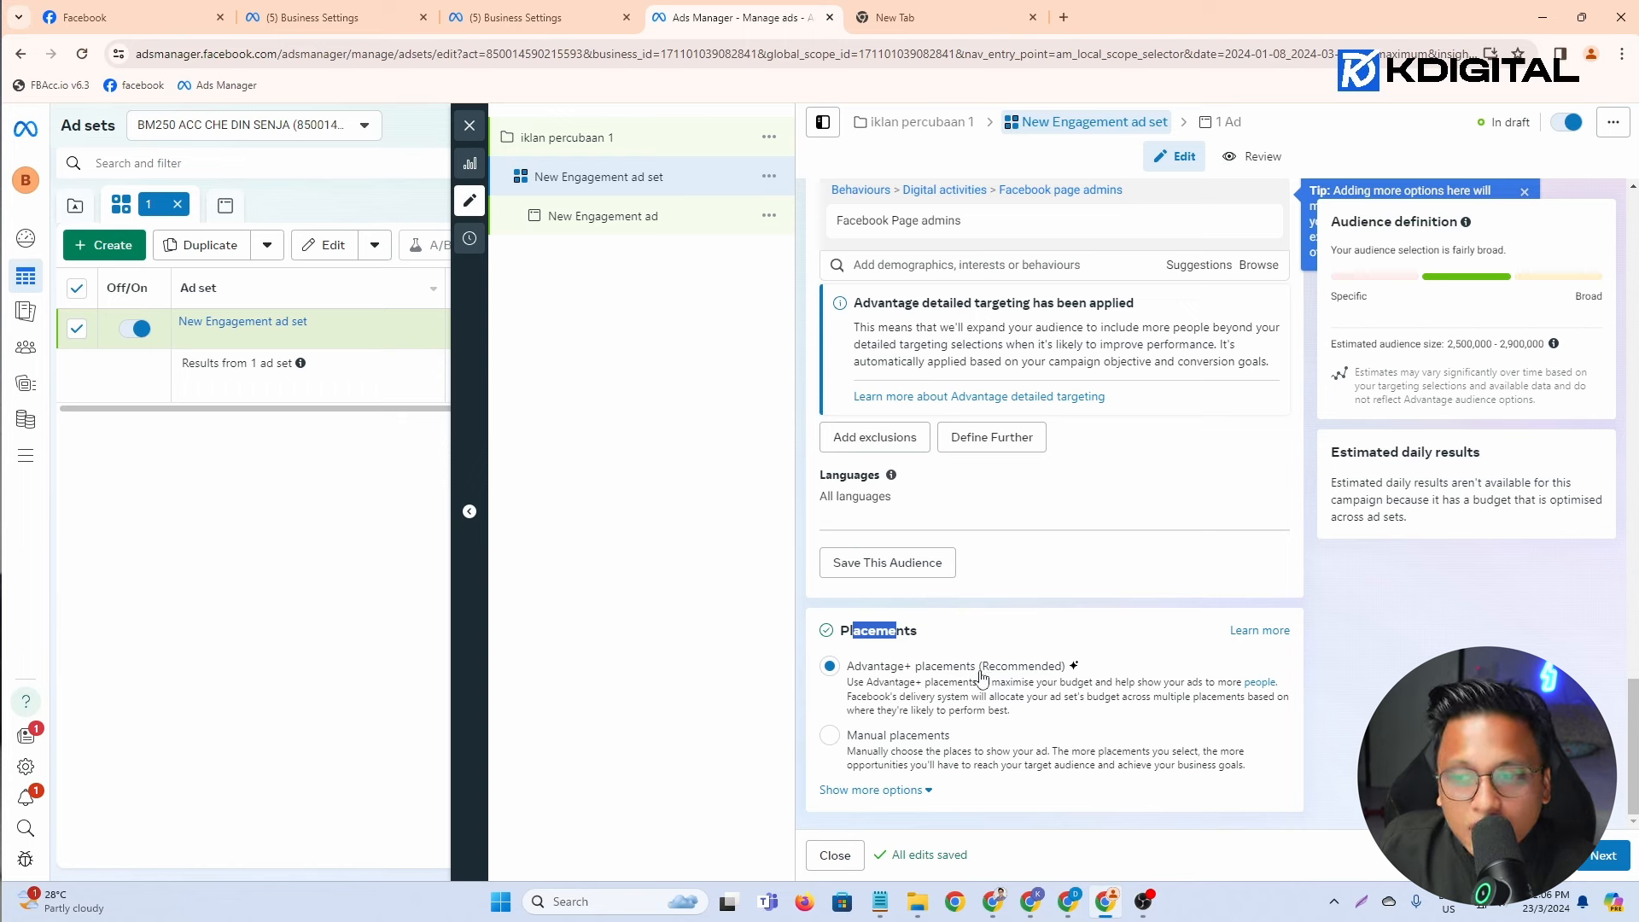
pyautogui.click(830, 736)
pyautogui.scroll(-4, 835, 649)
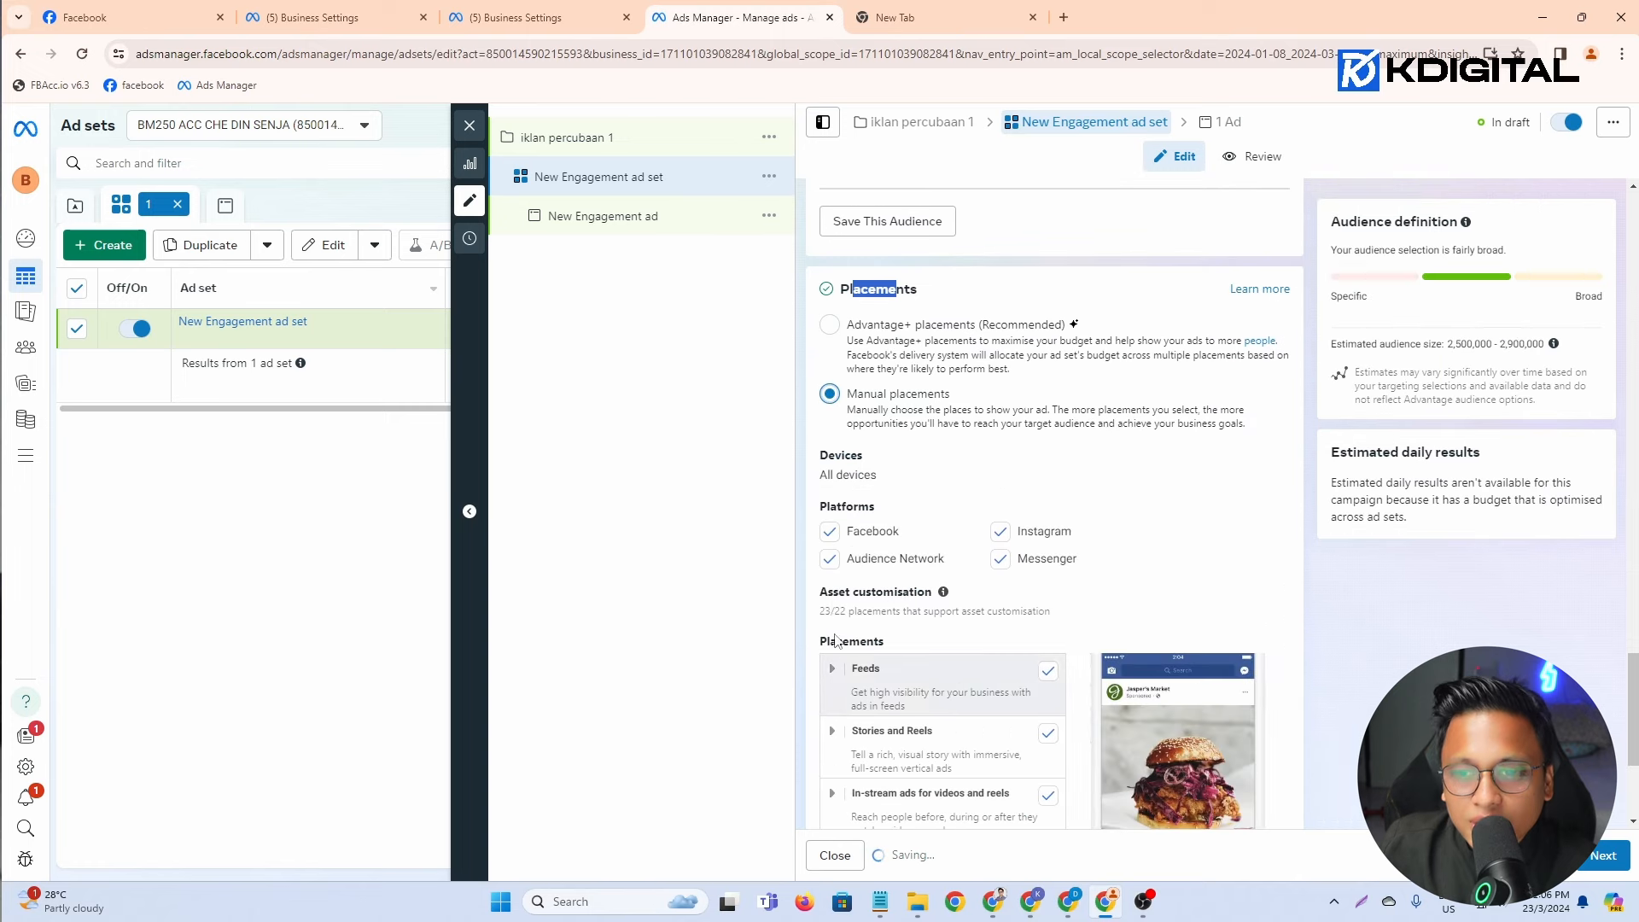
pyautogui.moveTo(829, 474); pyautogui.dragTo(890, 476)
pyautogui.click(1270, 459)
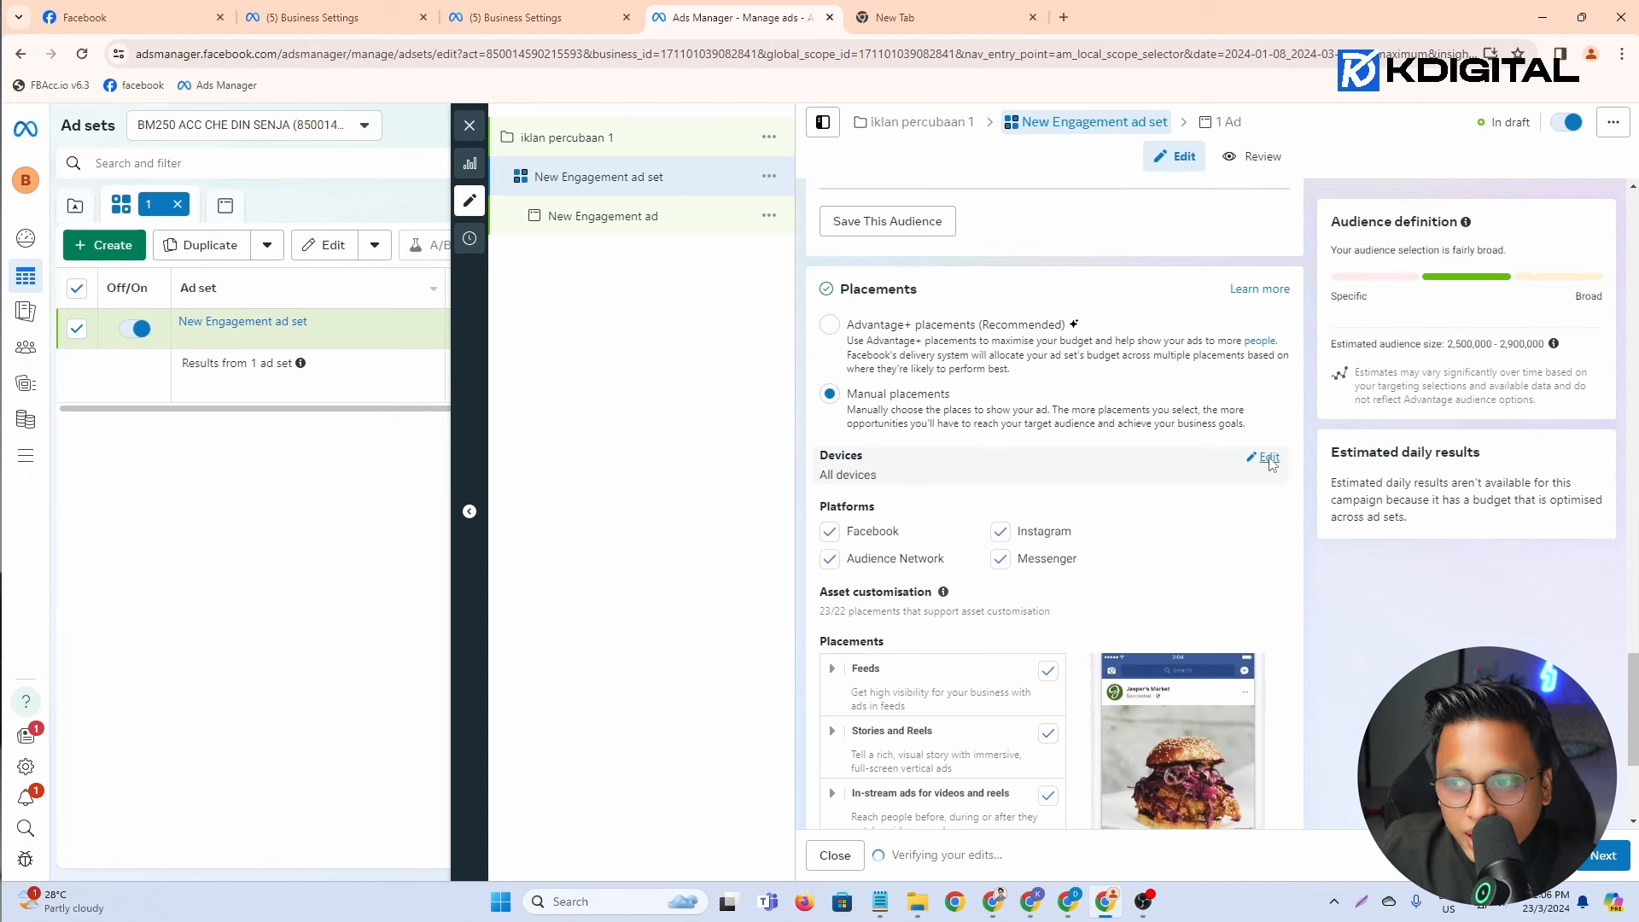
pyautogui.click(963, 483)
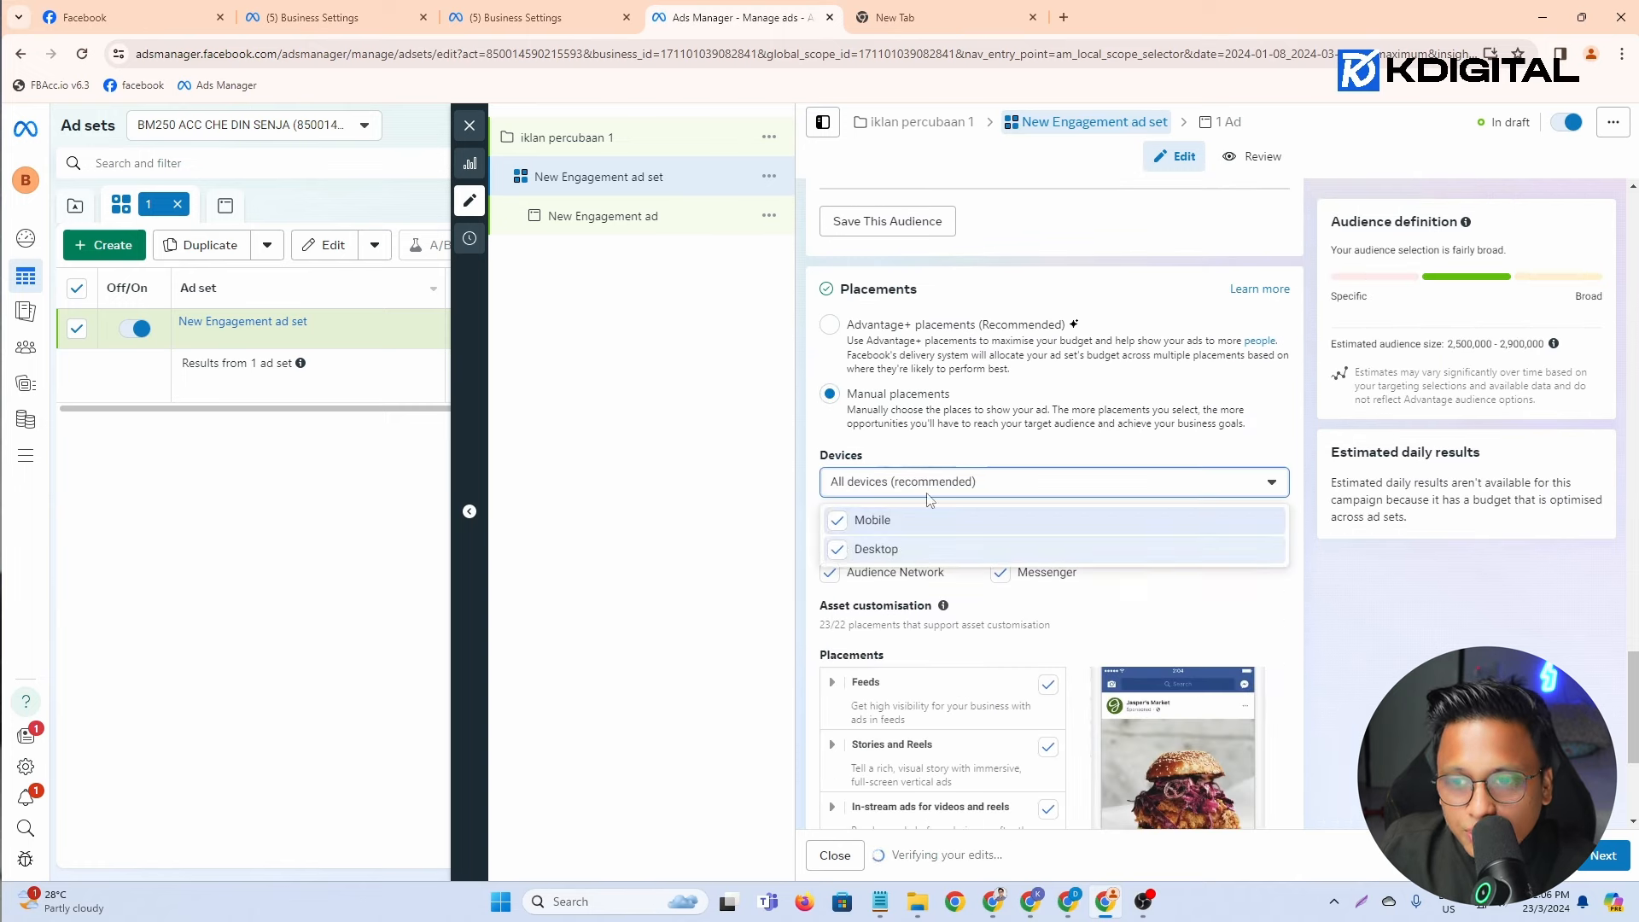
pyautogui.click(836, 550)
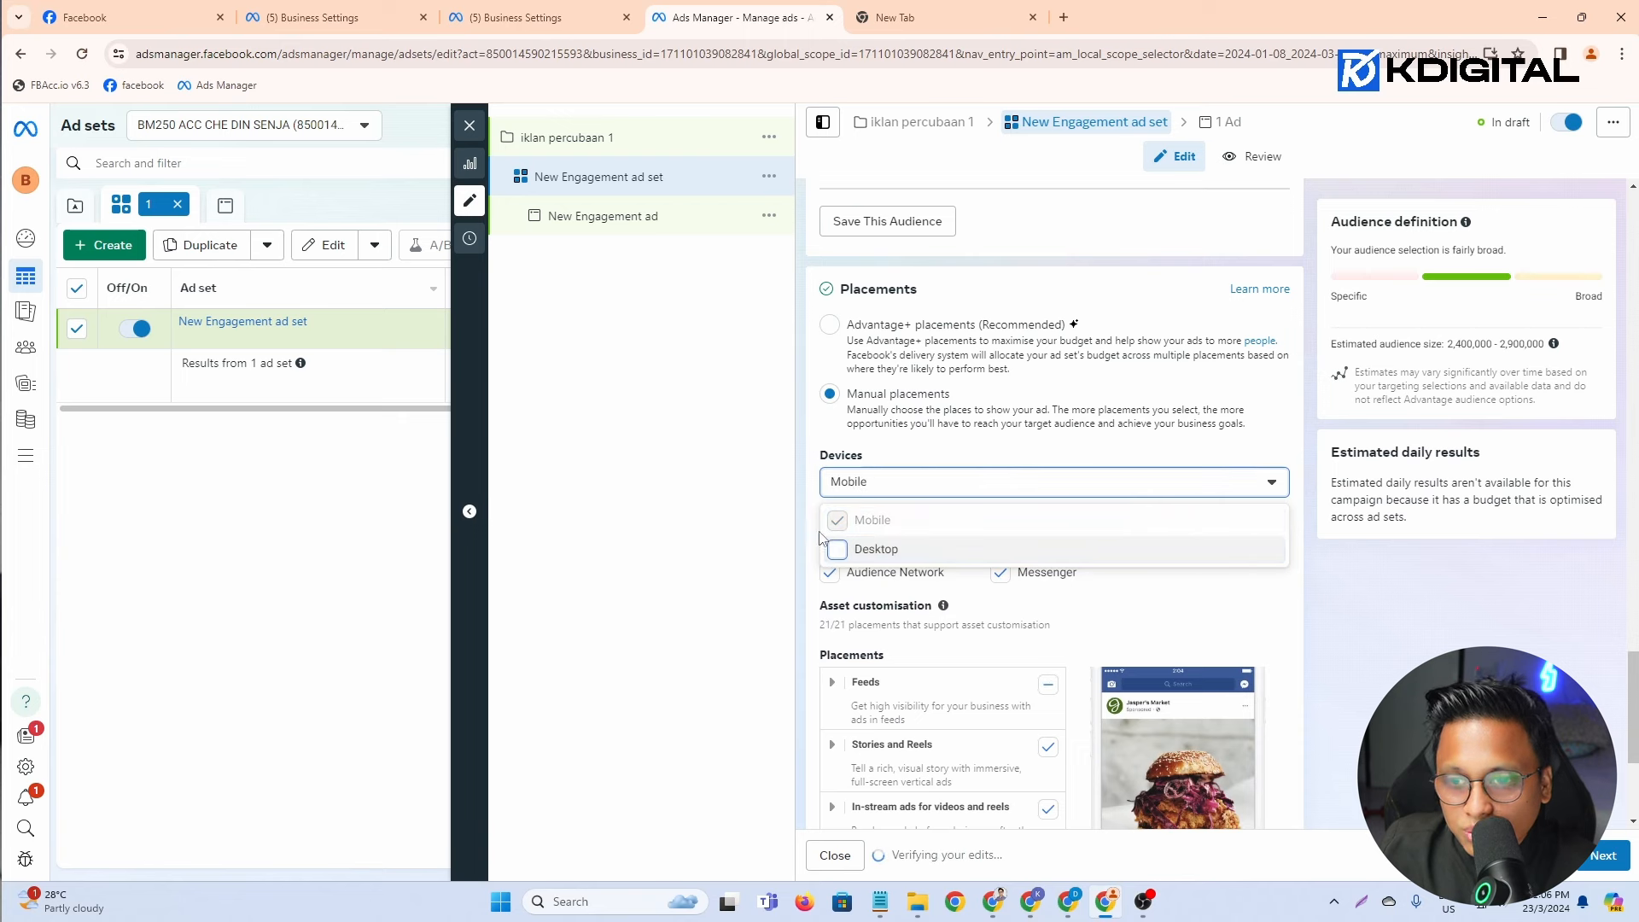
pyautogui.click(796, 535)
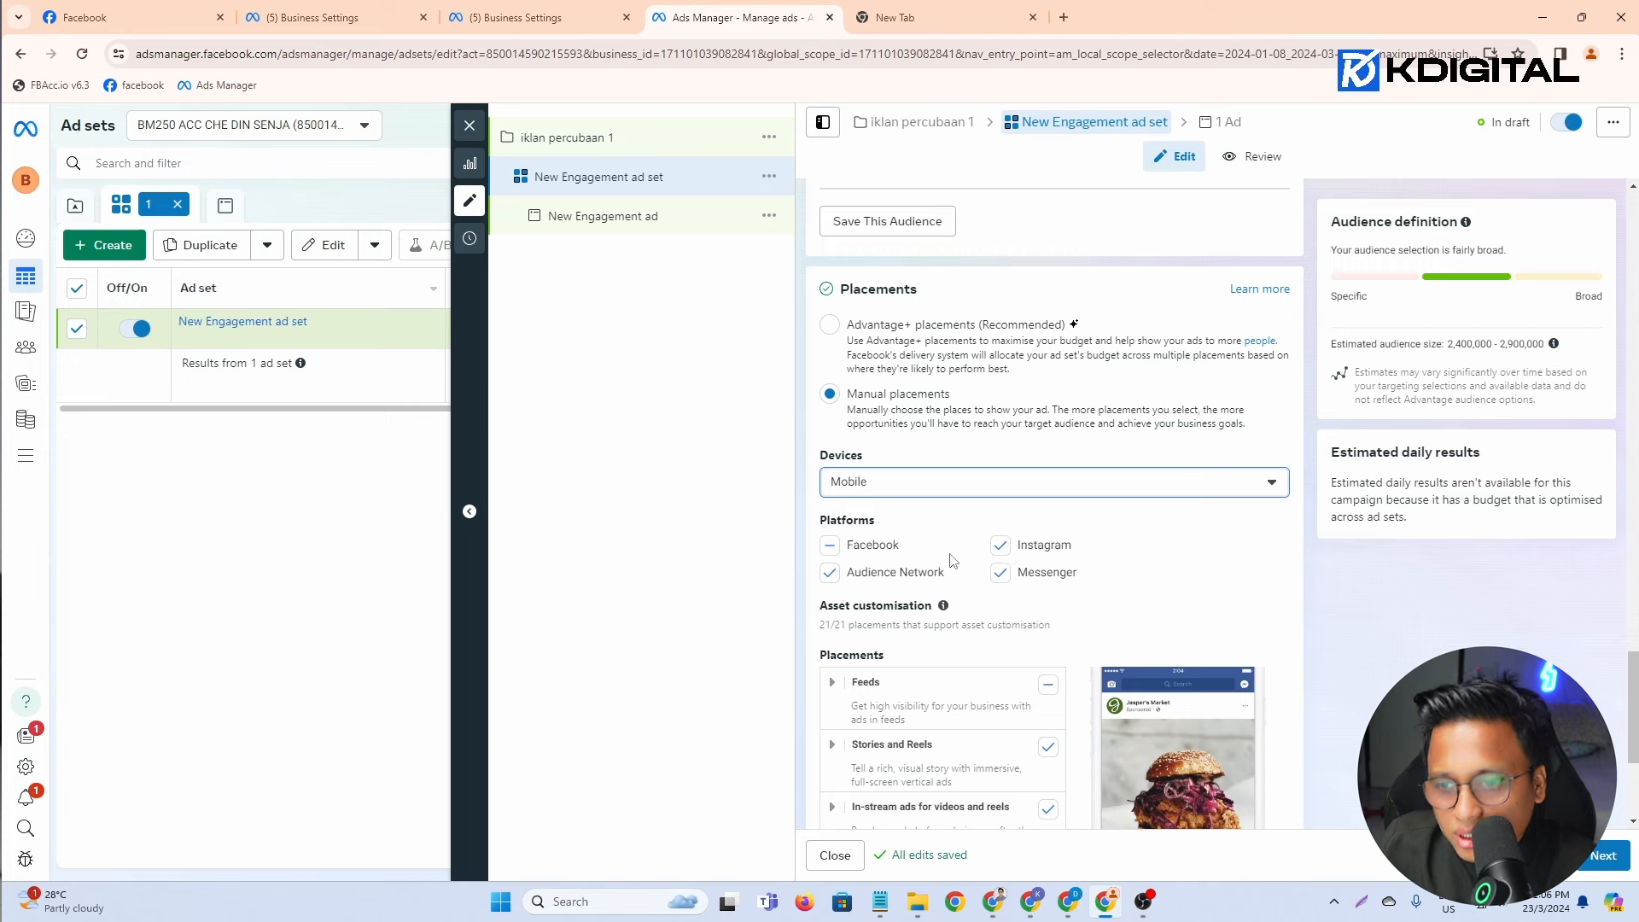
# Step: Remove Audience Network and Messenger from the placement platforms and review the list of placements
pyautogui.click(828, 574)
pyautogui.click(997, 574)
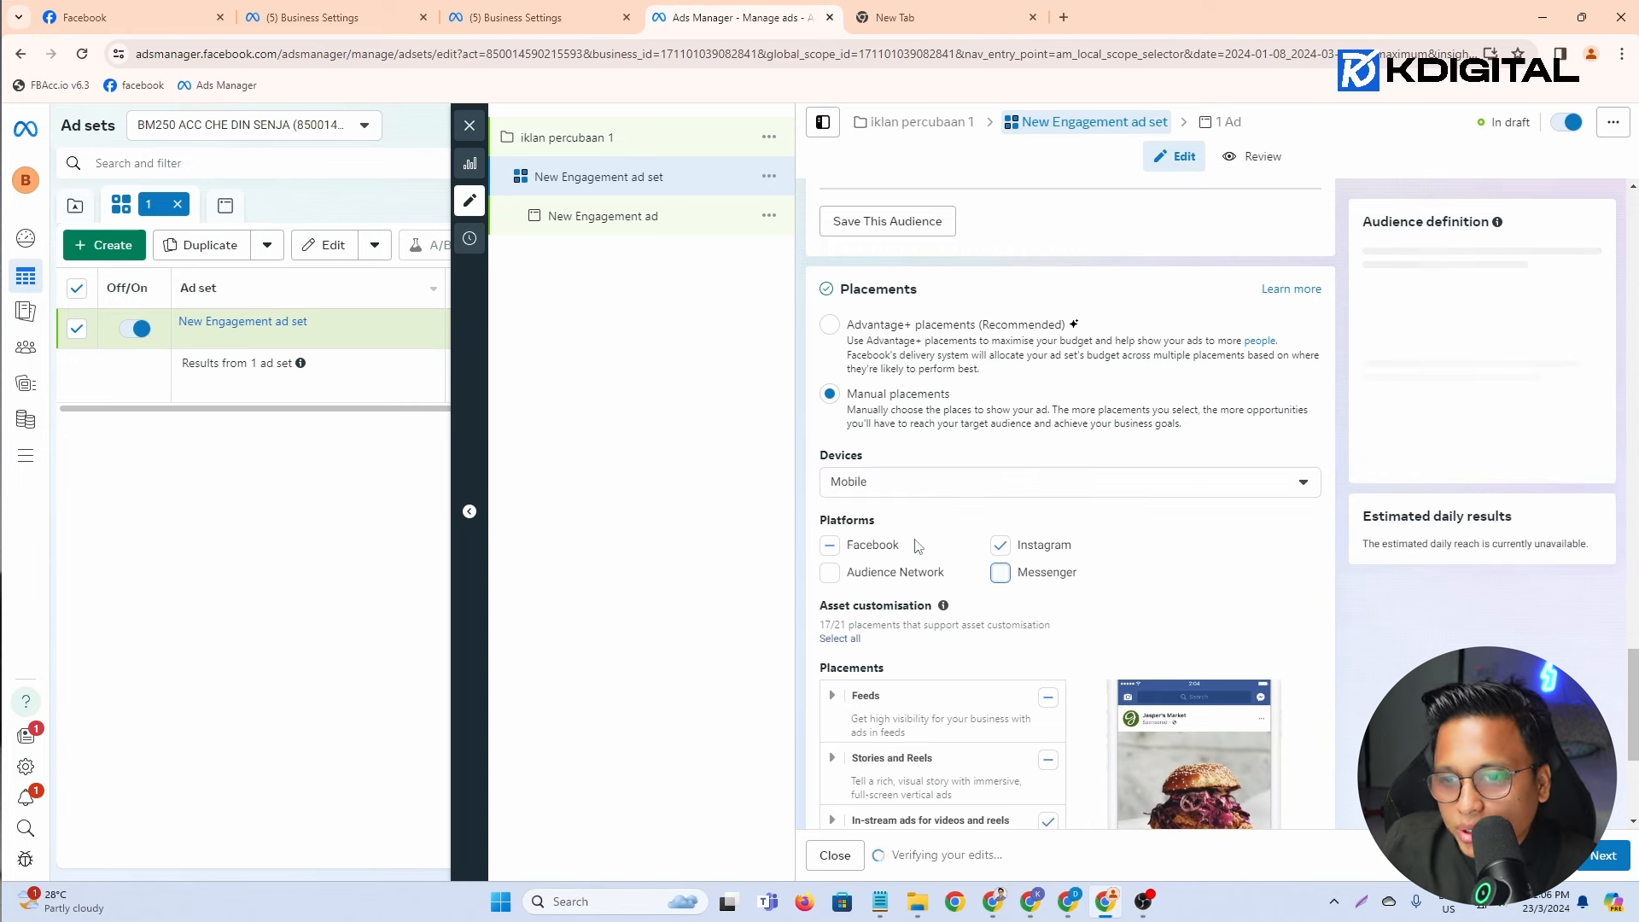
pyautogui.scroll(-3, 1004, 560)
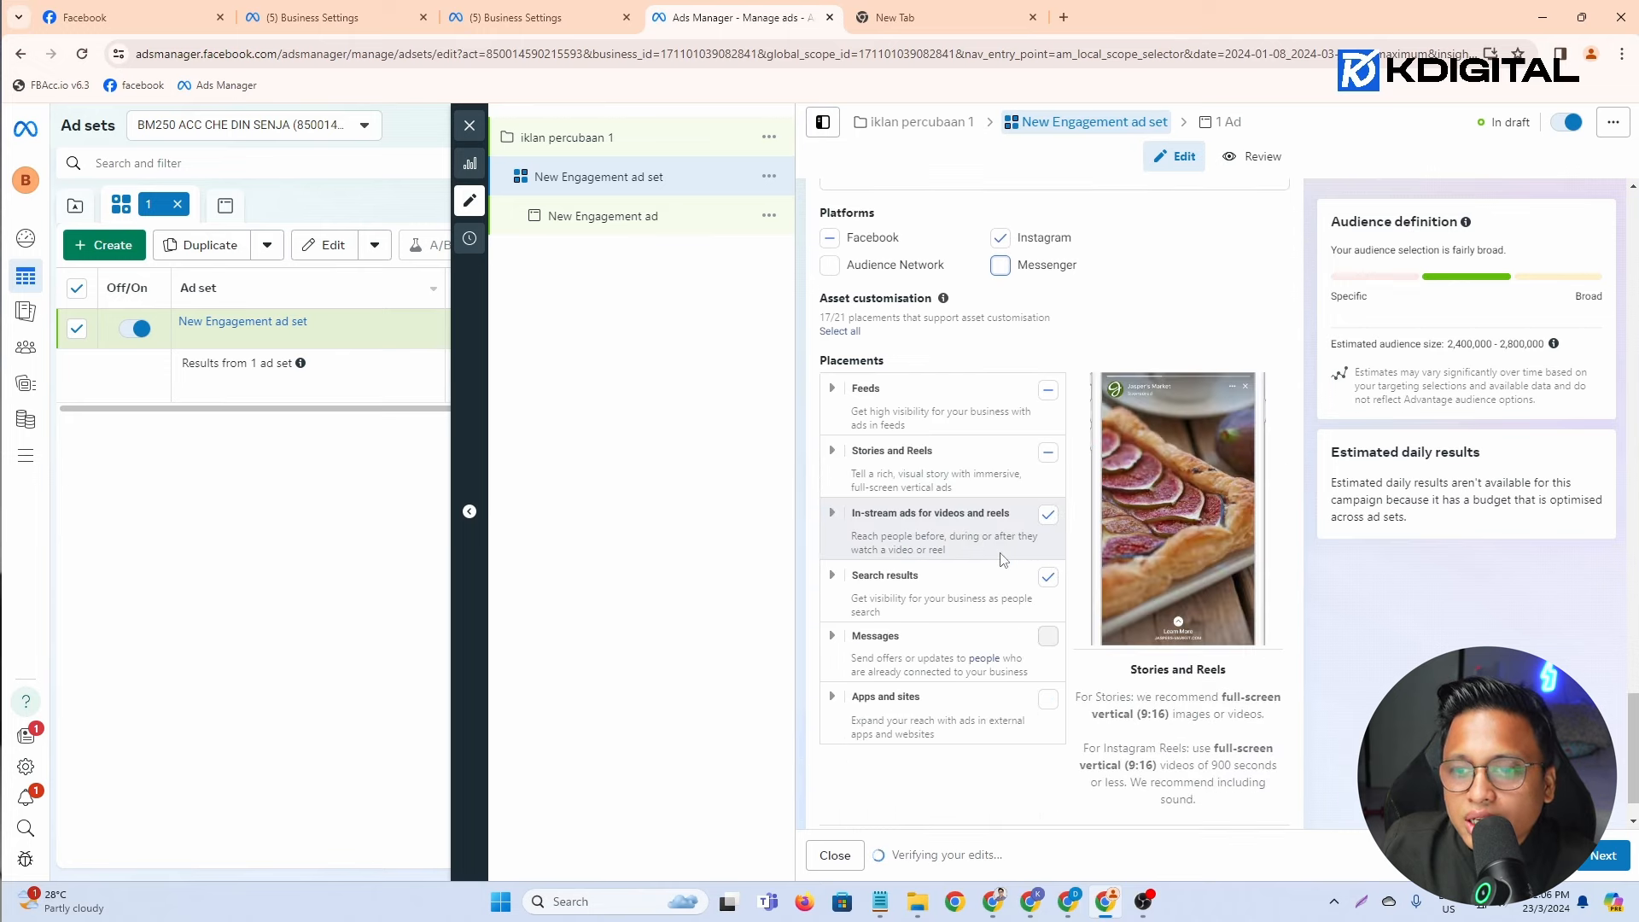
pyautogui.scroll(3, 833, 645)
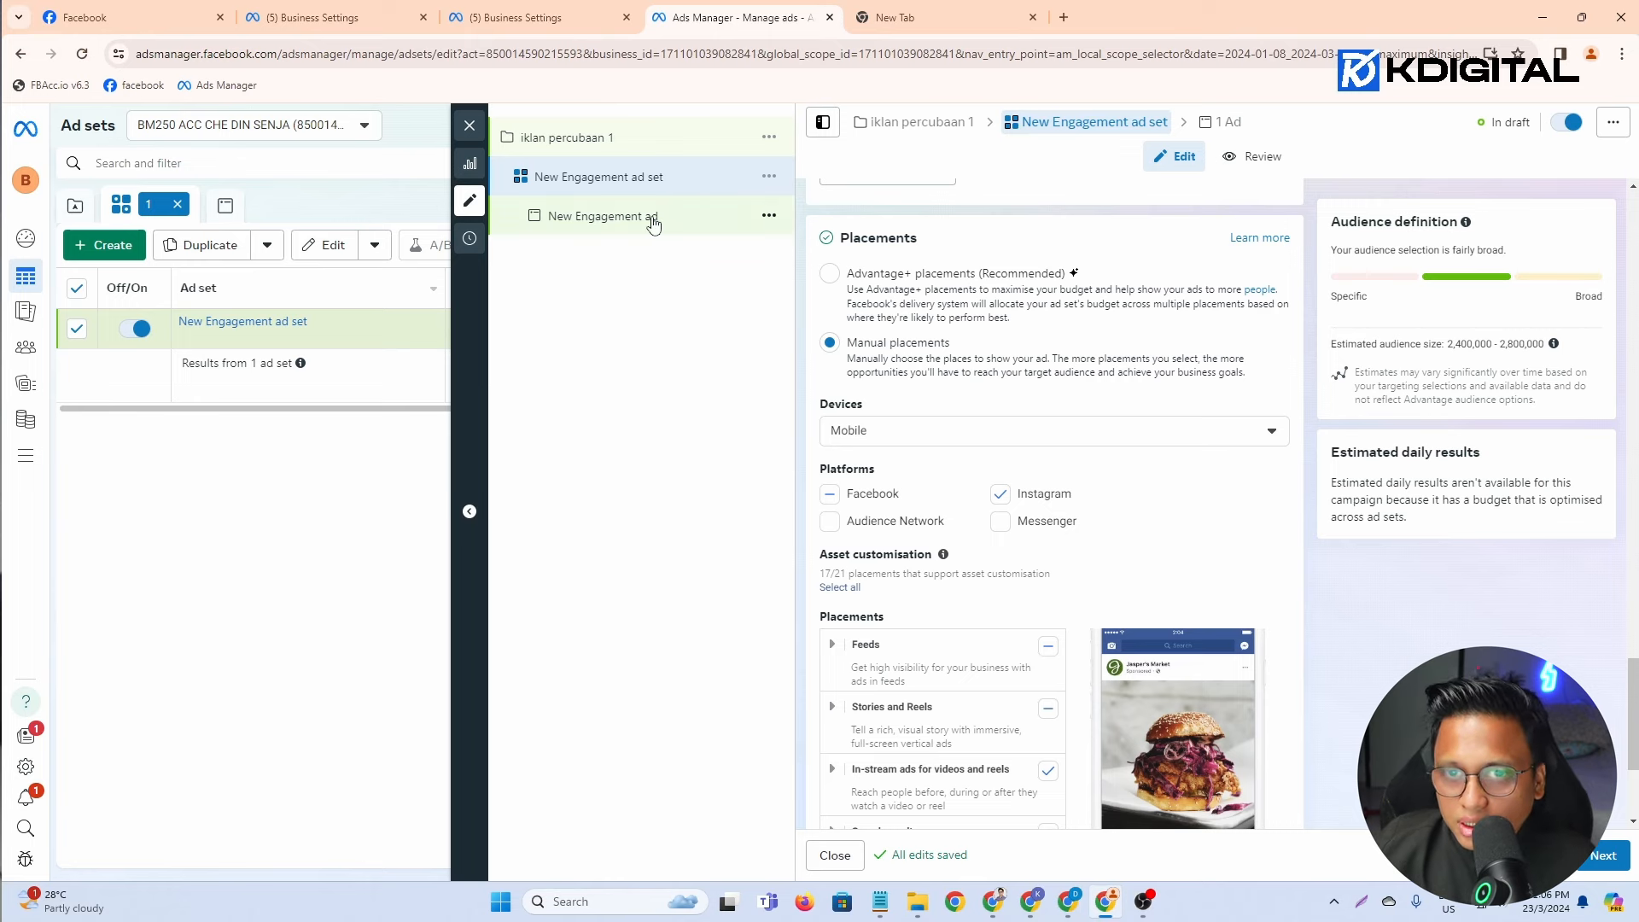
pyautogui.scroll(-3, 943, 397)
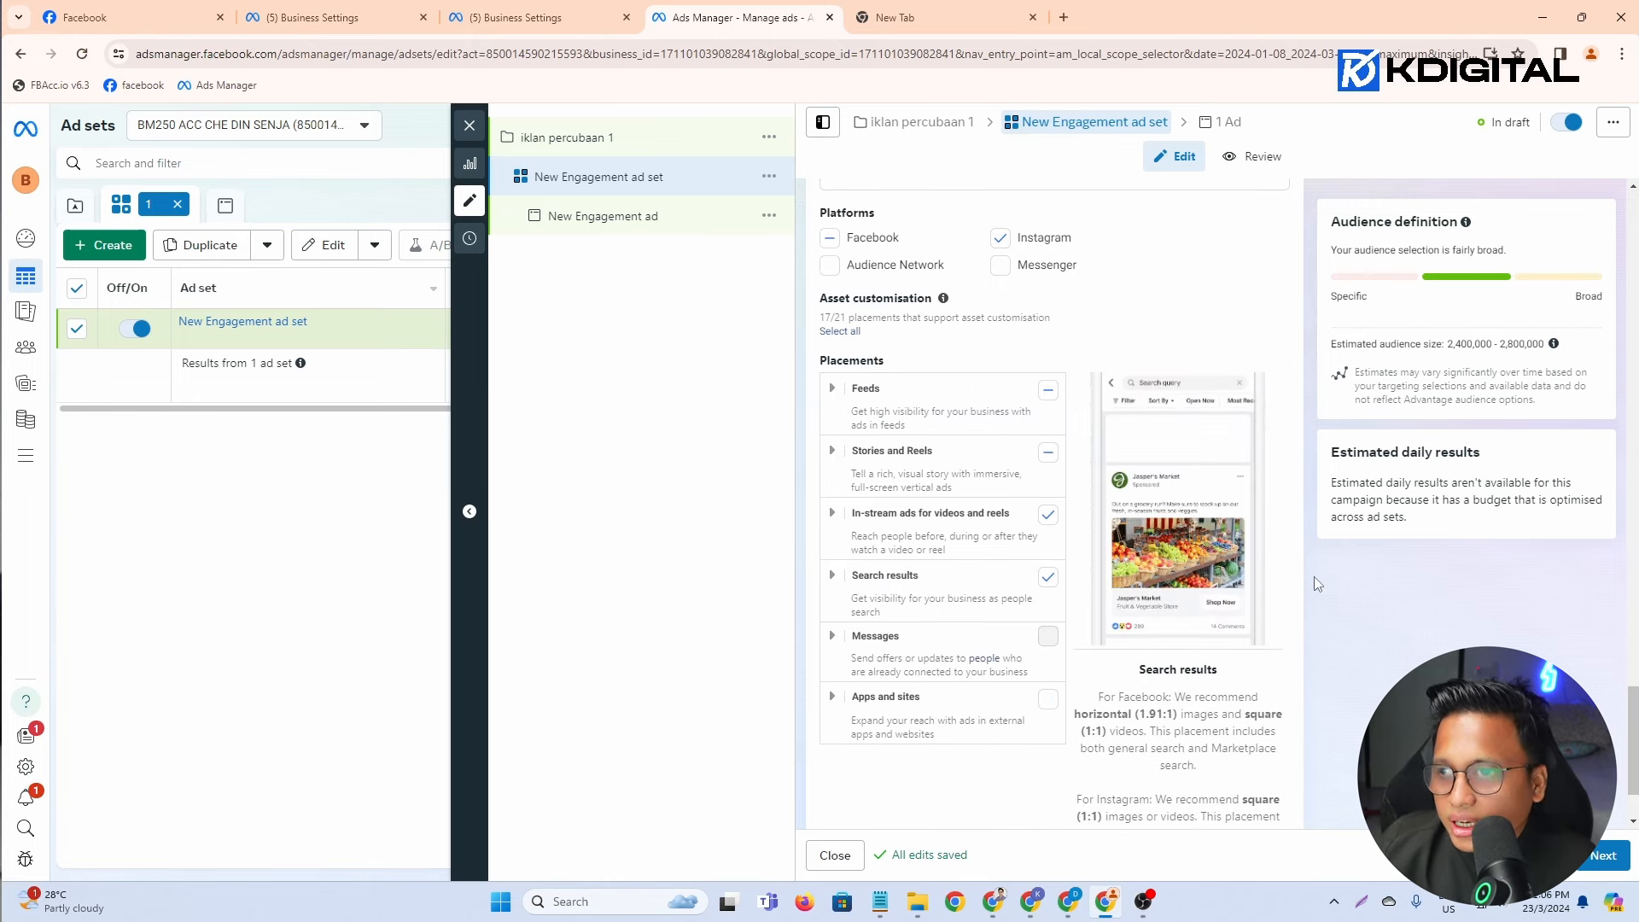
# Step: Look back over the ad set's locations, age and targeting, and continue to the New Engagement ad
pyautogui.scroll(4, 1313, 577)
pyautogui.scroll(8, 1309, 571)
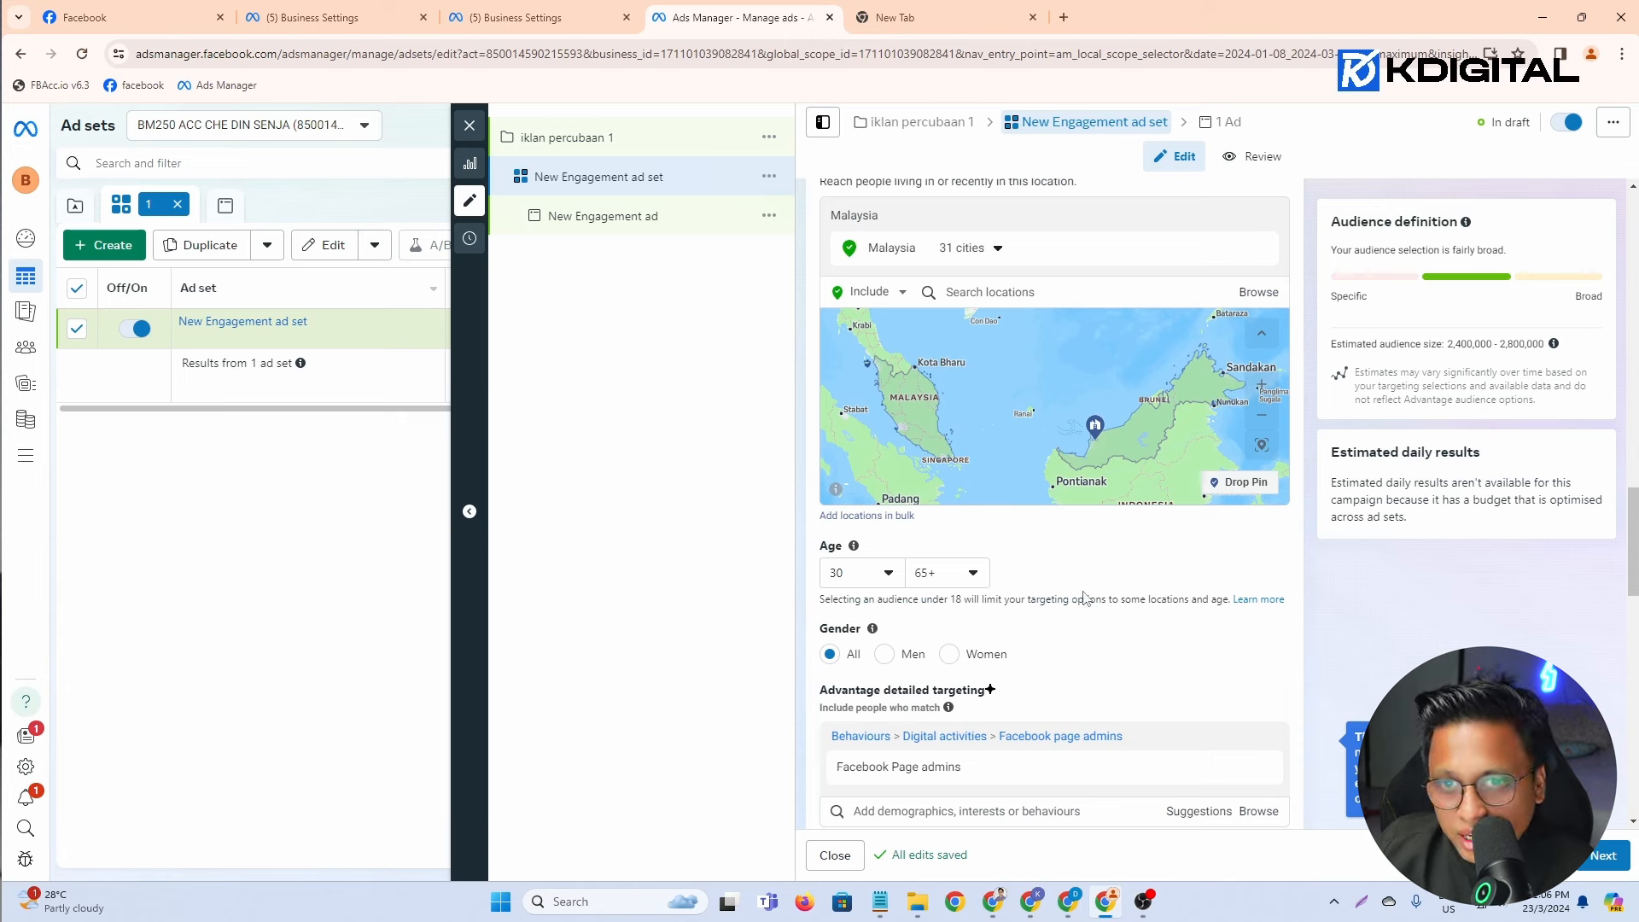
pyautogui.click(1604, 856)
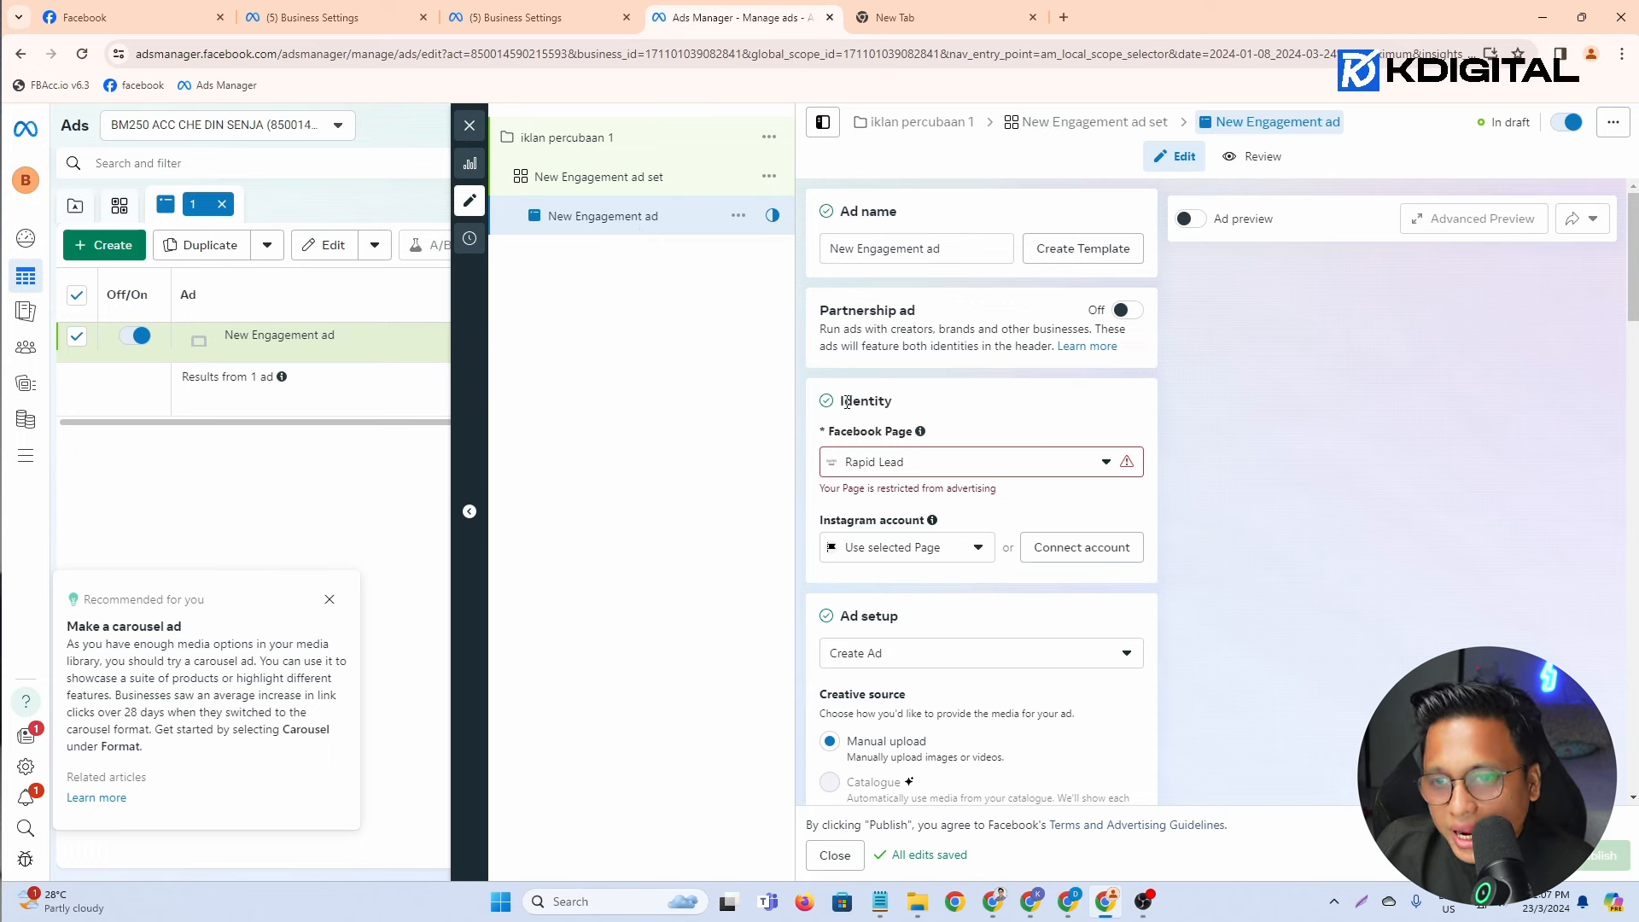
# Step: Examine the Facebook Page choice in the ad's Identity section and read the notice under Rapid Lead
pyautogui.click(879, 462)
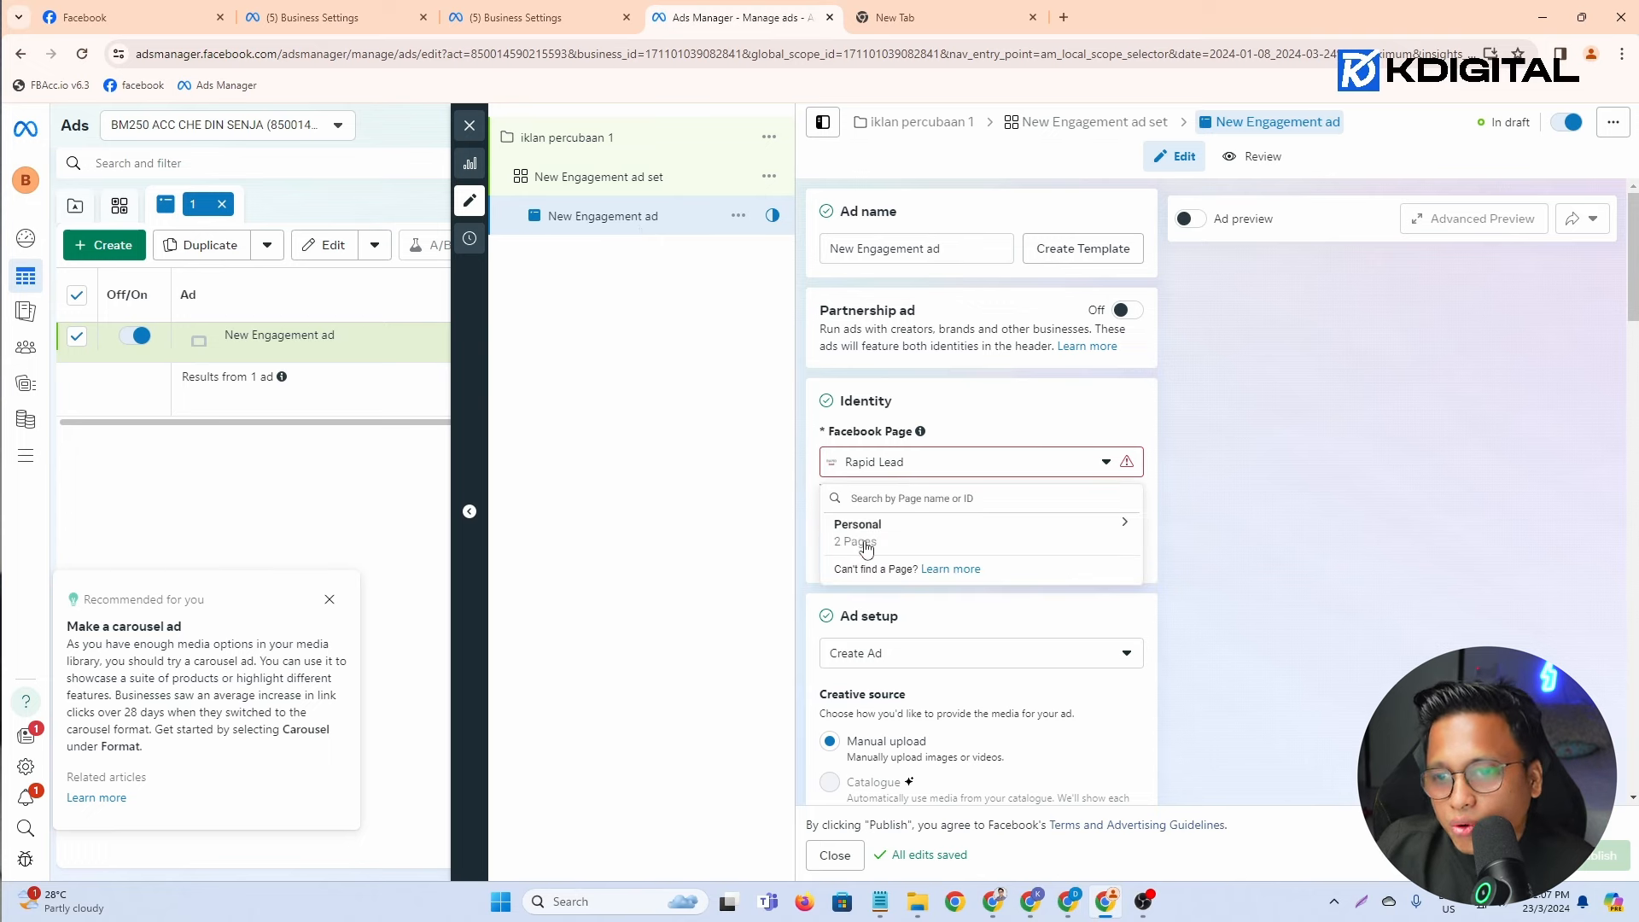
pyautogui.click(825, 478)
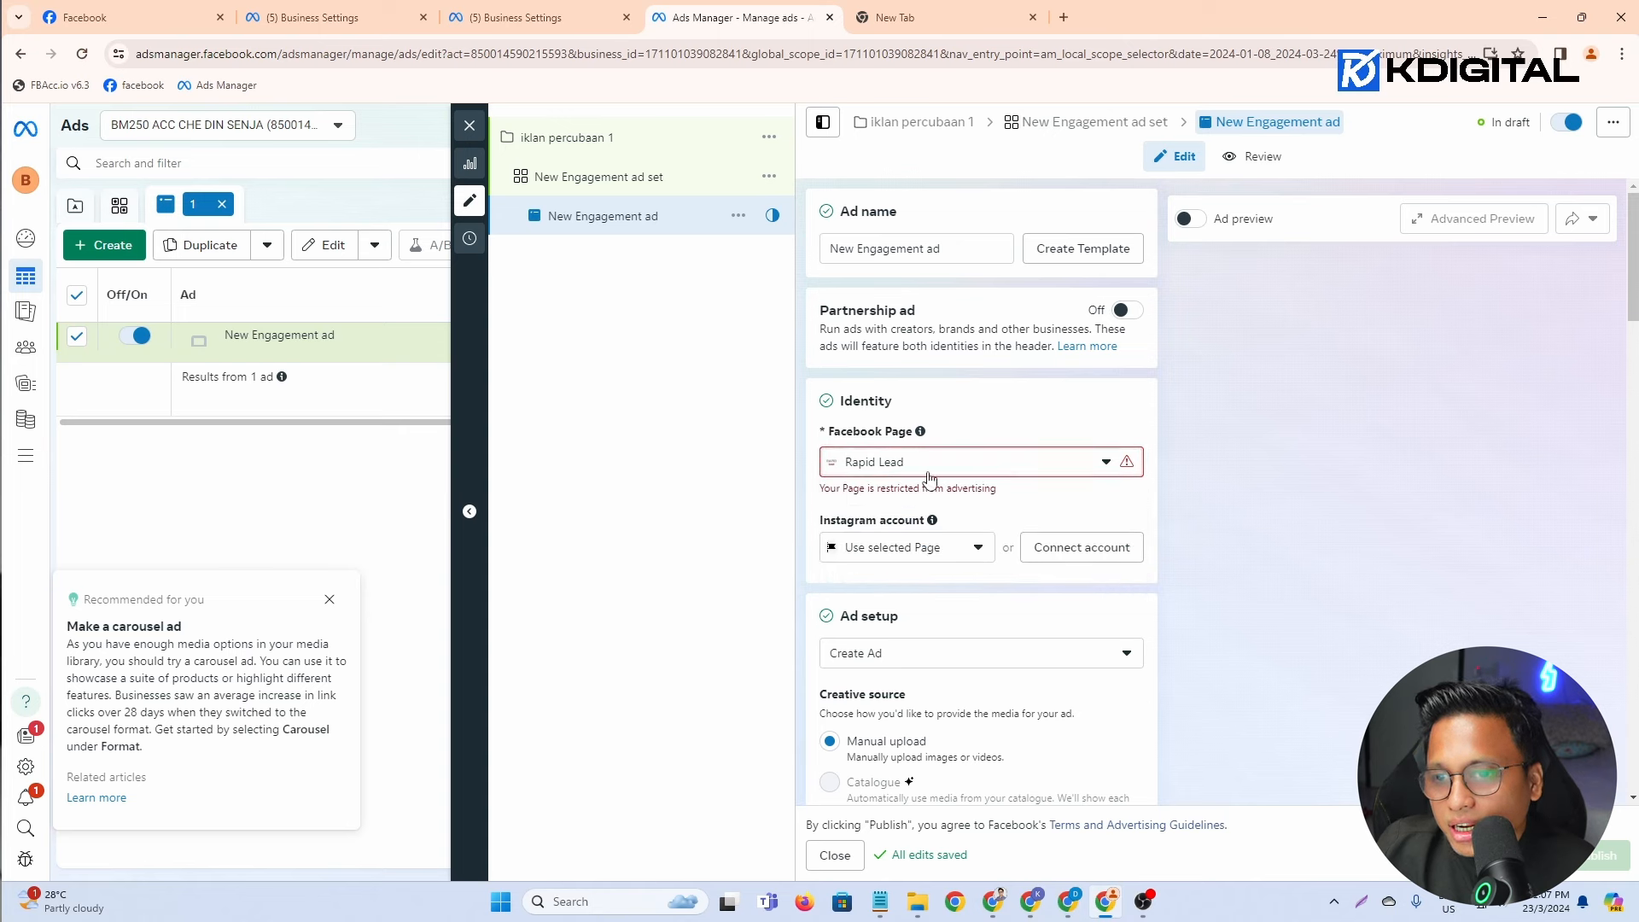
pyautogui.moveTo(1014, 491); pyautogui.dragTo(834, 492)
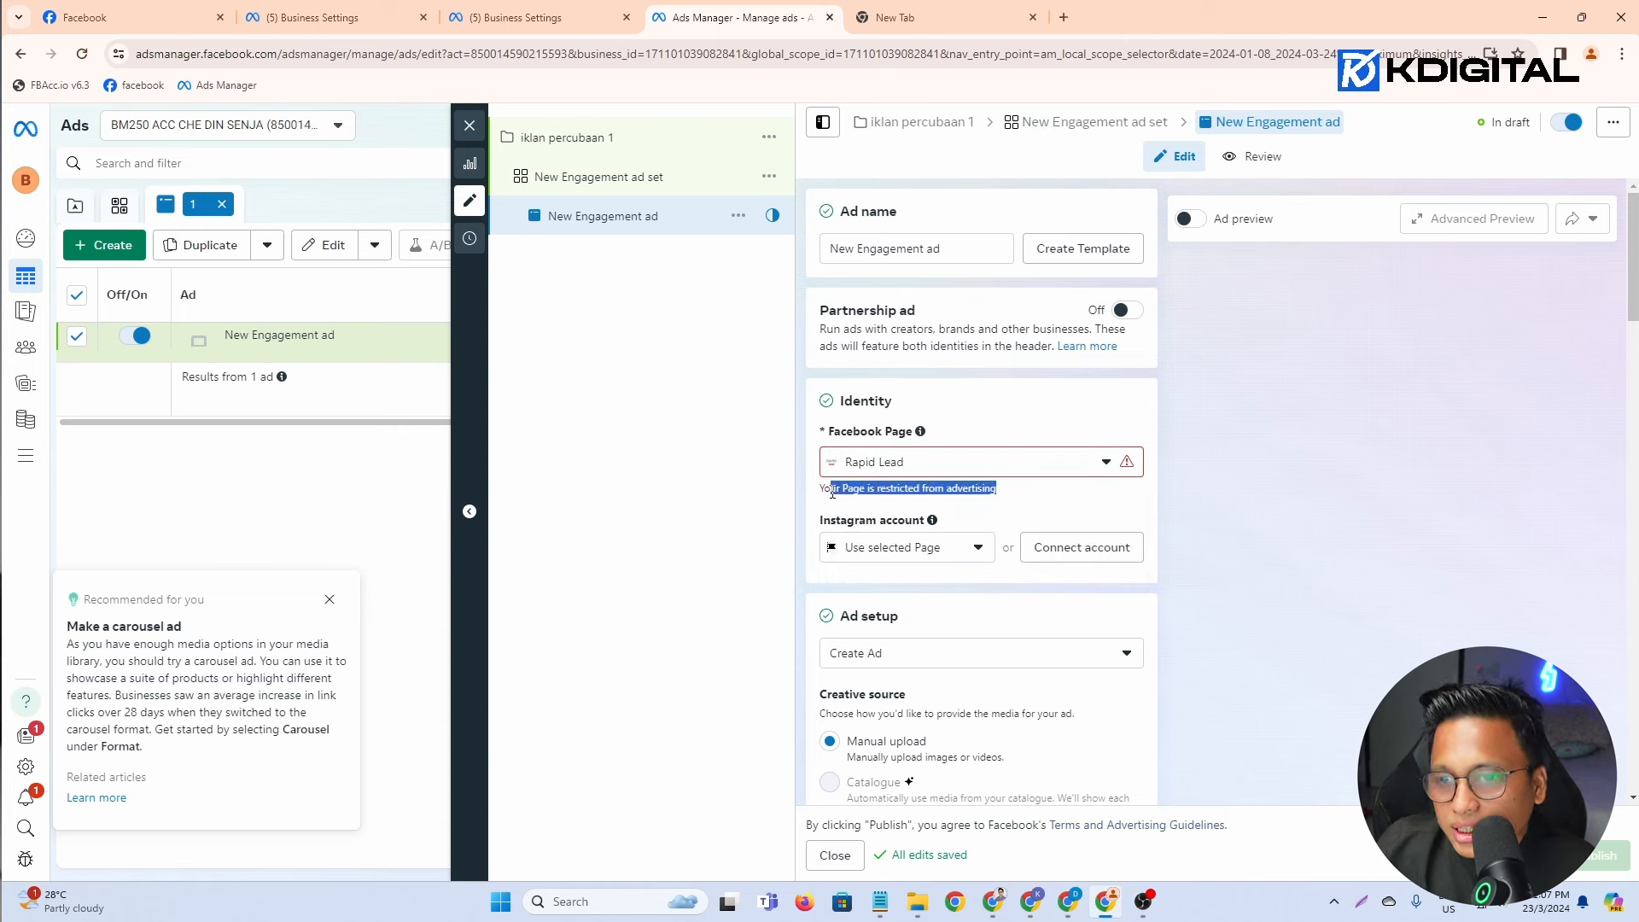
pyautogui.click(526, 17)
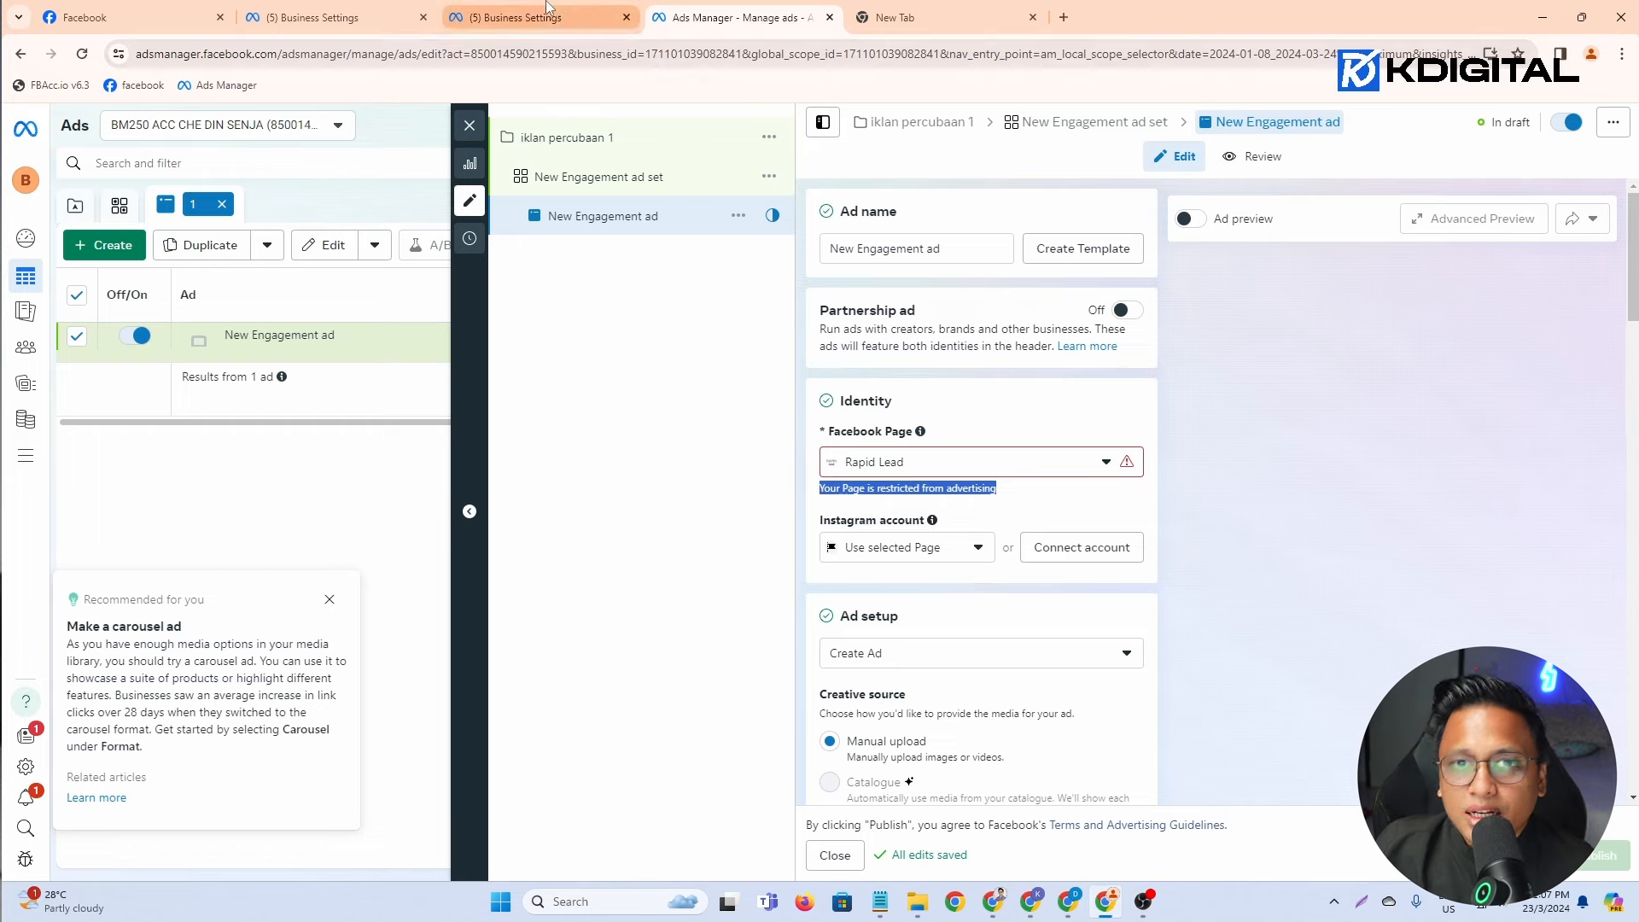
pyautogui.click(351, 12)
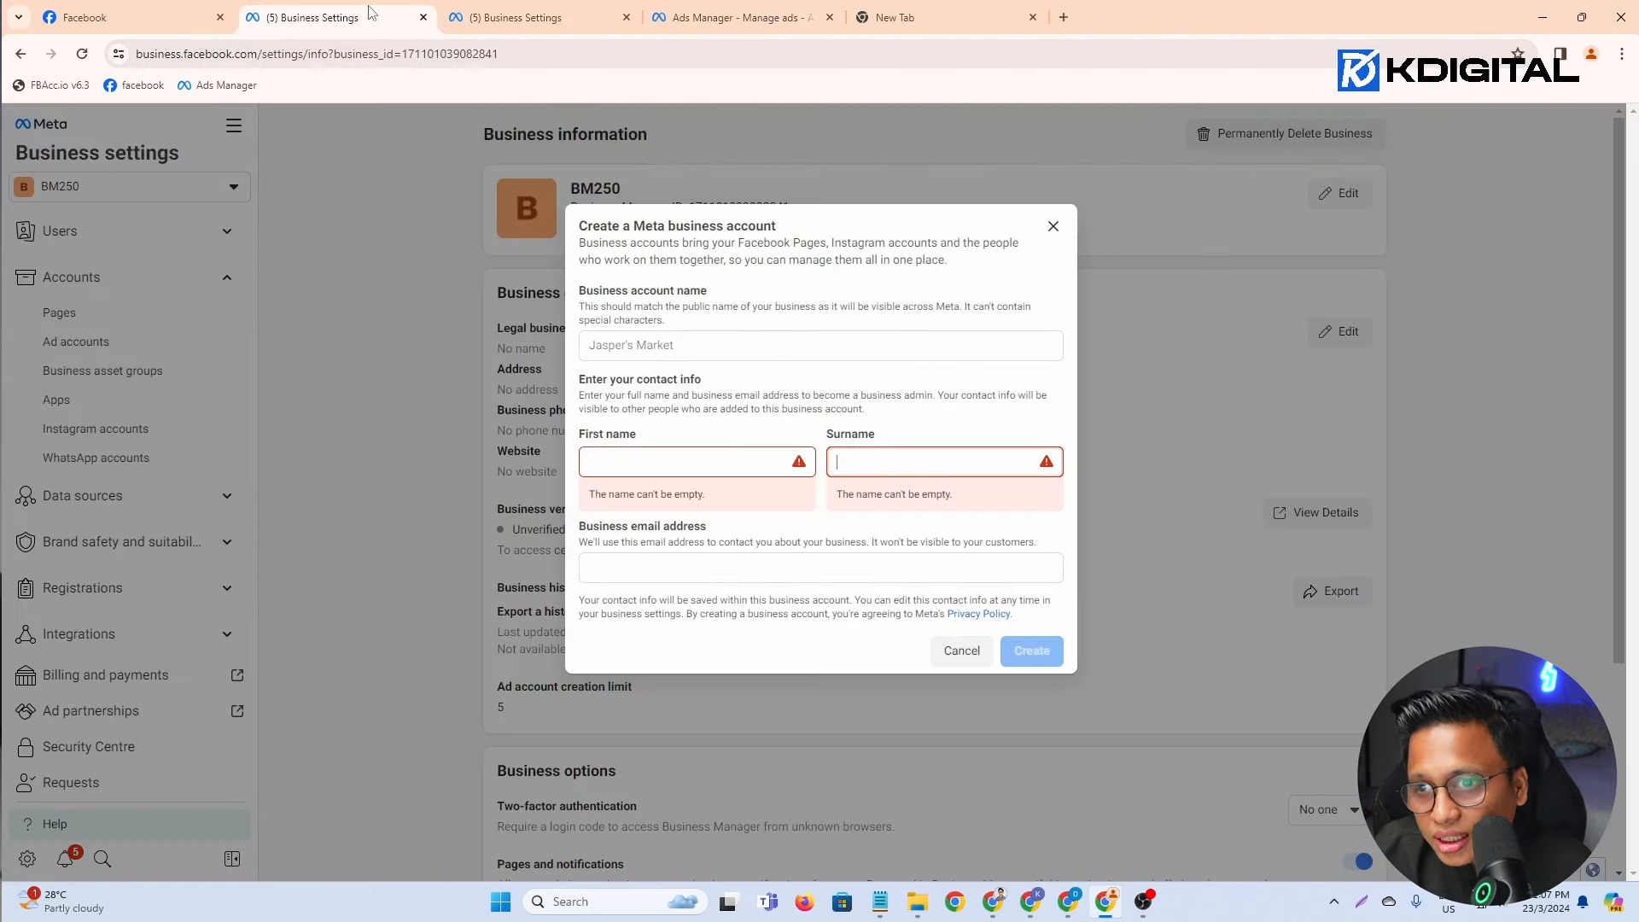
pyautogui.click(735, 17)
pyautogui.click(826, 494)
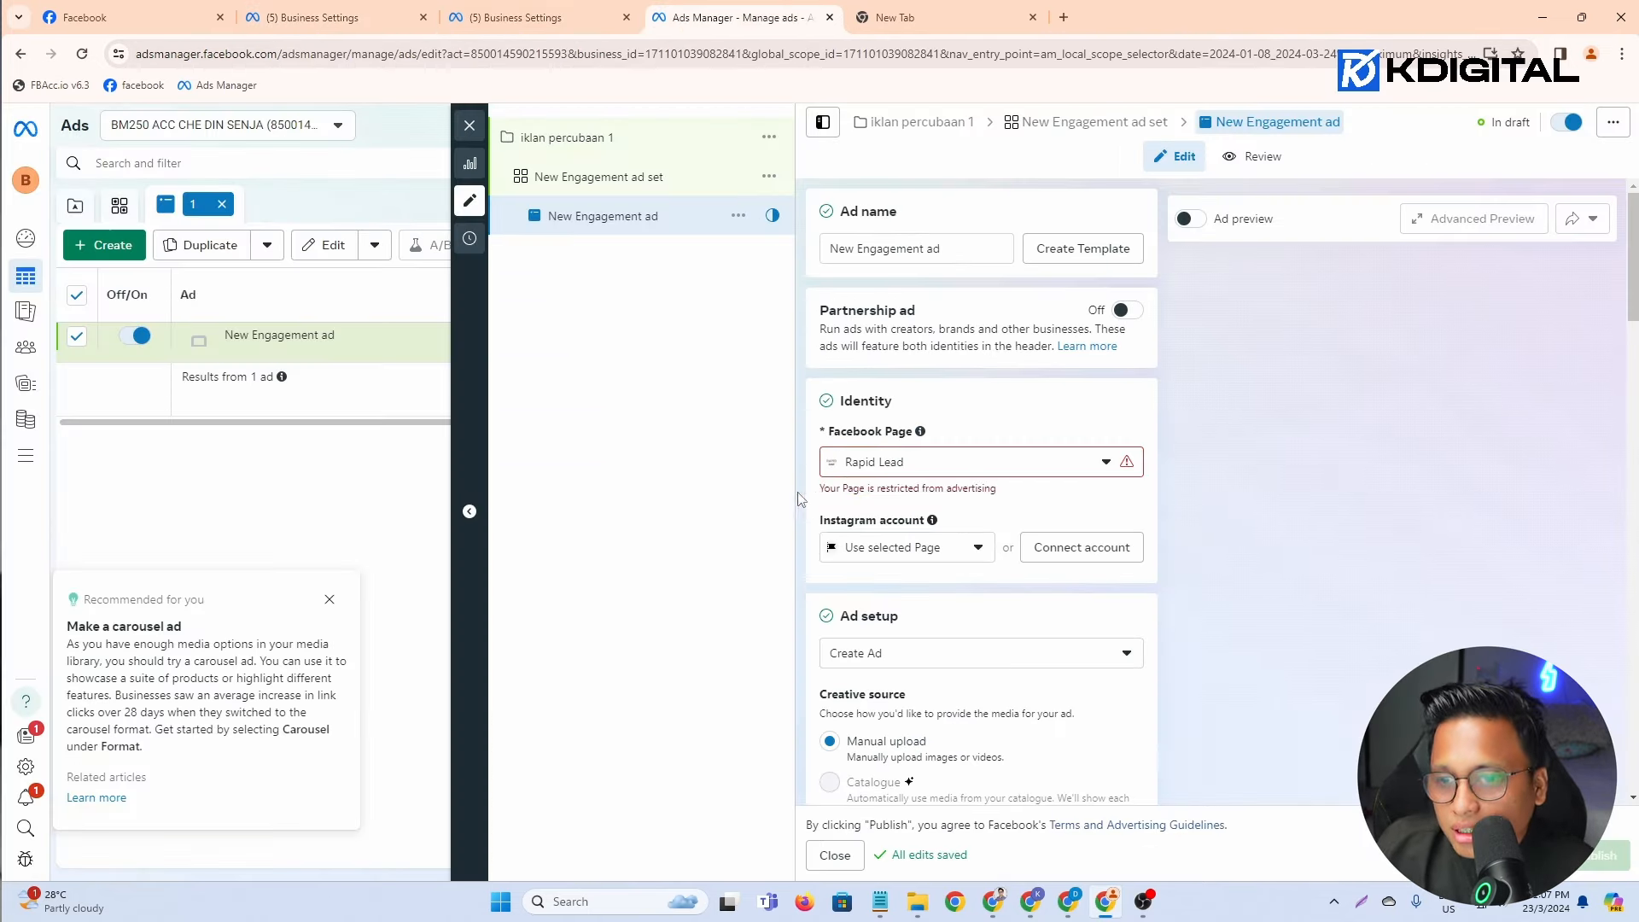
pyautogui.moveTo(825, 489); pyautogui.dragTo(1025, 487)
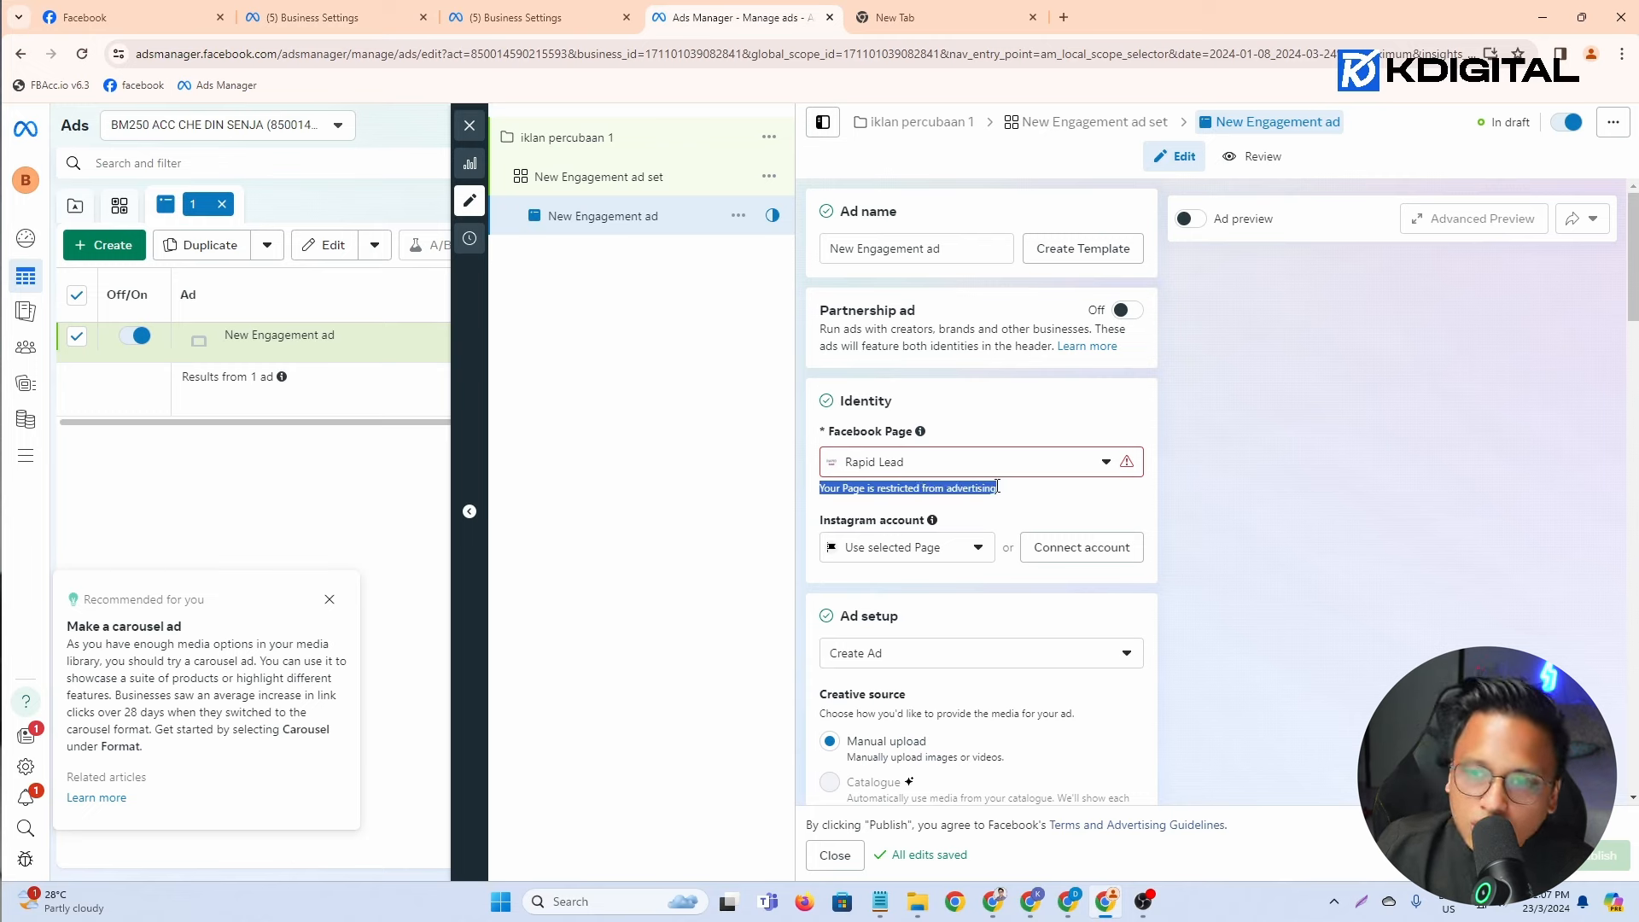
pyautogui.click(1000, 487)
pyautogui.moveTo(1008, 488); pyautogui.dragTo(847, 492)
pyautogui.click(816, 493)
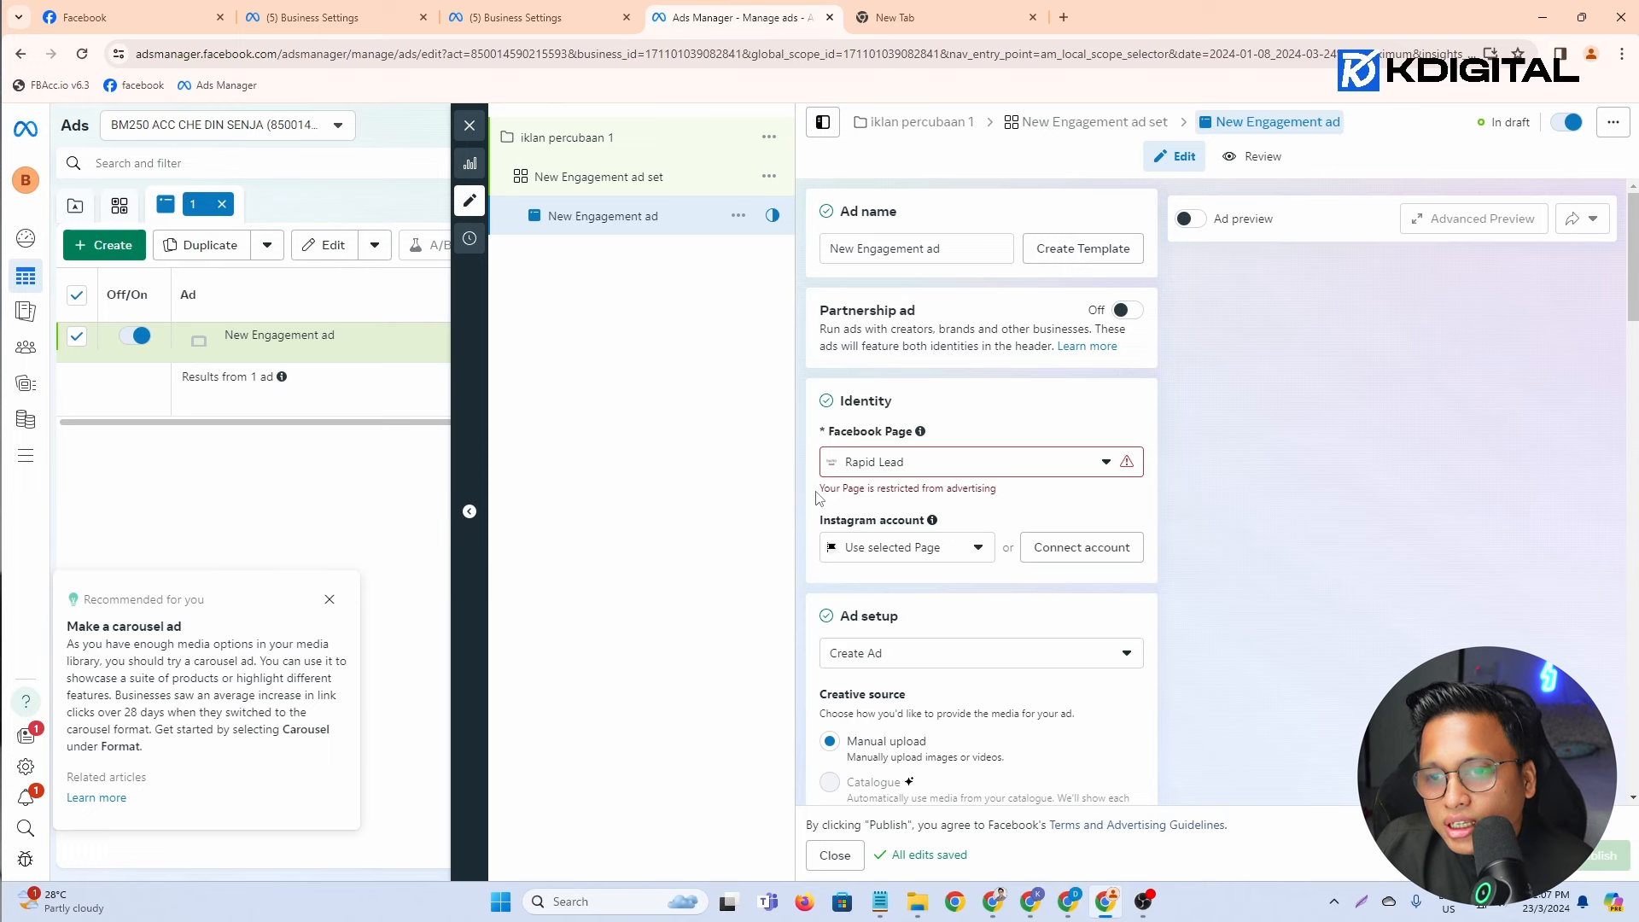
pyautogui.doubleClick(895, 490)
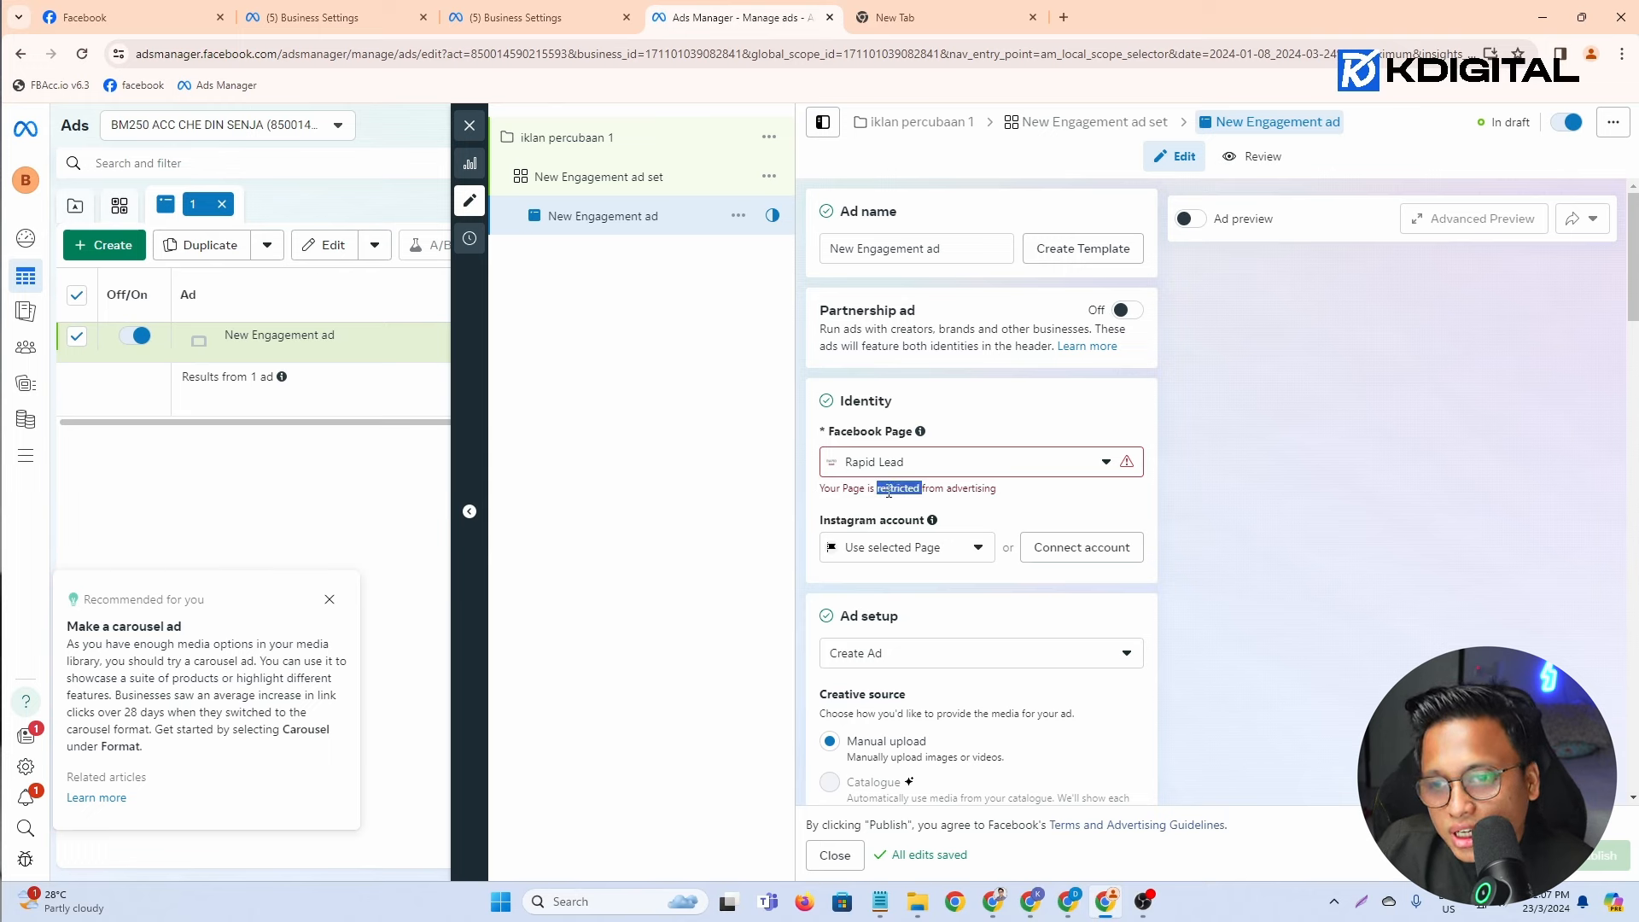
# Step: Change the ad's Facebook Page to Sendtify - Software Blast Wasap from the Personal pages
pyautogui.click(882, 464)
pyautogui.click(878, 536)
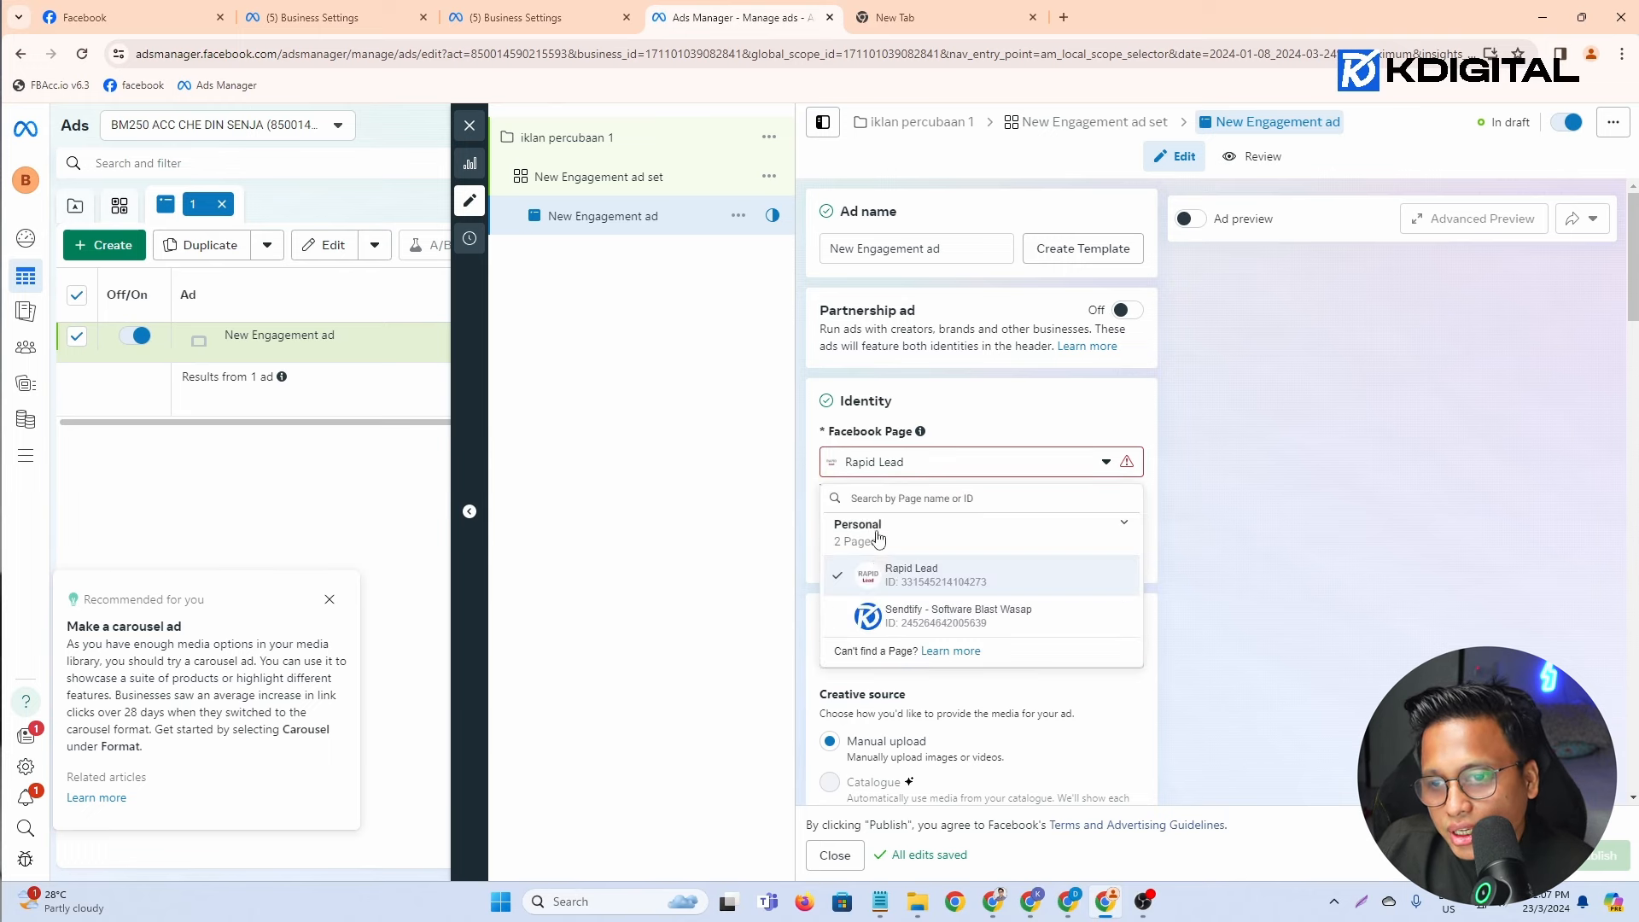
pyautogui.click(912, 627)
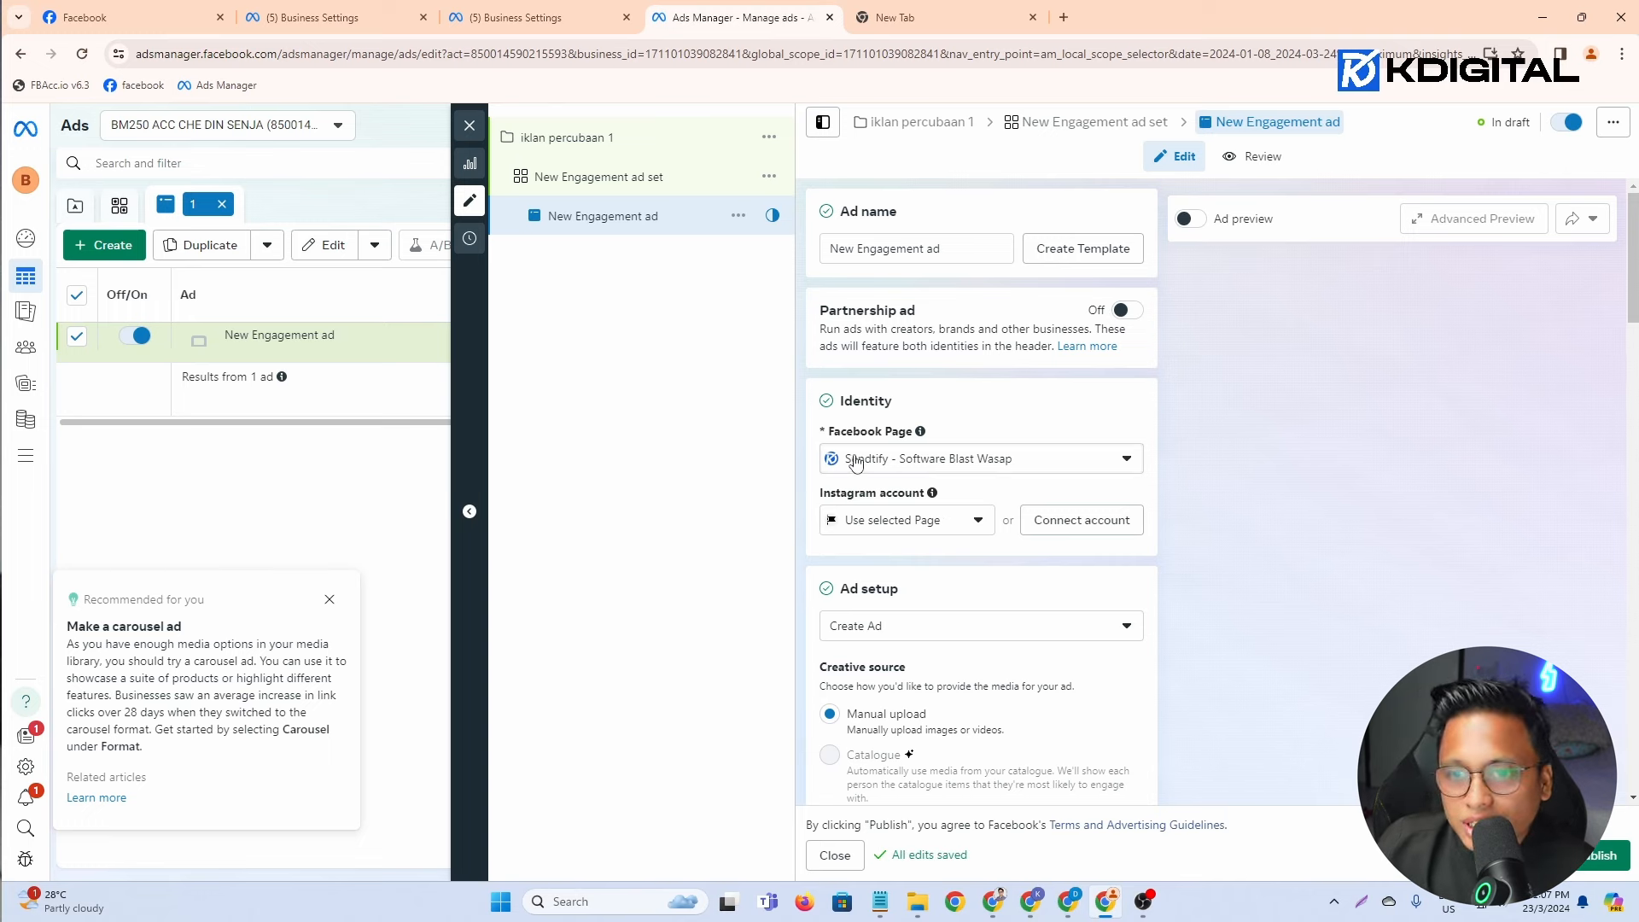
# Step: Check the Page's published WhatsApp-link post on Facebook and set the ad setup to Use existing post
pyautogui.scroll(-1, 1016, 482)
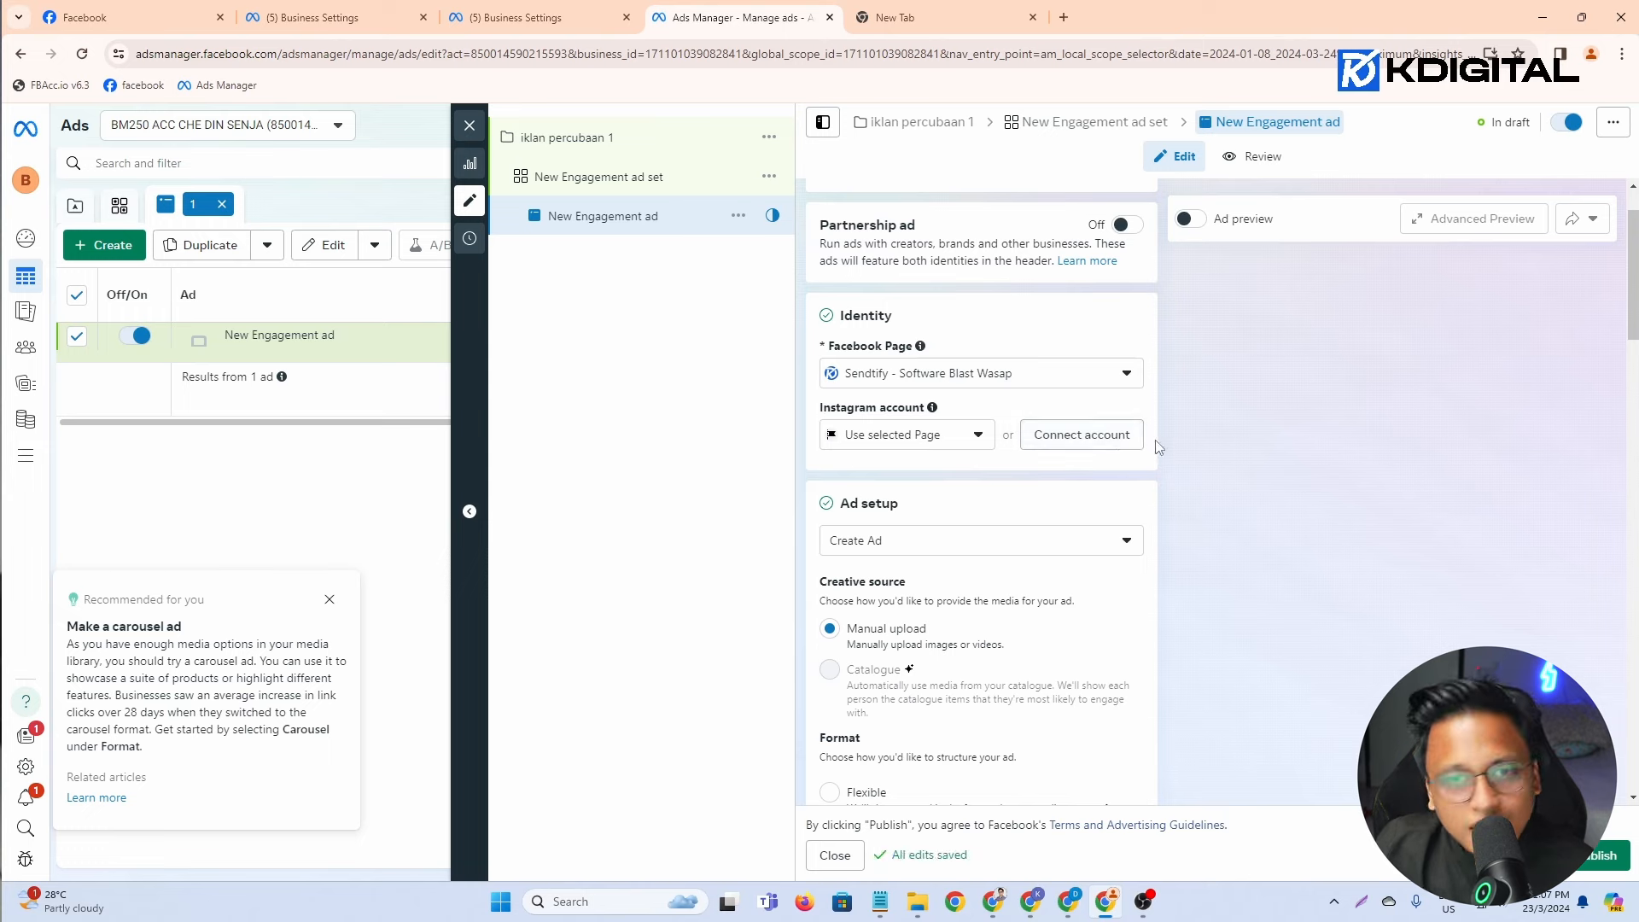
pyautogui.scroll(-1, 870, 503)
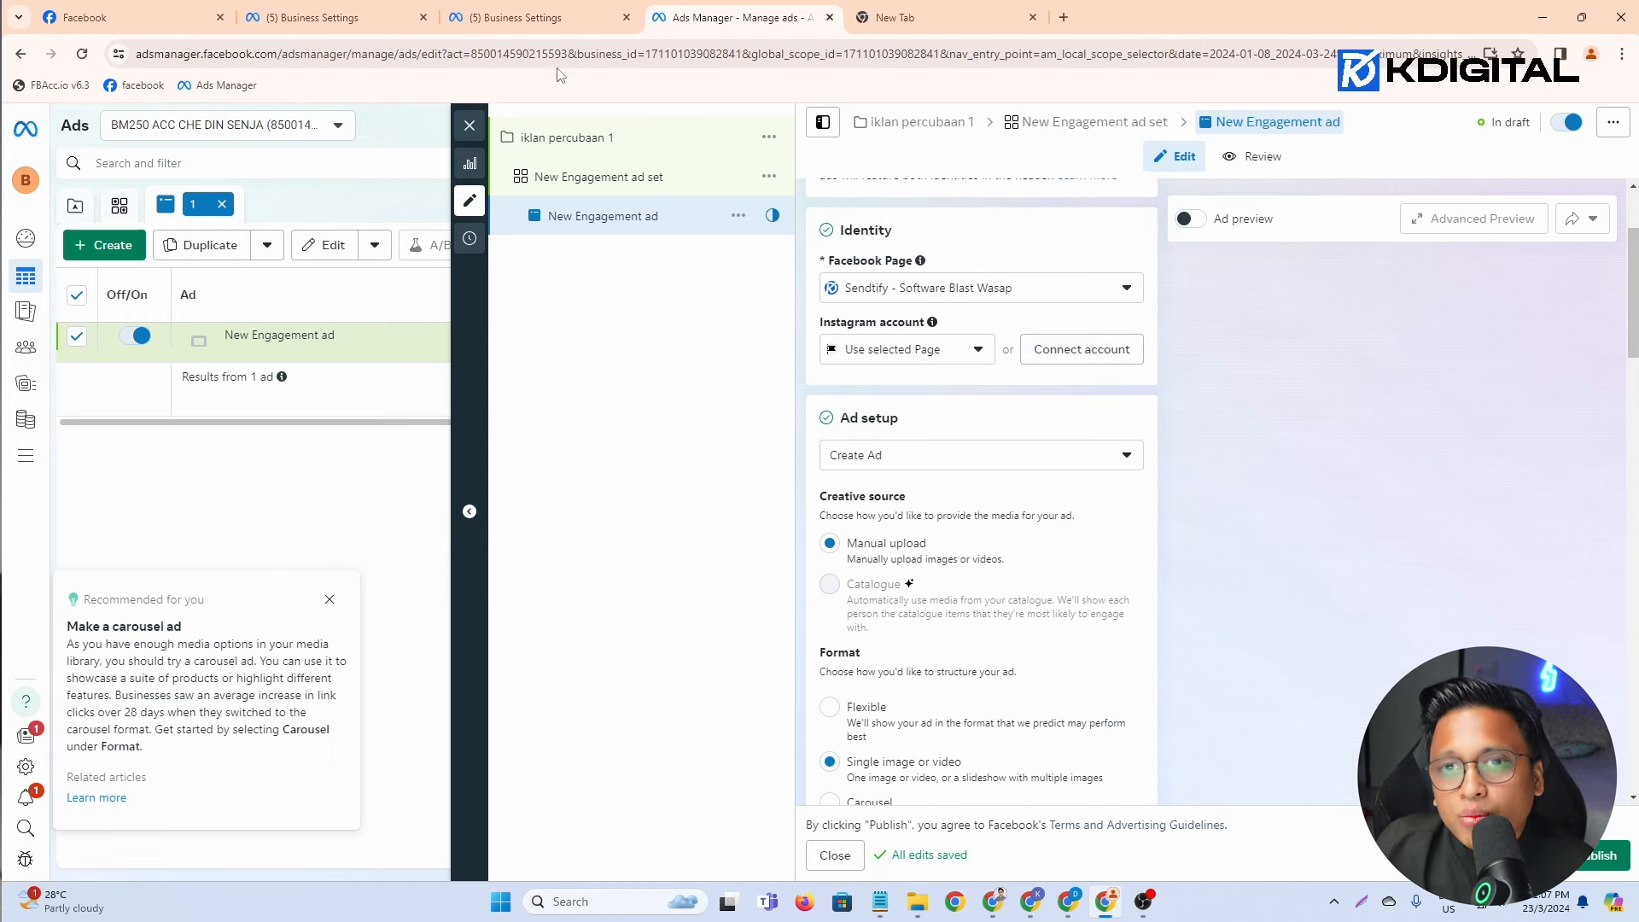
pyautogui.click(128, 17)
pyautogui.click(644, 457)
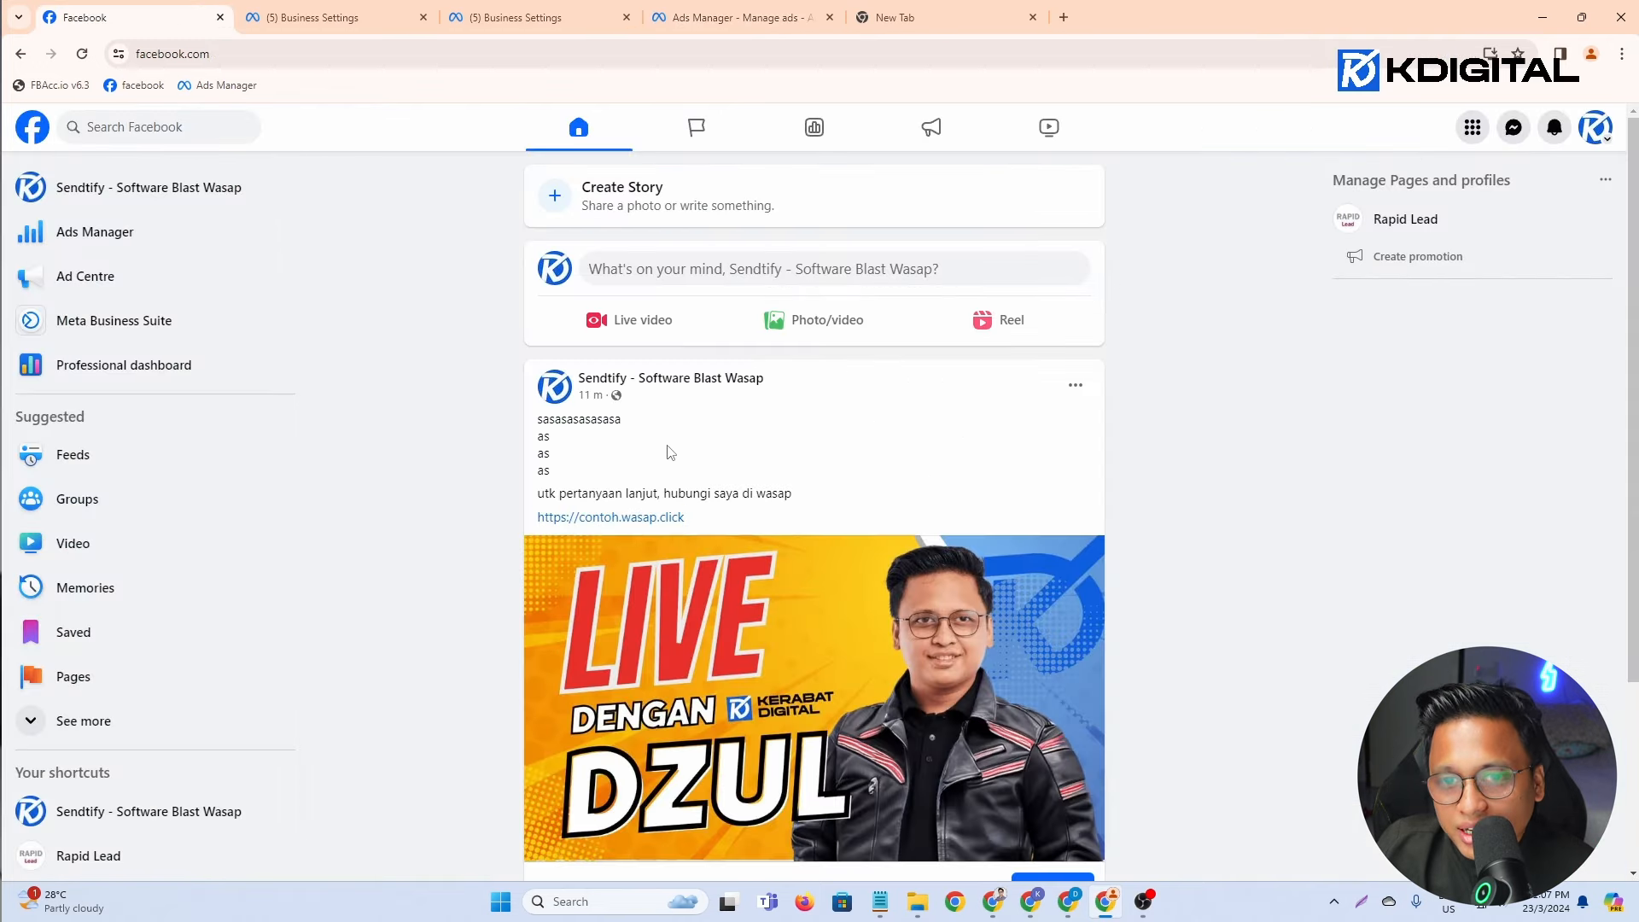
pyautogui.click(717, 15)
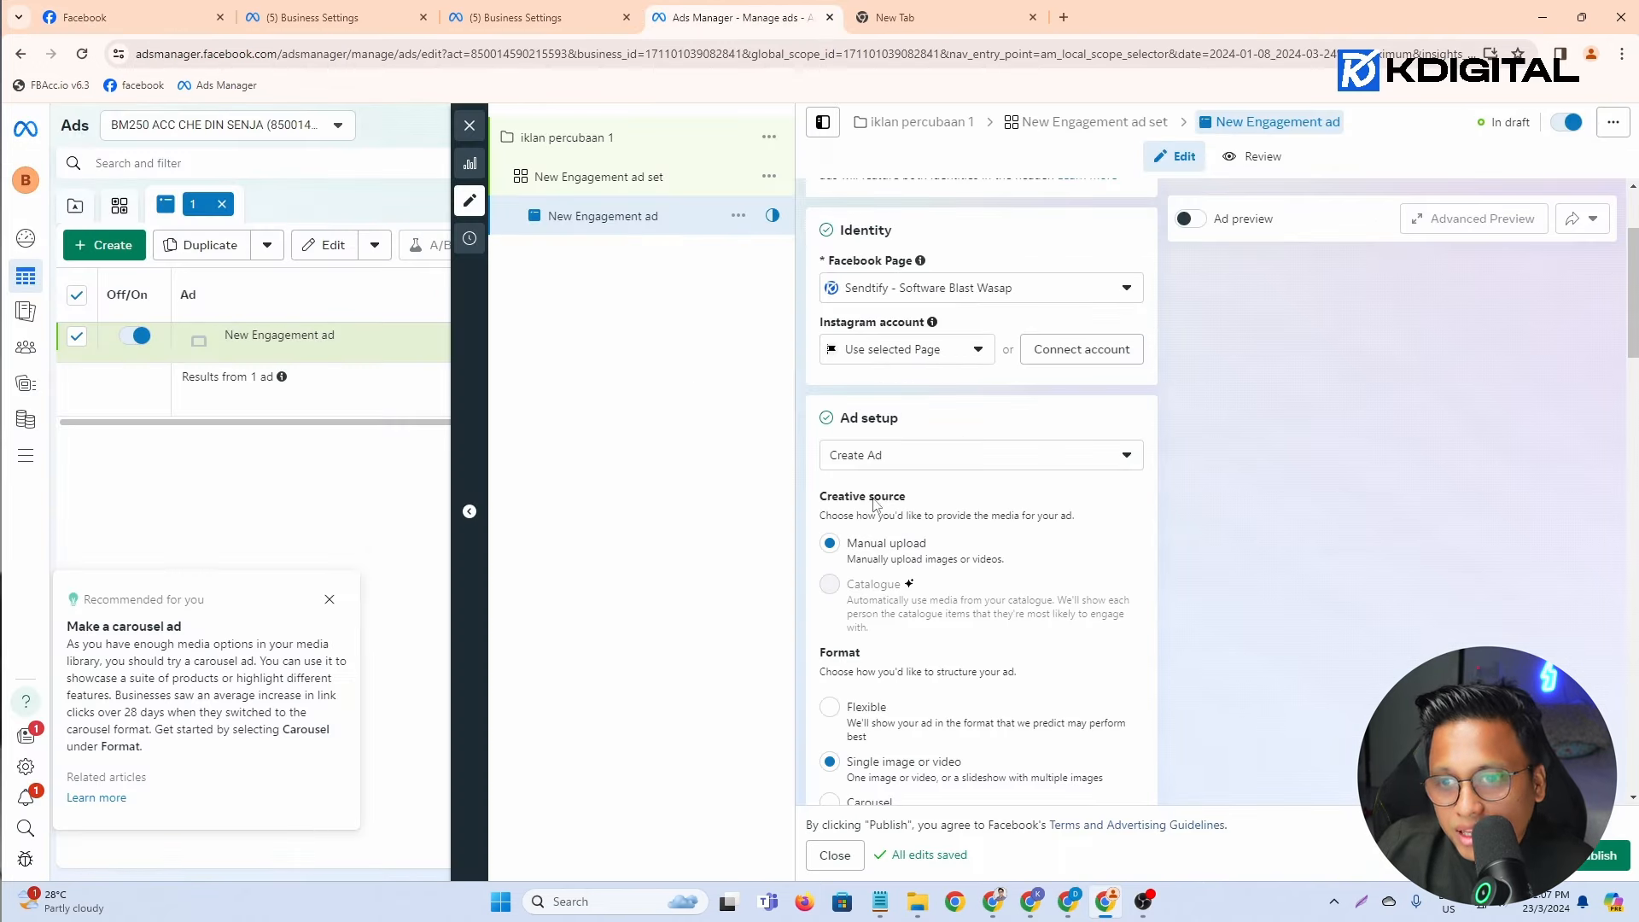
pyautogui.click(865, 457)
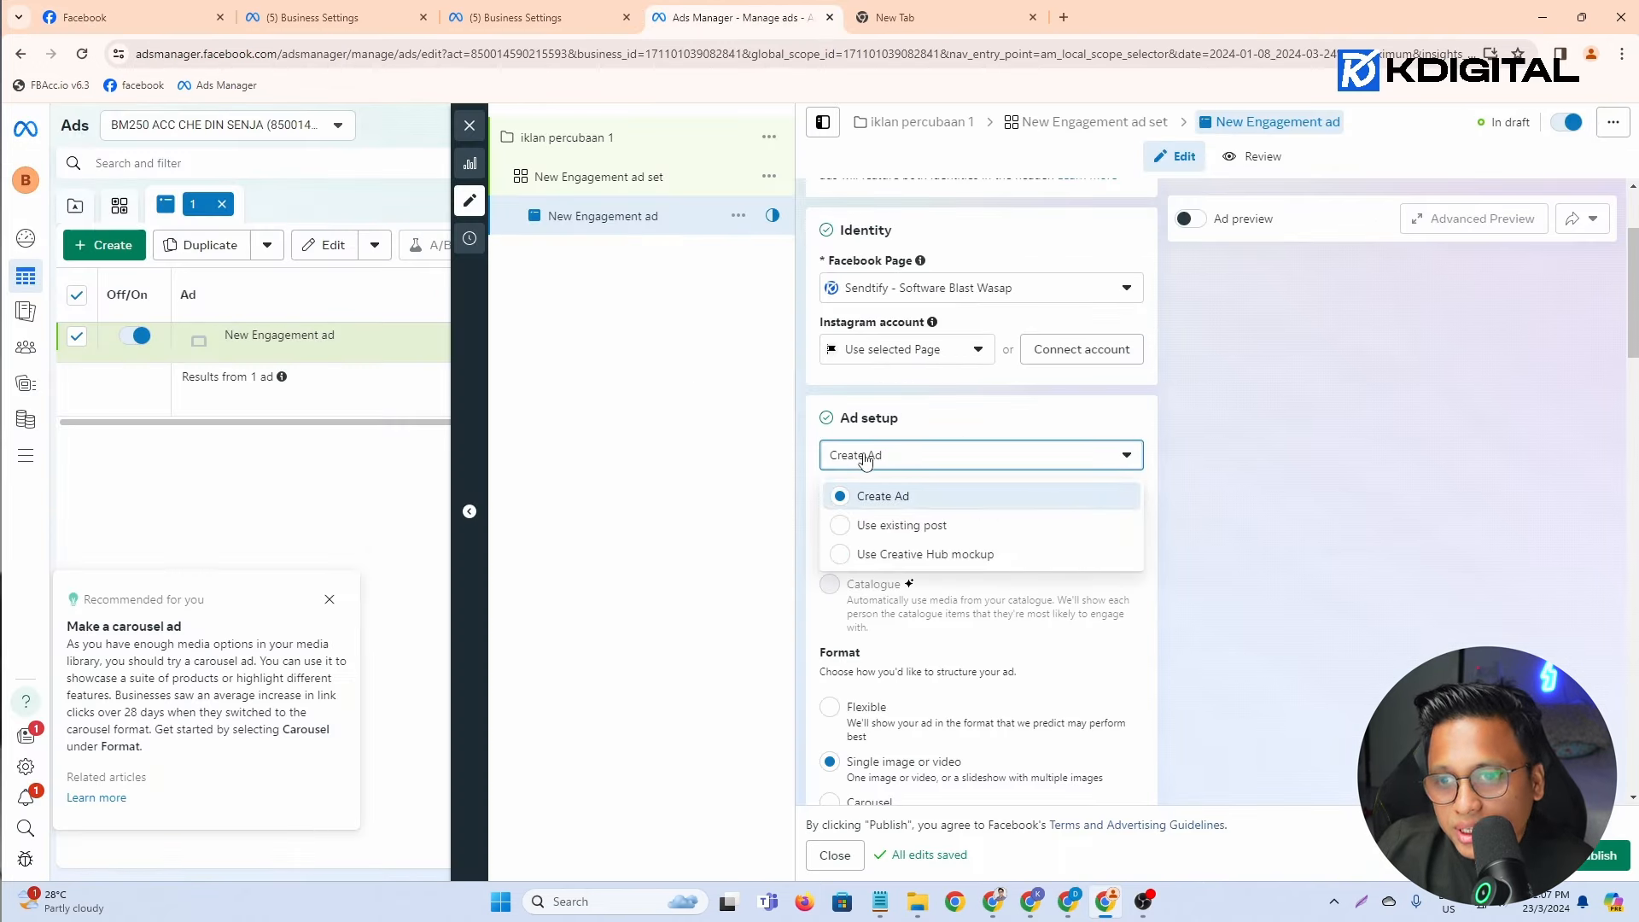
pyautogui.click(901, 527)
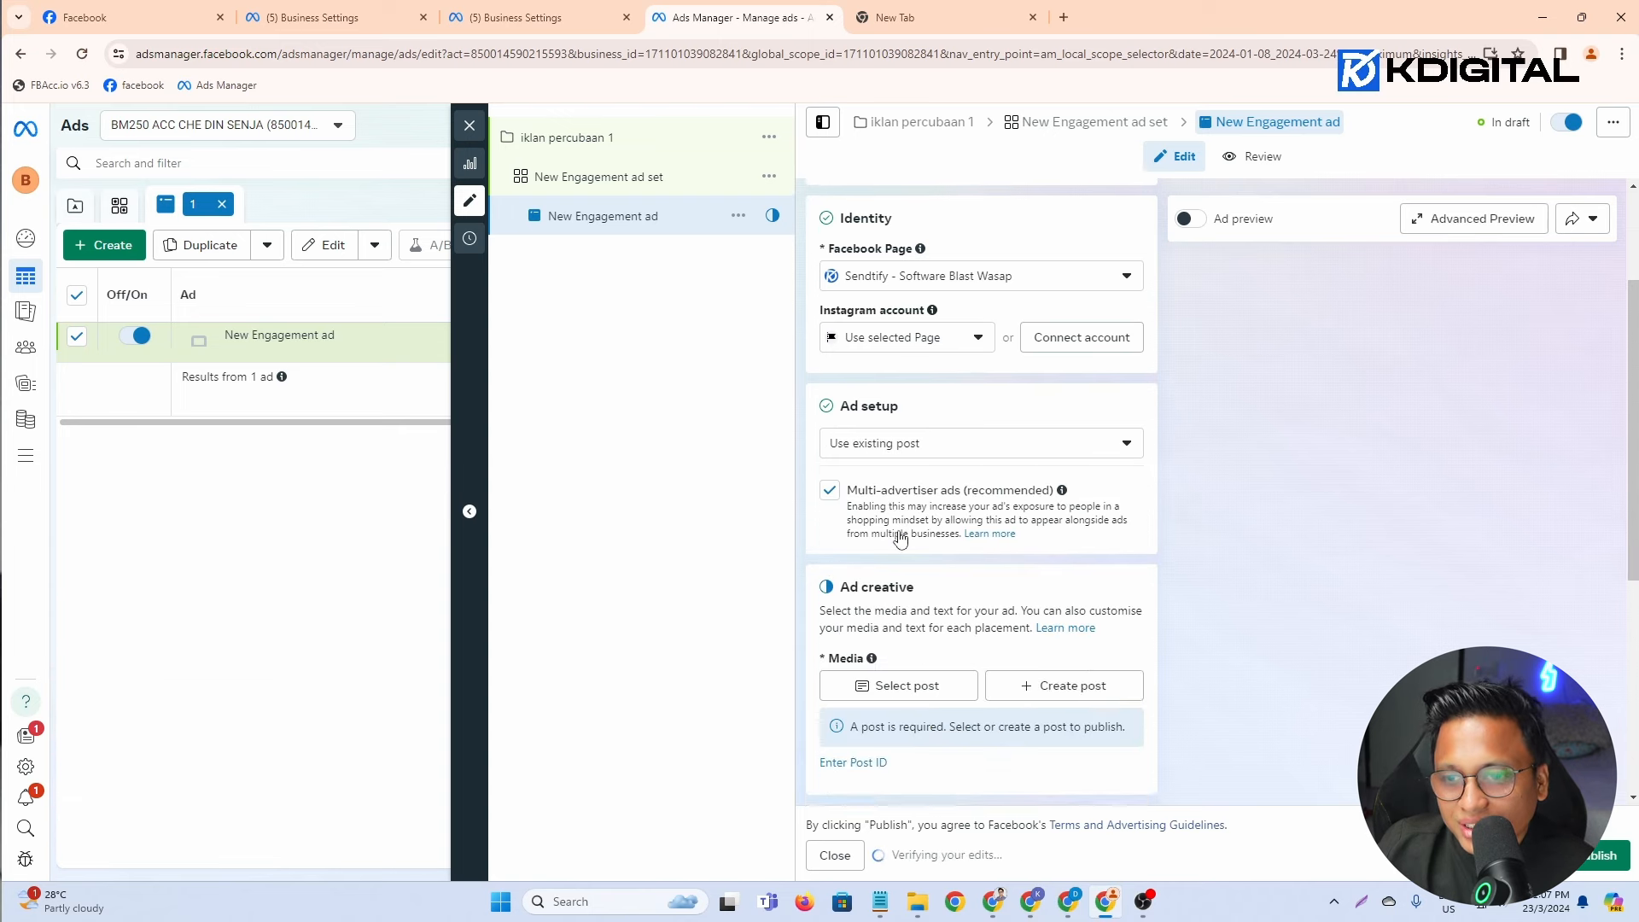
# Step: Choose the Page's "sasasasasasasa" photo post dated 23 March 2024 as the ad creative
pyautogui.scroll(-3, 901, 536)
pyautogui.click(905, 442)
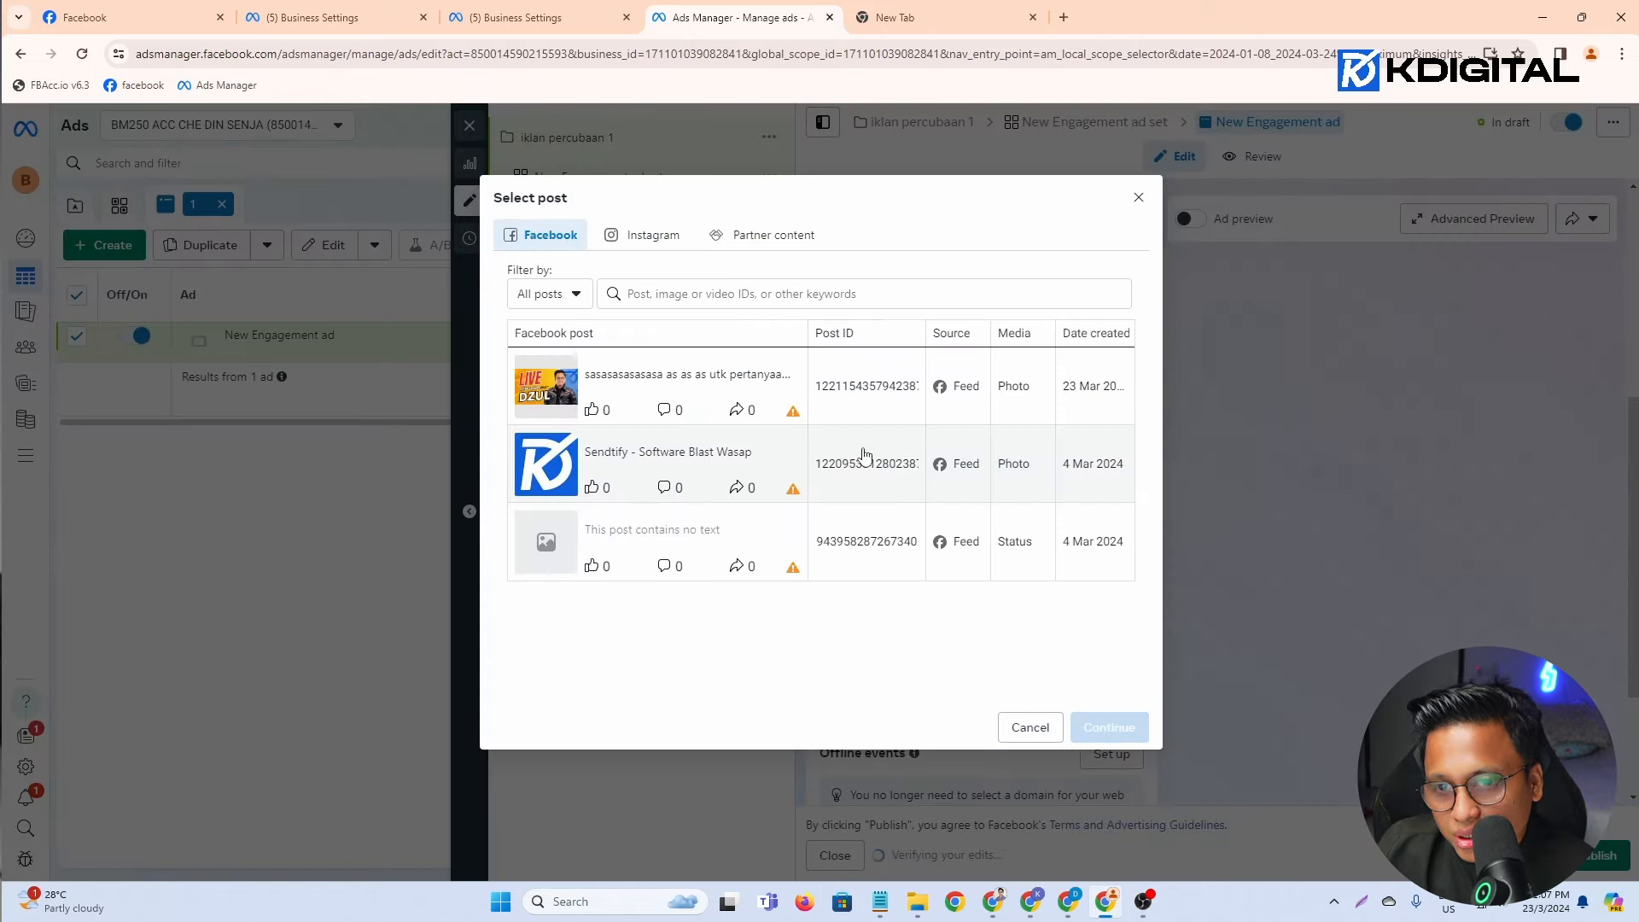
pyautogui.click(623, 396)
pyautogui.click(1102, 730)
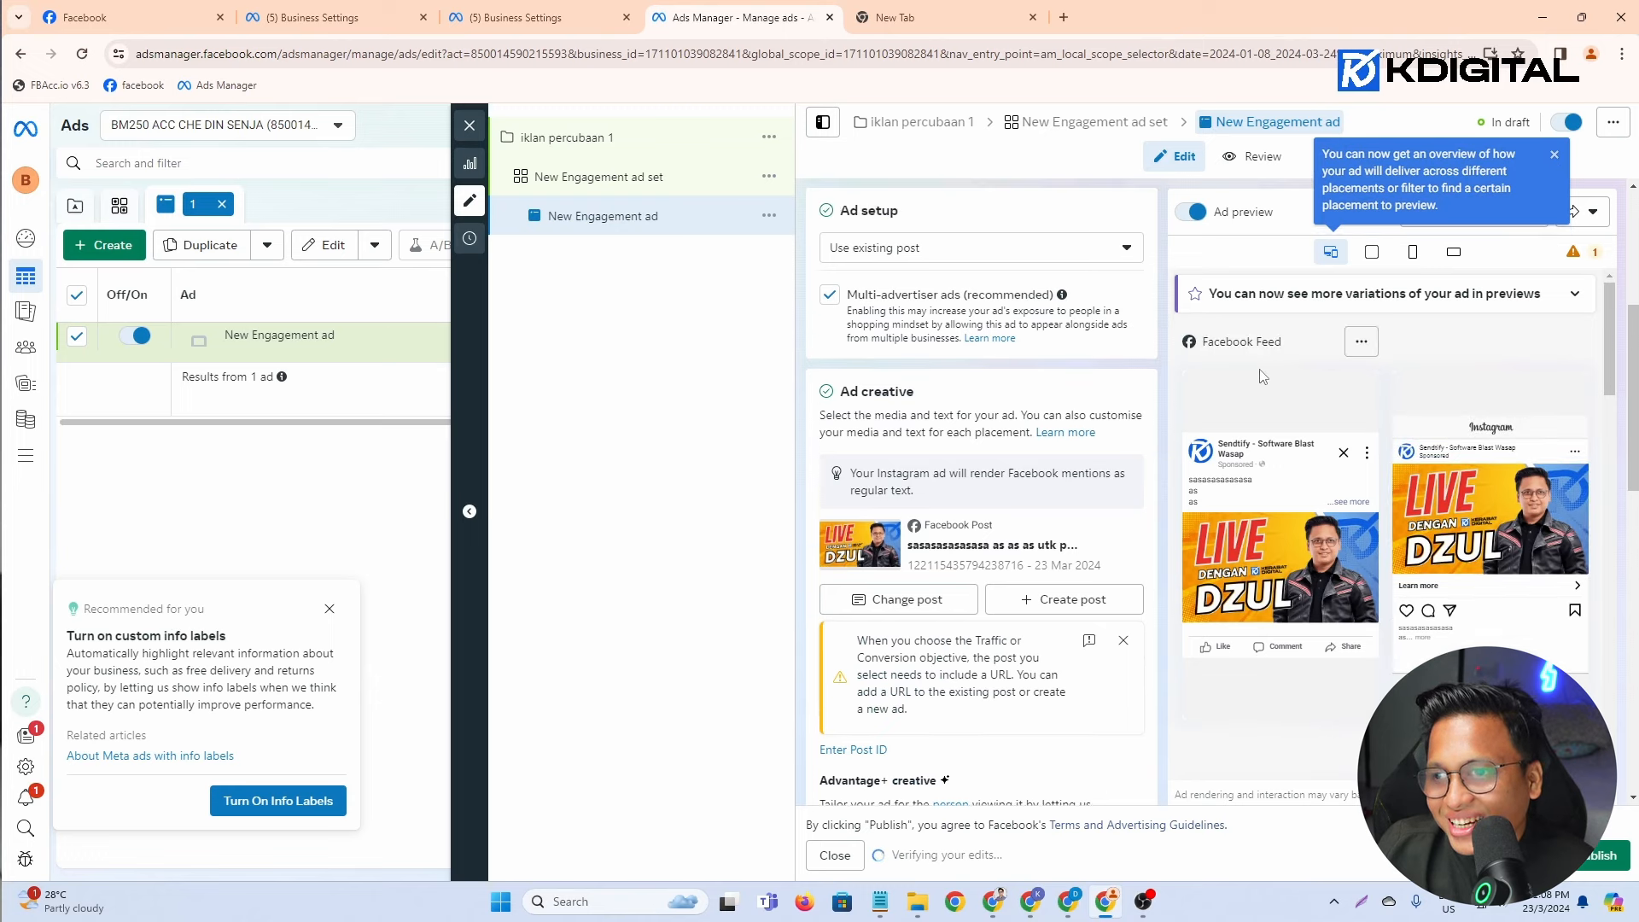
# Step: Preview the ad in different placement formats, including Facebook Reels, and examine the preview's delivery warning
pyautogui.click(1372, 251)
pyautogui.click(1415, 256)
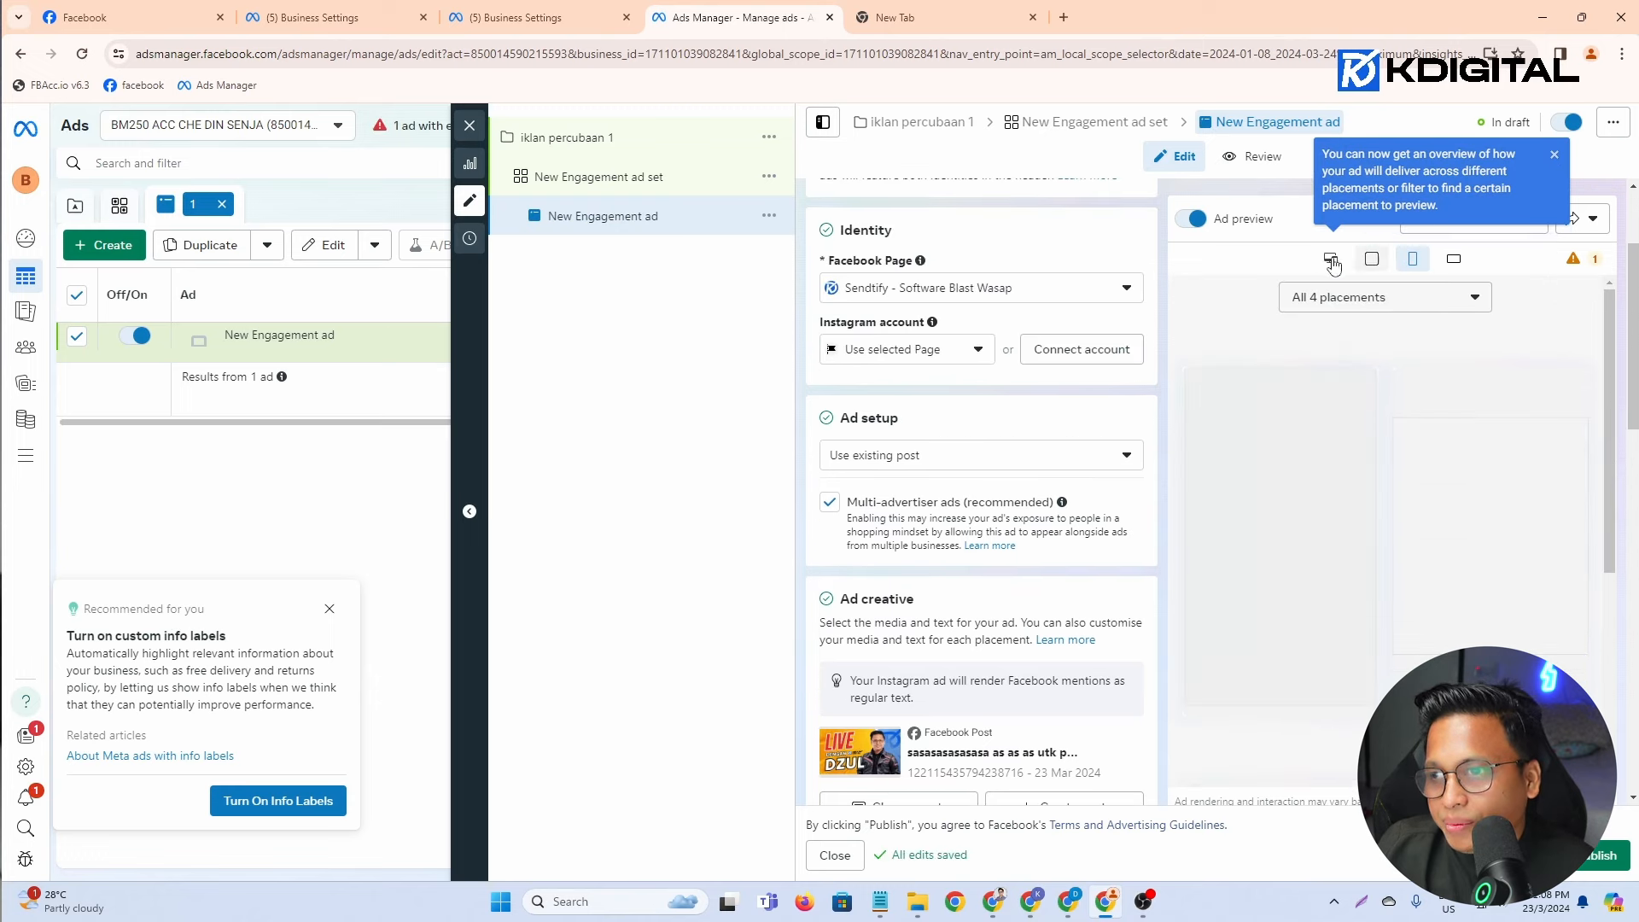
pyautogui.scroll(-3, 923, 624)
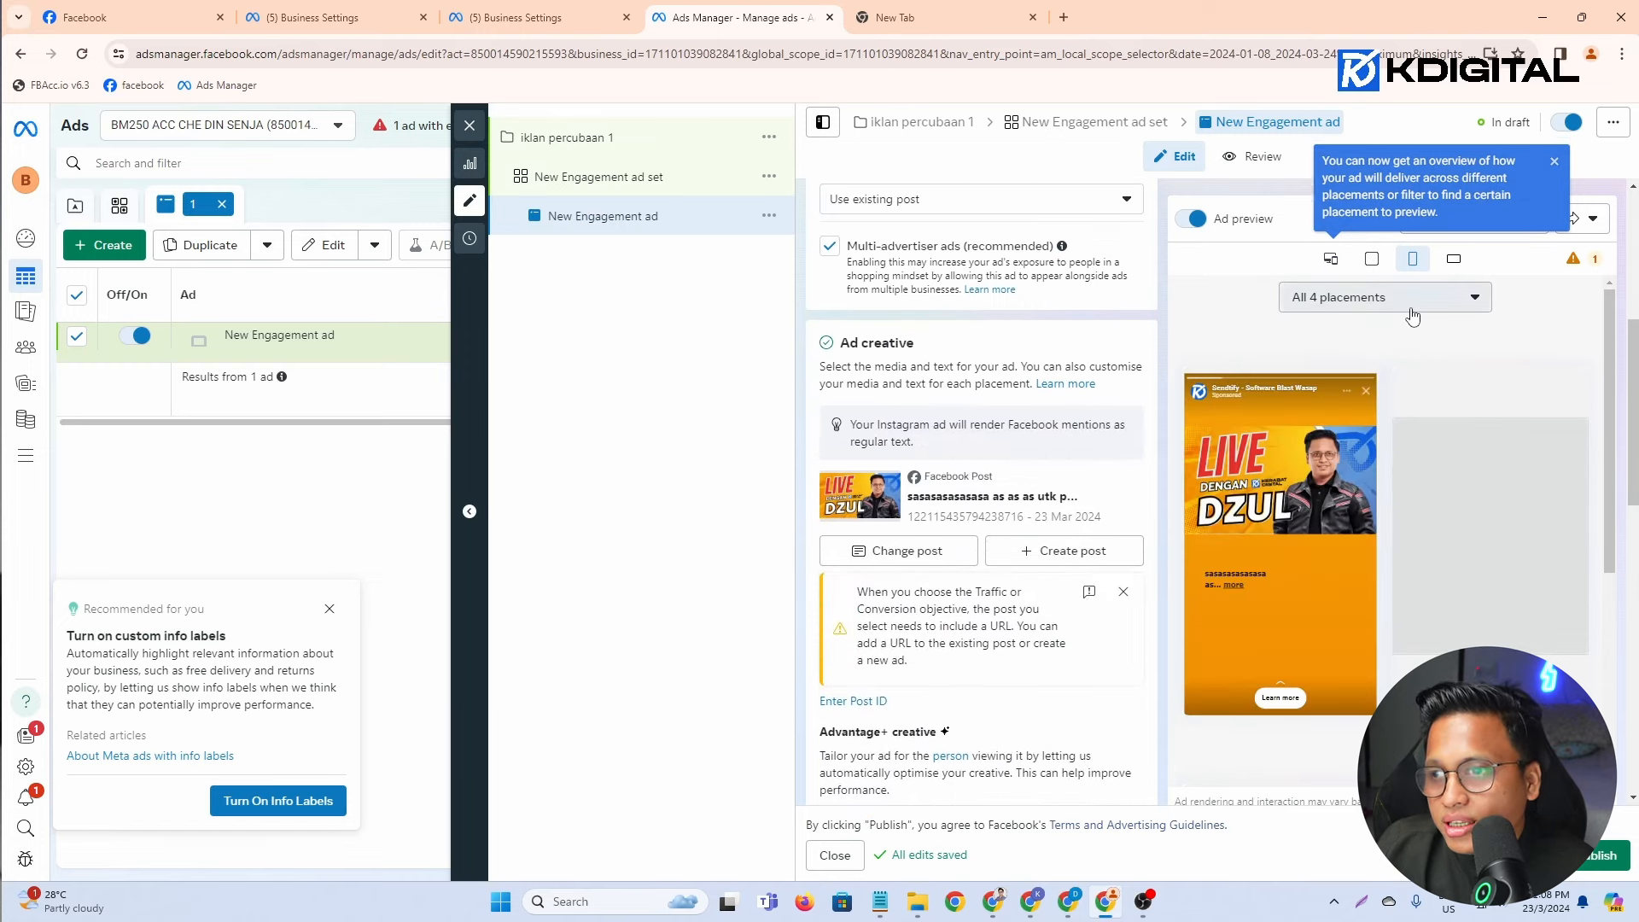
pyautogui.click(1383, 297)
pyautogui.click(1332, 367)
pyautogui.click(1379, 298)
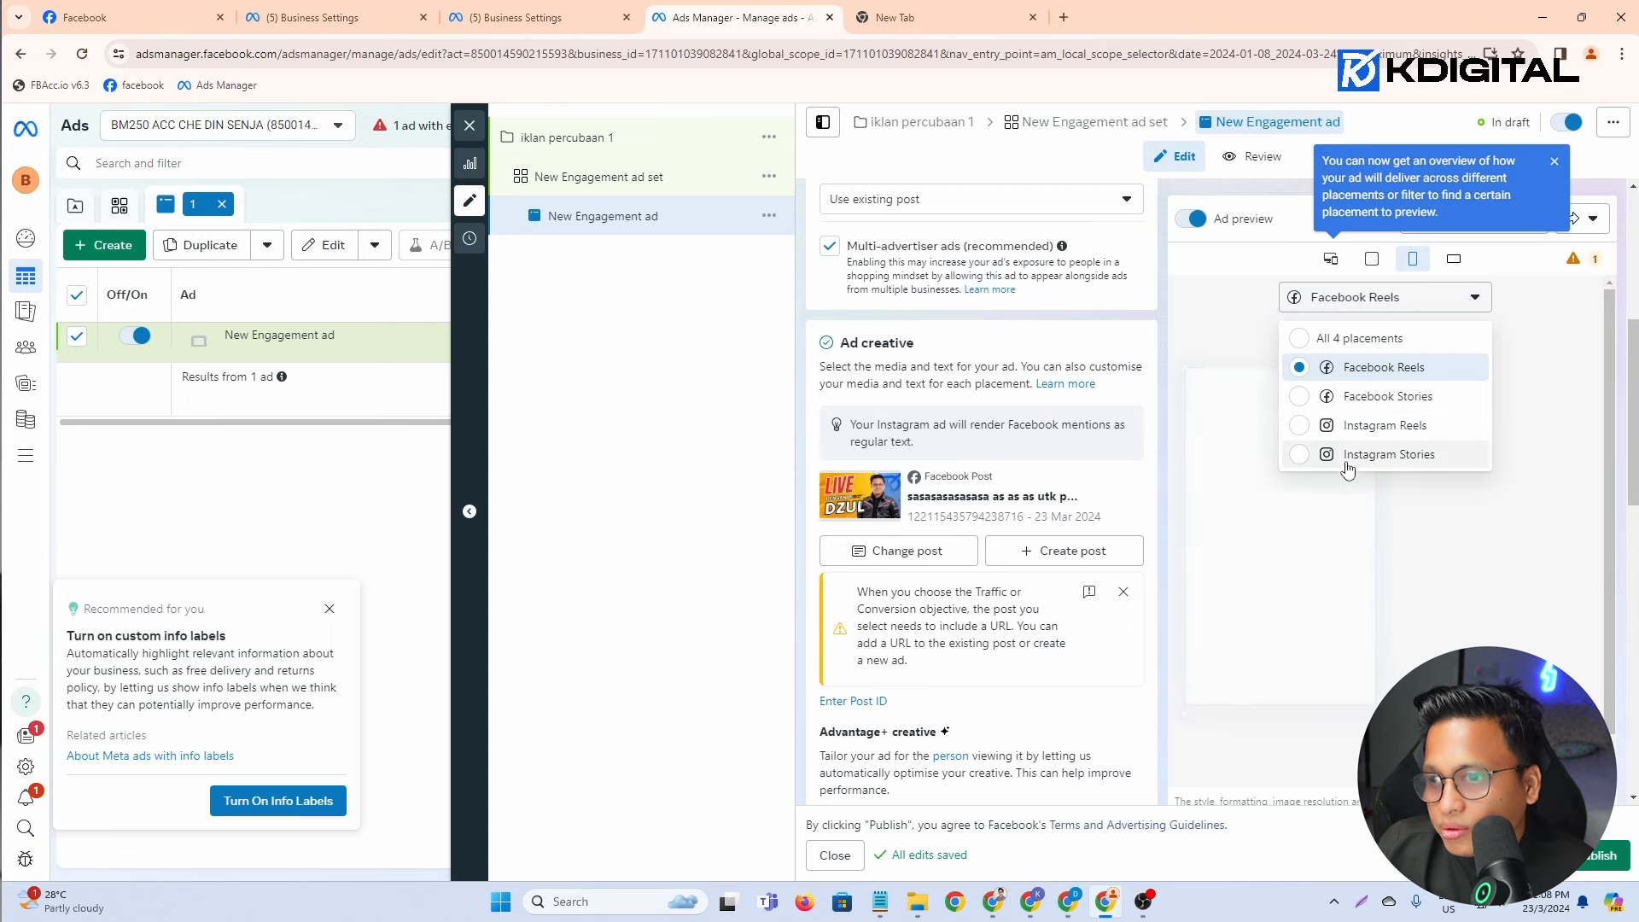
pyautogui.click(1351, 299)
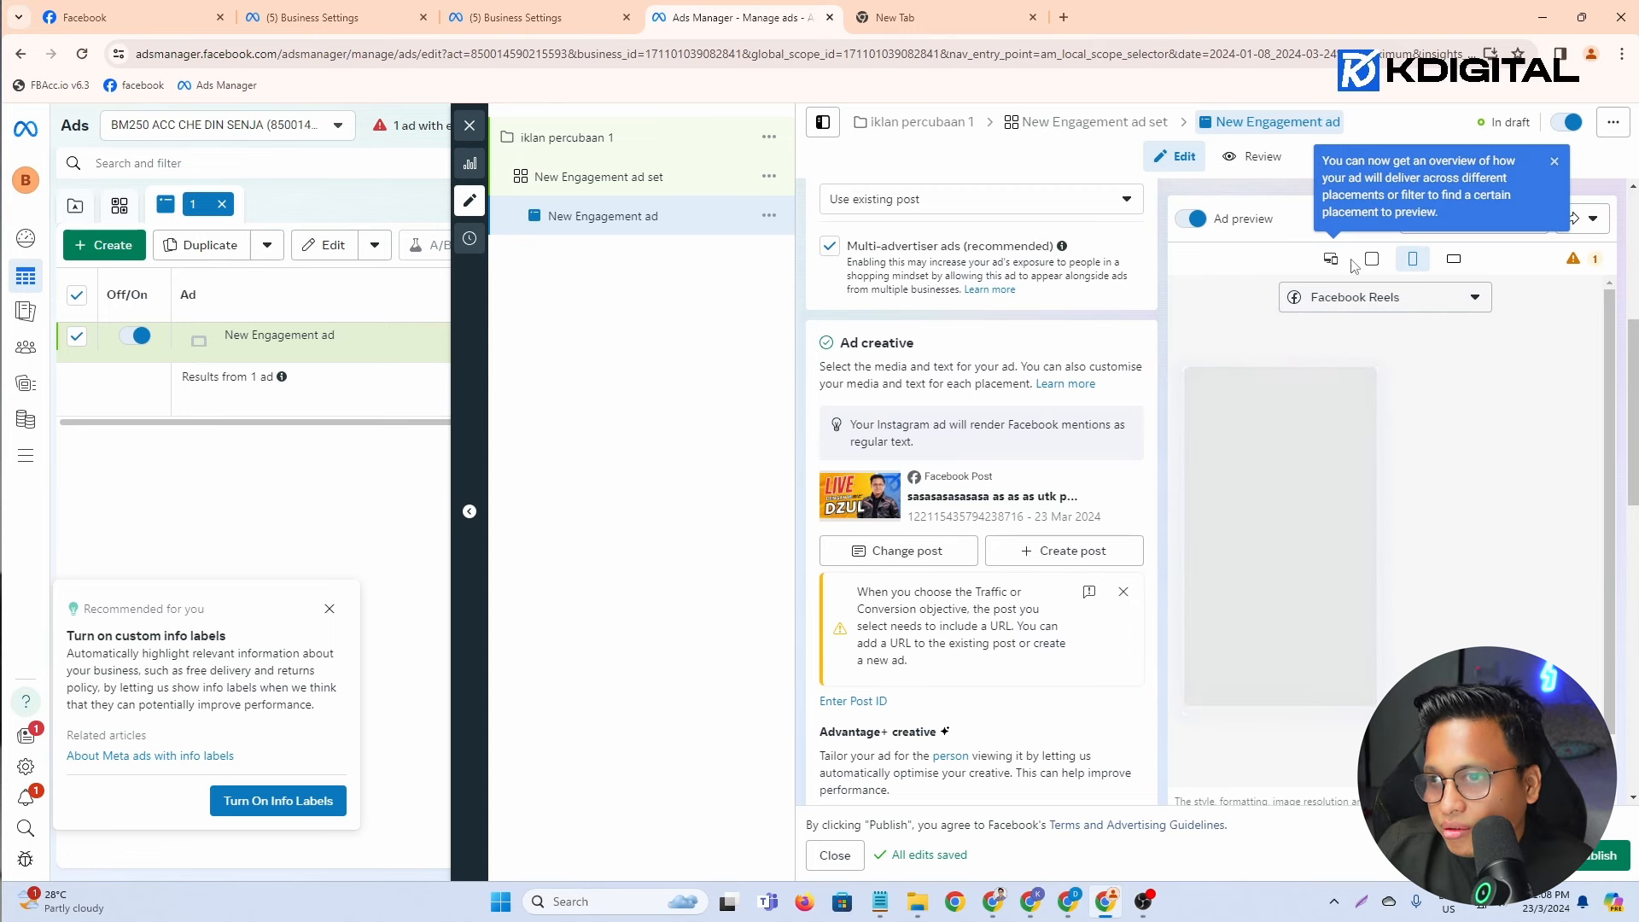
pyautogui.click(1330, 258)
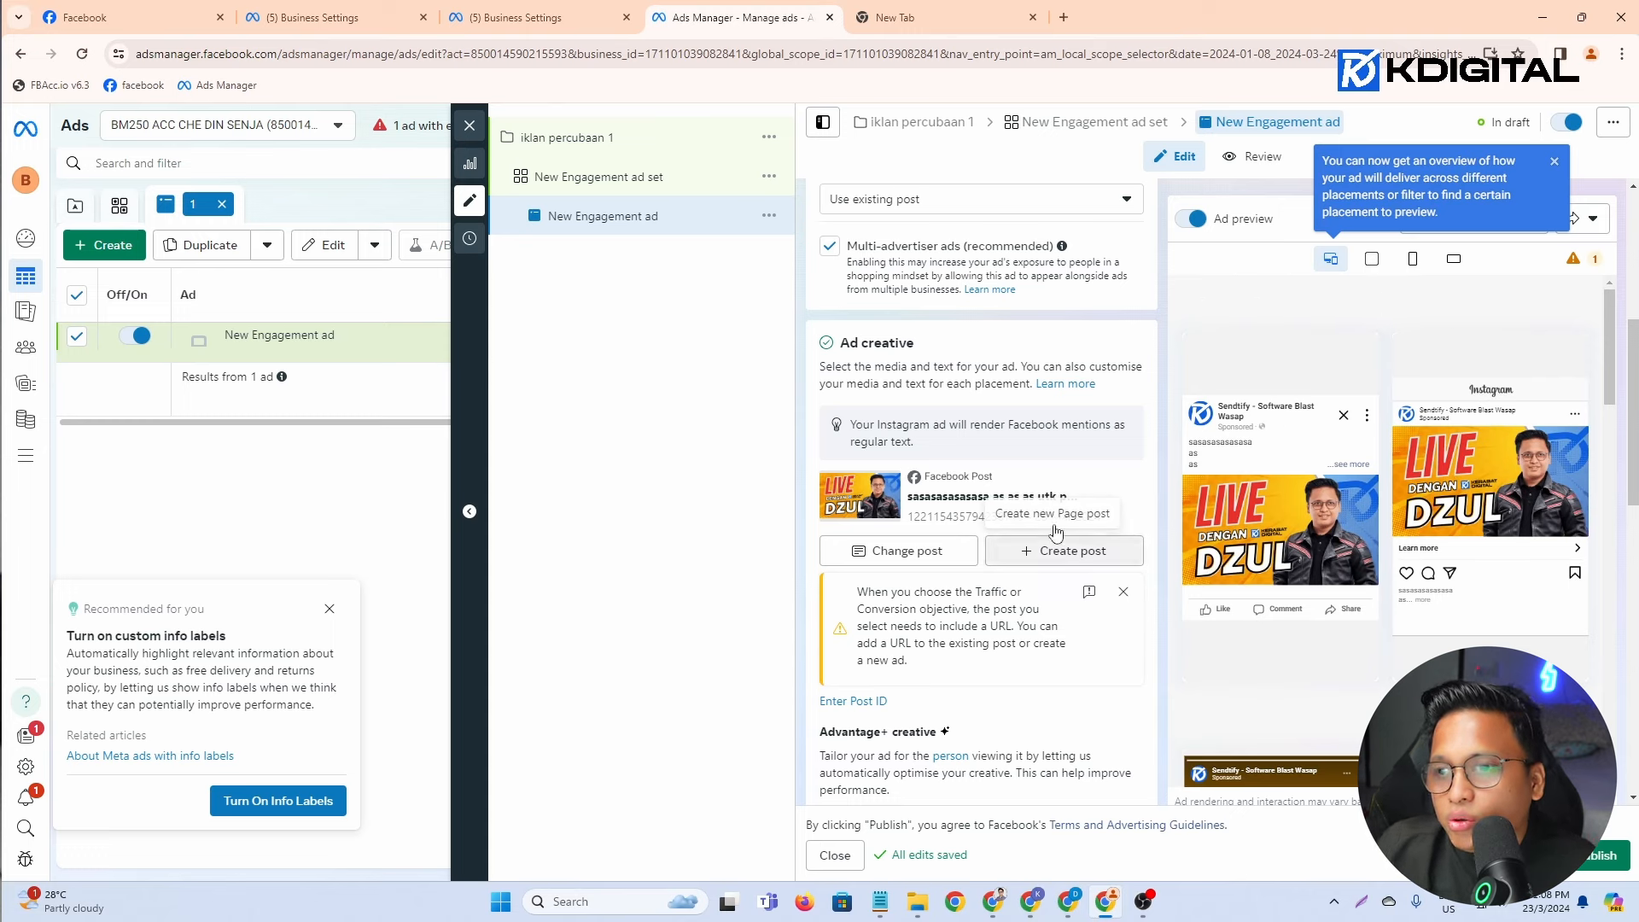
pyautogui.click(1555, 165)
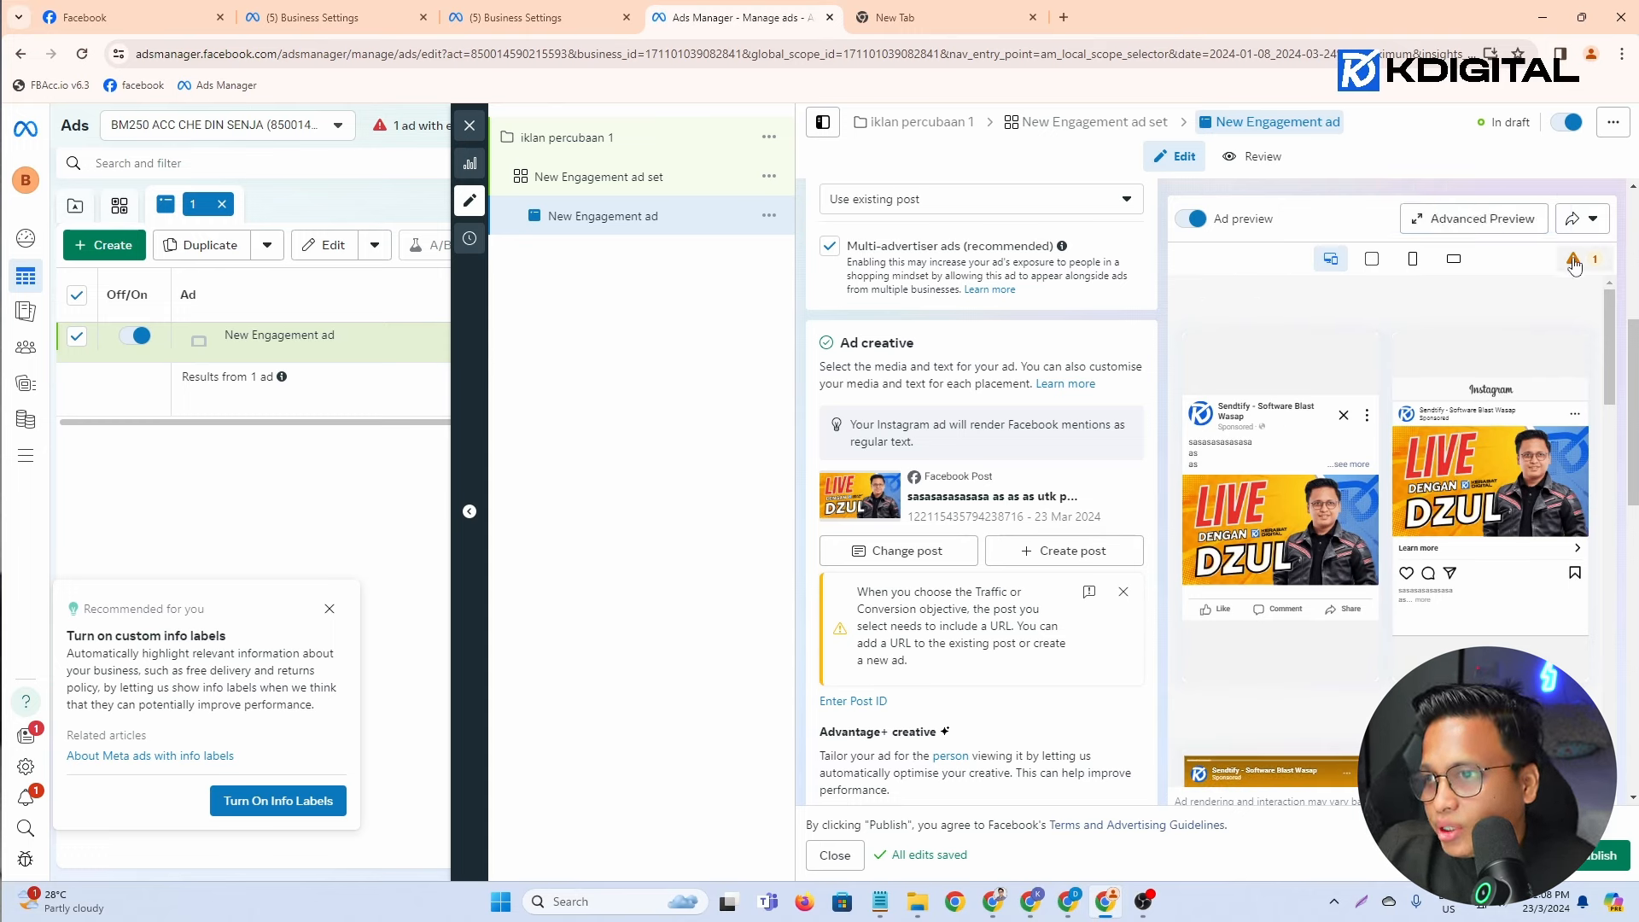
pyautogui.click(1573, 261)
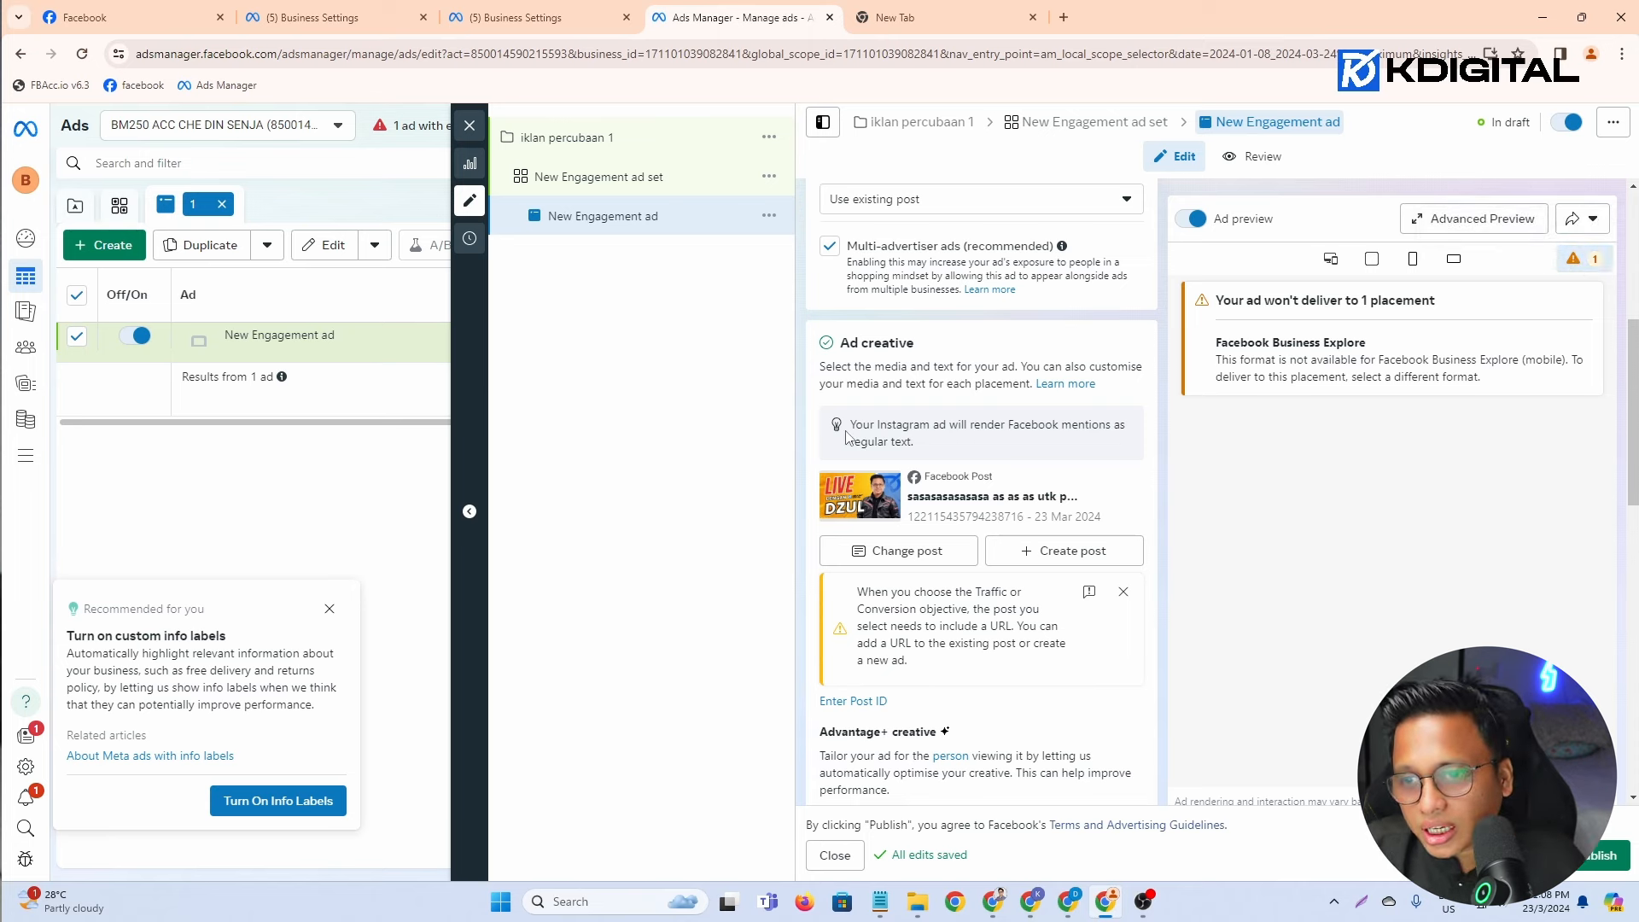
# Step: Switch the ad setup to Create Ad and review its format, media, text and headline fields
pyautogui.scroll(2, 880, 475)
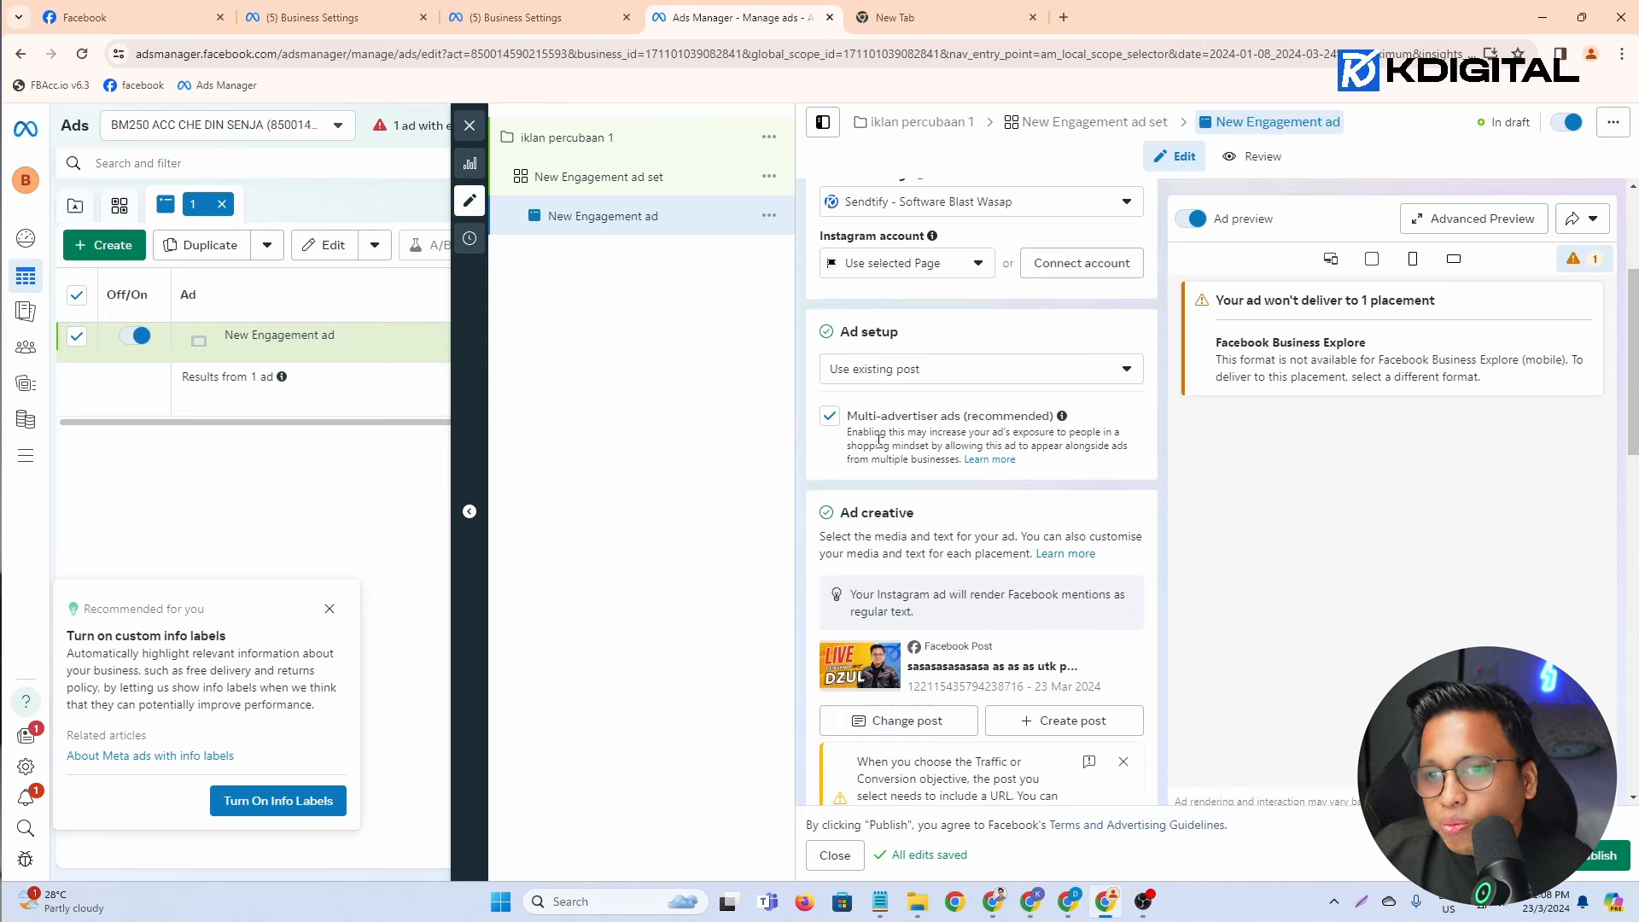
pyautogui.click(923, 376)
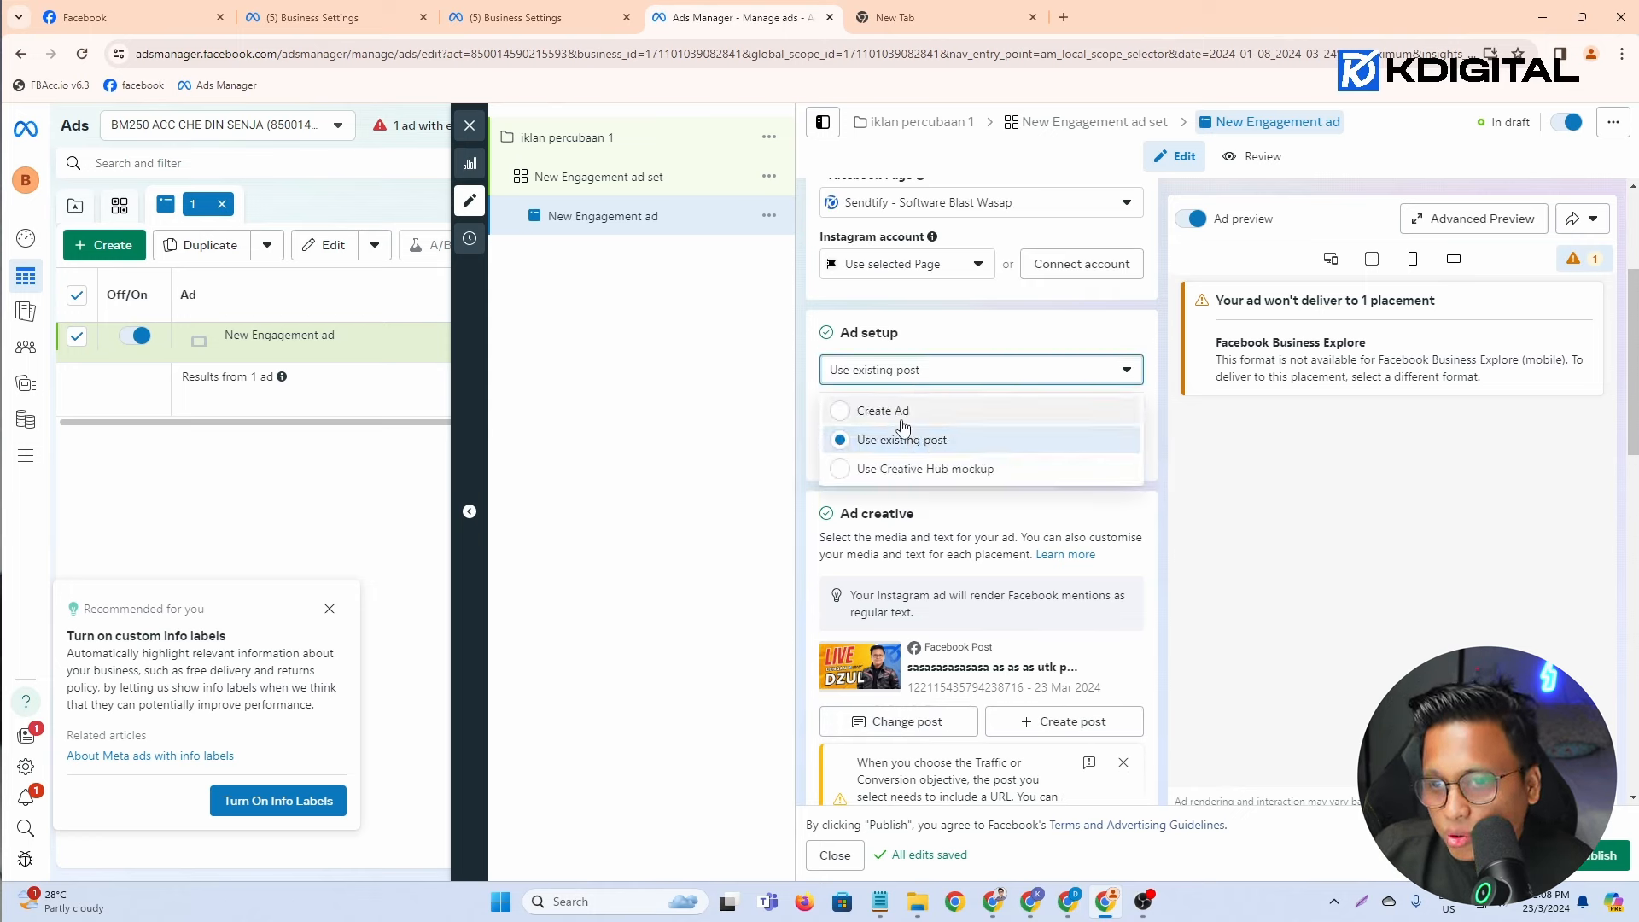
pyautogui.click(903, 417)
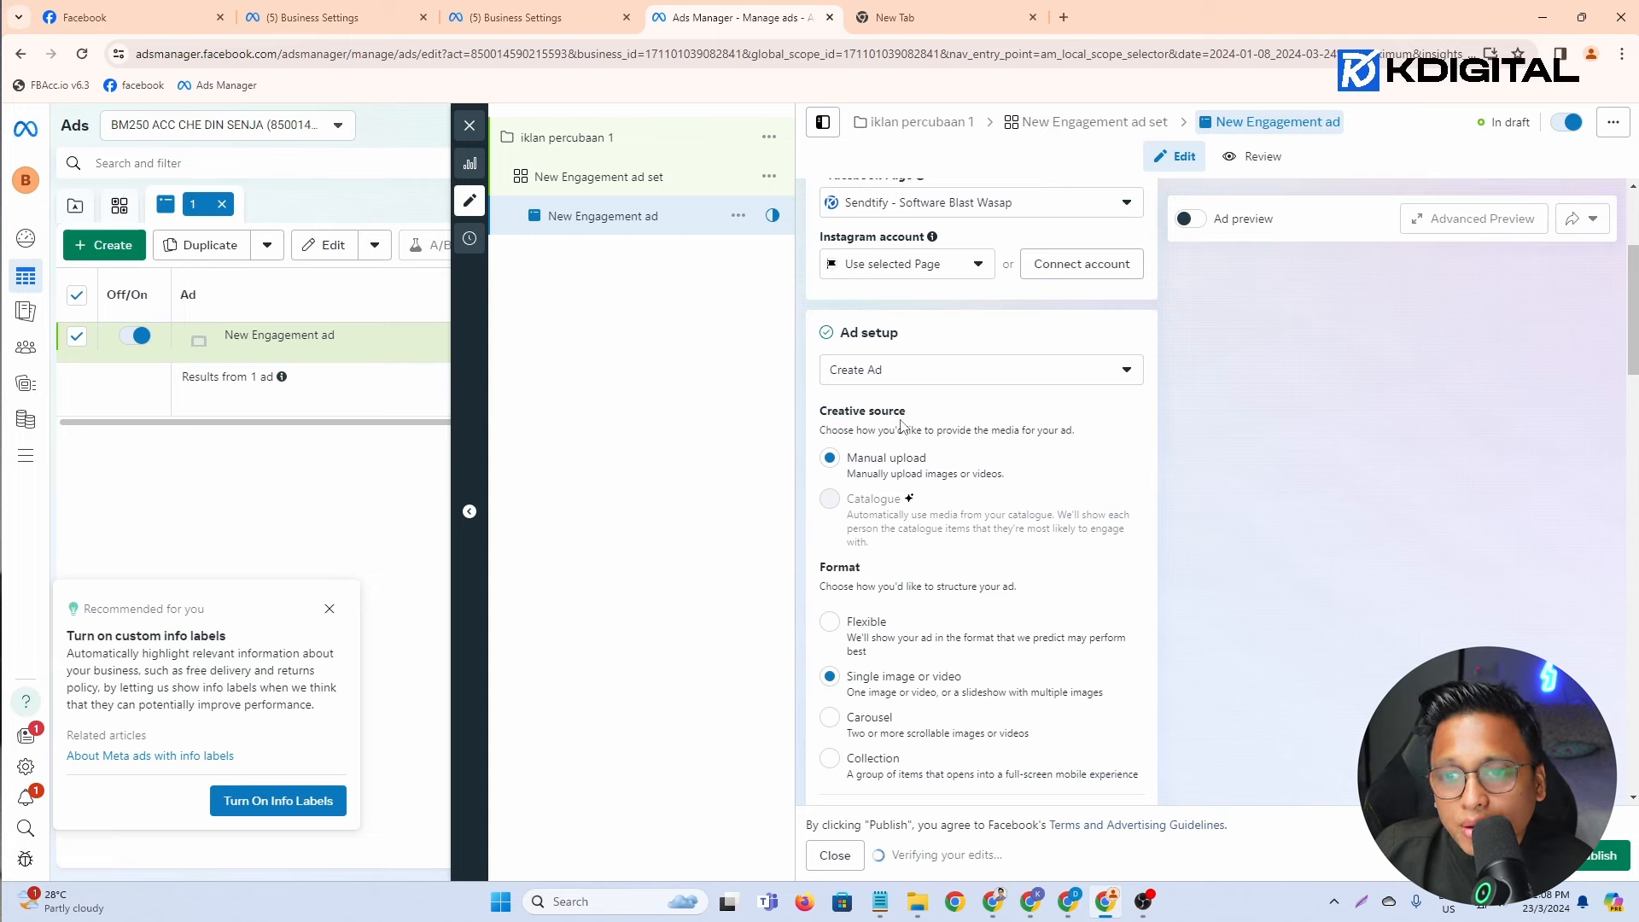
pyautogui.scroll(-6, 875, 425)
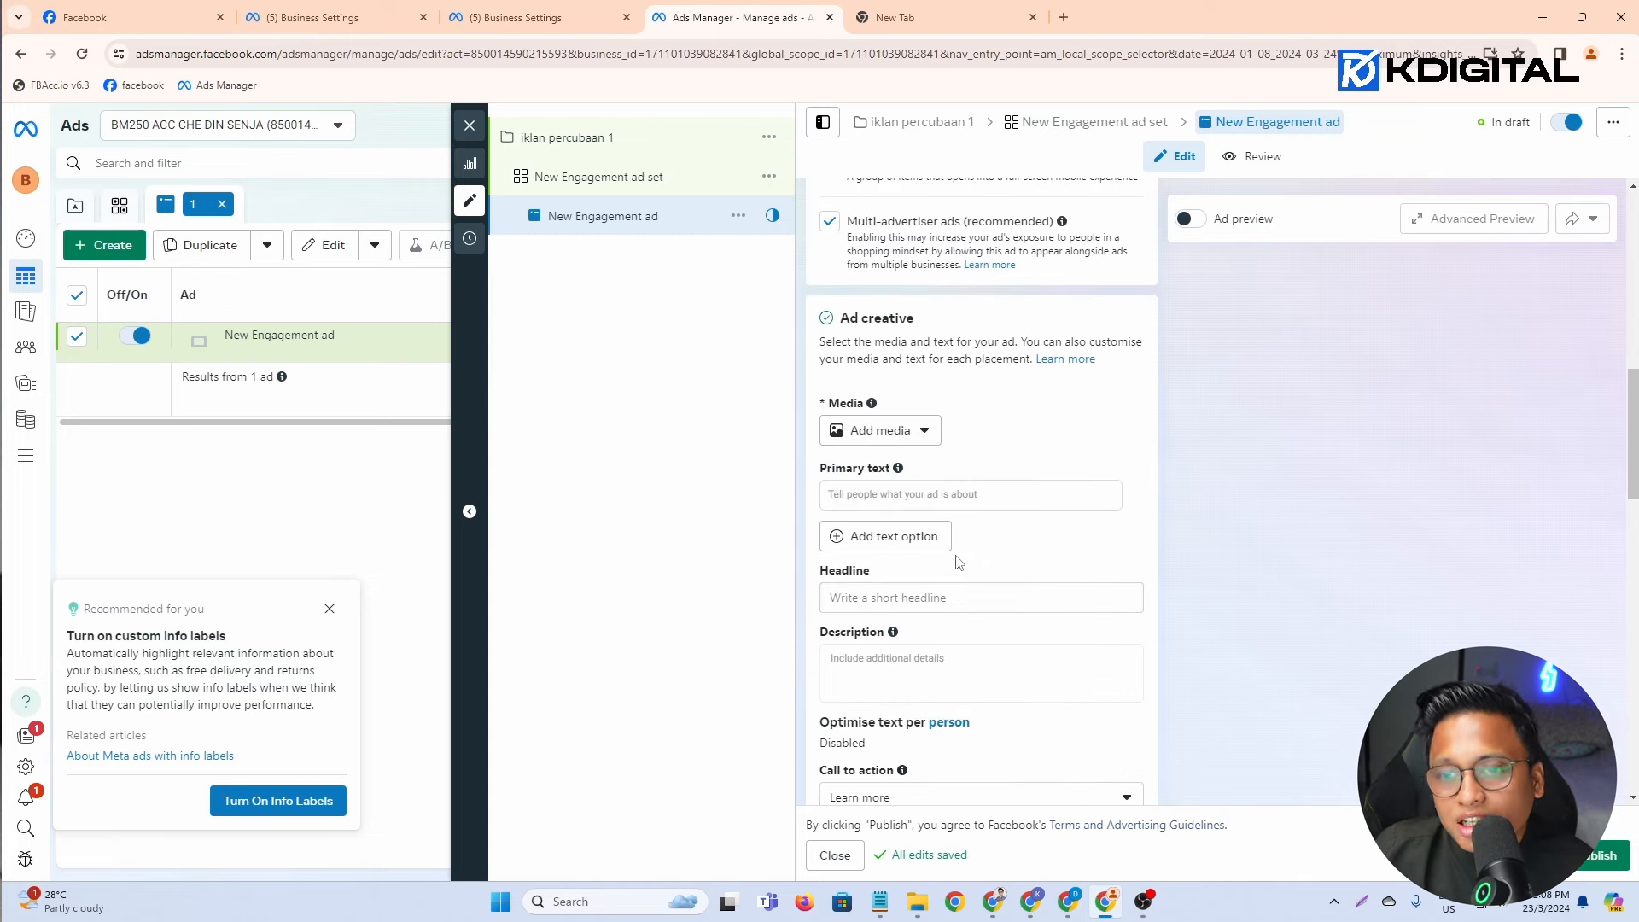
pyautogui.scroll(6, 948, 555)
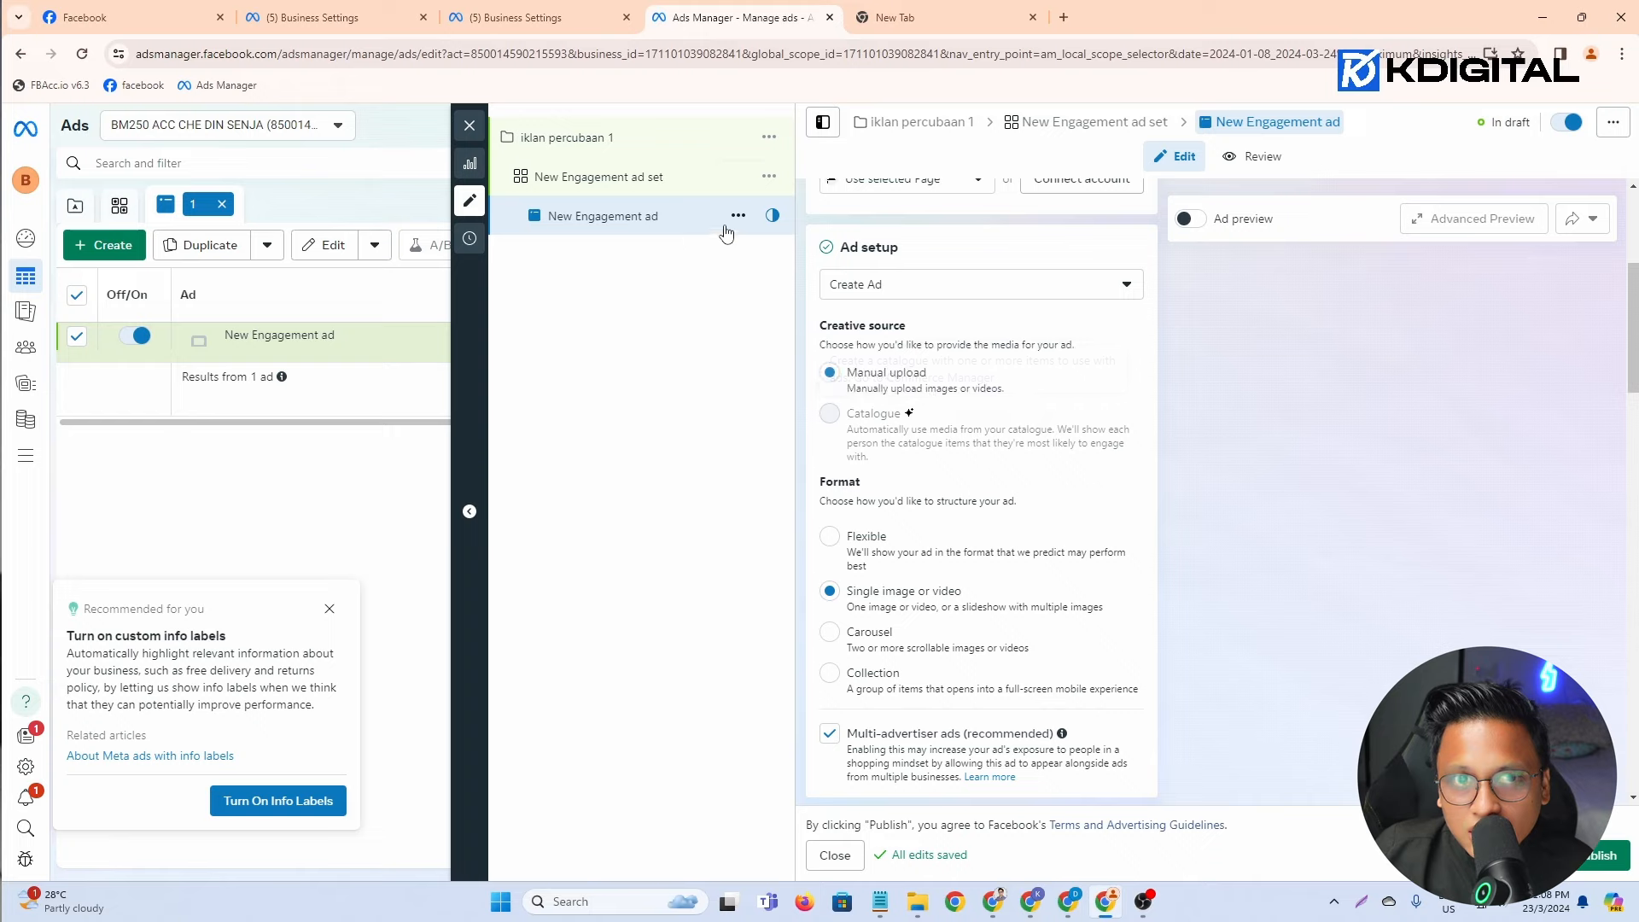
# Step: Switch to Facebook and view the posts on the Sendtify - Software Blast Wasap Page
pyautogui.click(141, 10)
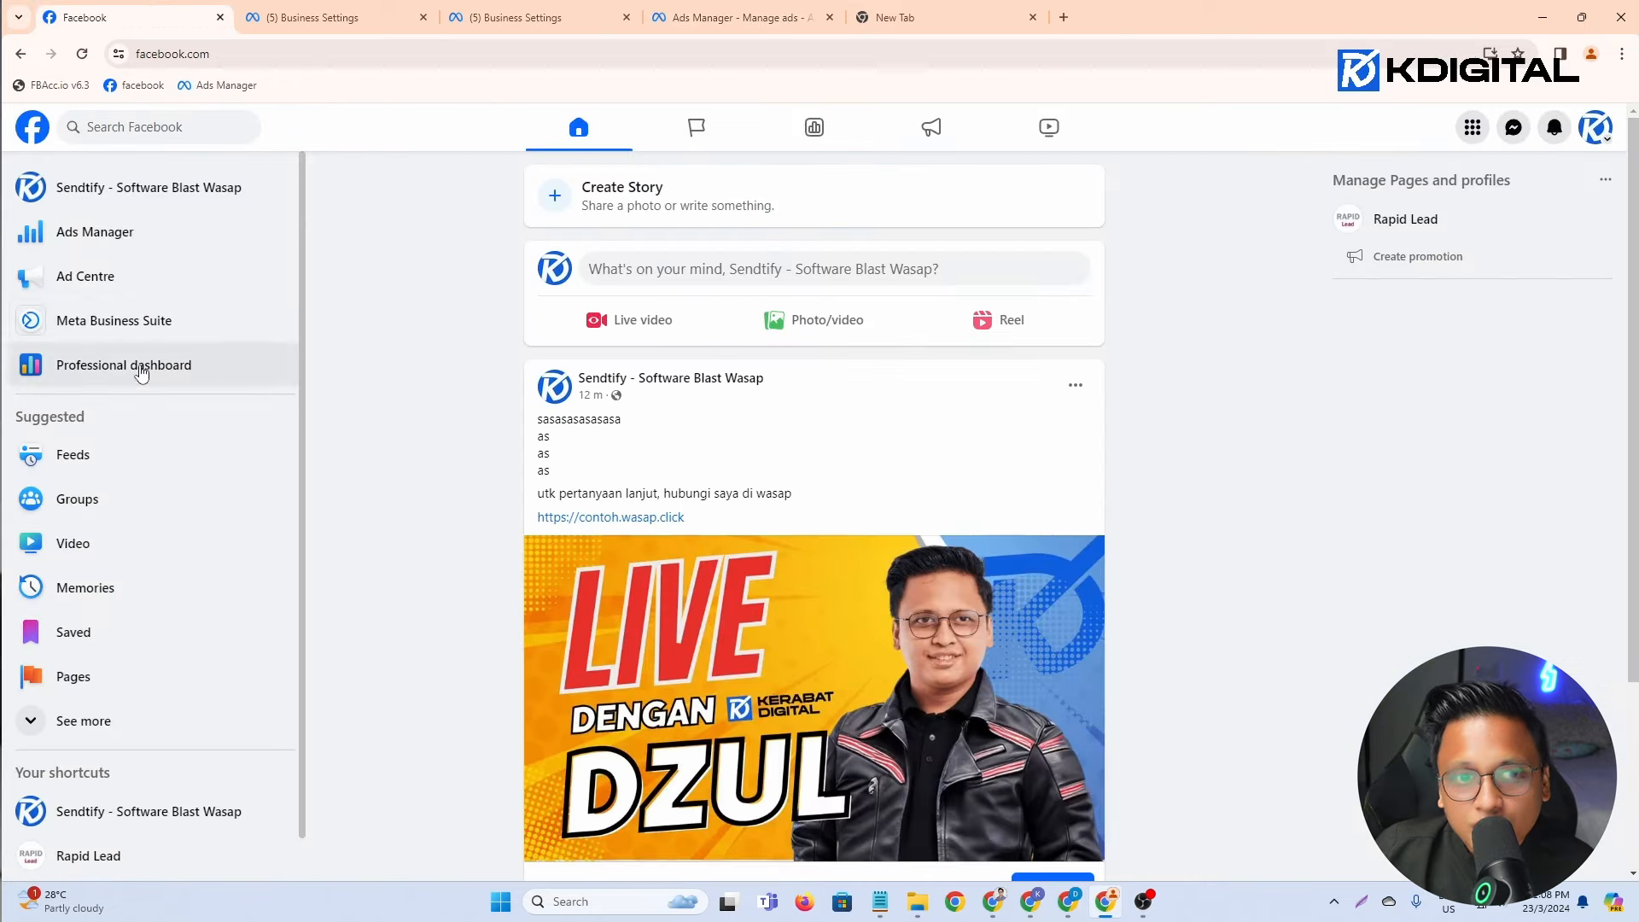
pyautogui.click(551, 280)
pyautogui.scroll(-4, 449, 386)
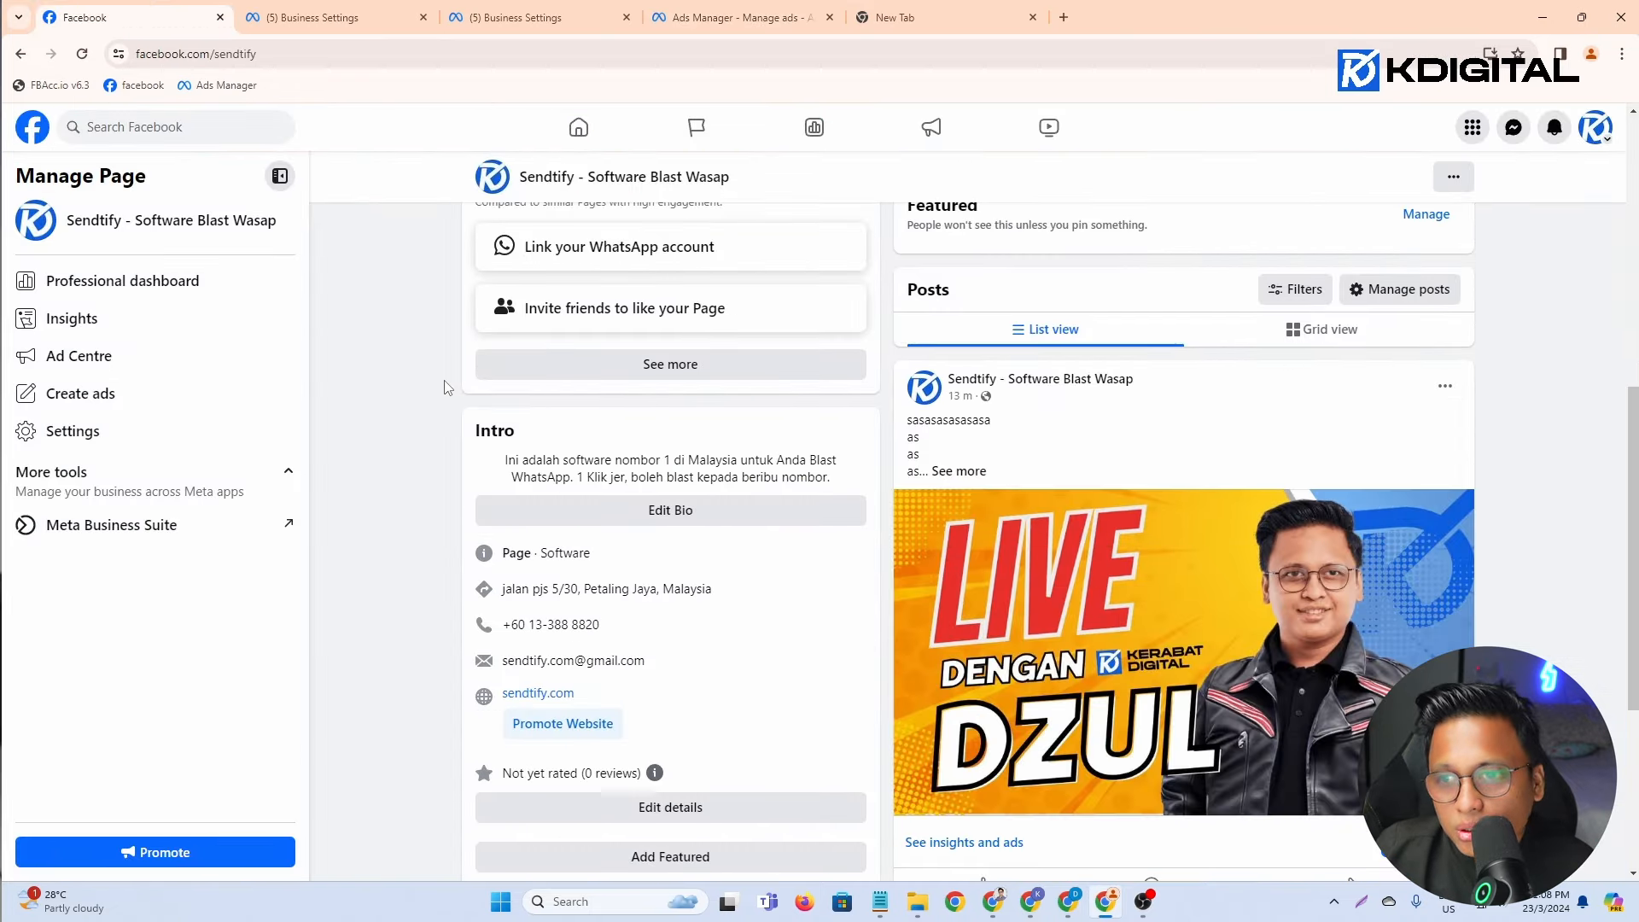
# Step: Return from the Facebook Page to Ads Manager and set the ad setup to Use existing post
pyautogui.scroll(-4, 1001, 603)
pyautogui.scroll(3, 1001, 603)
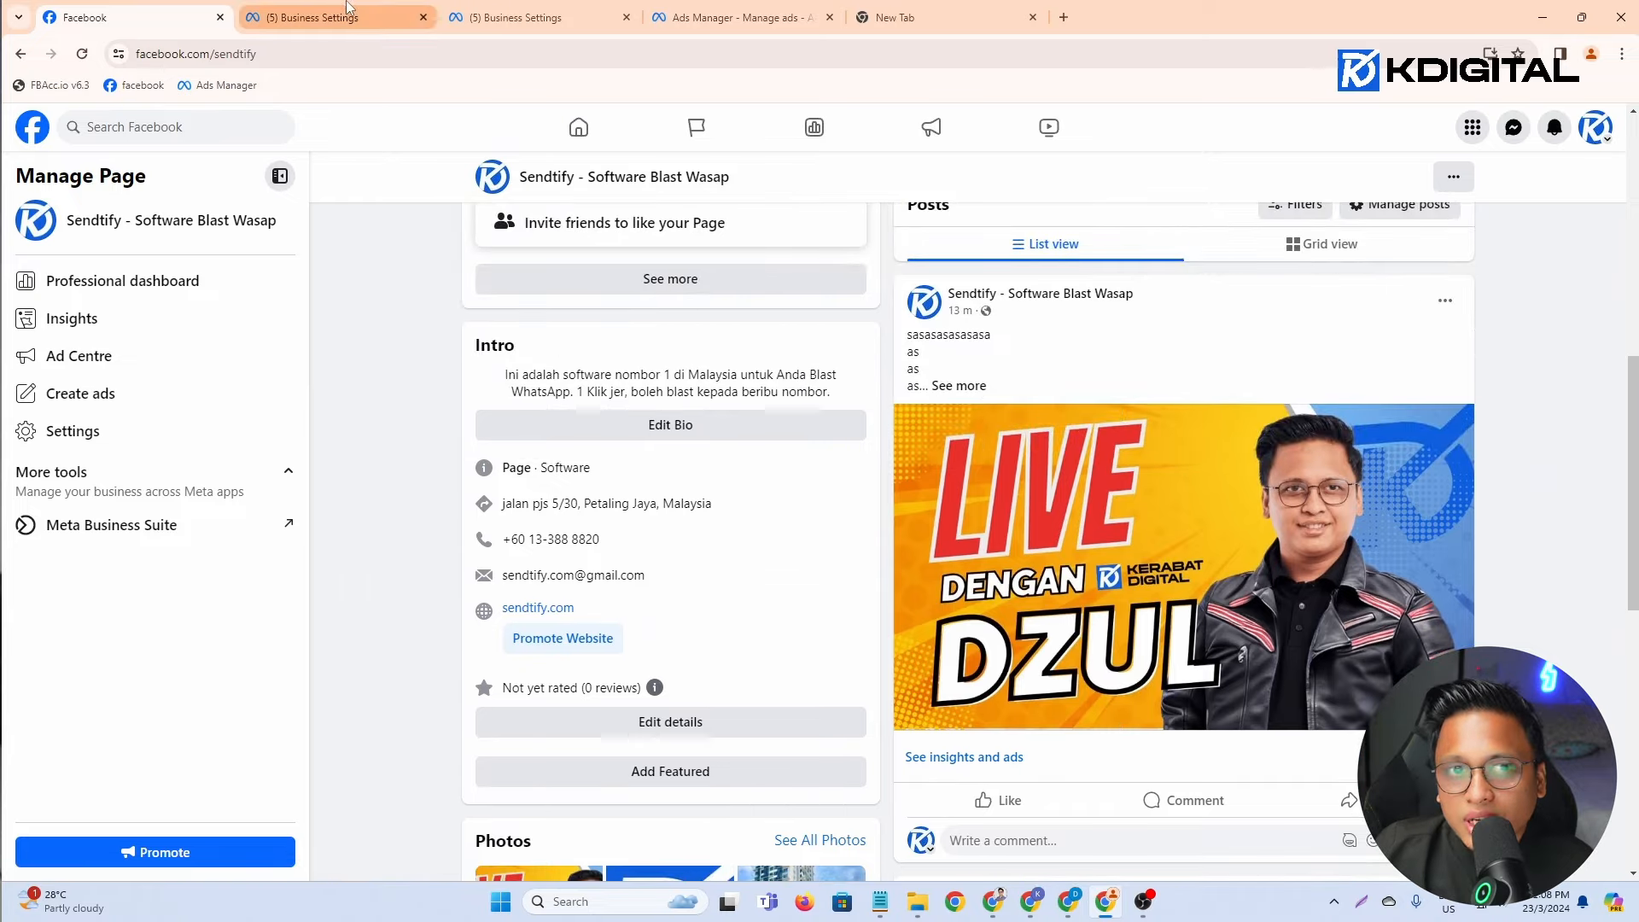
pyautogui.click(700, 14)
pyautogui.click(879, 285)
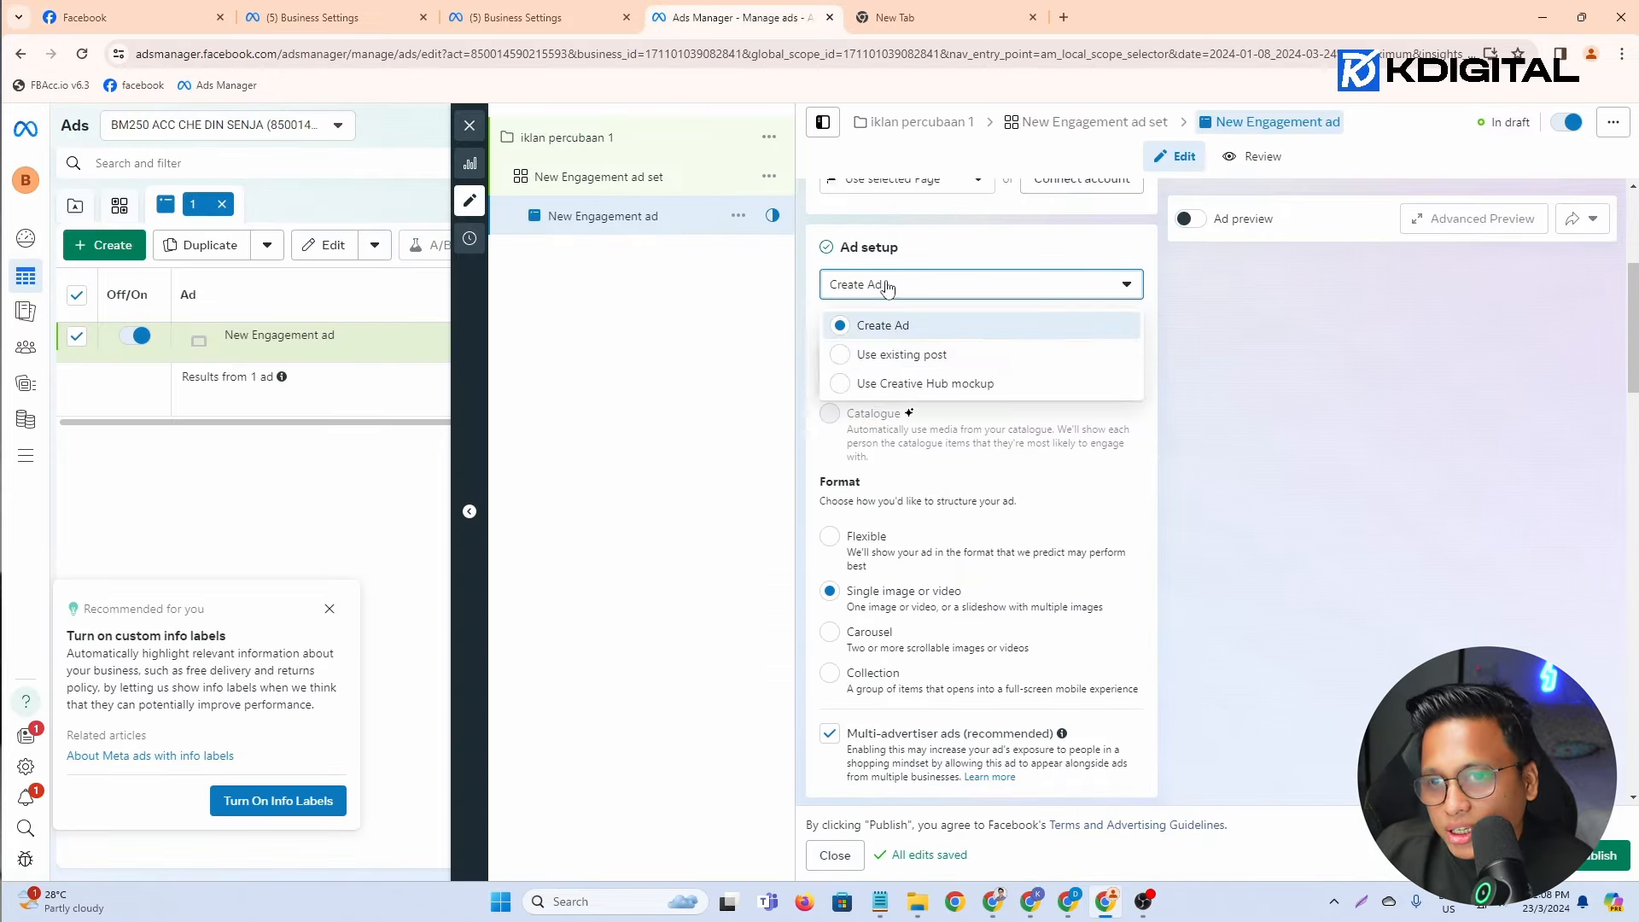
pyautogui.click(883, 354)
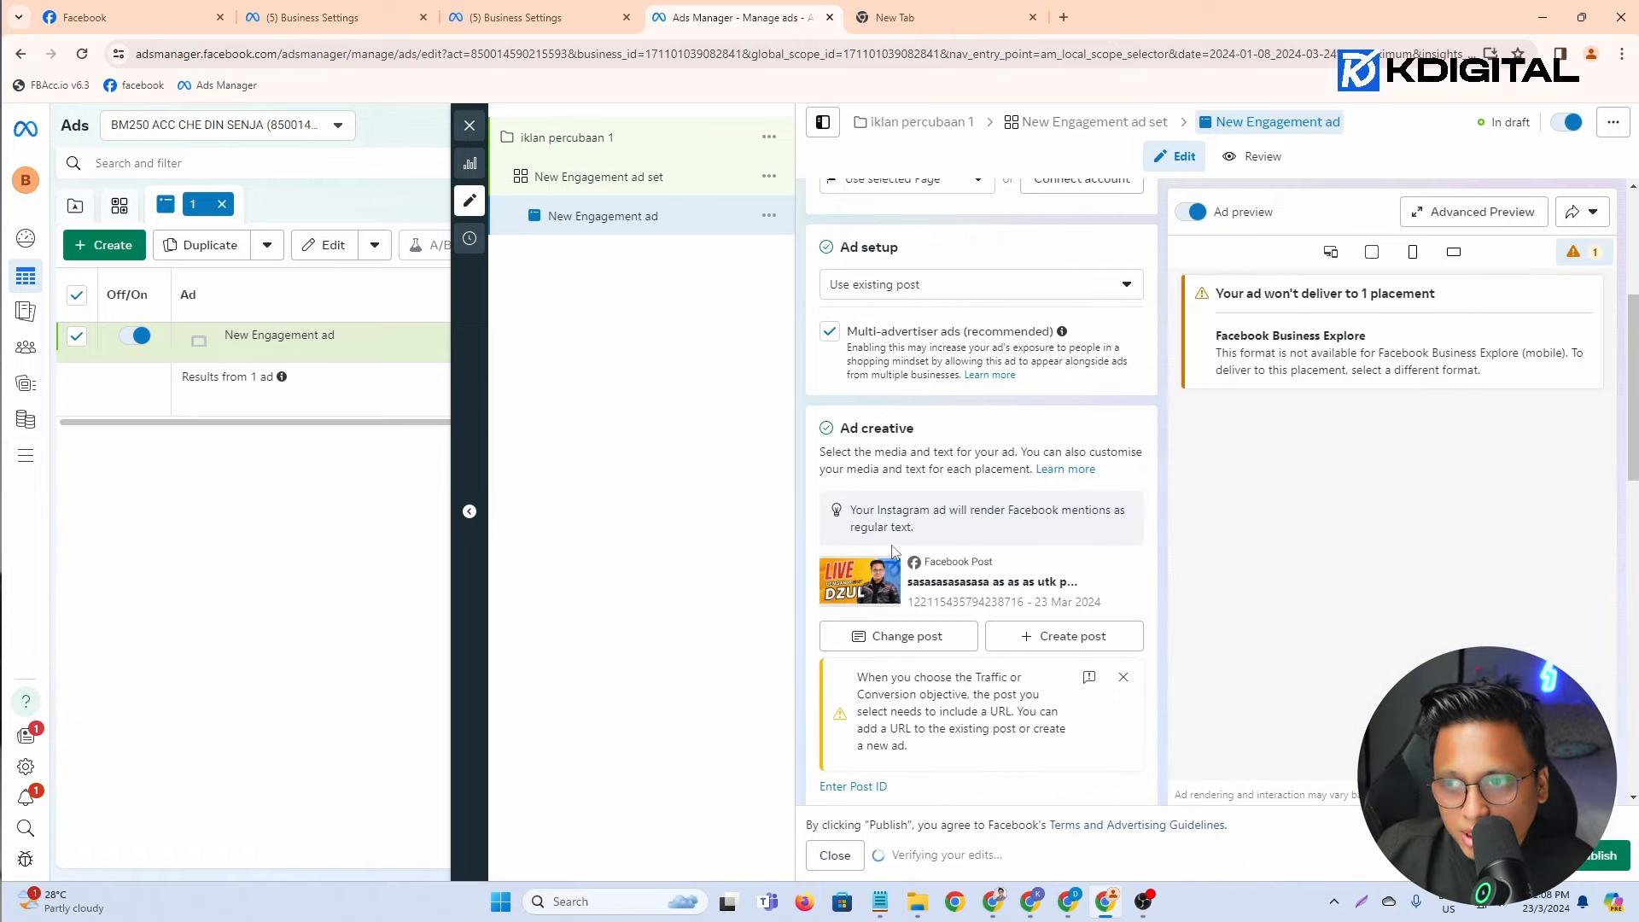
# Step: Review the ad's creative, primary text, call-to-action and tracking sections, and dismiss the Add payment information dialog
pyautogui.scroll(-9, 894, 551)
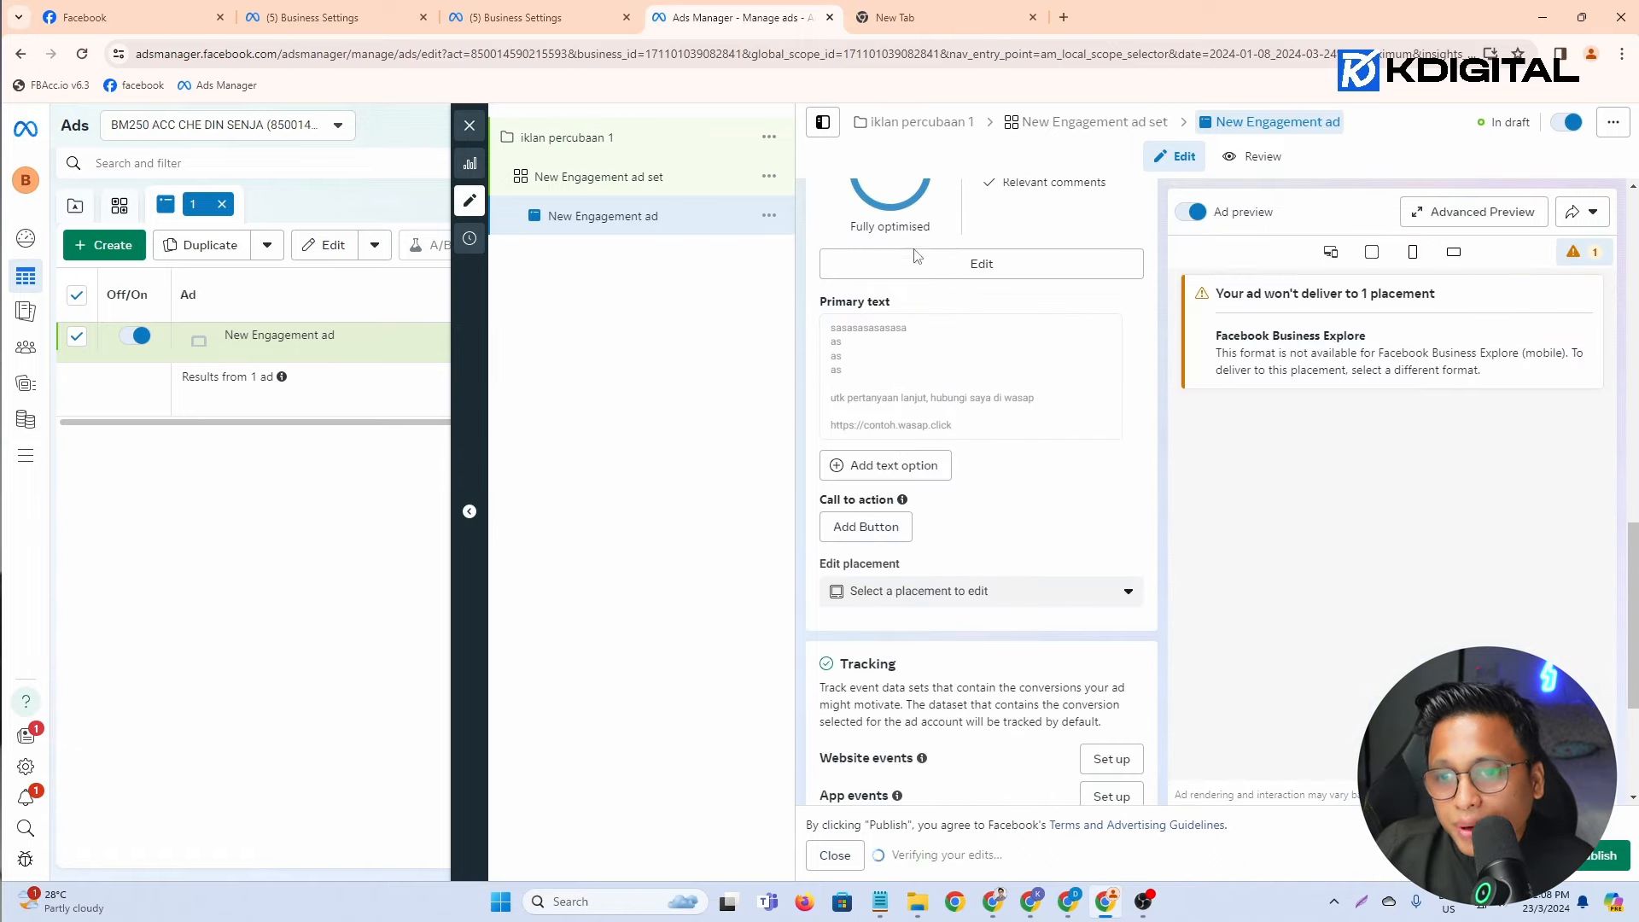
pyautogui.scroll(-3, 867, 429)
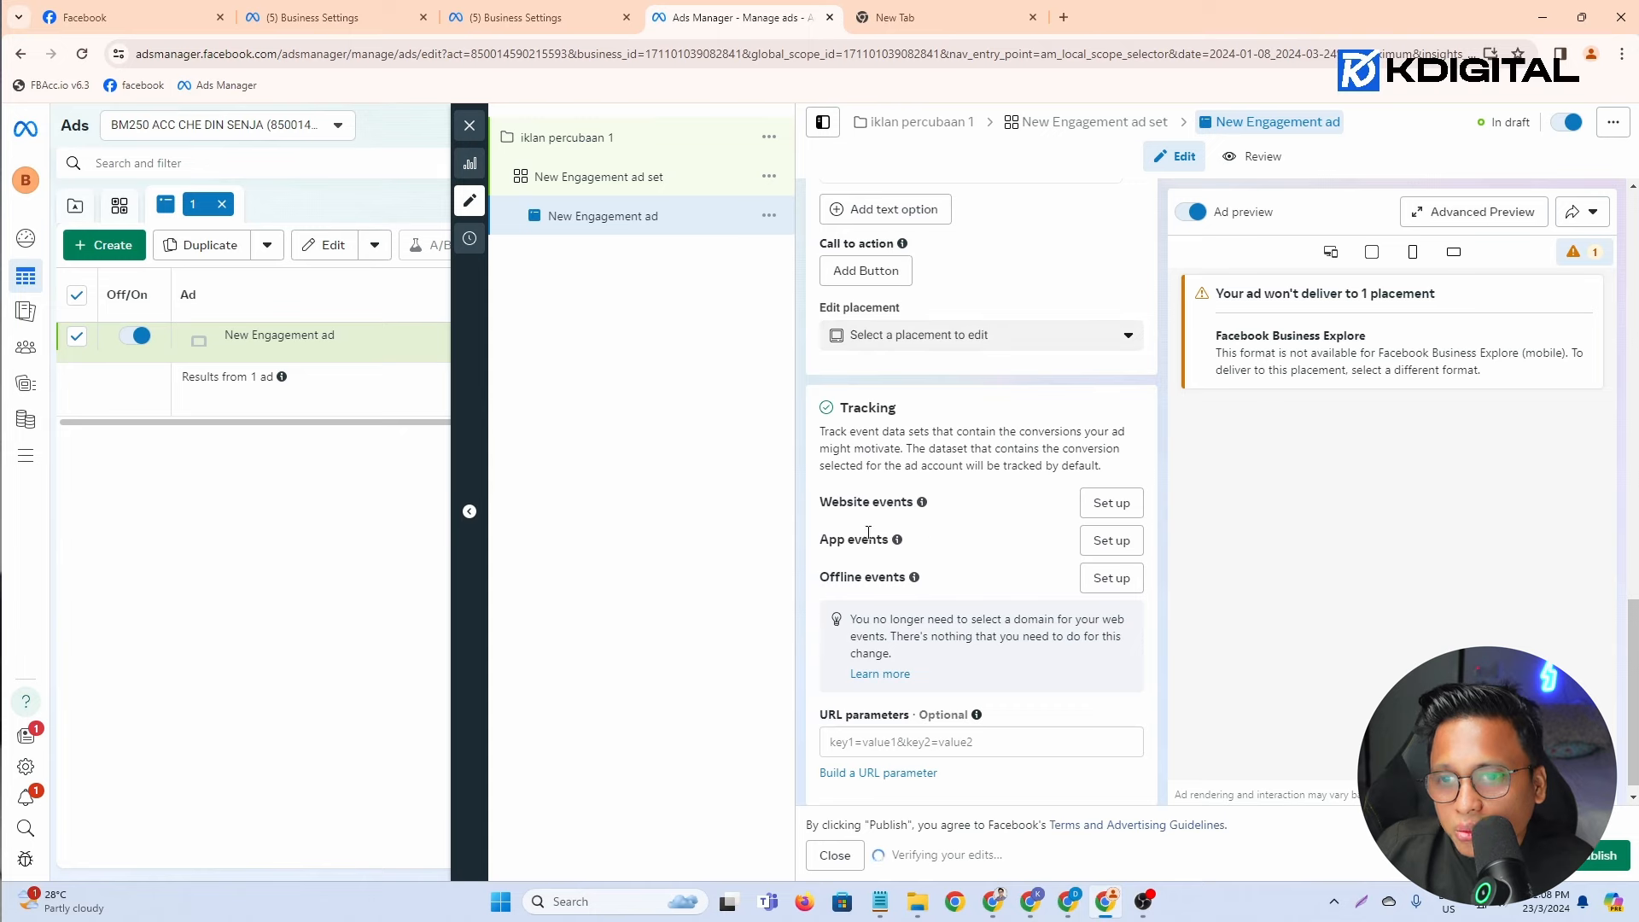
pyautogui.scroll(-1, 950, 533)
pyautogui.scroll(10, 951, 531)
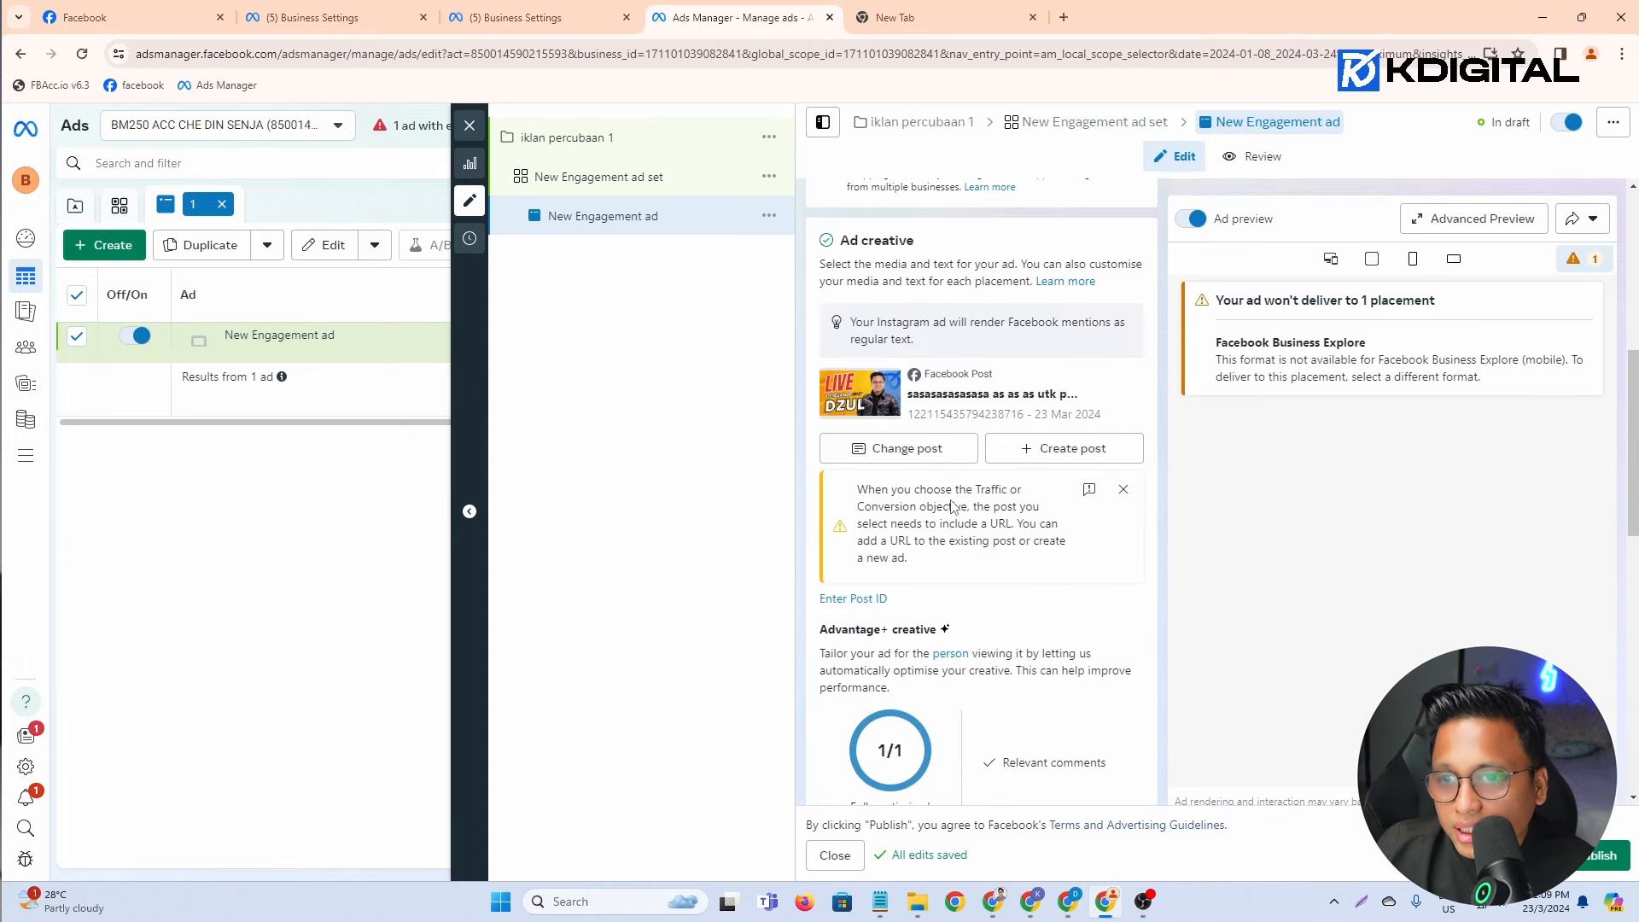
pyautogui.scroll(5, 952, 500)
pyautogui.scroll(-5, 952, 497)
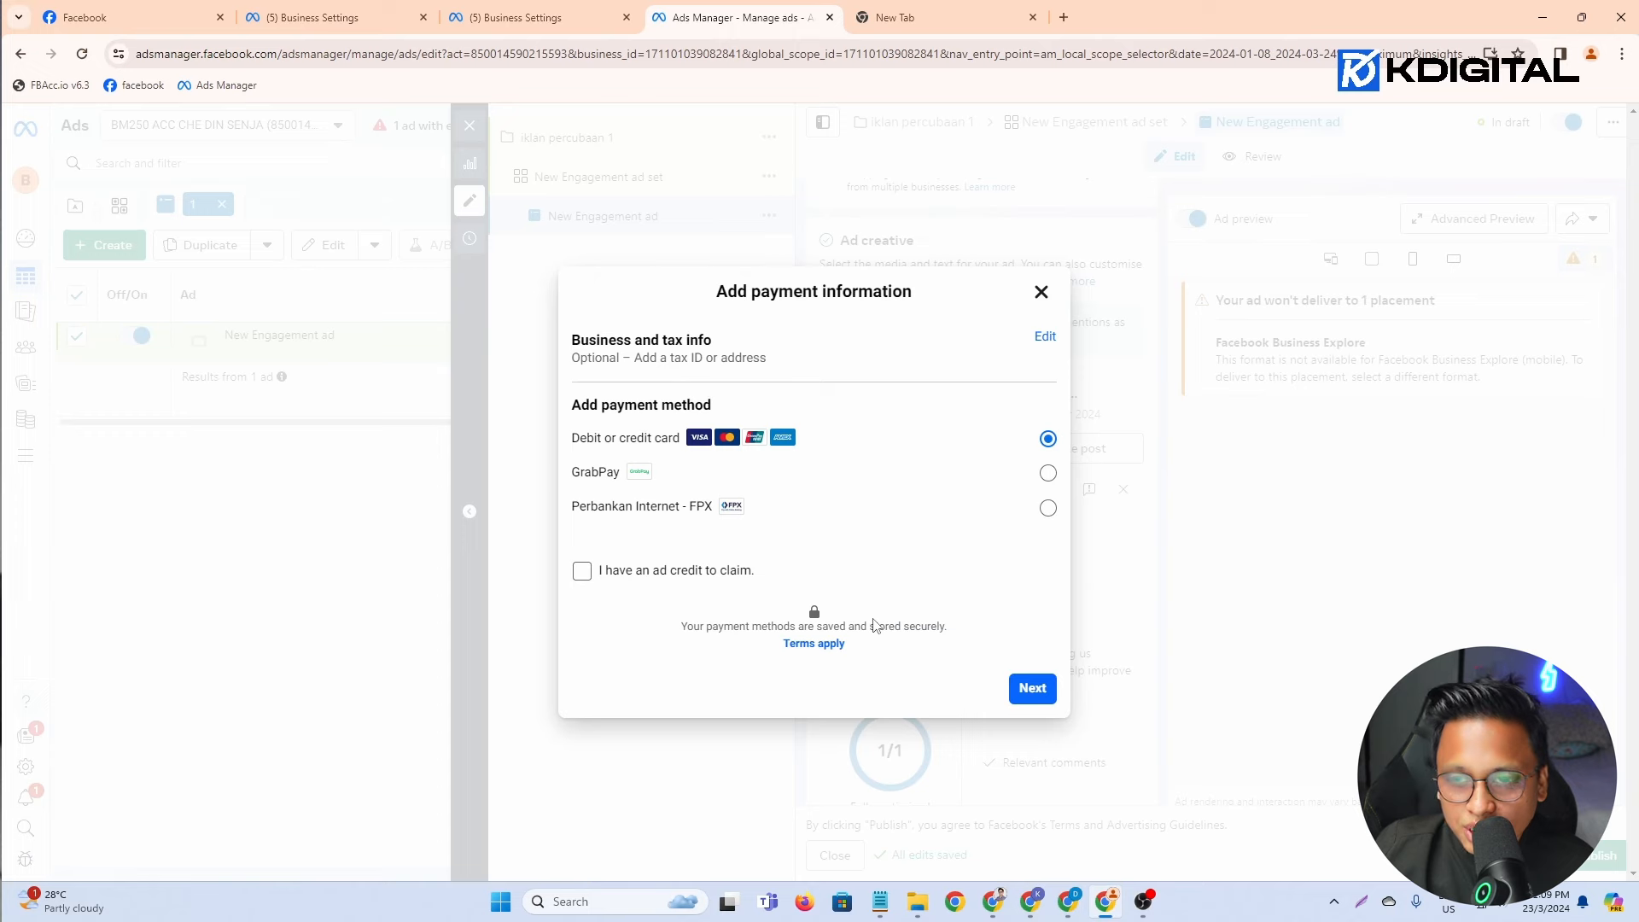
pyautogui.click(1042, 293)
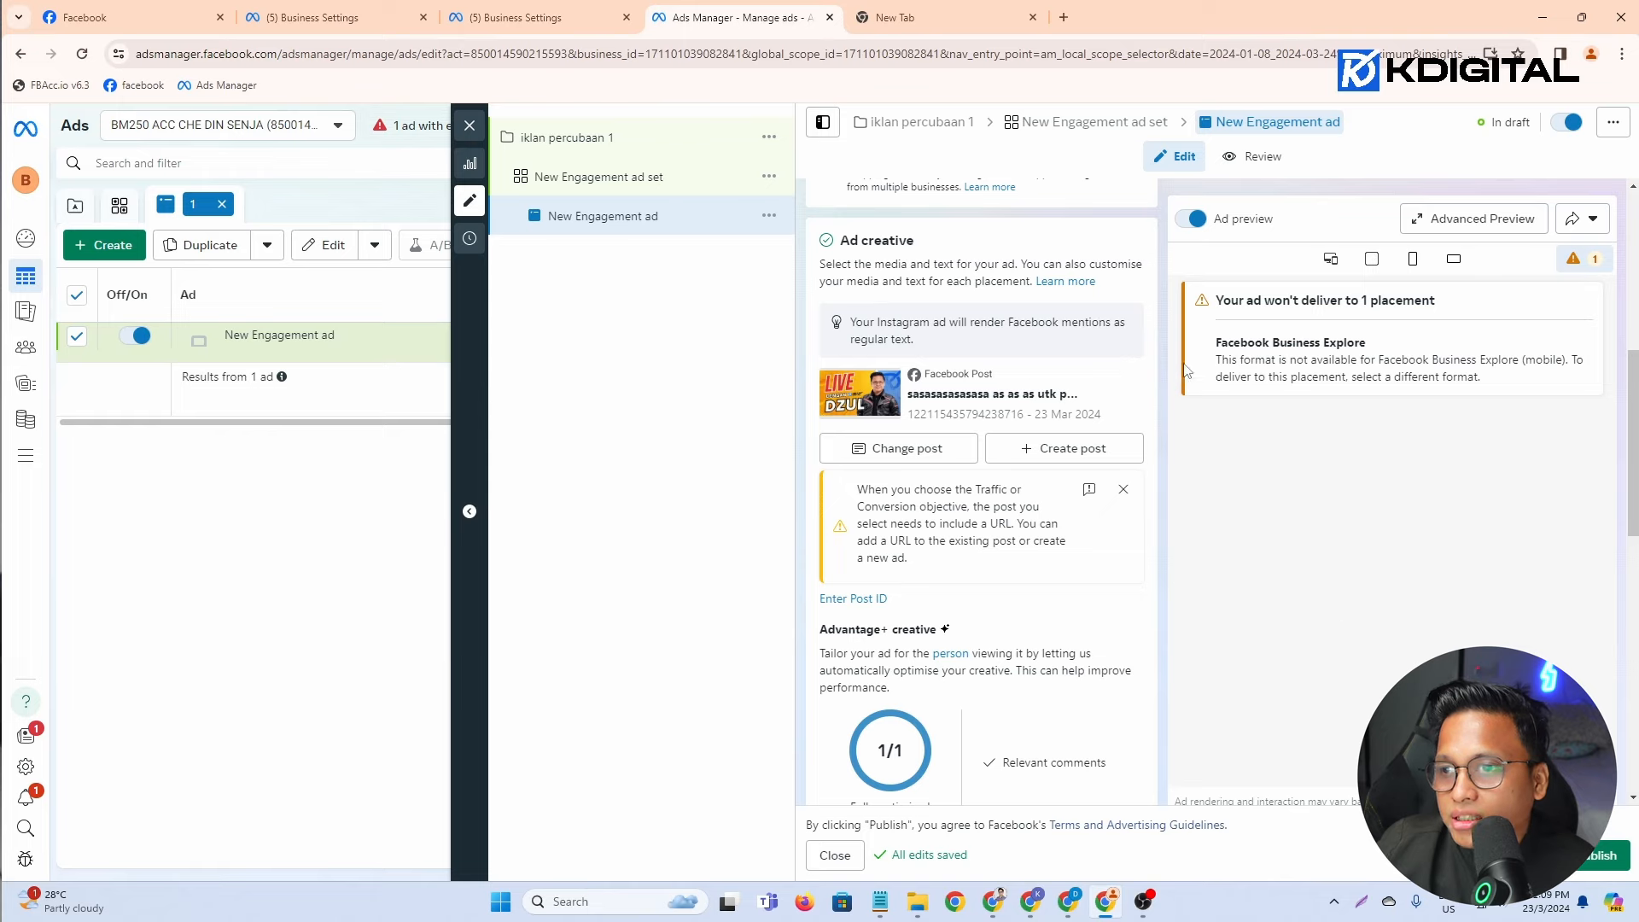
# Step: Examine the Facebook Business Explore delivery warning and preview the ad in the Facebook Feed placement
pyautogui.click(1443, 219)
pyautogui.click(1610, 161)
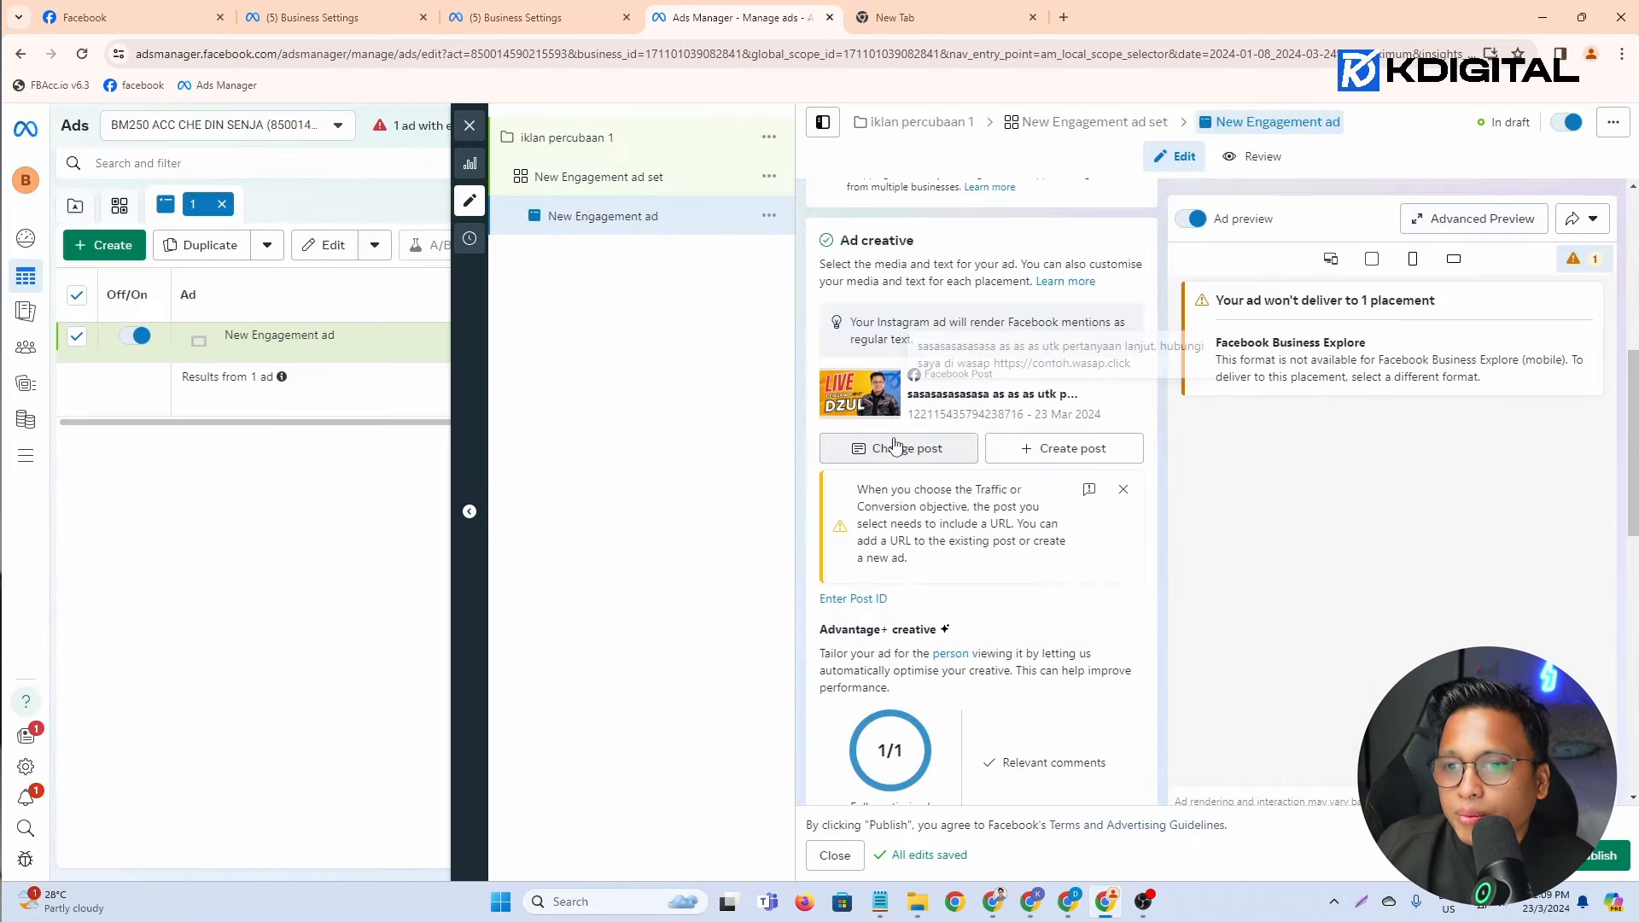
pyautogui.moveTo(1234, 359); pyautogui.dragTo(1543, 359)
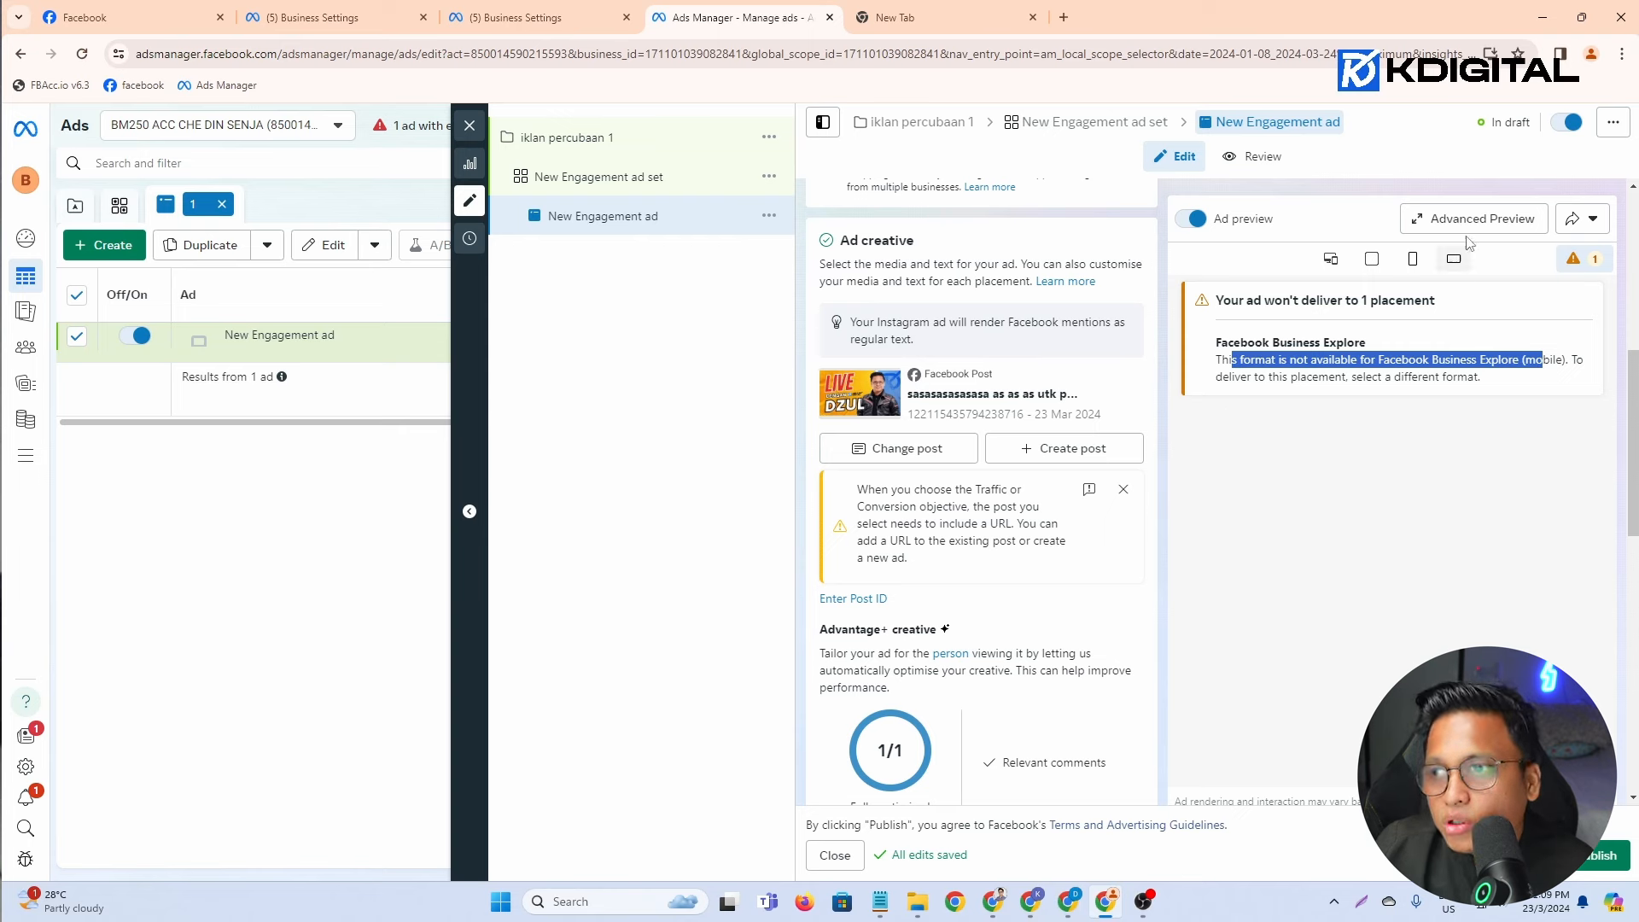
pyautogui.click(1372, 259)
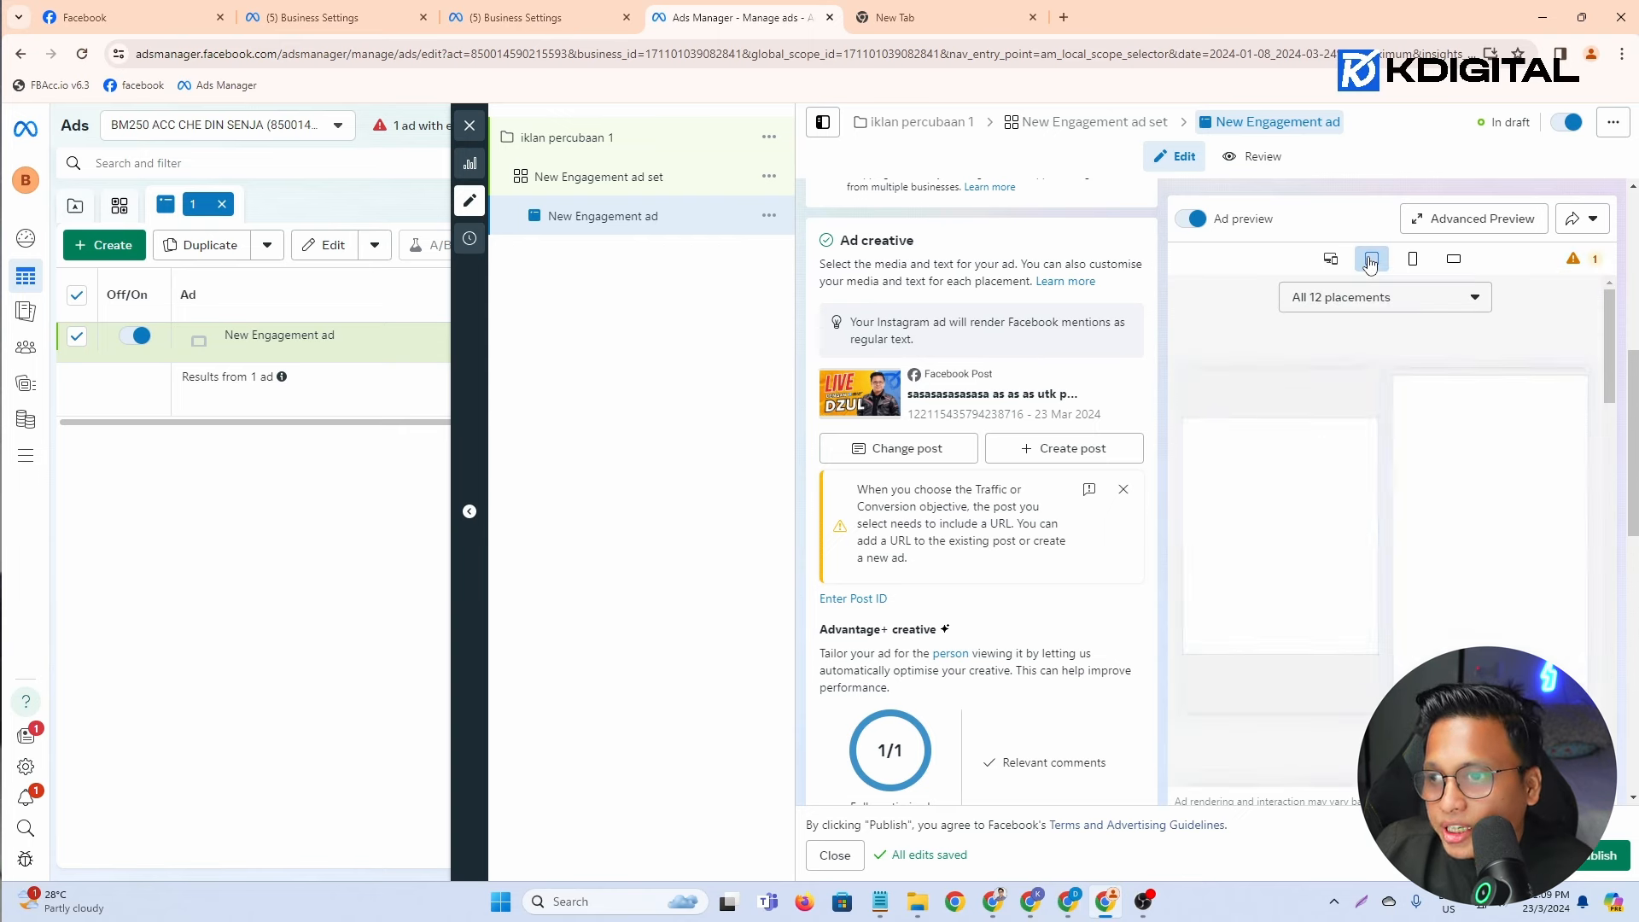
pyautogui.click(1392, 294)
pyautogui.click(1368, 410)
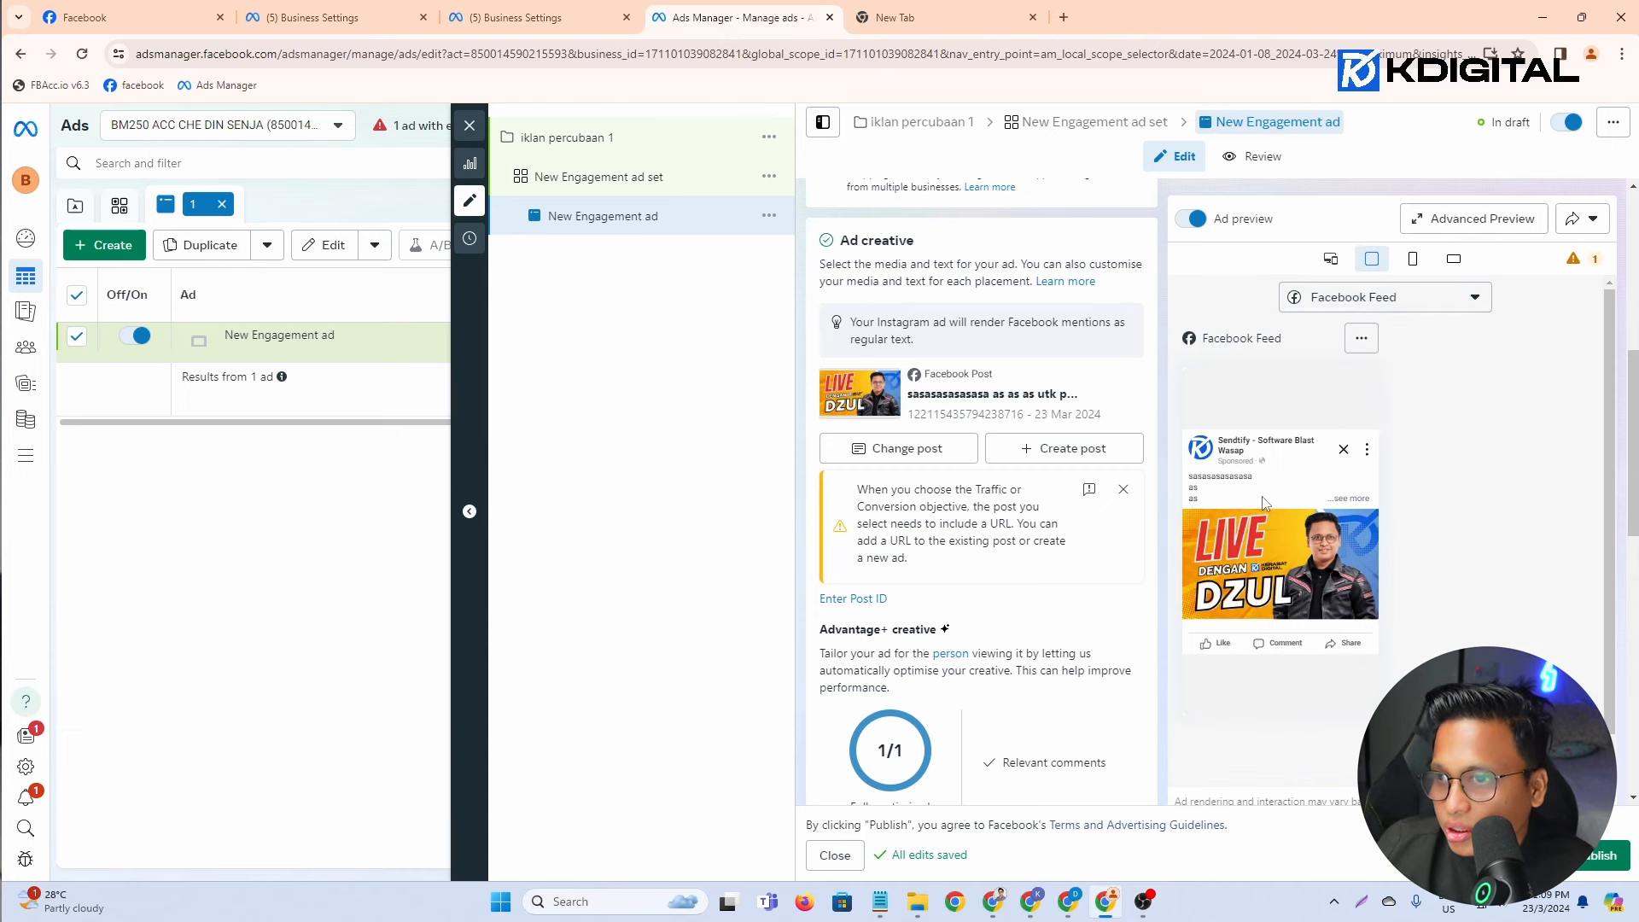
pyautogui.click(1376, 297)
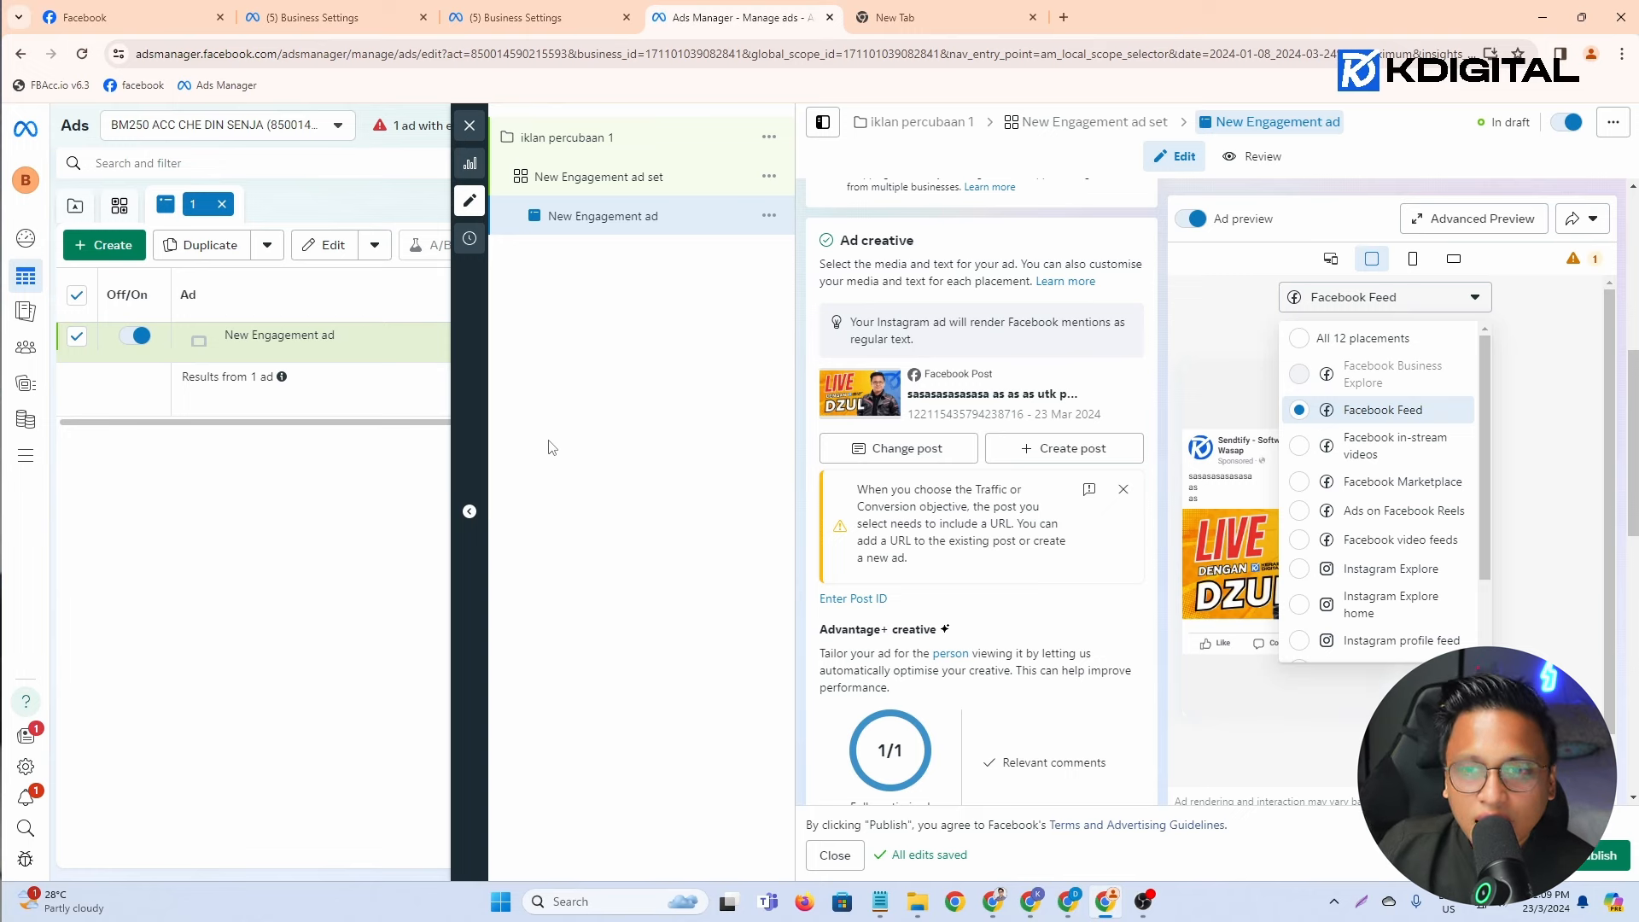
pyautogui.click(630, 442)
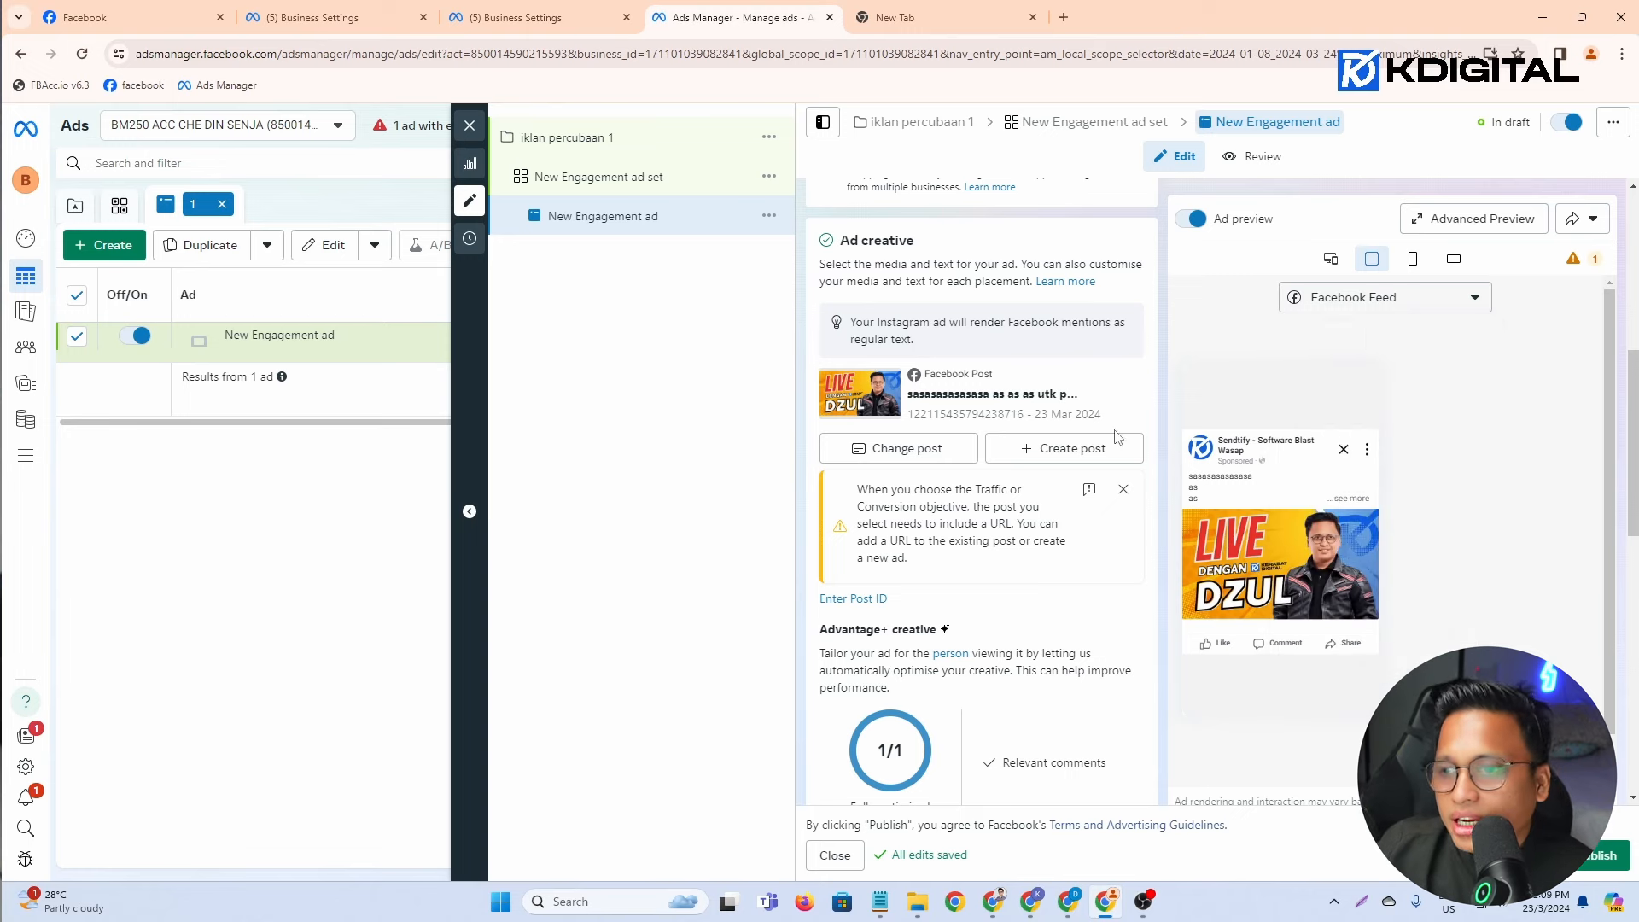
# Step: Try to publish the ad and look through the FPX, GrabPay and debit or credit card payment options, leaving without adding one
pyautogui.click(1629, 861)
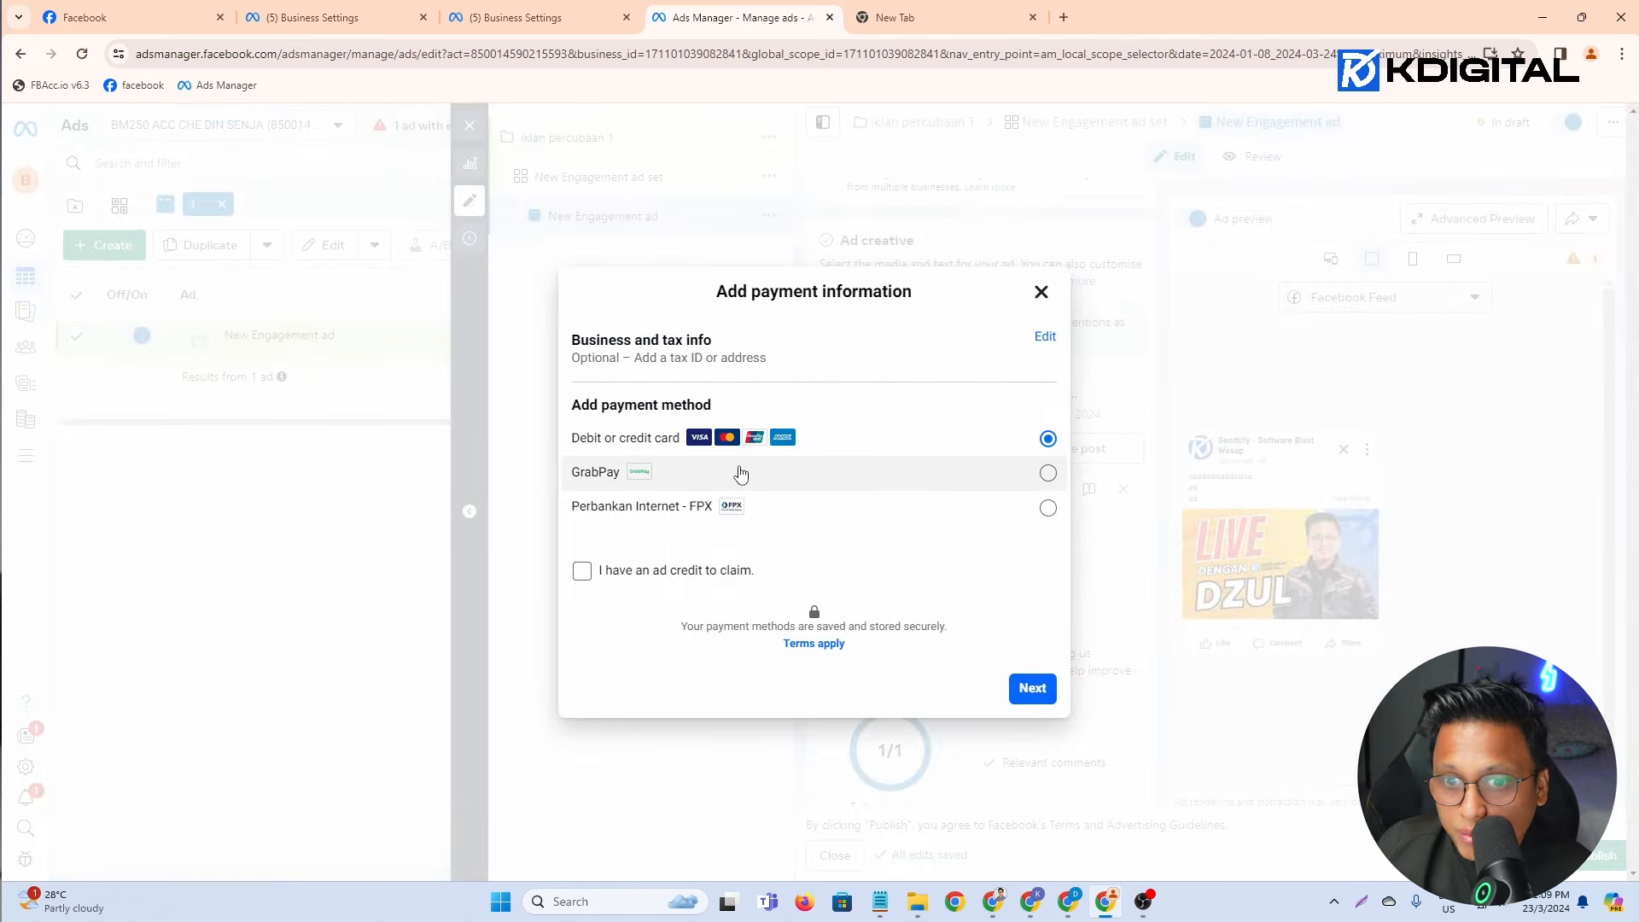
pyautogui.click(725, 509)
pyautogui.click(714, 475)
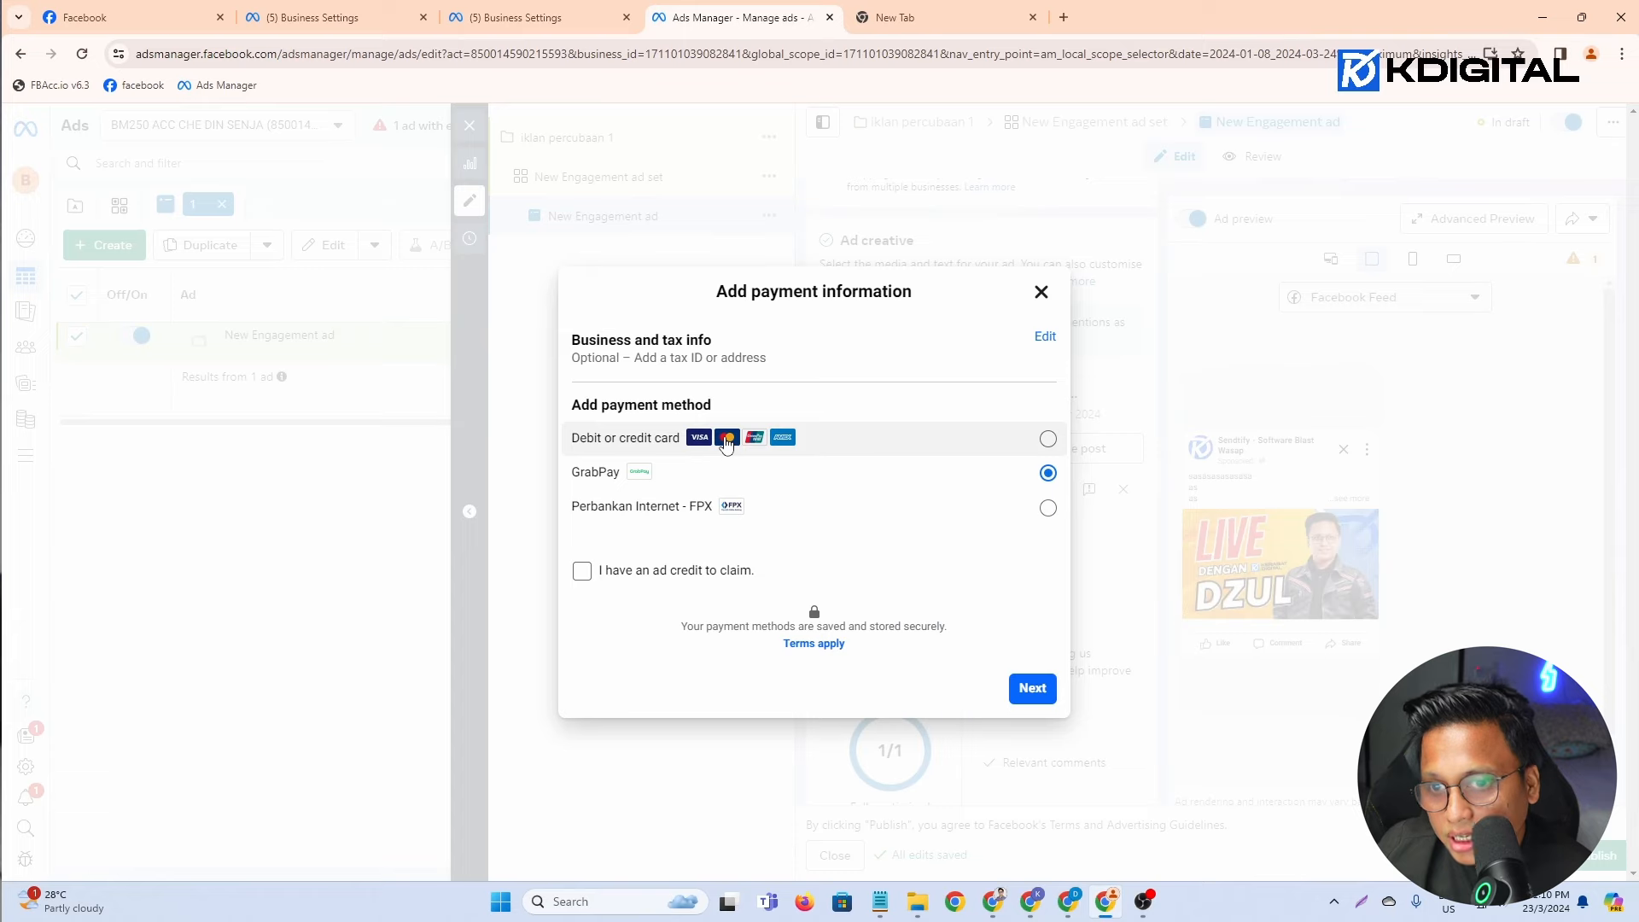
pyautogui.click(724, 439)
pyautogui.click(1041, 292)
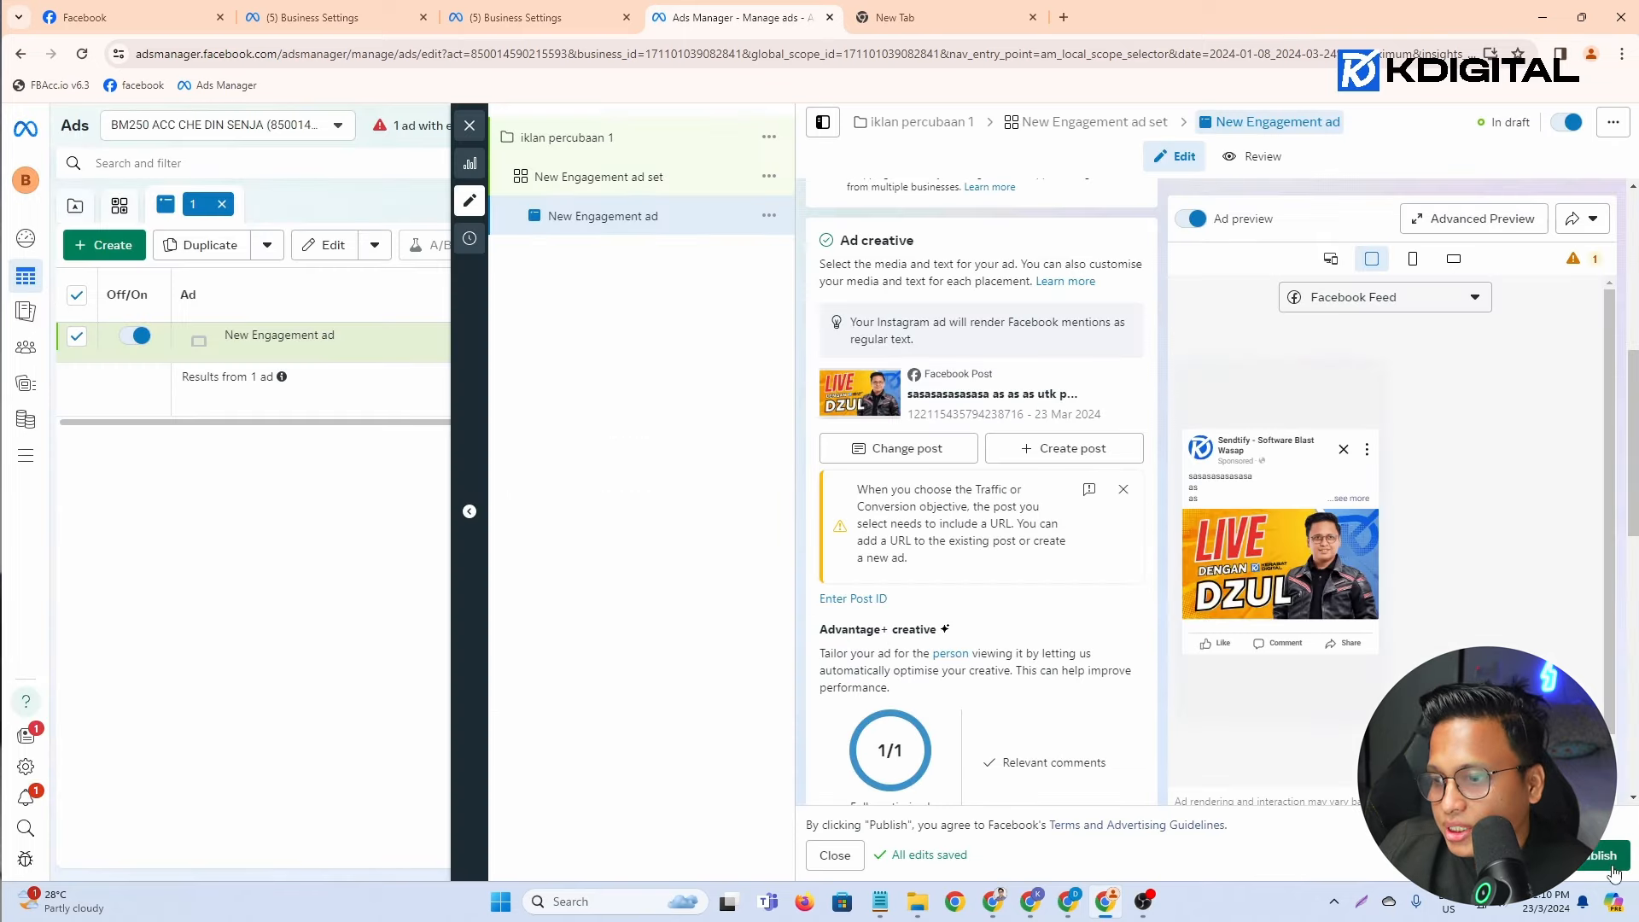
# Step: Close the ad editor without publishing the draft, and check the delivery status of the ad and the "iklan percubaan 1" campaign
pyautogui.click(470, 126)
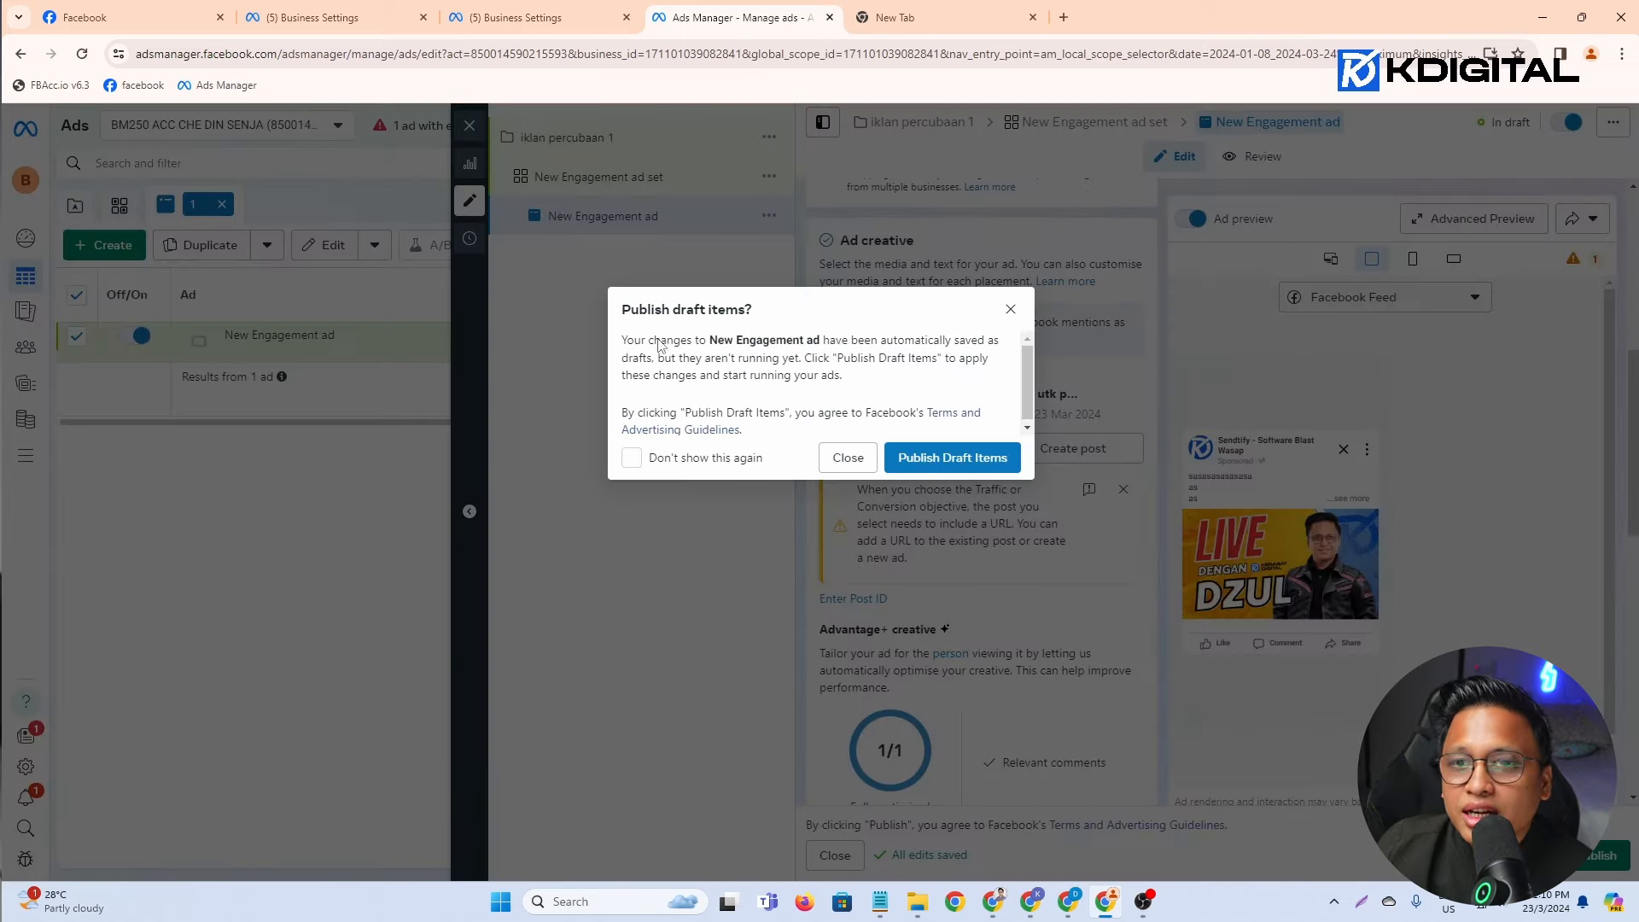
pyautogui.click(847, 457)
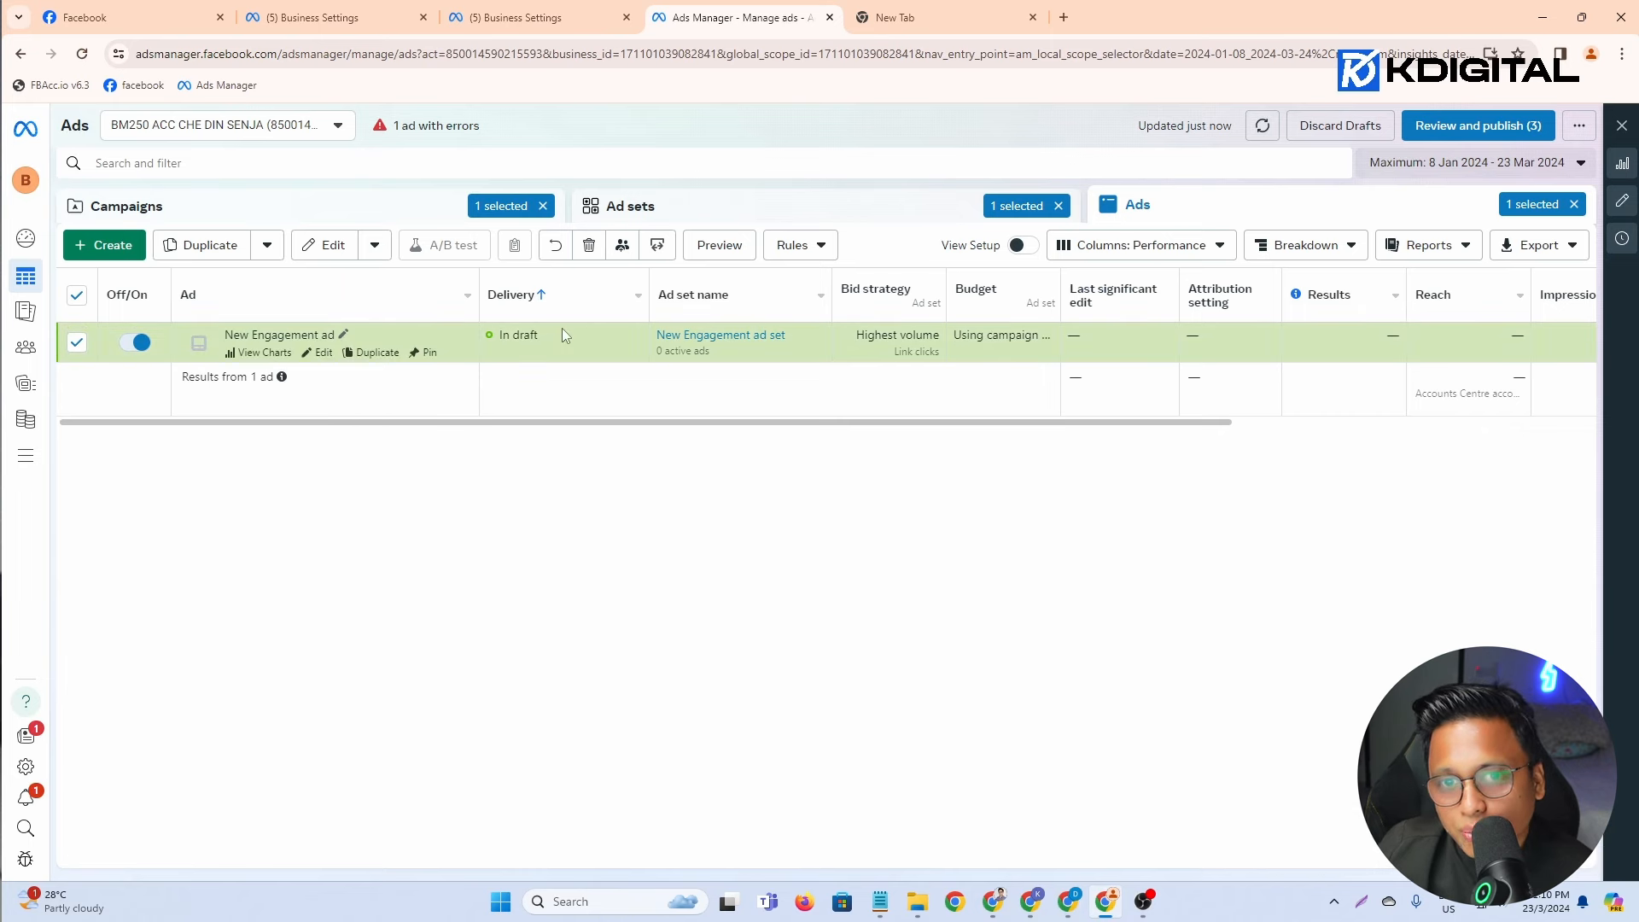
pyautogui.moveTo(562, 335); pyautogui.dragTo(492, 337)
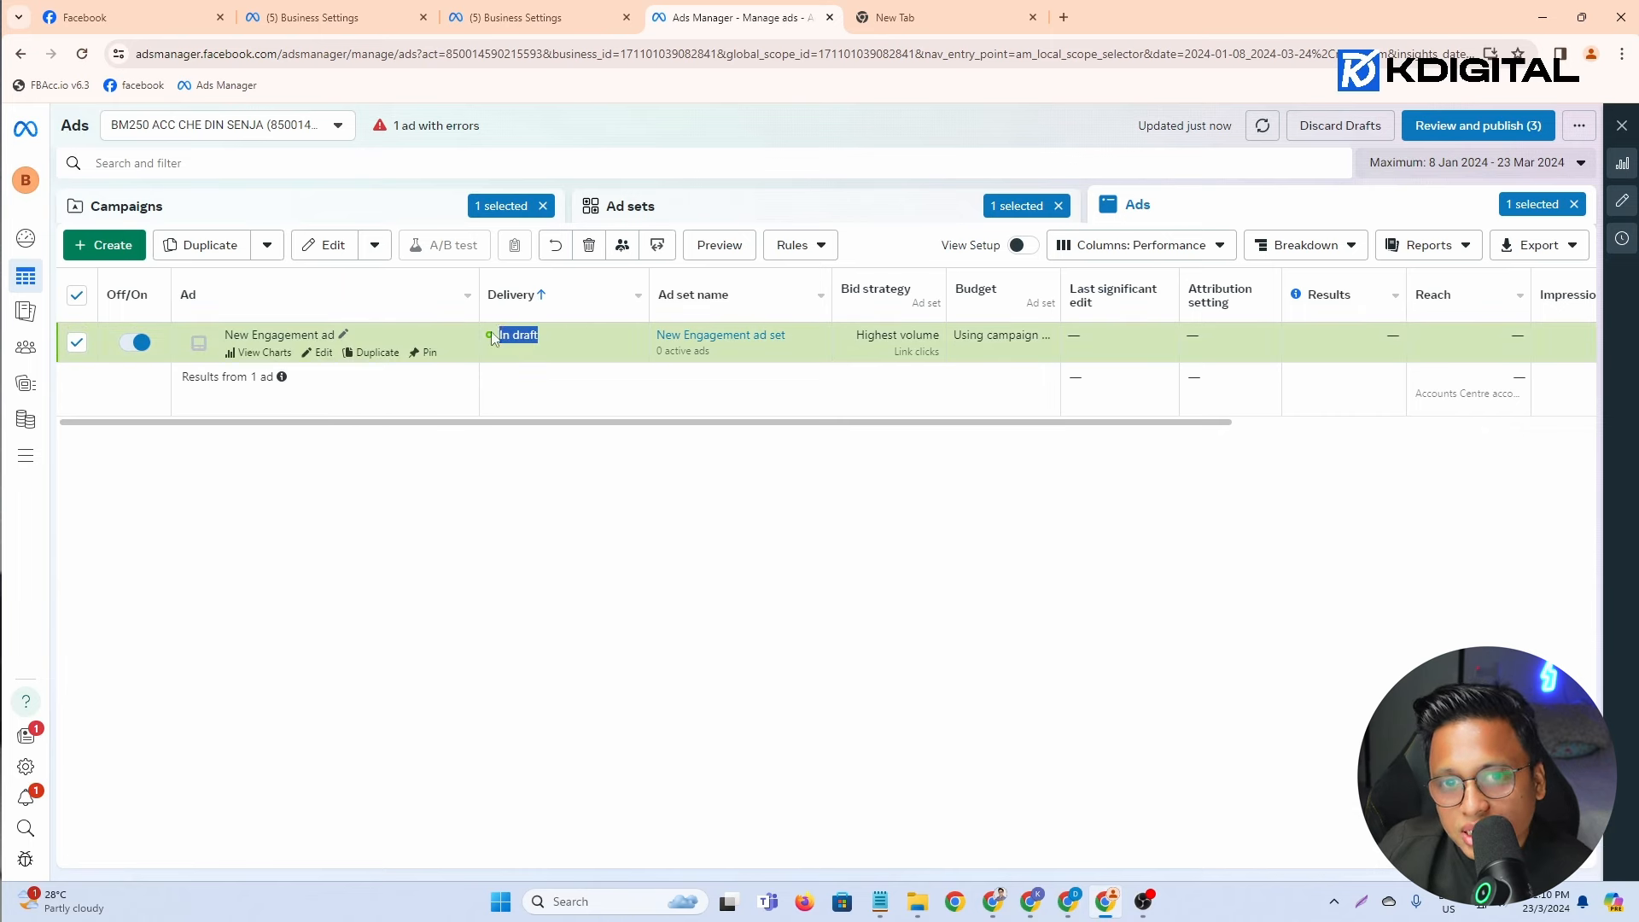
pyautogui.click(344, 214)
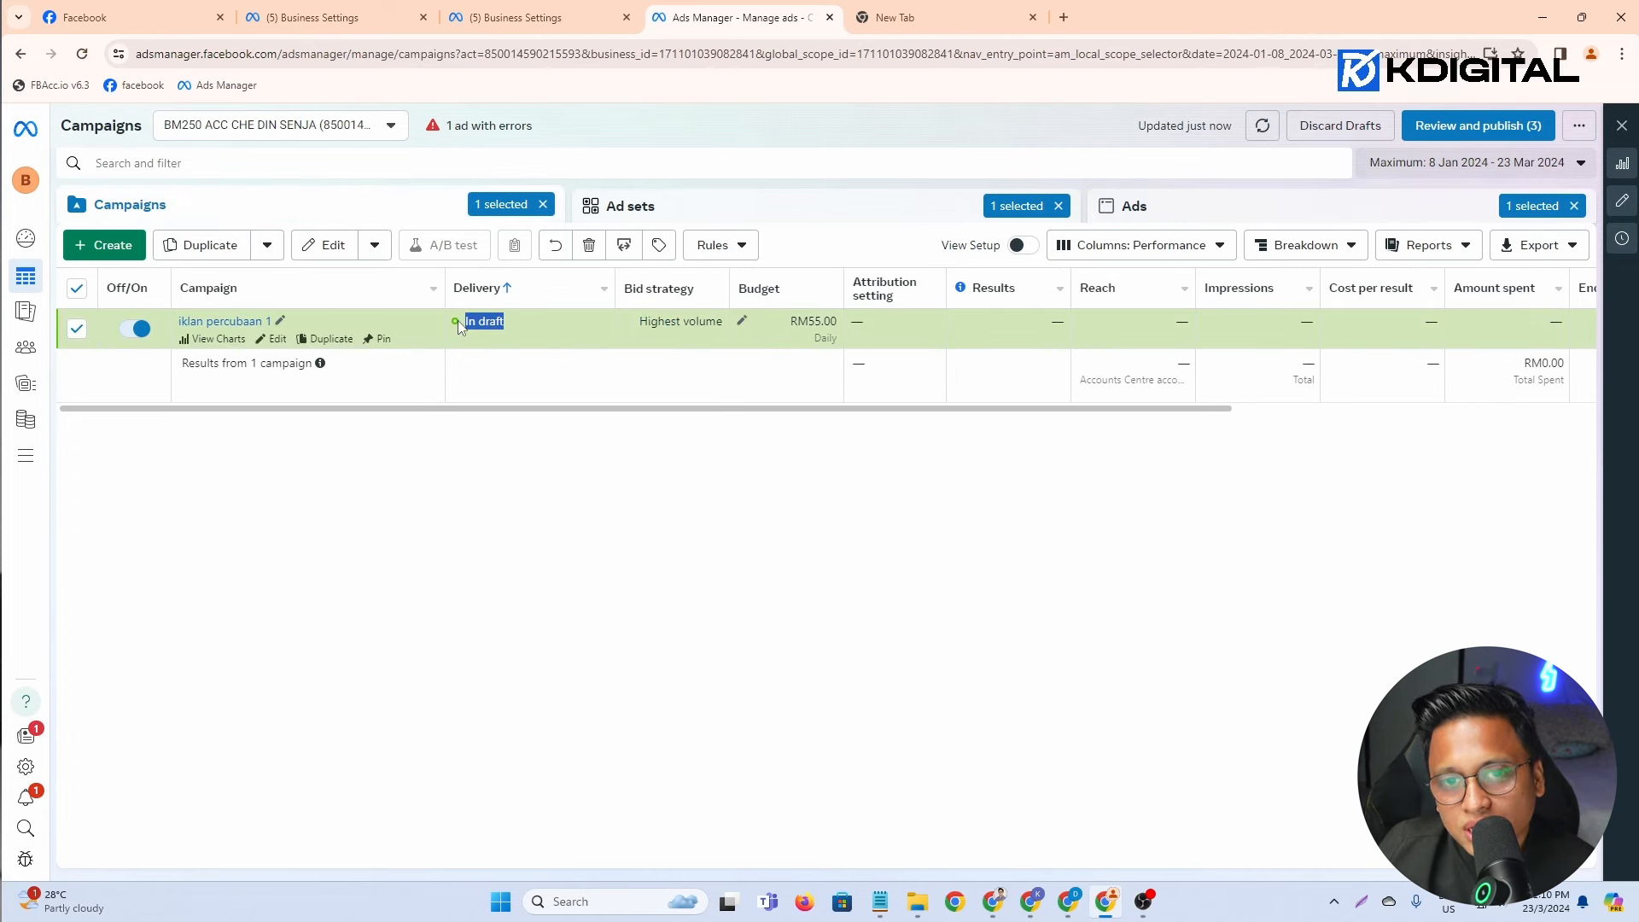
pyautogui.moveTo(526, 323); pyautogui.dragTo(454, 325)
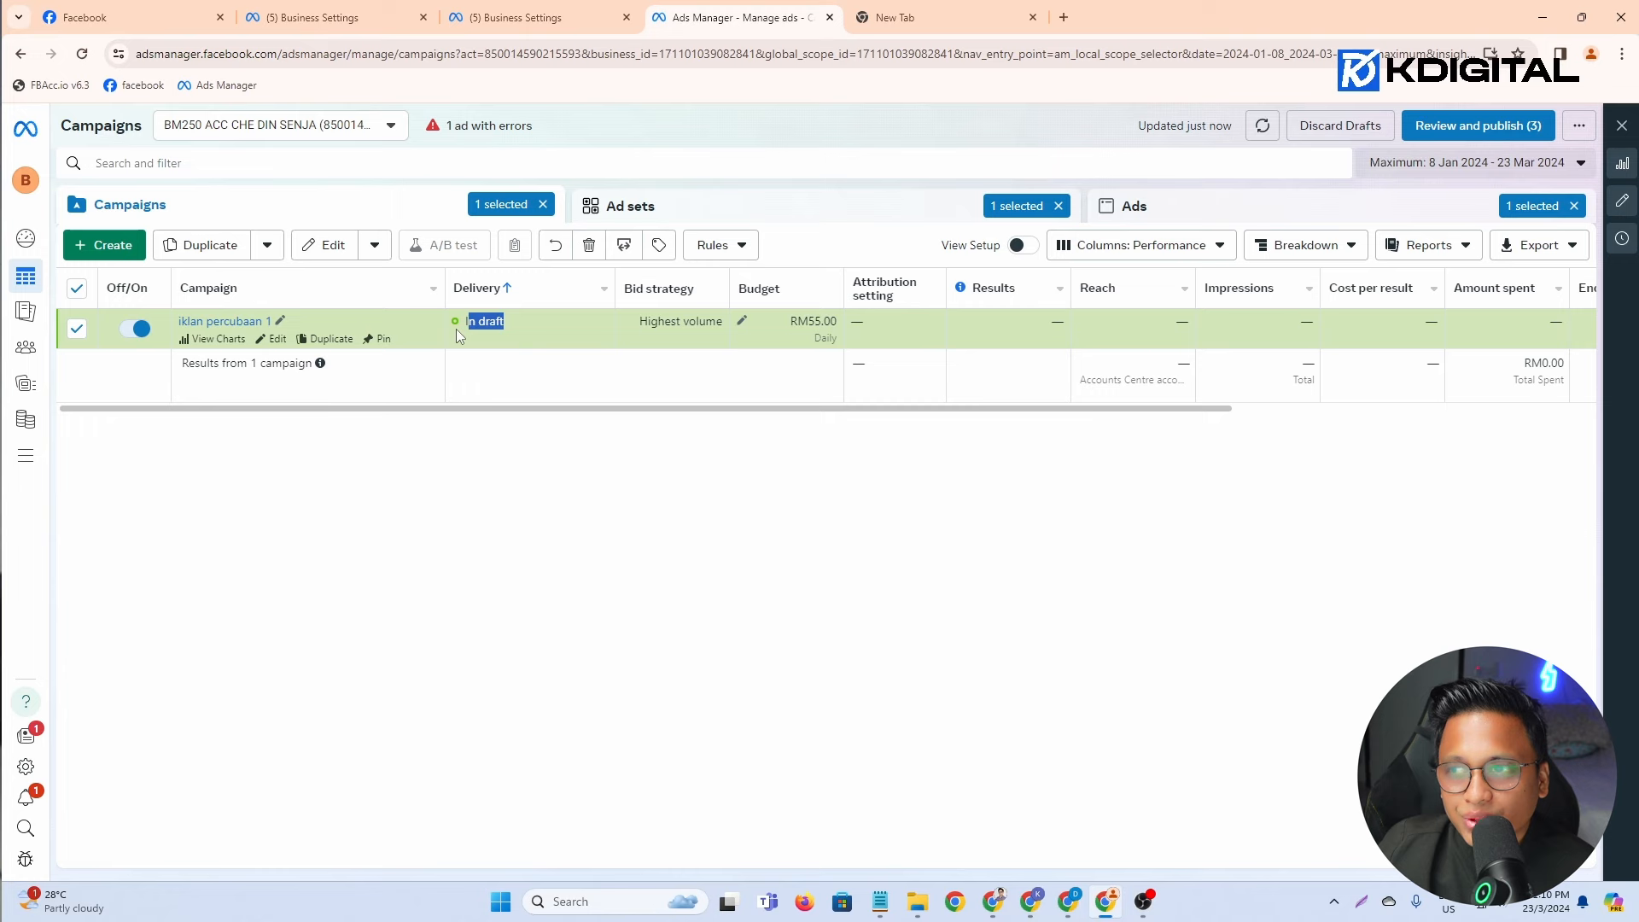
pyautogui.click(488, 330)
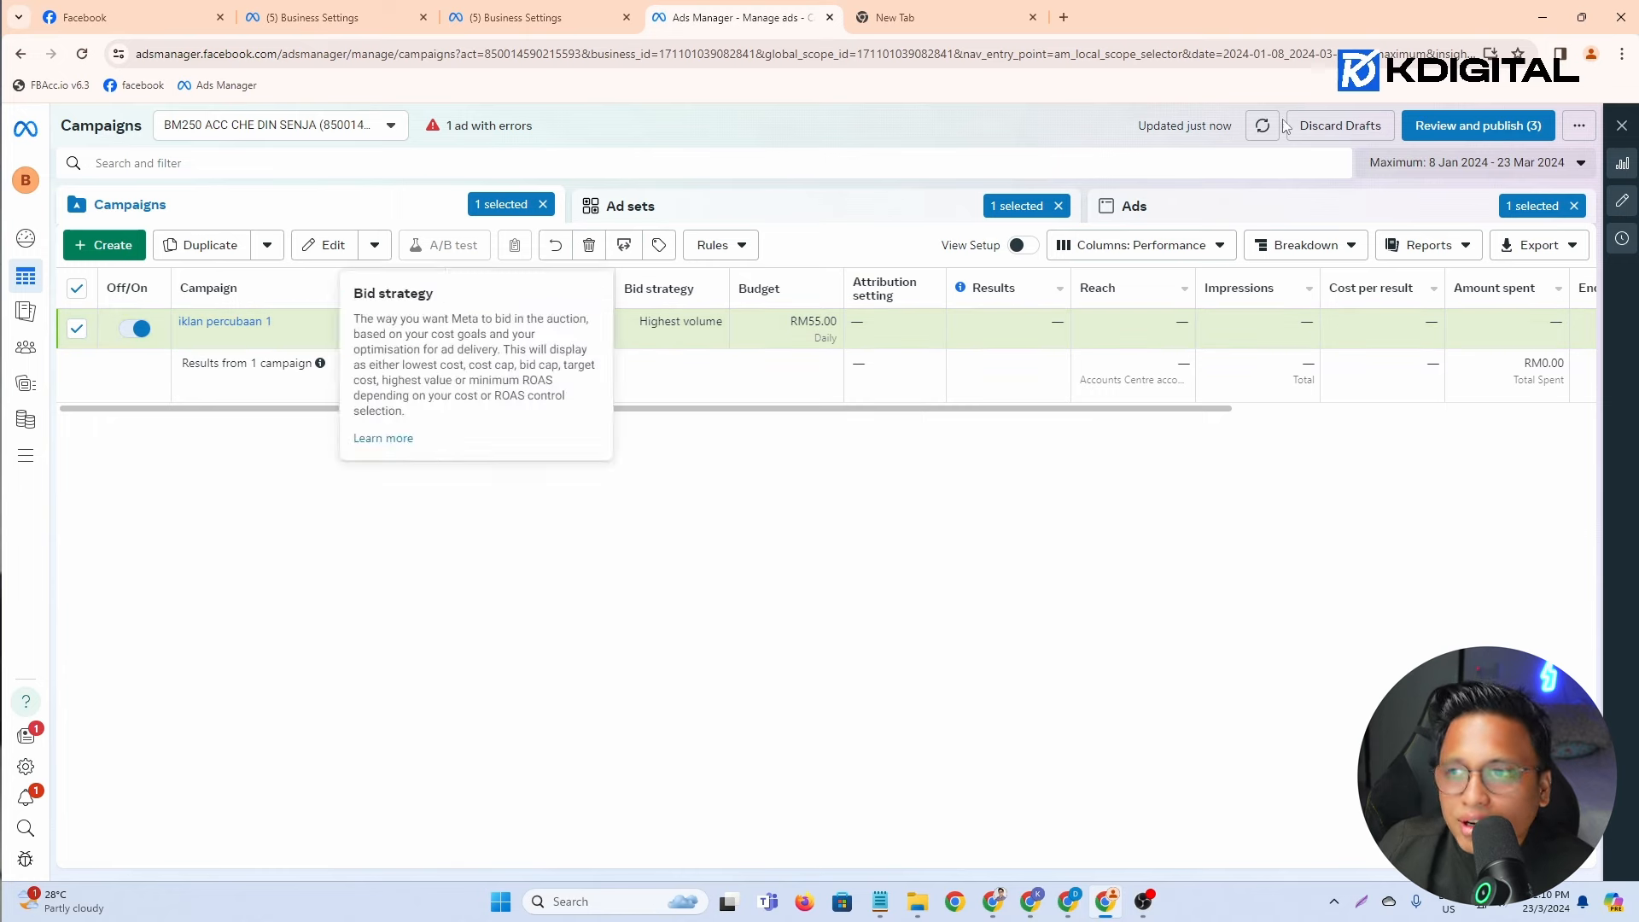